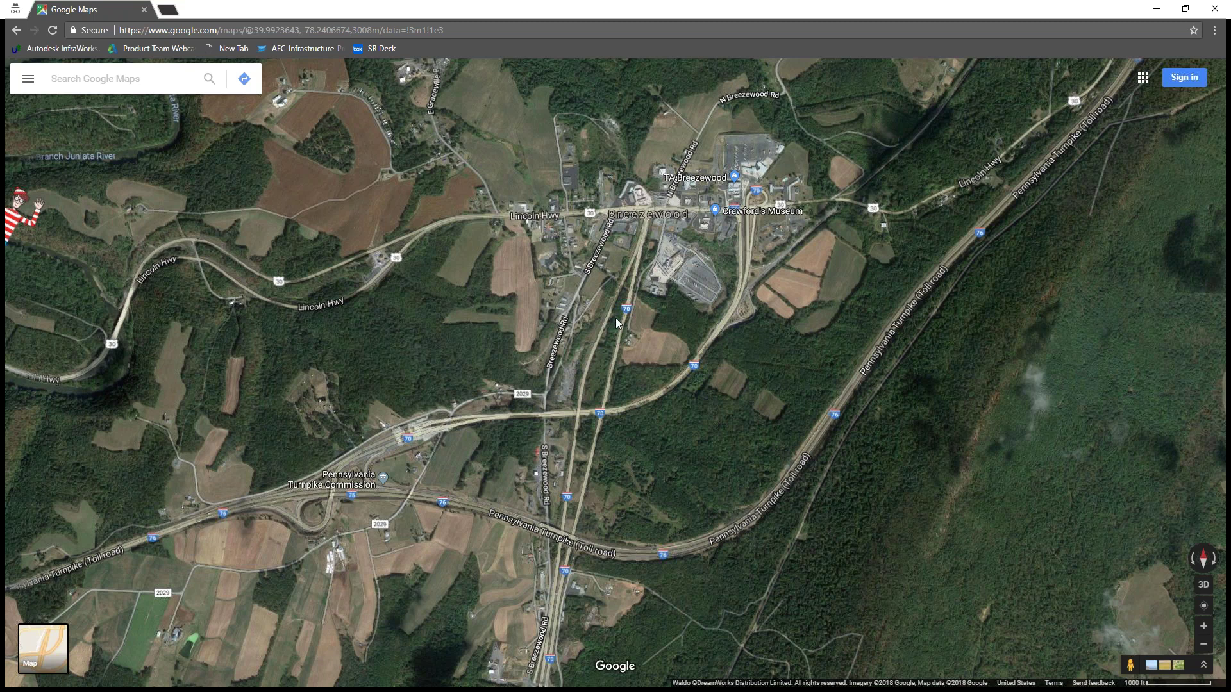
- Examine the I-70 connection along Lincoln Hwy through Breezewood on the satellite map, as far as the eastern loop ramp
{"action": "right_click", "coordinate": [837, 524]}
{"action": "left_click", "coordinate": [904, 511]}
{"action": "right_click", "coordinate": [664, 250]}
{"action": "left_click", "coordinate": [654, 242]}
{"action": "scroll", "coordinate": [655, 238], "scroll_direction": "up", "scroll_amount": 3}
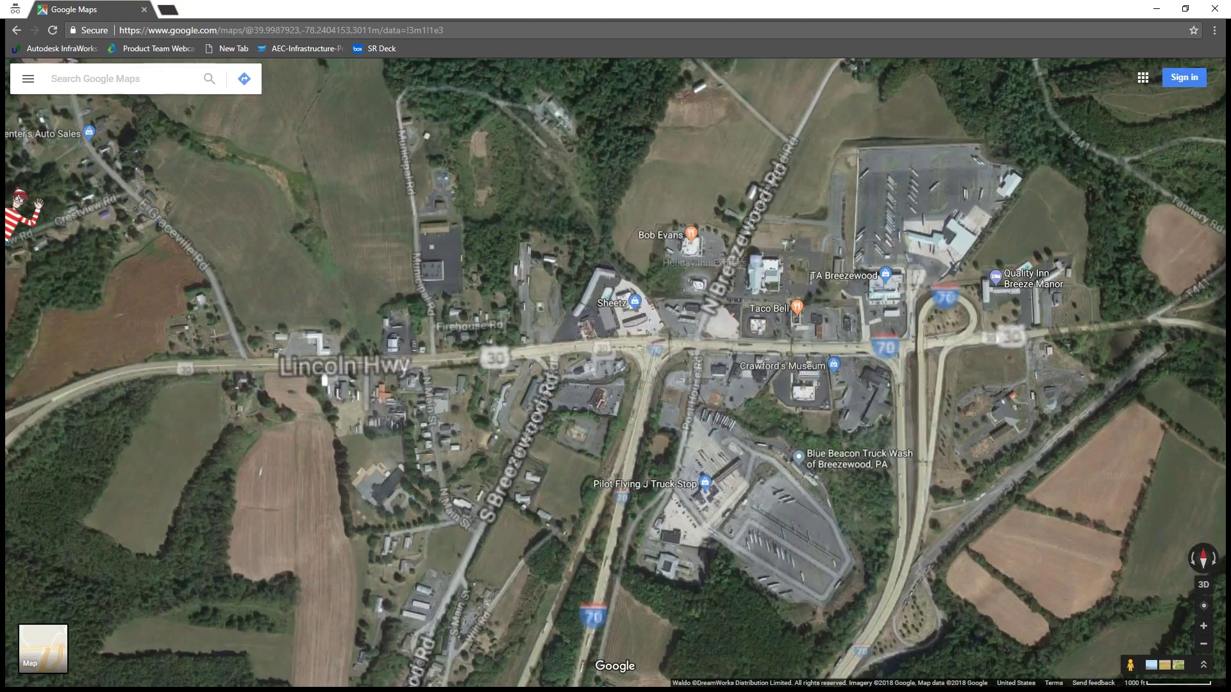
{"action": "double_click", "coordinate": [647, 379]}
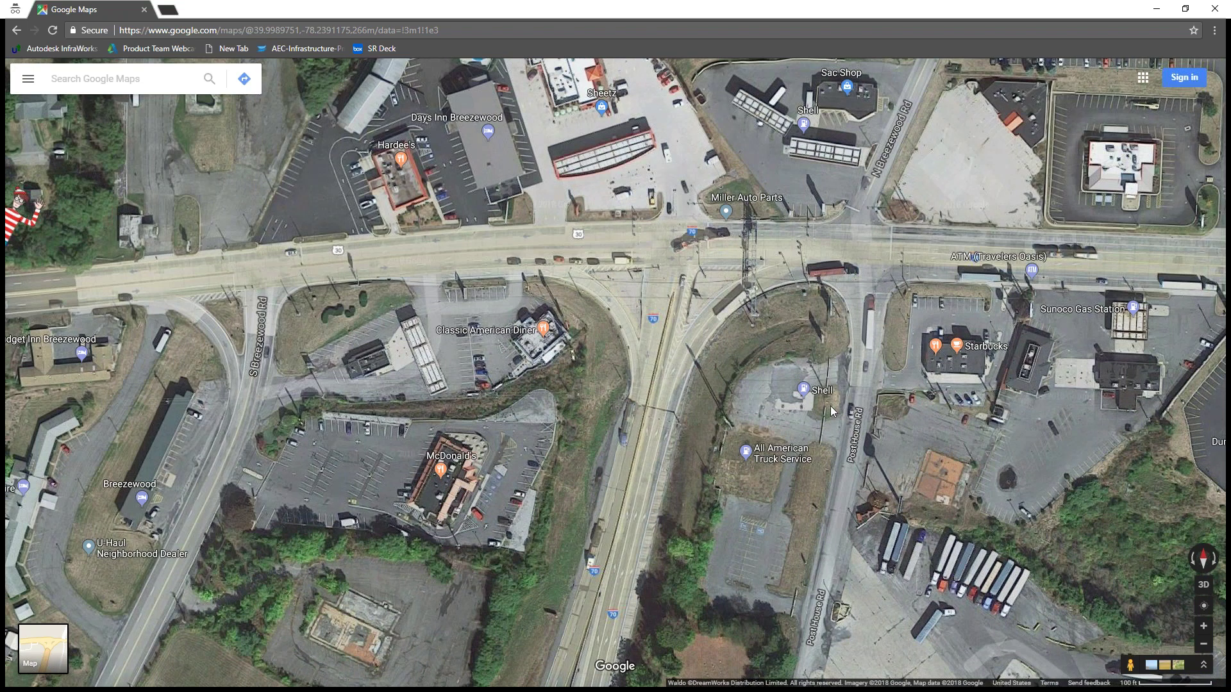
{"action": "left_click_drag", "start_coordinate": [832, 411], "coordinate": [589, 411]}
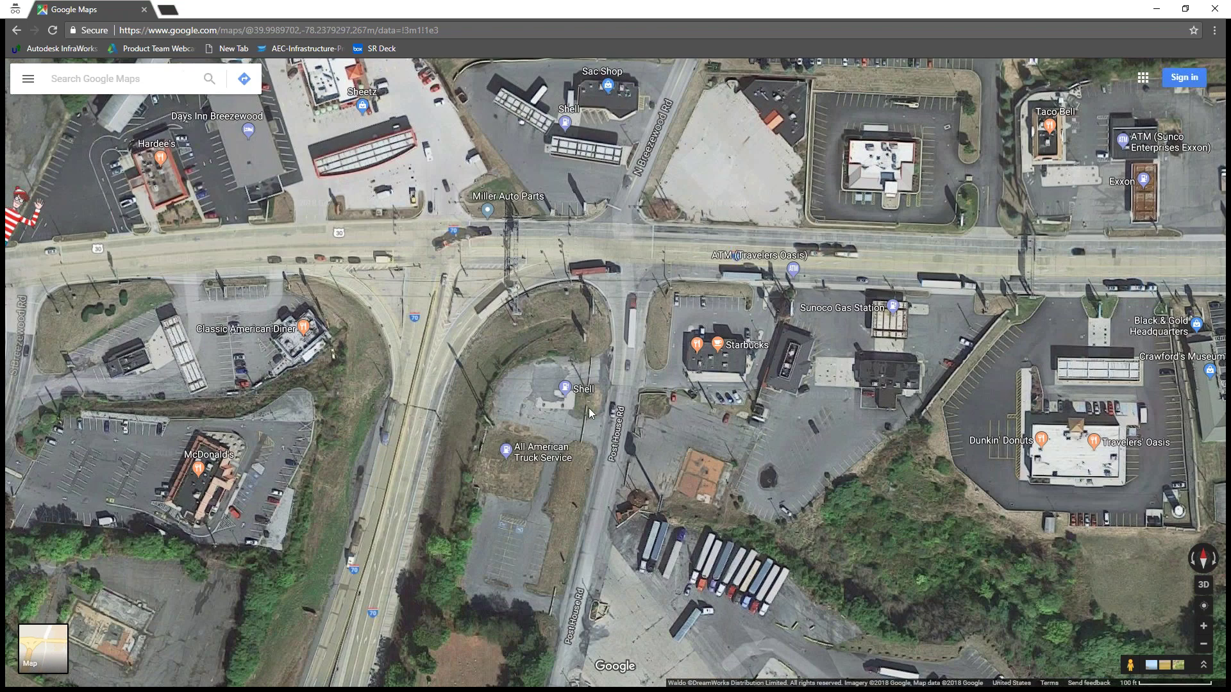
{"action": "scroll", "coordinate": [620, 416], "scroll_direction": "down", "scroll_amount": 2}
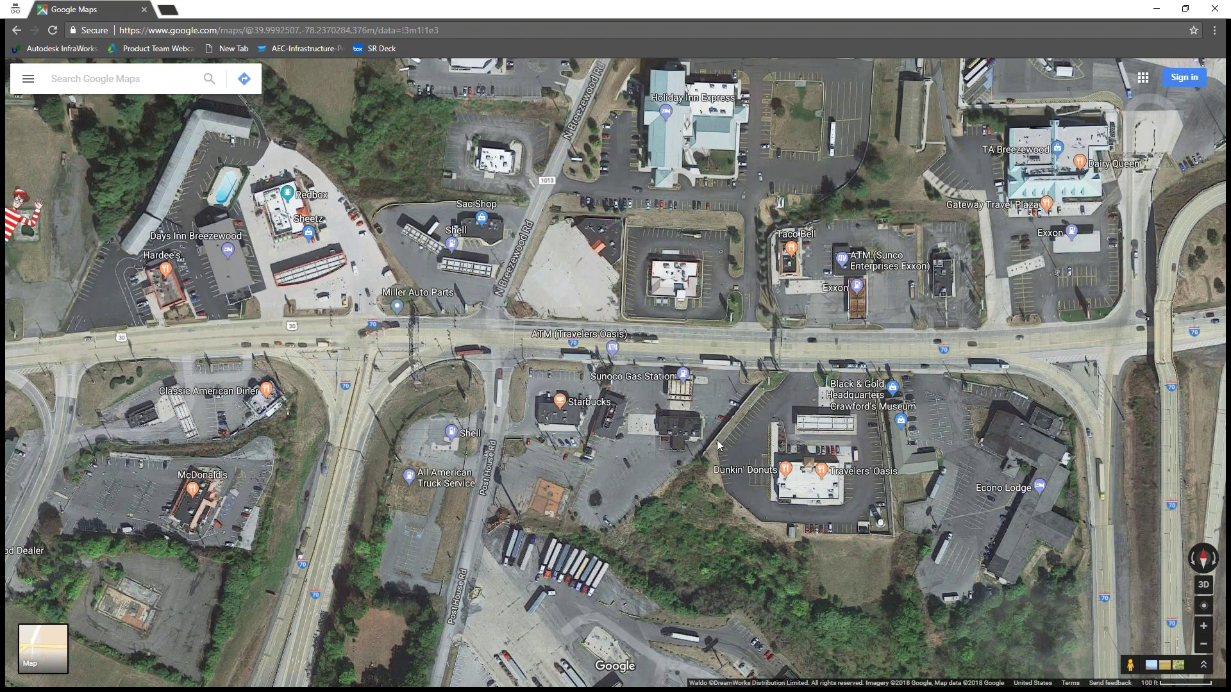
{"action": "left_click_drag", "start_coordinate": [699, 449], "coordinate": [535, 449]}
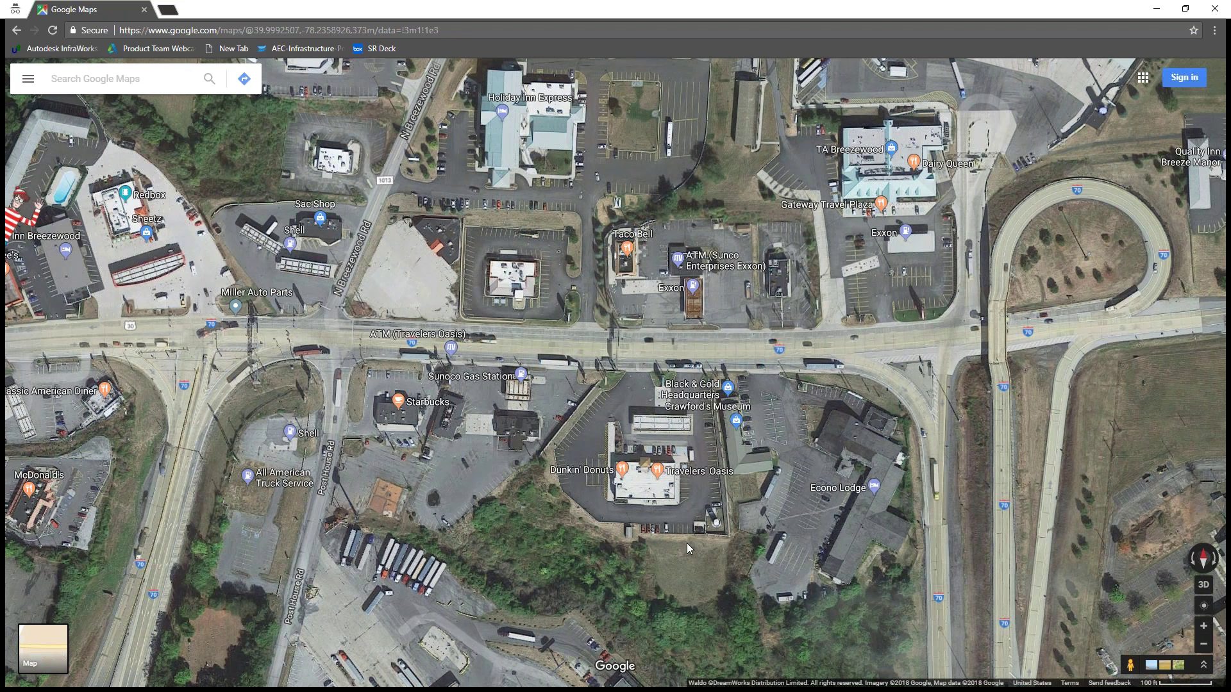
{"action": "left_click_drag", "start_coordinate": [683, 546], "coordinate": [577, 544]}
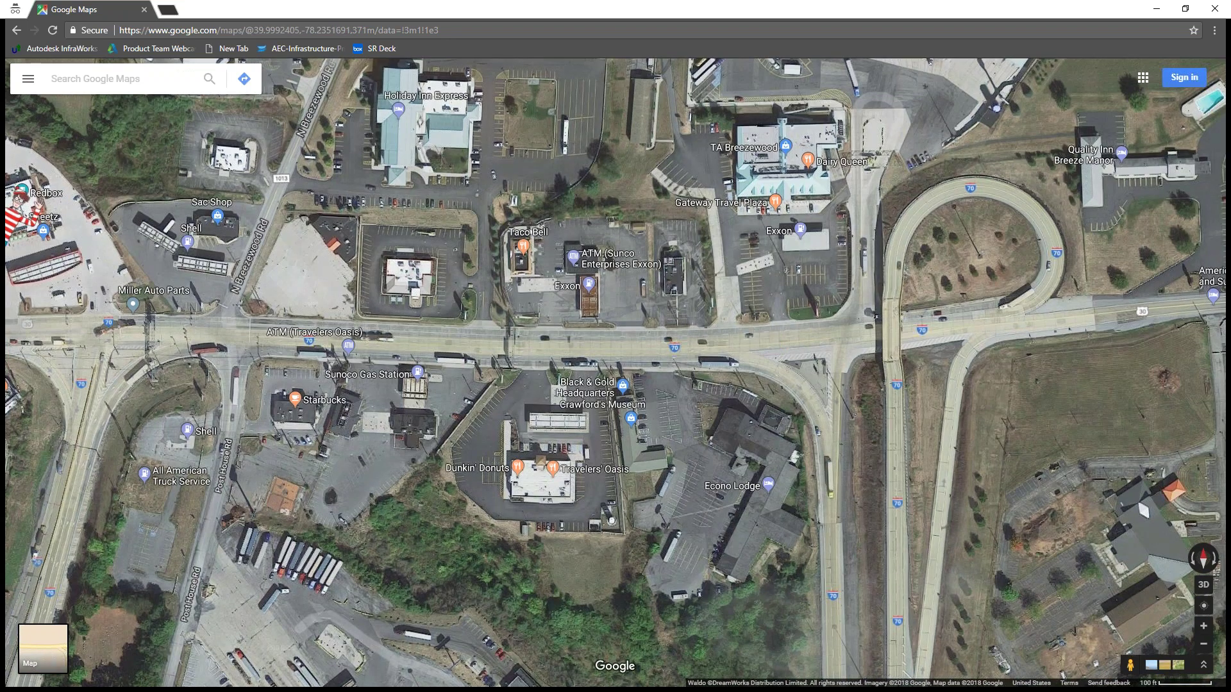
{"action": "left_click_drag", "start_coordinate": [715, 557], "coordinate": [553, 542]}
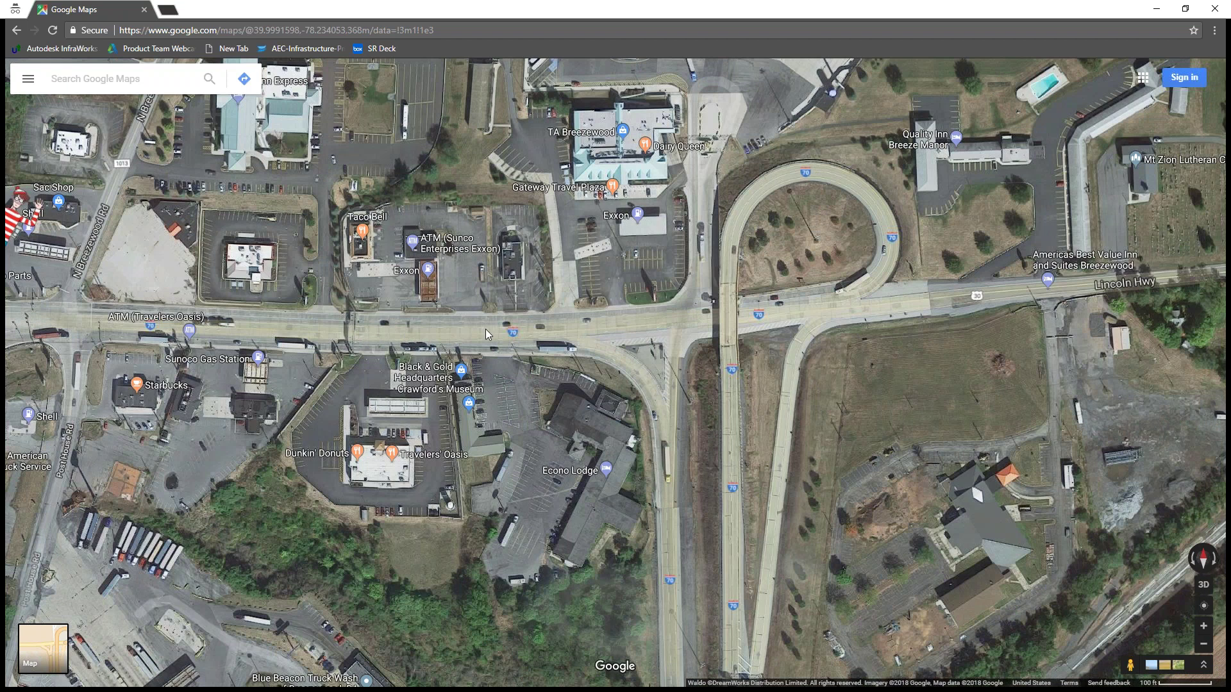
{"action": "left_click_drag", "start_coordinate": [532, 380], "coordinate": [498, 267]}
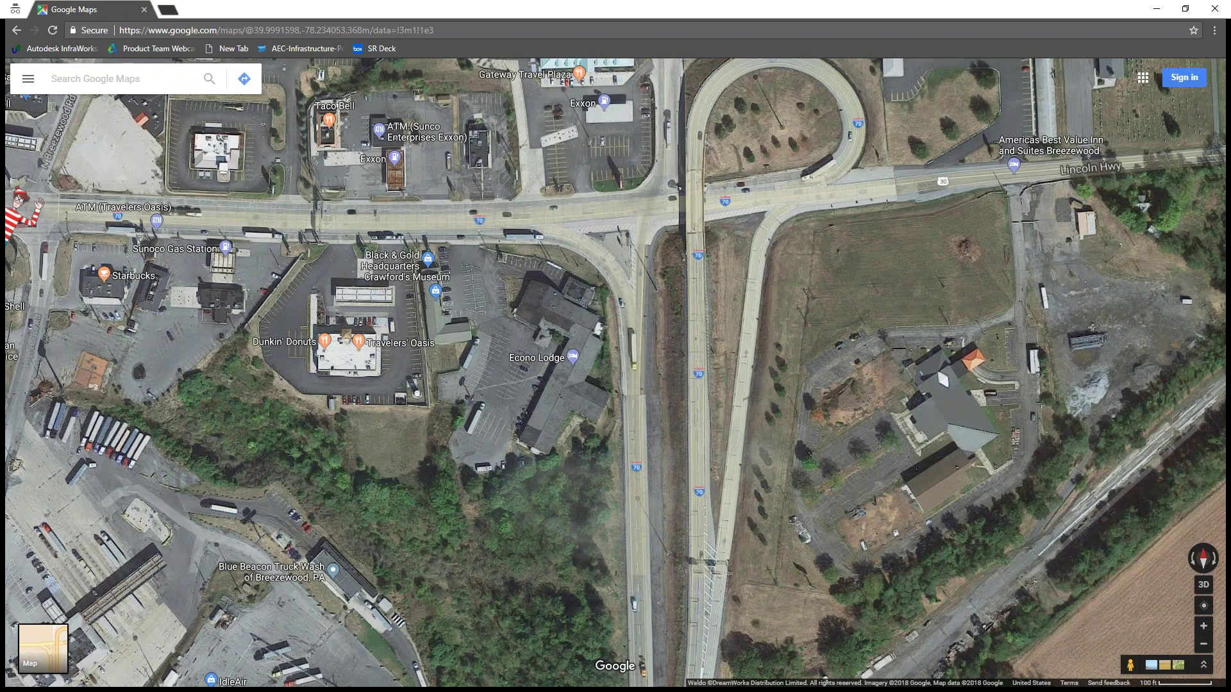
- Examine the satellite map south of Breezewood, following I-70 to the toll interchange and the Pennsylvania Turnpike crossing
{"action": "scroll", "coordinate": [666, 494], "scroll_direction": "down", "scroll_amount": 3}
{"action": "left_click_drag", "start_coordinate": [655, 571], "coordinate": [707, 433]}
{"action": "left_click_drag", "start_coordinate": [606, 590], "coordinate": [662, 378]}
{"action": "left_click_drag", "start_coordinate": [602, 589], "coordinate": [859, 326]}
{"action": "left_click_drag", "start_coordinate": [431, 500], "coordinate": [987, 450]}
{"action": "scroll", "coordinate": [587, 475], "scroll_direction": "down", "scroll_amount": 3}
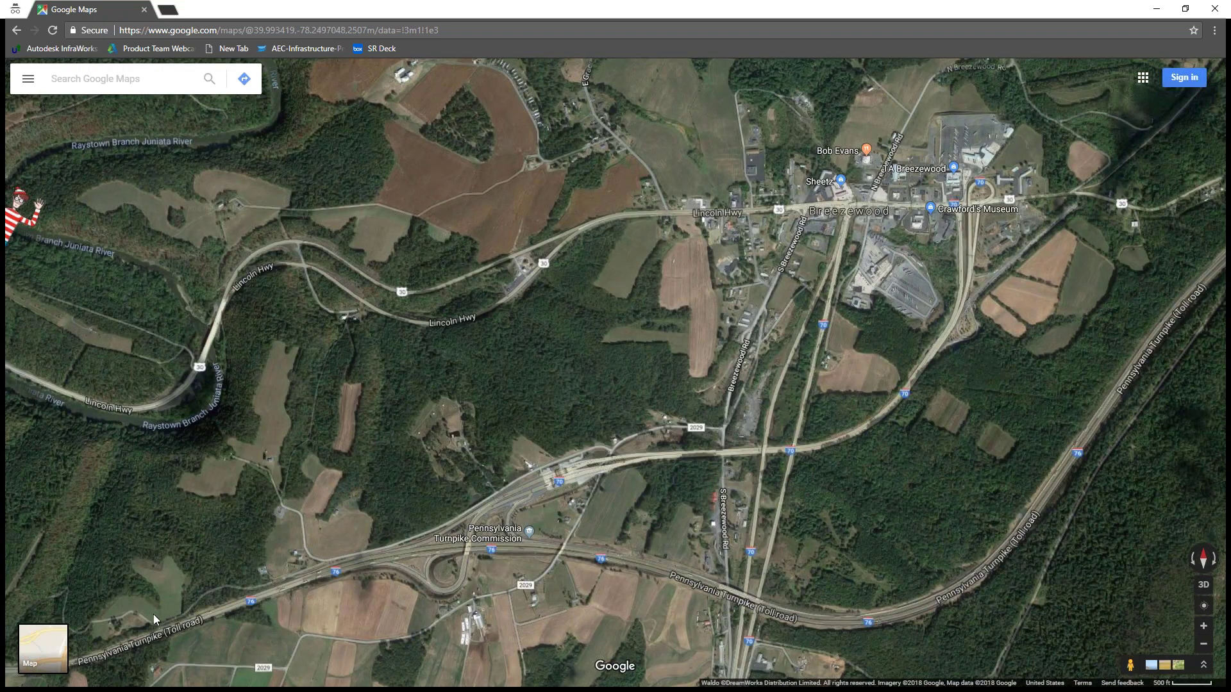
{"action": "left_click_drag", "start_coordinate": [795, 628], "coordinate": [679, 527]}
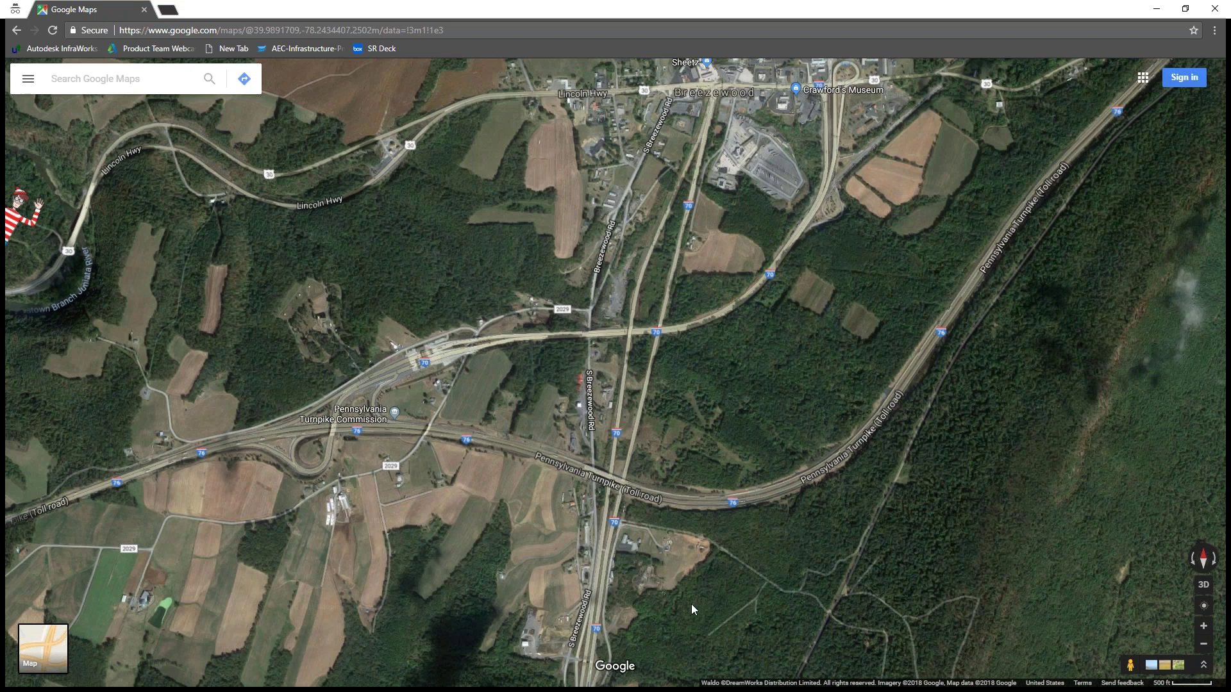
{"action": "left_click_drag", "start_coordinate": [742, 485], "coordinate": [715, 540]}
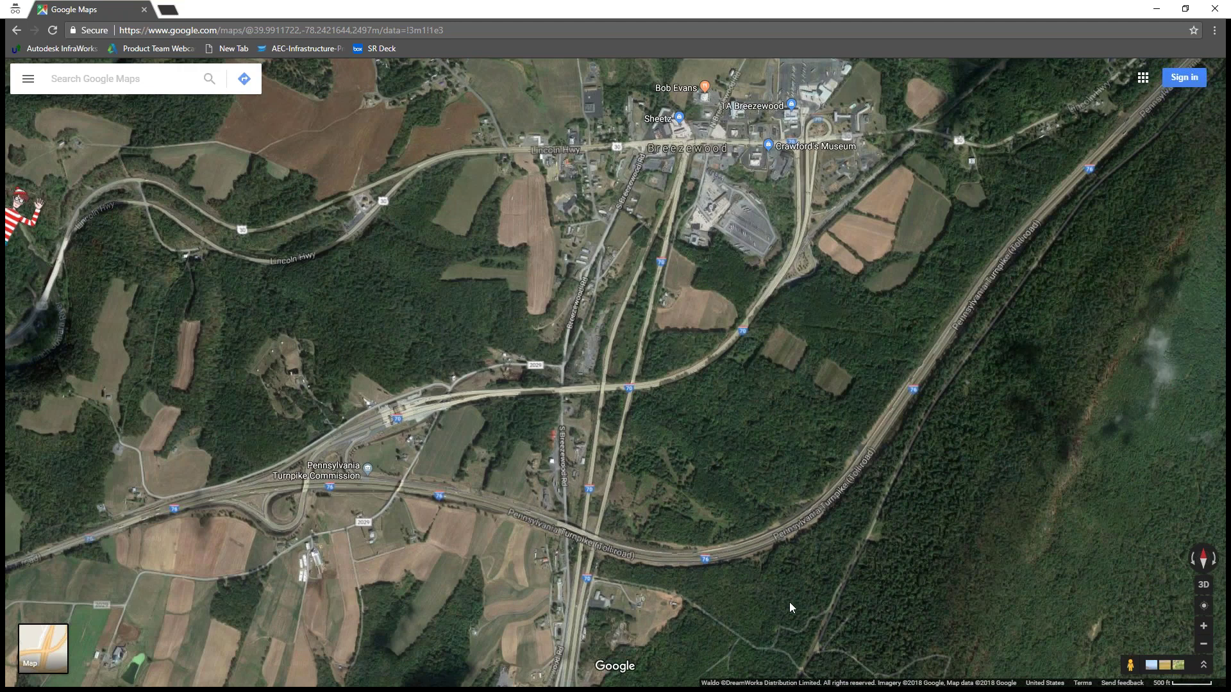
{"action": "left_click_drag", "start_coordinate": [708, 590], "coordinate": [614, 559]}
{"action": "scroll", "coordinate": [614, 558], "scroll_direction": "up", "scroll_amount": 2}
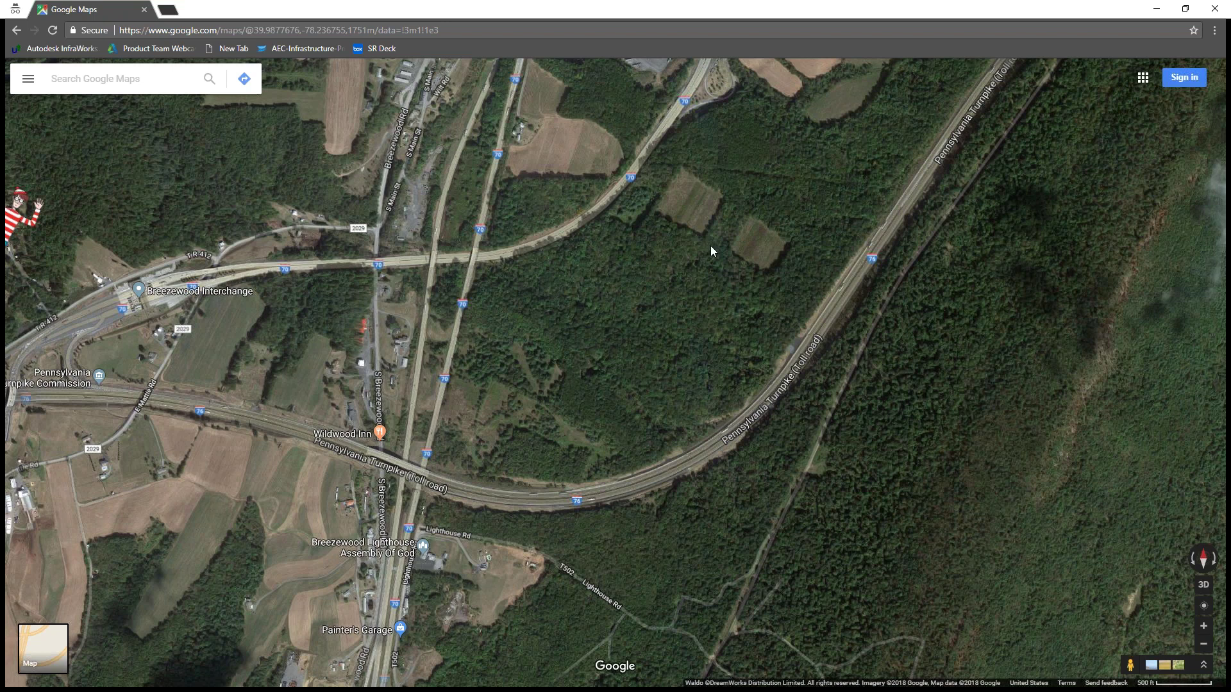
- Switch to Autodesk InfraWorks and change the Breezewood model from master to the Proposal2 proposal
{"action": "key", "text": "alt+Tab"}
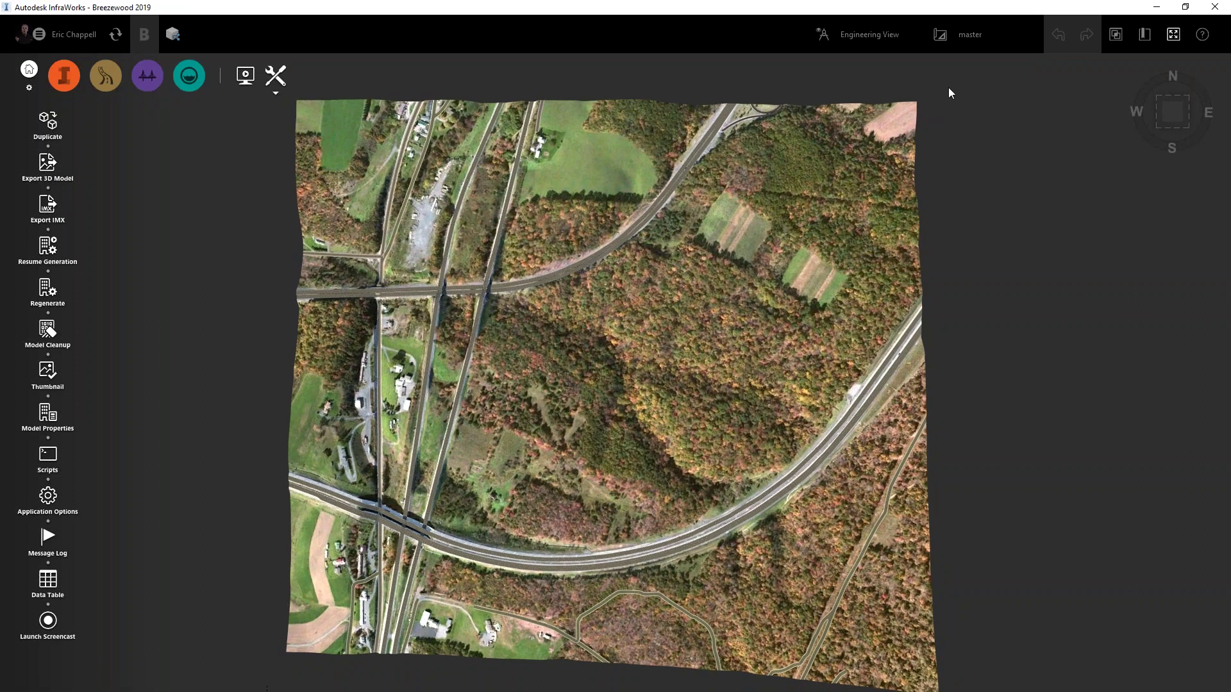
{"action": "left_click", "coordinate": [969, 35]}
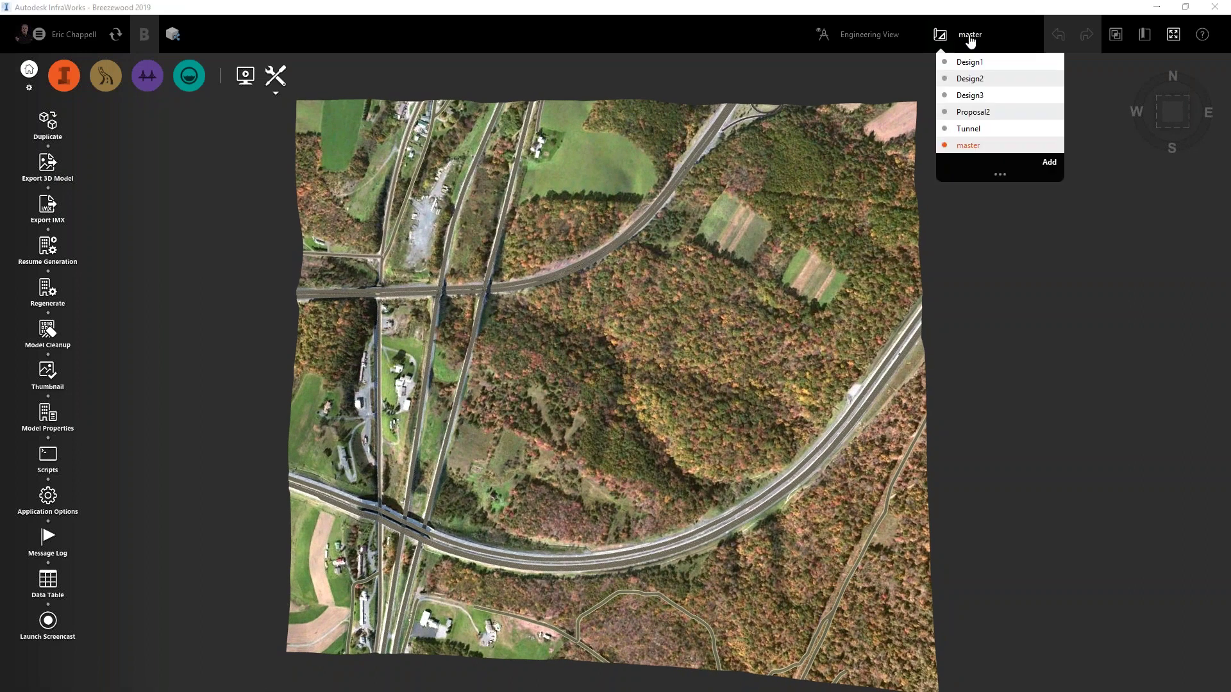
{"action": "left_click", "coordinate": [982, 111]}
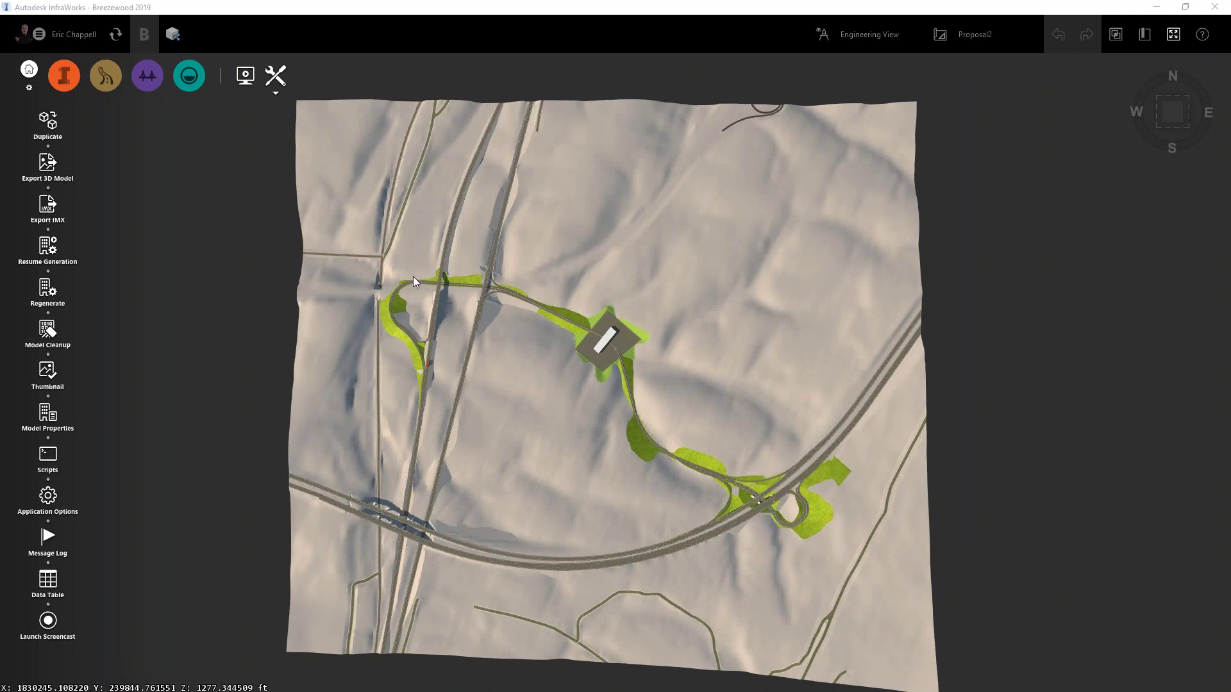
- Examine Proposal2's new connector road and its turnpike interchange, including the loop ramp and underpass, from above and at oblique angles
{"action": "scroll", "coordinate": [629, 337], "scroll_direction": "up", "scroll_amount": 2}
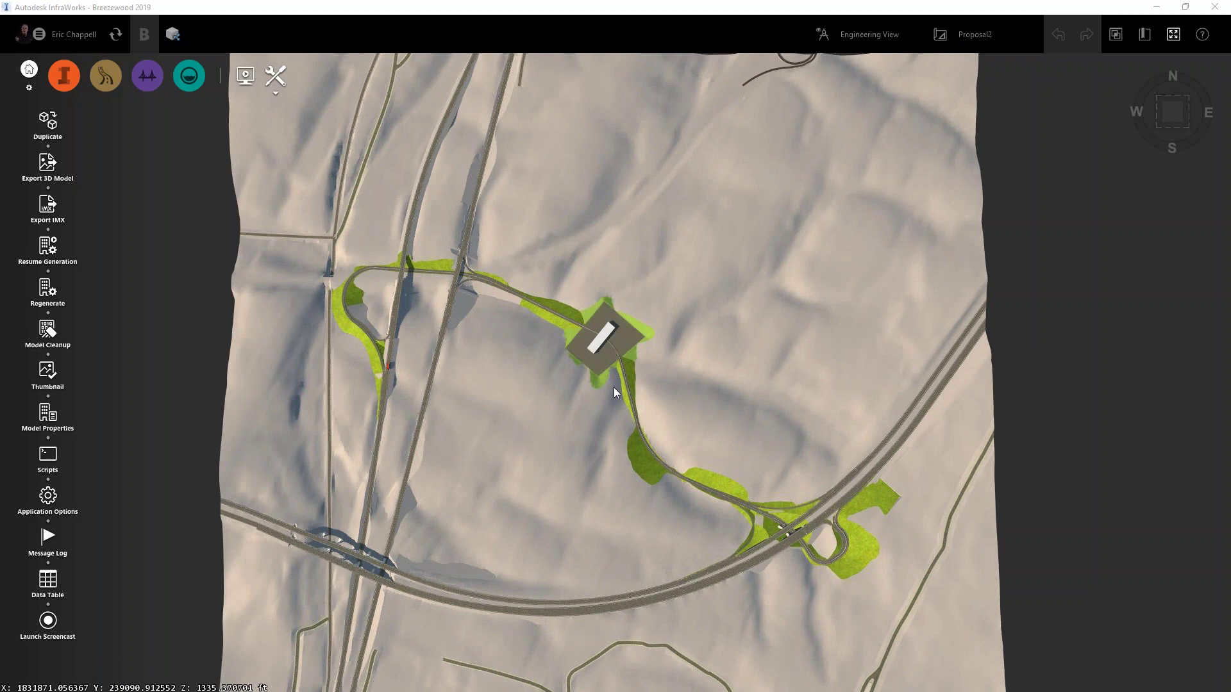
{"action": "scroll", "coordinate": [878, 583], "scroll_direction": "up", "scroll_amount": 3}
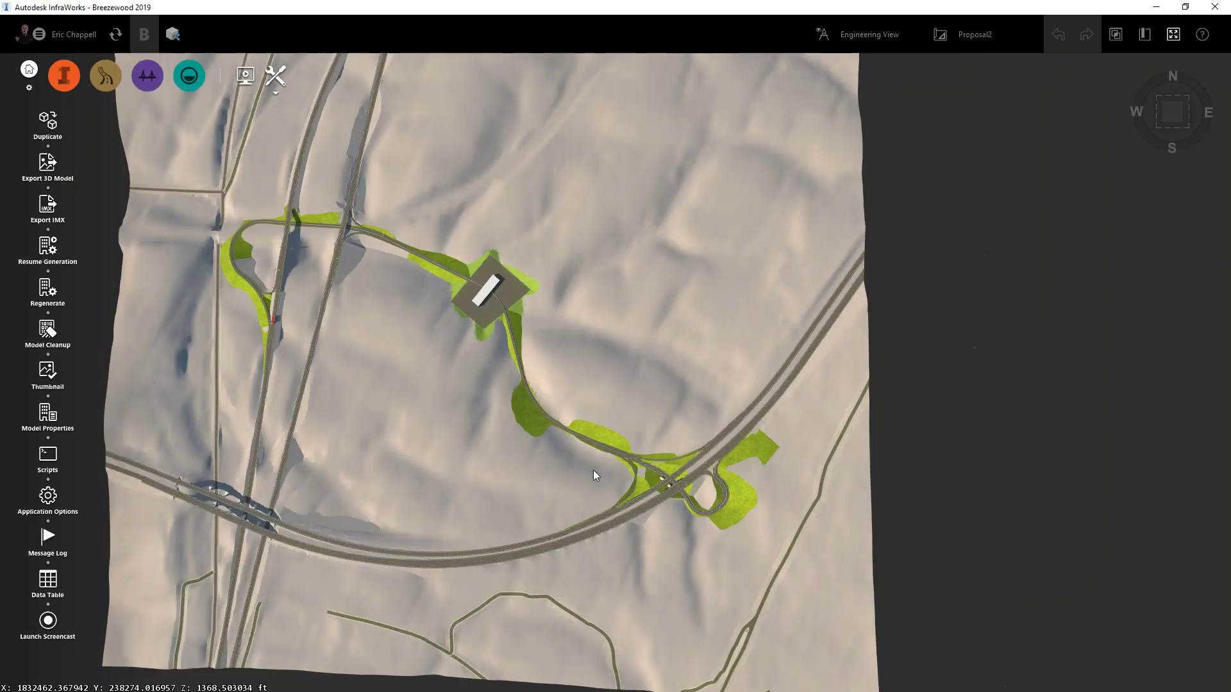
{"action": "scroll", "coordinate": [764, 563], "scroll_direction": "up", "scroll_amount": 4}
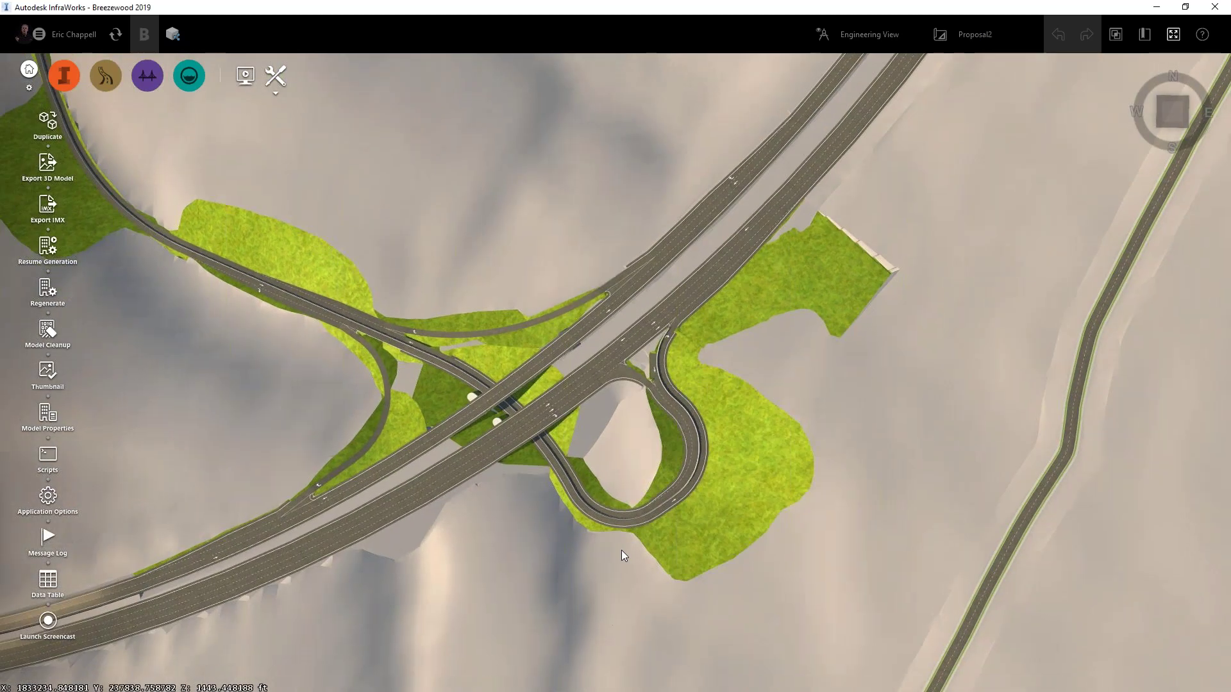
{"action": "left_click_drag", "start_coordinate": [621, 549], "coordinate": [650, 509]}
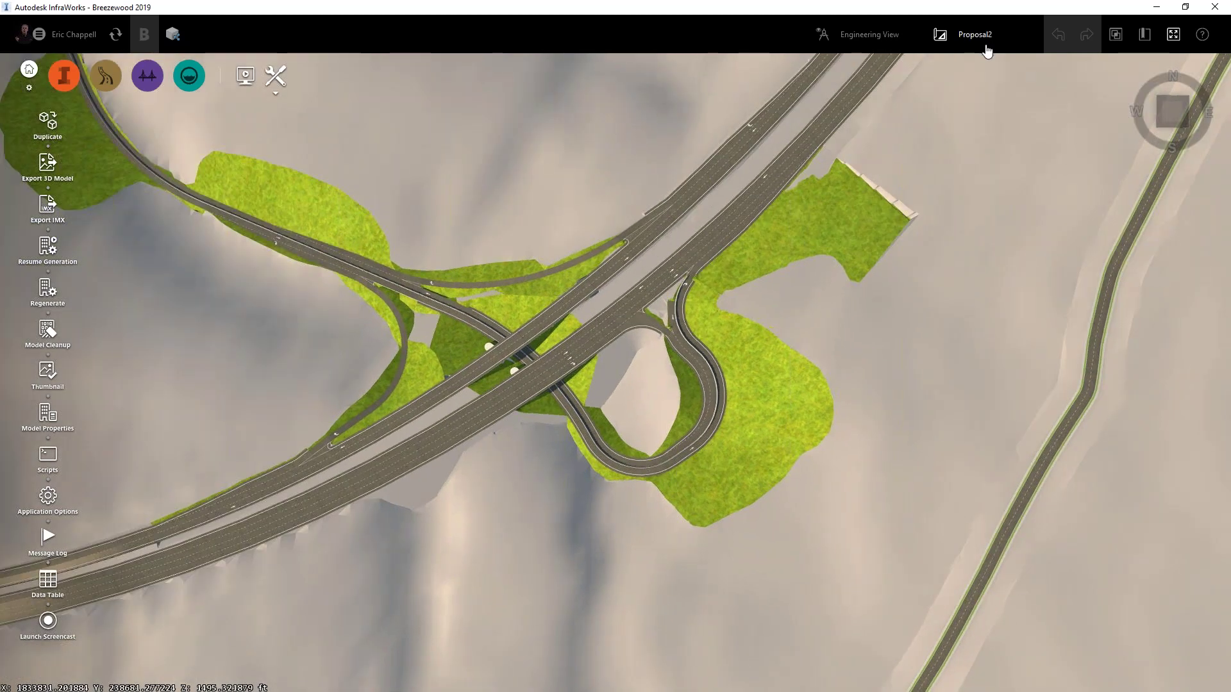
{"action": "left_click", "coordinate": [985, 45]}
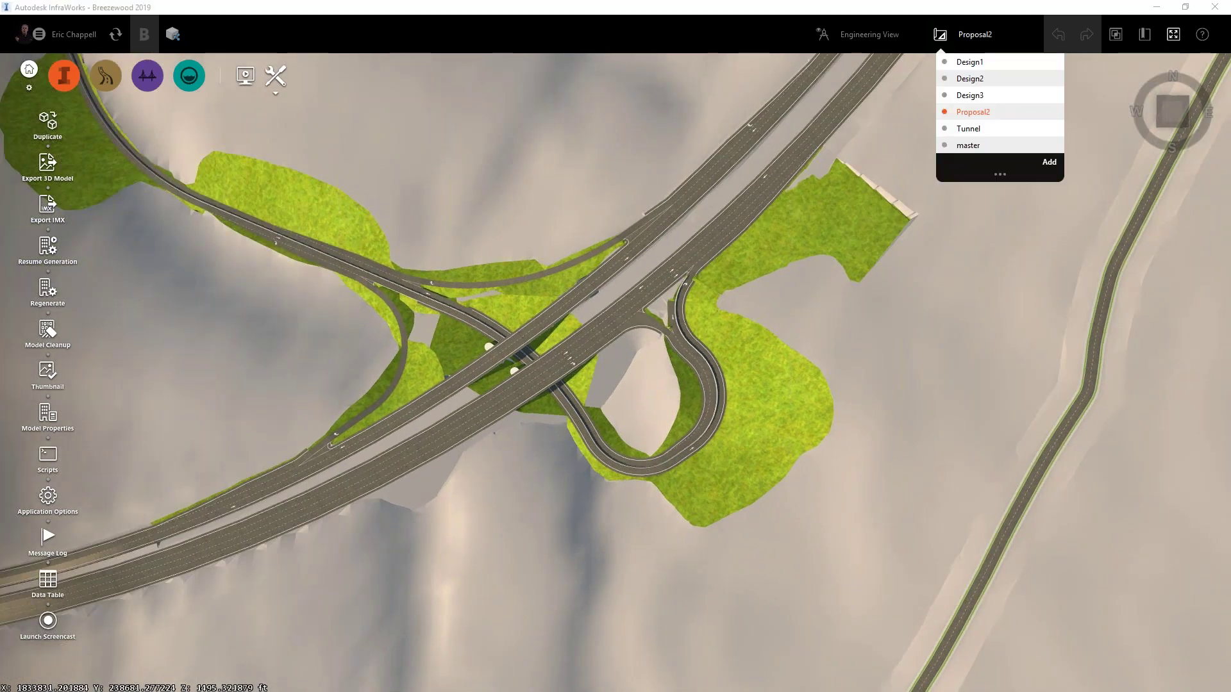
{"action": "left_click", "coordinate": [961, 243]}
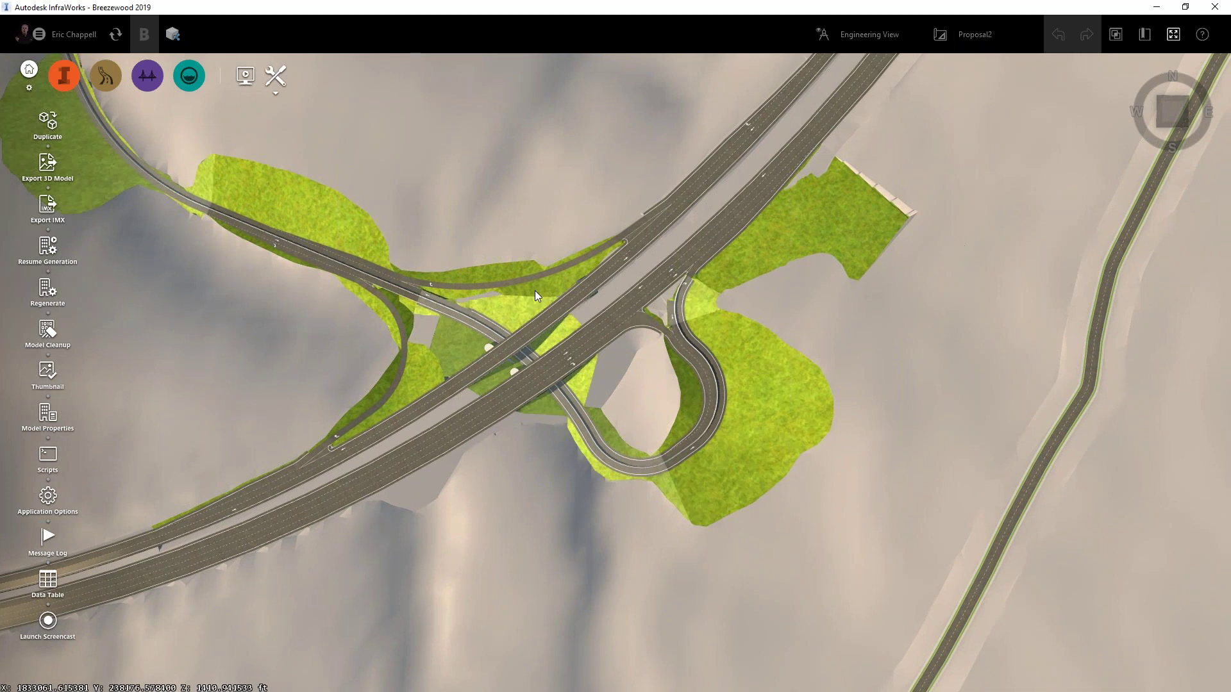
{"action": "middle_click_drag", "start_coordinate": [606, 298], "coordinate": [702, 375]}
{"action": "scroll", "coordinate": [643, 349], "scroll_direction": "down", "scroll_amount": 3}
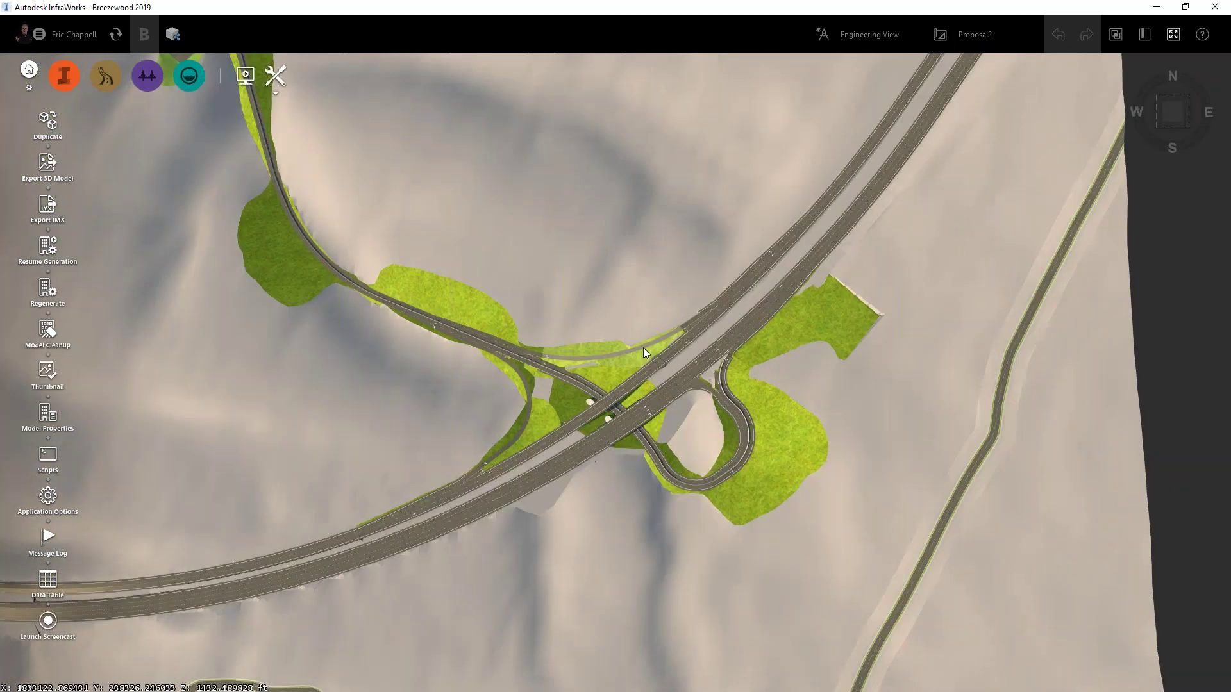
{"action": "left_click_drag", "start_coordinate": [666, 536], "coordinate": [624, 476]}
{"action": "scroll", "coordinate": [624, 507], "scroll_direction": "up", "scroll_amount": 2}
{"action": "middle_click_drag", "start_coordinate": [625, 463], "coordinate": [643, 418], "text": "shift"}
{"action": "scroll", "coordinate": [641, 414], "scroll_direction": "up", "scroll_amount": 3}
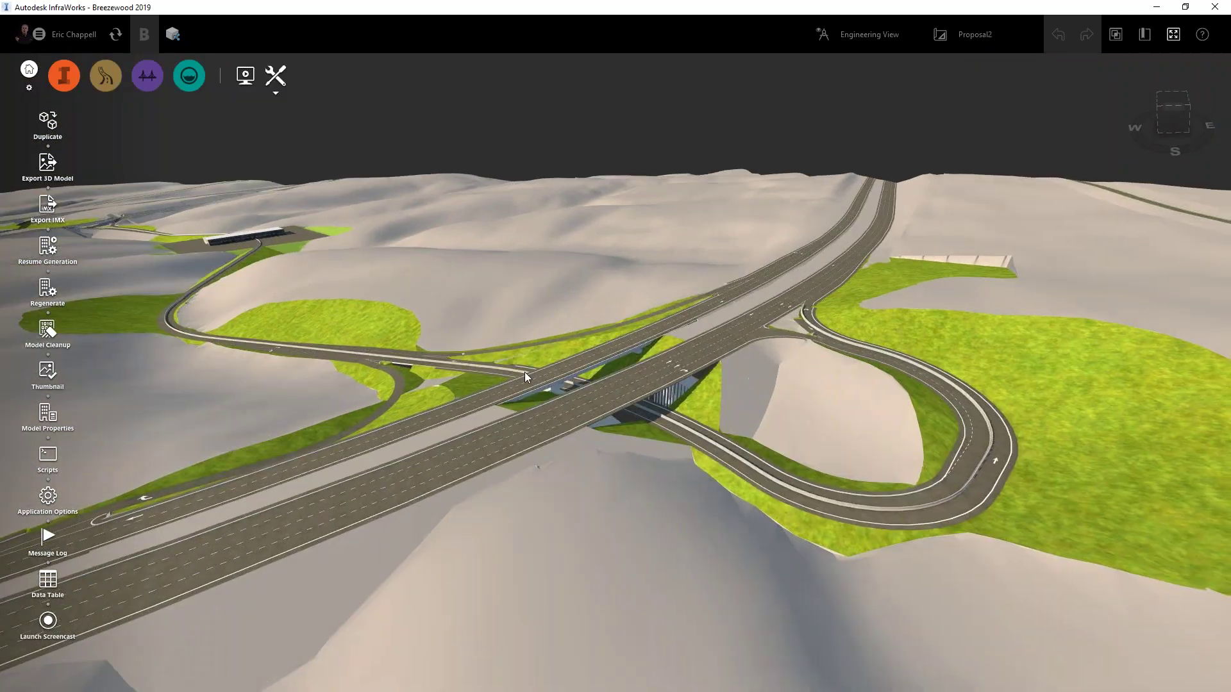
{"action": "middle_click_drag", "start_coordinate": [625, 498], "coordinate": [621, 445], "text": "shift"}
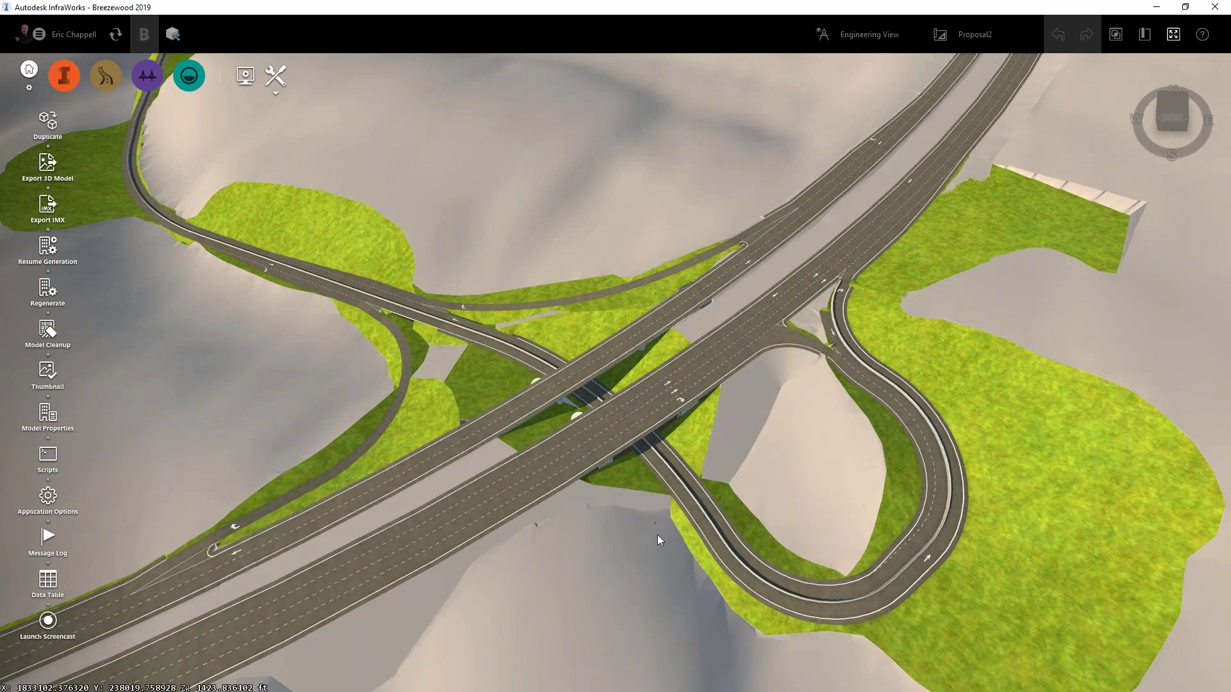
{"action": "middle_click_drag", "start_coordinate": [643, 571], "coordinate": [607, 364], "text": "shift"}
{"action": "middle_click_drag", "start_coordinate": [621, 470], "coordinate": [644, 614], "text": "shift"}
{"action": "left_click_drag", "start_coordinate": [643, 614], "coordinate": [643, 666]}
{"action": "scroll", "coordinate": [644, 666], "scroll_direction": "down", "scroll_amount": 2}
- Switch the model to the Design1 proposal
{"action": "left_click", "coordinate": [975, 36]}
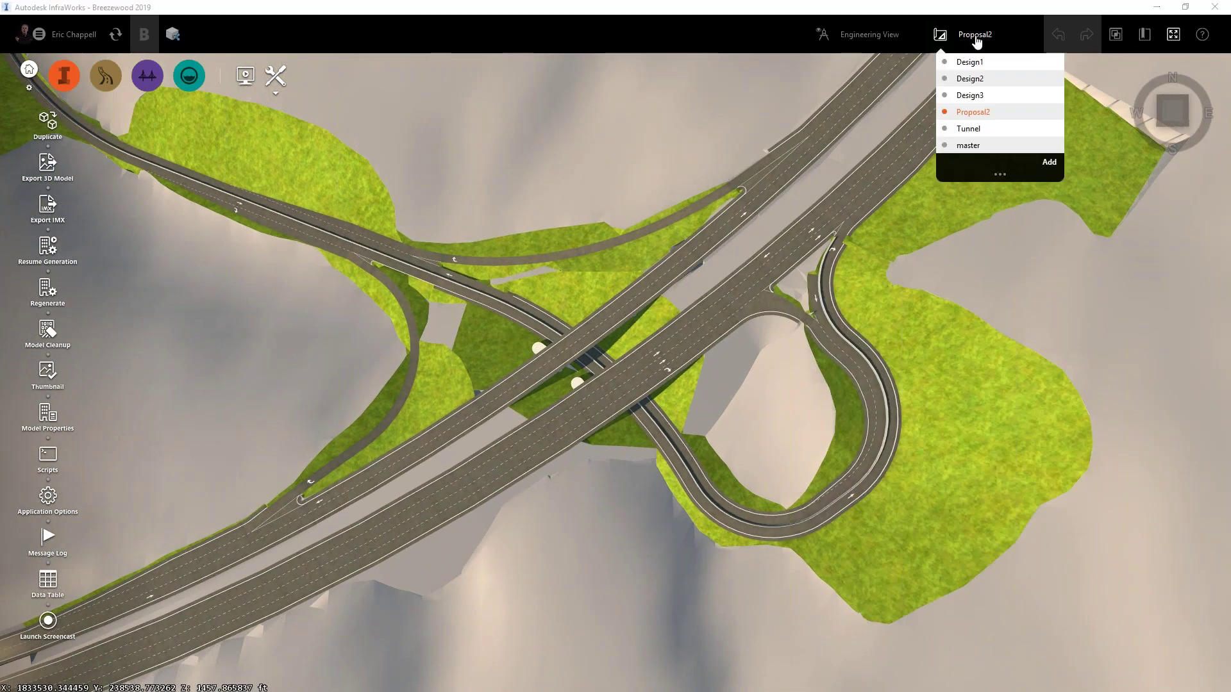
{"action": "left_click", "coordinate": [974, 65]}
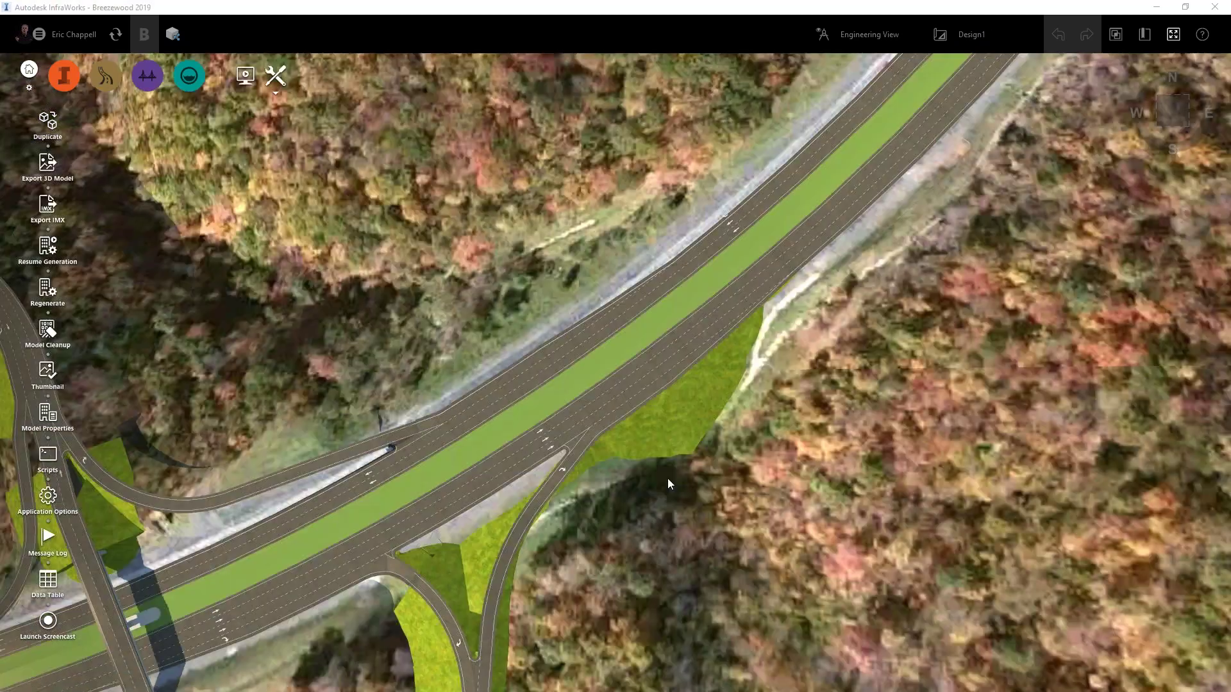
- Examine Design1's turnpike interchange, including the overpass, loop ramp and connecting ramps, from above and at oblique angles
{"action": "middle_click_drag", "start_coordinate": [652, 521], "coordinate": [846, 346]}
{"action": "middle_click_drag", "start_coordinate": [730, 494], "coordinate": [859, 456]}
{"action": "left_click_drag", "start_coordinate": [858, 455], "coordinate": [532, 428]}
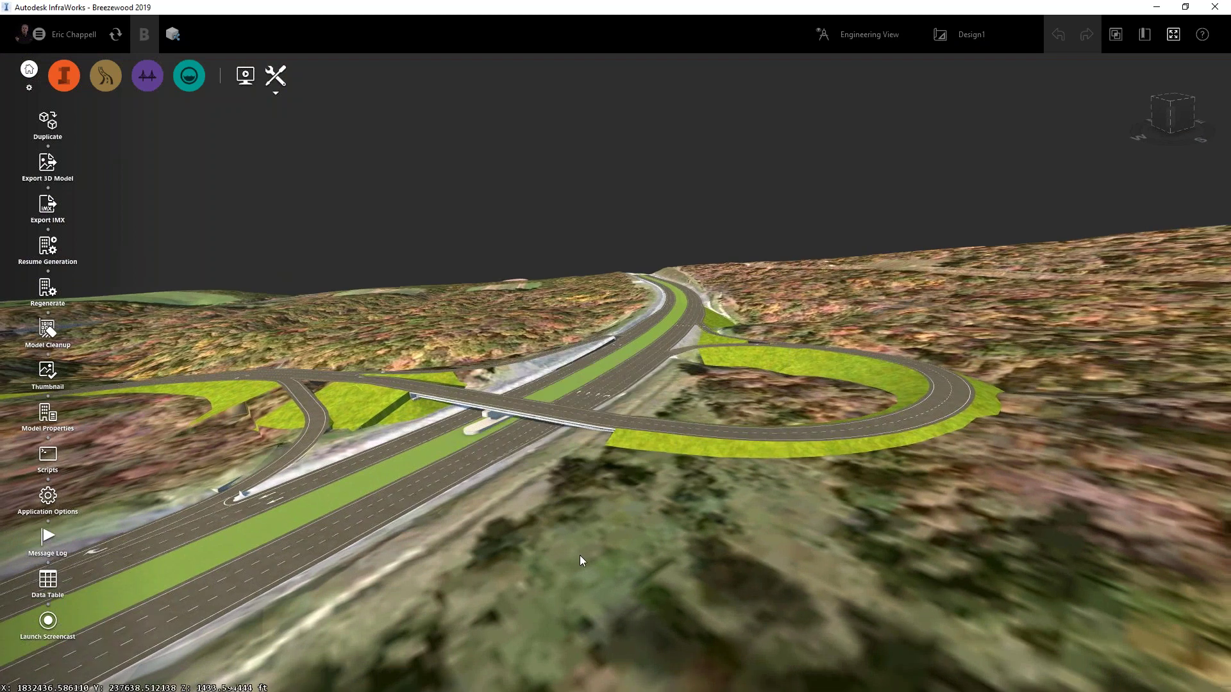
{"action": "left_click_drag", "start_coordinate": [580, 555], "coordinate": [559, 609]}
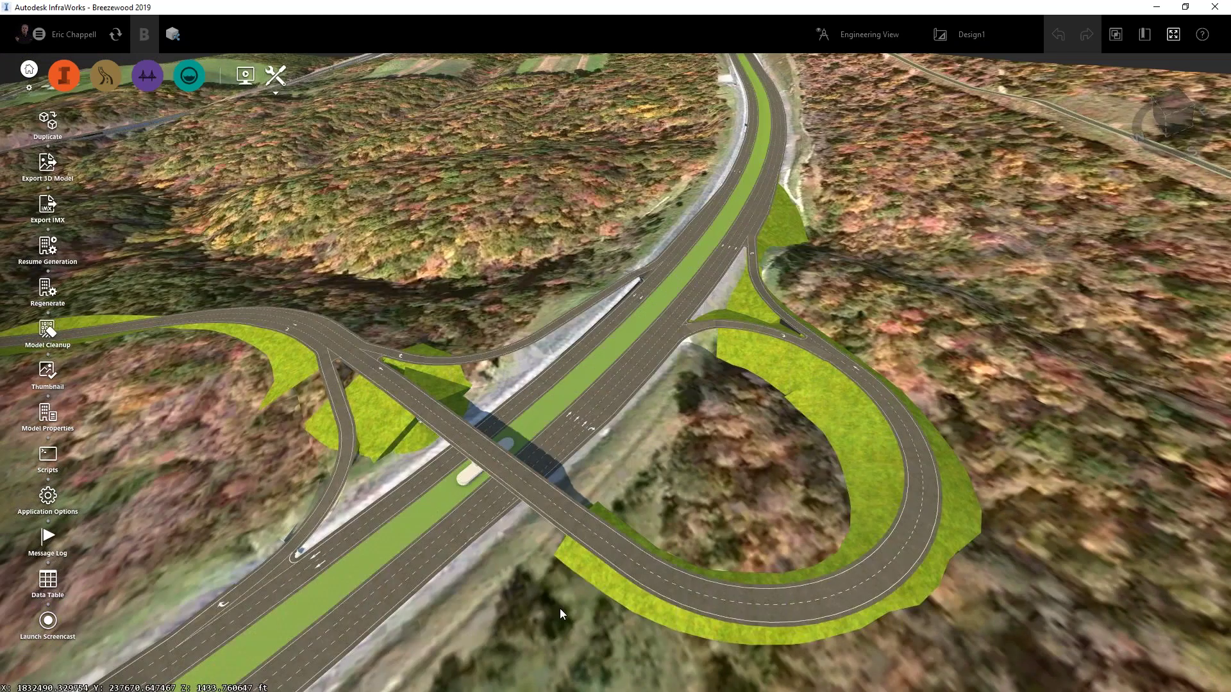
{"action": "scroll", "coordinate": [560, 609], "scroll_direction": "down", "scroll_amount": 2}
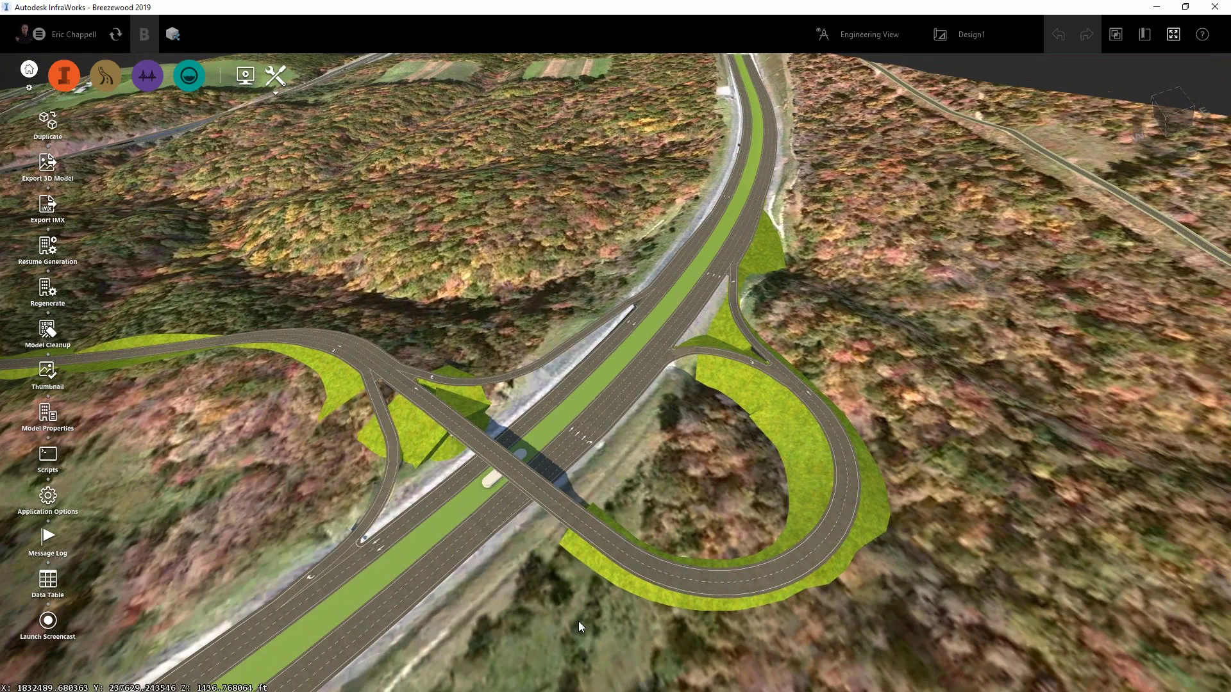
{"action": "scroll", "coordinate": [579, 622], "scroll_direction": "down", "scroll_amount": 1}
{"action": "middle_click_drag", "start_coordinate": [578, 621], "coordinate": [650, 629]}
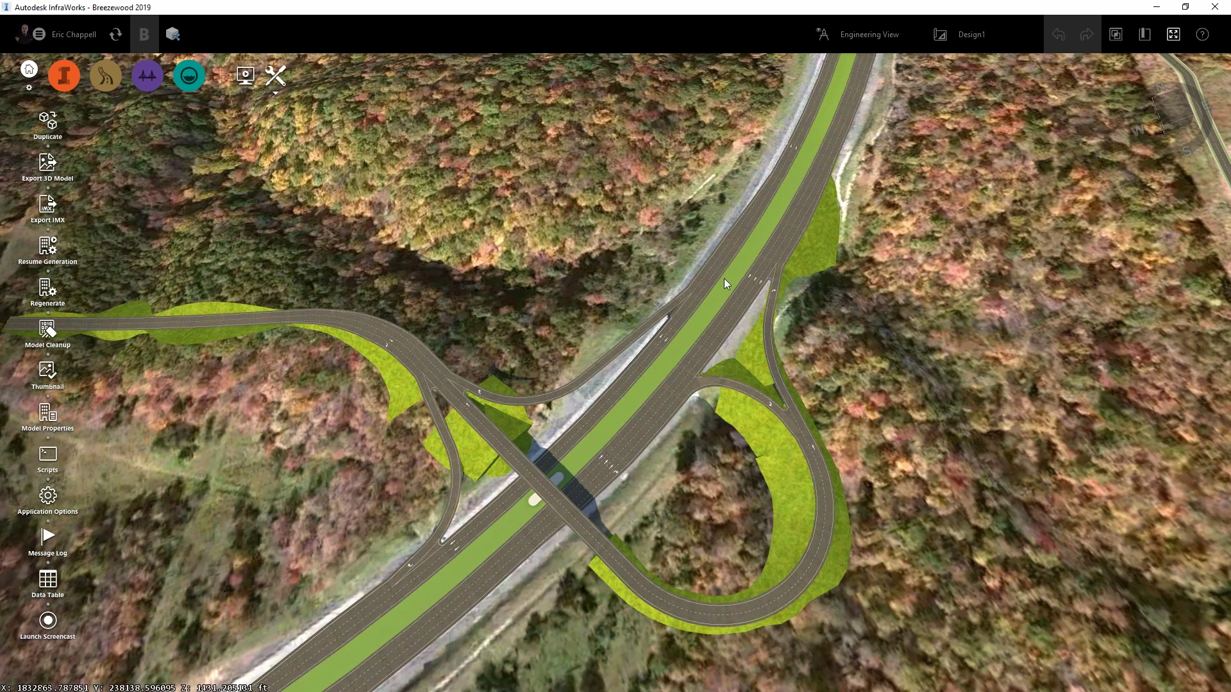
{"action": "middle_click_drag", "start_coordinate": [546, 503], "coordinate": [664, 428]}
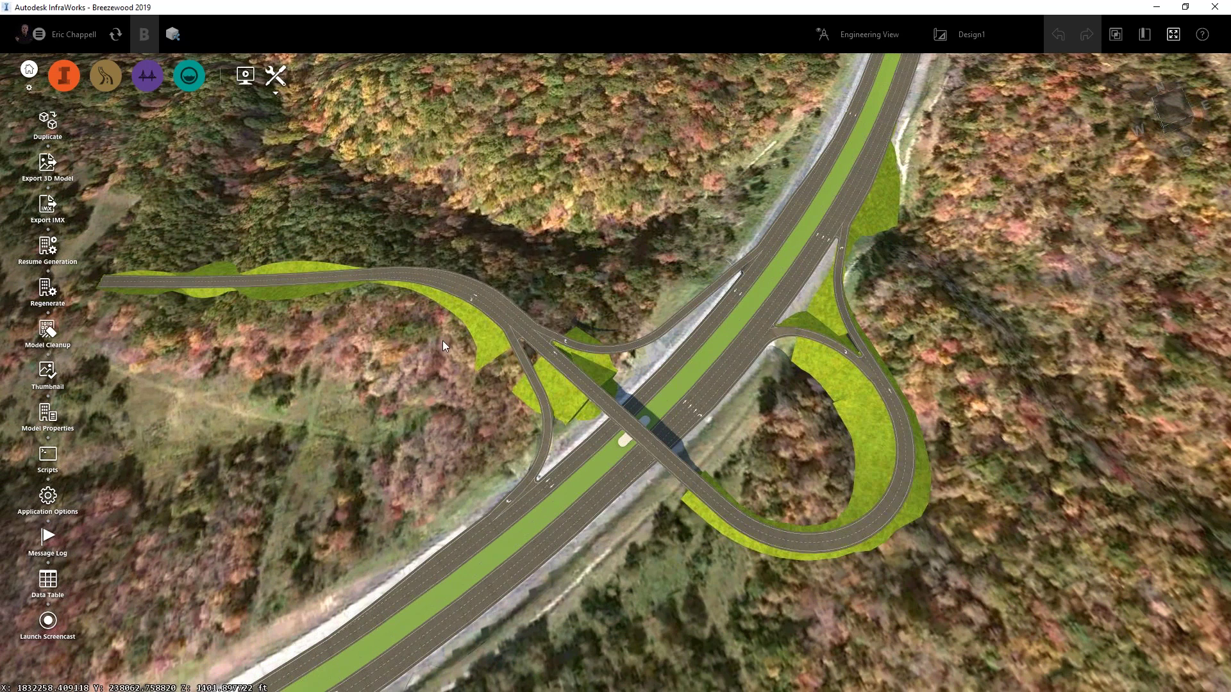
{"action": "middle_click_drag", "start_coordinate": [520, 421], "coordinate": [512, 295]}
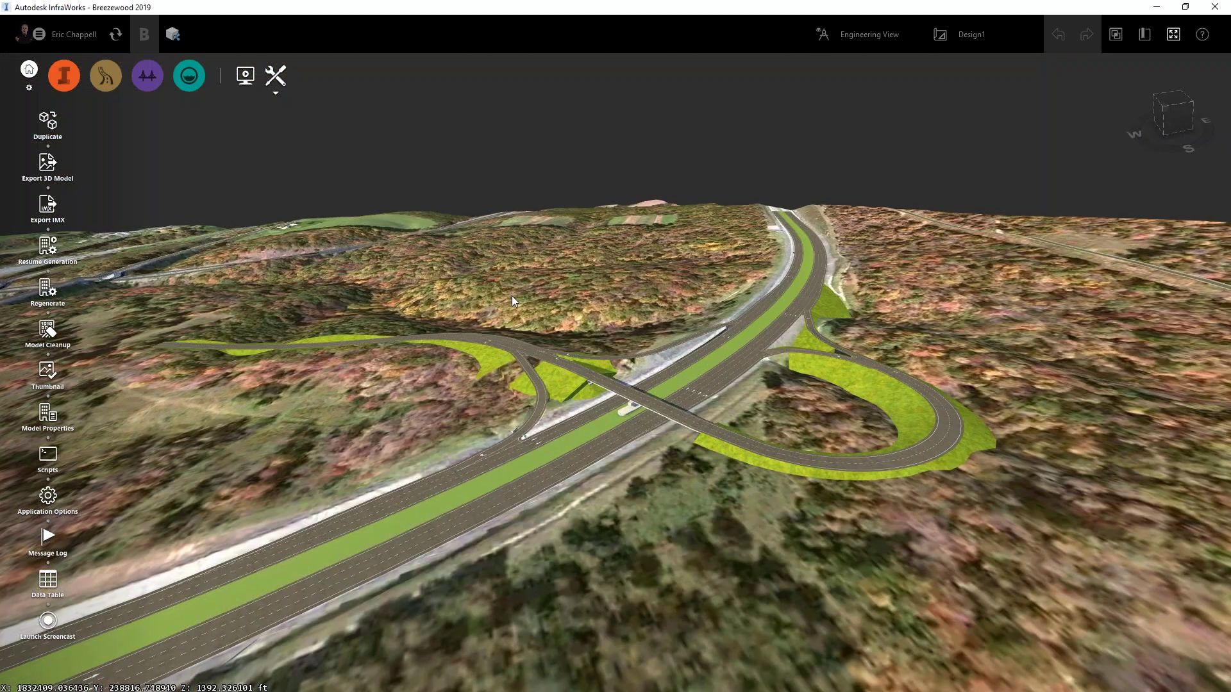
{"action": "left_click_drag", "start_coordinate": [606, 452], "coordinate": [607, 494]}
{"action": "scroll", "coordinate": [608, 494], "scroll_direction": "up", "scroll_amount": 2}
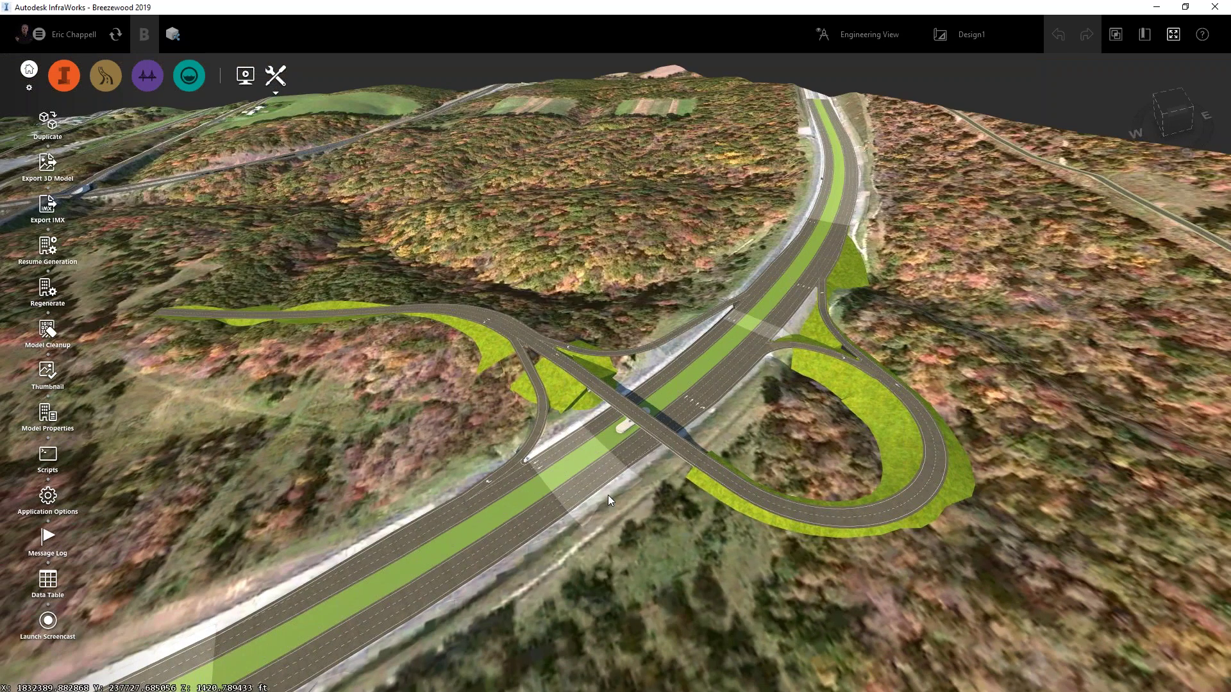
{"action": "left_click_drag", "start_coordinate": [633, 510], "coordinate": [628, 563]}
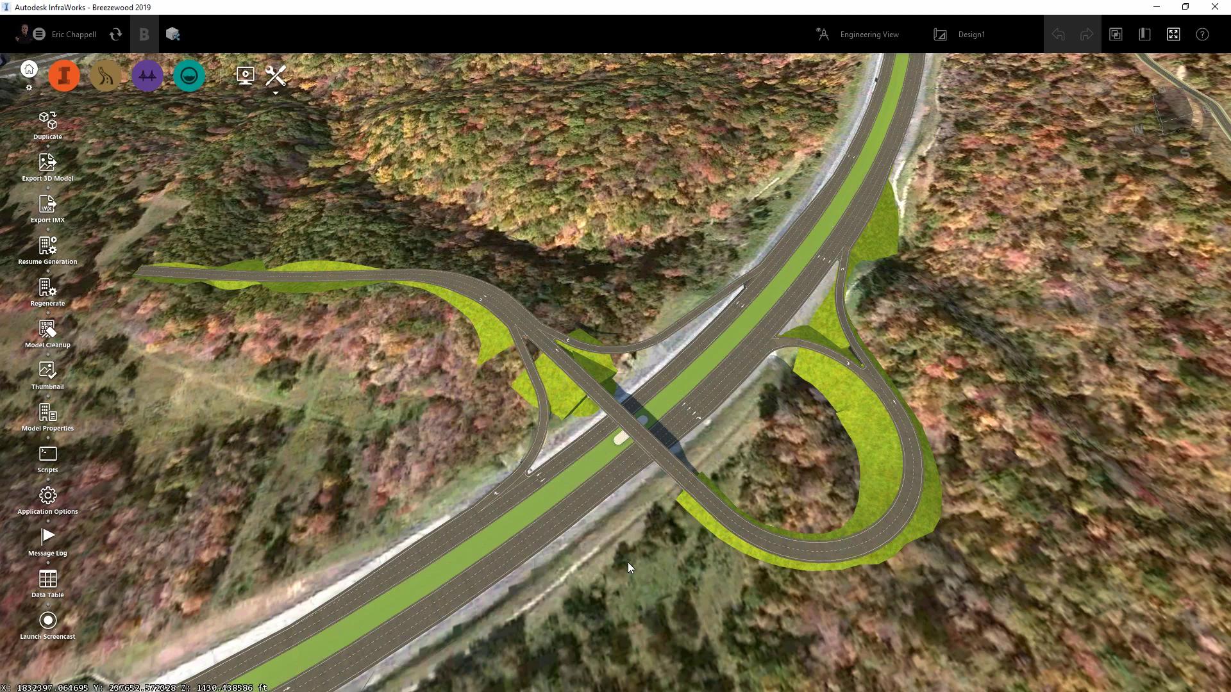
{"action": "left_click_drag", "start_coordinate": [593, 607], "coordinate": [614, 612]}
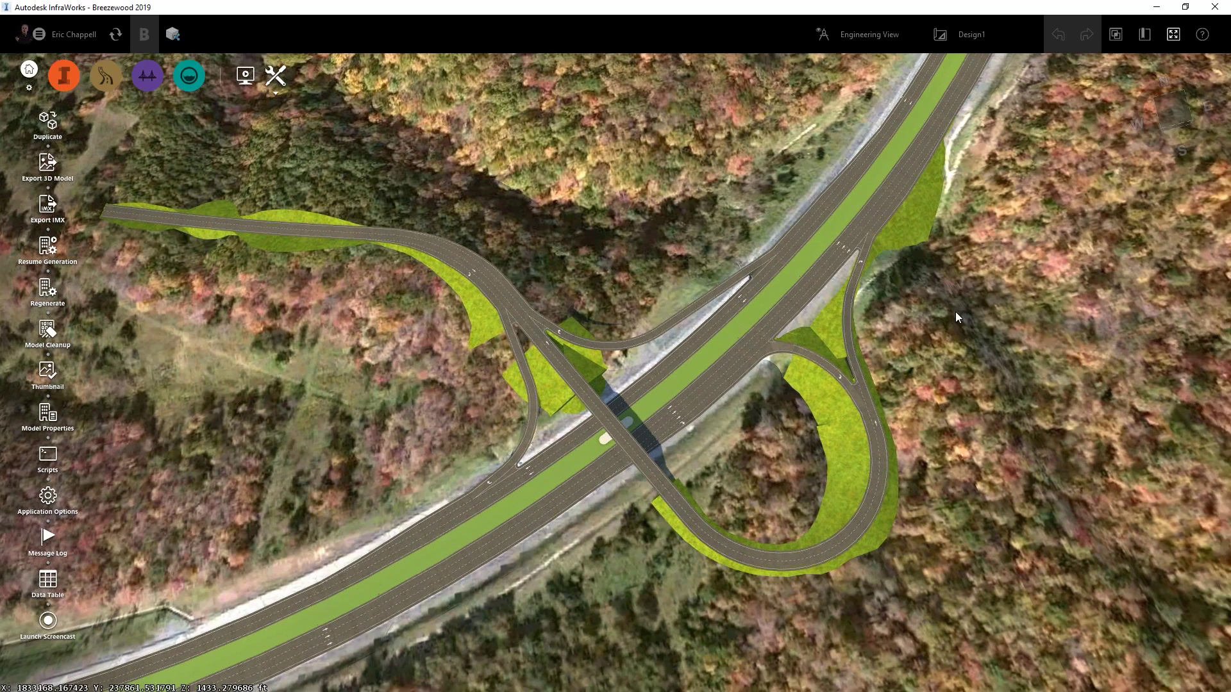
- Switch the model from the Design1 proposal to master
{"action": "left_click_drag", "start_coordinate": [955, 311], "coordinate": [913, 291]}
{"action": "left_click", "coordinate": [862, 34]}
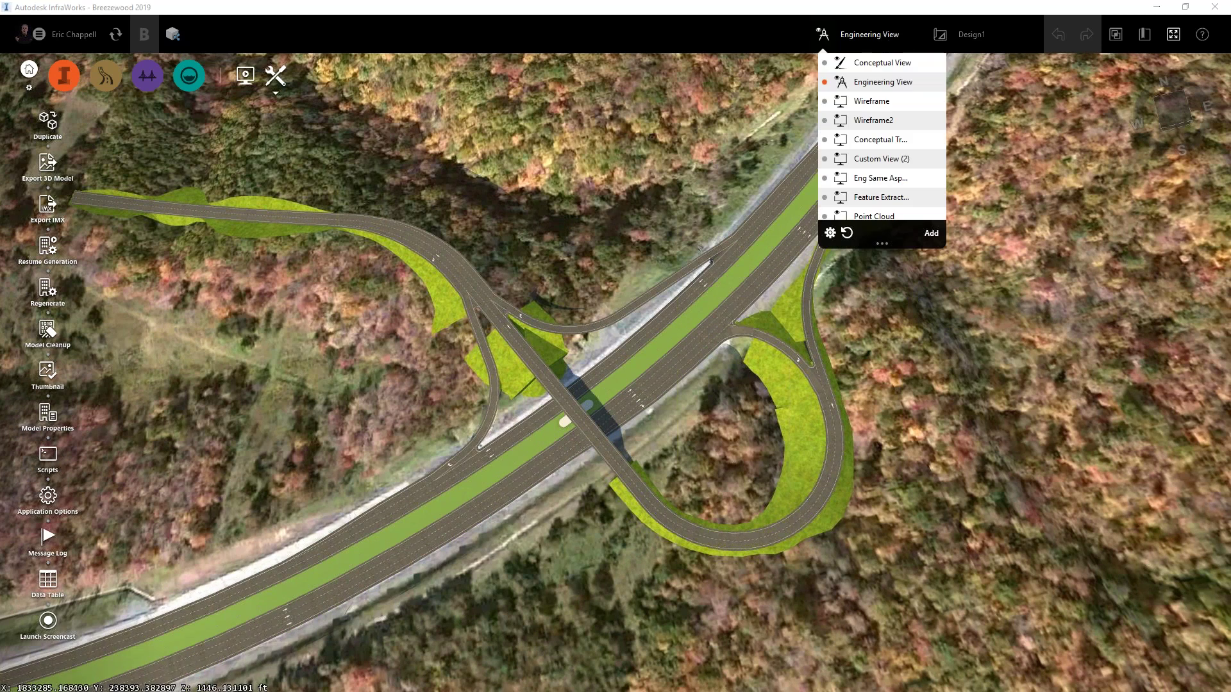
{"action": "left_click", "coordinate": [965, 34]}
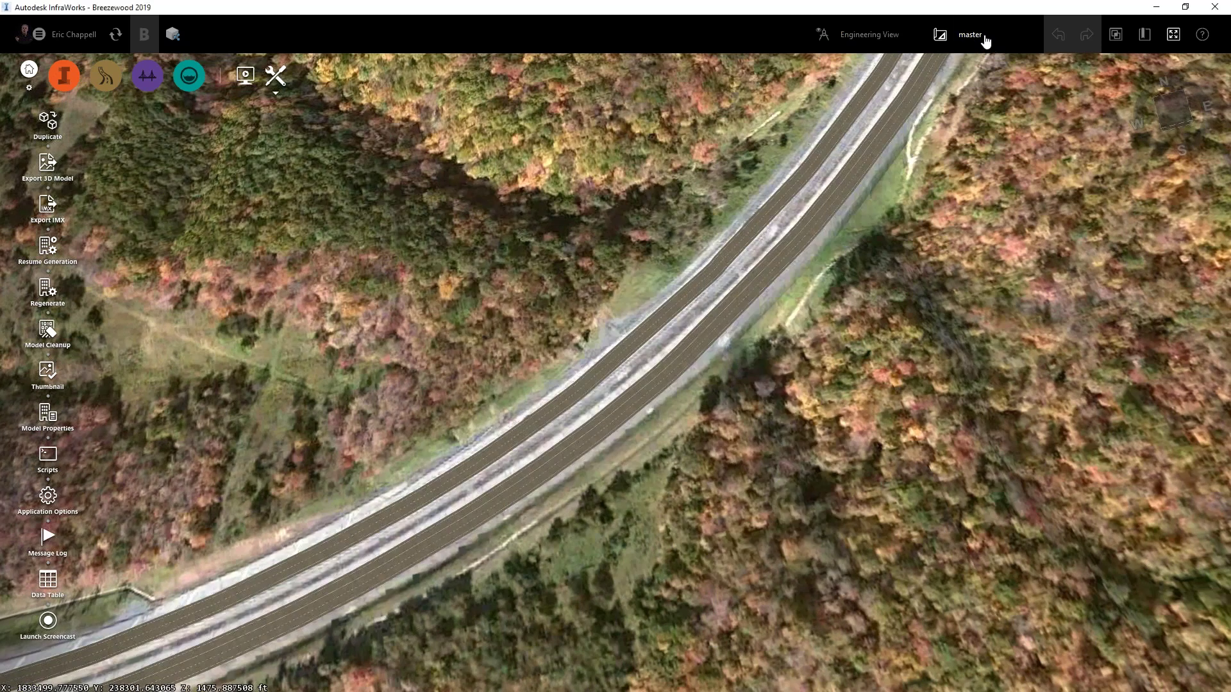
- Add a new proposal named Design5 from master
{"action": "left_click", "coordinate": [984, 37]}
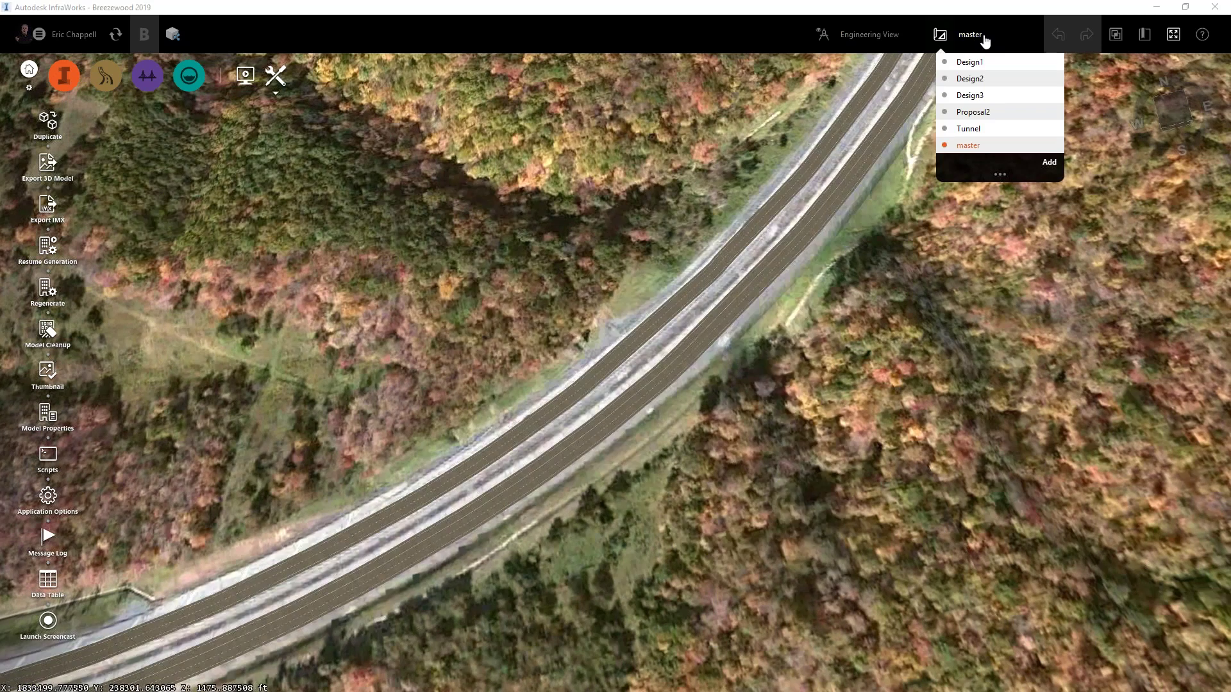
{"action": "left_click", "coordinate": [1051, 163]}
{"action": "type", "text": "Design5"}
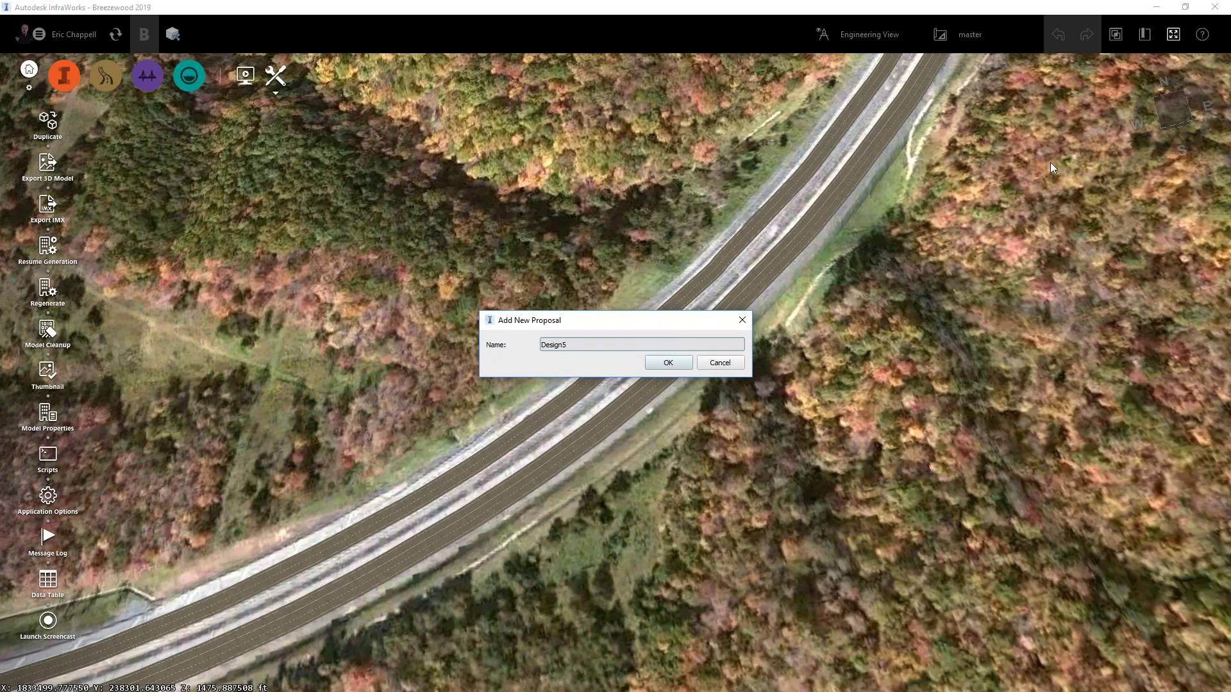
{"action": "left_click", "coordinate": [669, 362]}
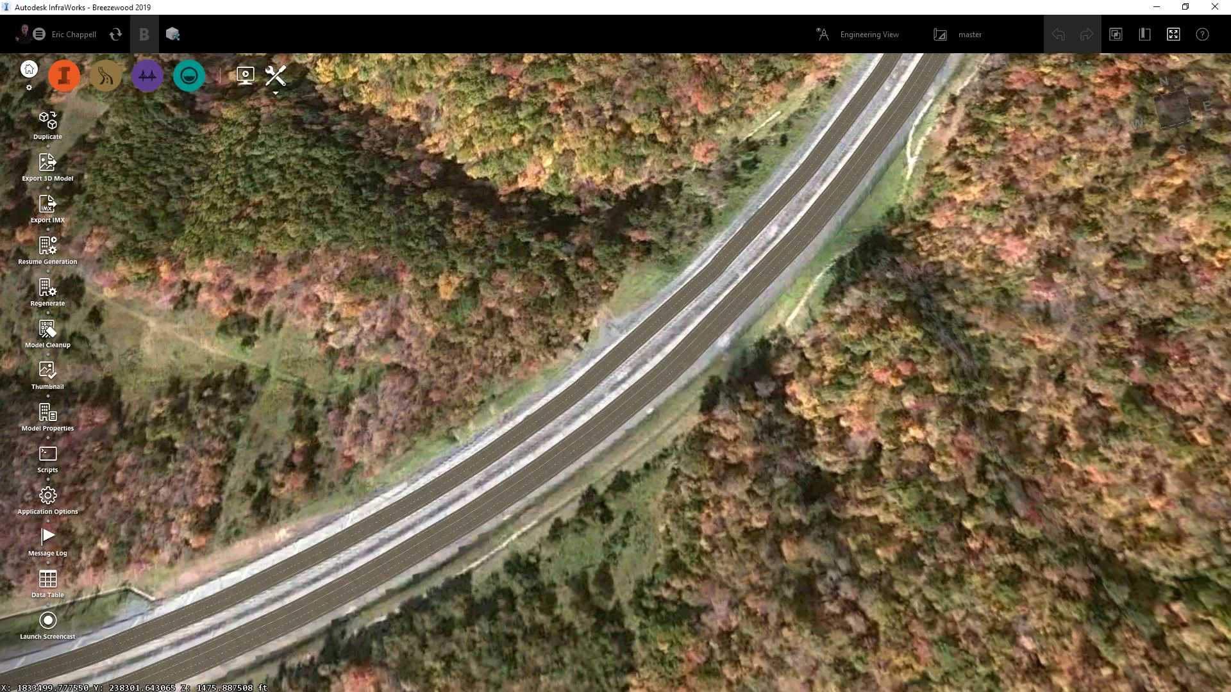
- Delete the northern Pennsylvania Turnpike carriageway along the large curve east of the overpasses
{"action": "scroll", "coordinate": [675, 388], "scroll_direction": "down", "scroll_amount": 3}
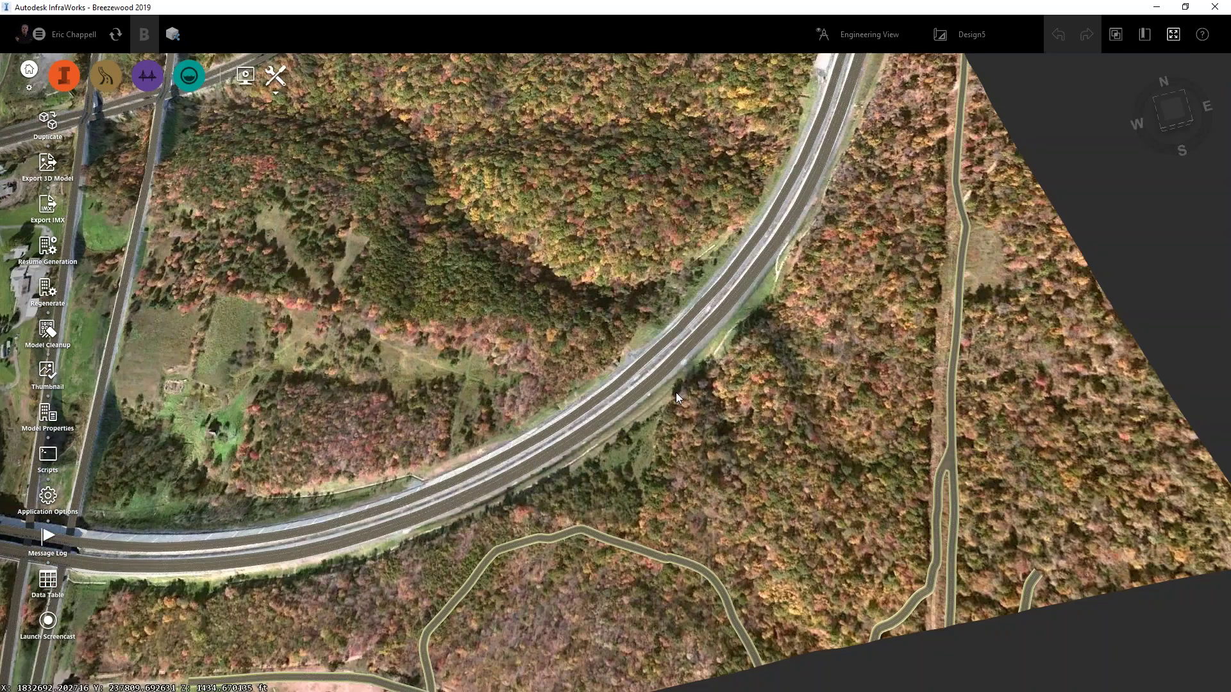
{"action": "scroll", "coordinate": [675, 392], "scroll_direction": "down", "scroll_amount": 3}
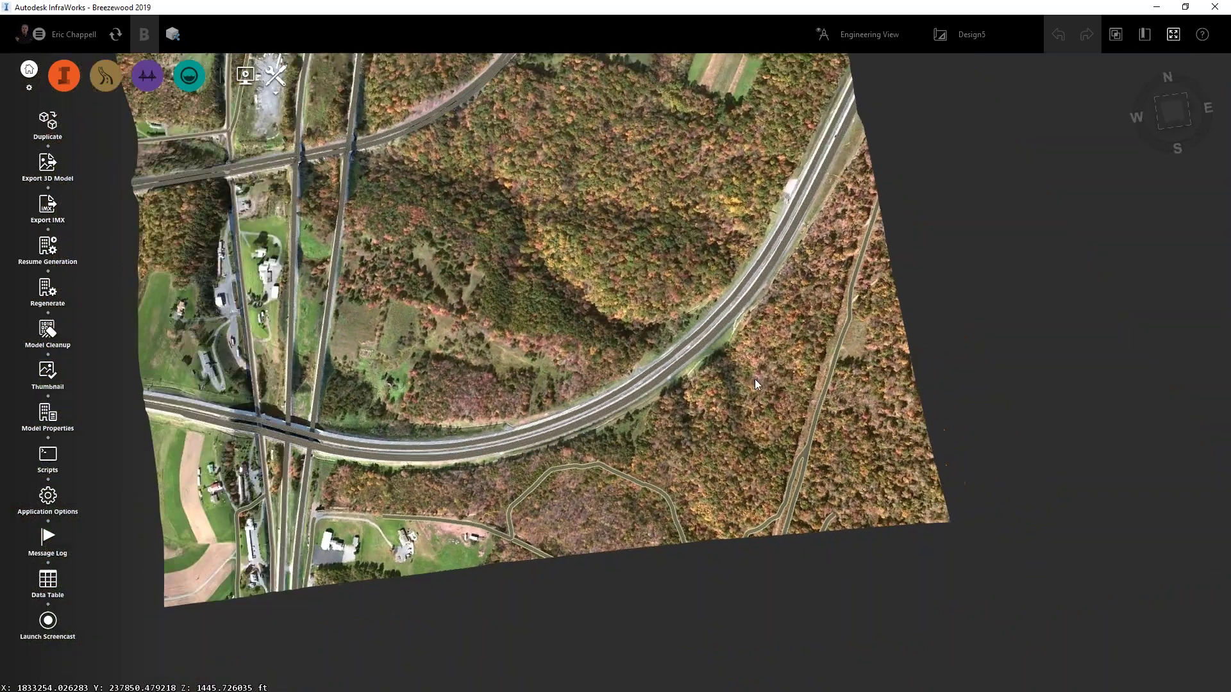
{"action": "middle_click_drag", "start_coordinate": [755, 378], "coordinate": [763, 438]}
{"action": "left_click_drag", "start_coordinate": [763, 438], "coordinate": [748, 476]}
{"action": "middle_click_drag", "start_coordinate": [659, 325], "coordinate": [664, 492]}
{"action": "left_click_drag", "start_coordinate": [664, 492], "coordinate": [783, 537]}
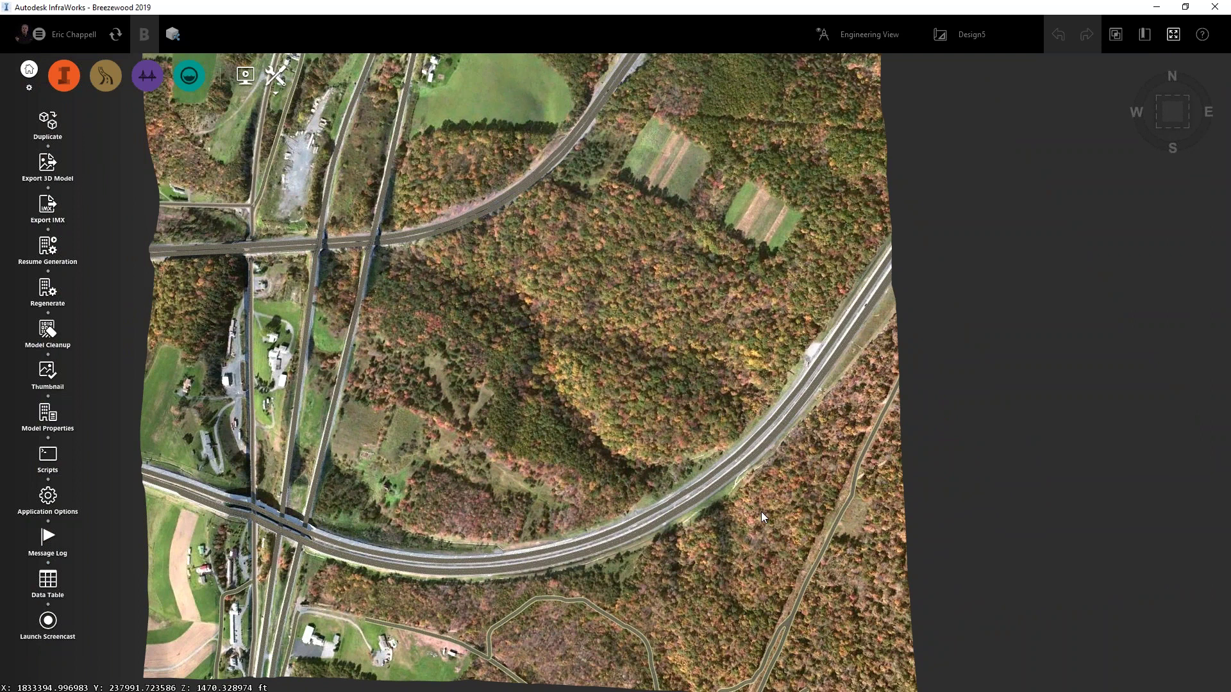
{"action": "scroll", "coordinate": [698, 465], "scroll_direction": "up", "scroll_amount": 2}
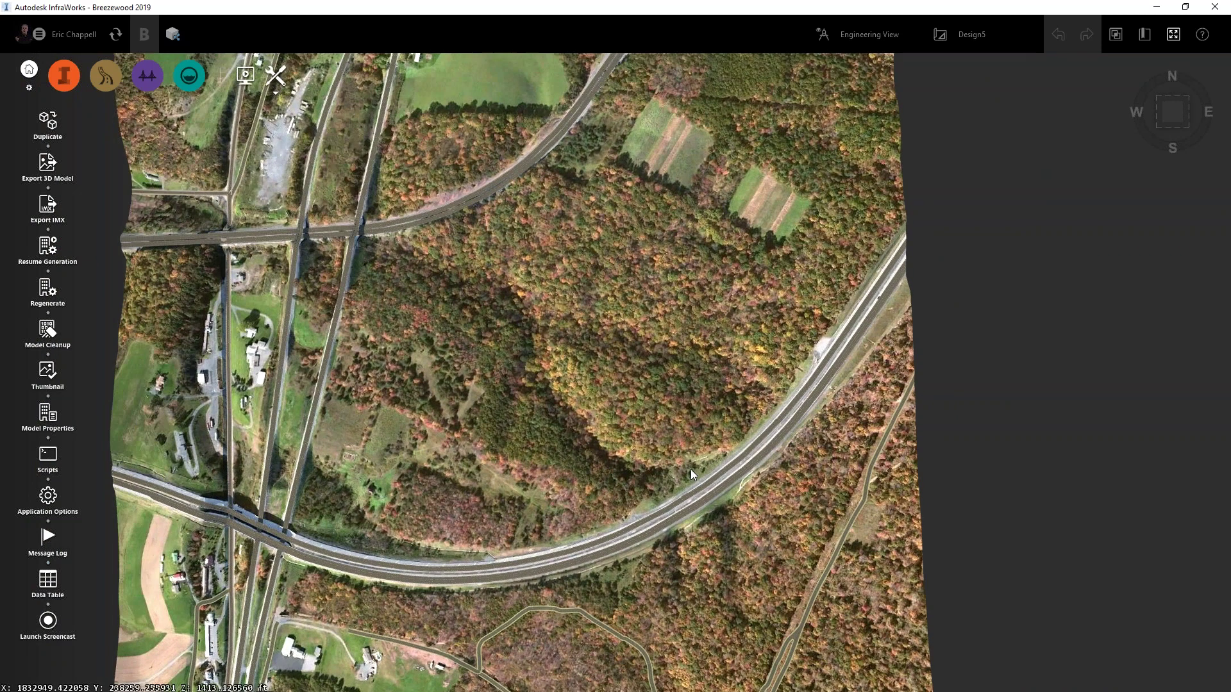
{"action": "left_click", "coordinate": [699, 449]}
{"action": "left_click", "coordinate": [728, 446]}
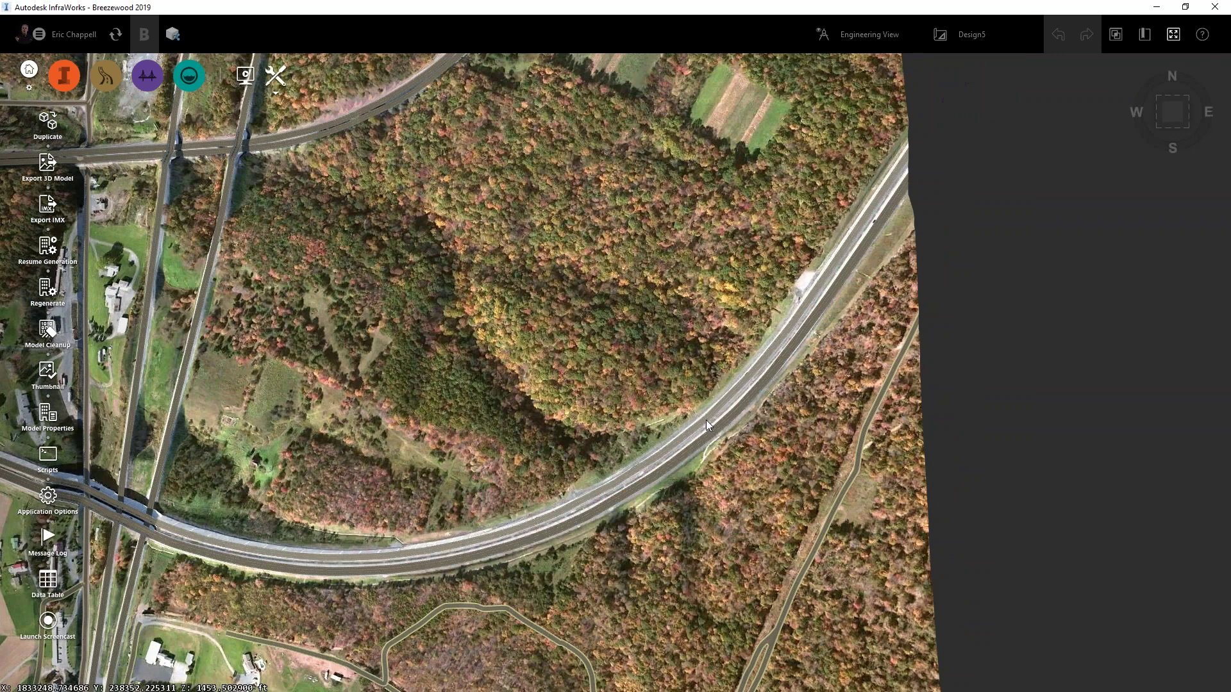
{"action": "left_click", "coordinate": [706, 420]}
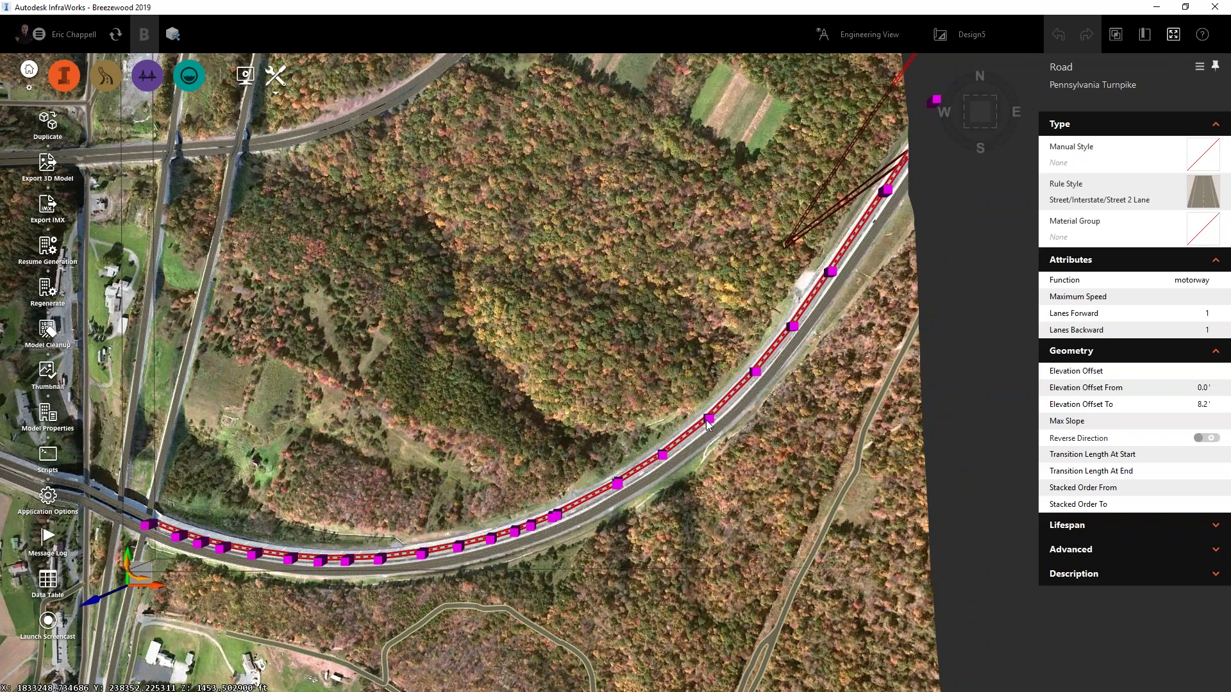
{"action": "mouse_move", "coordinate": [726, 403]}
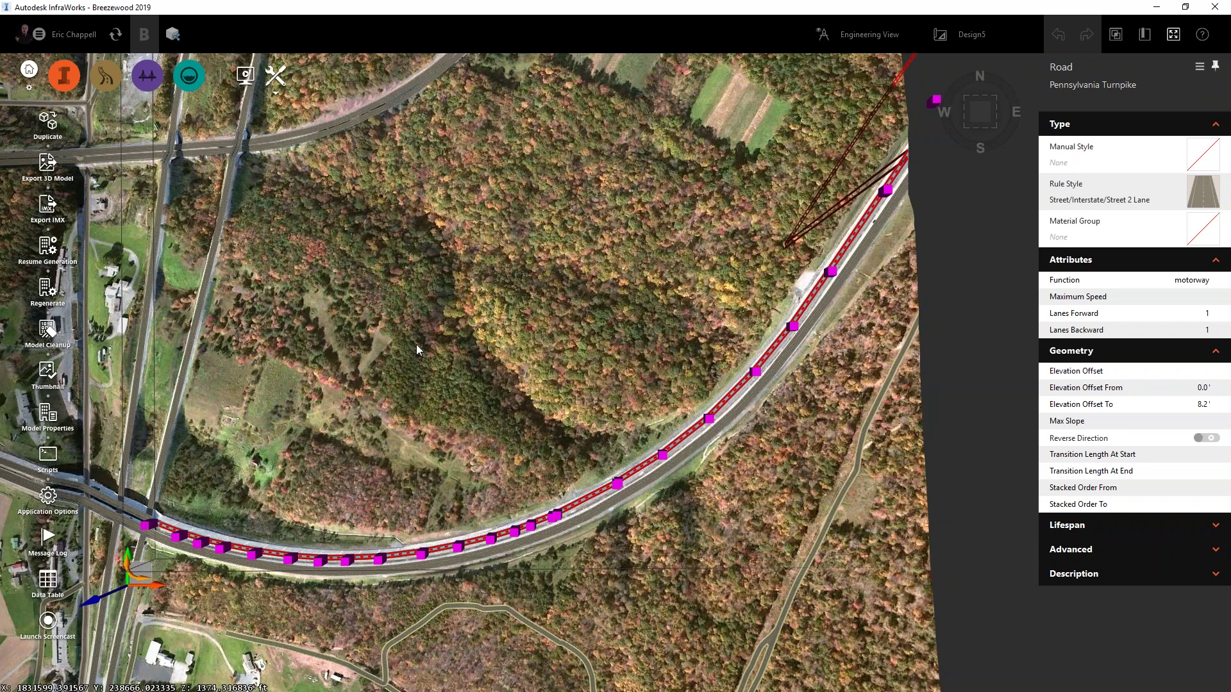
- Delete the parallel southern Pennsylvania Turnpike carriageway along the same curve
{"action": "left_click", "coordinate": [739, 393]}
{"action": "left_click", "coordinate": [748, 400]}
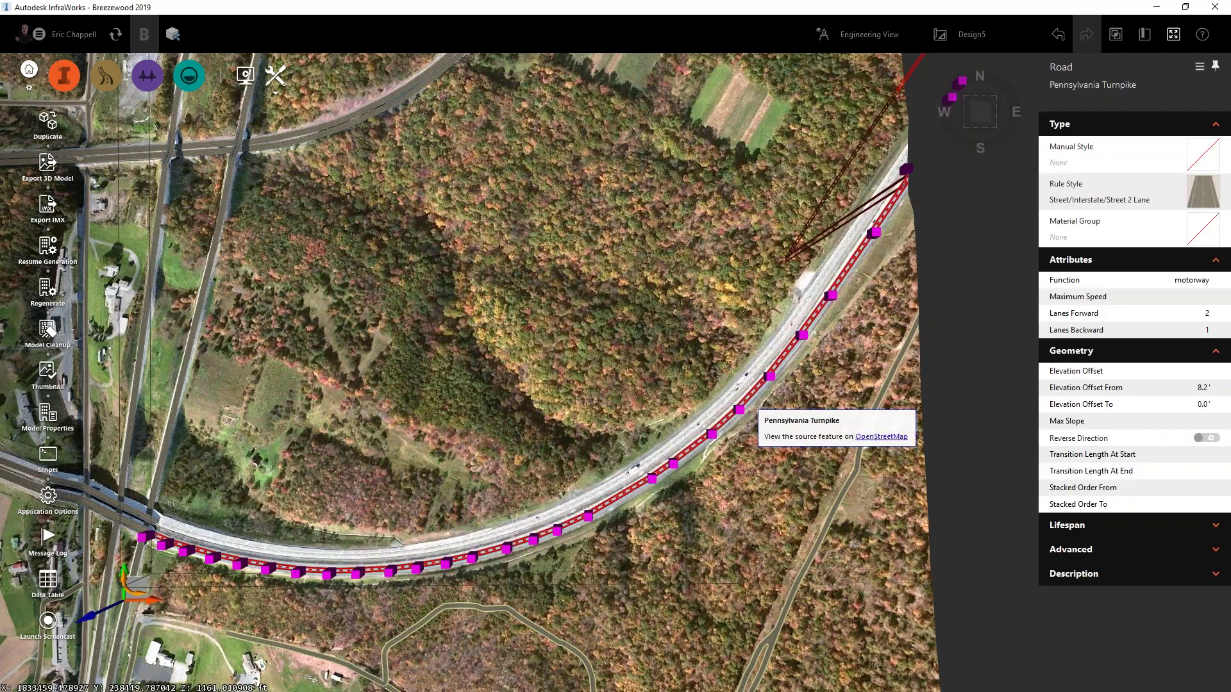
{"action": "left_click", "coordinate": [741, 386]}
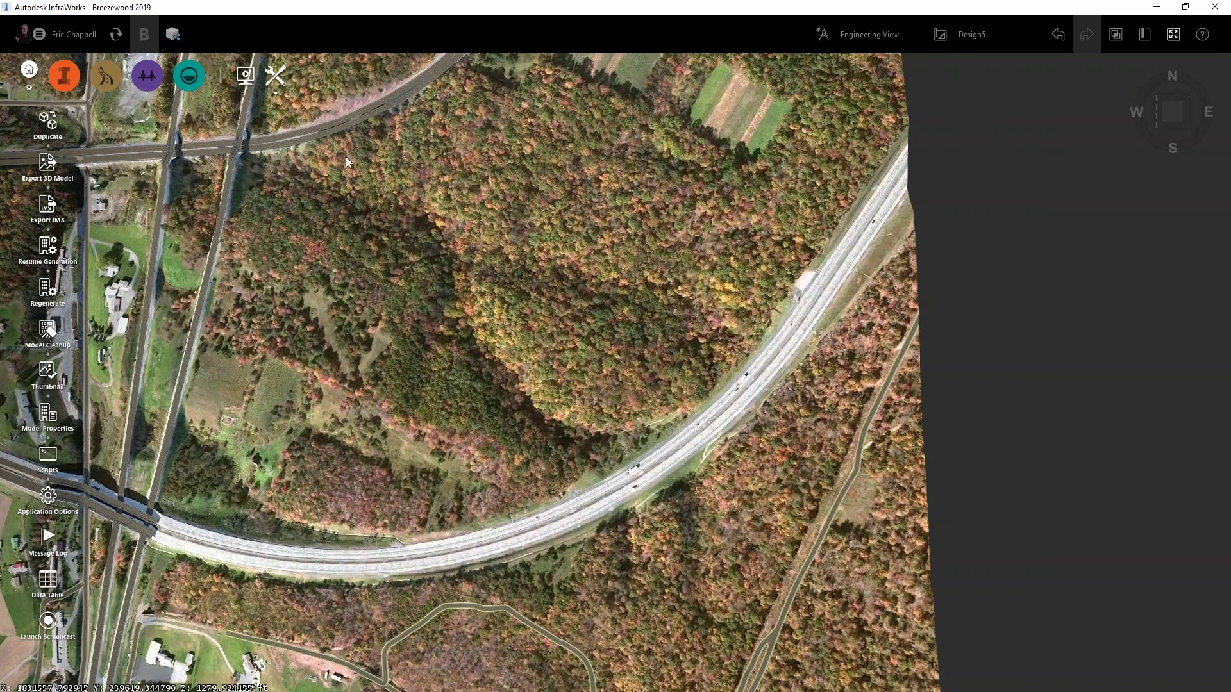
- Start a new component road and filter the assemblies for "two lane" to assign the Two Lanes assembly
{"action": "left_click", "coordinate": [108, 84]}
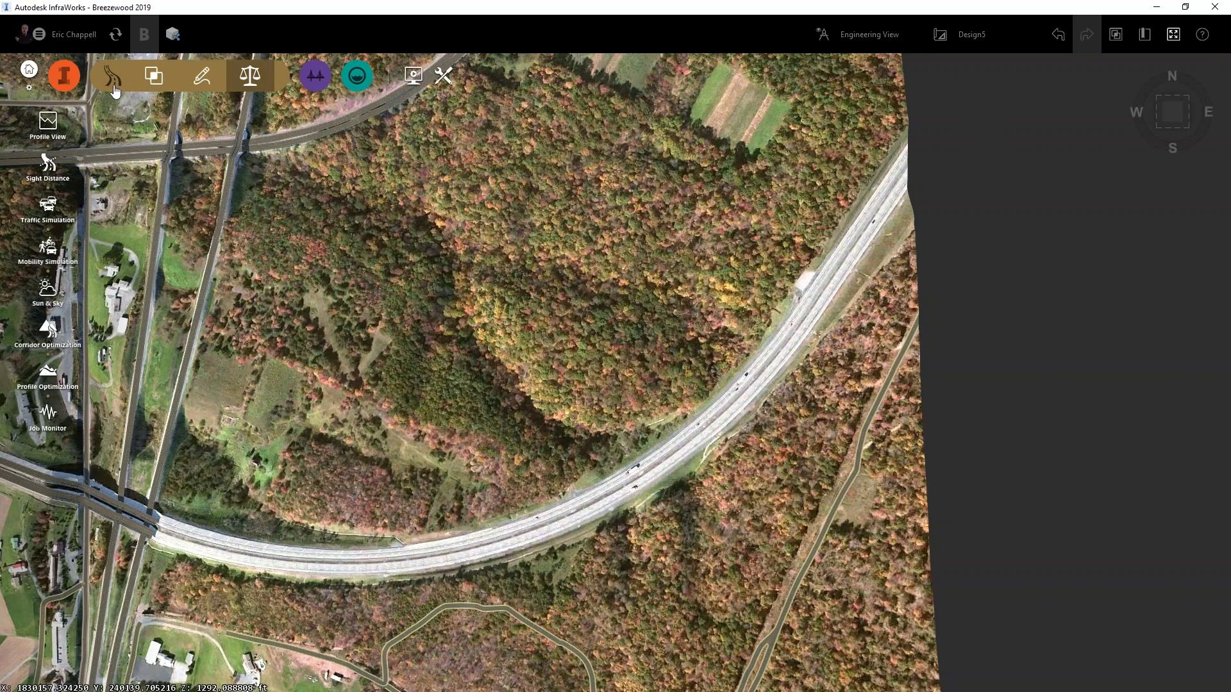
{"action": "mouse_move", "coordinate": [199, 80]}
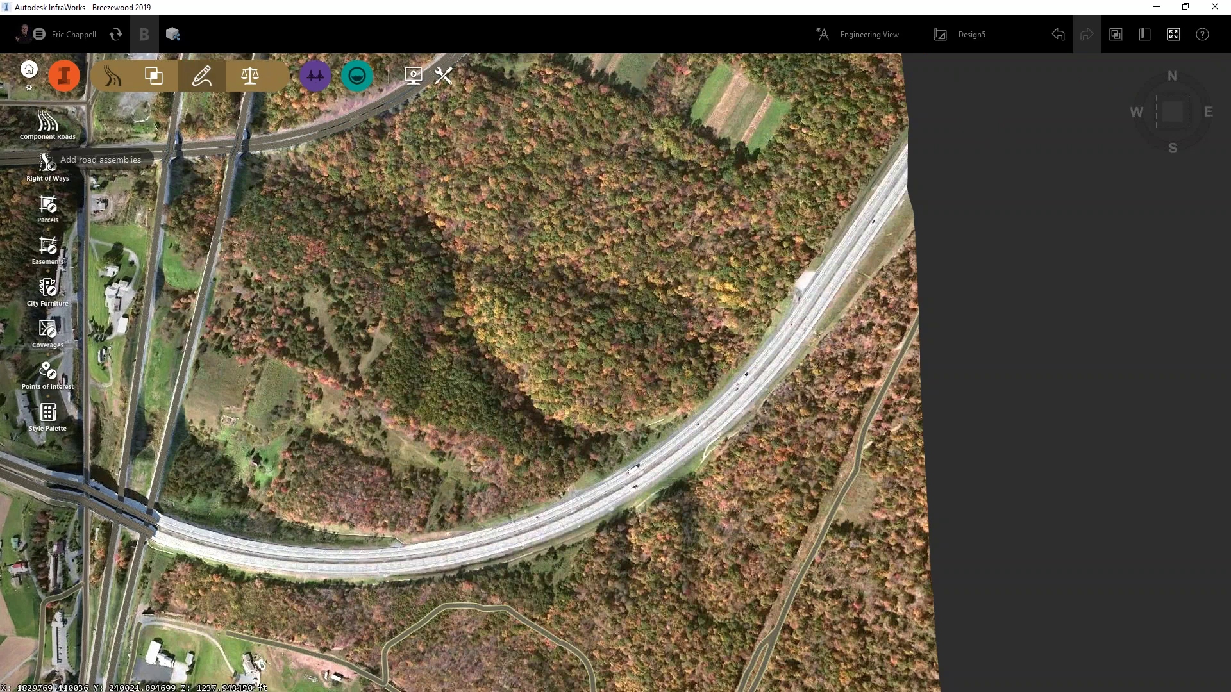
{"action": "left_click", "coordinate": [47, 123]}
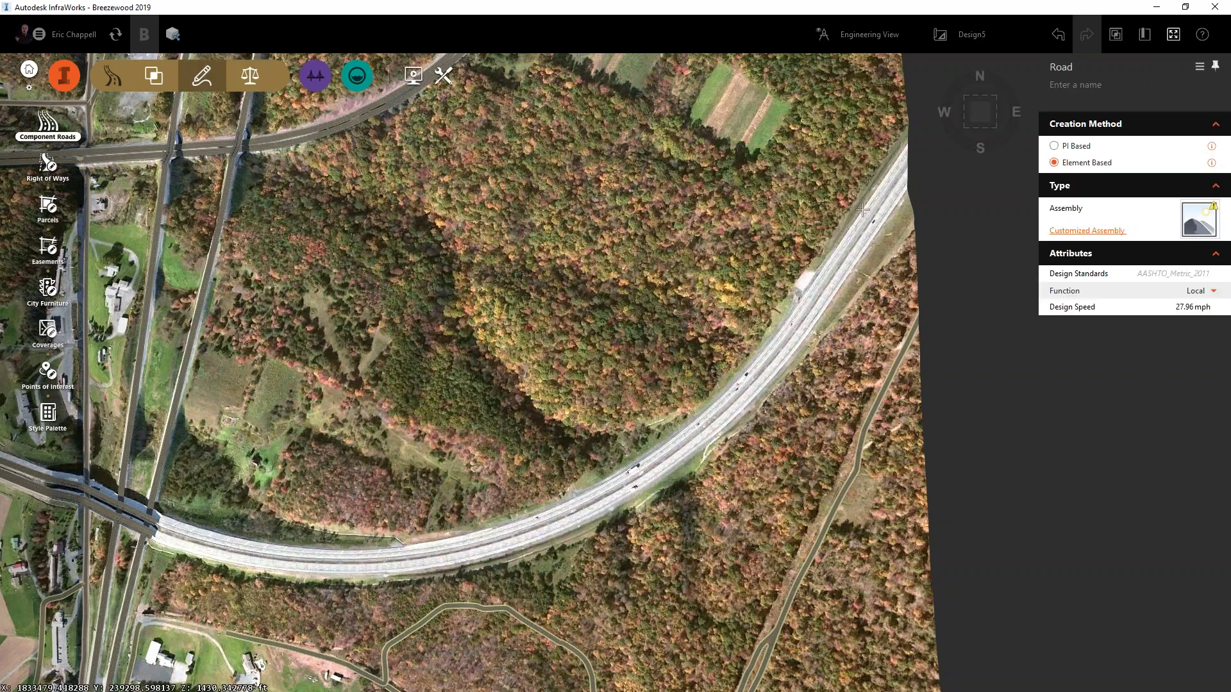
{"action": "left_click", "coordinate": [1093, 232]}
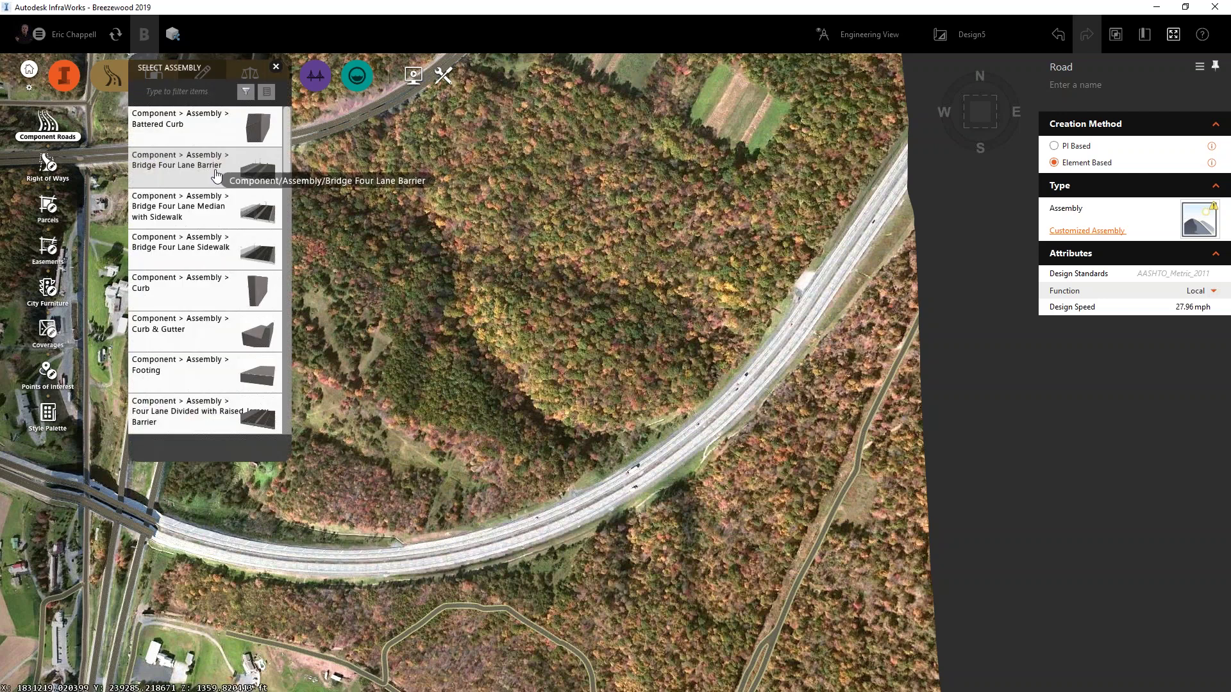
{"action": "mouse_move", "coordinate": [287, 159]}
{"action": "left_mouse_down"}
{"action": "mouse_move", "coordinate": [290, 266]}
{"action": "mouse_move", "coordinate": [291, 136]}
{"action": "left_mouse_up"}
{"action": "type", "text": "tw"}
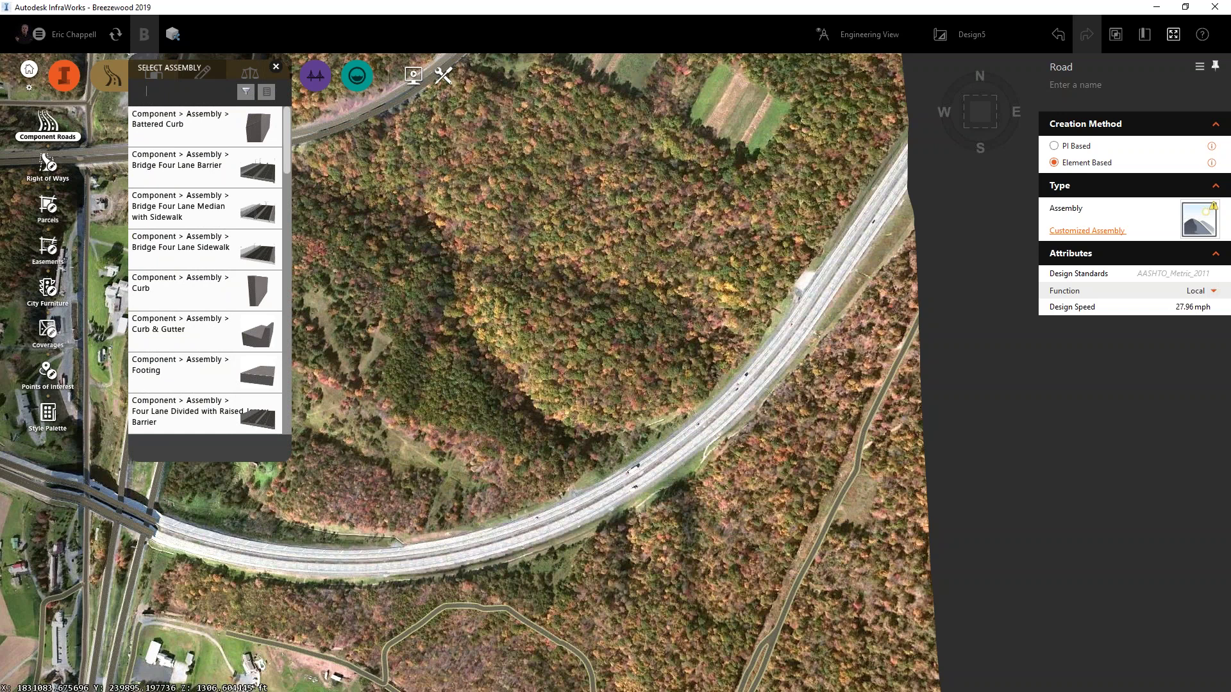
{"action": "type", "text": "o lane"}
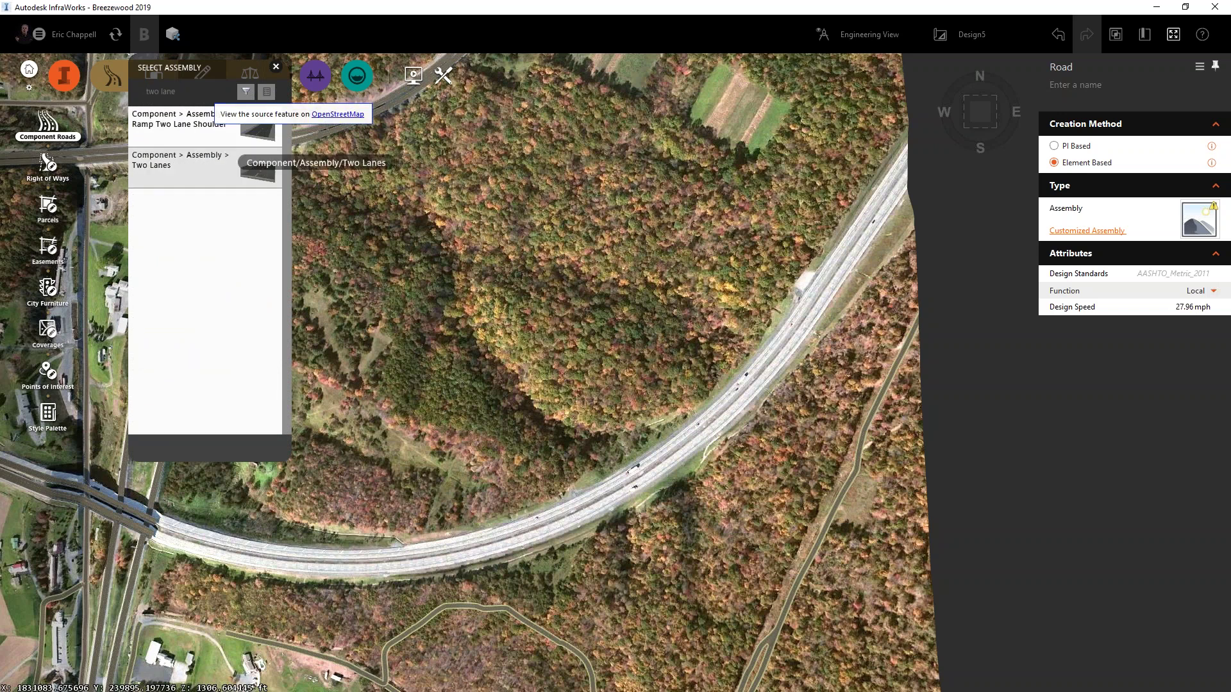
{"action": "left_click", "coordinate": [201, 170]}
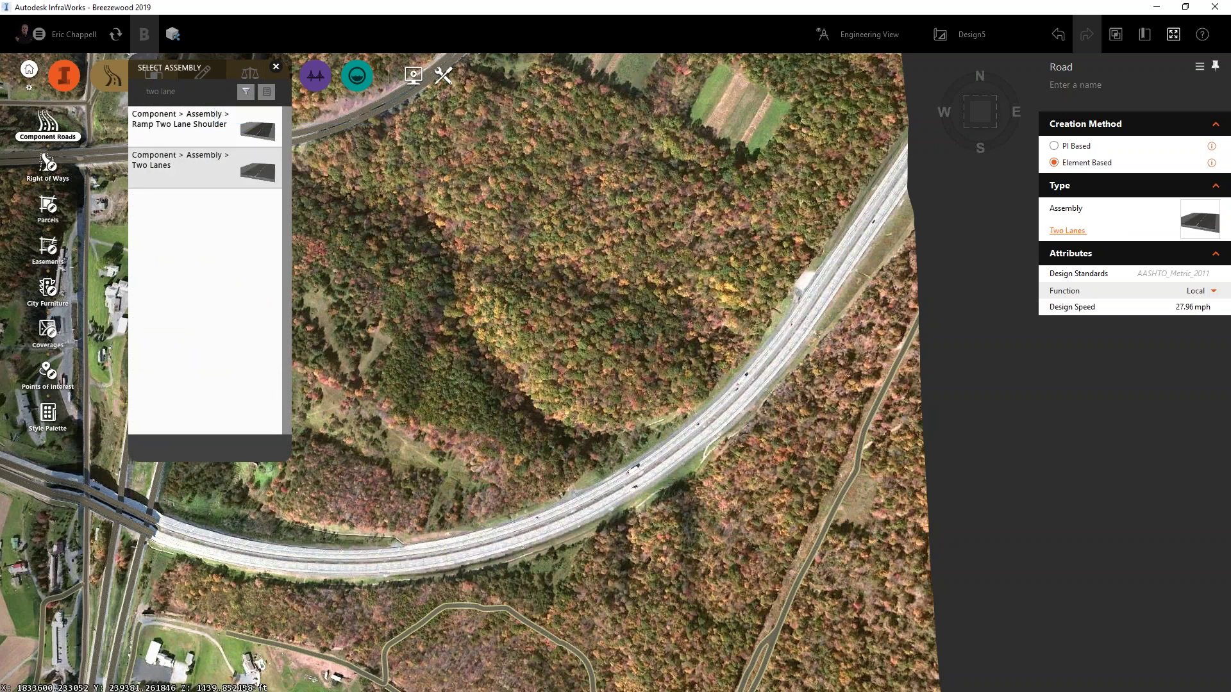
- Draw an element-based road about 4,632 ft long along the turnpike, a northeastern straight followed by one curve, adjusting the point where they meet
{"action": "middle_click_drag", "start_coordinate": [779, 230], "coordinate": [701, 239]}
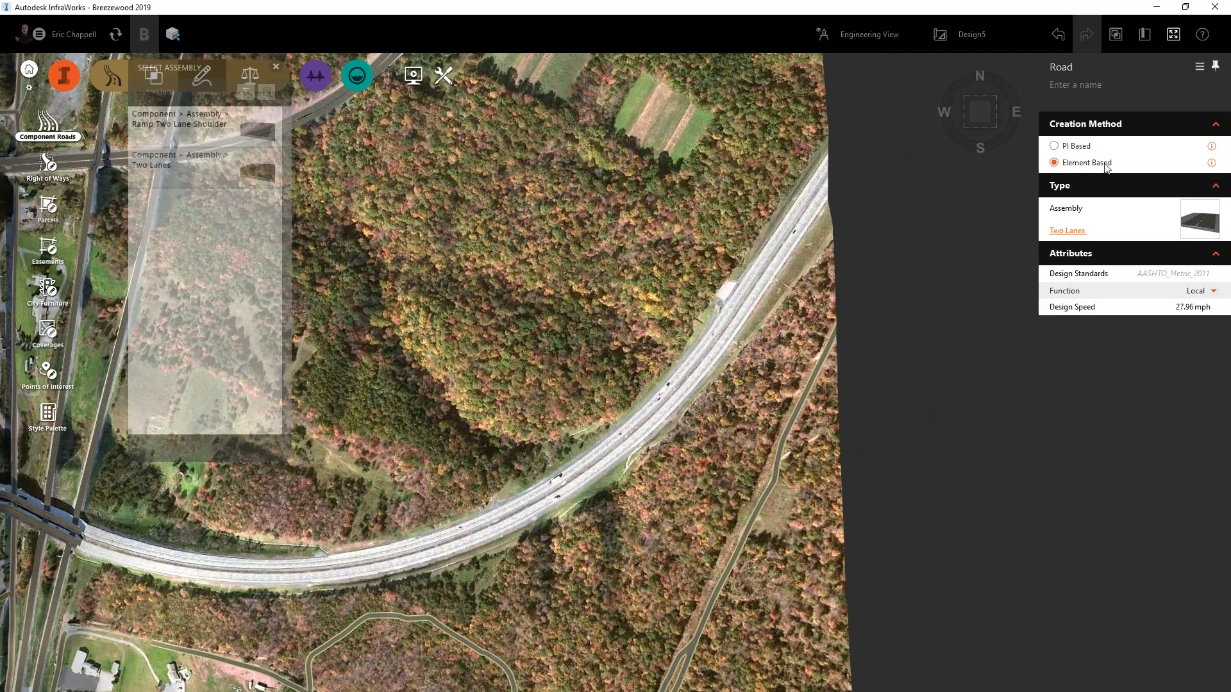
{"action": "left_click", "coordinate": [1062, 146]}
{"action": "left_click", "coordinate": [1057, 164]}
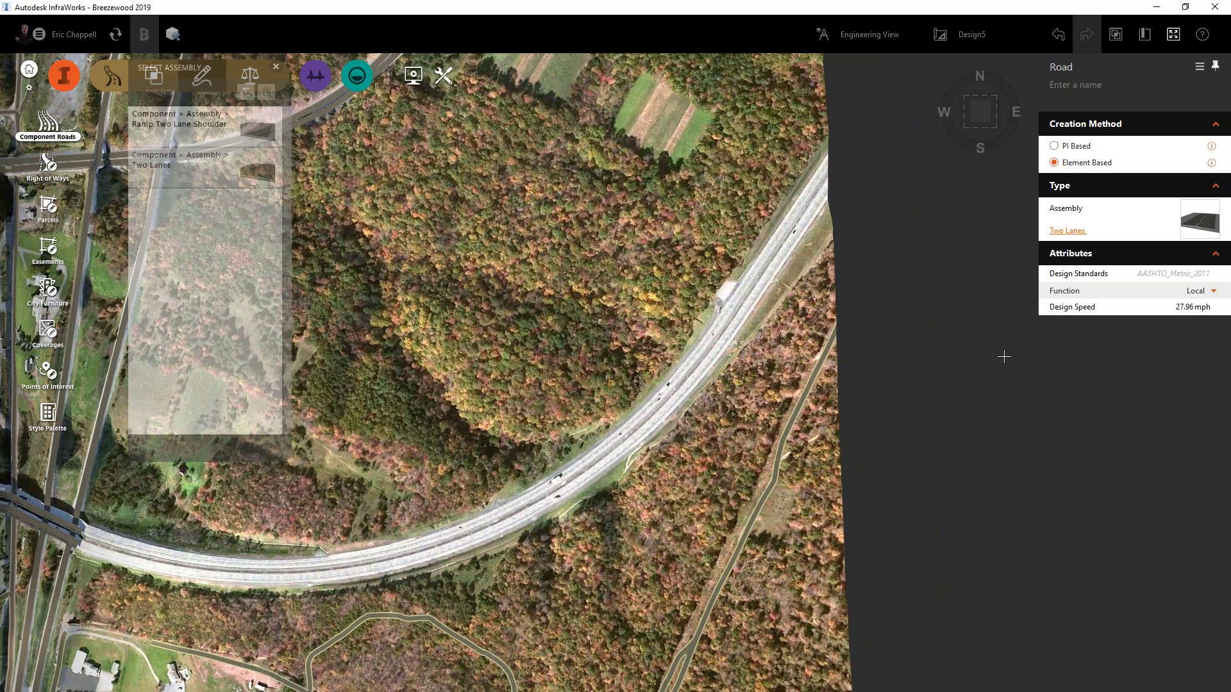
{"action": "left_click", "coordinate": [822, 184]}
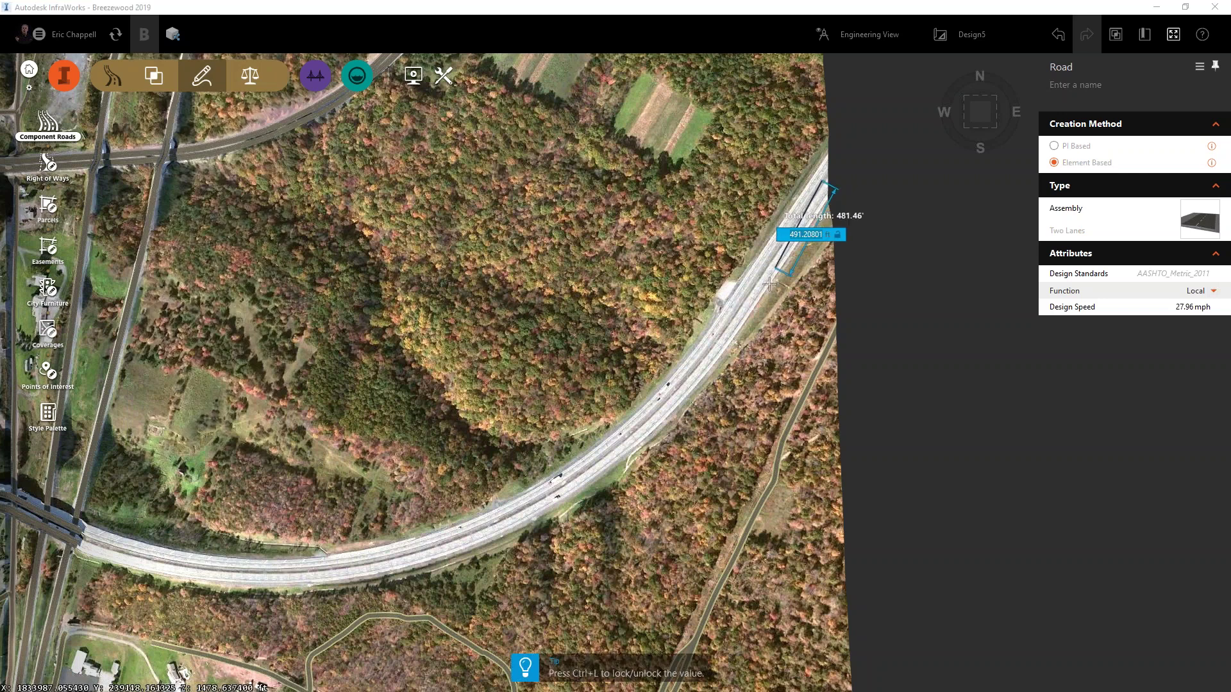
{"action": "left_click", "coordinate": [727, 328]}
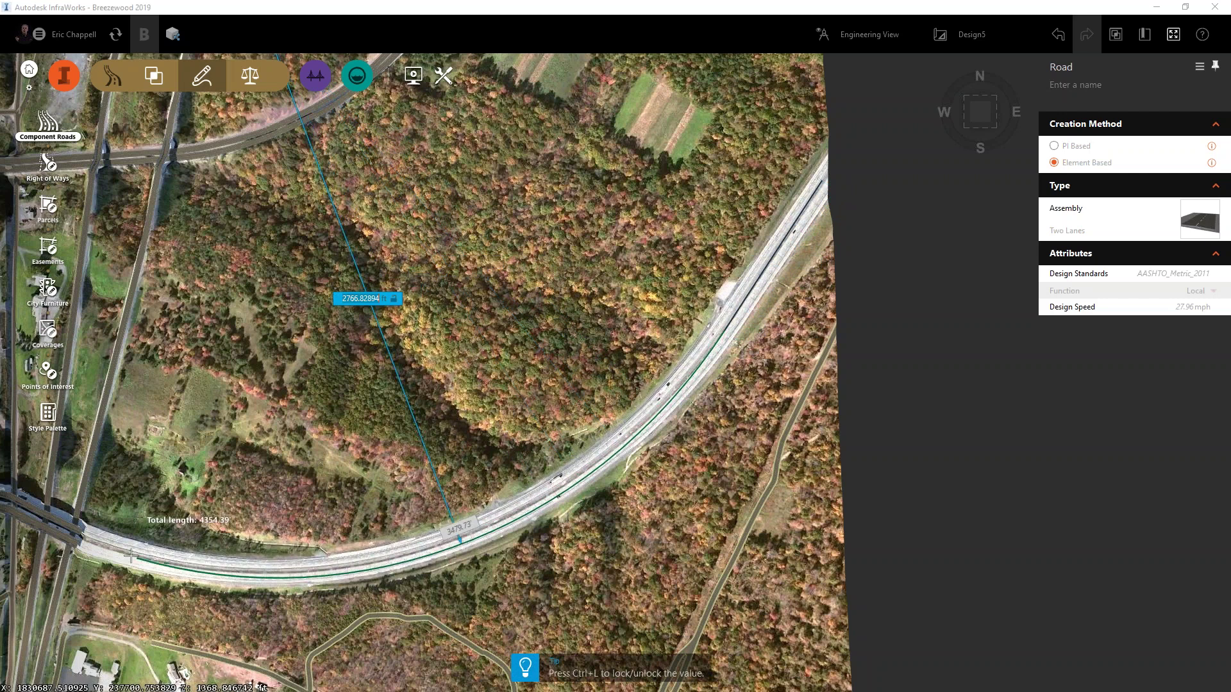
{"action": "double_click", "coordinate": [84, 539]}
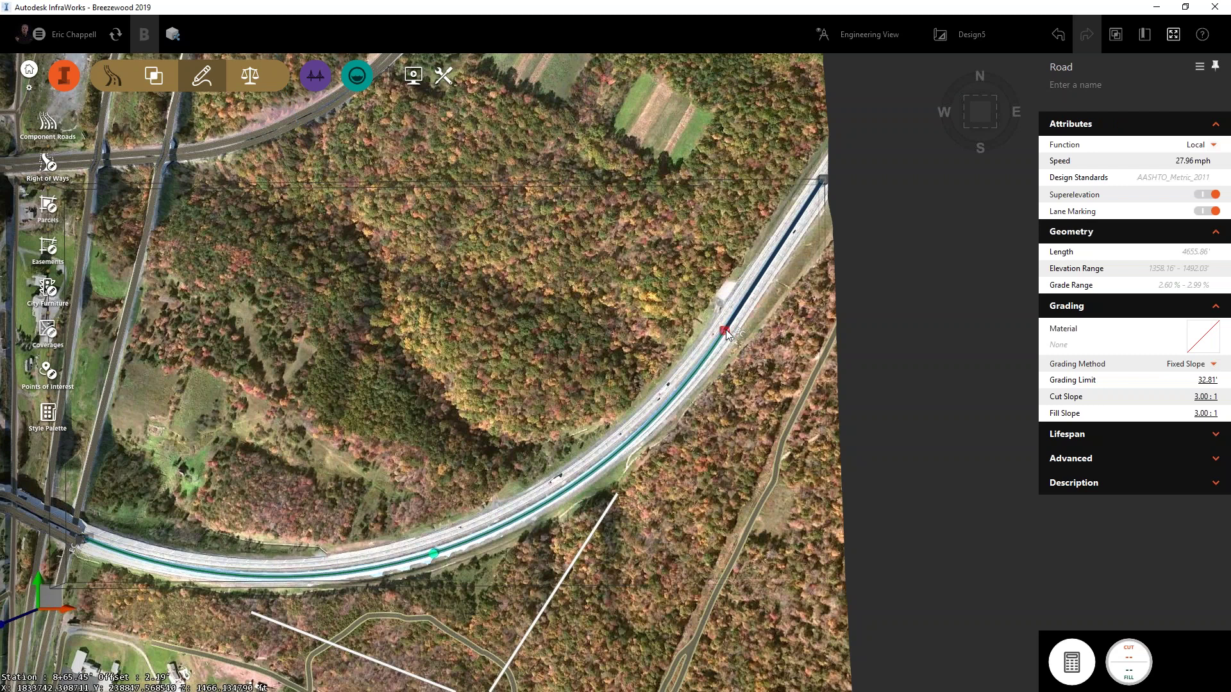
{"action": "mouse_move", "coordinate": [726, 333]}
{"action": "left_mouse_down"}
{"action": "mouse_move", "coordinate": [768, 275]}
{"action": "mouse_move", "coordinate": [740, 322]}
{"action": "left_mouse_up"}
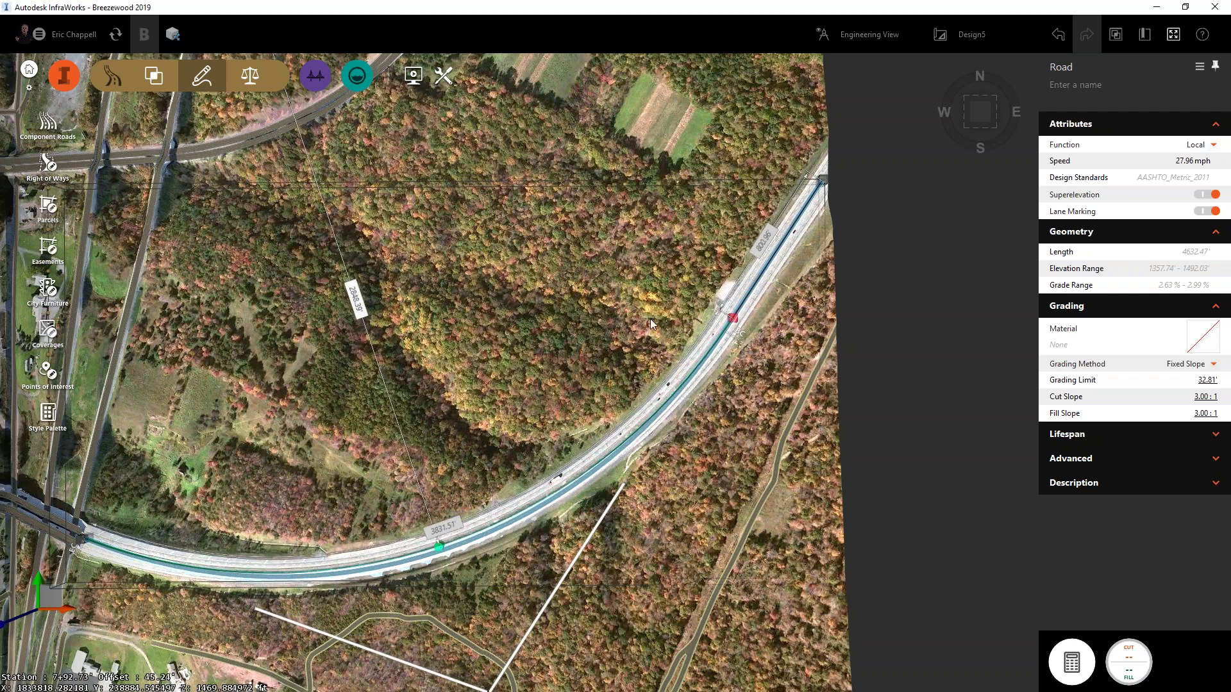
{"action": "left_click", "coordinate": [580, 537]}
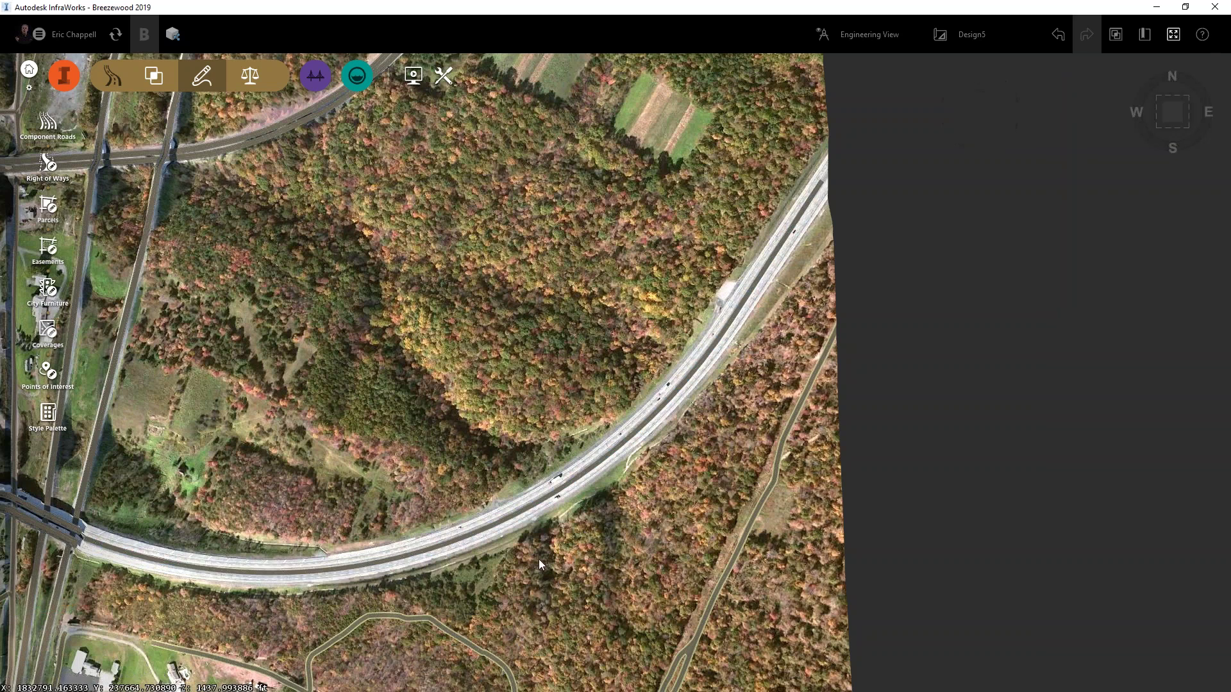
- Examine the new two-lane road's alignment, geometry and lane markings along the turnpike curve, from above and at an oblique angle
{"action": "scroll", "coordinate": [557, 535], "scroll_direction": "up", "scroll_amount": 5}
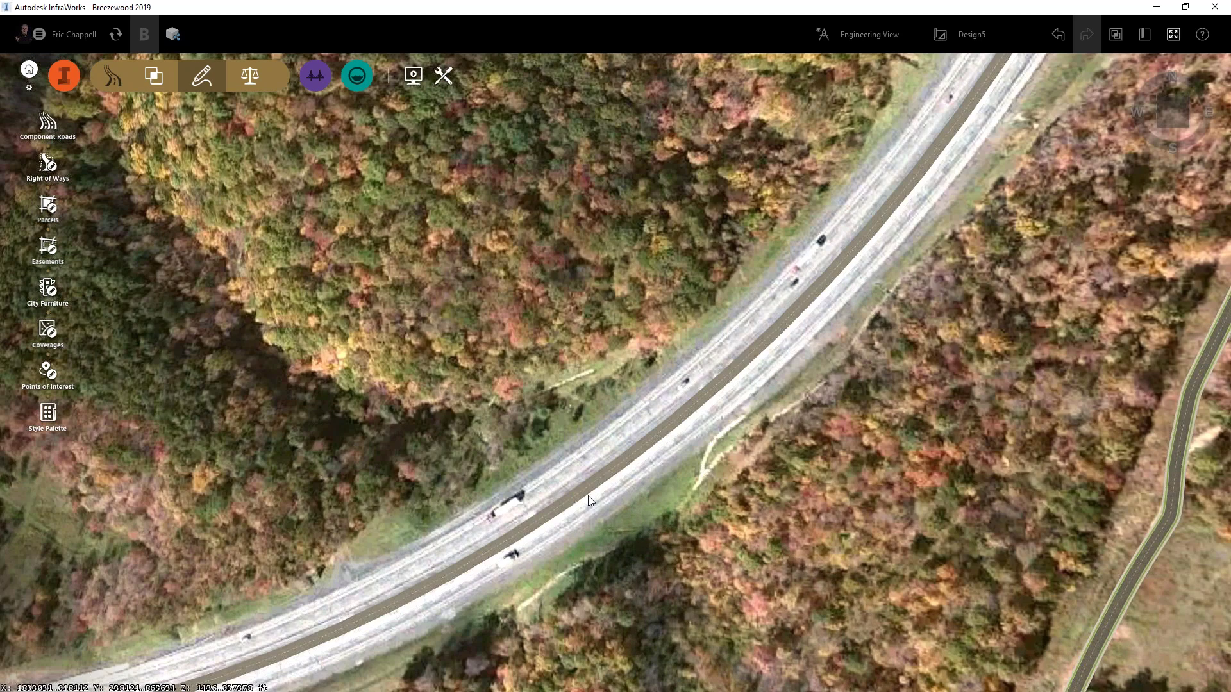
{"action": "left_click", "coordinate": [591, 495]}
{"action": "scroll", "coordinate": [625, 556], "scroll_direction": "down", "scroll_amount": 5}
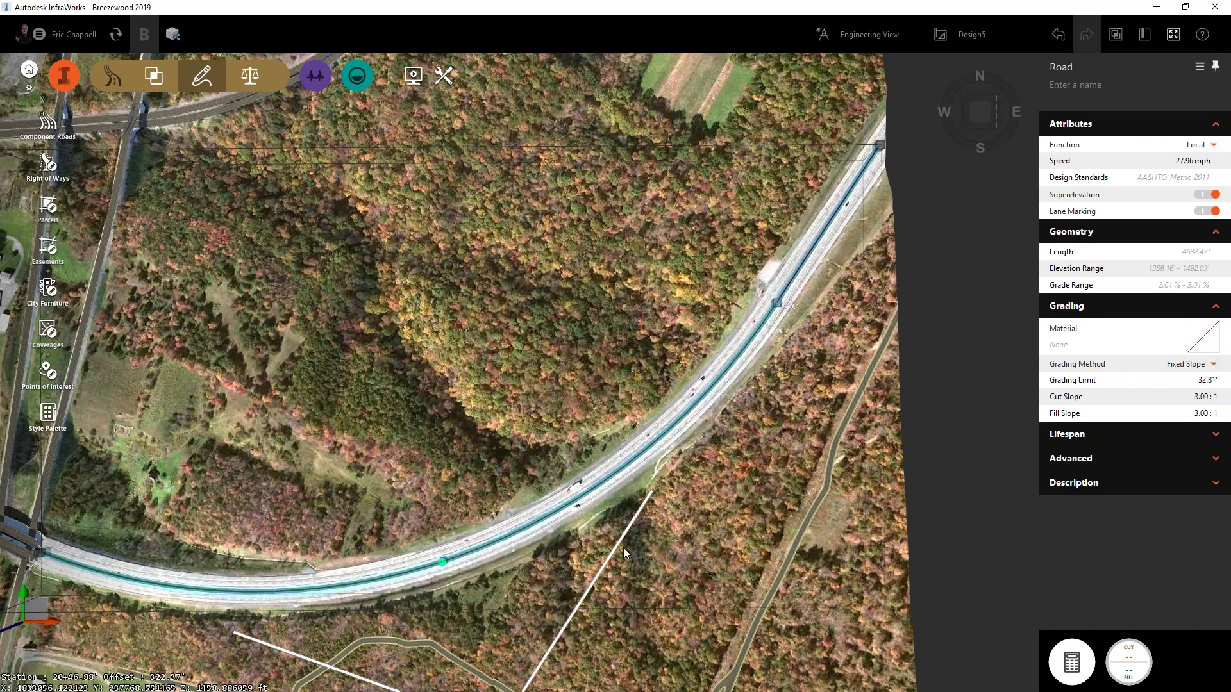
{"action": "left_click_drag", "start_coordinate": [645, 550], "coordinate": [678, 497]}
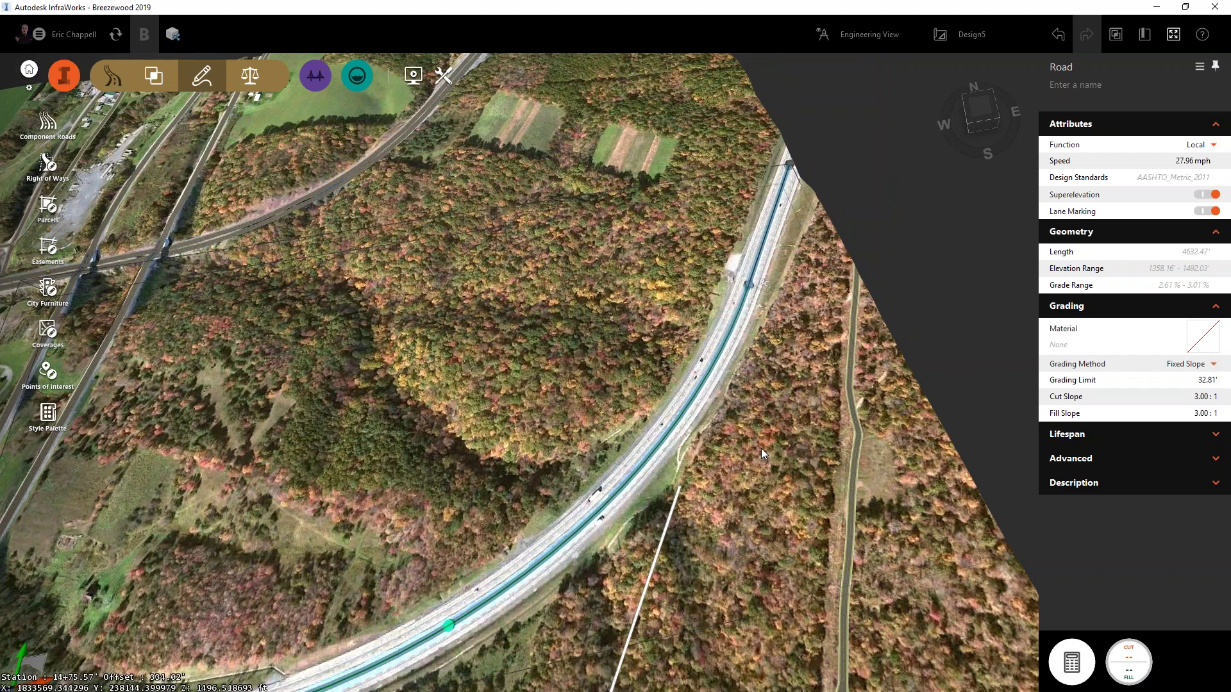
{"action": "key", "text": "Escape"}
{"action": "scroll", "coordinate": [678, 479], "scroll_direction": "up", "scroll_amount": 1}
{"action": "scroll", "coordinate": [678, 479], "scroll_direction": "up", "scroll_amount": 6}
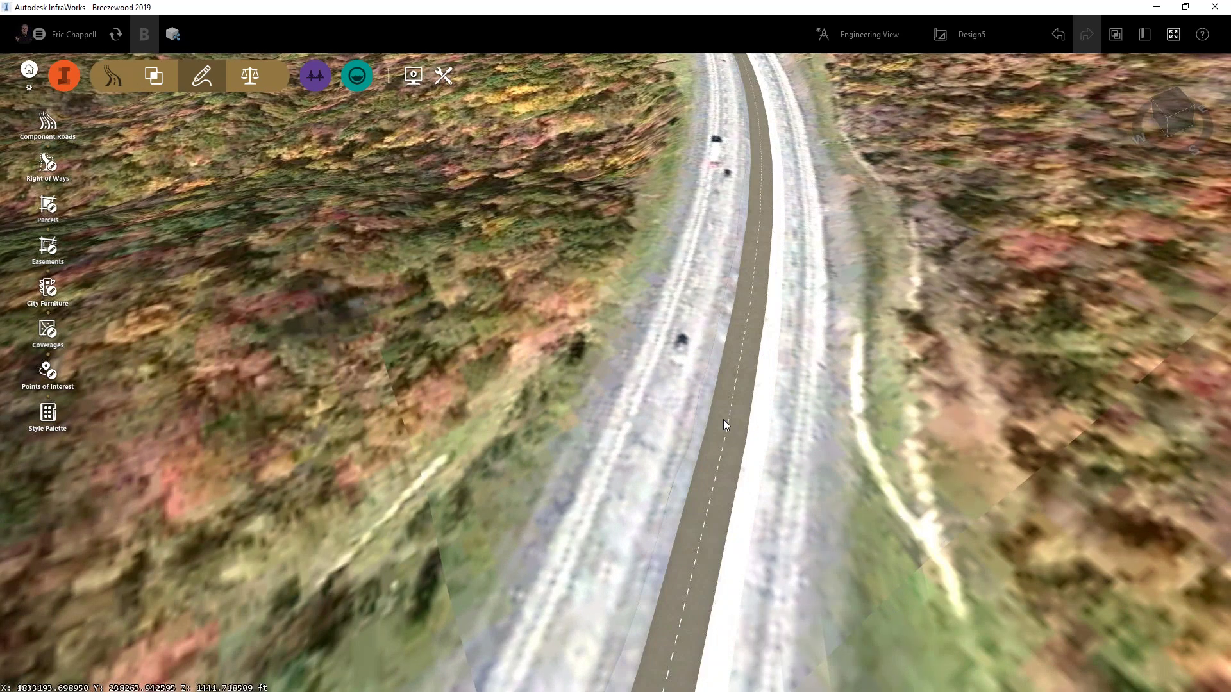
{"action": "scroll", "coordinate": [867, 459], "scroll_direction": "down", "scroll_amount": 3}
{"action": "middle_click_drag", "start_coordinate": [888, 452], "coordinate": [913, 527]}
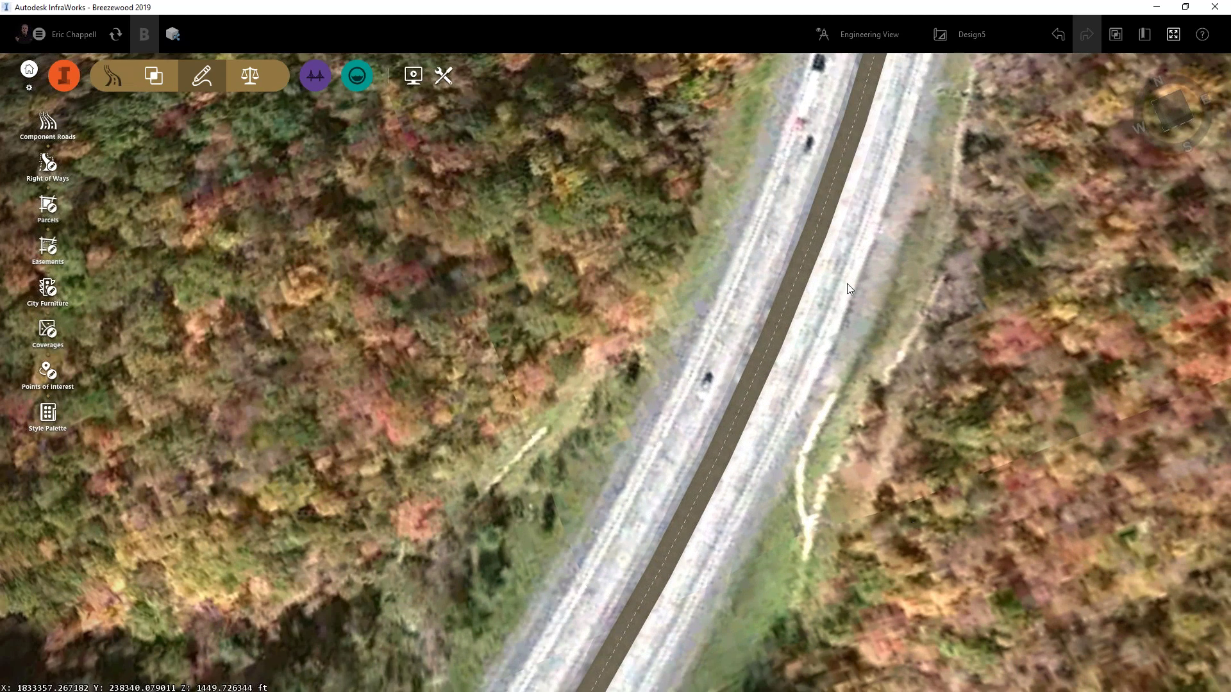
{"action": "scroll", "coordinate": [671, 466], "scroll_direction": "down", "scroll_amount": 3}
{"action": "scroll", "coordinate": [562, 471], "scroll_direction": "down", "scroll_amount": 2}
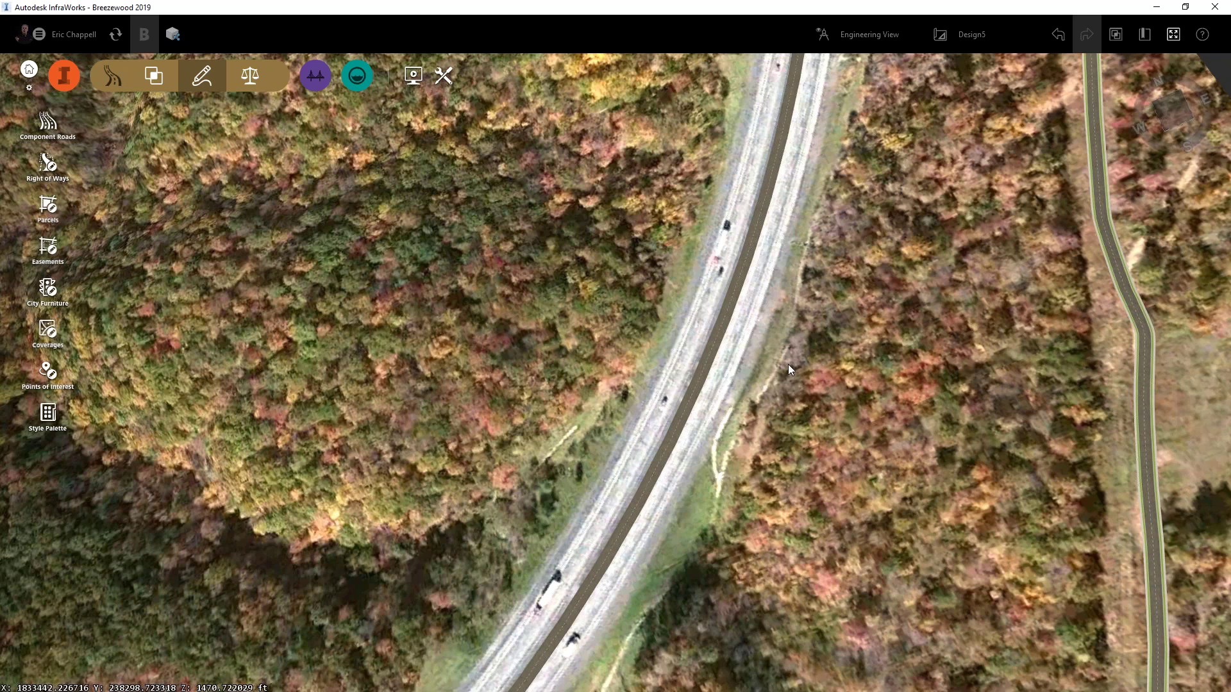
{"action": "scroll", "coordinate": [718, 352], "scroll_direction": "up", "scroll_amount": 3}
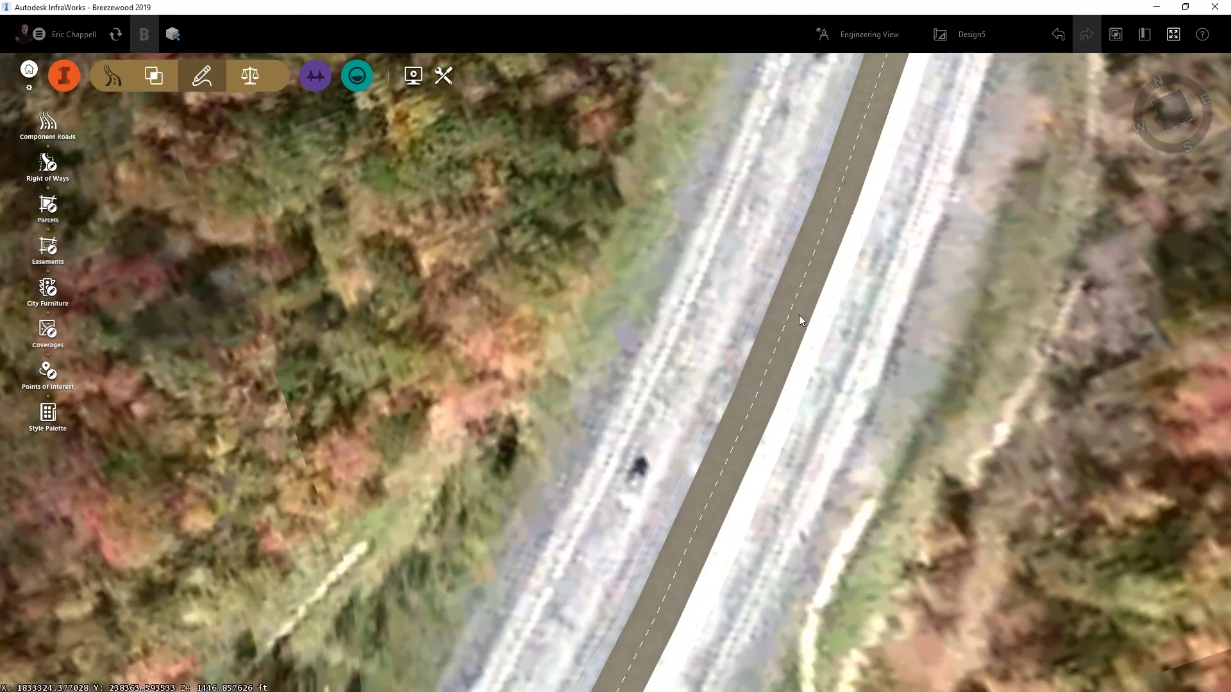
{"action": "left_click", "coordinate": [803, 306]}
{"action": "right_click", "coordinate": [803, 308]}
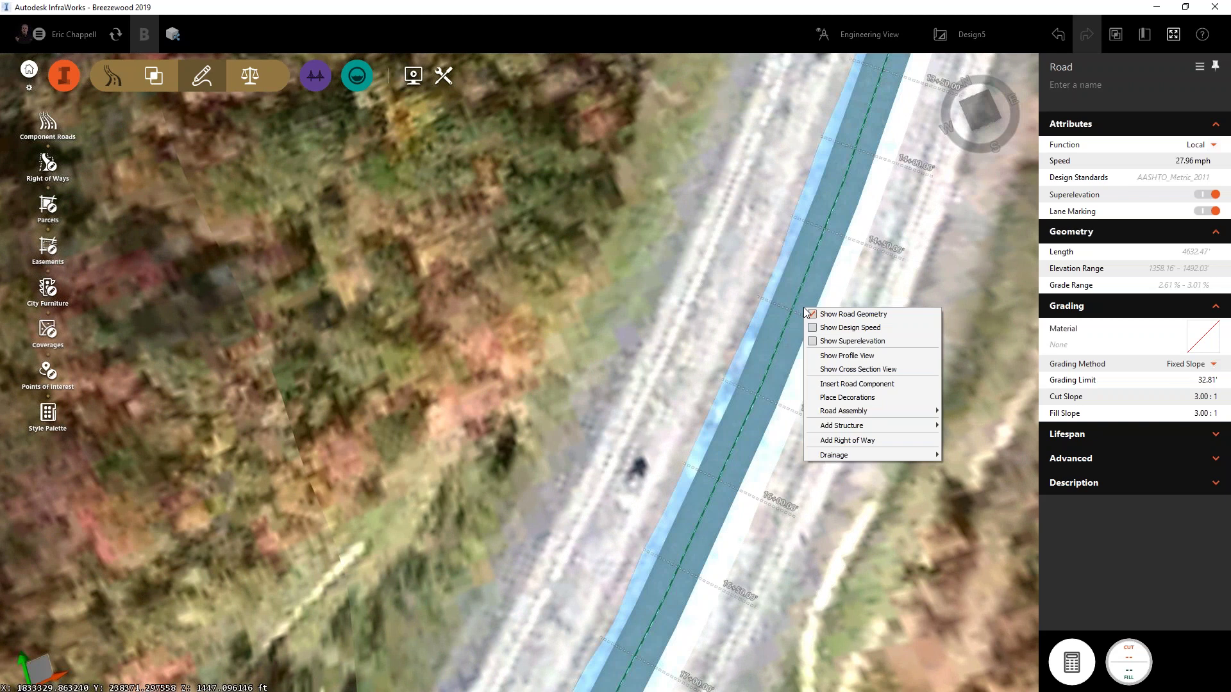
{"action": "left_click", "coordinate": [885, 384]}
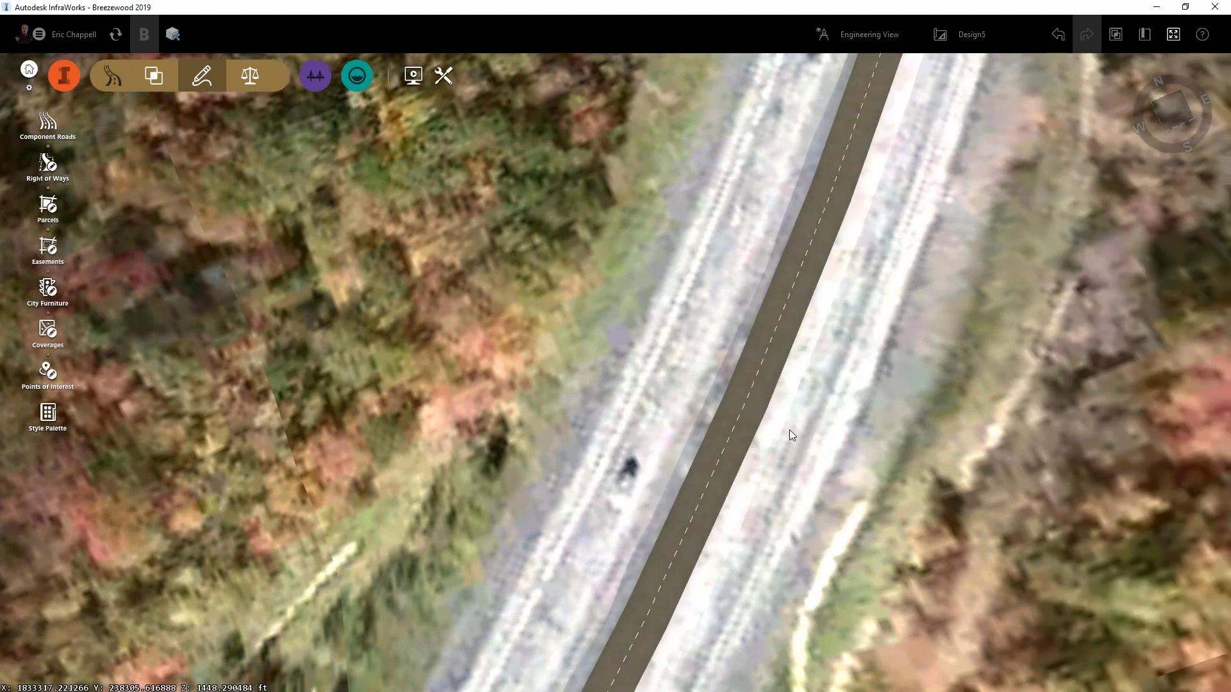
{"action": "left_click_drag", "start_coordinate": [789, 430], "coordinate": [648, 429]}
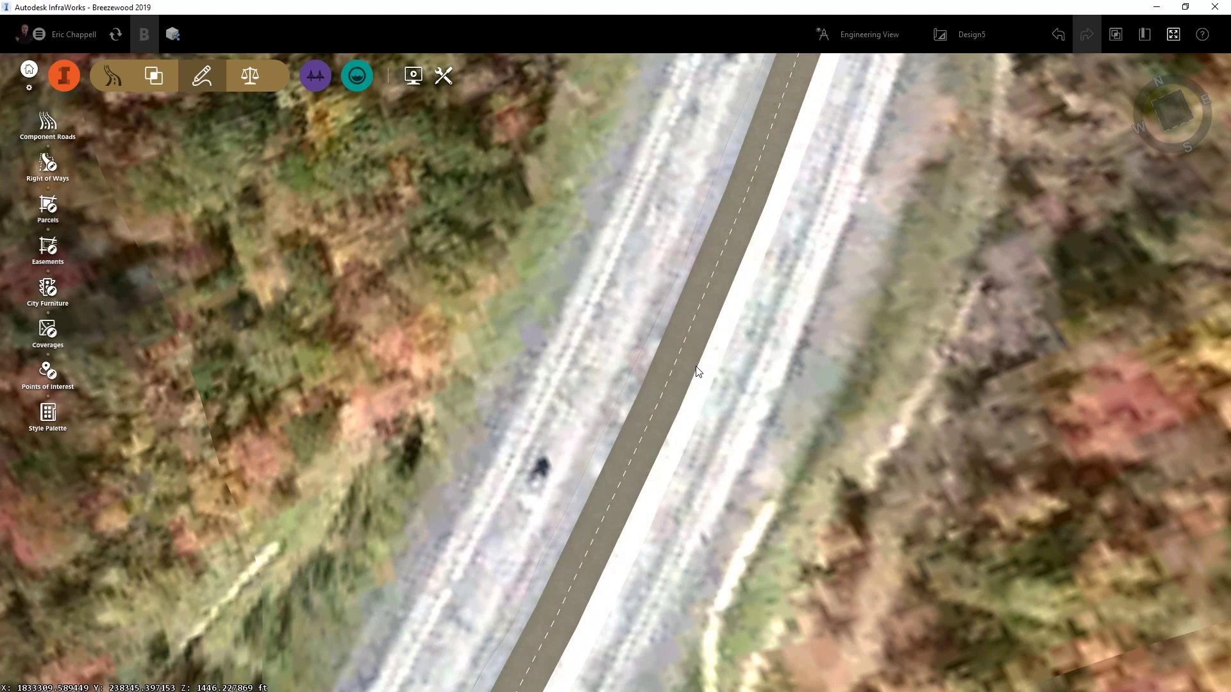
- Start replacing the road's assembly and place the custom RT 76-3 assembly on the curve at about station 15+40
{"action": "left_click", "coordinate": [695, 360]}
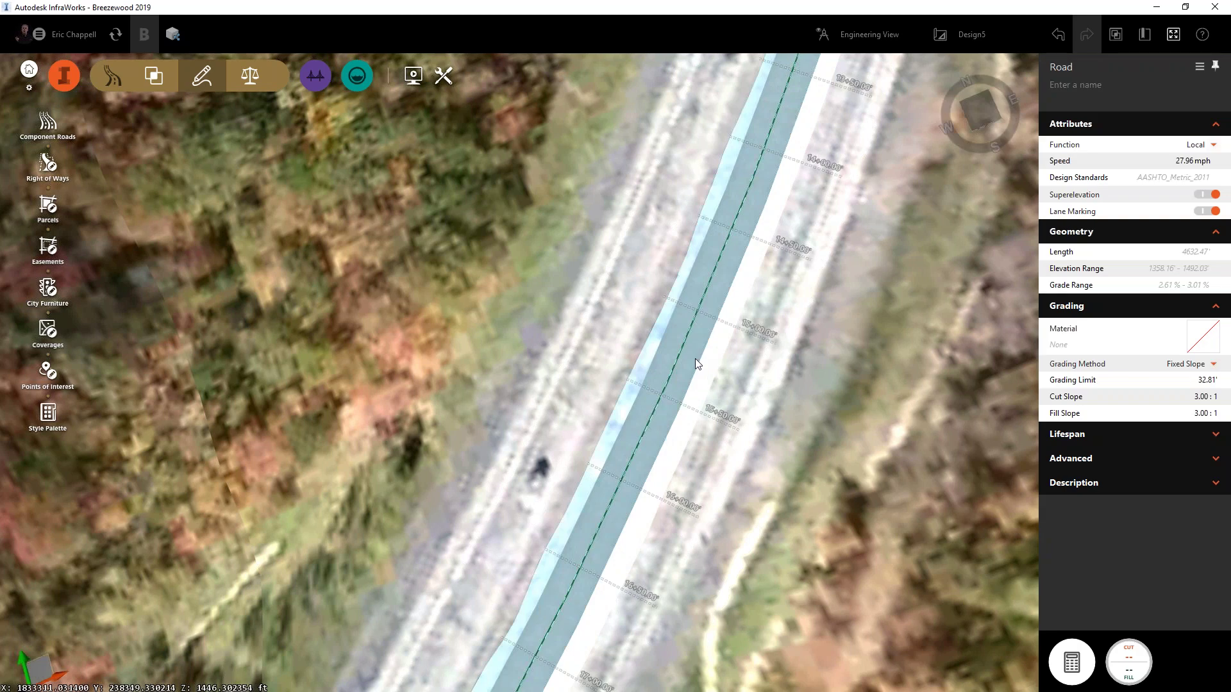
{"action": "right_click", "coordinate": [697, 362]}
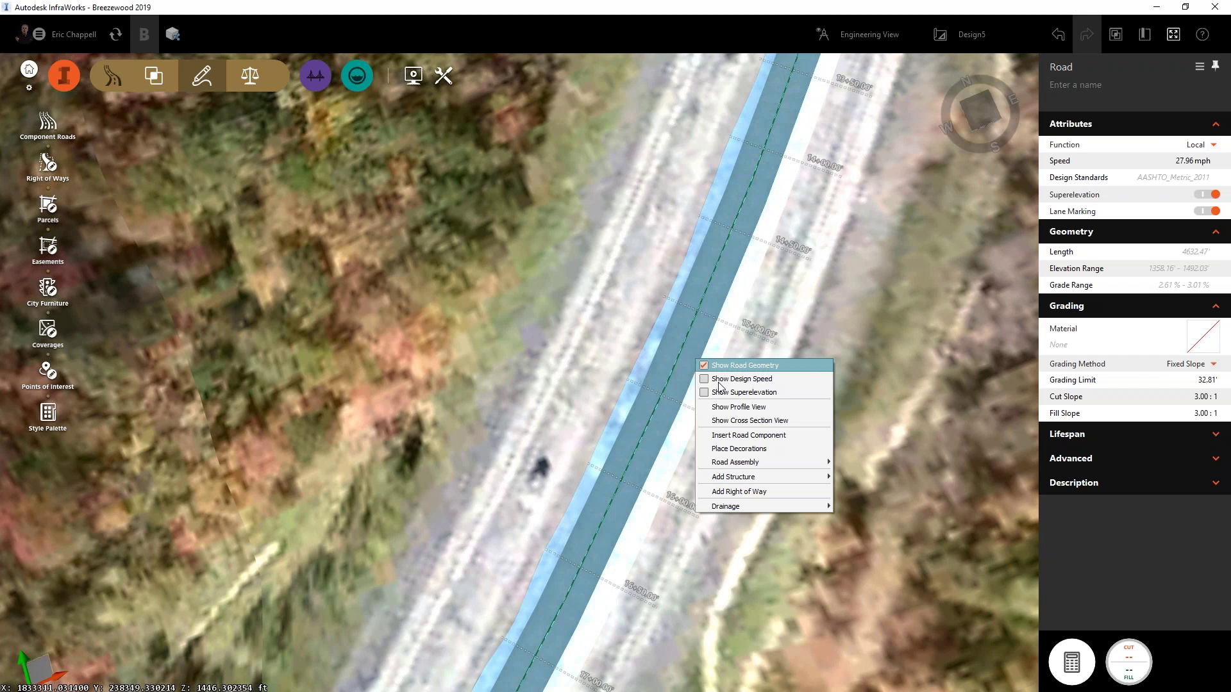
{"action": "mouse_move", "coordinate": [761, 463]}
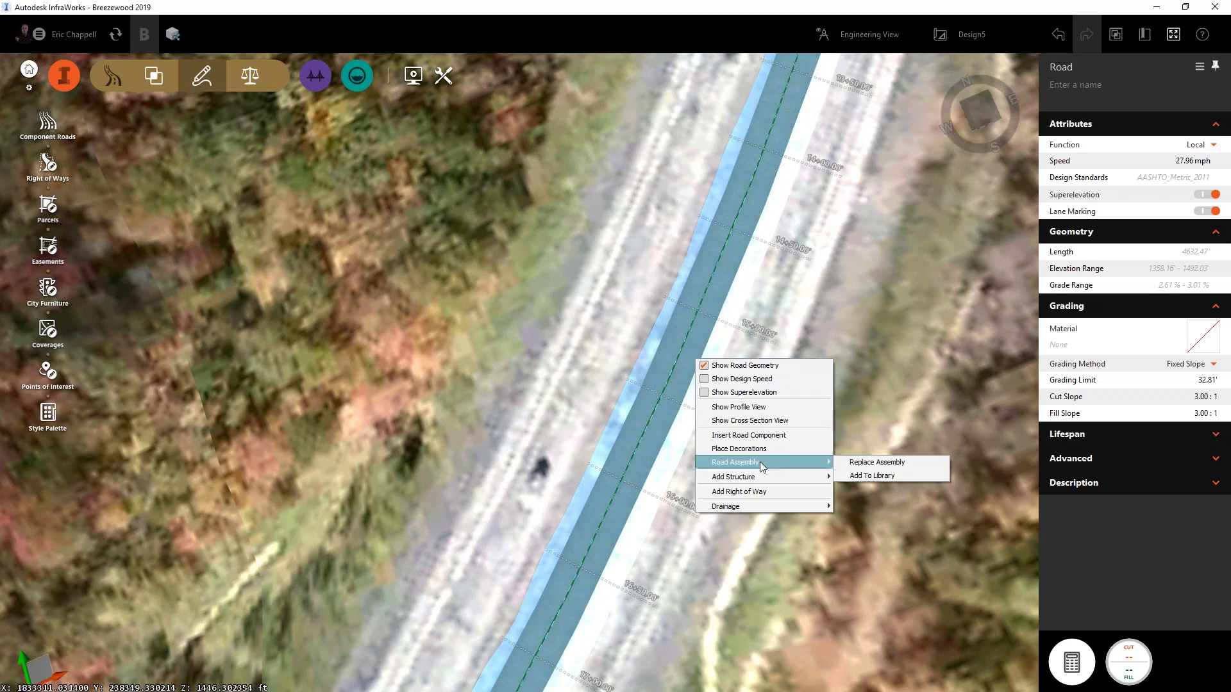
{"action": "left_click", "coordinate": [859, 462]}
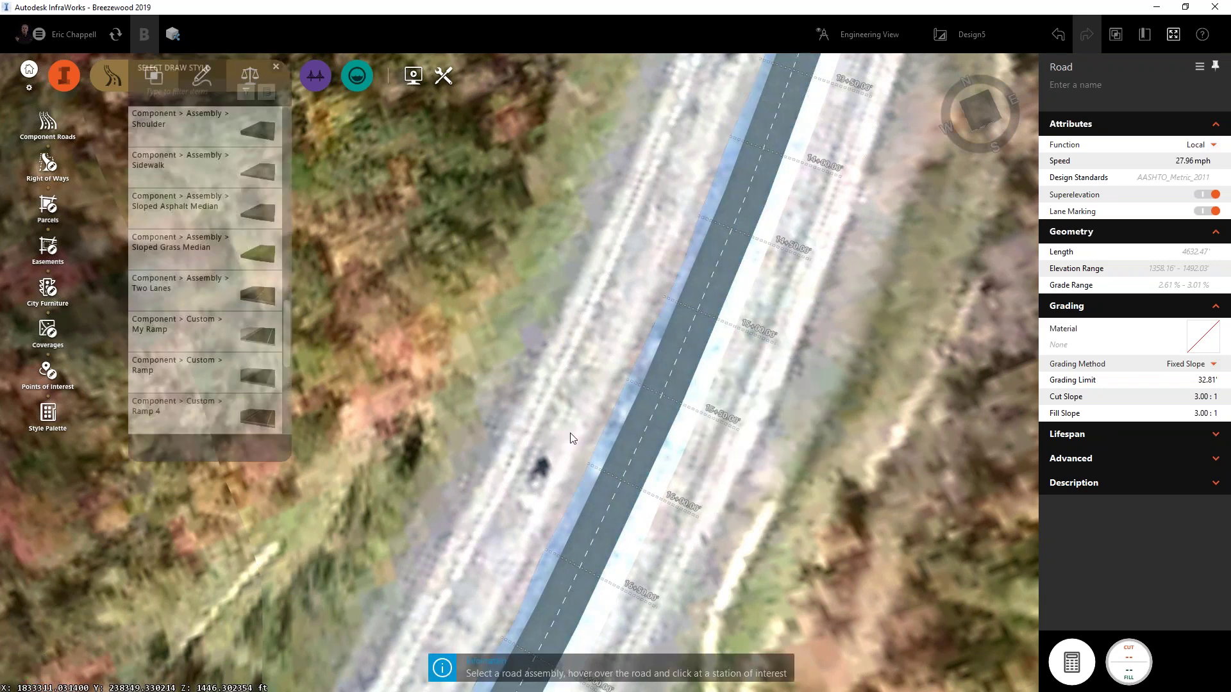
{"action": "scroll", "coordinate": [192, 282], "scroll_direction": "down", "scroll_amount": 5}
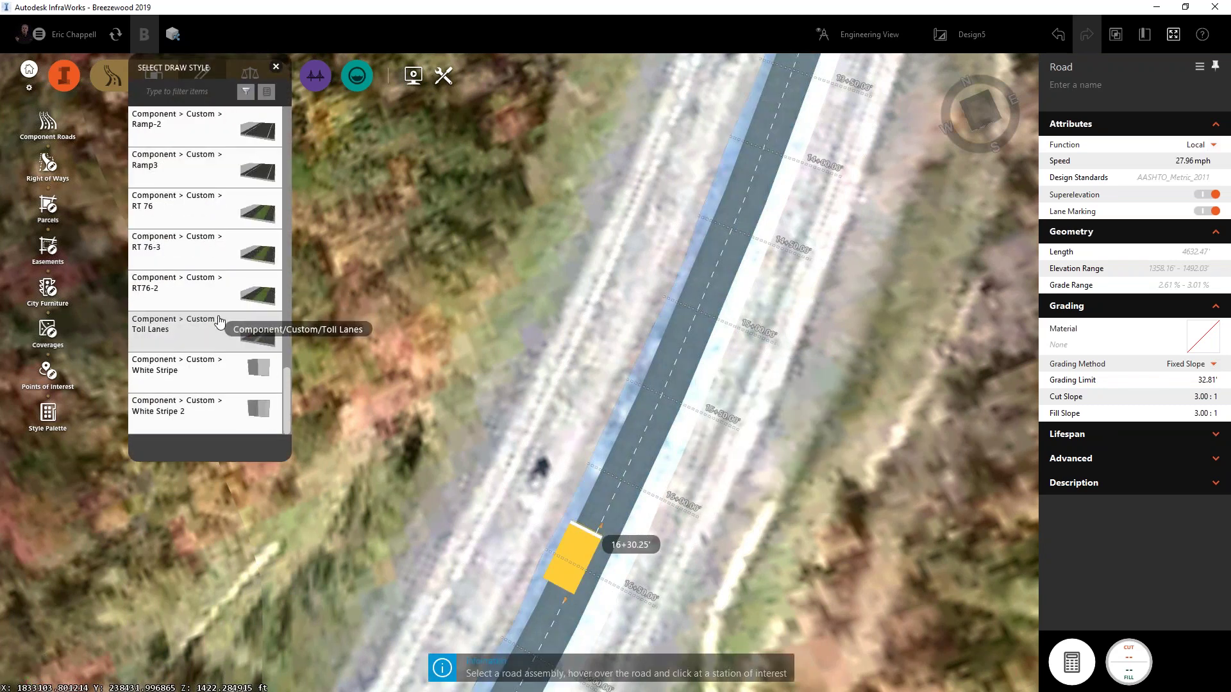
{"action": "scroll", "coordinate": [179, 292], "scroll_direction": "up", "scroll_amount": 1}
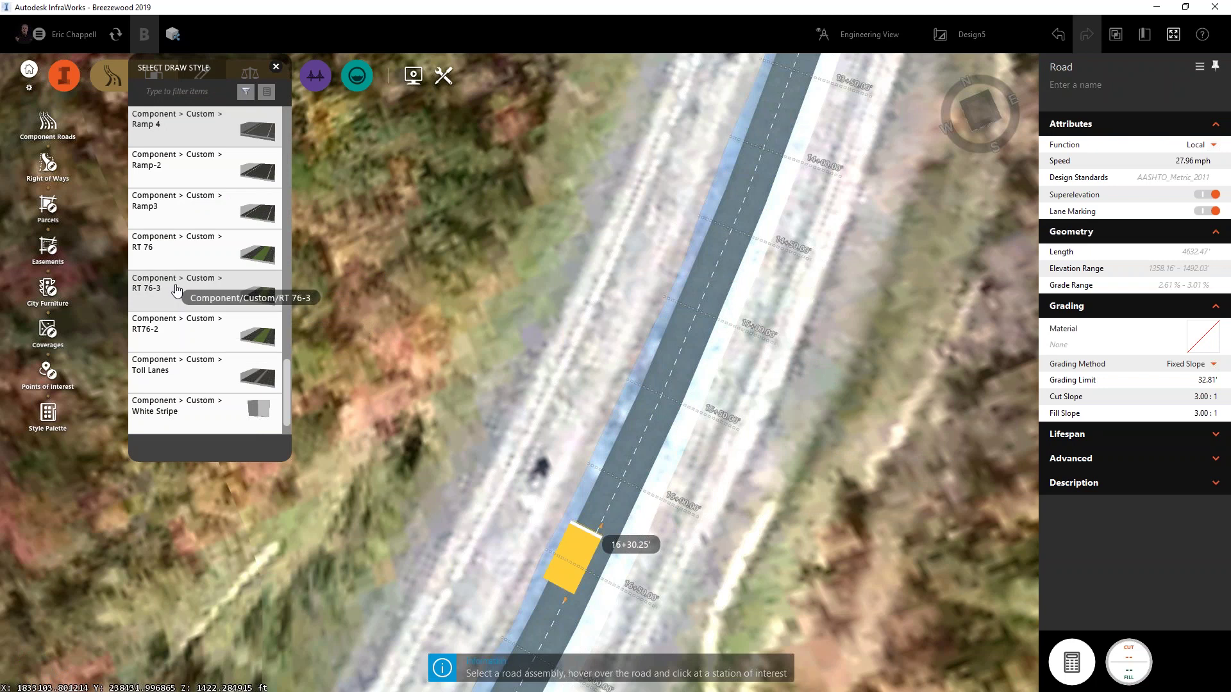
{"action": "left_click", "coordinate": [173, 293]}
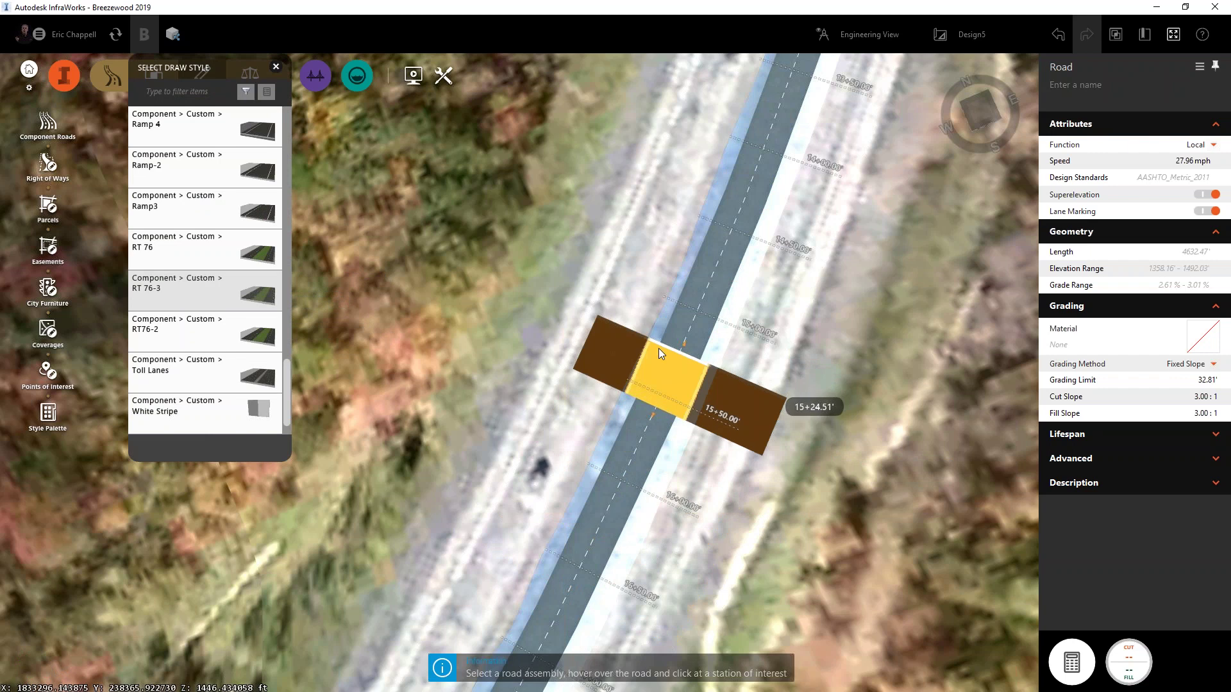
{"action": "left_click", "coordinate": [663, 371]}
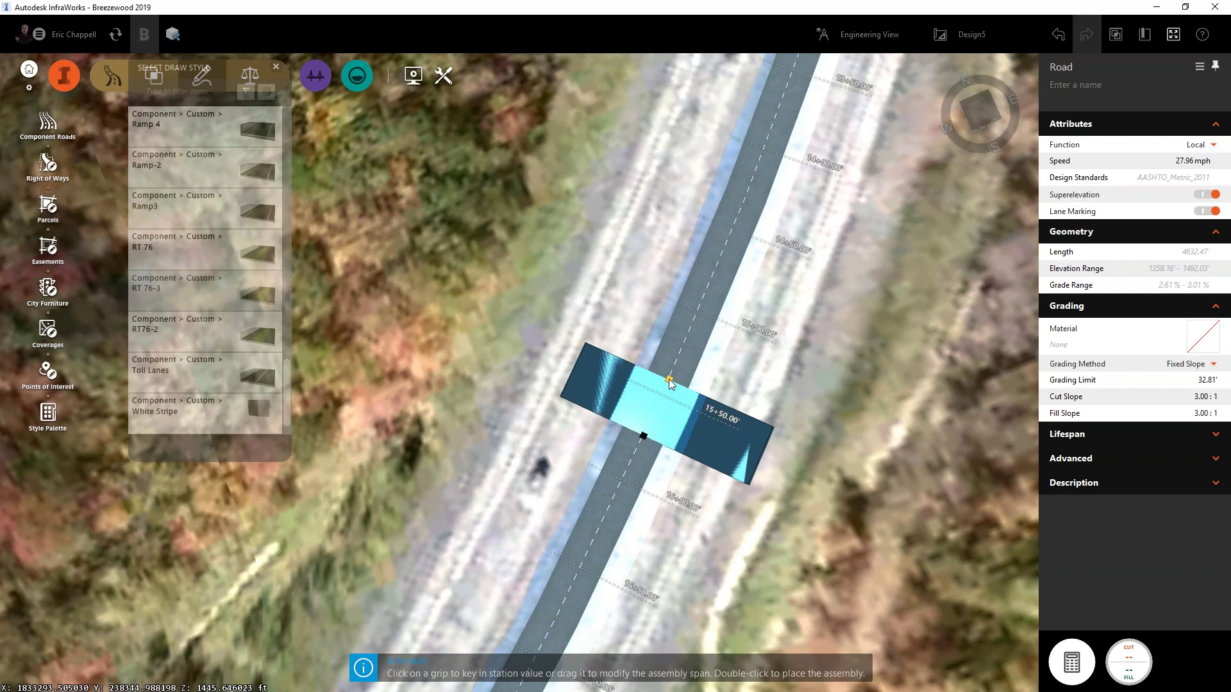
- Align the two ends of the RT 76-3 span to the start and end of the road and place the assembly
{"action": "left_click", "coordinate": [669, 379]}
{"action": "left_click", "coordinate": [921, 395]}
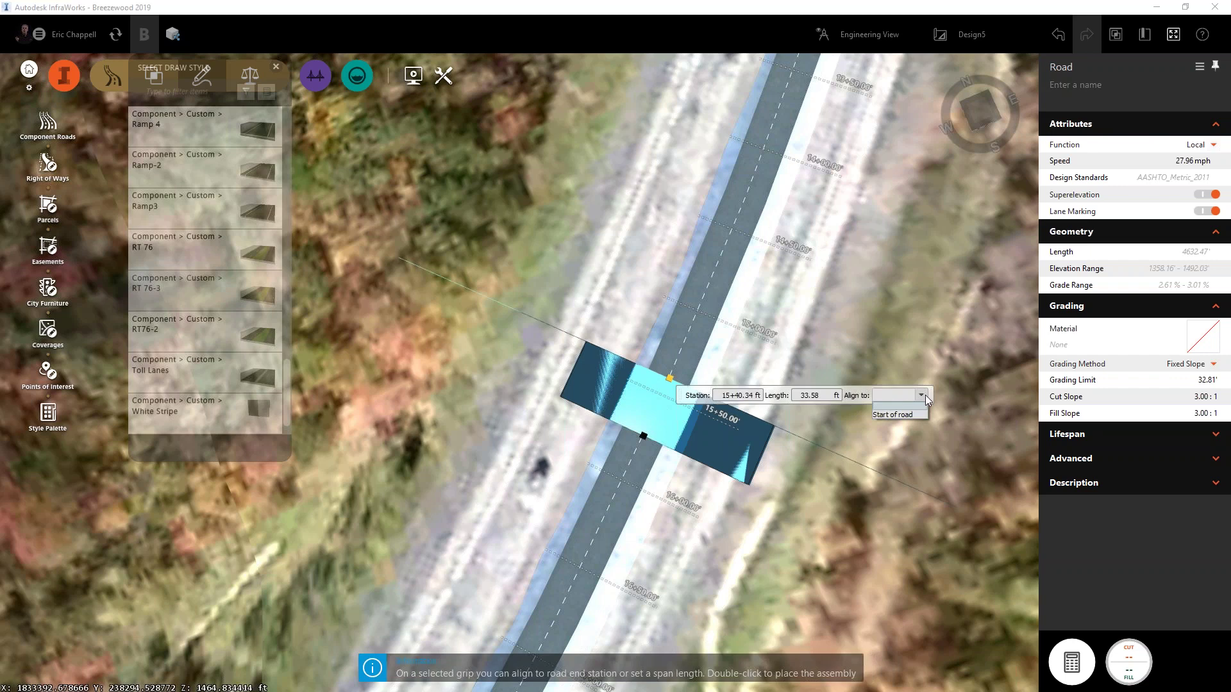
{"action": "left_click", "coordinate": [909, 415]}
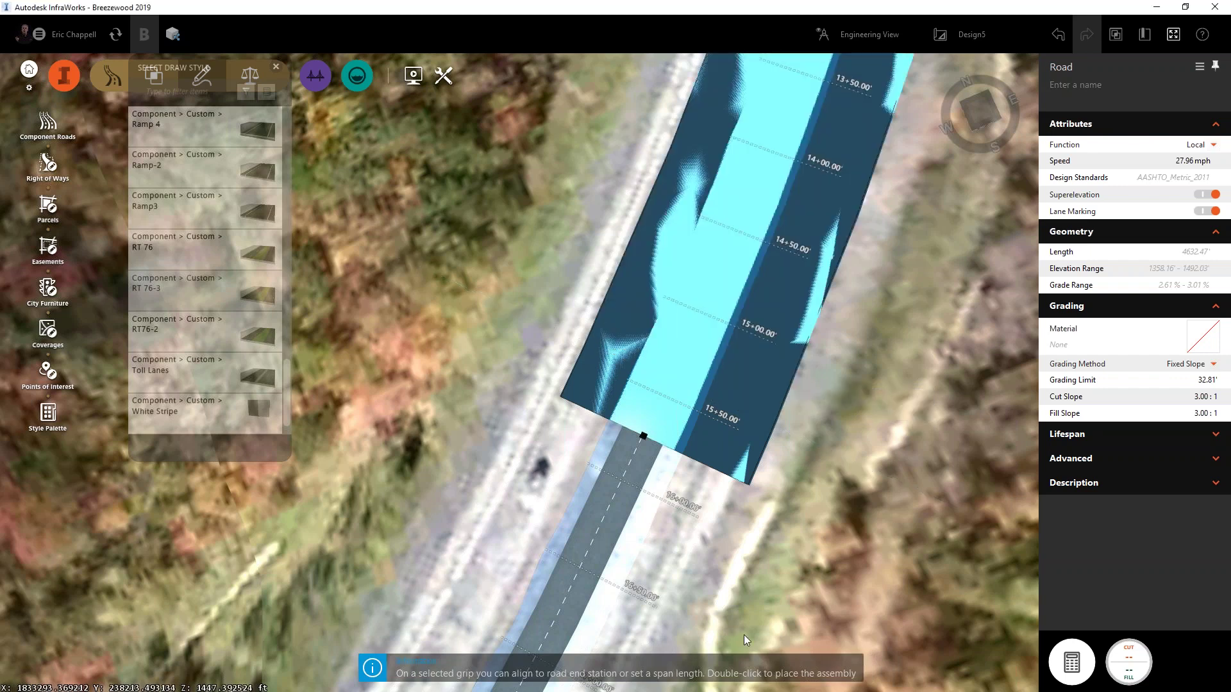
{"action": "left_click", "coordinate": [643, 436]}
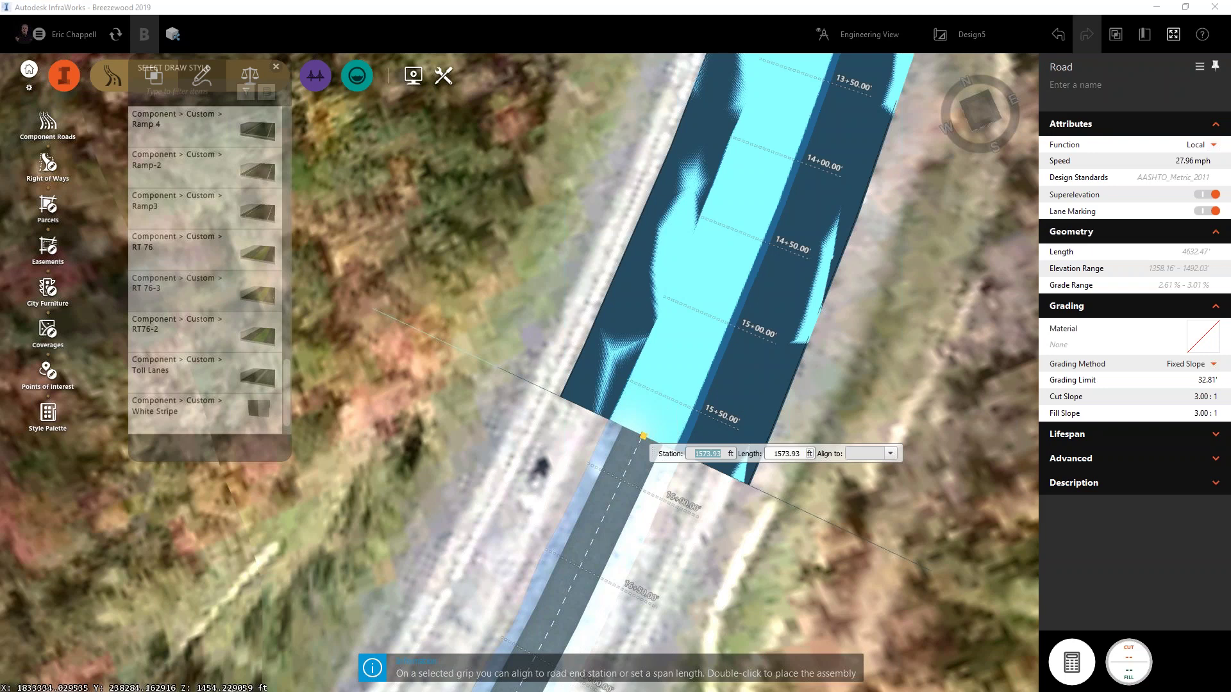
{"action": "left_click", "coordinate": [890, 454]}
{"action": "left_click", "coordinate": [869, 473]}
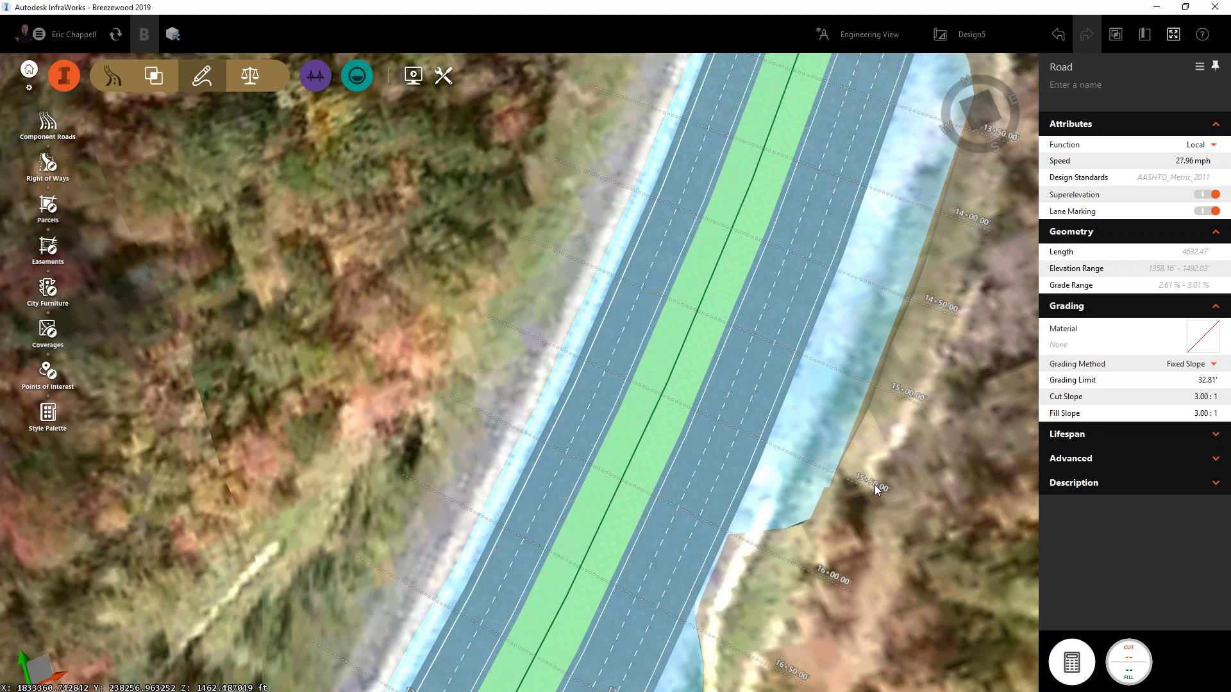
- Examine the divided road's lanes, grass median and side grading along the whole turnpike curve, close up and from above
{"action": "scroll", "coordinate": [809, 492], "scroll_direction": "down", "scroll_amount": 5}
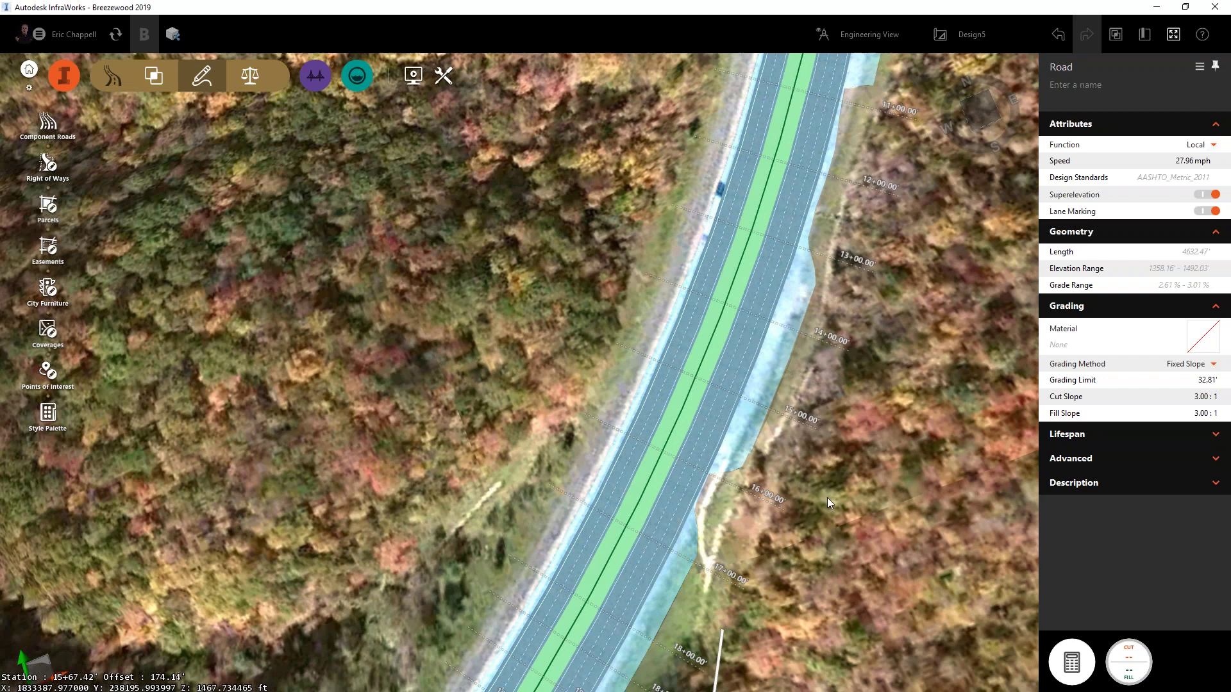
{"action": "scroll", "coordinate": [833, 512], "scroll_direction": "down", "scroll_amount": 2}
{"action": "left_click", "coordinate": [842, 527]}
{"action": "middle_click_drag", "start_coordinate": [850, 533], "coordinate": [832, 501], "text": "shift"}
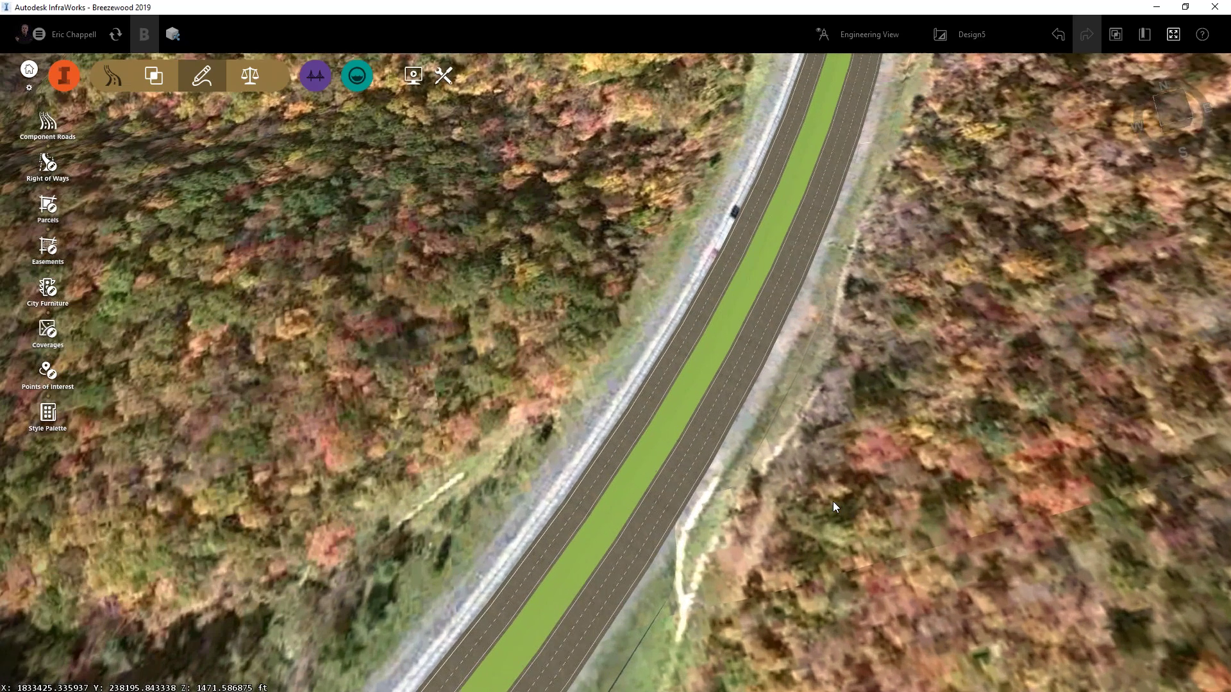
{"action": "scroll", "coordinate": [780, 483], "scroll_direction": "up", "scroll_amount": 3}
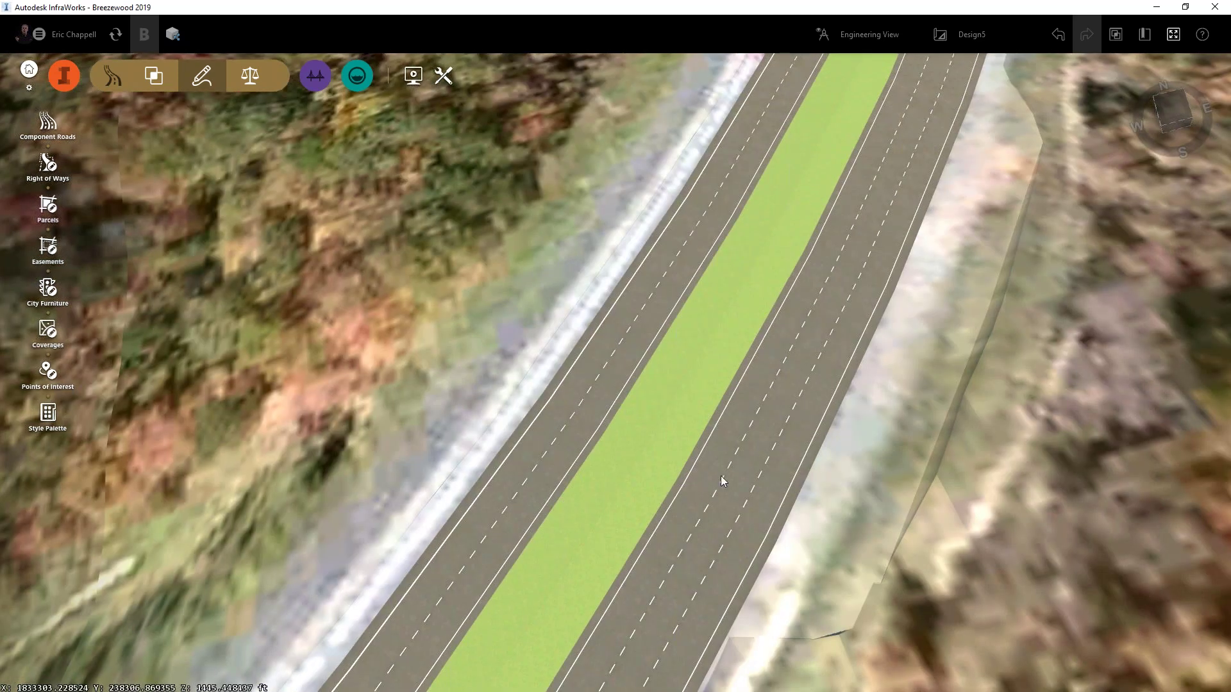
{"action": "mouse_move", "coordinate": [681, 499]}
{"action": "middle_mouse_down"}
{"action": "mouse_move", "coordinate": [744, 322]}
{"action": "mouse_move", "coordinate": [671, 480]}
{"action": "middle_mouse_up"}
{"action": "scroll", "coordinate": [577, 550], "scroll_direction": "down", "scroll_amount": 4}
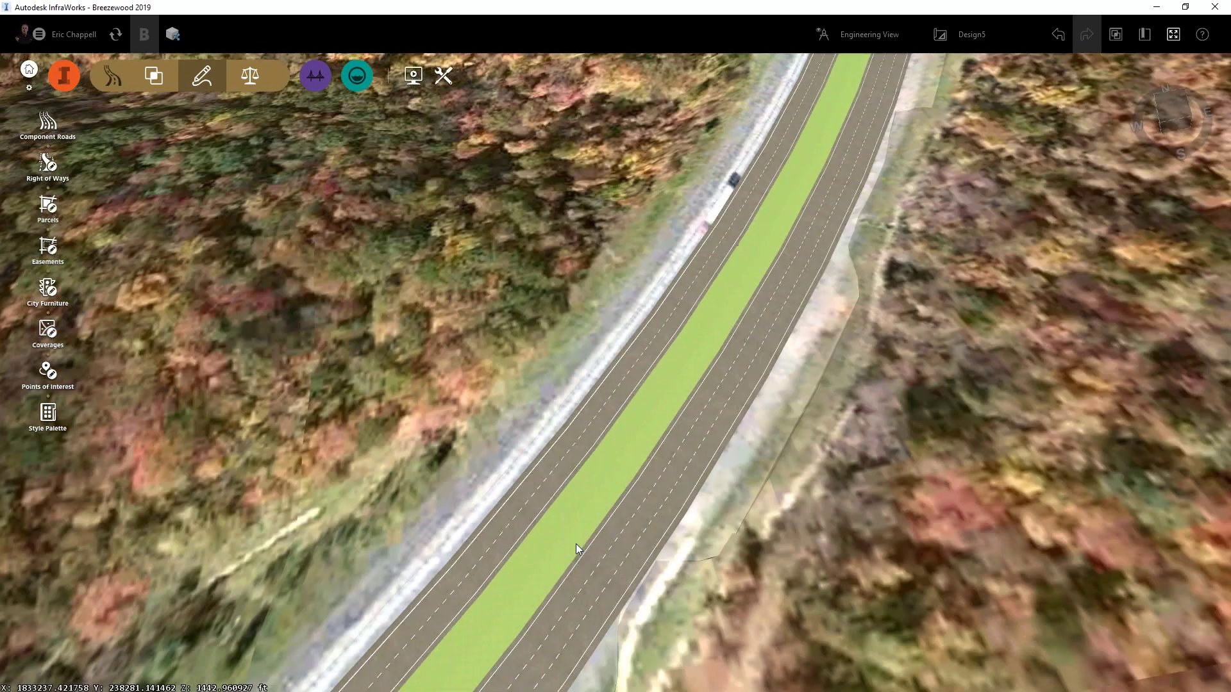
{"action": "scroll", "coordinate": [916, 349], "scroll_direction": "down", "scroll_amount": 5}
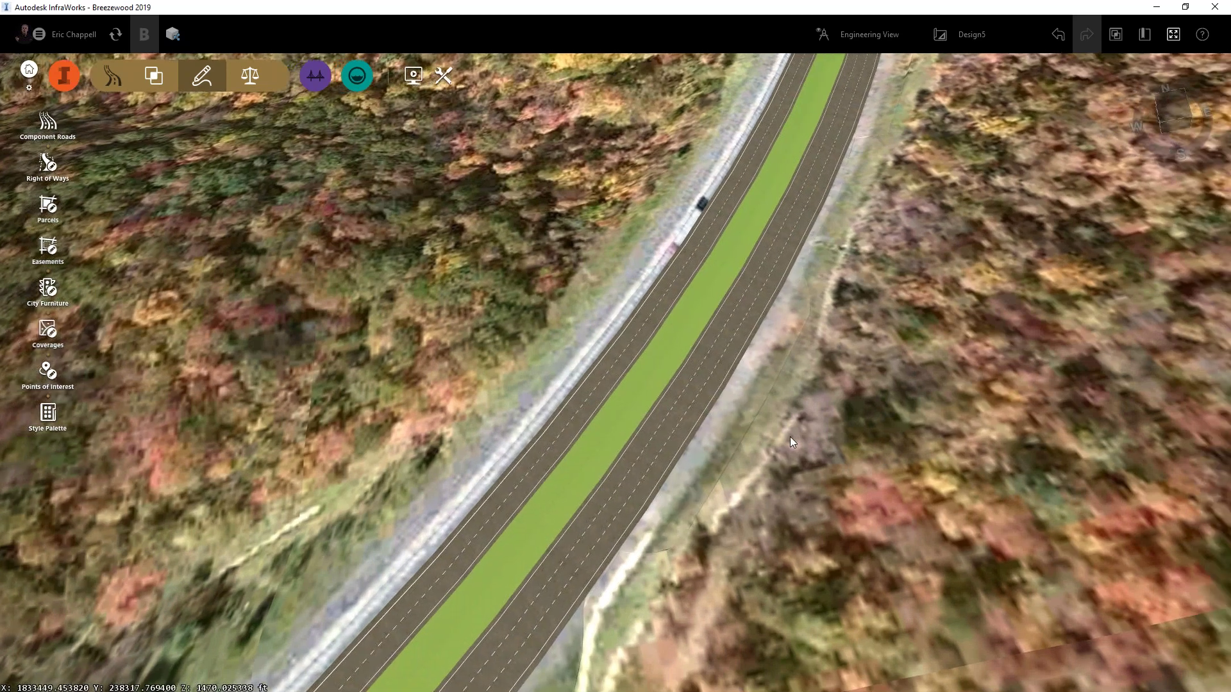
{"action": "scroll", "coordinate": [817, 425], "scroll_direction": "down", "scroll_amount": 5}
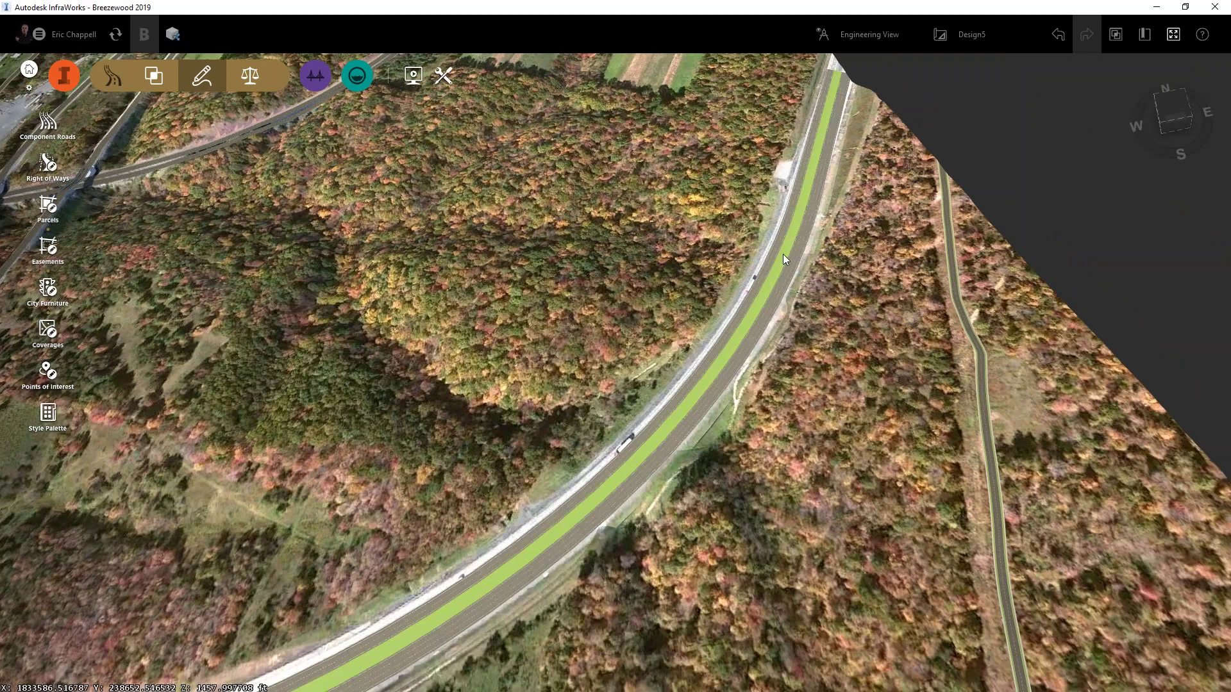
{"action": "left_click_drag", "start_coordinate": [892, 318], "coordinate": [910, 452]}
{"action": "left_click_drag", "start_coordinate": [787, 537], "coordinate": [883, 540]}
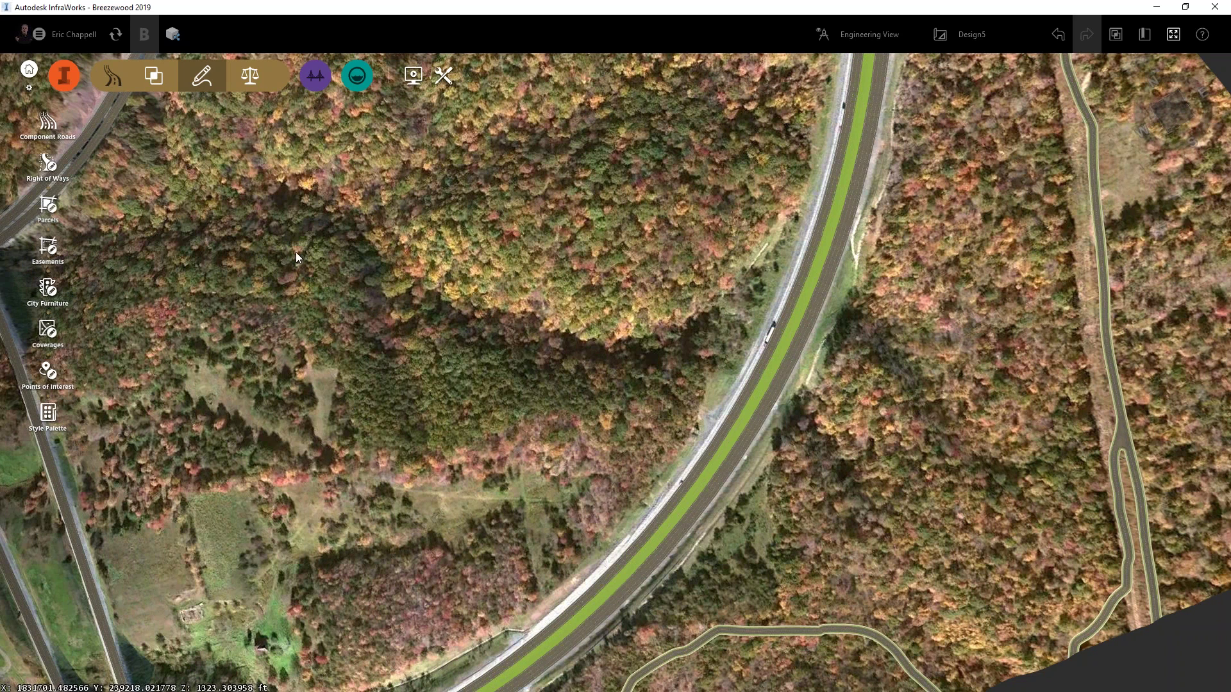
{"action": "left_click_drag", "start_coordinate": [788, 417], "coordinate": [798, 382]}
{"action": "scroll", "coordinate": [809, 518], "scroll_direction": "up", "scroll_amount": 2}
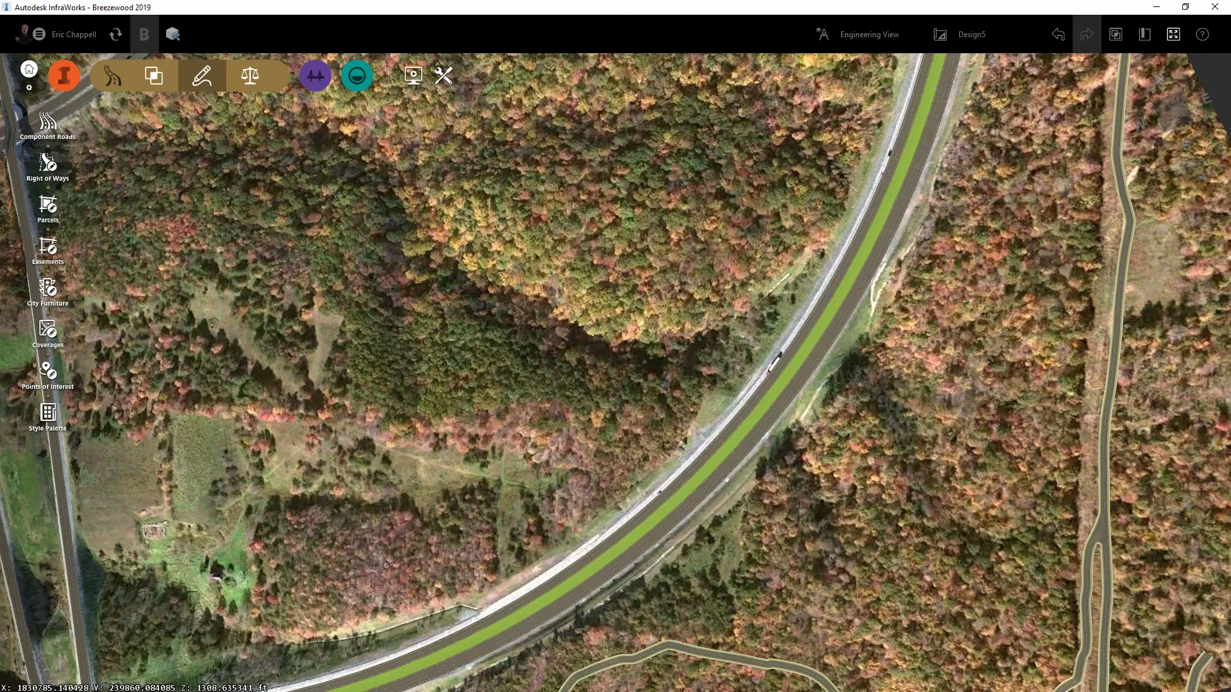
- Turn off the imagery surface layer so the terrain is shown without the aerial photo
{"action": "left_click", "coordinate": [64, 76]}
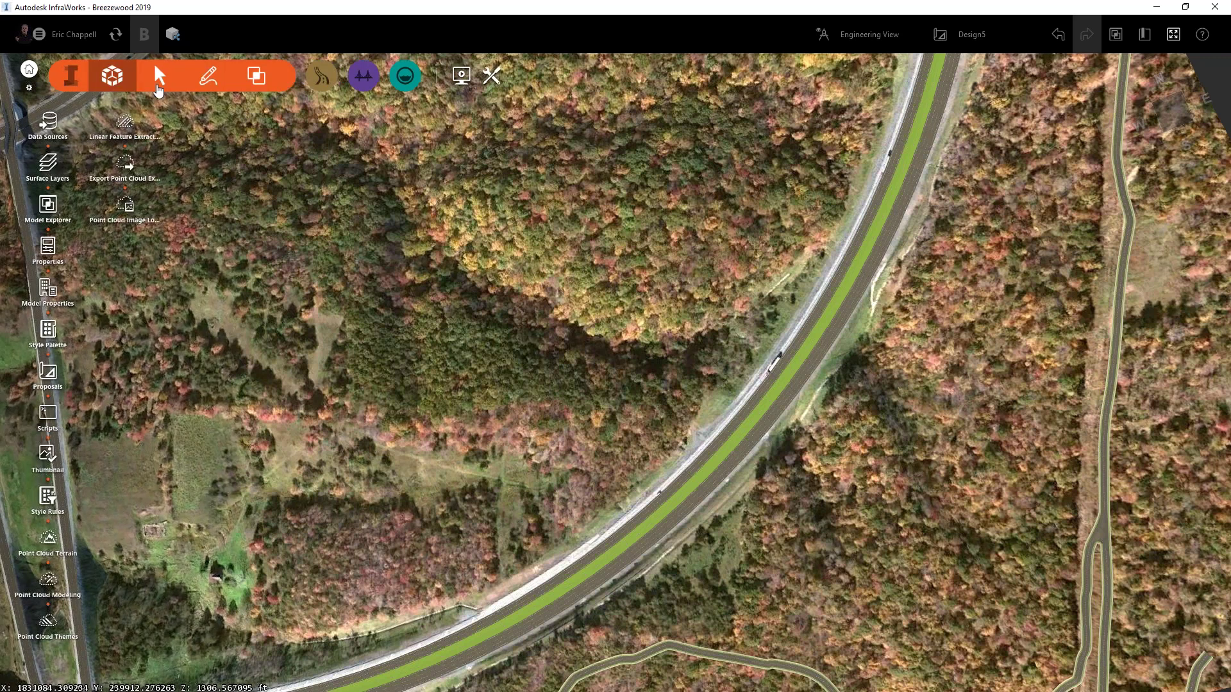
{"action": "left_click", "coordinate": [47, 164]}
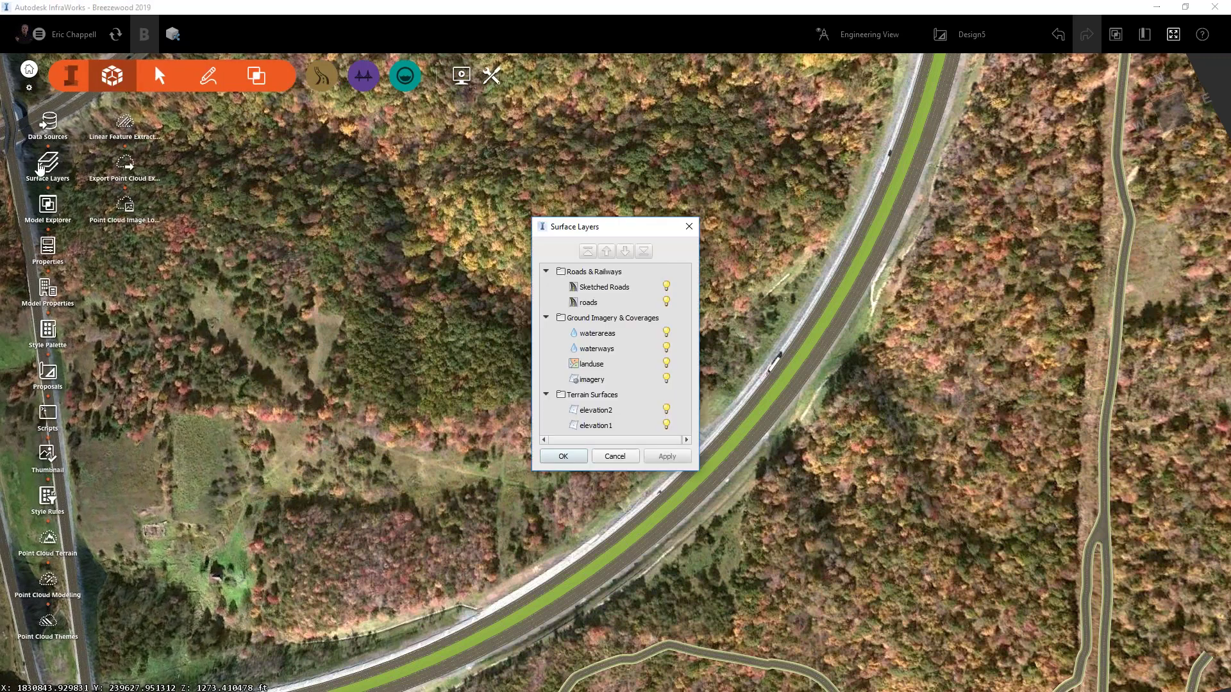
{"action": "left_click", "coordinate": [689, 228]}
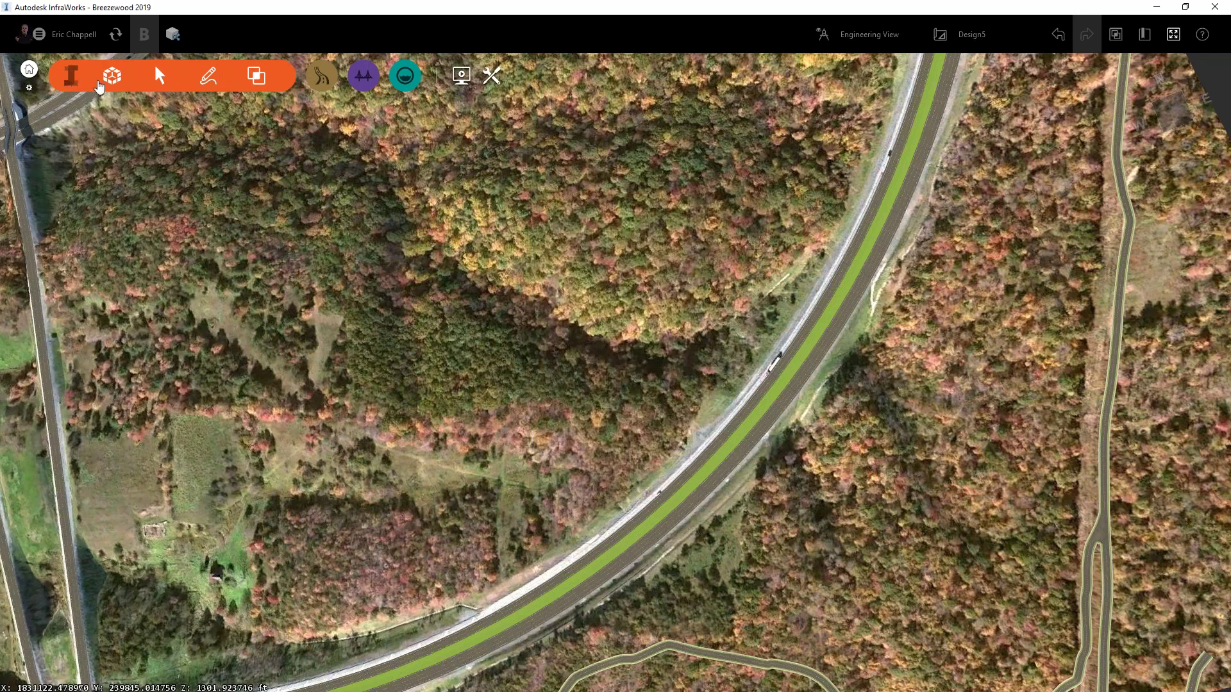
{"action": "left_click", "coordinate": [110, 82]}
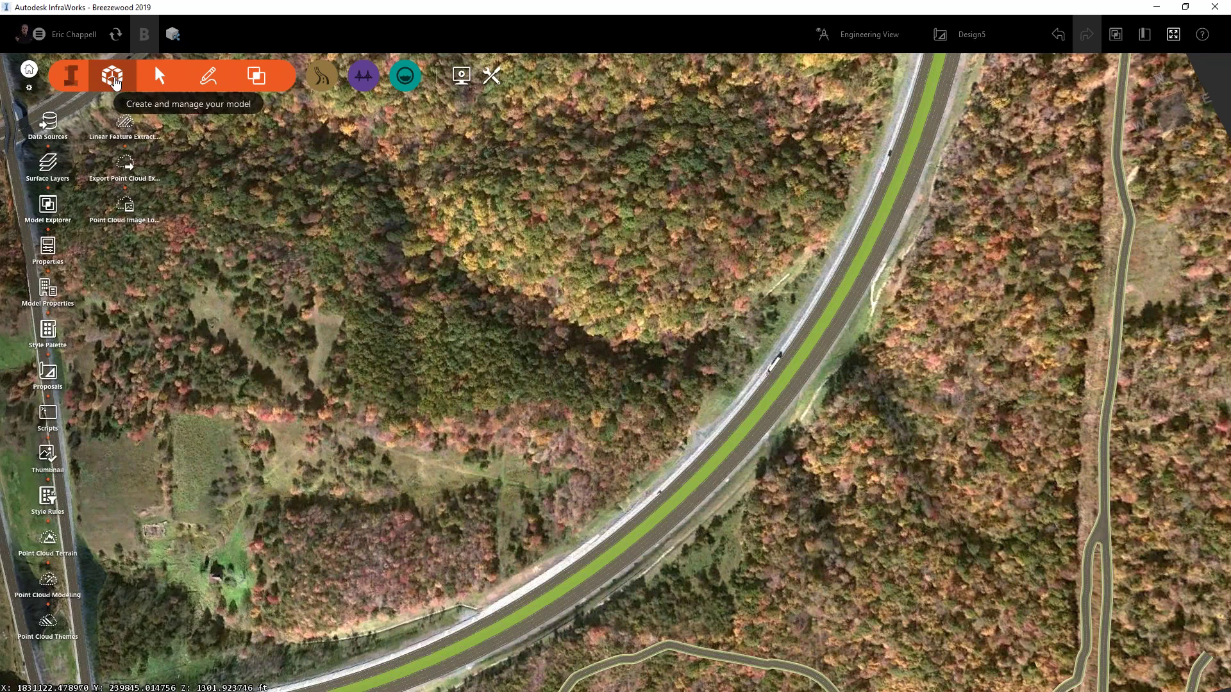
{"action": "left_click", "coordinate": [50, 166]}
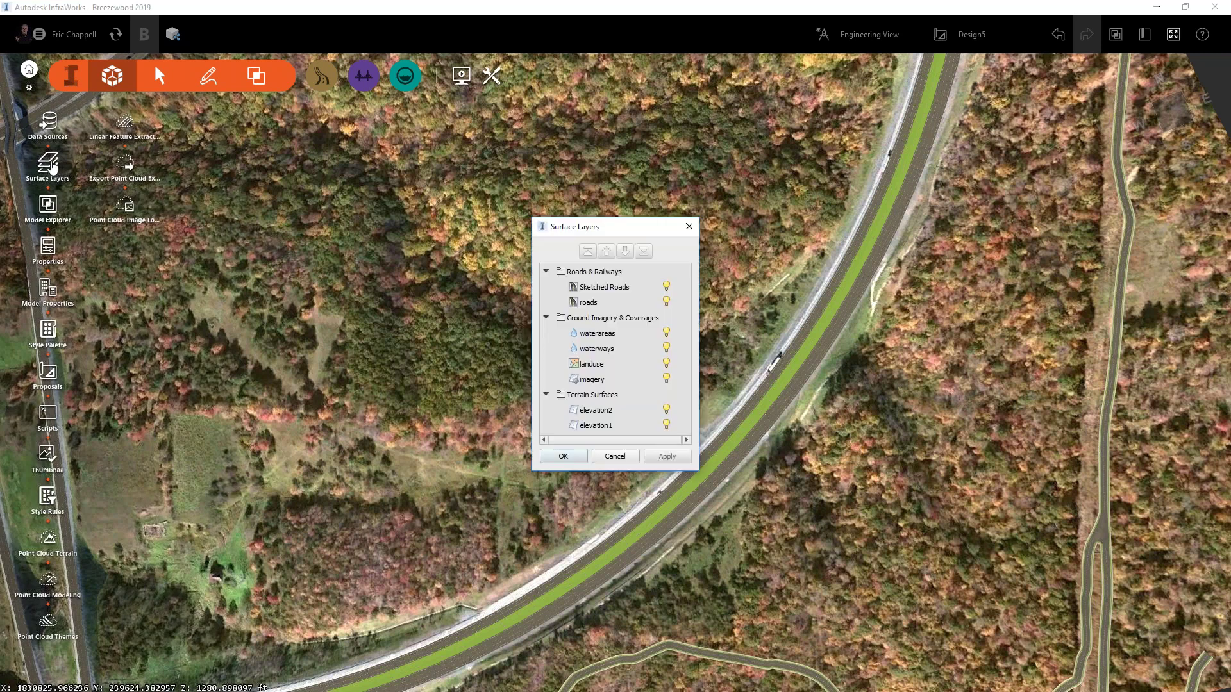
{"action": "left_click", "coordinate": [667, 384]}
{"action": "left_click", "coordinate": [667, 379]}
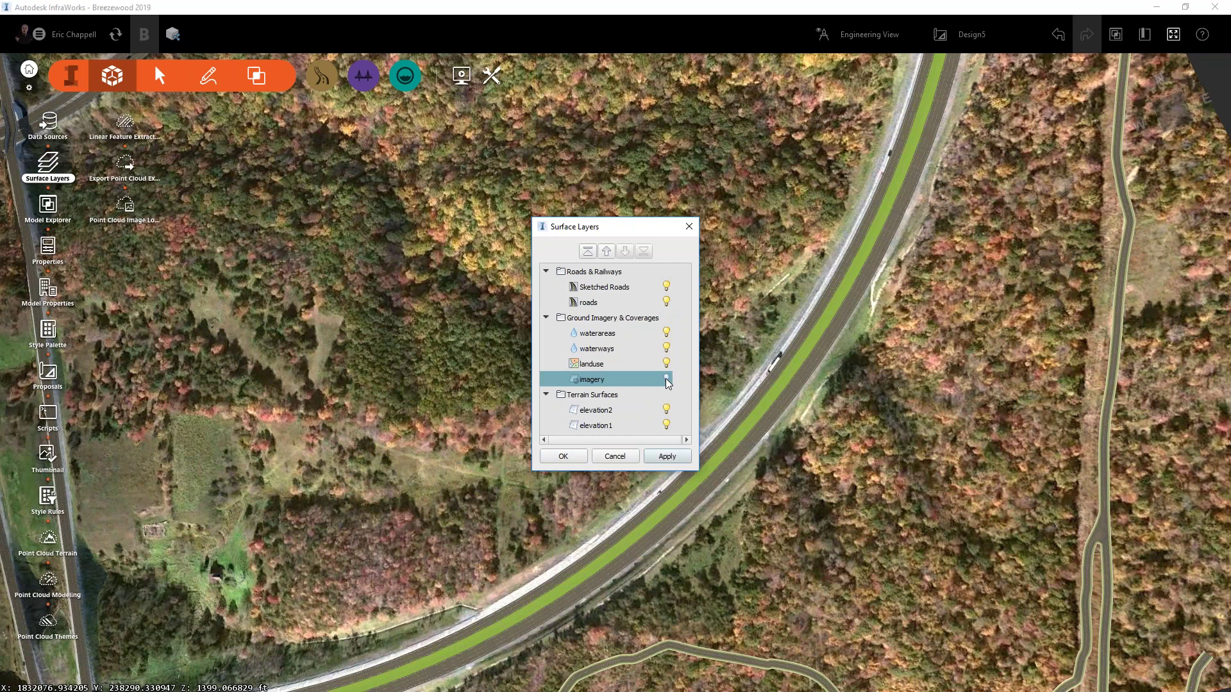
{"action": "left_click", "coordinate": [562, 456]}
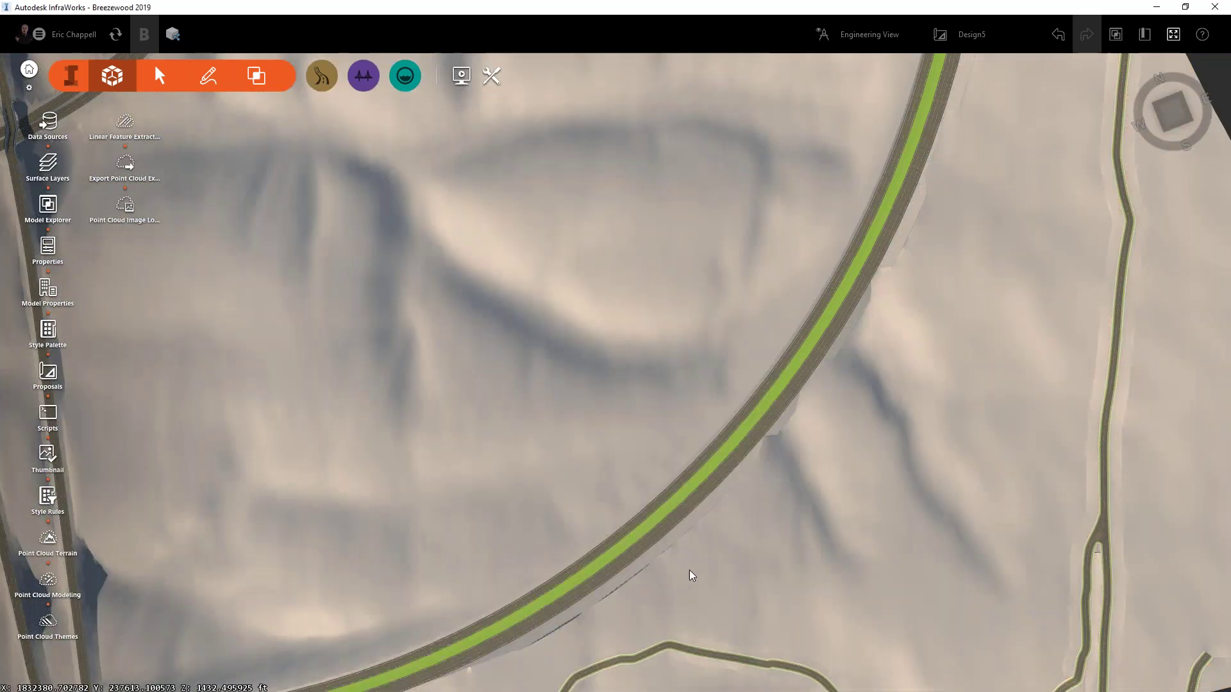
- Switch High Visual Quality off and back on in the Engineering View's rendering settings
{"action": "middle_click_drag", "start_coordinate": [704, 552], "coordinate": [651, 558]}
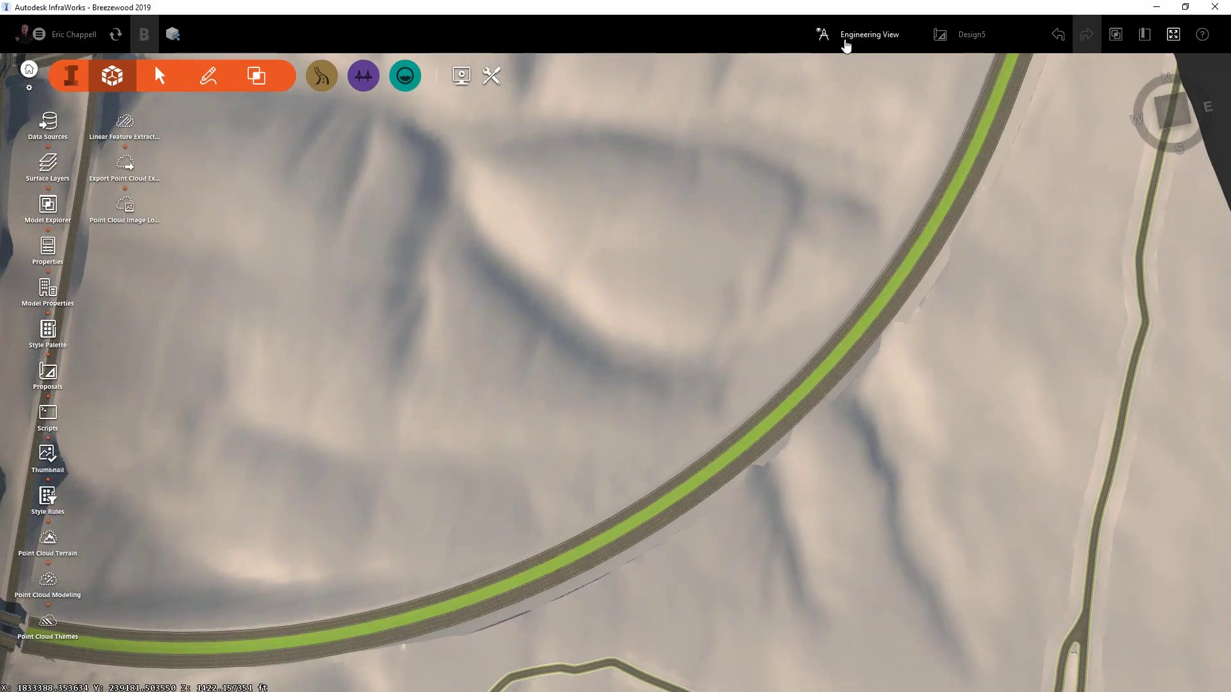
{"action": "left_click", "coordinate": [846, 44]}
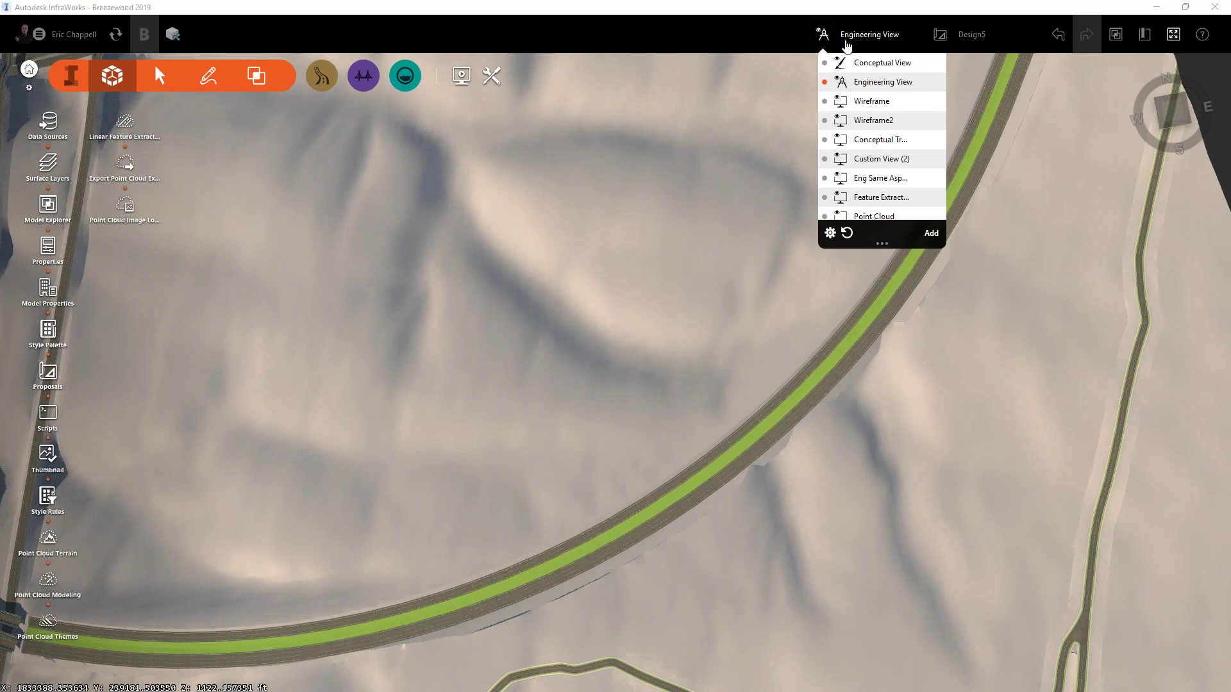
{"action": "left_click", "coordinate": [830, 233]}
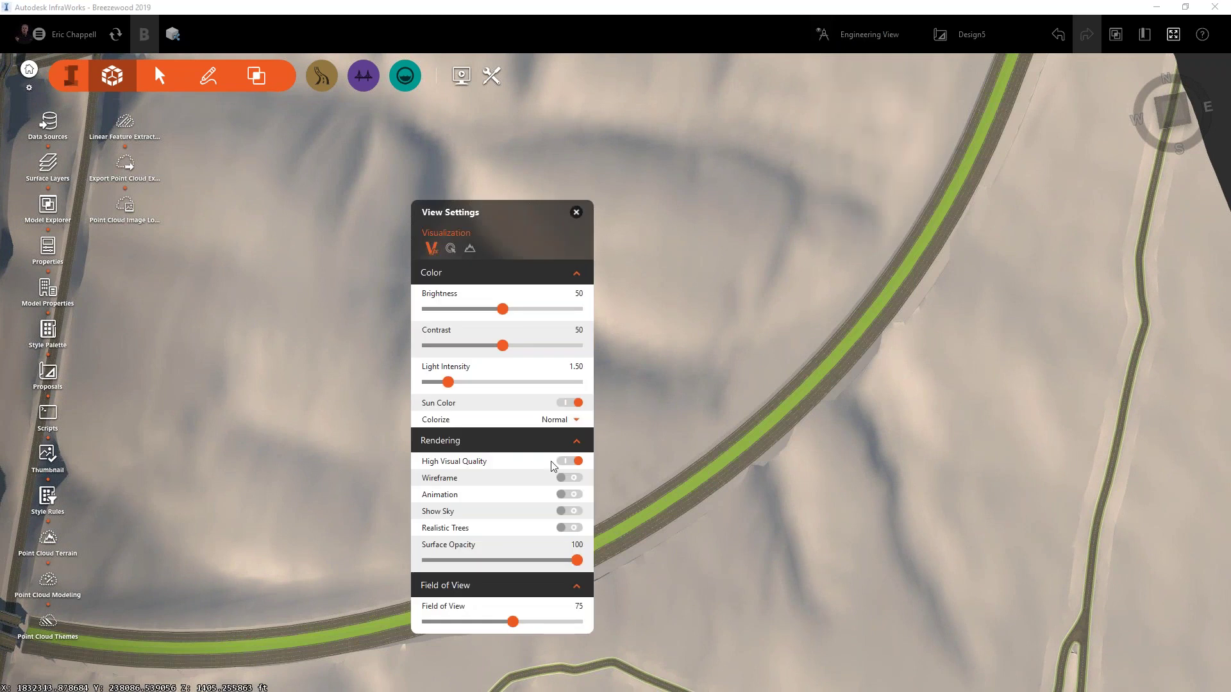
{"action": "left_click", "coordinate": [571, 462]}
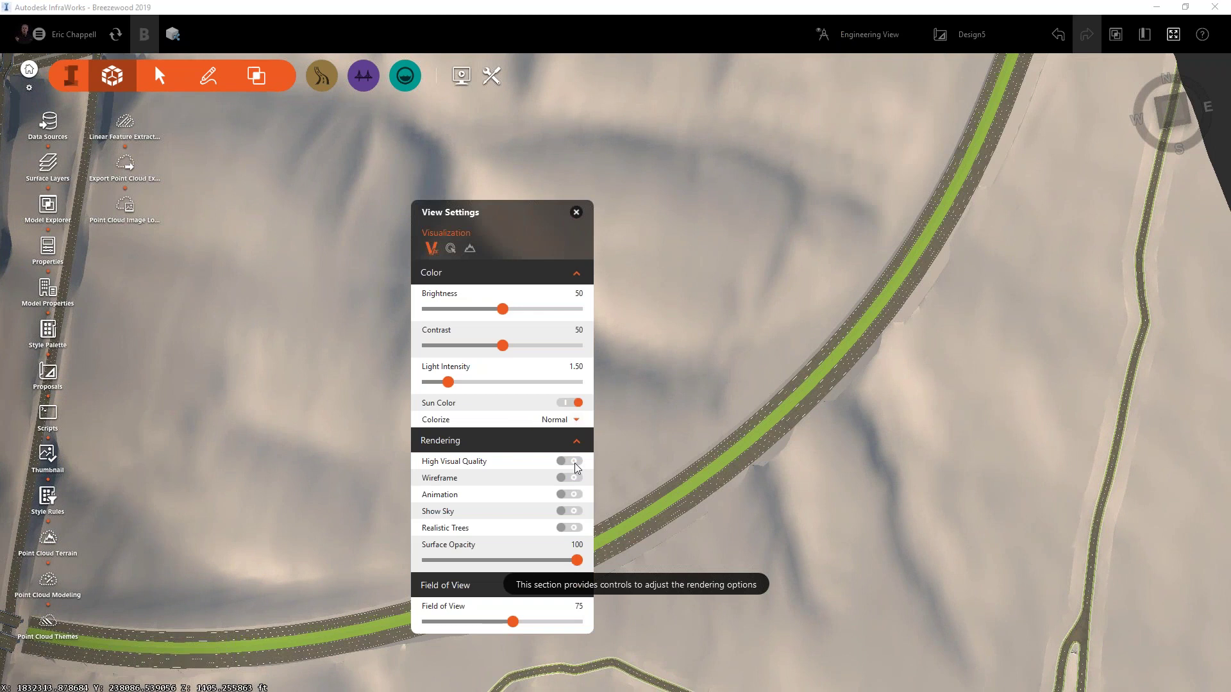
{"action": "left_click", "coordinate": [575, 462]}
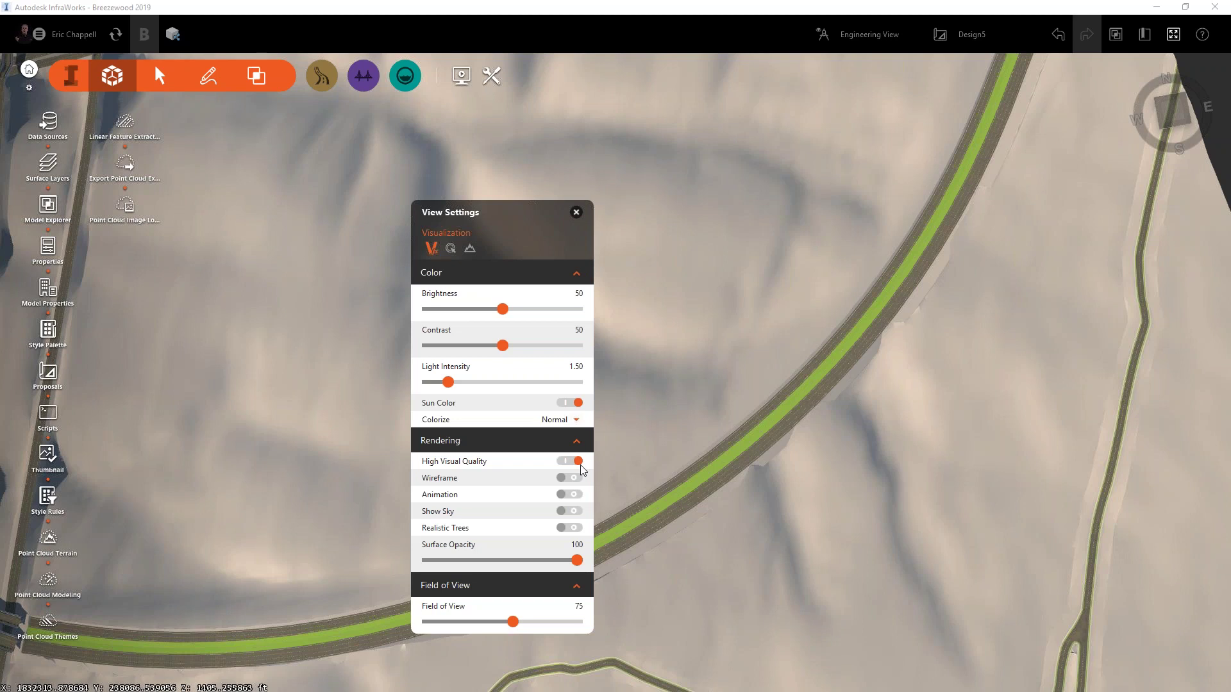
- Compare the divided road close up and farther away with High Visual Quality switched off and back on, and close the view settings
{"action": "scroll", "coordinate": [777, 455], "scroll_direction": "up", "scroll_amount": 5}
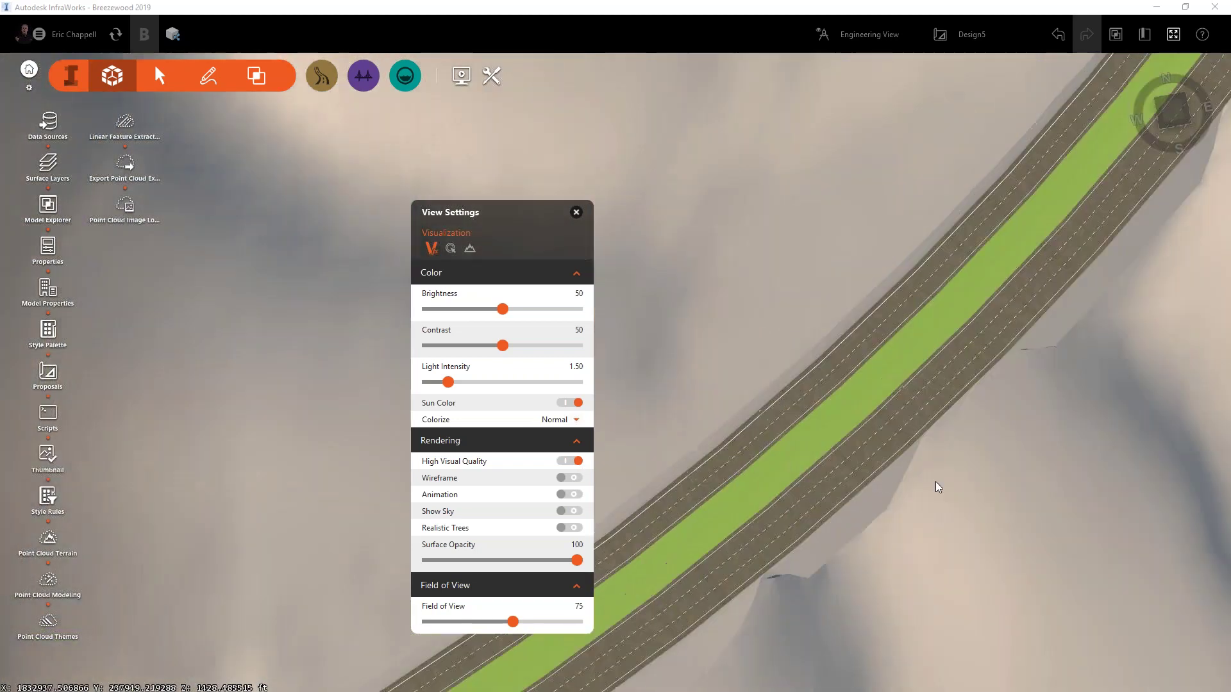
{"action": "left_click", "coordinate": [570, 461]}
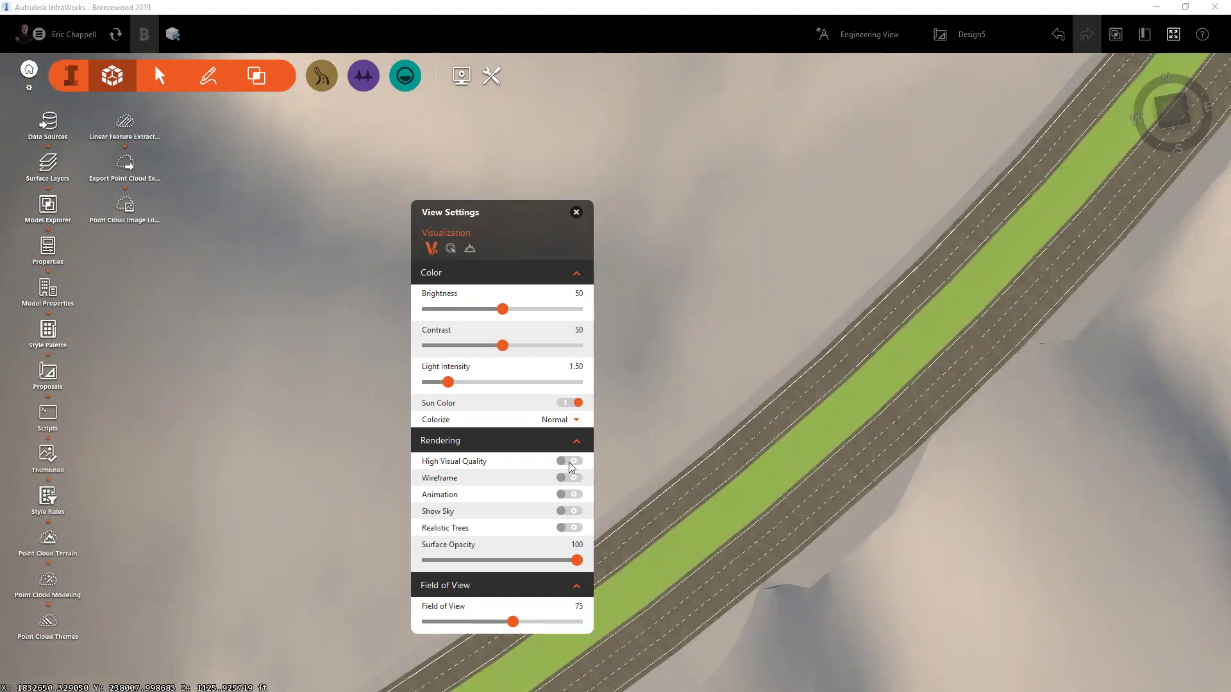
{"action": "scroll", "coordinate": [743, 471], "scroll_direction": "down", "scroll_amount": 5}
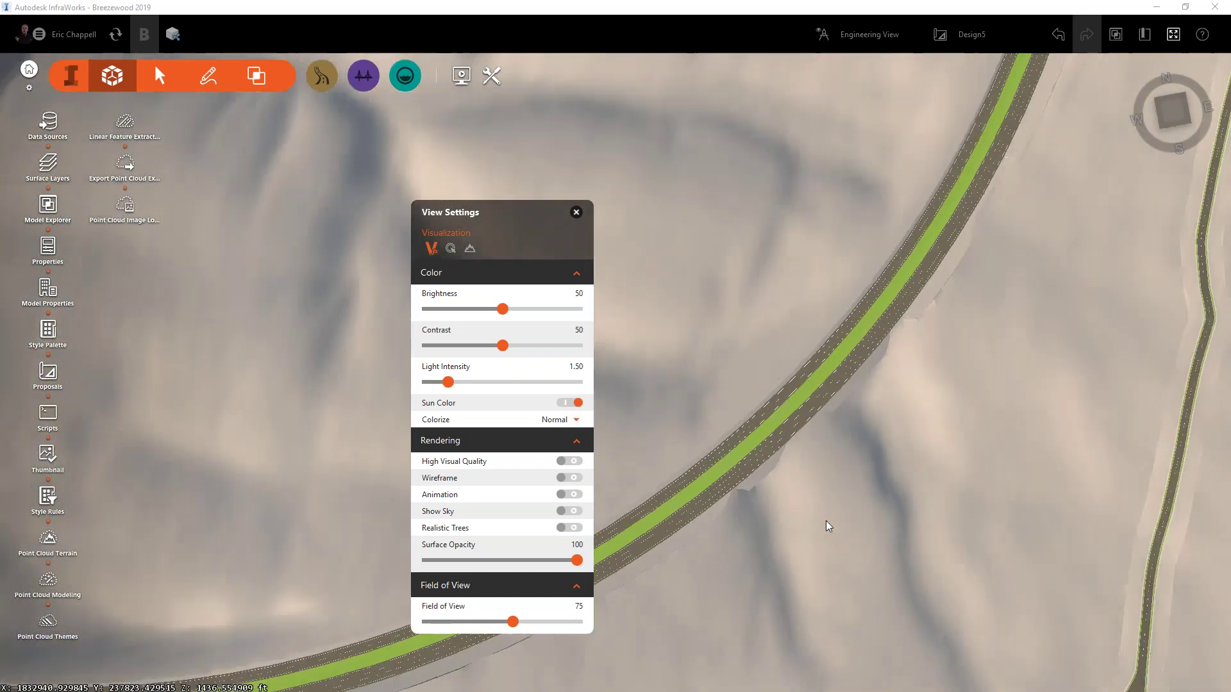
{"action": "scroll", "coordinate": [778, 514], "scroll_direction": "up", "scroll_amount": 5}
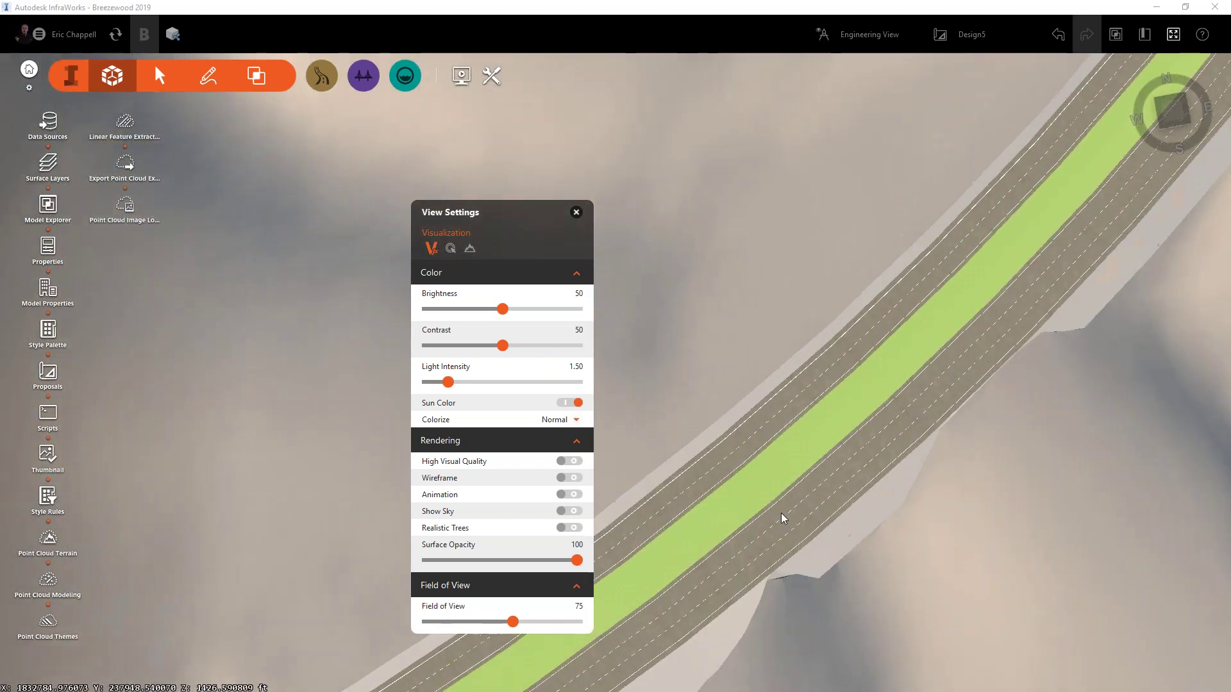
{"action": "left_click", "coordinate": [572, 461]}
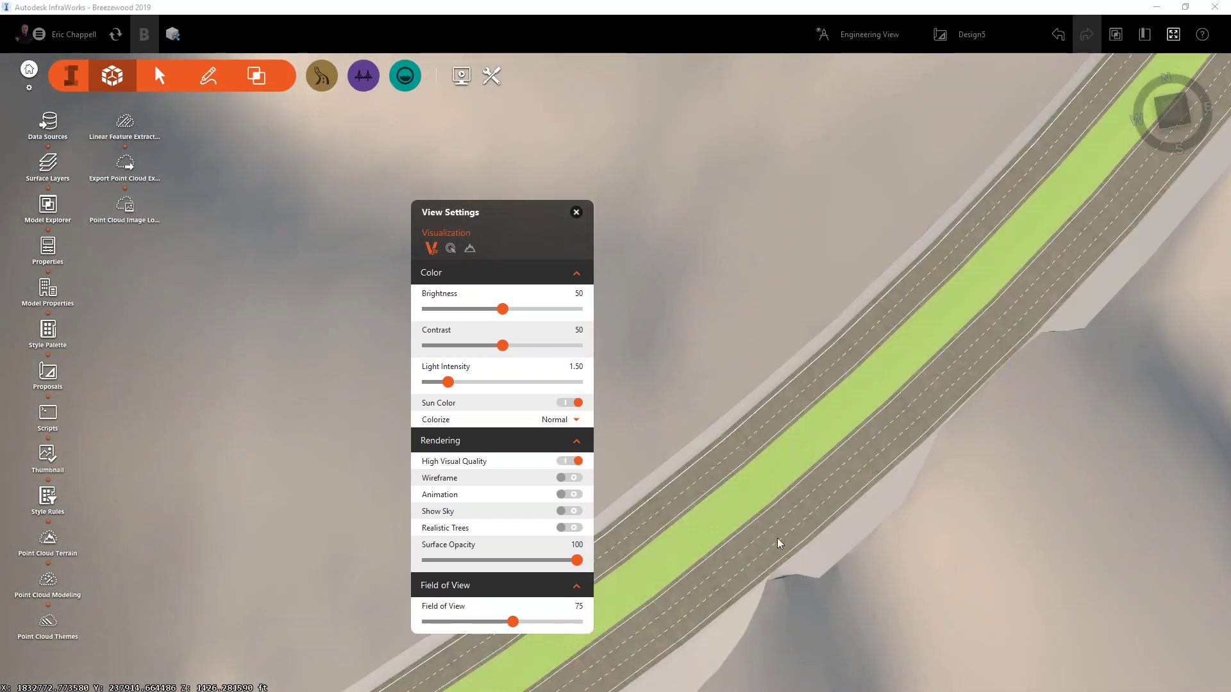
{"action": "left_click", "coordinate": [576, 213]}
- Examine the turnpike curve and its side grading against the bare terrain from low perspective angles and from above
{"action": "scroll", "coordinate": [557, 382], "scroll_direction": "down", "scroll_amount": 3}
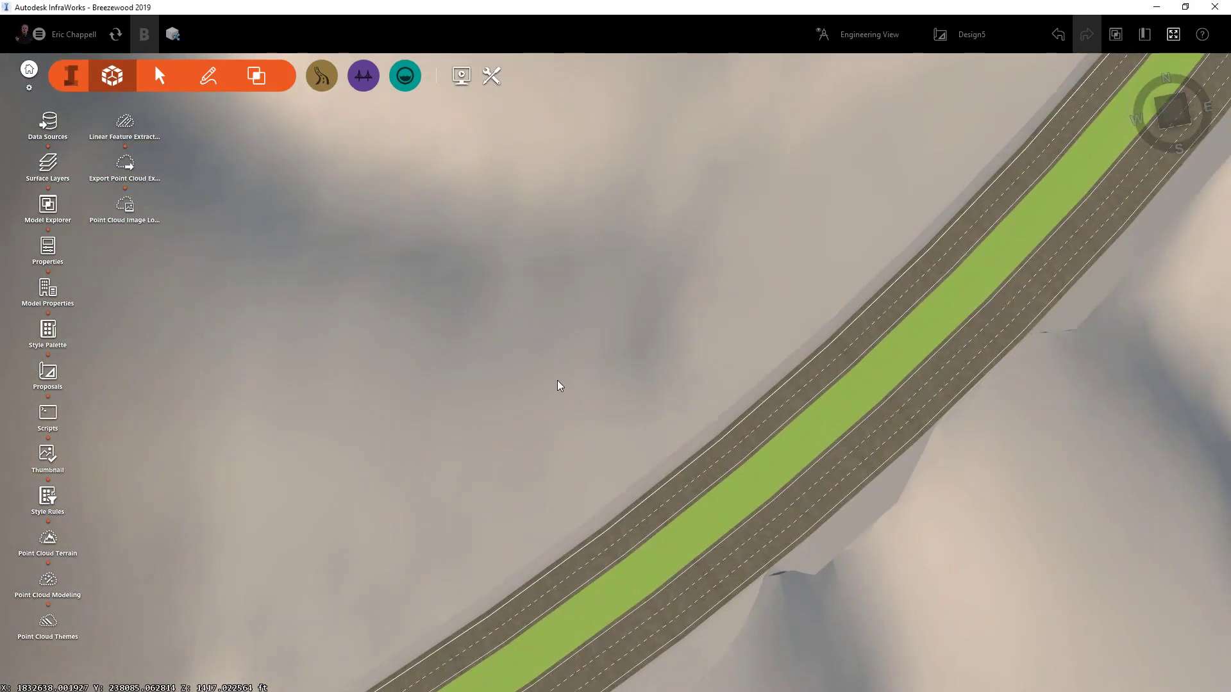
{"action": "scroll", "coordinate": [693, 405], "scroll_direction": "down", "scroll_amount": 3}
{"action": "left_click_drag", "start_coordinate": [728, 403], "coordinate": [733, 314]}
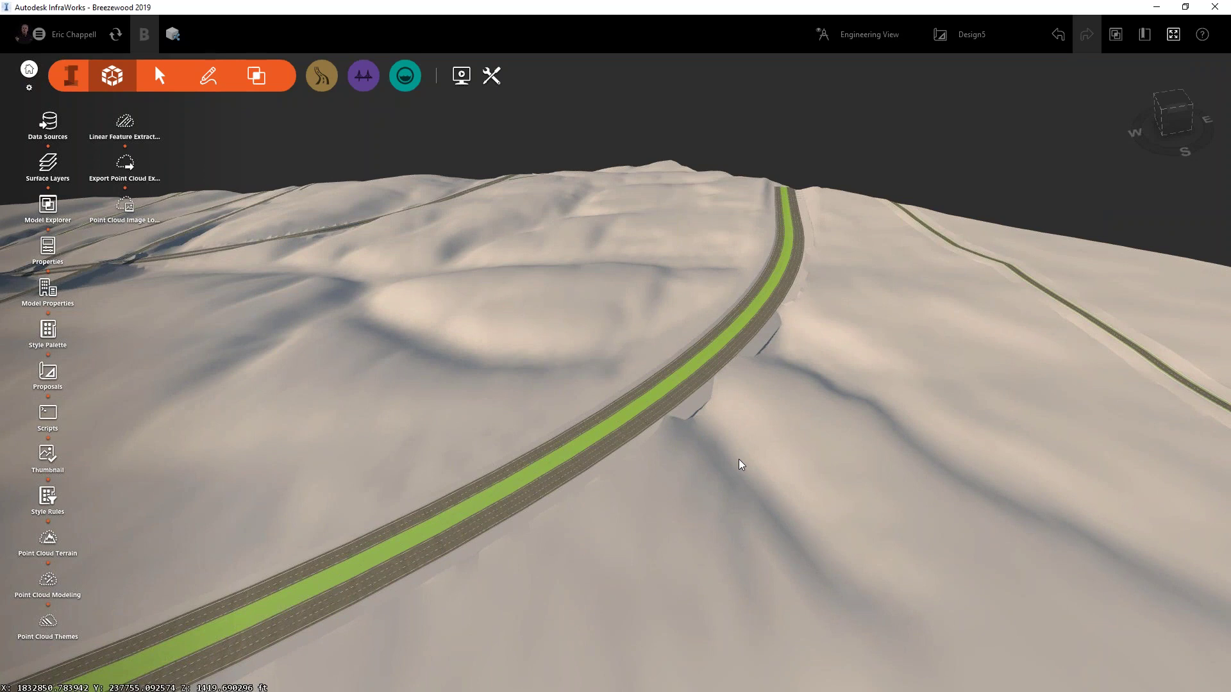
{"action": "scroll", "coordinate": [771, 445], "scroll_direction": "up", "scroll_amount": 2}
{"action": "scroll", "coordinate": [786, 475], "scroll_direction": "down", "scroll_amount": 2}
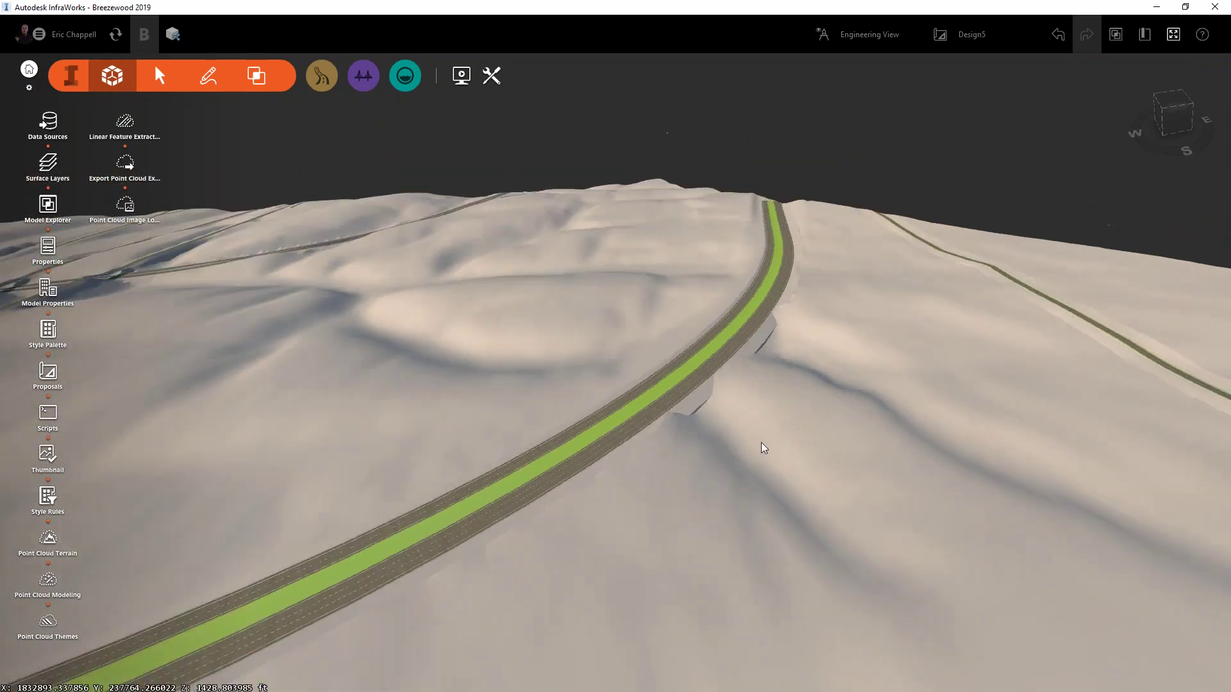
{"action": "middle_click_drag", "start_coordinate": [764, 445], "coordinate": [654, 418]}
{"action": "scroll", "coordinate": [644, 412], "scroll_direction": "down", "scroll_amount": 2}
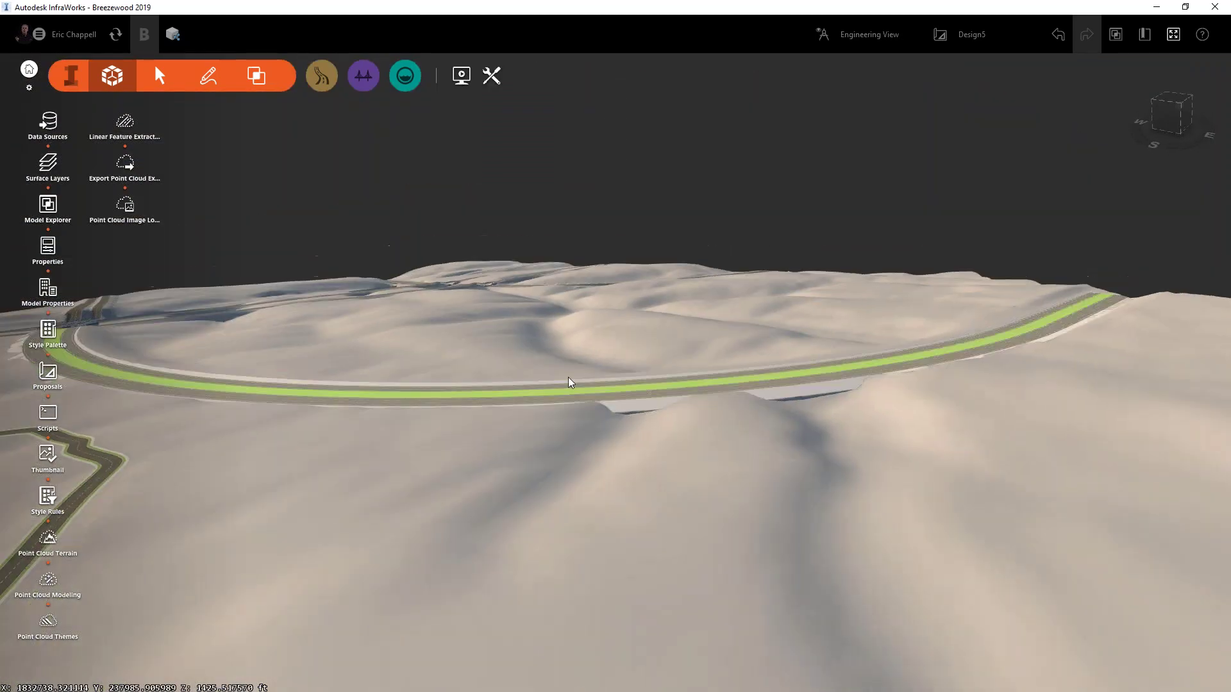
{"action": "left_click_drag", "start_coordinate": [545, 384], "coordinate": [756, 475]}
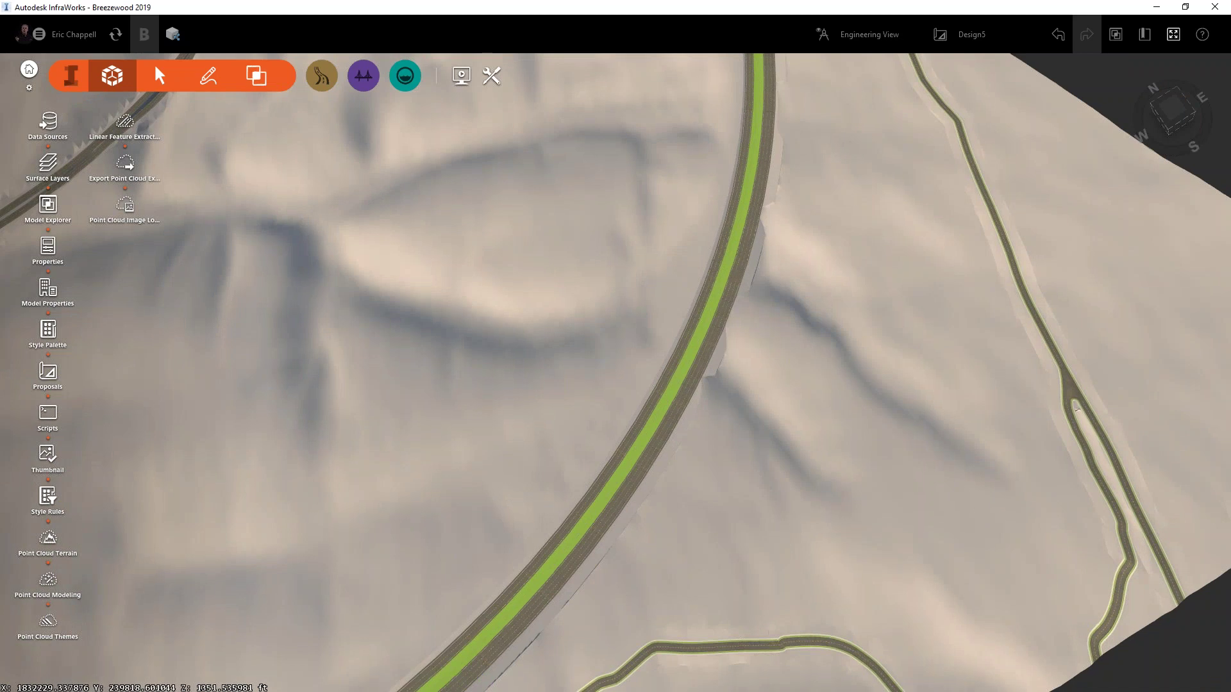
- Start an element-based Two Lanes component road inside the turnpike curve with a straight about 742 ft long and two opposing curves
{"action": "left_click", "coordinate": [70, 76]}
{"action": "left_click", "coordinate": [98, 83]}
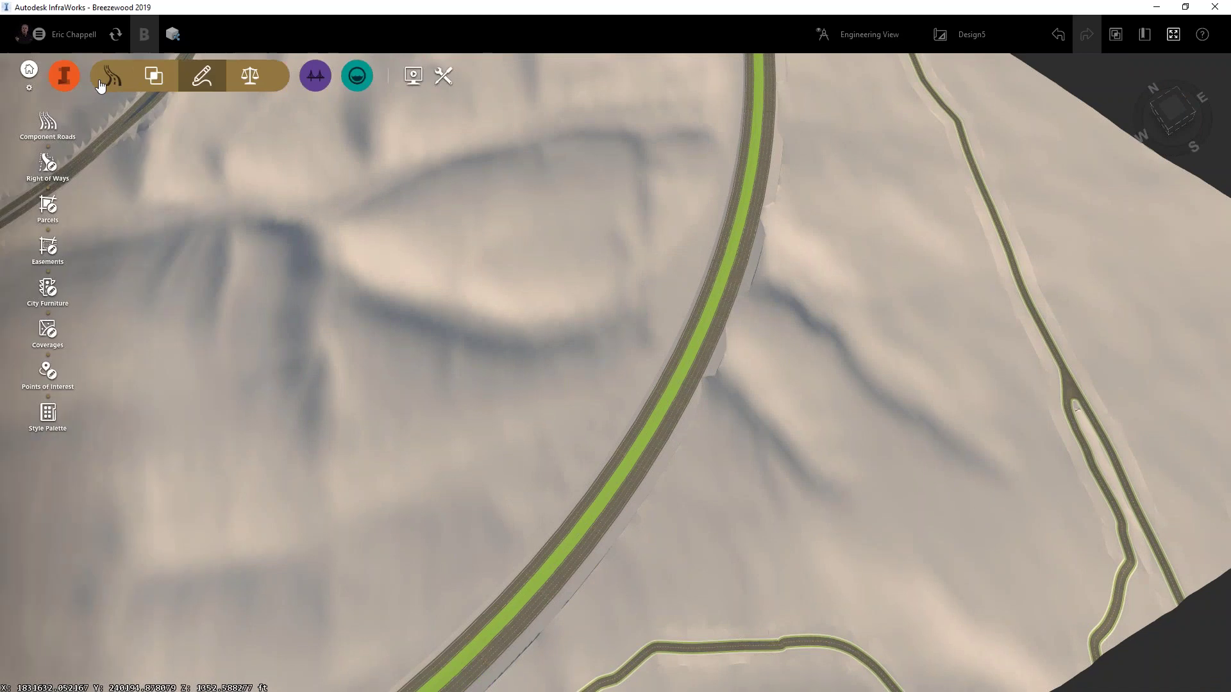
{"action": "left_click", "coordinate": [47, 122]}
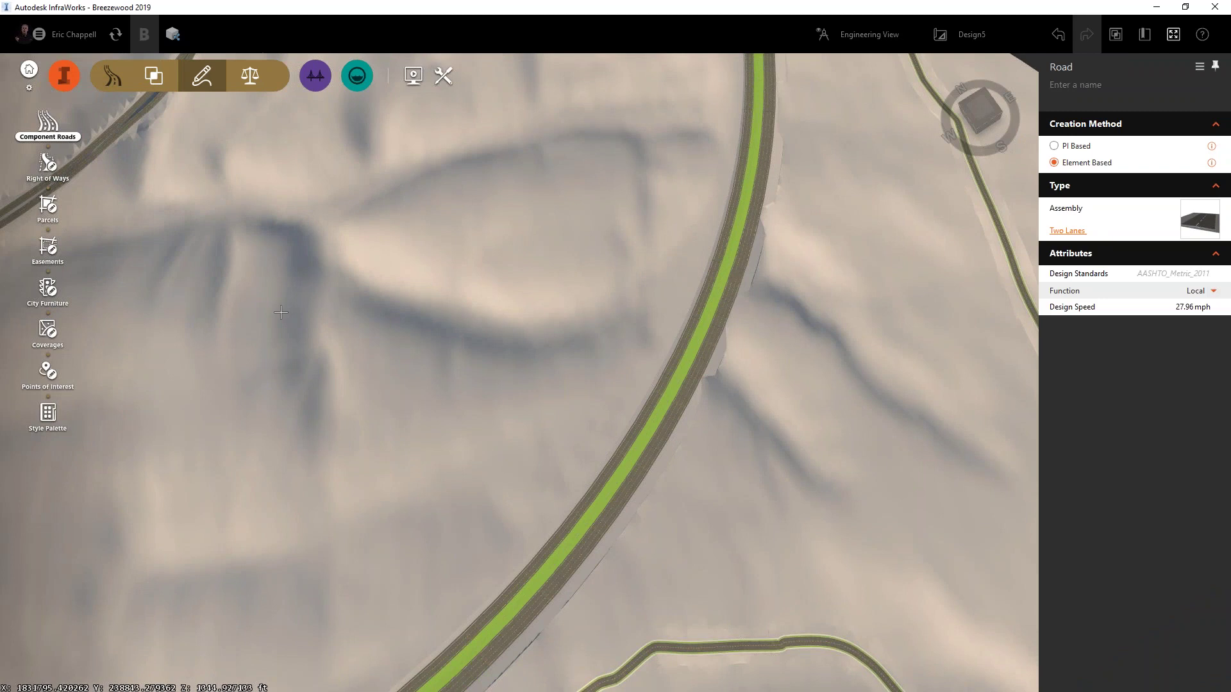
{"action": "left_click", "coordinate": [229, 315]}
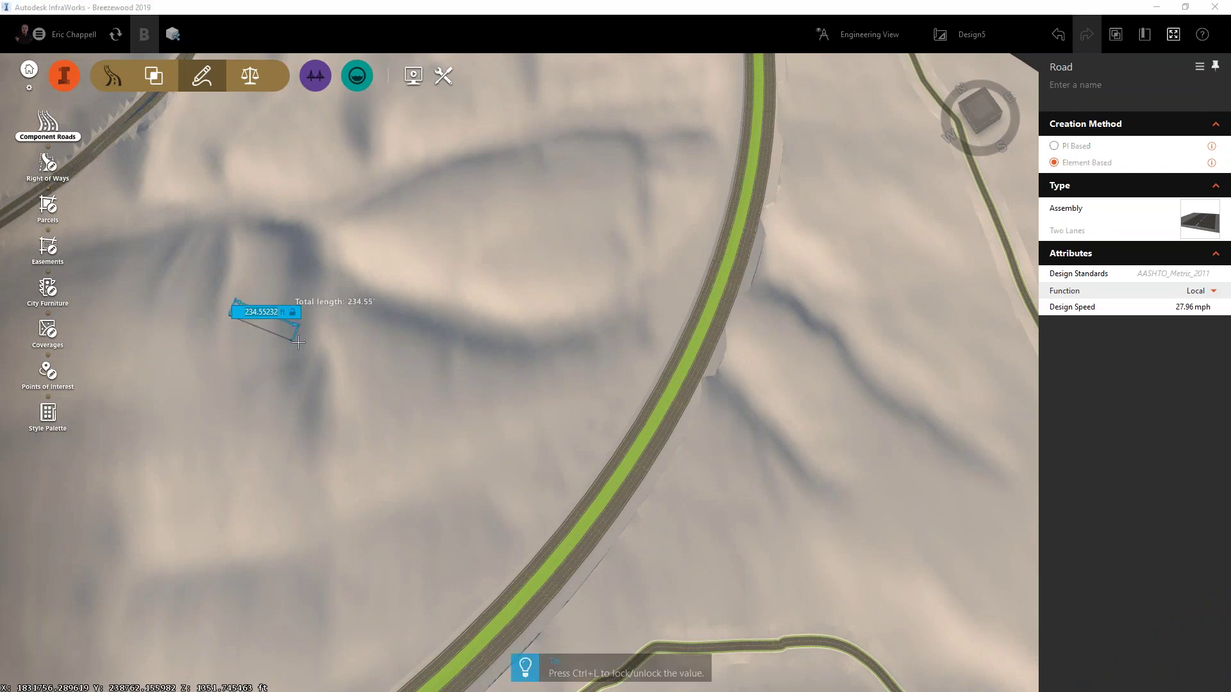
{"action": "left_click", "coordinate": [431, 379]}
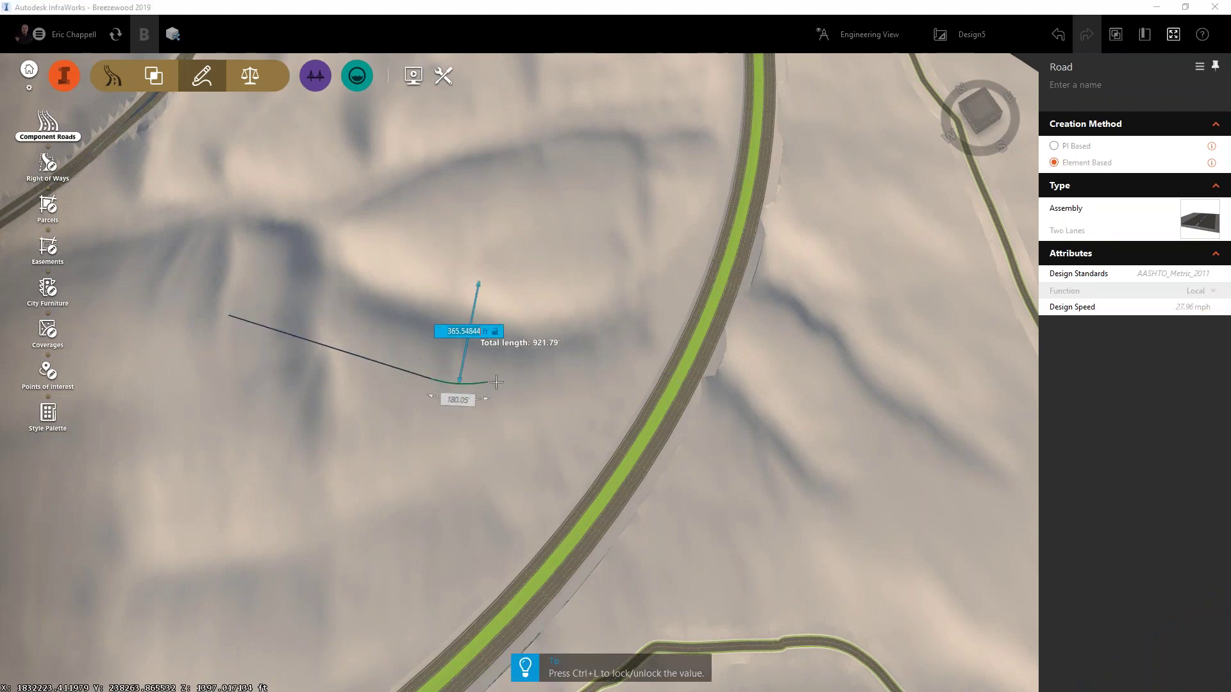
{"action": "left_click", "coordinate": [539, 366]}
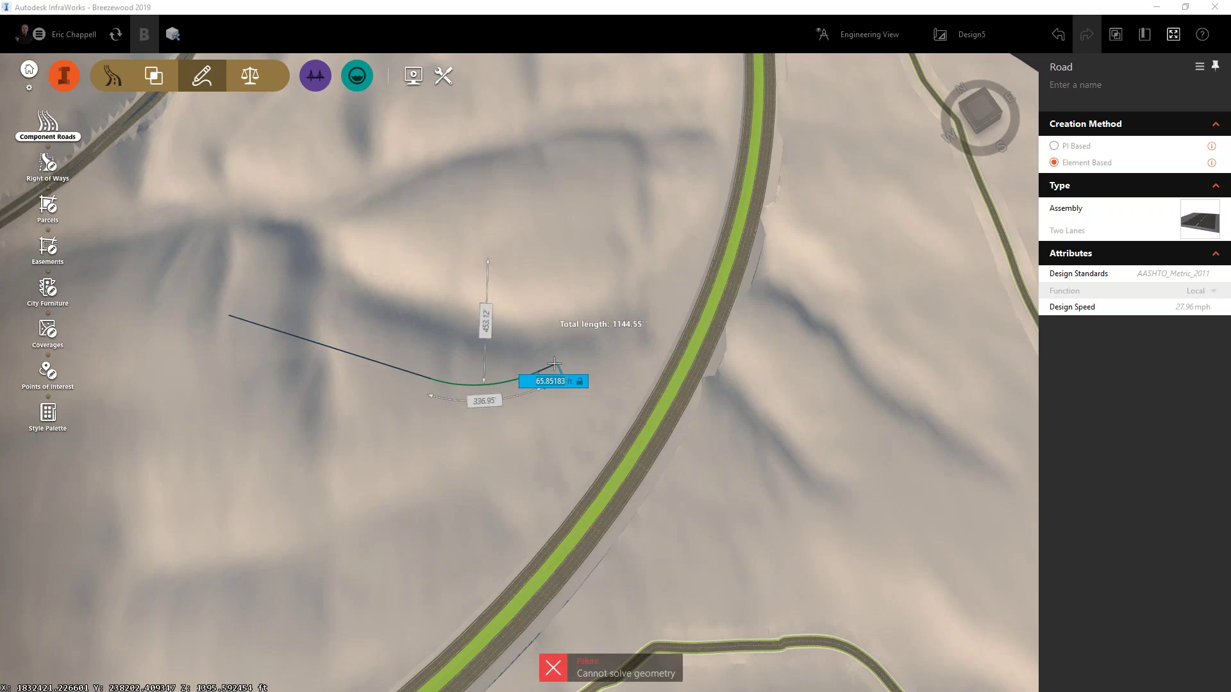
{"action": "left_click", "coordinate": [601, 362]}
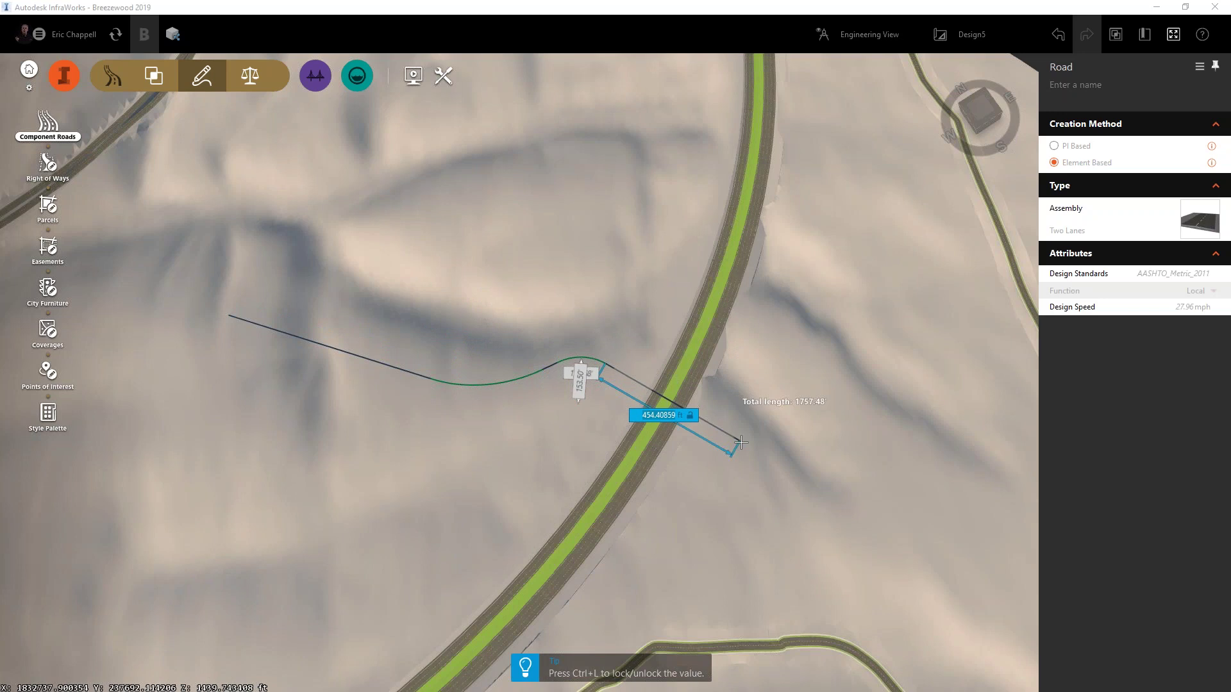
- Carry the road straight across the turnpike, loop it back and end it on the turnpike, about 3540 ft long in total
{"action": "left_click", "coordinate": [764, 459]}
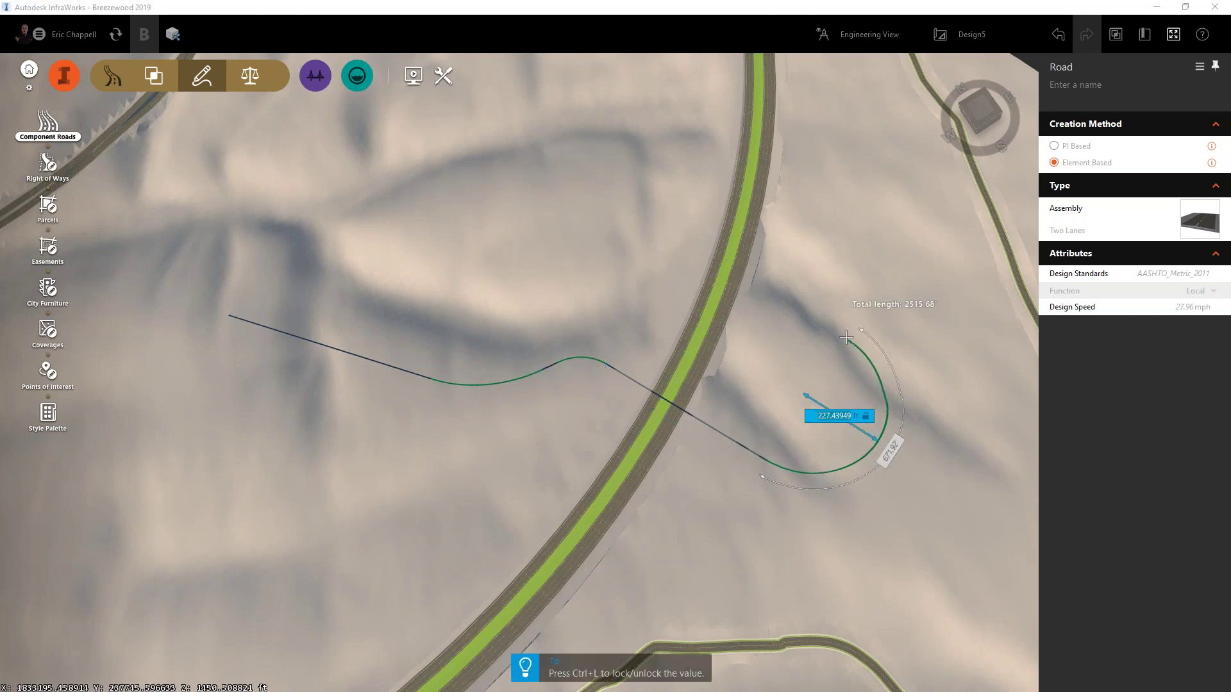
{"action": "left_click", "coordinate": [862, 326]}
{"action": "left_click", "coordinate": [807, 296]}
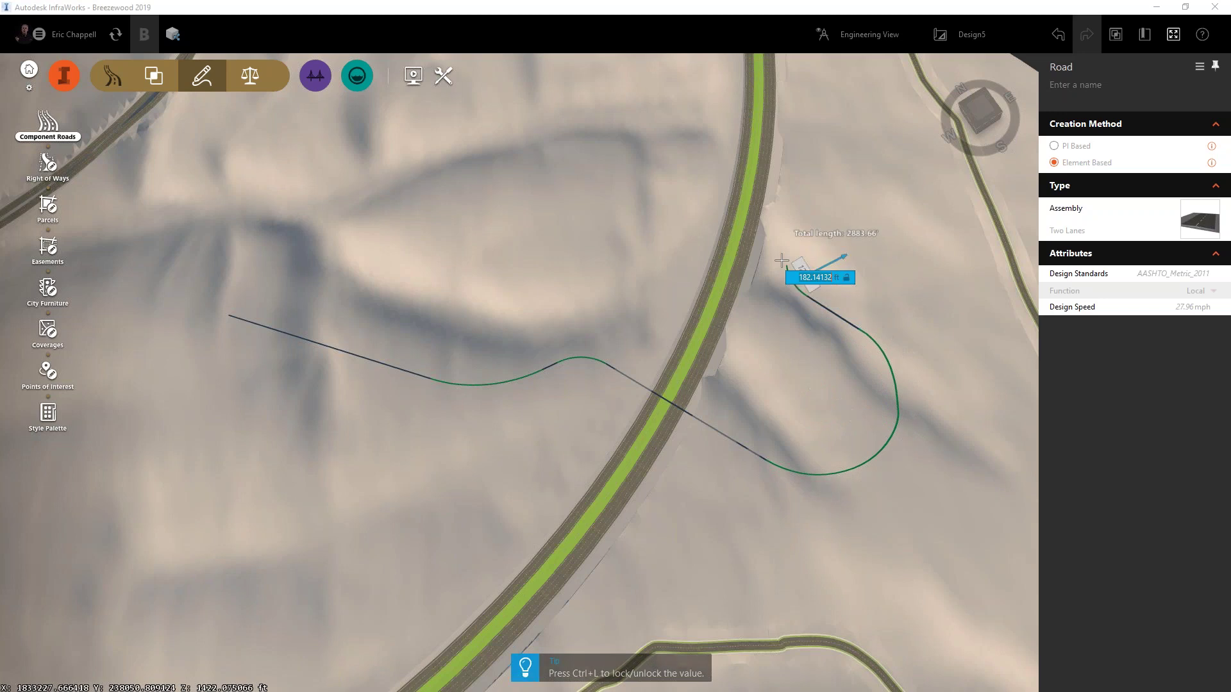
{"action": "left_click", "coordinate": [784, 226]}
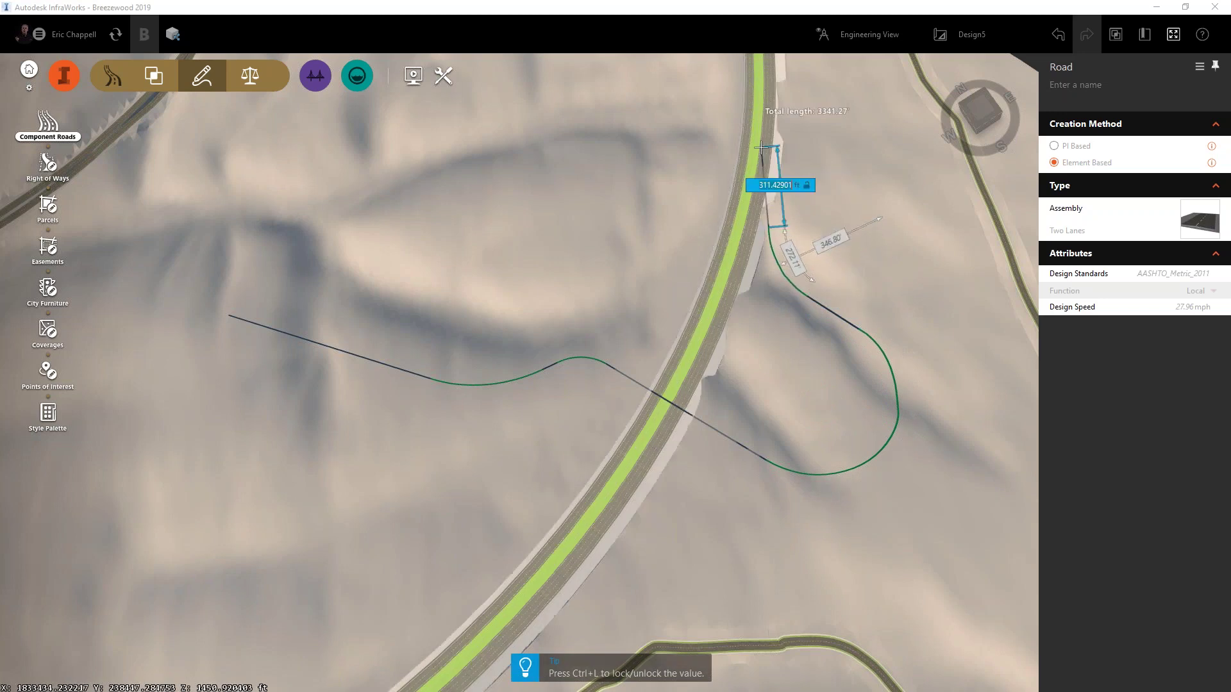
{"action": "double_click", "coordinate": [758, 100]}
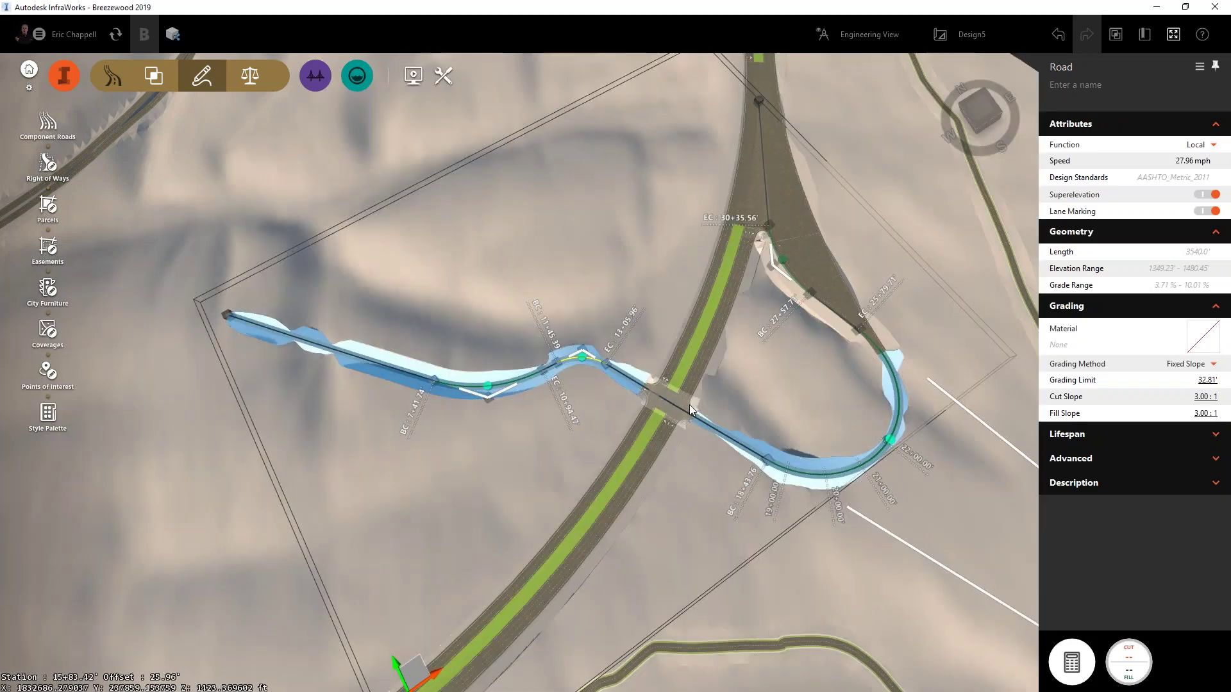
- Draw a straight Two Lanes component road about 1153 ft long on the open ground inside the turnpike curve
{"action": "left_click_drag", "start_coordinate": [672, 521], "coordinate": [605, 594]}
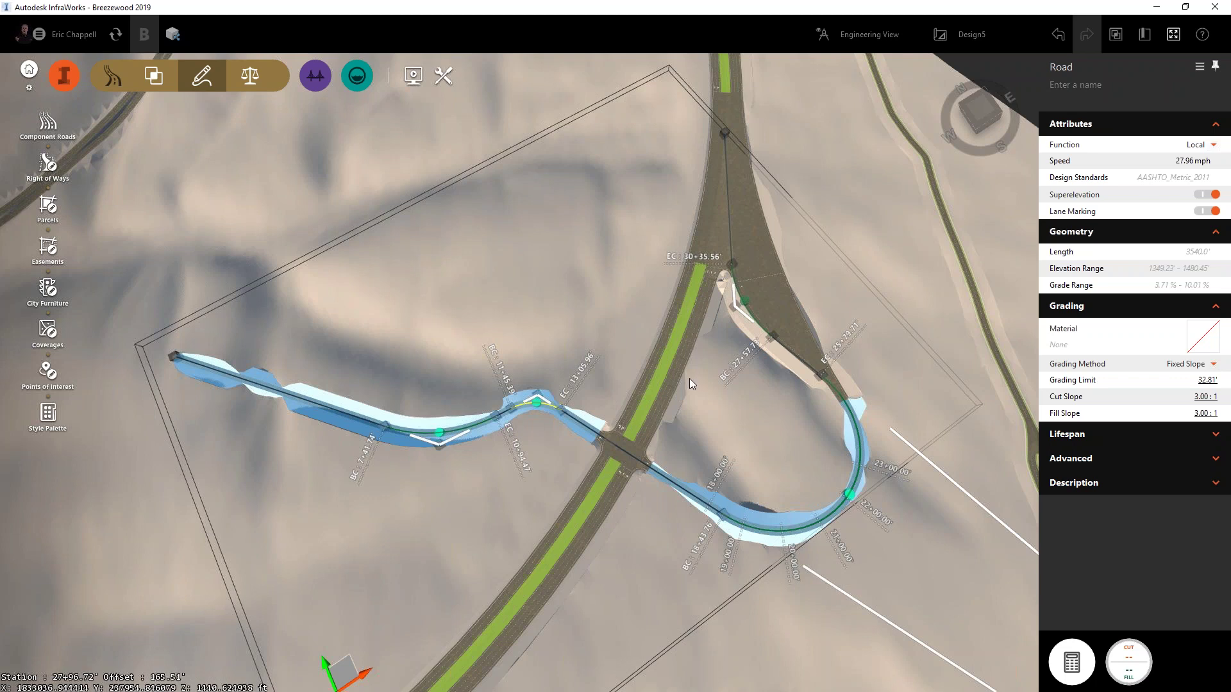
{"action": "left_click_drag", "start_coordinate": [659, 555], "coordinate": [805, 424]}
{"action": "scroll", "coordinate": [419, 506], "scroll_direction": "down", "scroll_amount": 1}
{"action": "middle_click_drag", "start_coordinate": [583, 423], "coordinate": [671, 380]}
{"action": "key", "text": "Escape"}
{"action": "left_click", "coordinate": [48, 125]}
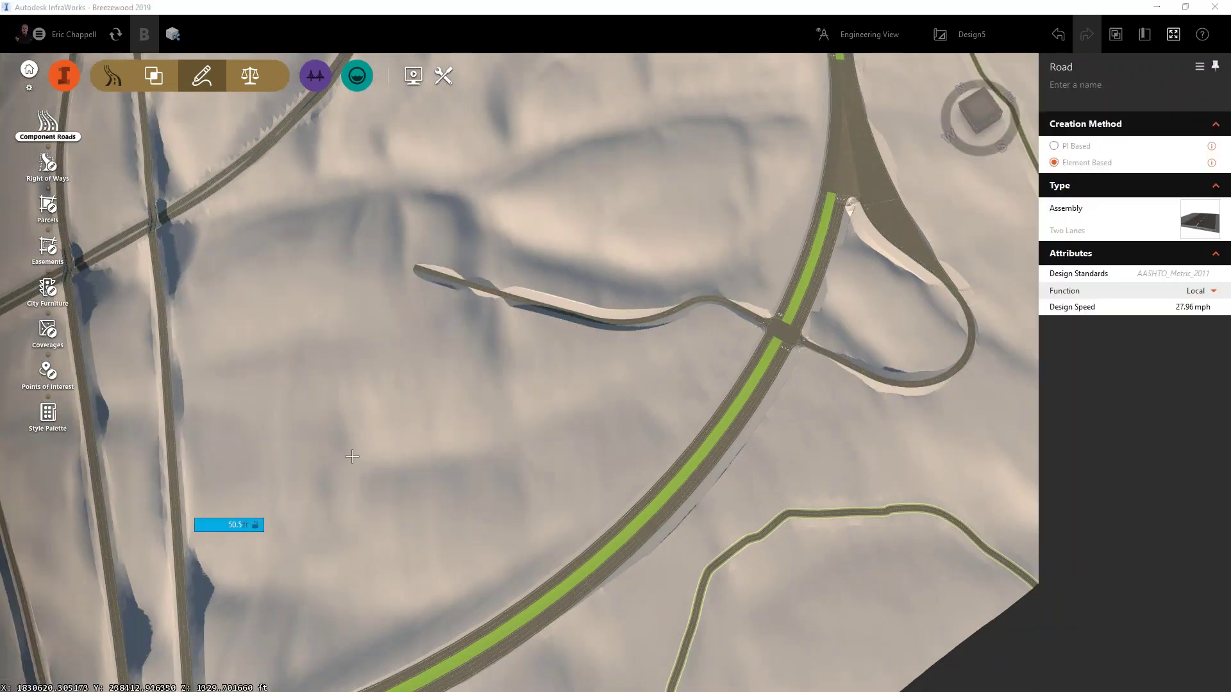
{"action": "left_click", "coordinate": [225, 524]}
{"action": "double_click", "coordinate": [526, 374]}
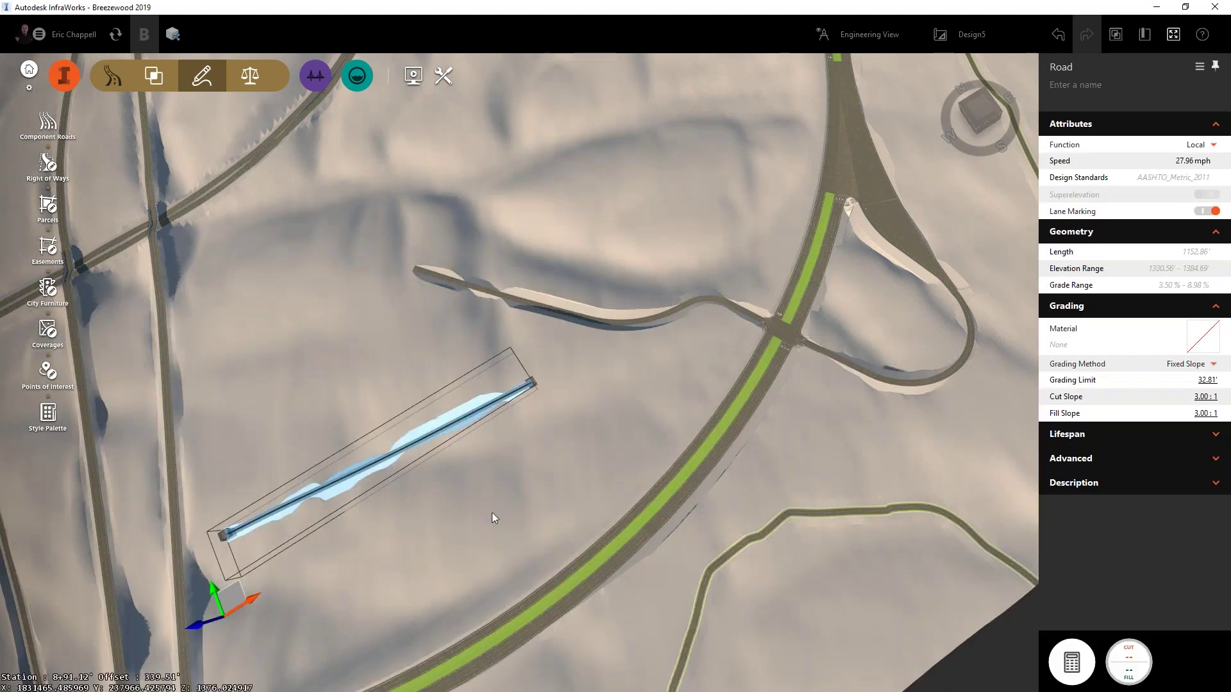
{"action": "left_click", "coordinate": [486, 505]}
- Draw a second straight component road about 604 ft long that ends on the middle of the separate straight road, forming a T intersection
{"action": "left_click_drag", "start_coordinate": [483, 499], "coordinate": [572, 338]}
{"action": "left_click", "coordinate": [48, 122]}
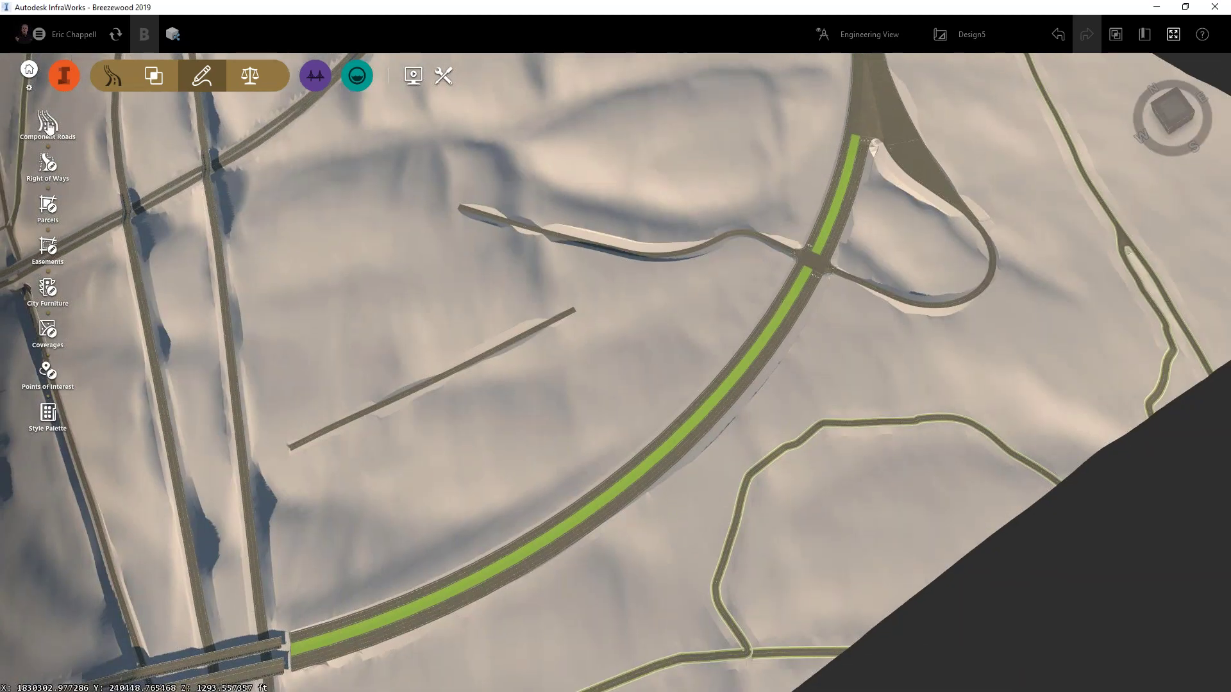
{"action": "left_click", "coordinate": [378, 519]}
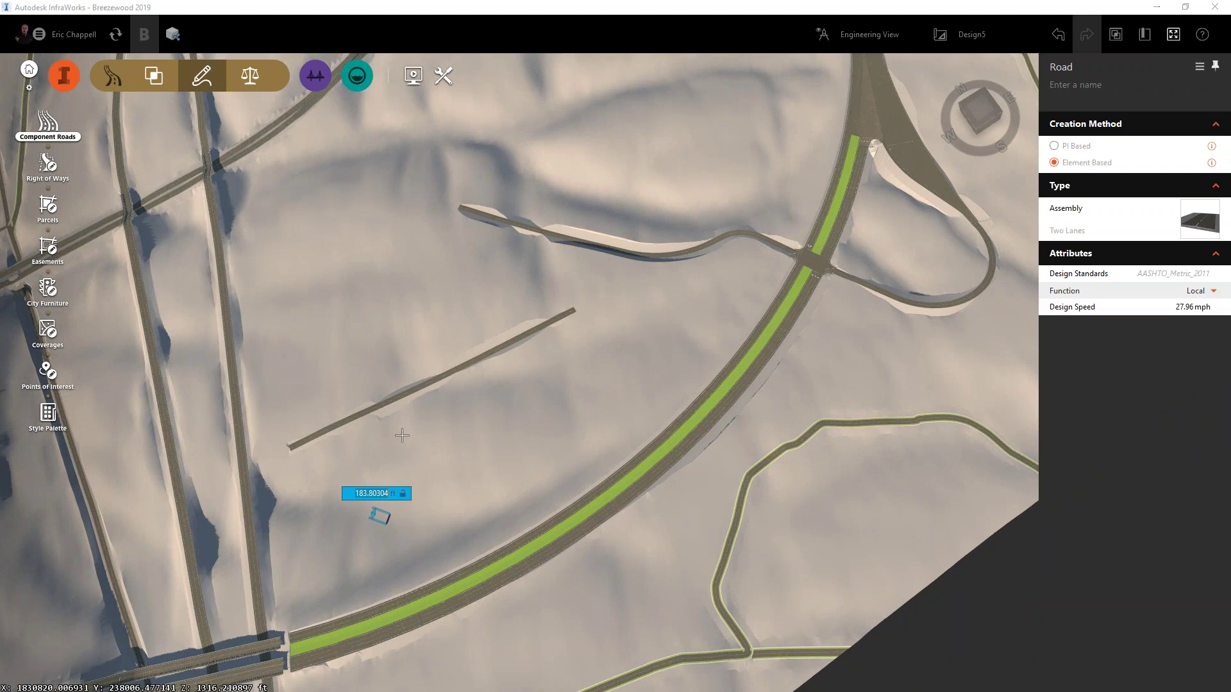
{"action": "scroll", "coordinate": [417, 414], "scroll_direction": "up", "scroll_amount": 4}
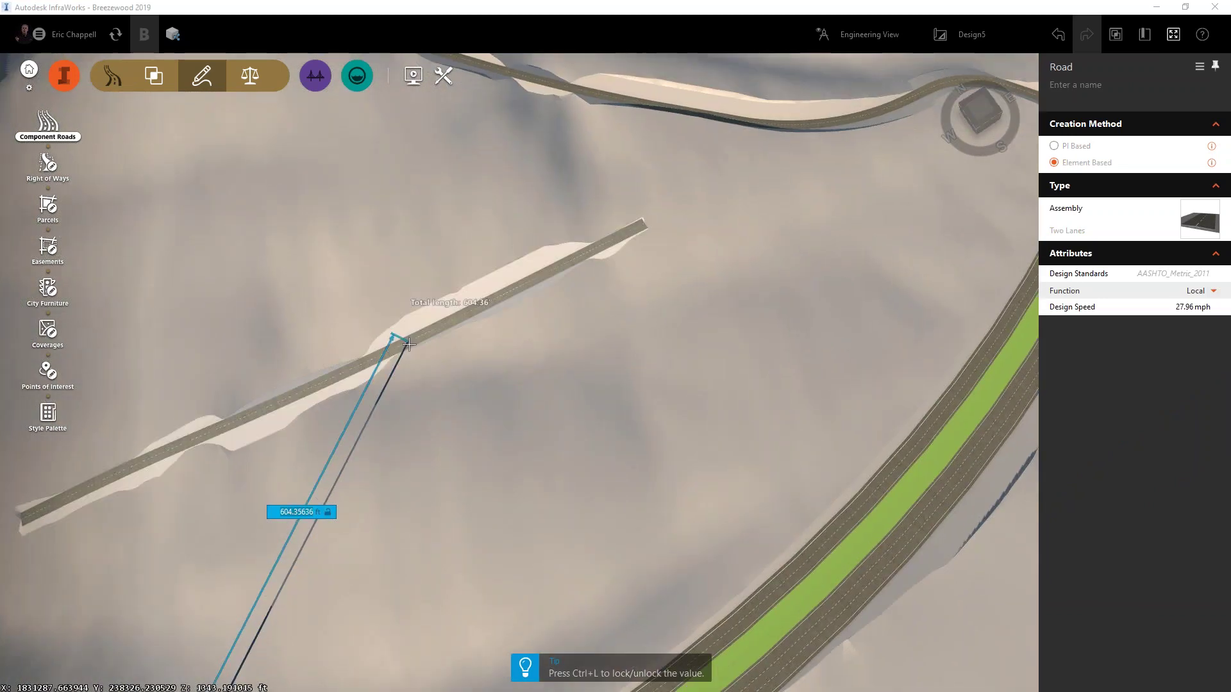
{"action": "double_click", "coordinate": [407, 343]}
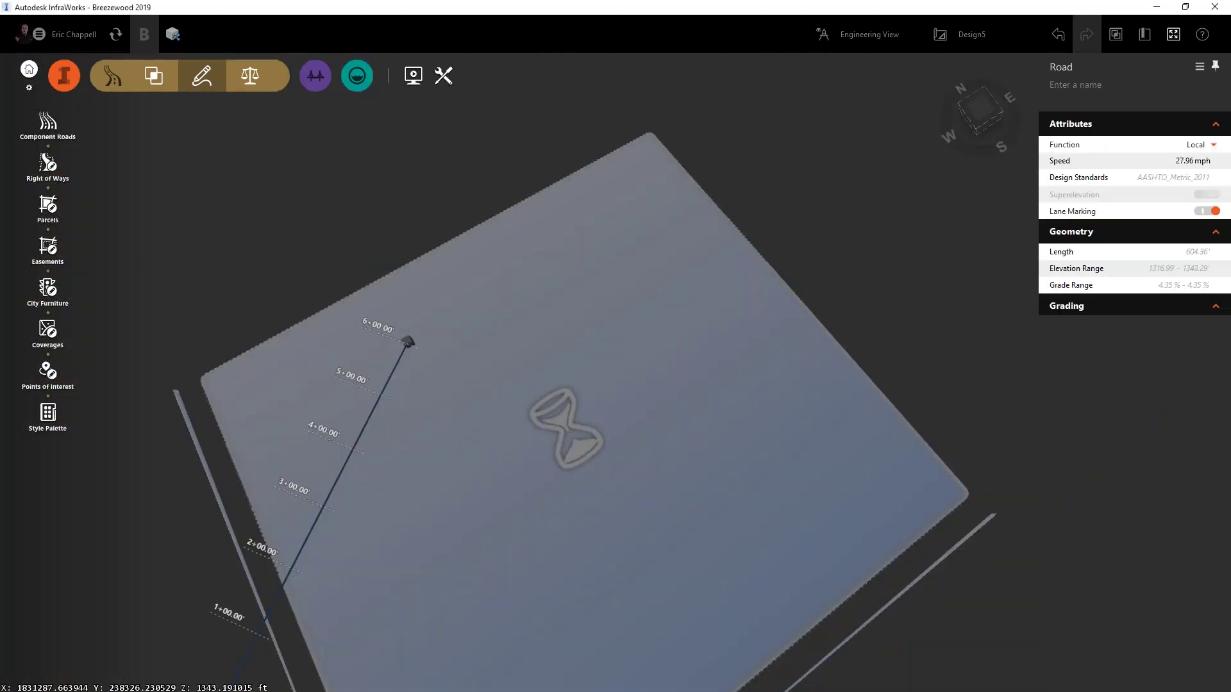
- Delete the branch road's lane on the side away from the turnpike, leaving it one lane wide
{"action": "scroll", "coordinate": [378, 444], "scroll_direction": "up", "scroll_amount": 3}
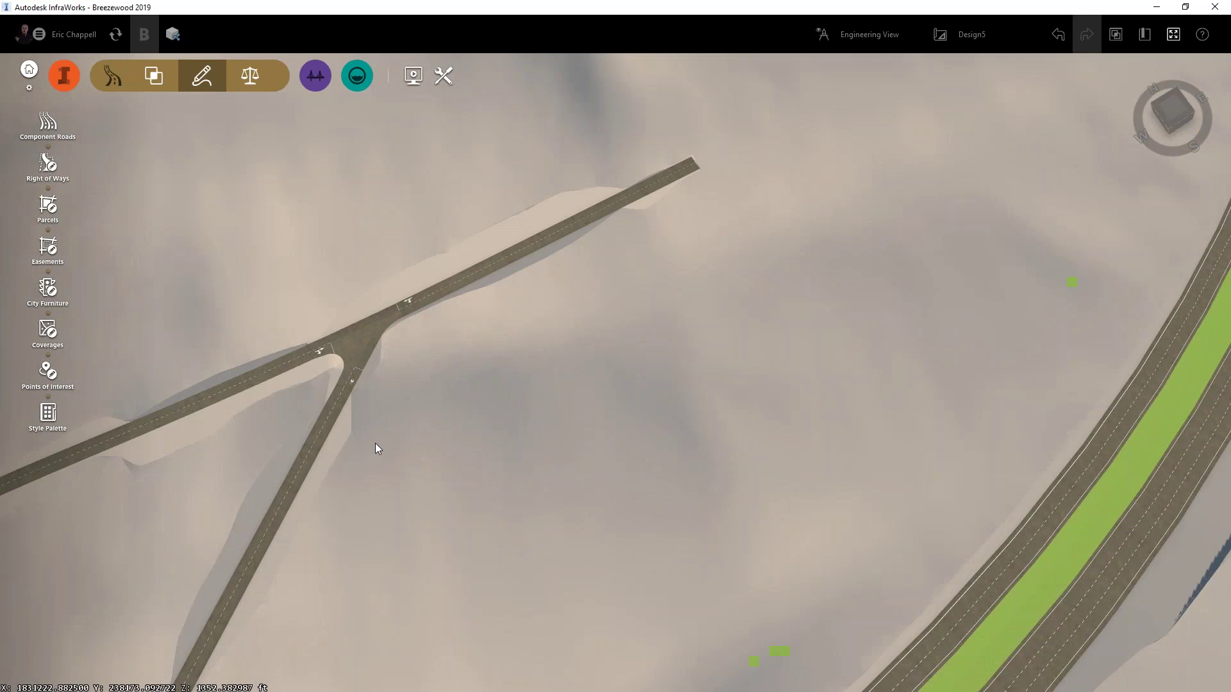
{"action": "middle_click_drag", "start_coordinate": [529, 360], "coordinate": [582, 310]}
{"action": "left_click", "coordinate": [395, 400]}
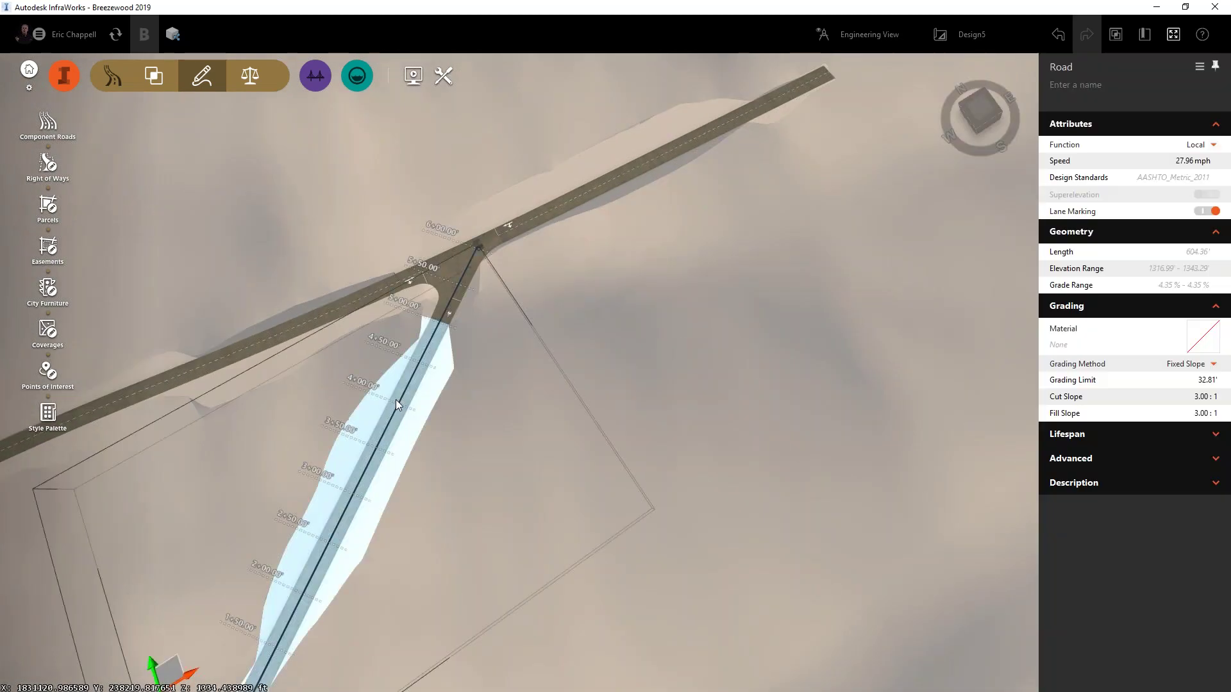
{"action": "left_click", "coordinate": [396, 400]}
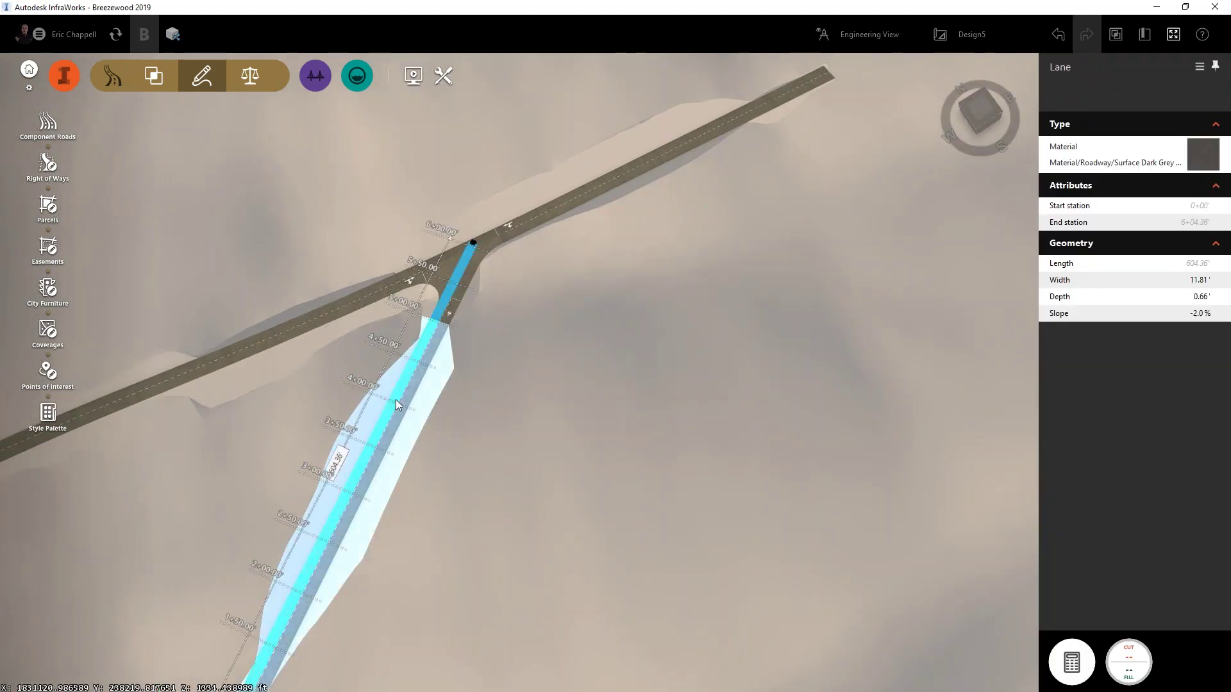
{"action": "left_click", "coordinate": [395, 398]}
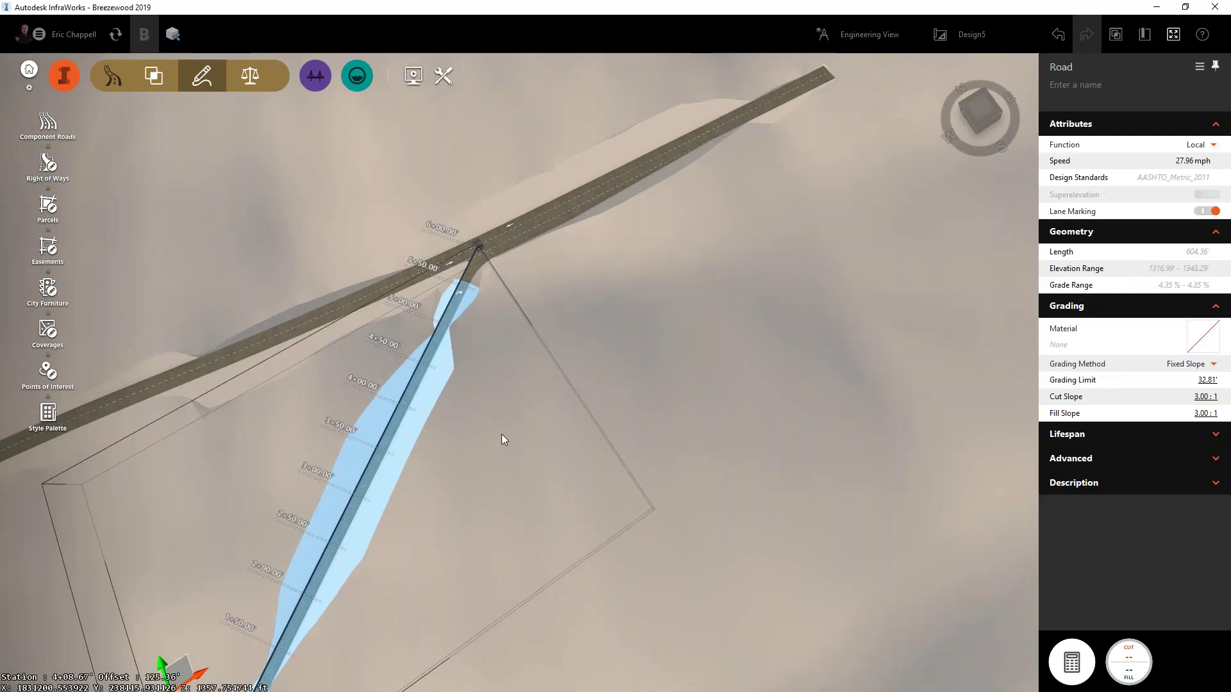
{"action": "left_click", "coordinate": [607, 333]}
- Swing the free end of the one-lane branch road toward the turnpike, making it about 437 ft long, and inspect the intersection close up
{"action": "scroll", "coordinate": [603, 334], "scroll_direction": "down", "scroll_amount": 4}
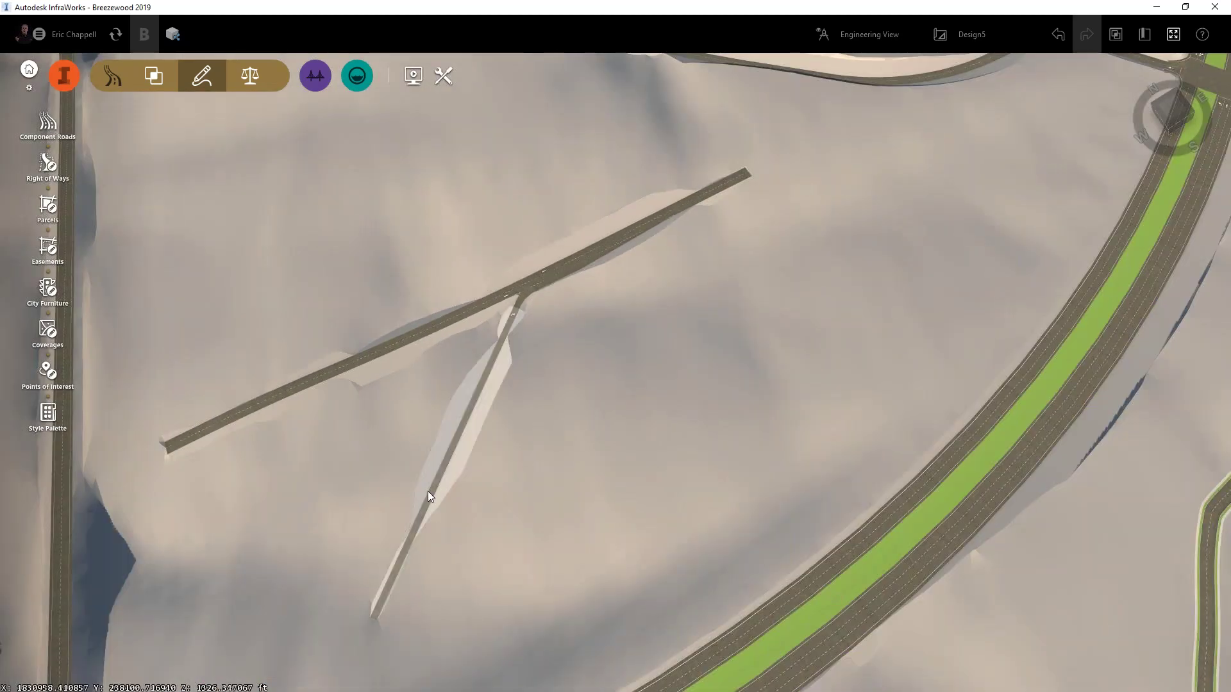
{"action": "left_click", "coordinate": [437, 482]}
{"action": "left_click_drag", "start_coordinate": [373, 616], "coordinate": [630, 499]}
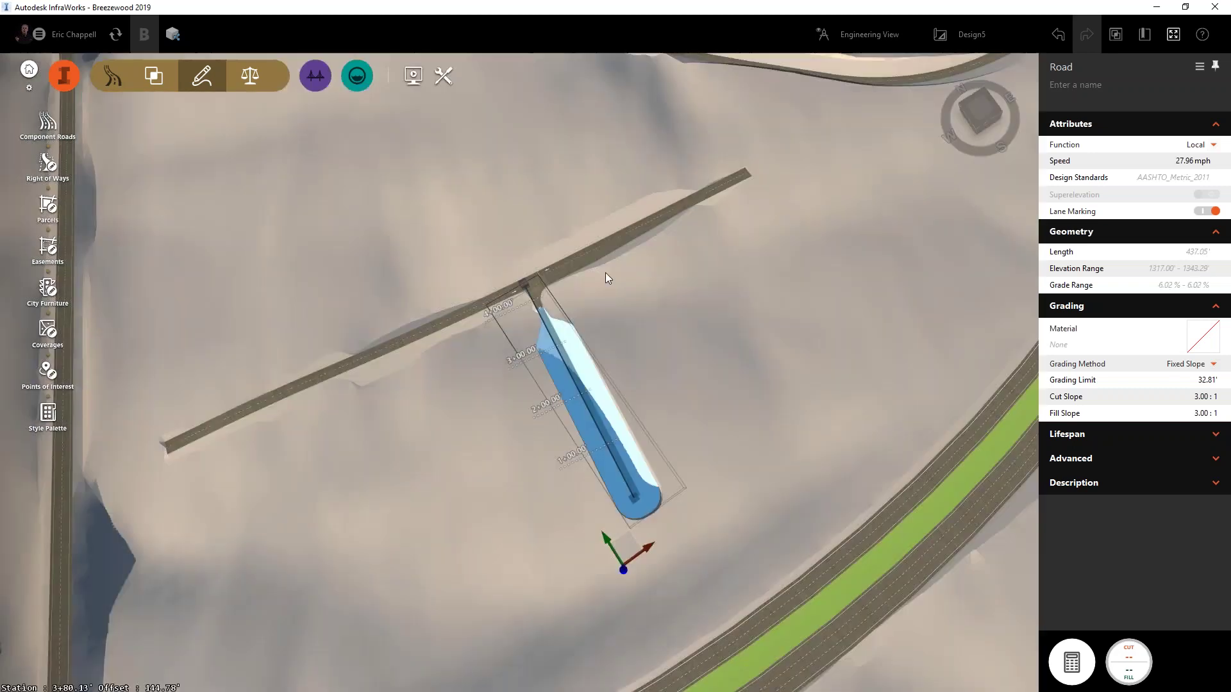
{"action": "left_click", "coordinate": [605, 272]}
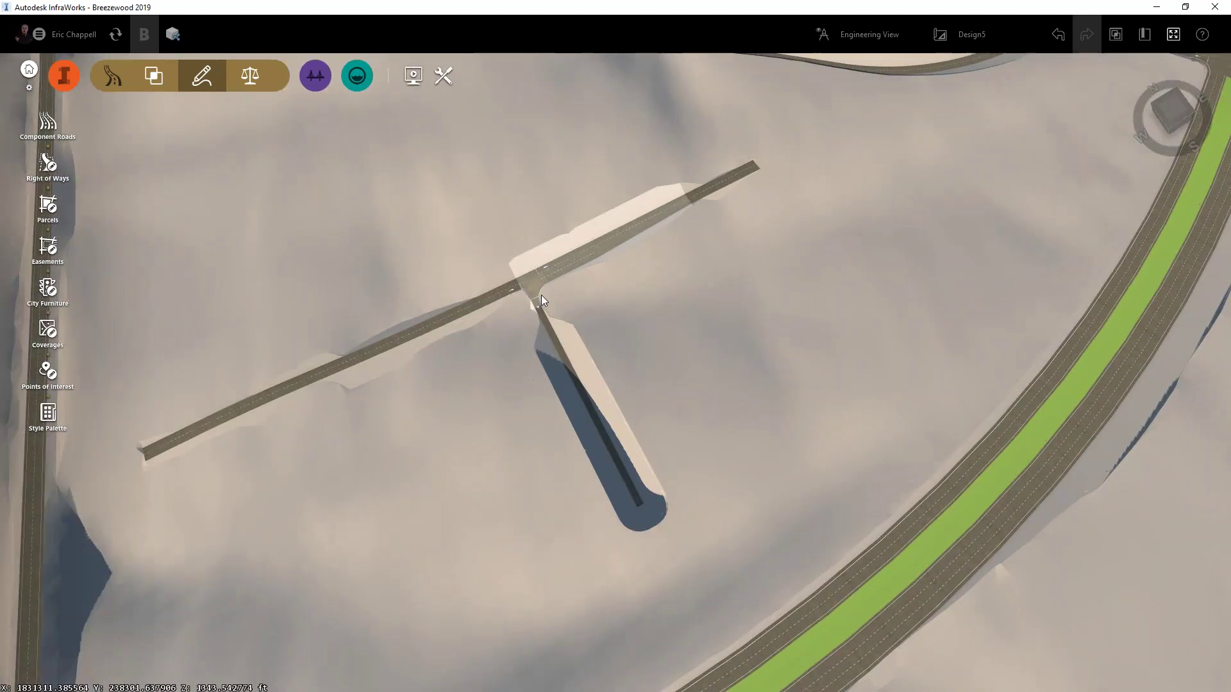
{"action": "scroll", "coordinate": [520, 244], "scroll_direction": "up", "scroll_amount": 6}
{"action": "scroll", "coordinate": [527, 348], "scroll_direction": "up", "scroll_amount": 6}
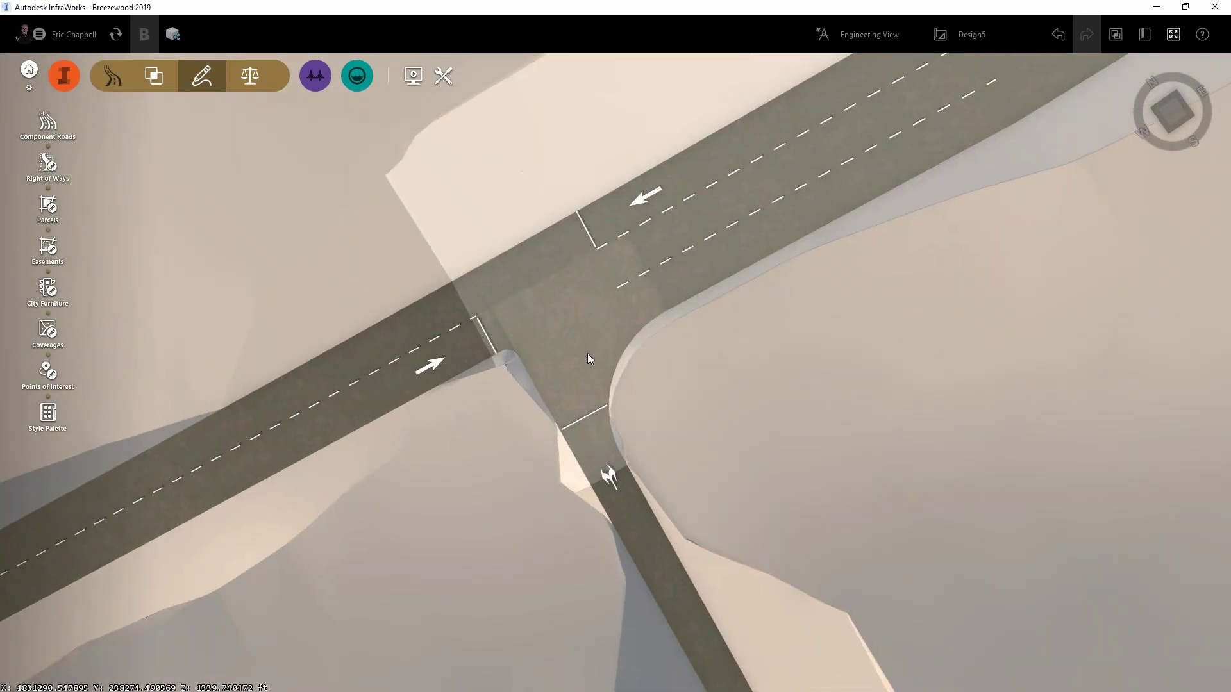
- Swing the free end of the one-lane branch road so it meets the straight road at a sharp angle, about 435 ft long
{"action": "scroll", "coordinate": [552, 357], "scroll_direction": "up", "scroll_amount": 3}
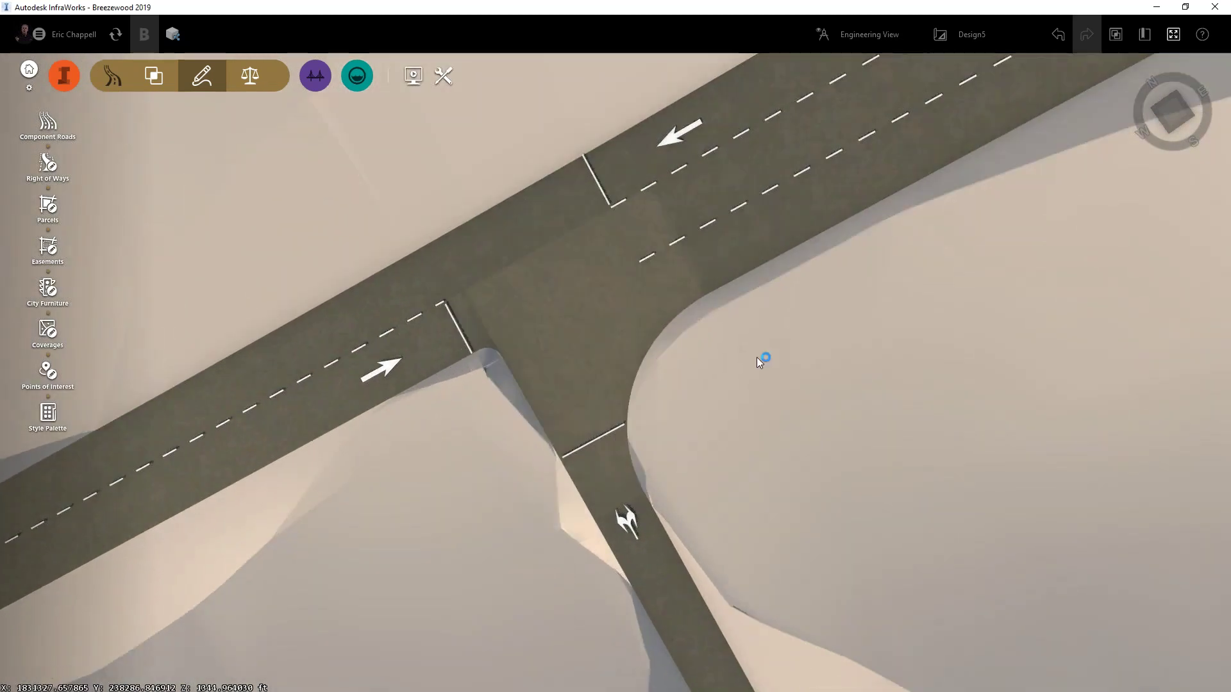
{"action": "scroll", "coordinate": [748, 384], "scroll_direction": "down", "scroll_amount": 2}
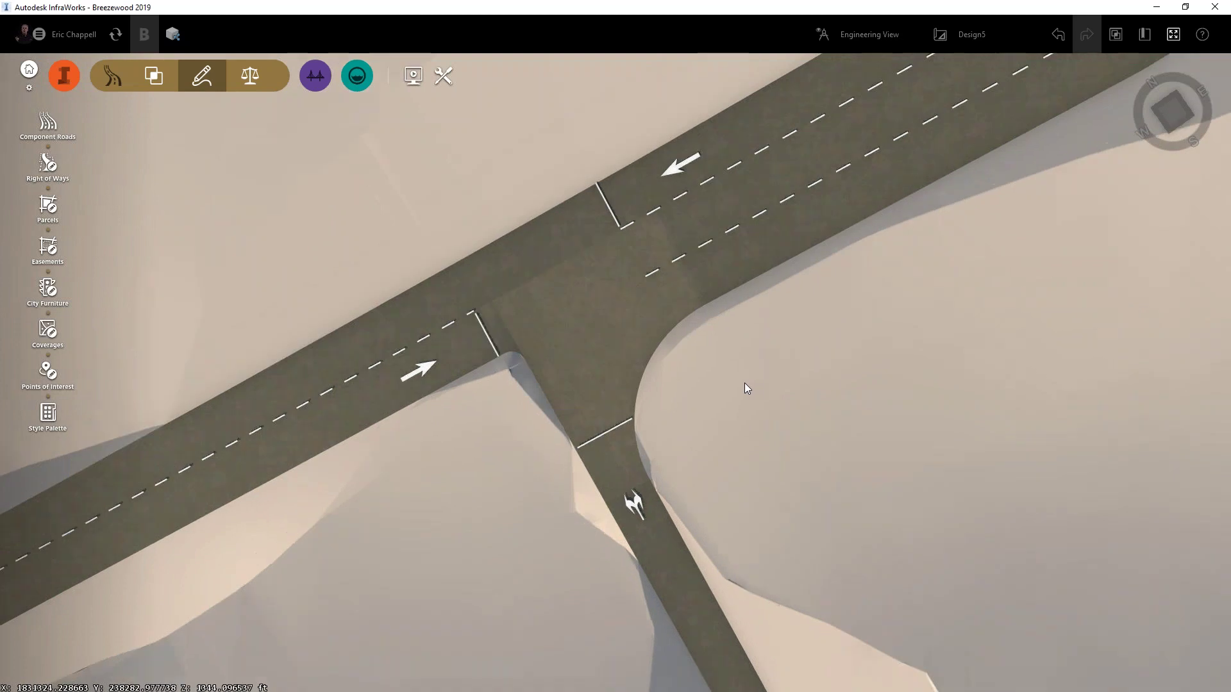
{"action": "scroll", "coordinate": [744, 381], "scroll_direction": "down", "scroll_amount": 2}
{"action": "scroll", "coordinate": [727, 404], "scroll_direction": "down", "scroll_amount": 4}
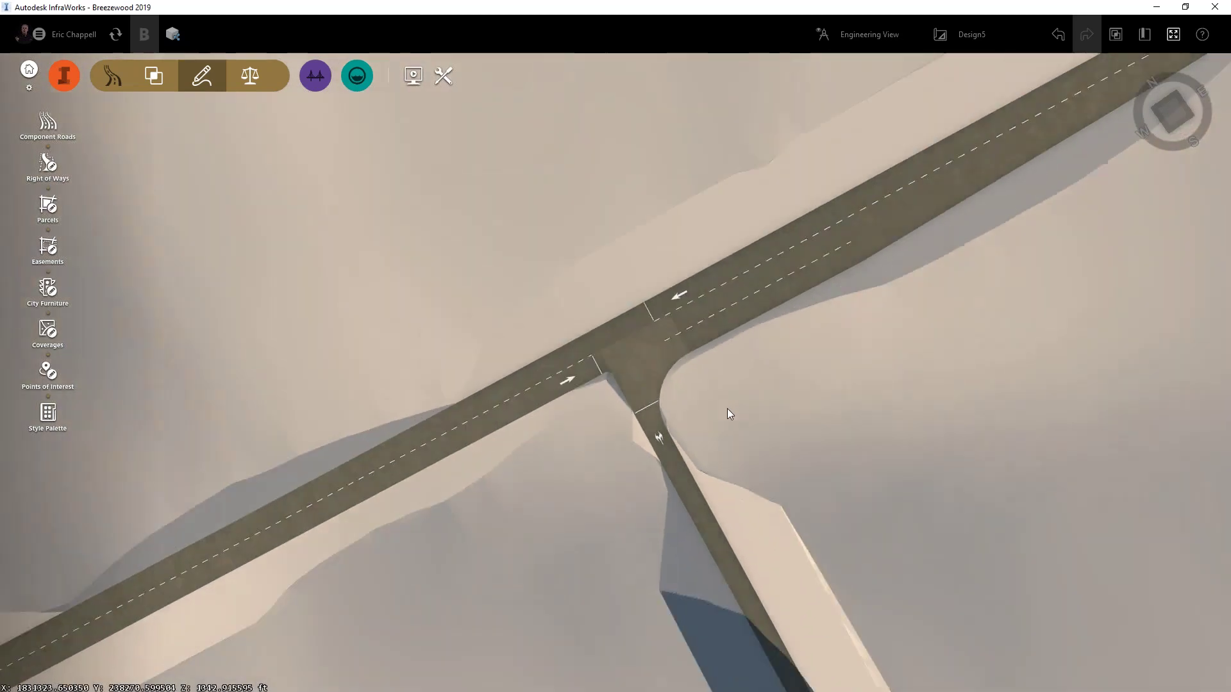
{"action": "scroll", "coordinate": [717, 417], "scroll_direction": "down", "scroll_amount": 4}
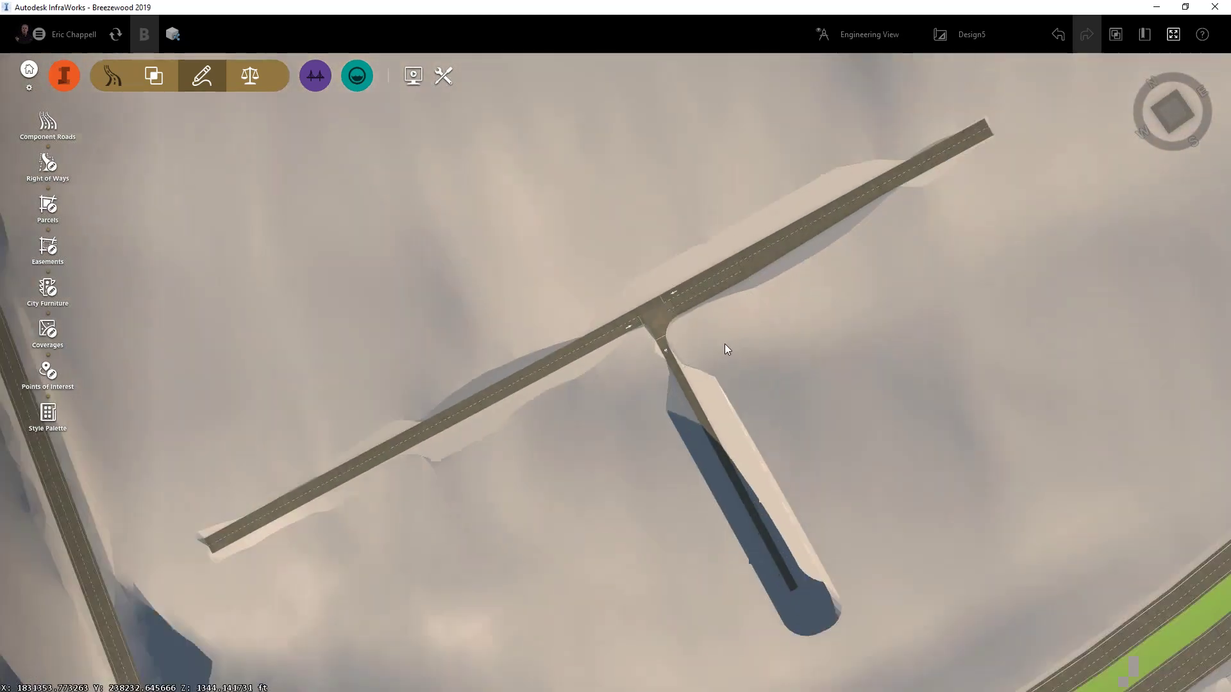
{"action": "scroll", "coordinate": [724, 349], "scroll_direction": "down", "scroll_amount": 3}
{"action": "left_click", "coordinate": [715, 427]}
{"action": "left_click_drag", "start_coordinate": [698, 501], "coordinate": [506, 491]}
{"action": "key", "text": "Escape"}
- Examine the sharp-angled intersection close up and inspect the properties of its curbside widening zone
{"action": "scroll", "coordinate": [640, 283], "scroll_direction": "up", "scroll_amount": 5}
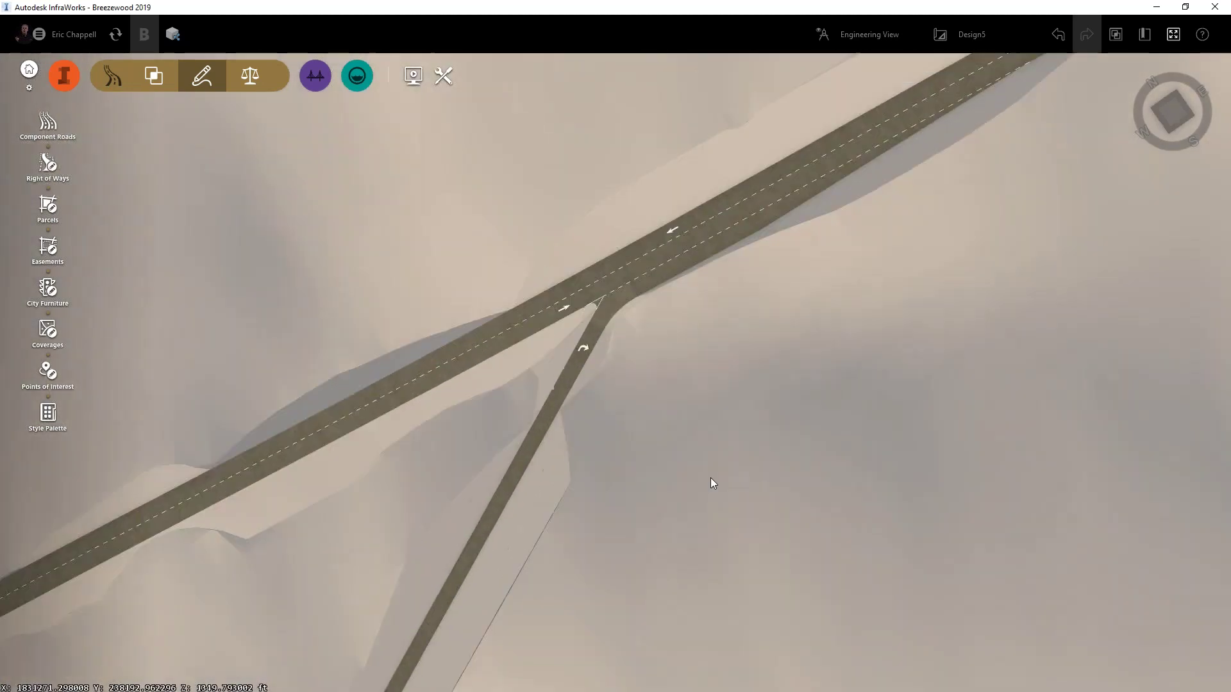
{"action": "scroll", "coordinate": [683, 362], "scroll_direction": "up", "scroll_amount": 2}
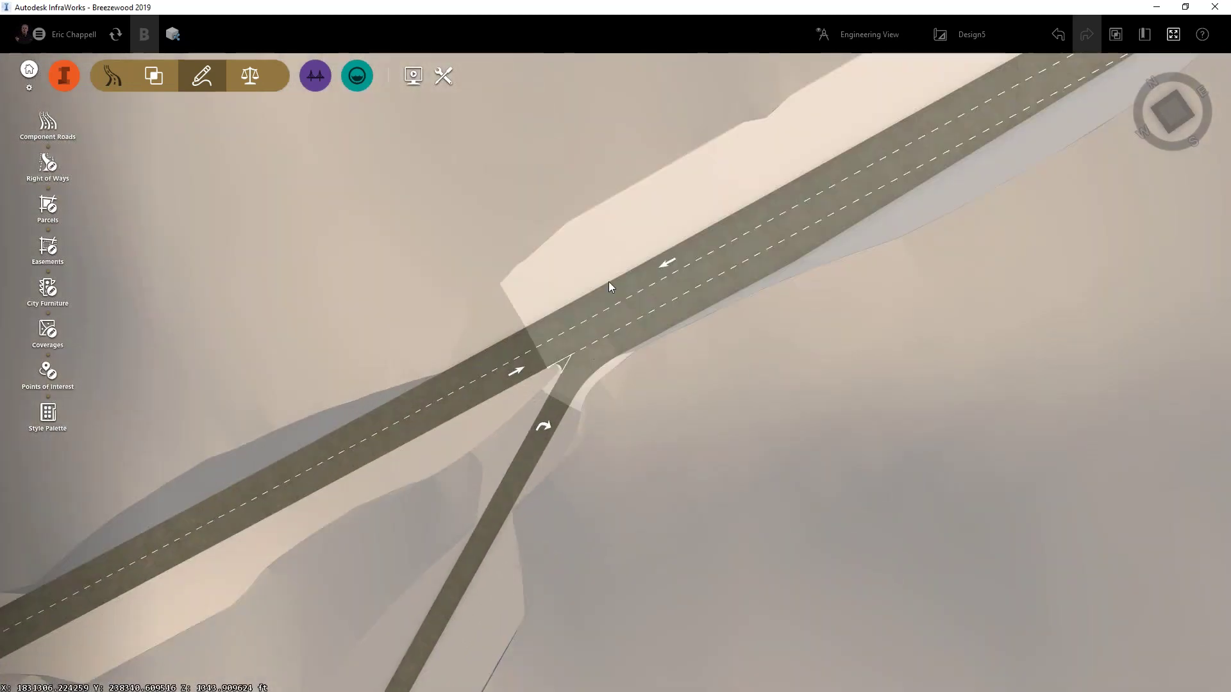
{"action": "left_click", "coordinate": [734, 287]}
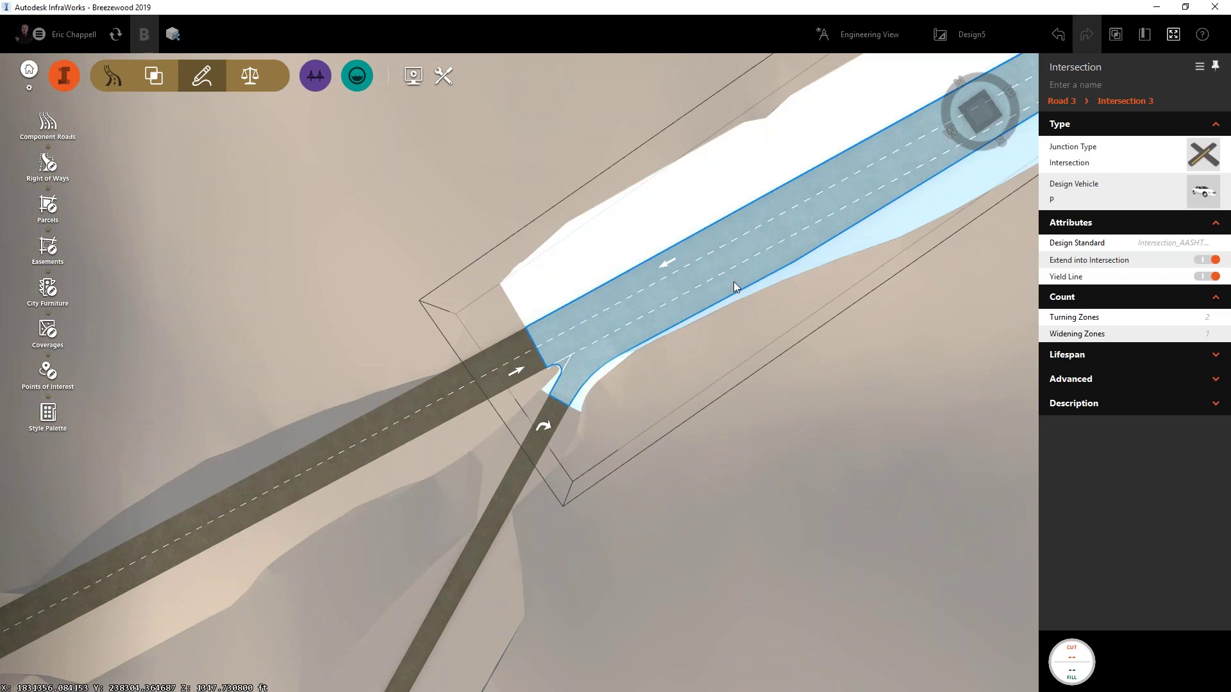
{"action": "scroll", "coordinate": [687, 373], "scroll_direction": "down", "scroll_amount": 2}
{"action": "middle_click_drag", "start_coordinate": [784, 357], "coordinate": [455, 509]}
{"action": "left_click", "coordinate": [529, 397]}
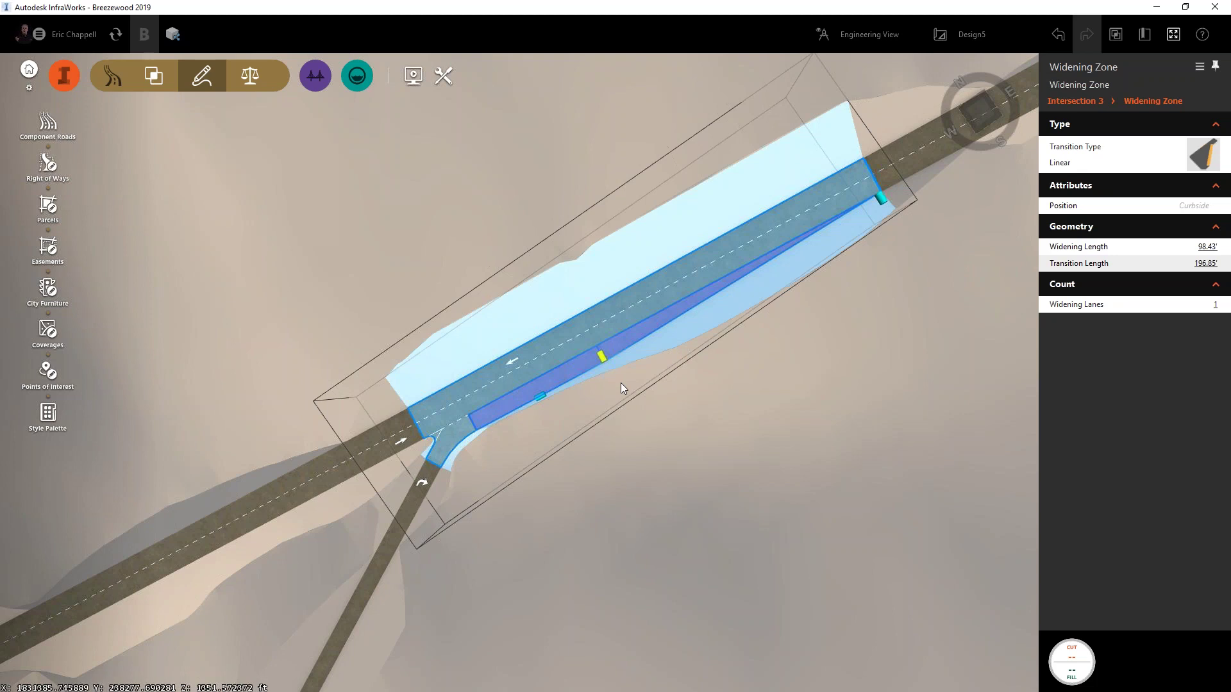
{"action": "left_click", "coordinate": [619, 419]}
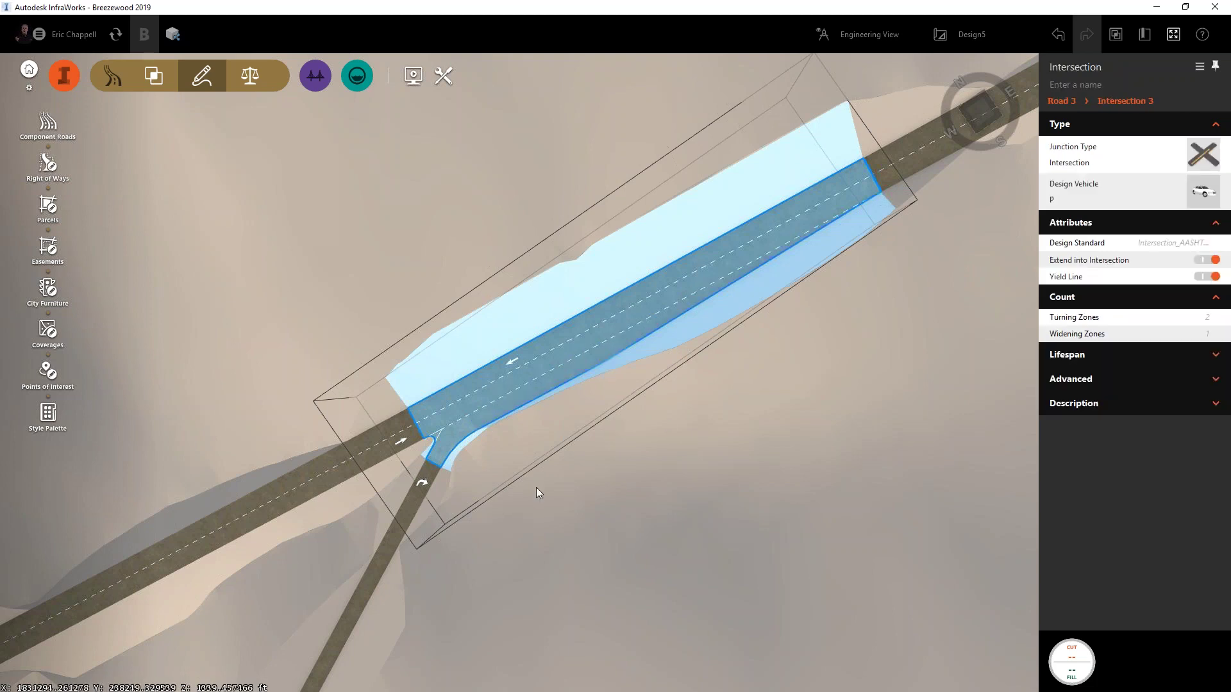
{"action": "scroll", "coordinate": [534, 484], "scroll_direction": "down", "scroll_amount": 1}
{"action": "left_click", "coordinate": [531, 477]}
- Inspect the one-lane branch road's alignment and the point where it ends on the straight road
{"action": "scroll", "coordinate": [539, 484], "scroll_direction": "down", "scroll_amount": 6}
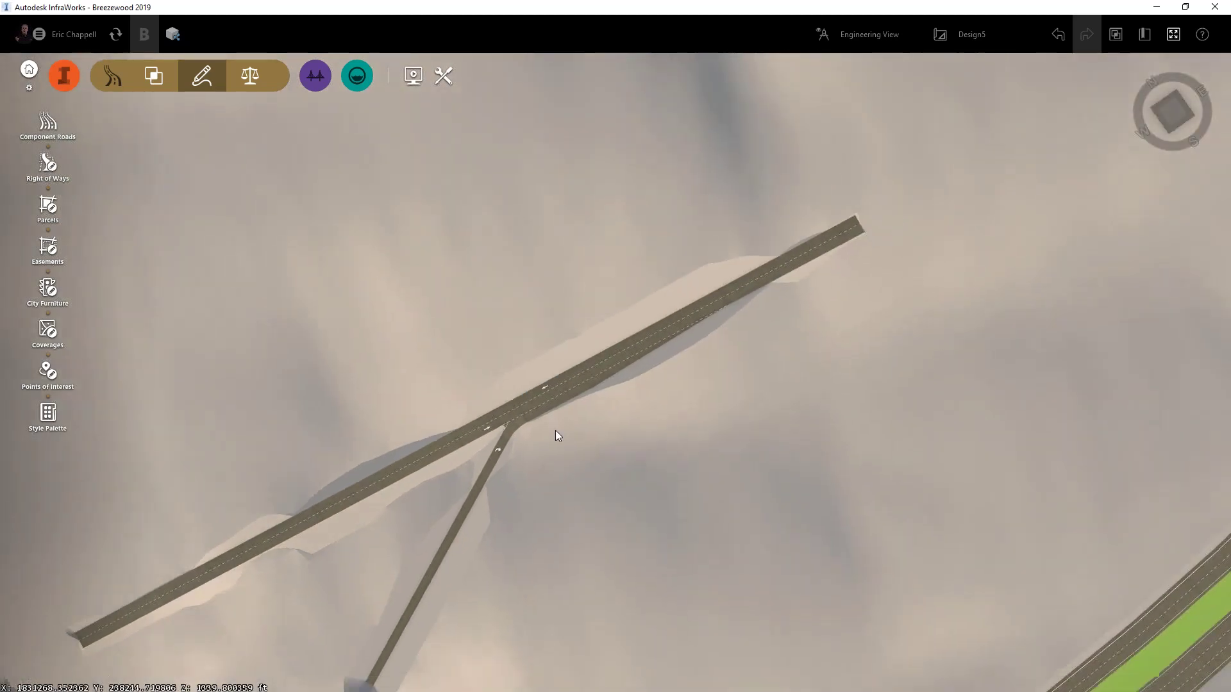
{"action": "left_click", "coordinate": [451, 528]}
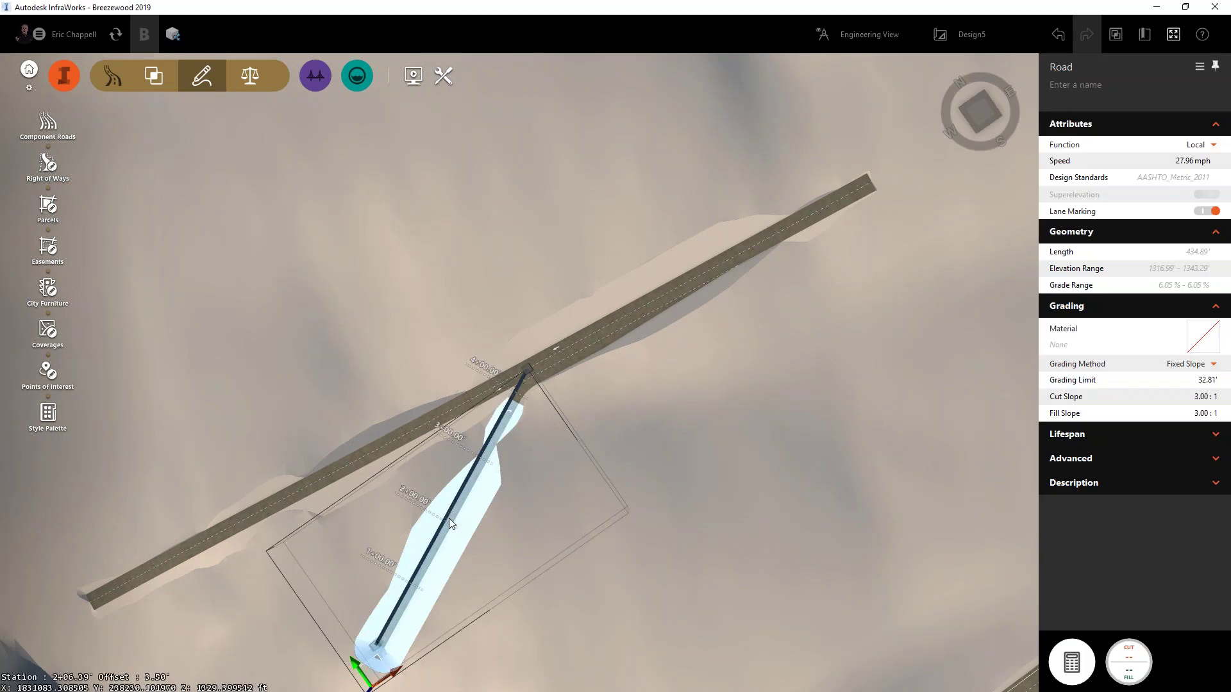
{"action": "scroll", "coordinate": [520, 386], "scroll_direction": "up", "scroll_amount": 2}
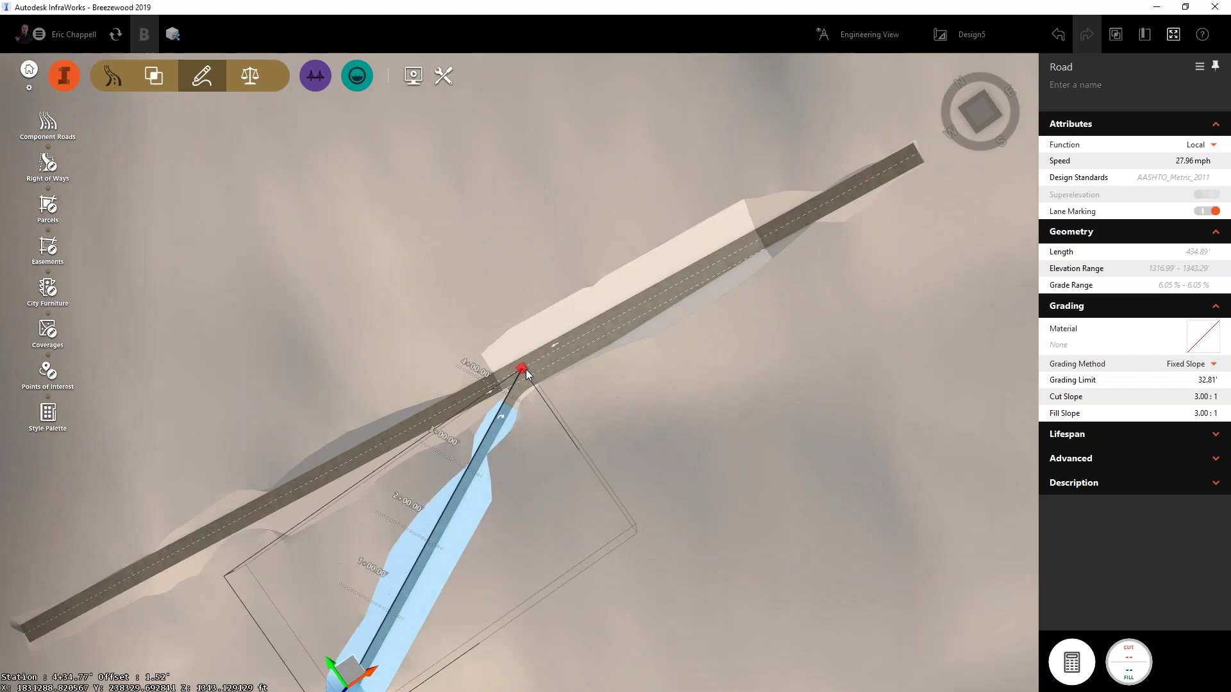
{"action": "scroll", "coordinate": [518, 386], "scroll_direction": "down", "scroll_amount": 3}
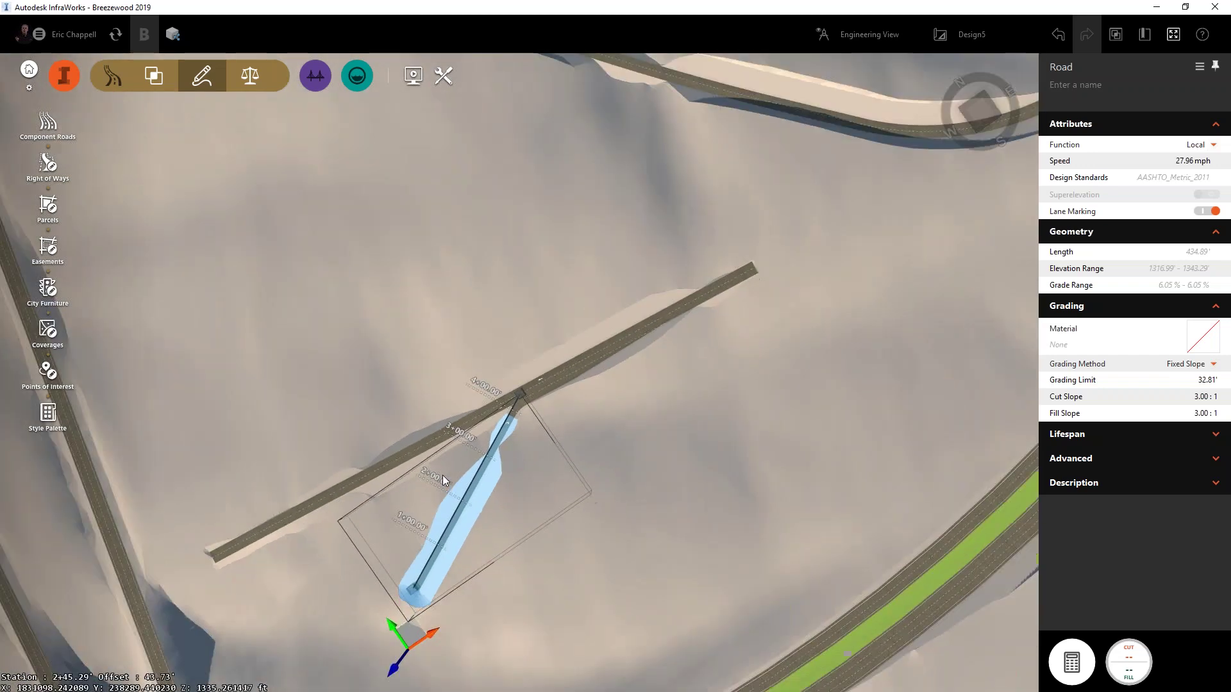
{"action": "scroll", "coordinate": [428, 466], "scroll_direction": "down", "scroll_amount": 5}
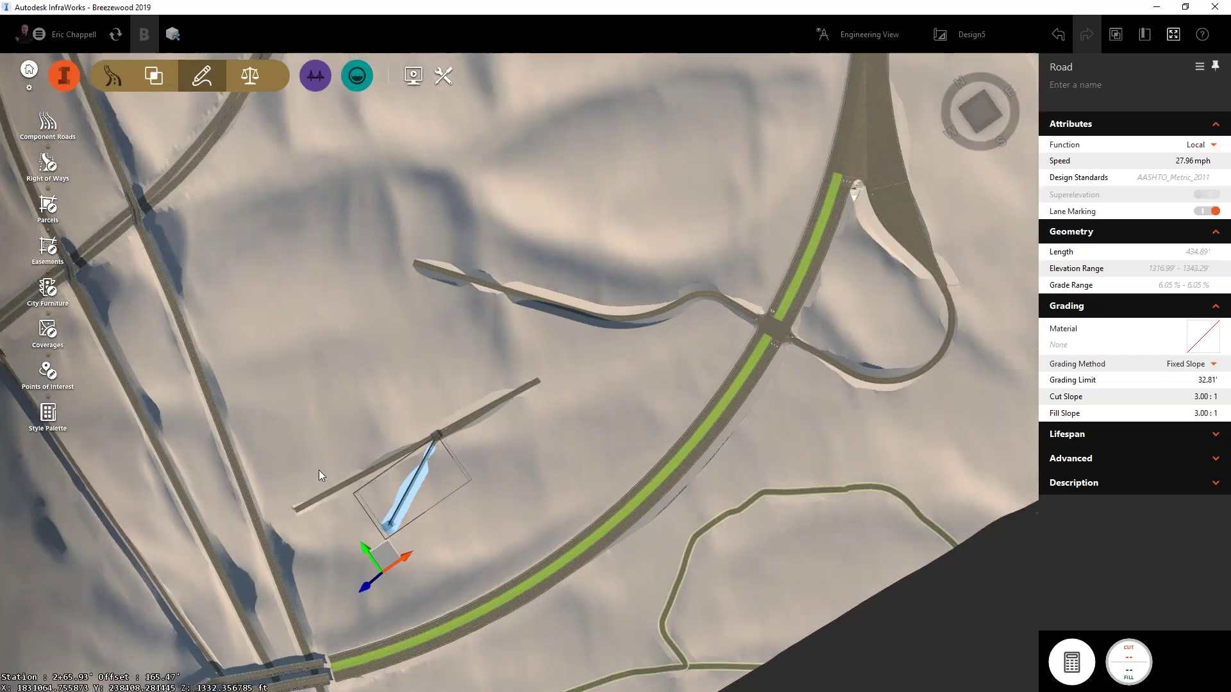
{"action": "middle_click_drag", "start_coordinate": [435, 434], "coordinate": [318, 470]}
{"action": "key", "text": "Escape"}
- Examine the loop ramp and the oversized paved area where it merges with the turnpike
{"action": "middle_click_drag", "start_coordinate": [551, 431], "coordinate": [452, 468]}
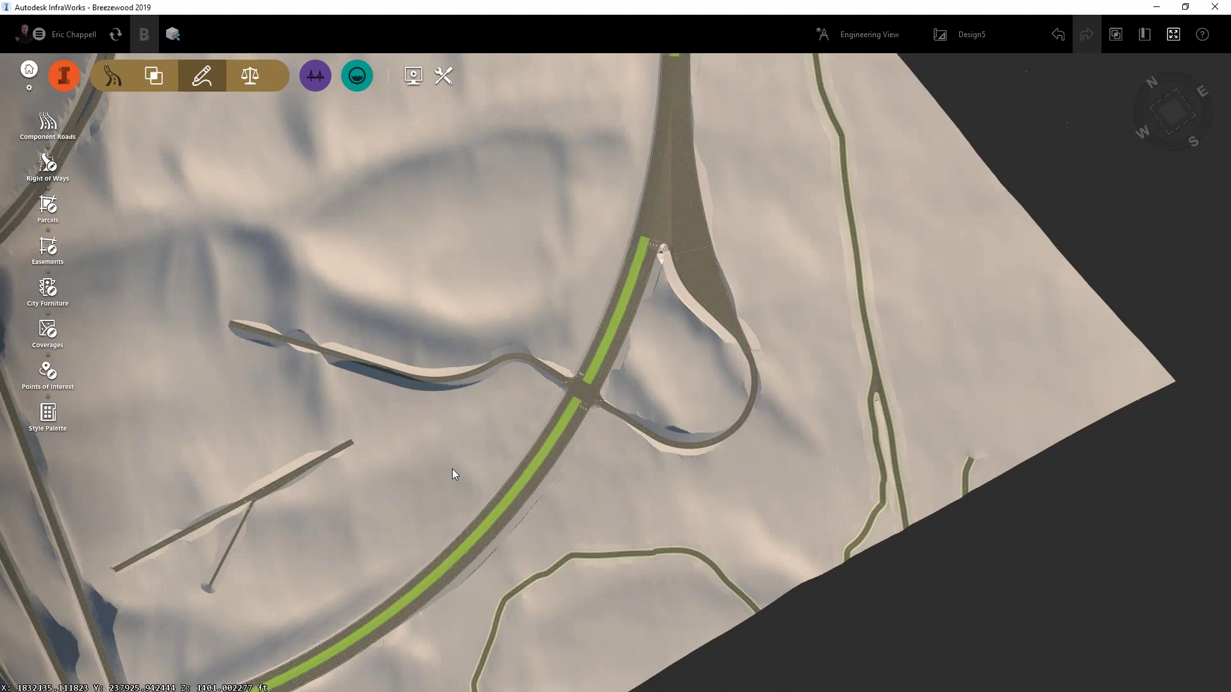
{"action": "middle_click_drag", "start_coordinate": [660, 337], "coordinate": [523, 476]}
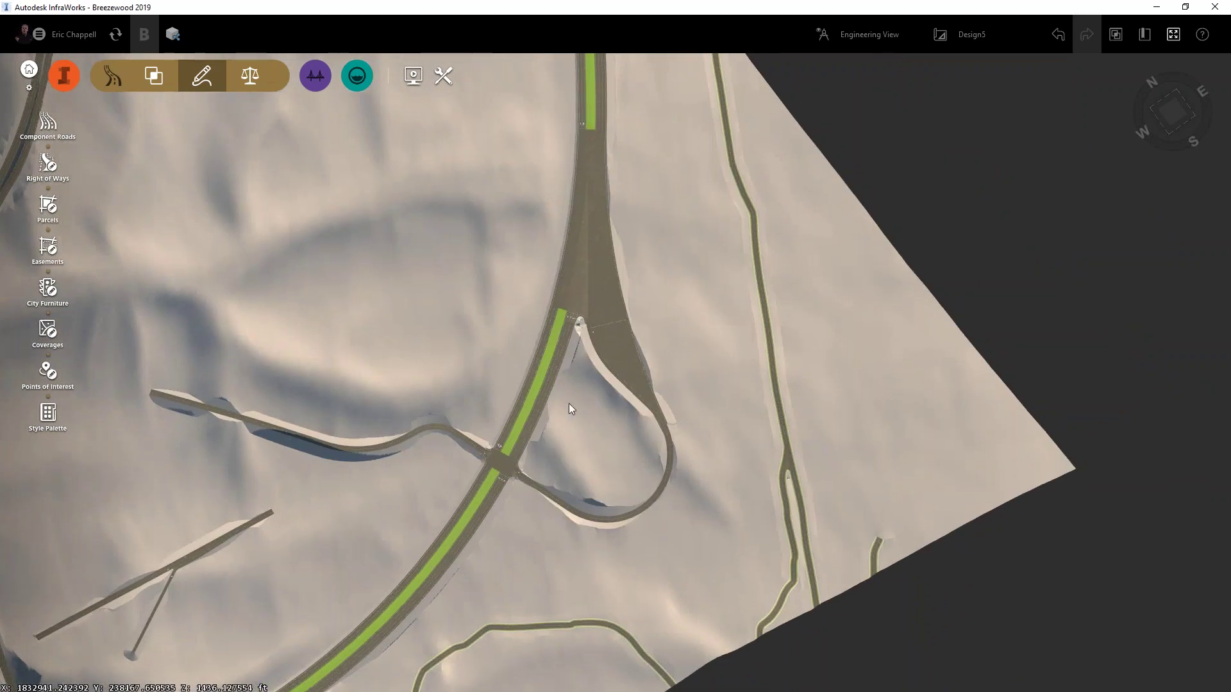
{"action": "scroll", "coordinate": [609, 441], "scroll_direction": "up", "scroll_amount": 3}
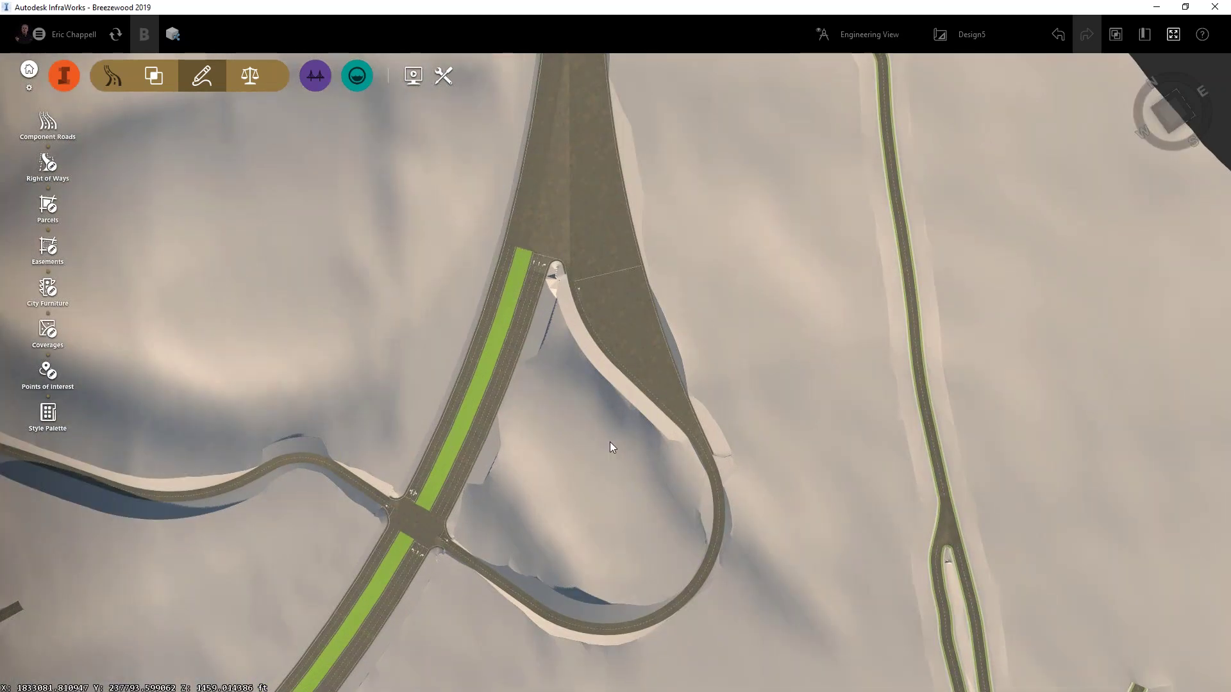
{"action": "left_click", "coordinate": [708, 472]}
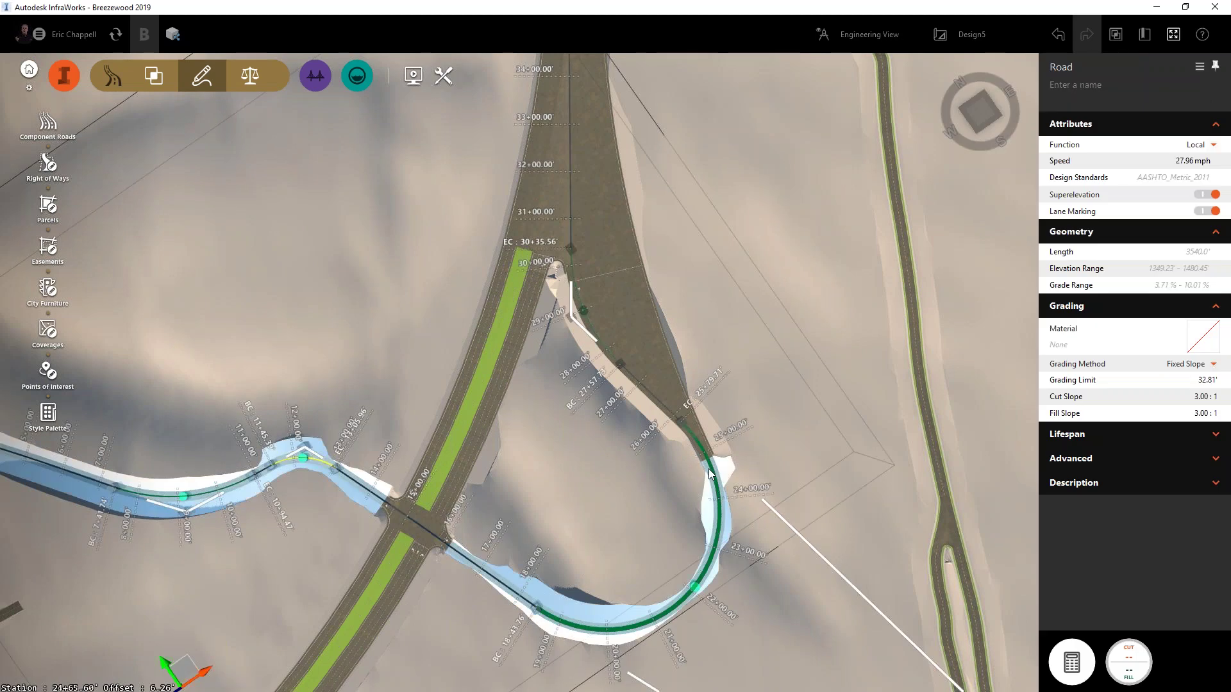
{"action": "left_click", "coordinate": [709, 473]}
{"action": "key", "text": "Escape"}
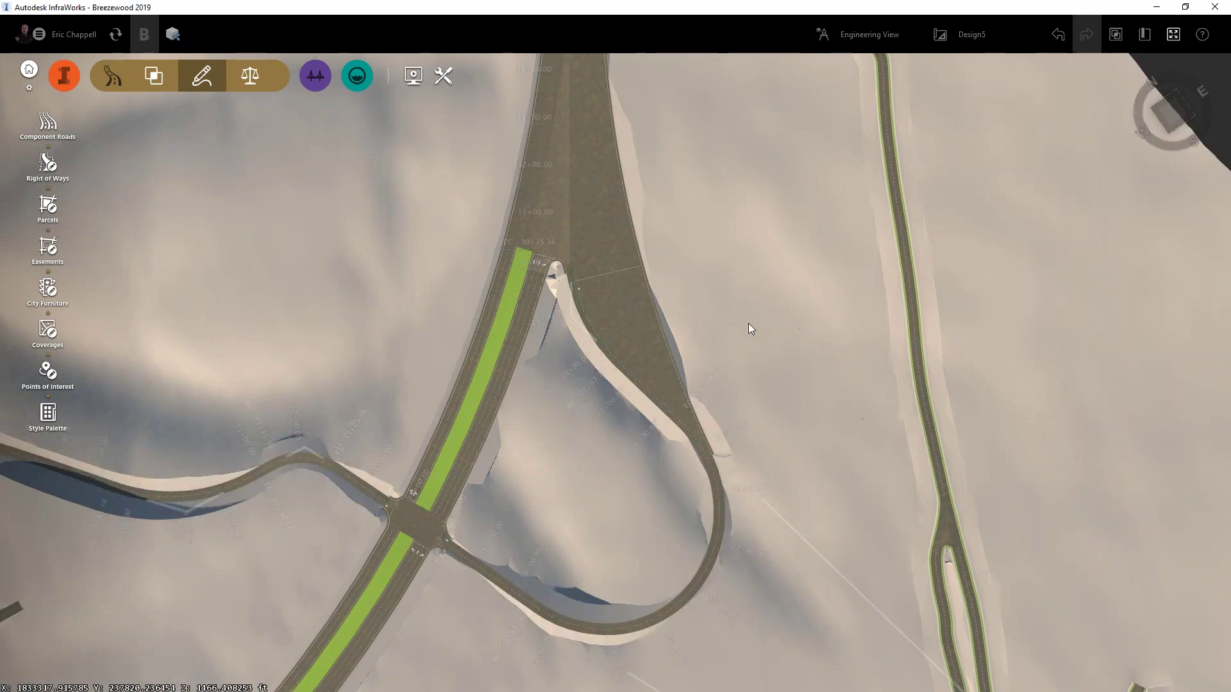
{"action": "middle_click_drag", "start_coordinate": [752, 322], "coordinate": [643, 594]}
{"action": "scroll", "coordinate": [644, 594], "scroll_direction": "down", "scroll_amount": 2}
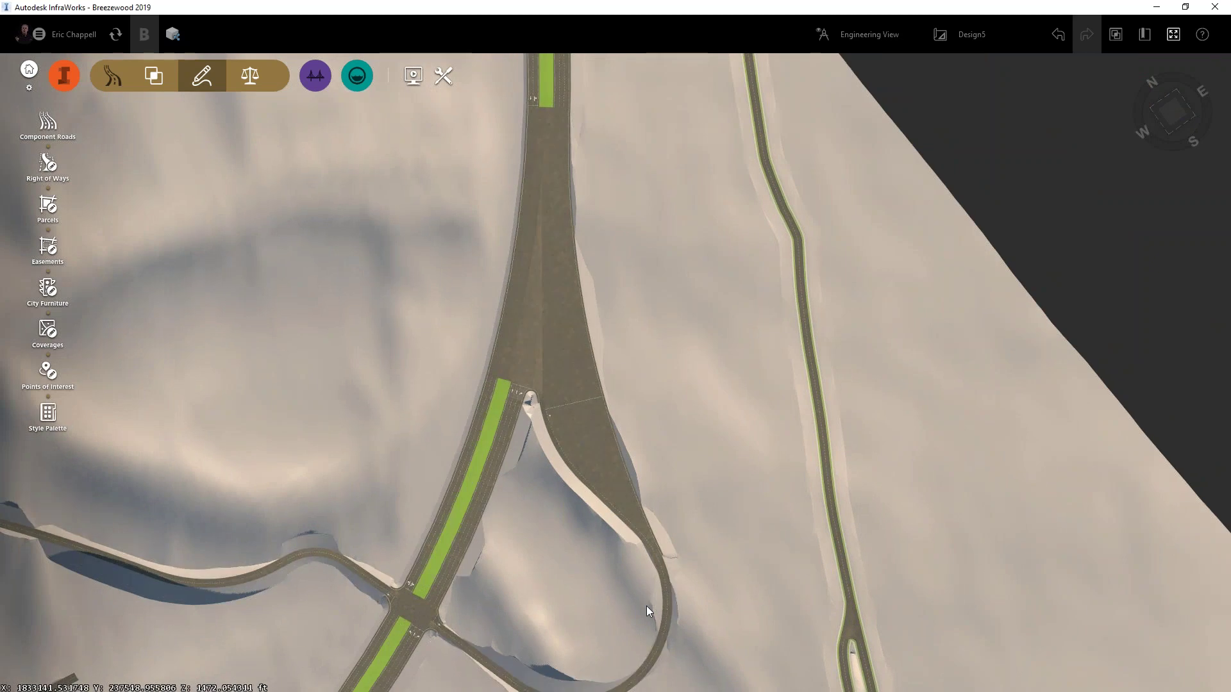
{"action": "middle_click_drag", "start_coordinate": [626, 488], "coordinate": [612, 425]}
{"action": "scroll", "coordinate": [646, 538], "scroll_direction": "up", "scroll_amount": 3}
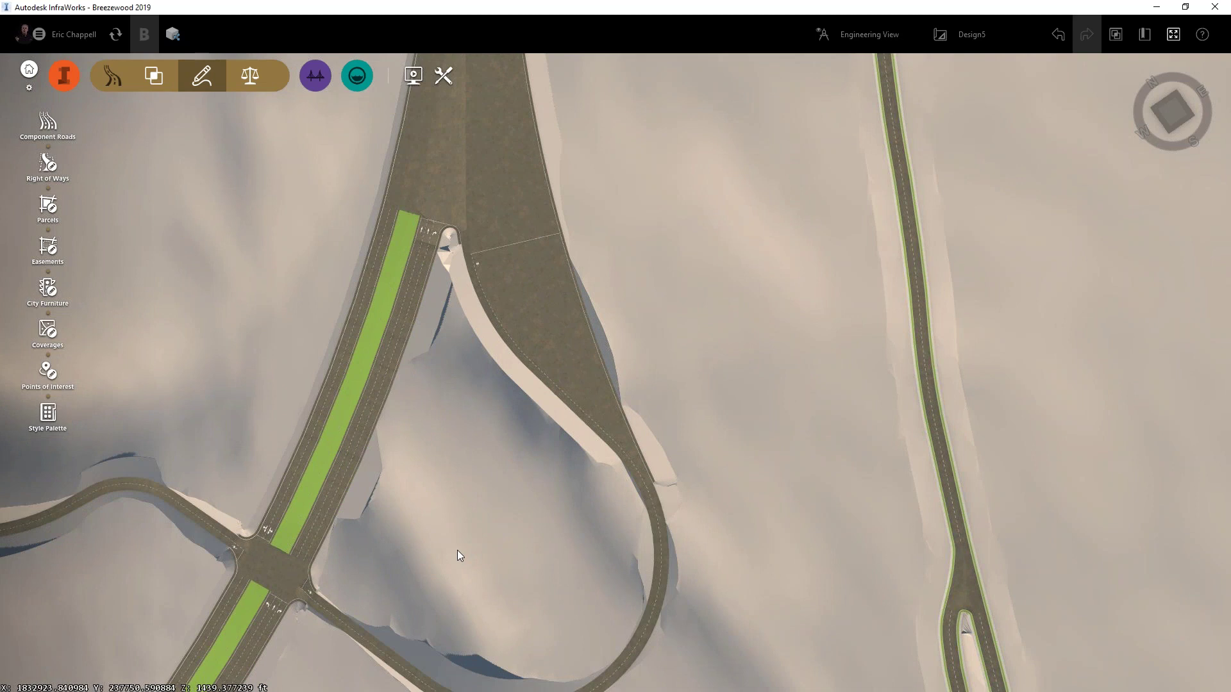
{"action": "scroll", "coordinate": [441, 539], "scroll_direction": "down", "scroll_amount": 3}
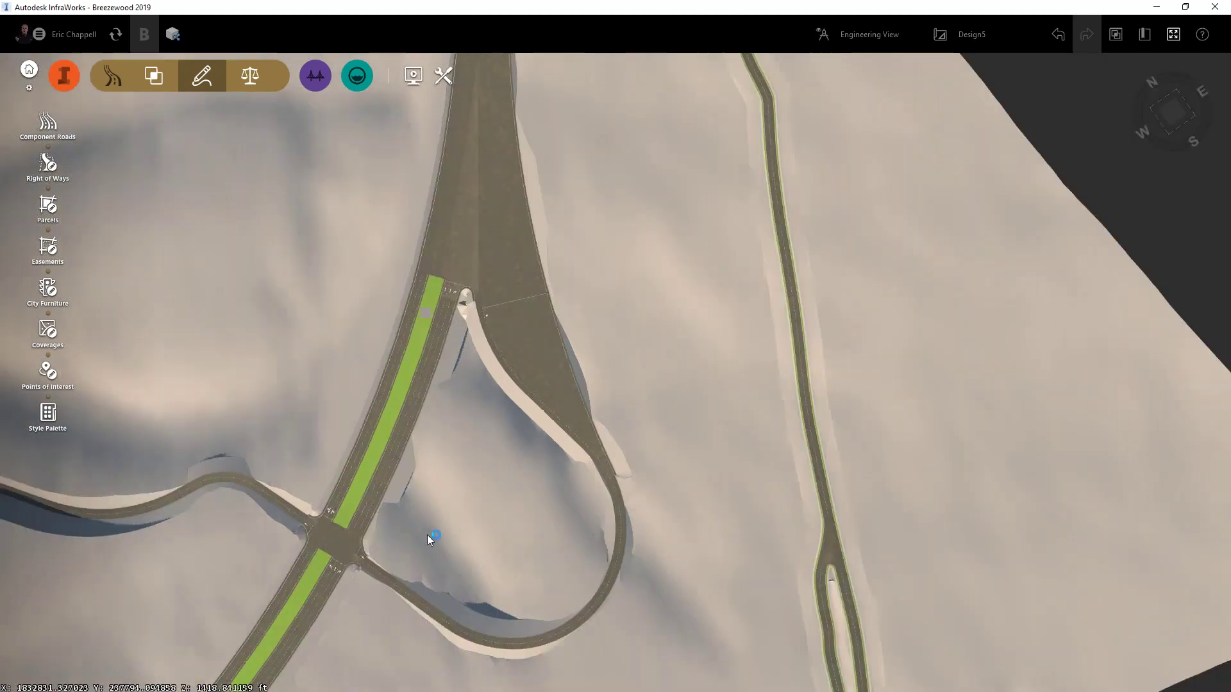
{"action": "middle_click_drag", "start_coordinate": [627, 260], "coordinate": [620, 367]}
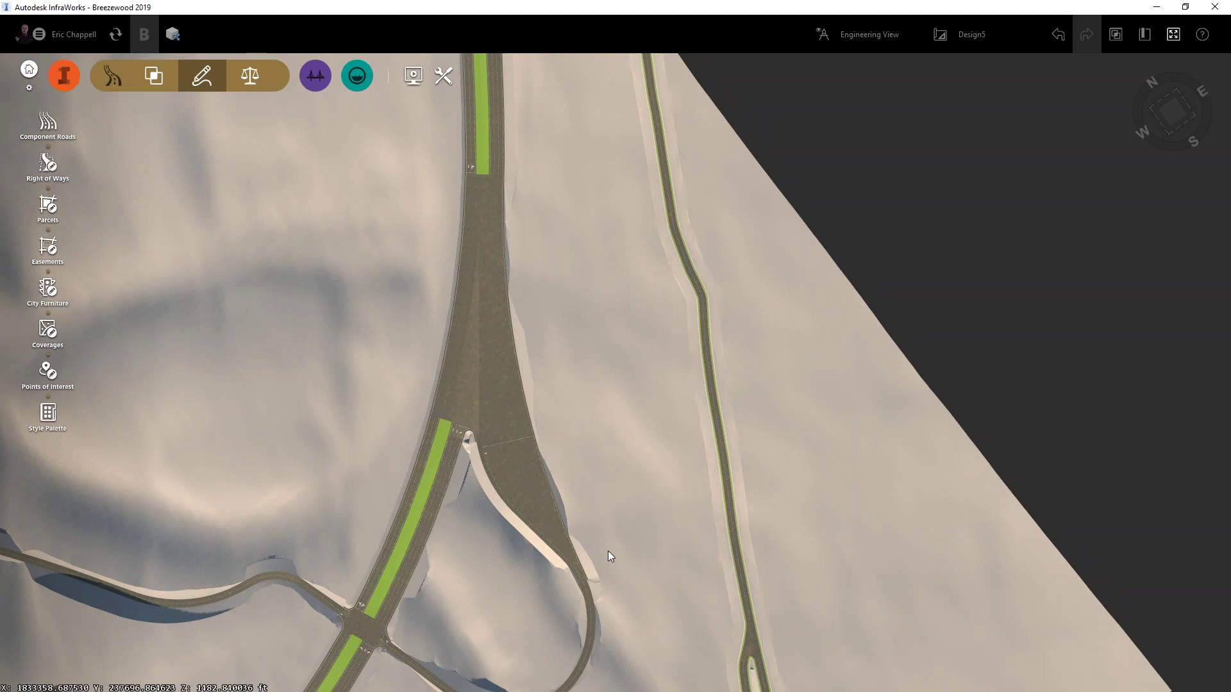
{"action": "scroll", "coordinate": [610, 532], "scroll_direction": "up", "scroll_amount": 3}
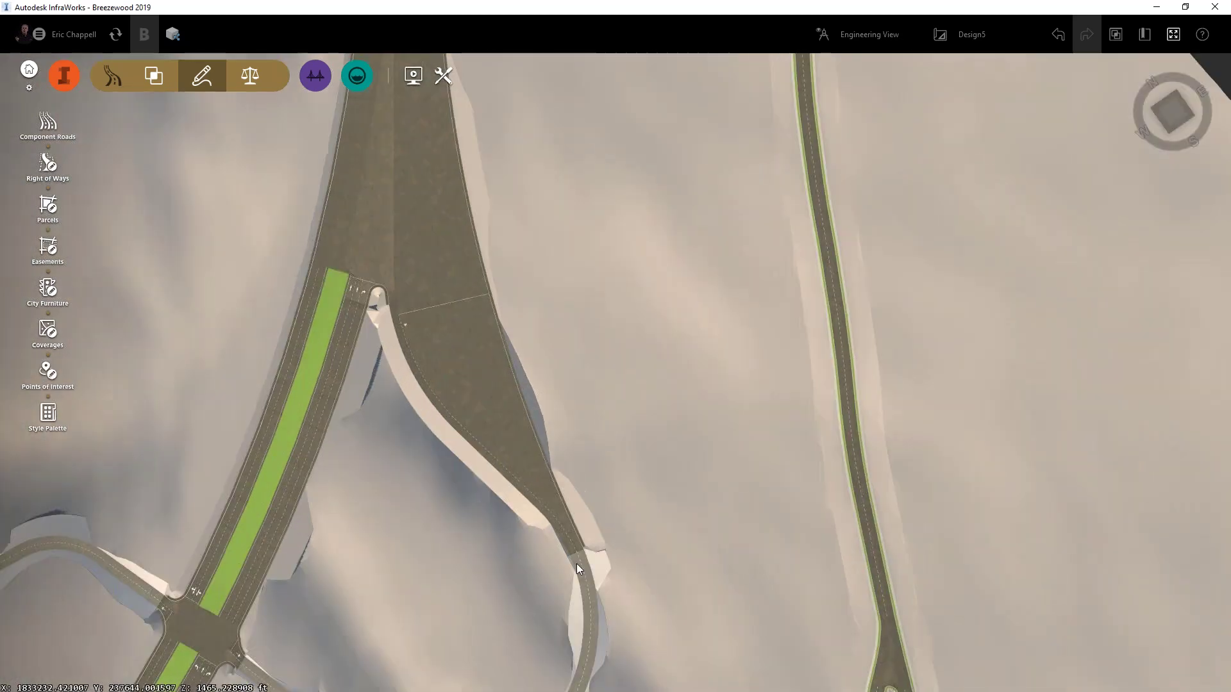
- Shorten one lane of the loop ramp to about 2313 ft, ending it on the loop curve before the turnpike merge
{"action": "left_click", "coordinate": [576, 564]}
{"action": "left_click", "coordinate": [577, 564]}
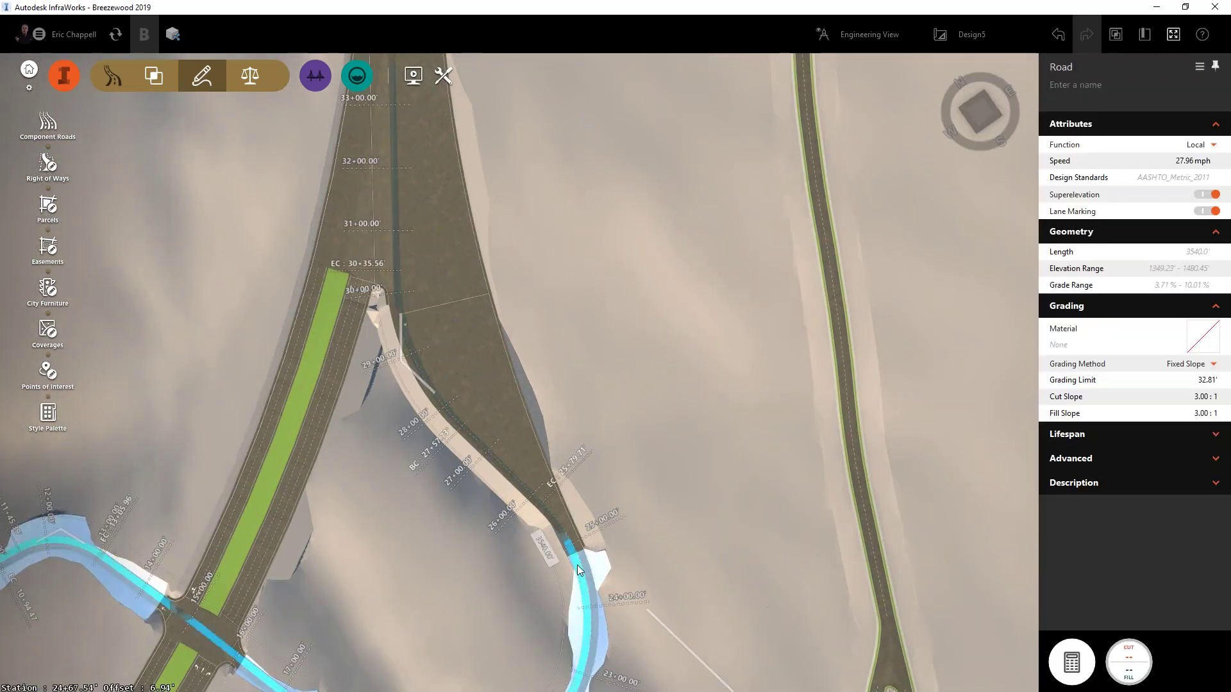
{"action": "scroll", "coordinate": [577, 564], "scroll_direction": "down", "scroll_amount": 3}
{"action": "left_click_drag", "start_coordinate": [473, 209], "coordinate": [574, 584]}
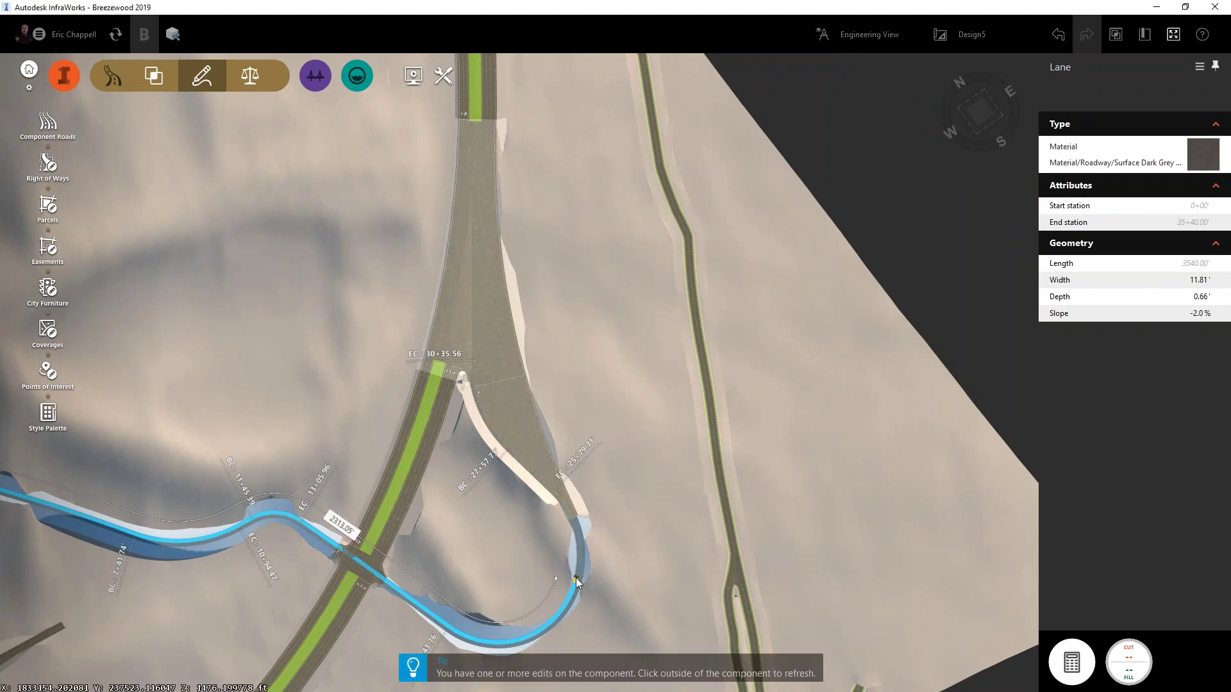
{"action": "left_click", "coordinate": [662, 572]}
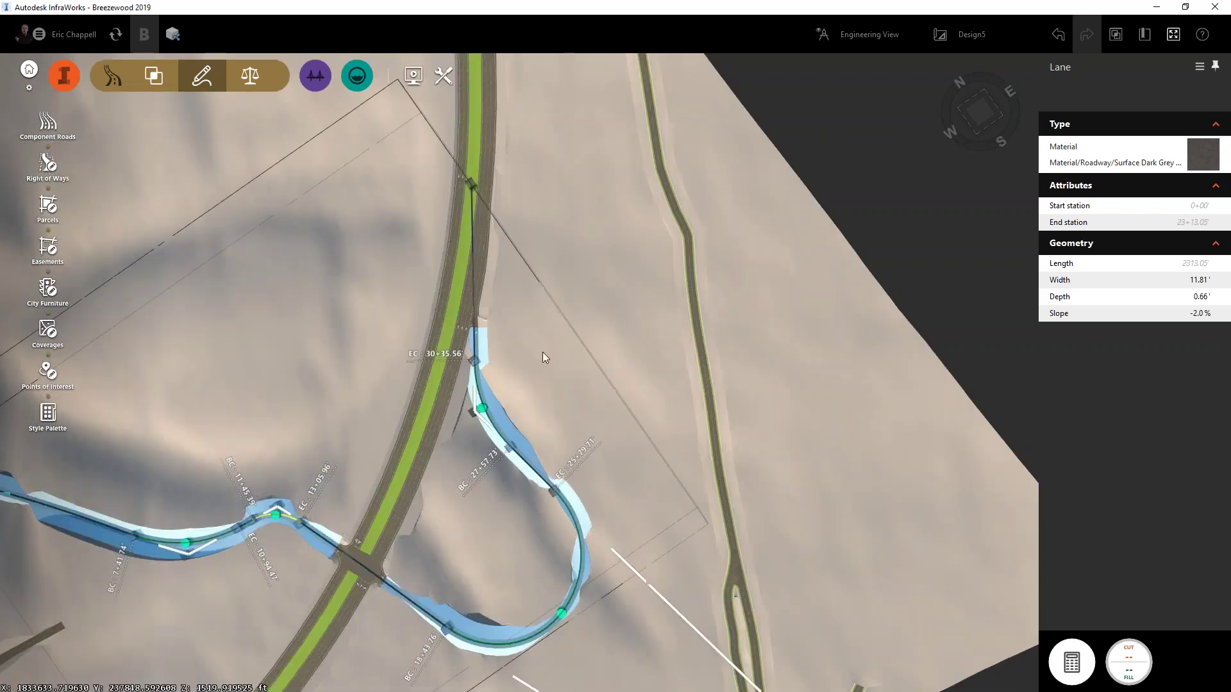
{"action": "left_click", "coordinate": [542, 352]}
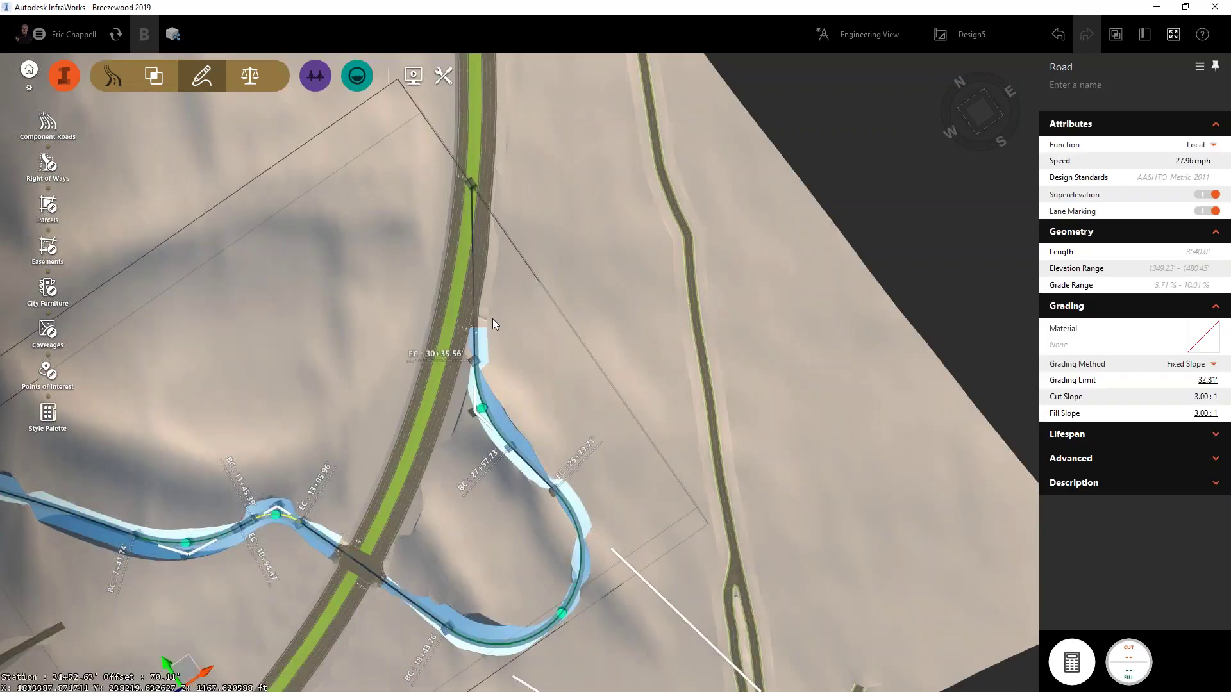
{"action": "left_click", "coordinate": [547, 305]}
- Extend the widening zone at the ramp merge farther along the turnpike and move its taper start for a transition length of about 97 ft
{"action": "scroll", "coordinate": [478, 321], "scroll_direction": "up", "scroll_amount": 3}
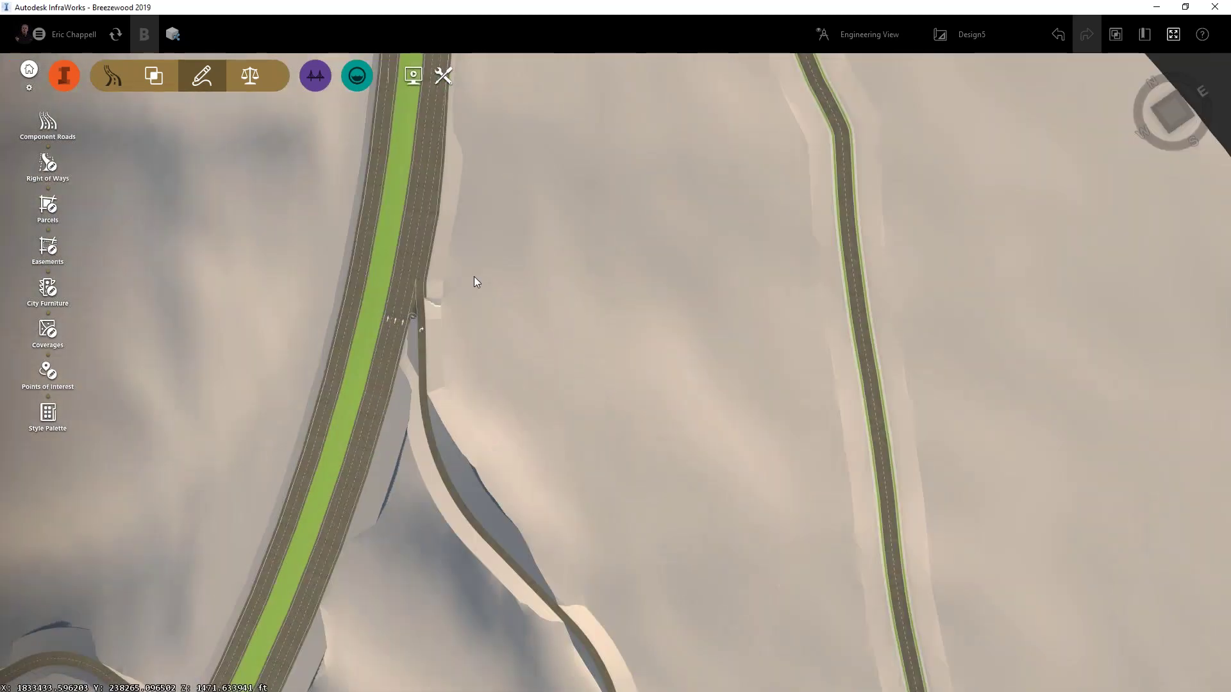
{"action": "scroll", "coordinate": [474, 276], "scroll_direction": "up", "scroll_amount": 3}
{"action": "scroll", "coordinate": [513, 341], "scroll_direction": "up", "scroll_amount": 2}
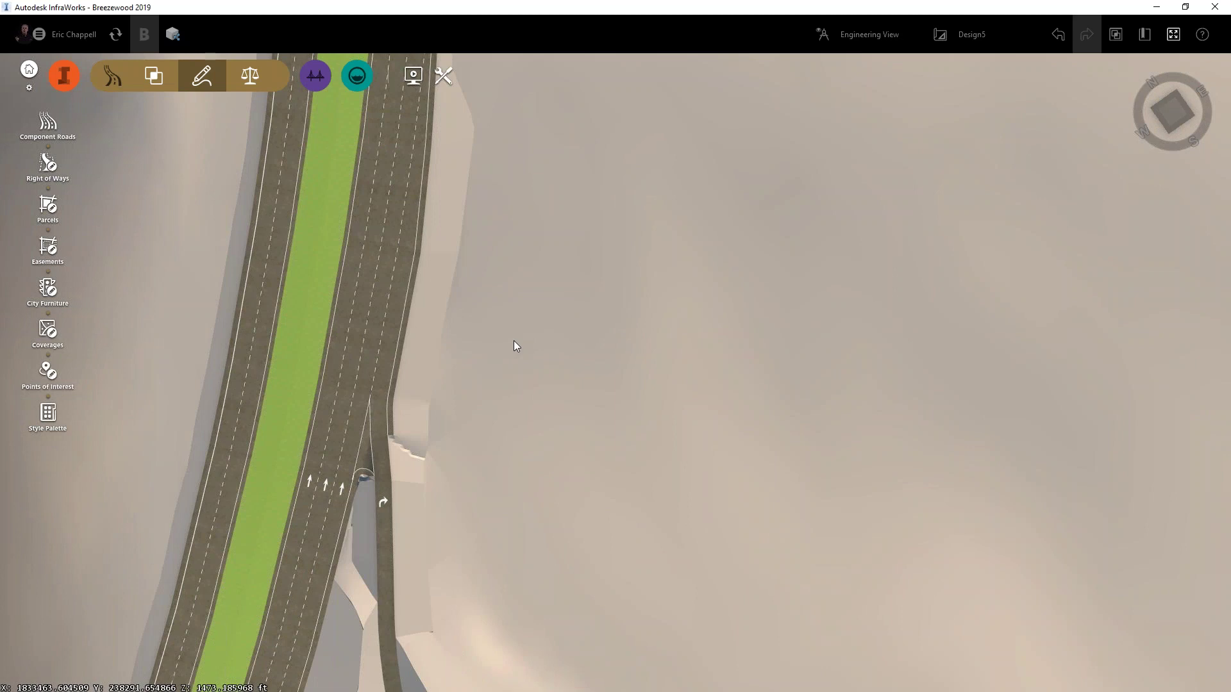
{"action": "scroll", "coordinate": [481, 364], "scroll_direction": "down", "scroll_amount": 2}
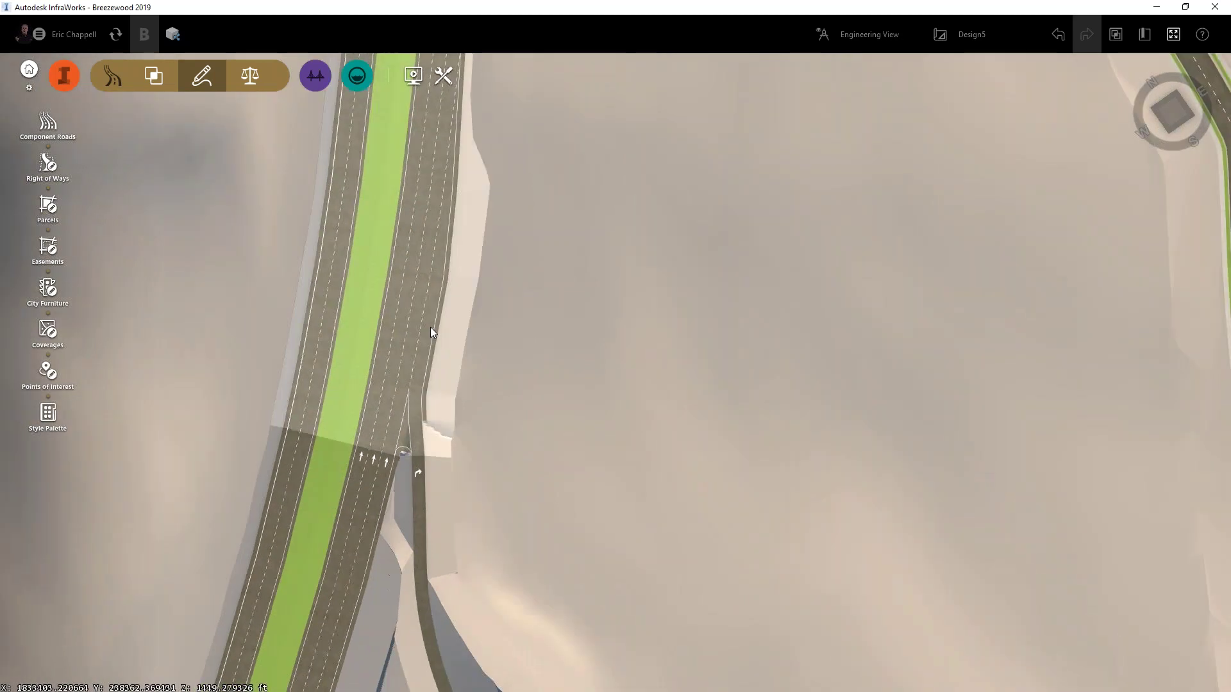
{"action": "left_click", "coordinate": [432, 328]}
{"action": "left_click", "coordinate": [432, 328]}
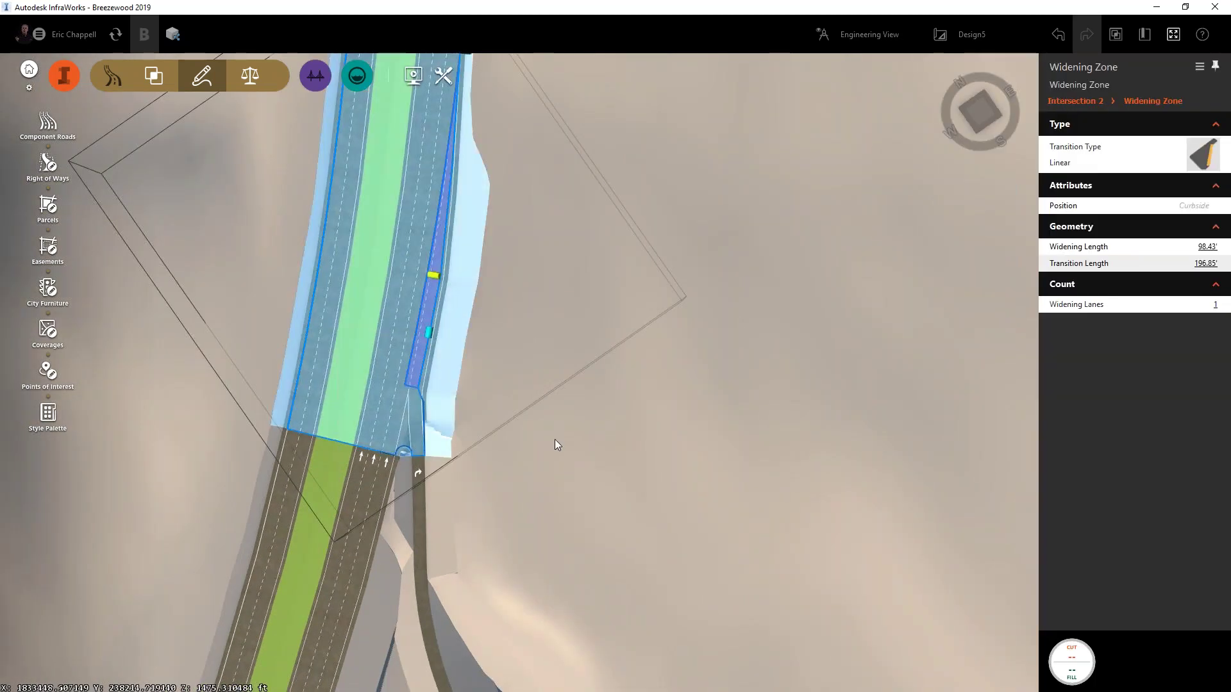
{"action": "scroll", "coordinate": [553, 448], "scroll_direction": "down", "scroll_amount": 1}
{"action": "scroll", "coordinate": [552, 466], "scroll_direction": "down", "scroll_amount": 2}
{"action": "middle_click_drag", "start_coordinate": [679, 272], "coordinate": [456, 536]}
{"action": "scroll", "coordinate": [456, 536], "scroll_direction": "down", "scroll_amount": 1}
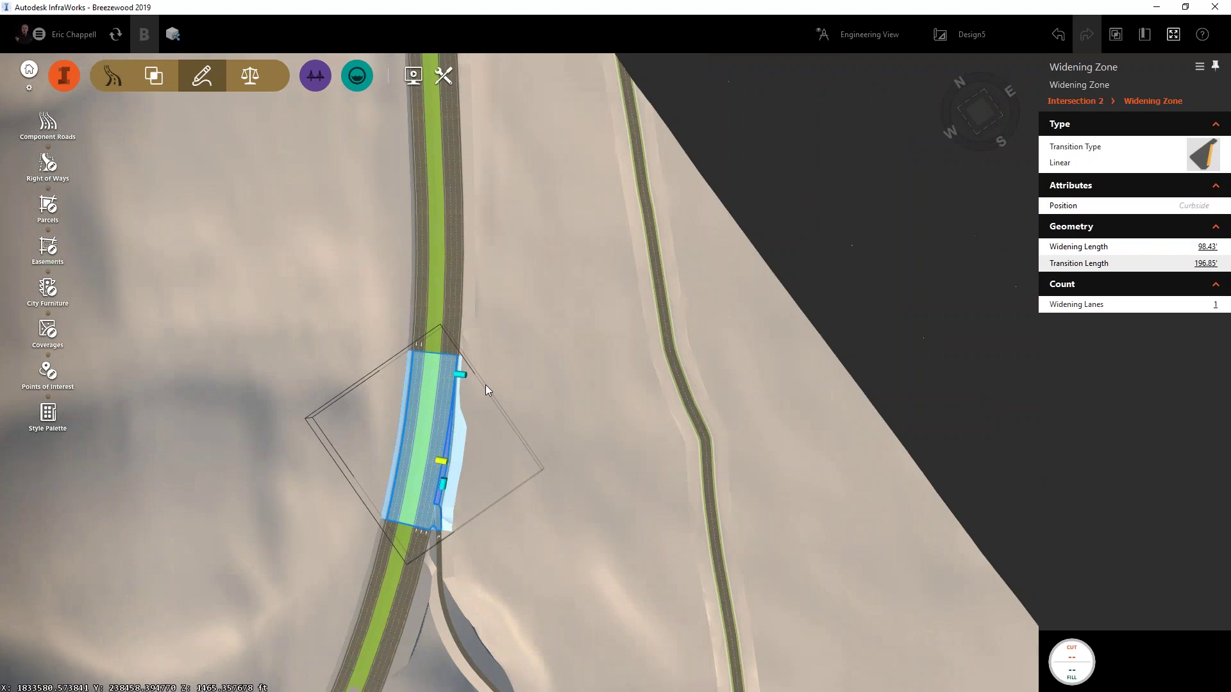
{"action": "left_click_drag", "start_coordinate": [459, 374], "coordinate": [467, 175]}
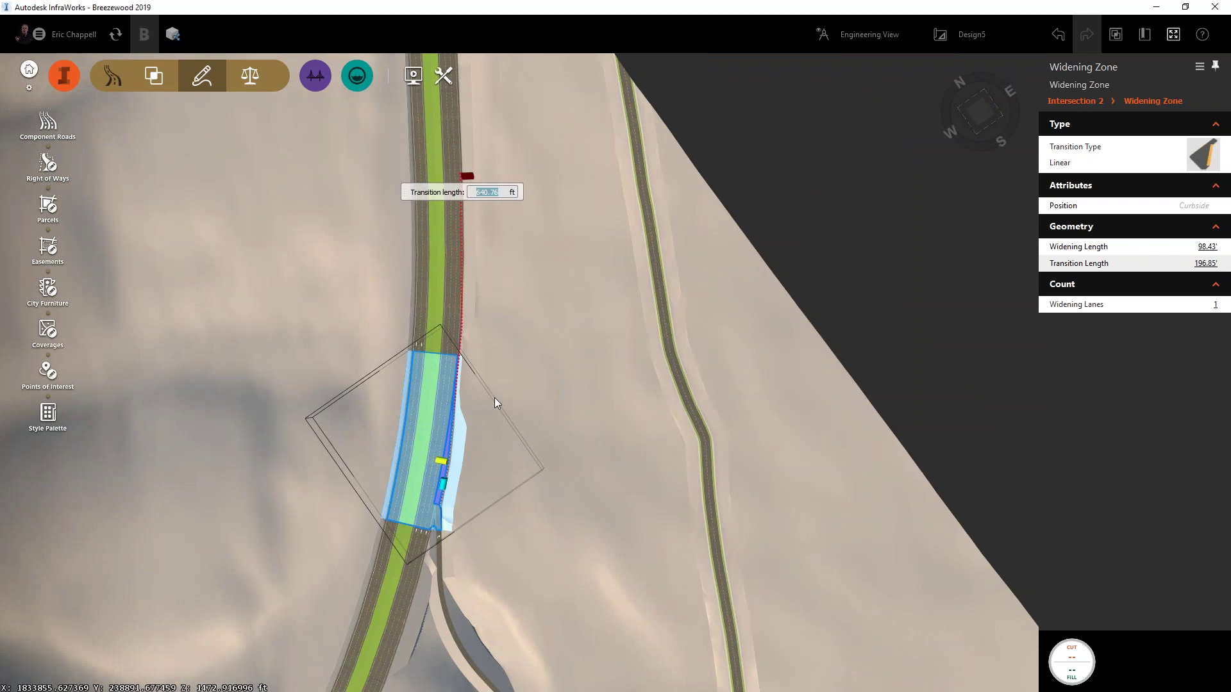
{"action": "left_click_drag", "start_coordinate": [449, 463], "coordinate": [481, 202]}
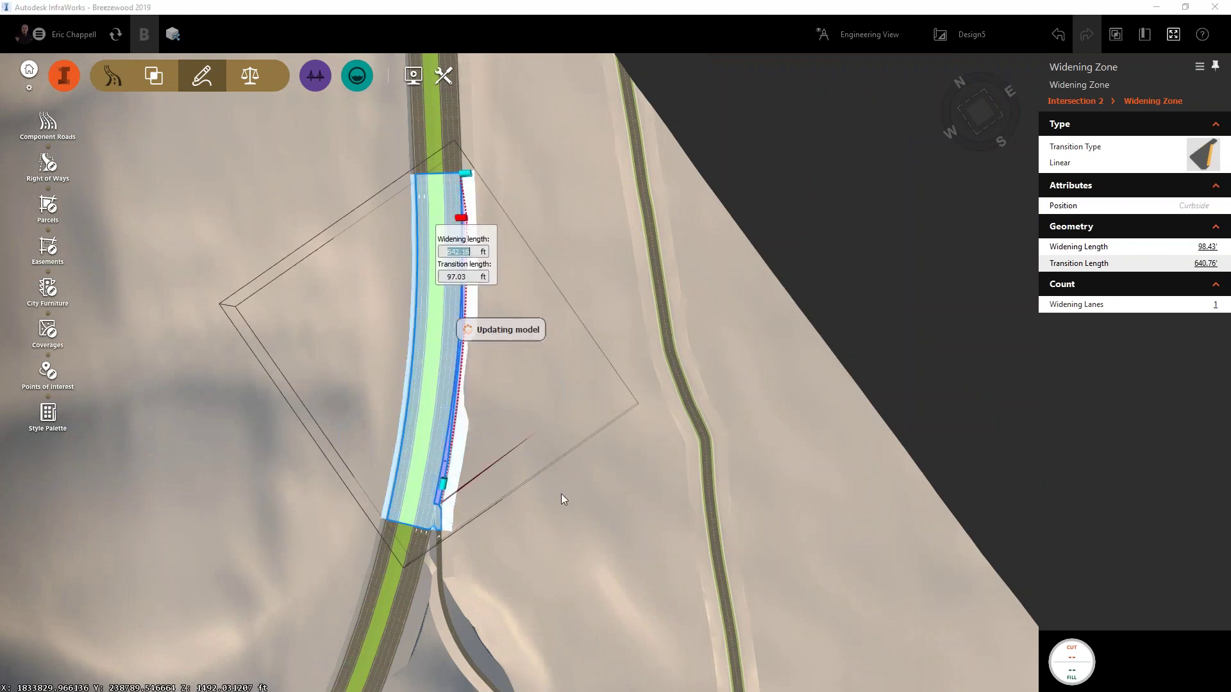
- Leave the widening zone and examine how the one-lane loop ramp merges with the turnpike
{"action": "left_click", "coordinate": [603, 382]}
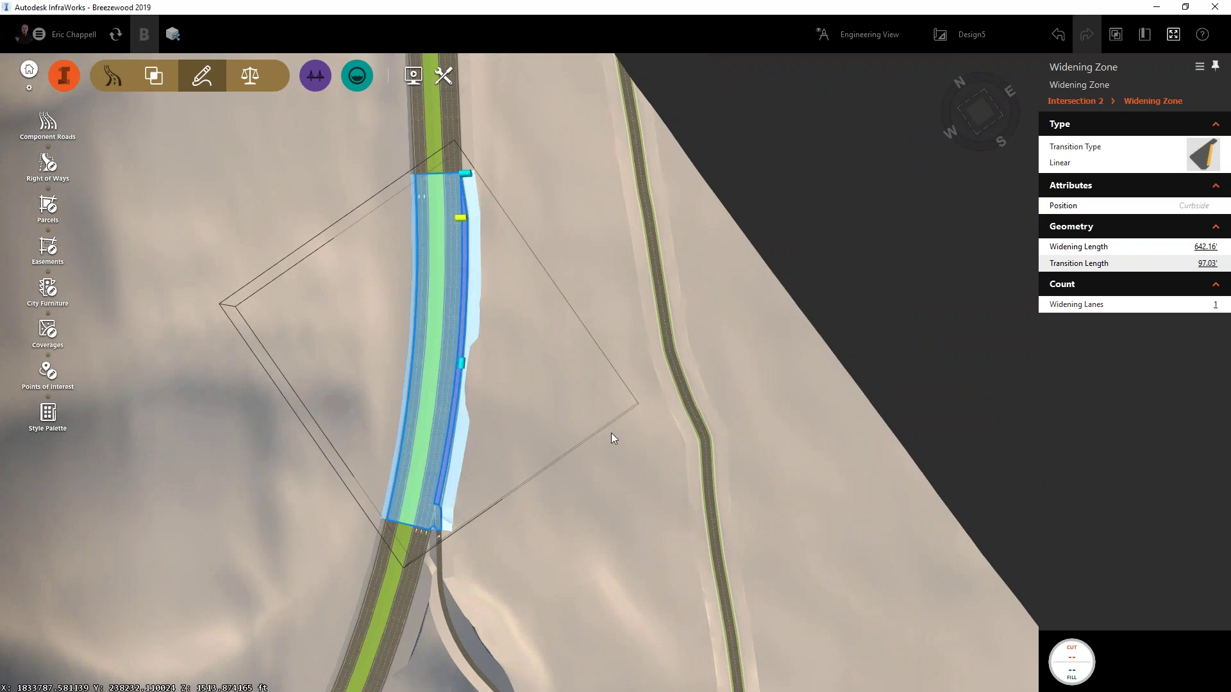
{"action": "left_click", "coordinate": [582, 528]}
{"action": "scroll", "coordinate": [458, 472], "scroll_direction": "up", "scroll_amount": 3}
{"action": "scroll", "coordinate": [421, 372], "scroll_direction": "up", "scroll_amount": 3}
{"action": "scroll", "coordinate": [383, 406], "scroll_direction": "up", "scroll_amount": 2}
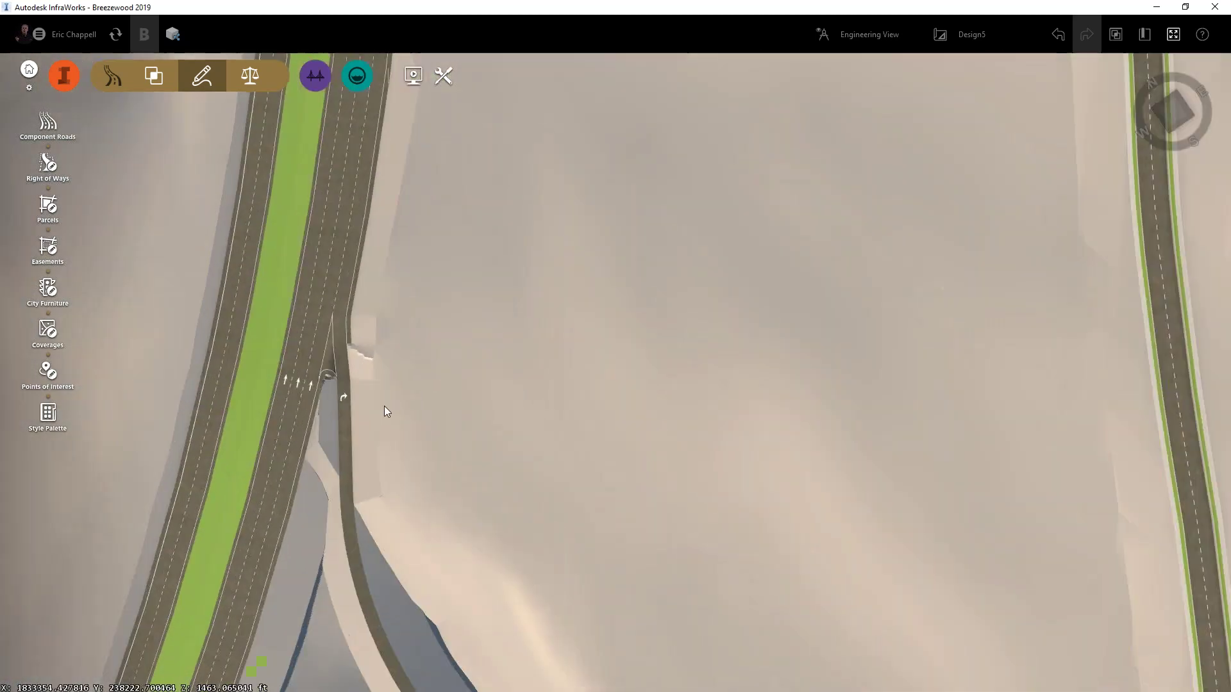
{"action": "scroll", "coordinate": [308, 375], "scroll_direction": "up", "scroll_amount": 2}
{"action": "scroll", "coordinate": [320, 401], "scroll_direction": "down", "scroll_amount": 1}
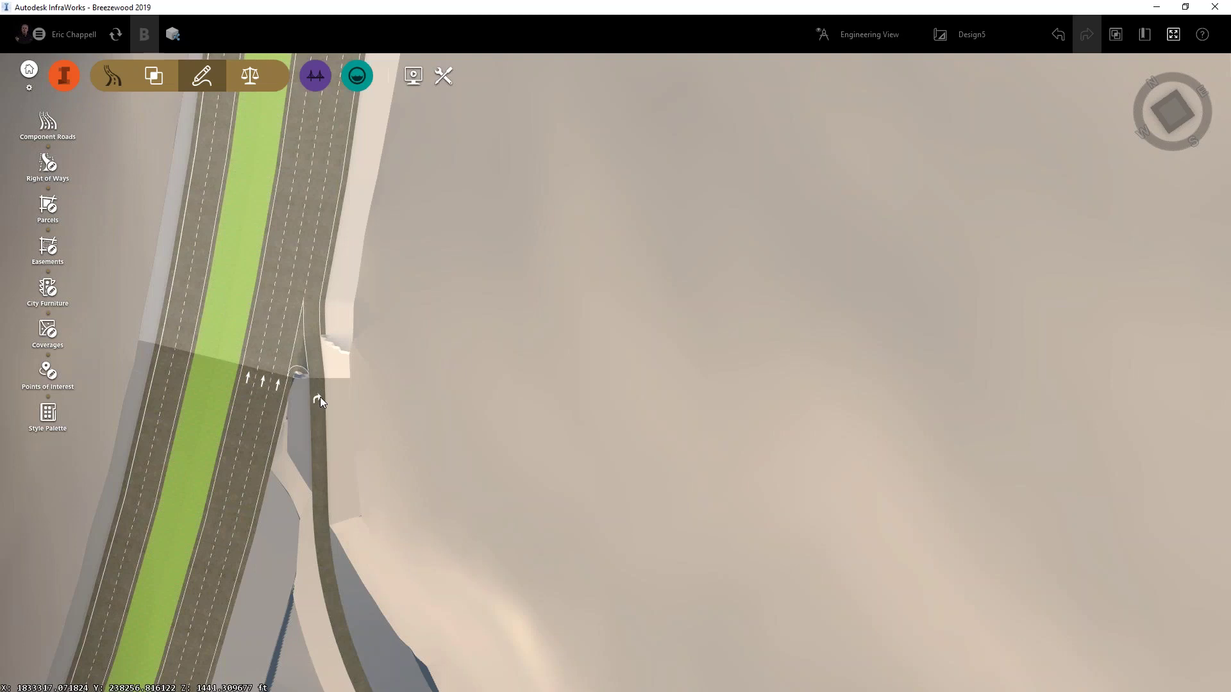
{"action": "scroll", "coordinate": [333, 397], "scroll_direction": "down", "scroll_amount": 1}
{"action": "scroll", "coordinate": [352, 404], "scroll_direction": "down", "scroll_amount": 4}
{"action": "scroll", "coordinate": [494, 159], "scroll_direction": "down", "scroll_amount": 1}
{"action": "scroll", "coordinate": [673, 404], "scroll_direction": "down", "scroll_amount": 2}
{"action": "scroll", "coordinate": [712, 360], "scroll_direction": "down", "scroll_amount": 1}
- Examine the at-grade intersection where the loop ramp road crosses the turnpike, from above and from the side
{"action": "left_click_drag", "start_coordinate": [693, 505], "coordinate": [760, 561]}
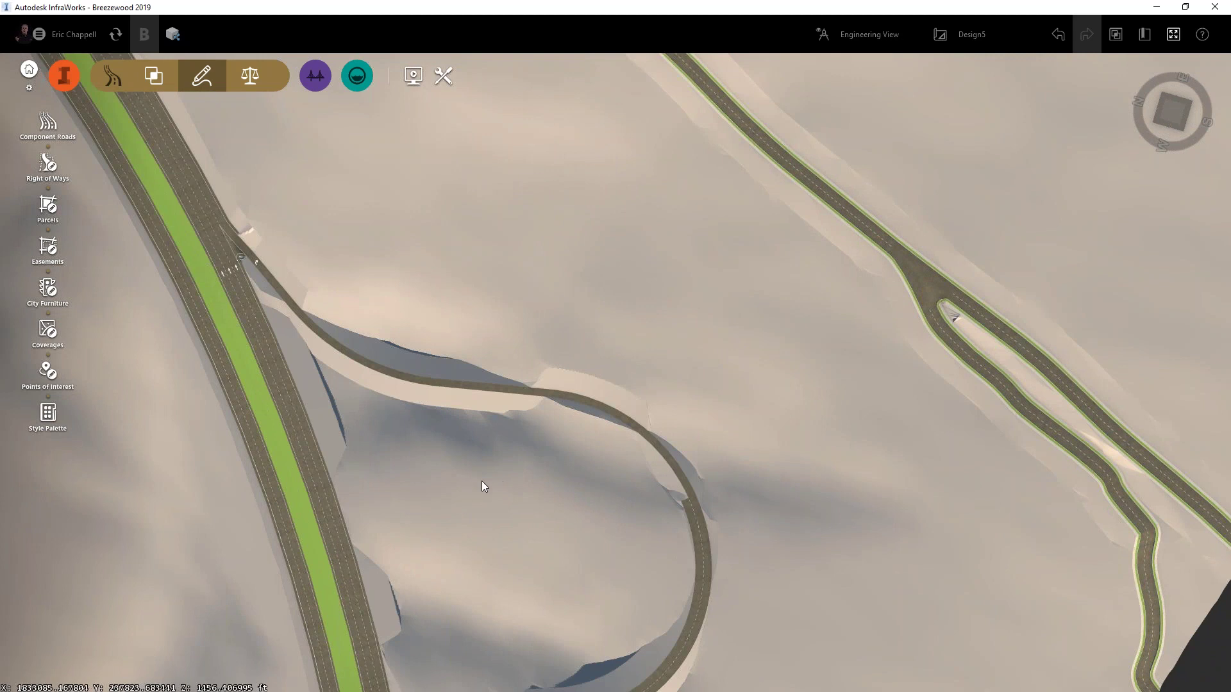
{"action": "scroll", "coordinate": [484, 482], "scroll_direction": "down", "scroll_amount": 1}
{"action": "left_click_drag", "start_coordinate": [490, 486], "coordinate": [521, 321]}
{"action": "left_click_drag", "start_coordinate": [507, 464], "coordinate": [505, 286]}
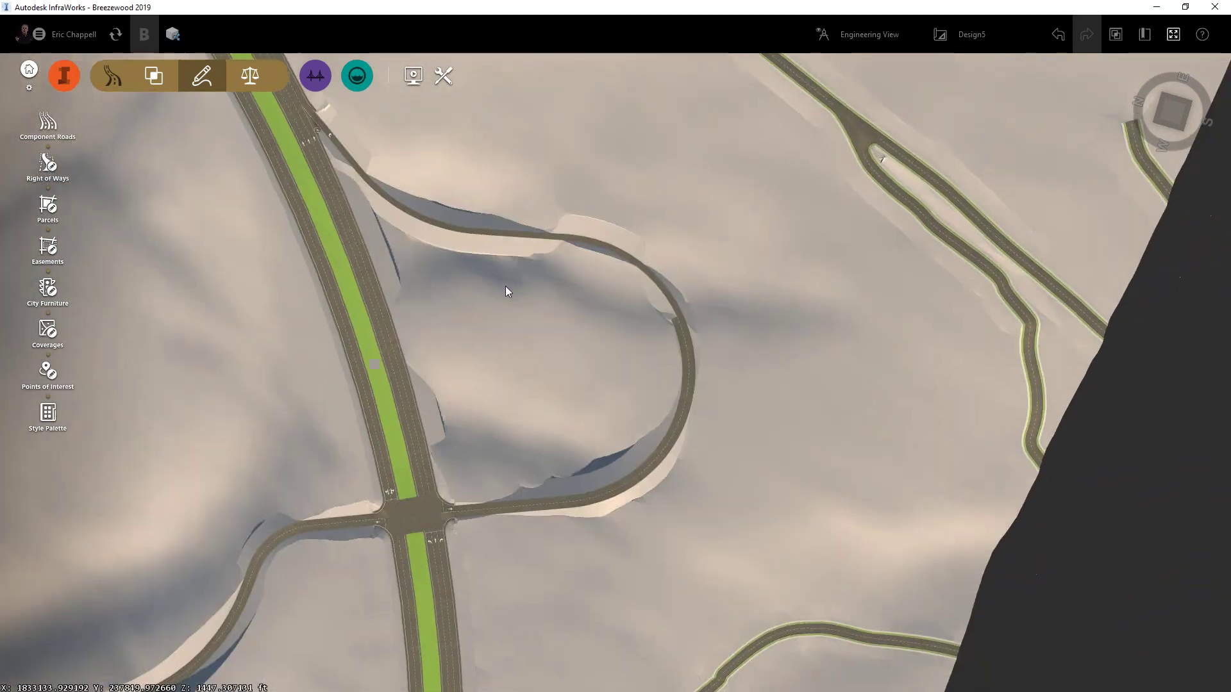
{"action": "scroll", "coordinate": [619, 602], "scroll_direction": "up", "scroll_amount": 1}
{"action": "scroll", "coordinate": [500, 588], "scroll_direction": "up", "scroll_amount": 1}
{"action": "middle_click_drag", "start_coordinate": [465, 588], "coordinate": [569, 626]}
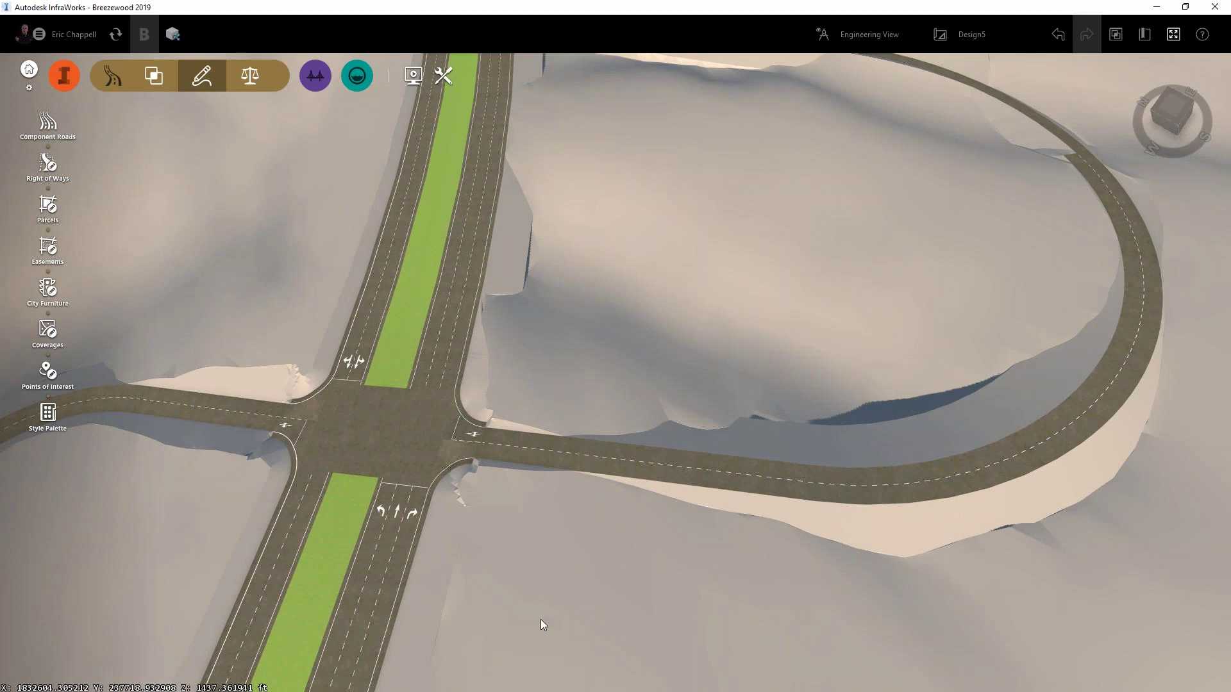
{"action": "middle_click_drag", "start_coordinate": [581, 654], "coordinate": [509, 571]}
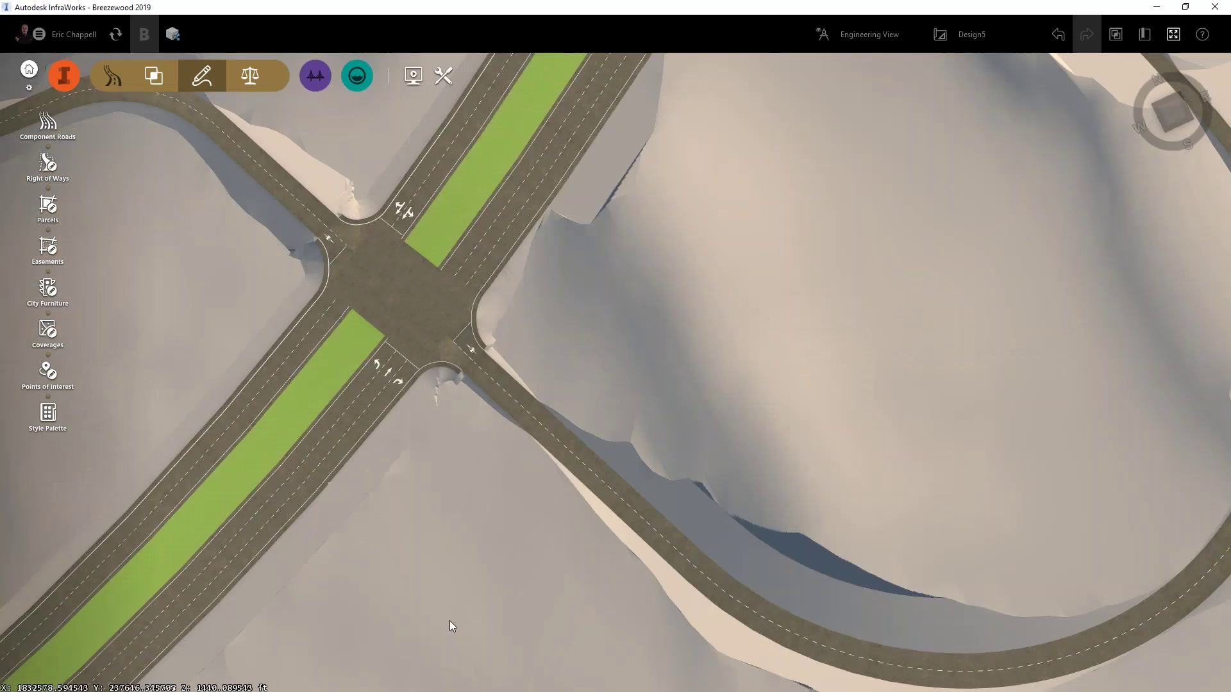
{"action": "scroll", "coordinate": [444, 385], "scroll_direction": "up", "scroll_amount": 5}
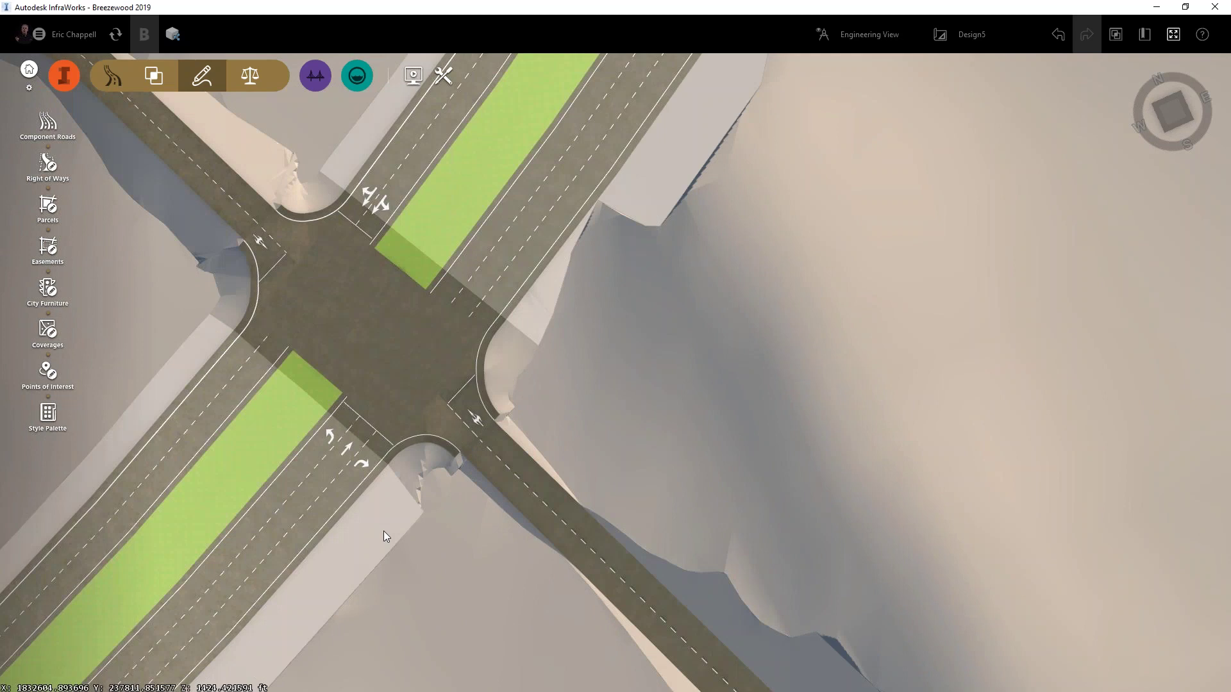
{"action": "left_click_drag", "start_coordinate": [439, 600], "coordinate": [449, 556]}
{"action": "scroll", "coordinate": [598, 536], "scroll_direction": "down", "scroll_amount": 4}
{"action": "scroll", "coordinate": [598, 536], "scroll_direction": "down", "scroll_amount": 1}
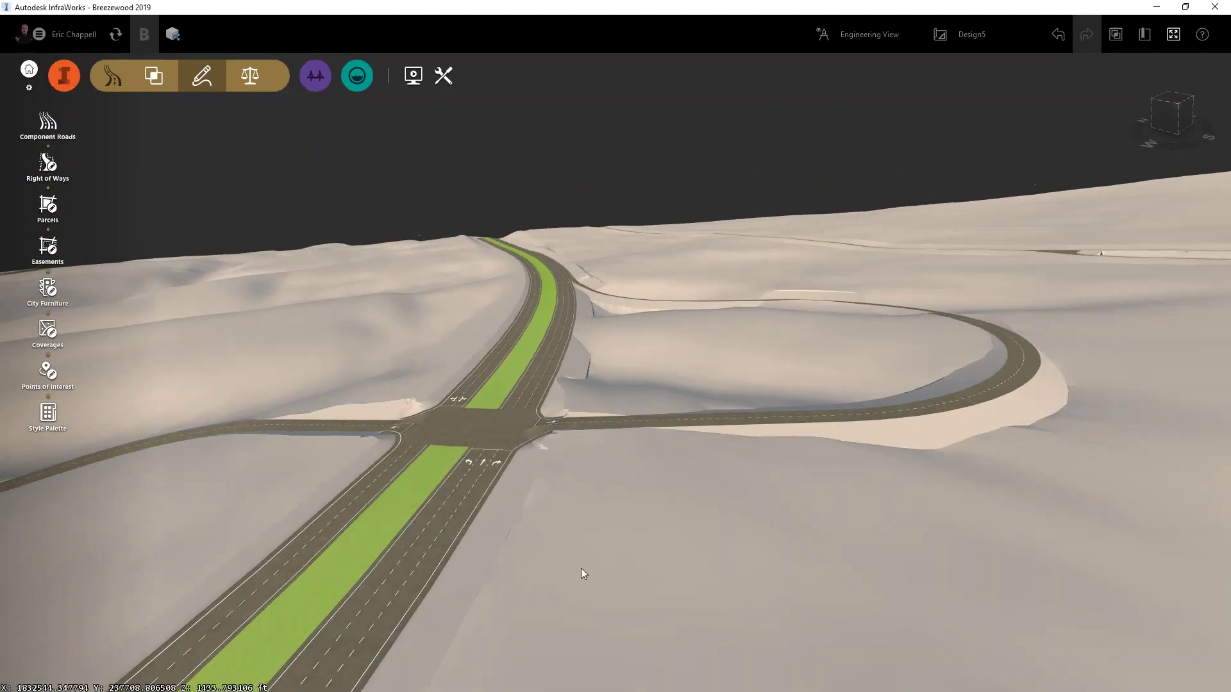
{"action": "left_click_drag", "start_coordinate": [581, 571], "coordinate": [716, 437]}
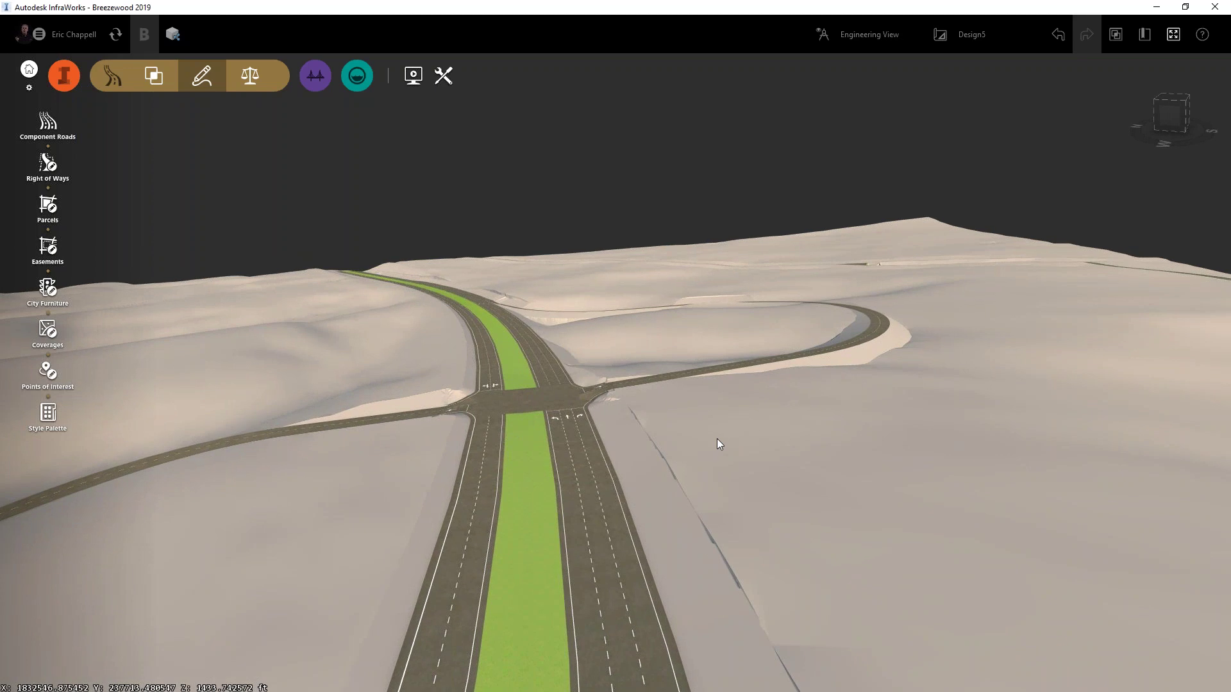
{"action": "left_click_drag", "start_coordinate": [717, 439], "coordinate": [754, 441]}
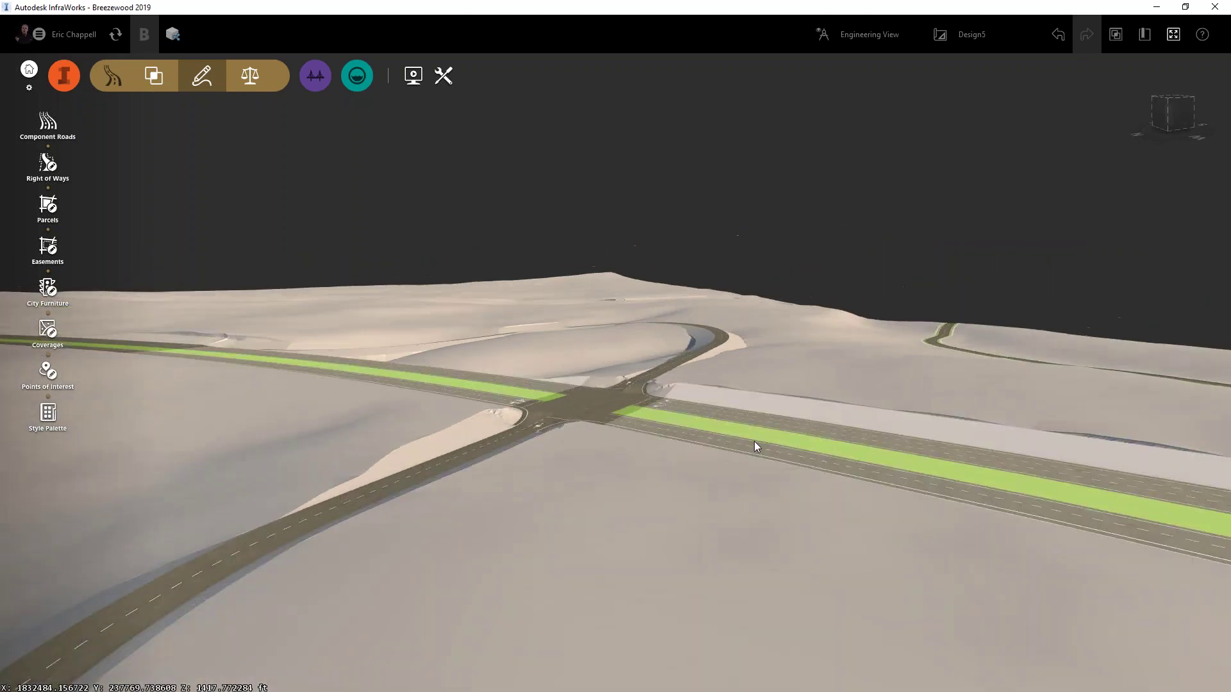
- Move the ramp road's vertical grade point from the turnpike crossing back to about station 14+07.58, before the turnpike
{"action": "left_click", "coordinate": [456, 468]}
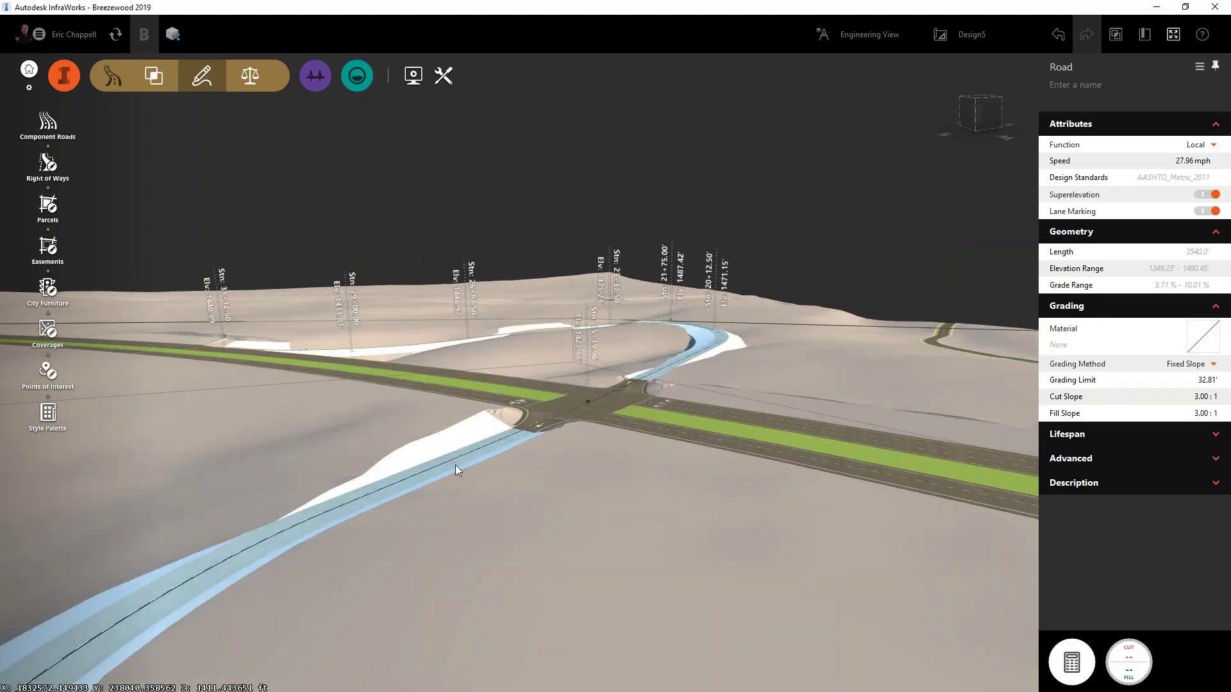
{"action": "mouse_move", "coordinate": [601, 506]}
{"action": "left_mouse_down"}
{"action": "mouse_move", "coordinate": [577, 505]}
{"action": "mouse_move", "coordinate": [566, 664]}
{"action": "mouse_move", "coordinate": [579, 516]}
{"action": "left_mouse_up"}
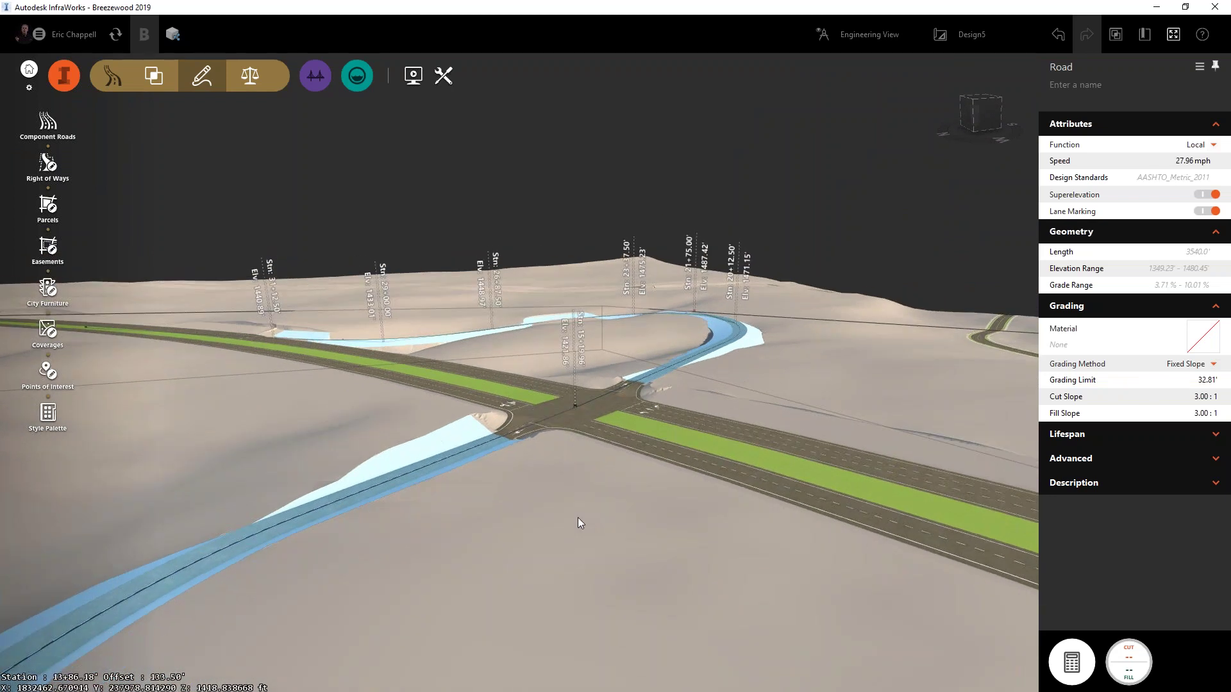
{"action": "left_click", "coordinate": [575, 406]}
{"action": "left_click_drag", "start_coordinate": [573, 410], "coordinate": [463, 460]}
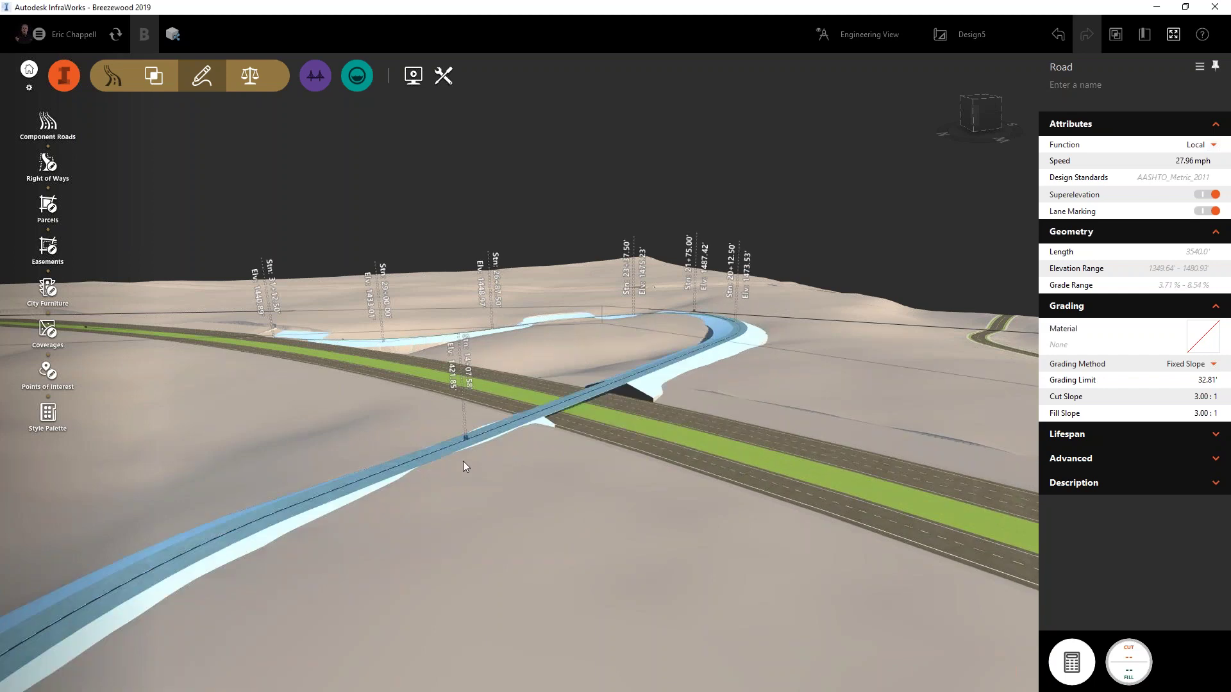
- Add a vertical grade point to the ramp road just past the turnpike, at about station 16+52
{"action": "left_click_drag", "start_coordinate": [520, 485], "coordinate": [375, 497]}
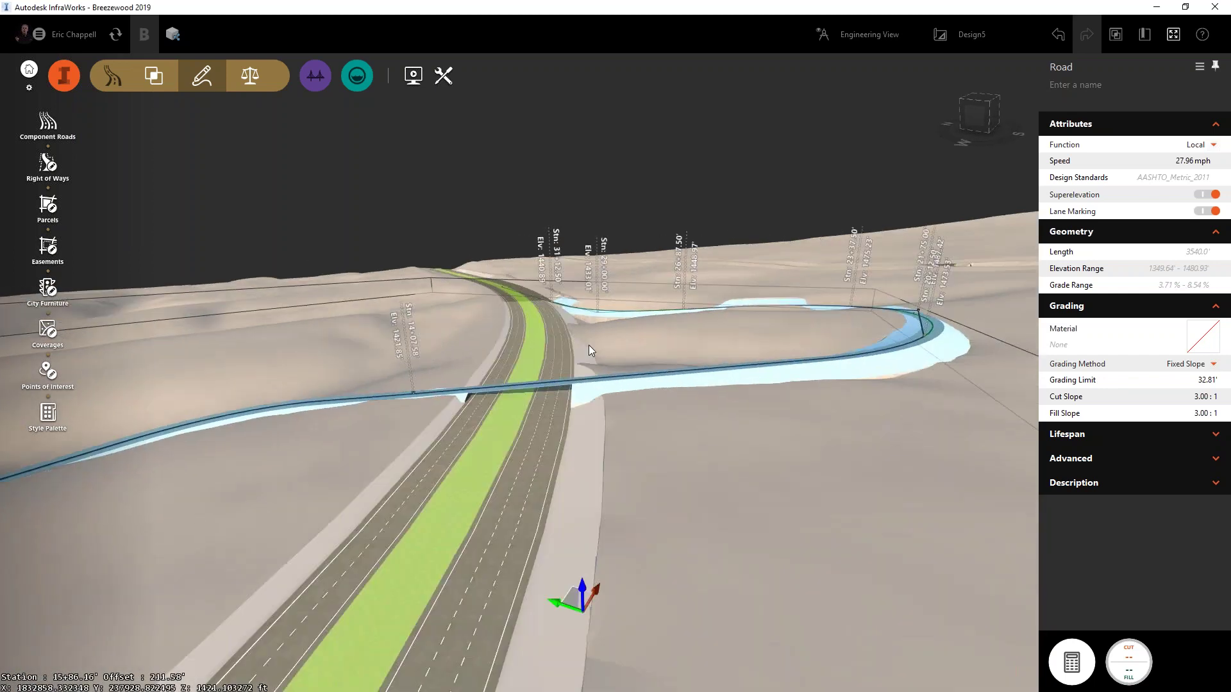
{"action": "right_click", "coordinate": [638, 378]}
{"action": "left_click", "coordinate": [655, 381]}
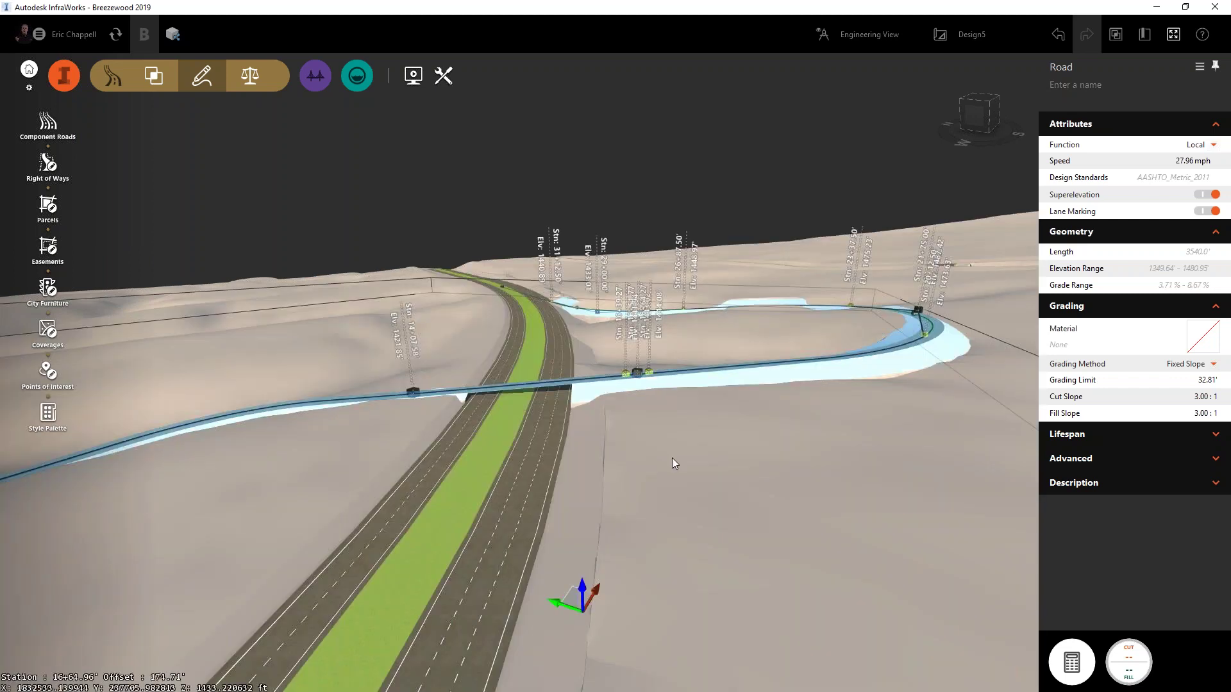
- Set the elevation of the ramp road's grade point before the turnpike (station 14+07.58) to 1441 ft
{"action": "left_click_drag", "start_coordinate": [672, 456], "coordinate": [651, 609]}
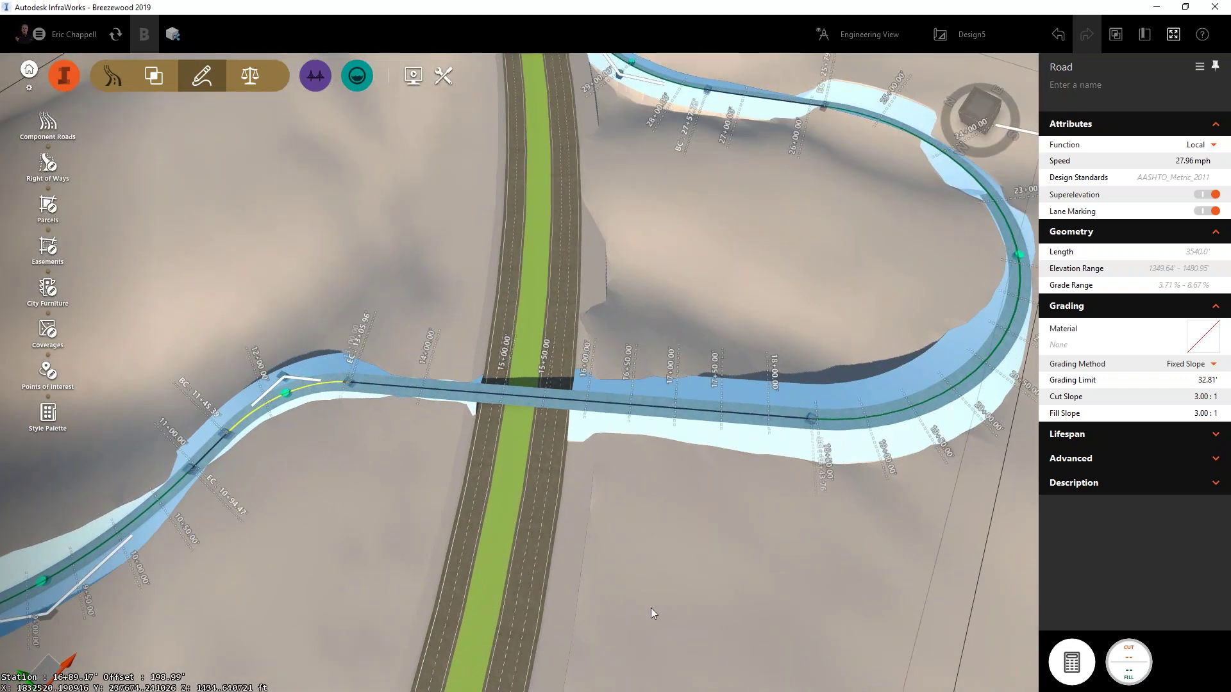
{"action": "scroll", "coordinate": [621, 512], "scroll_direction": "up", "scroll_amount": 1}
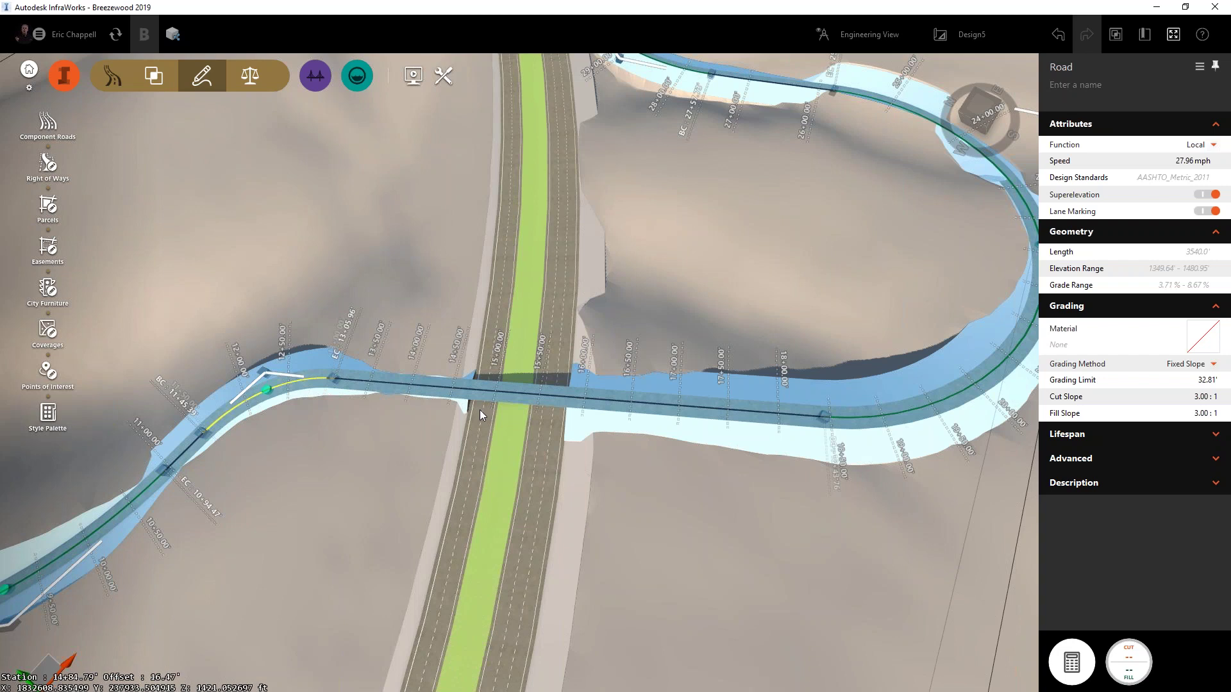
{"action": "middle_click_drag", "start_coordinate": [480, 409], "coordinate": [391, 411]}
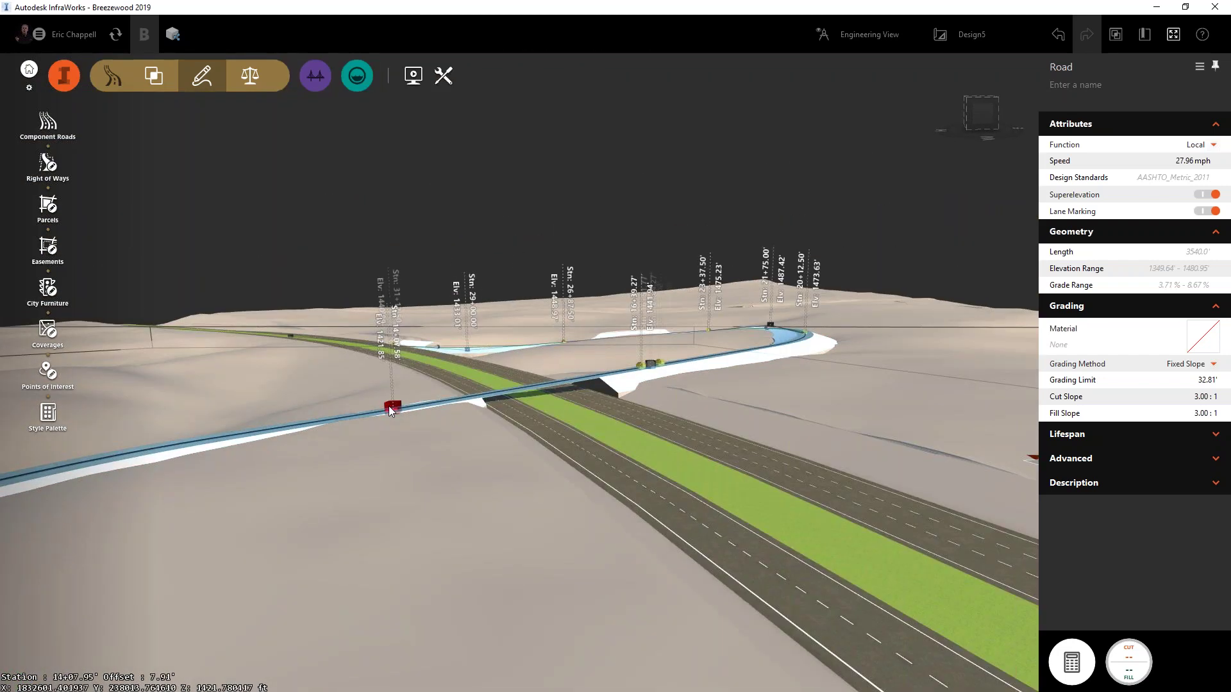
{"action": "left_click", "coordinate": [391, 411]}
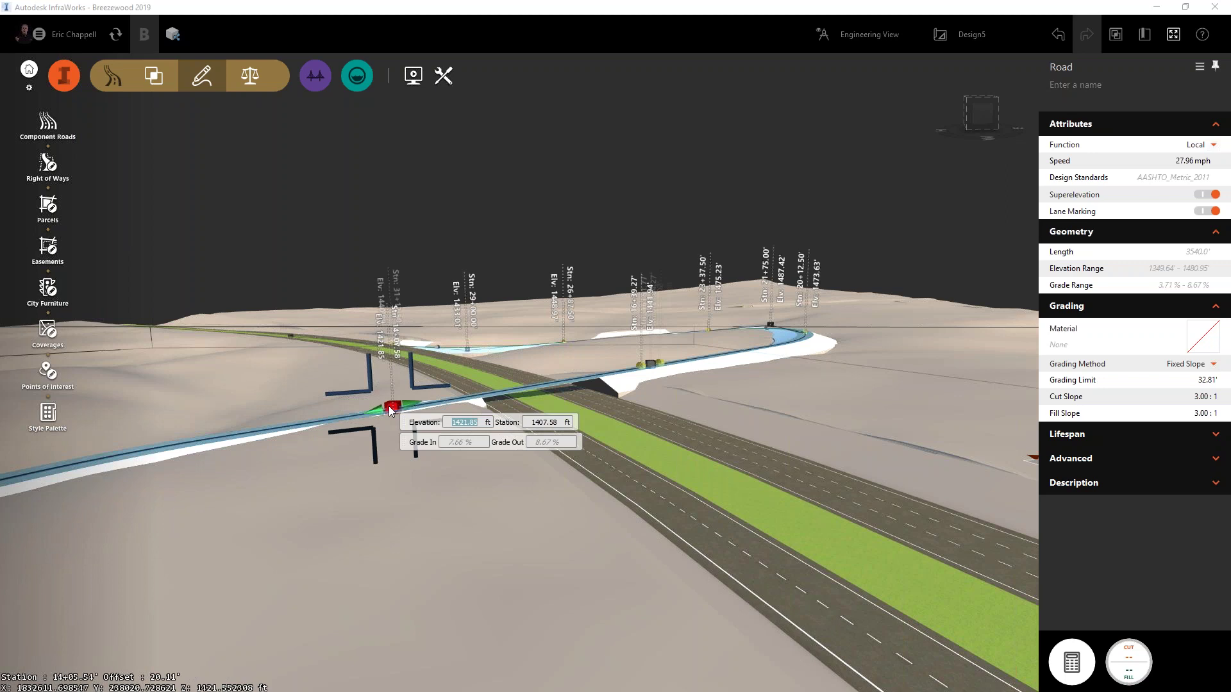
{"action": "left_click", "coordinate": [651, 364]}
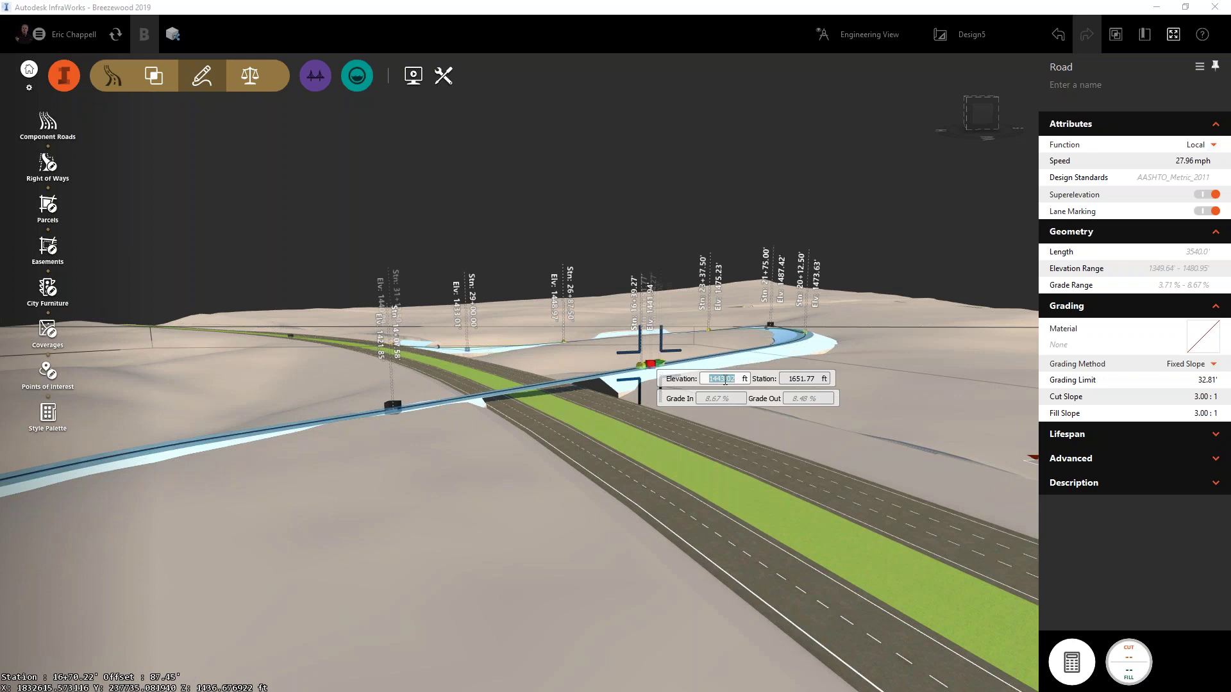
{"action": "left_click", "coordinate": [396, 409]}
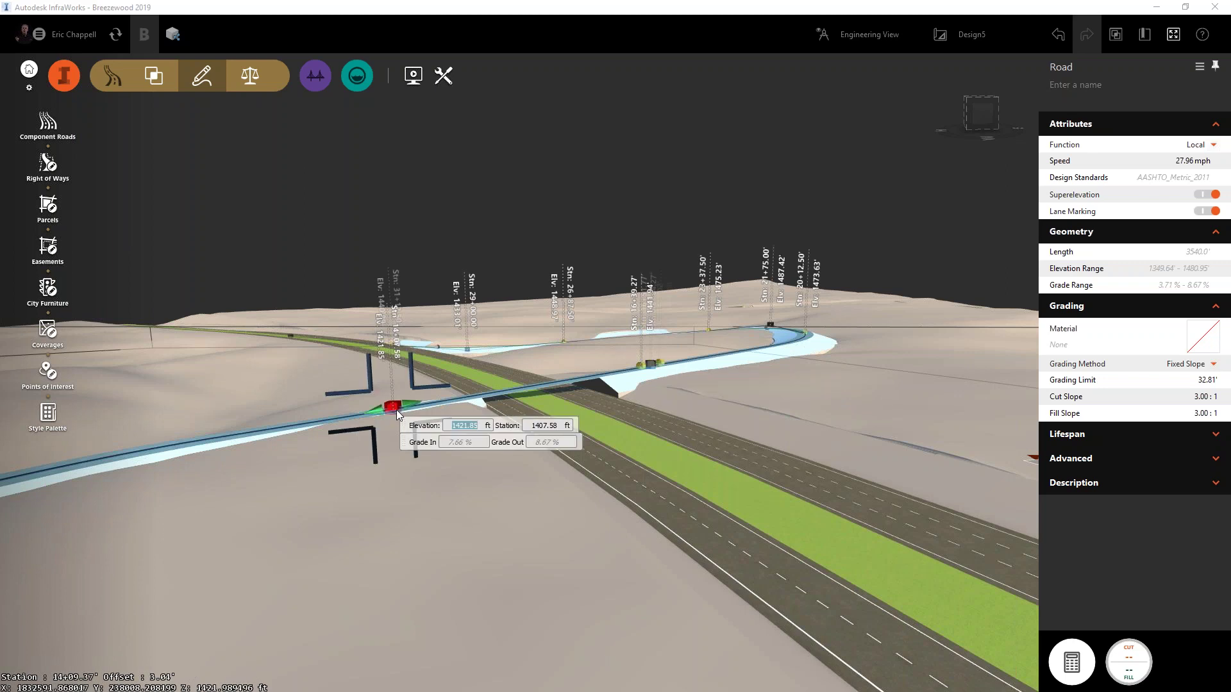
{"action": "type", "text": "1441"}
{"action": "key", "text": "Return"}
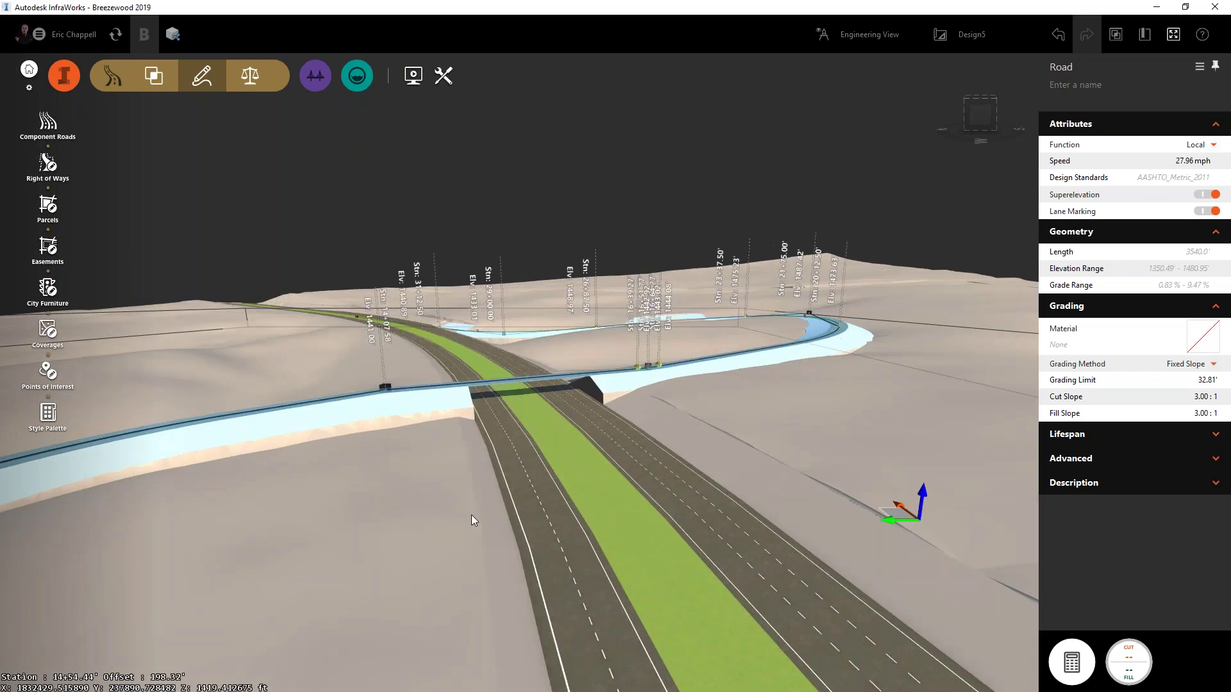
{"action": "left_click_drag", "start_coordinate": [471, 514], "coordinate": [551, 384]}
{"action": "key", "text": "Escape"}
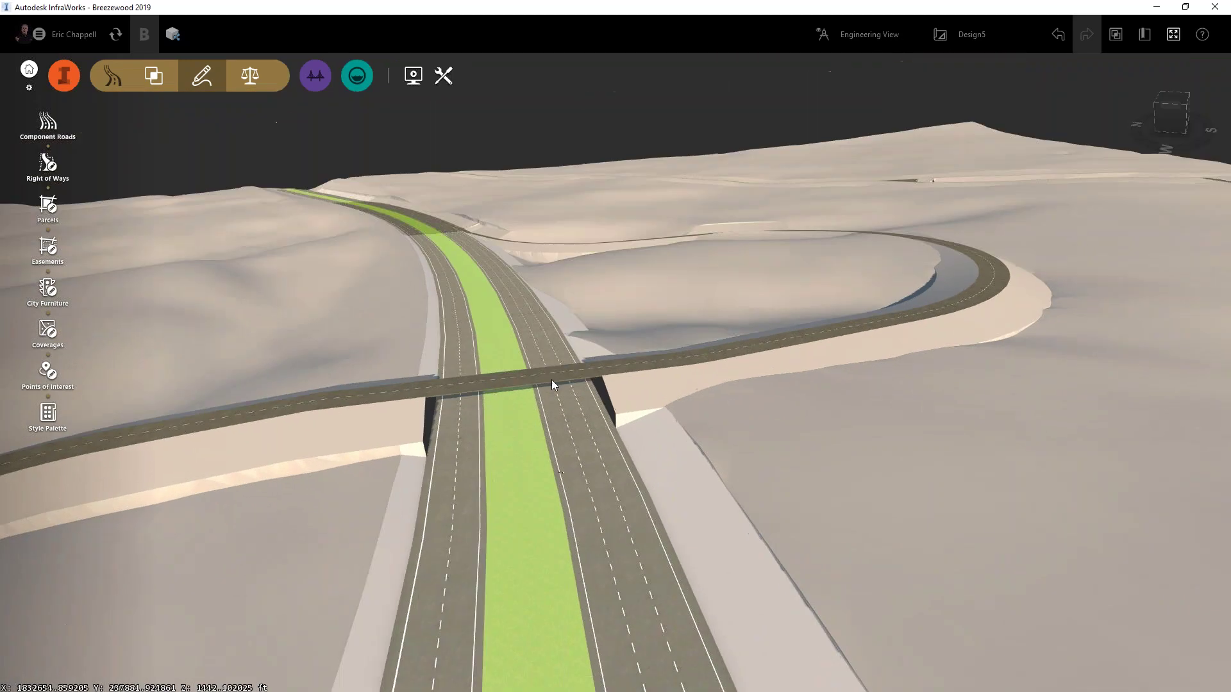
- Add a bridge to the ramp road over the turnpike, from about station 14+24.74 to 16+45.77
{"action": "left_click", "coordinate": [551, 379]}
{"action": "right_click", "coordinate": [551, 380]}
{"action": "mouse_move", "coordinate": [625, 499]}
{"action": "left_click", "coordinate": [710, 498]}
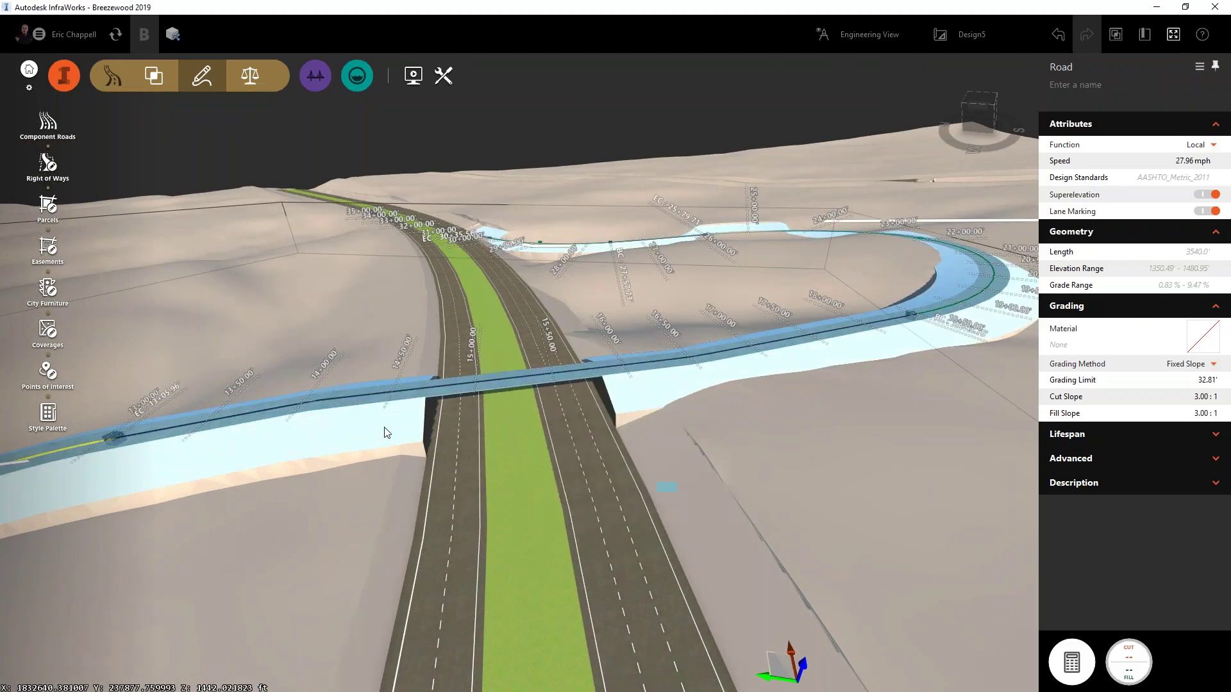
{"action": "left_click", "coordinate": [344, 402]}
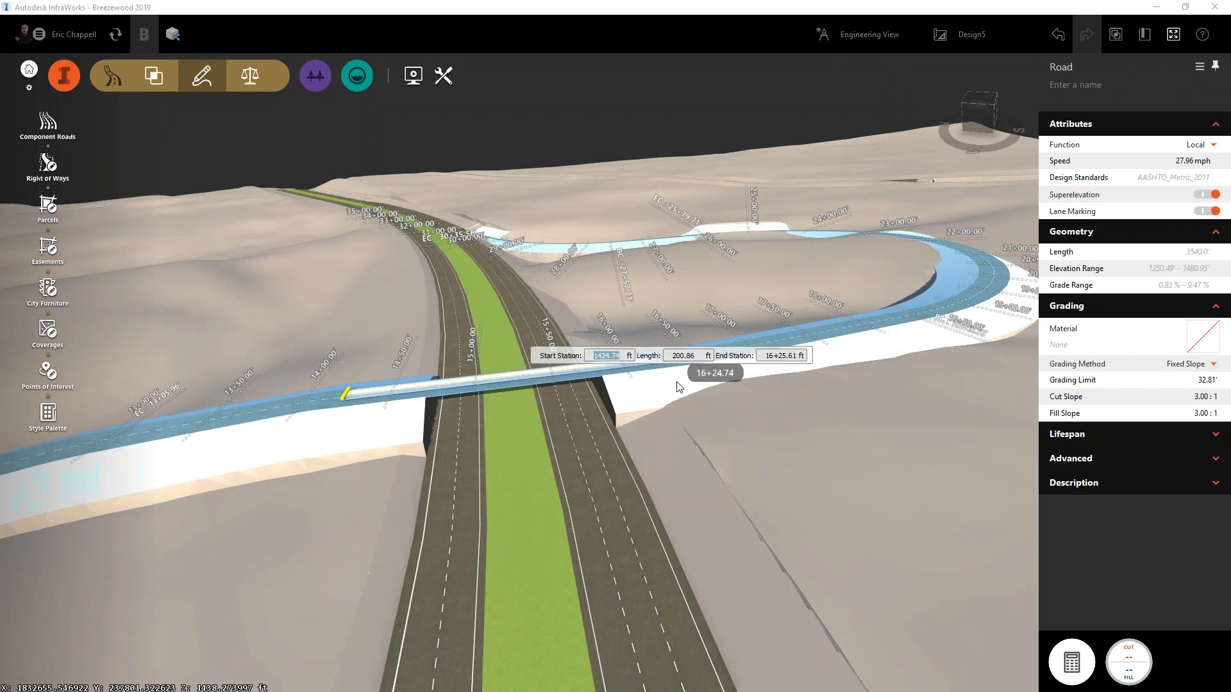
{"action": "left_click", "coordinate": [705, 378]}
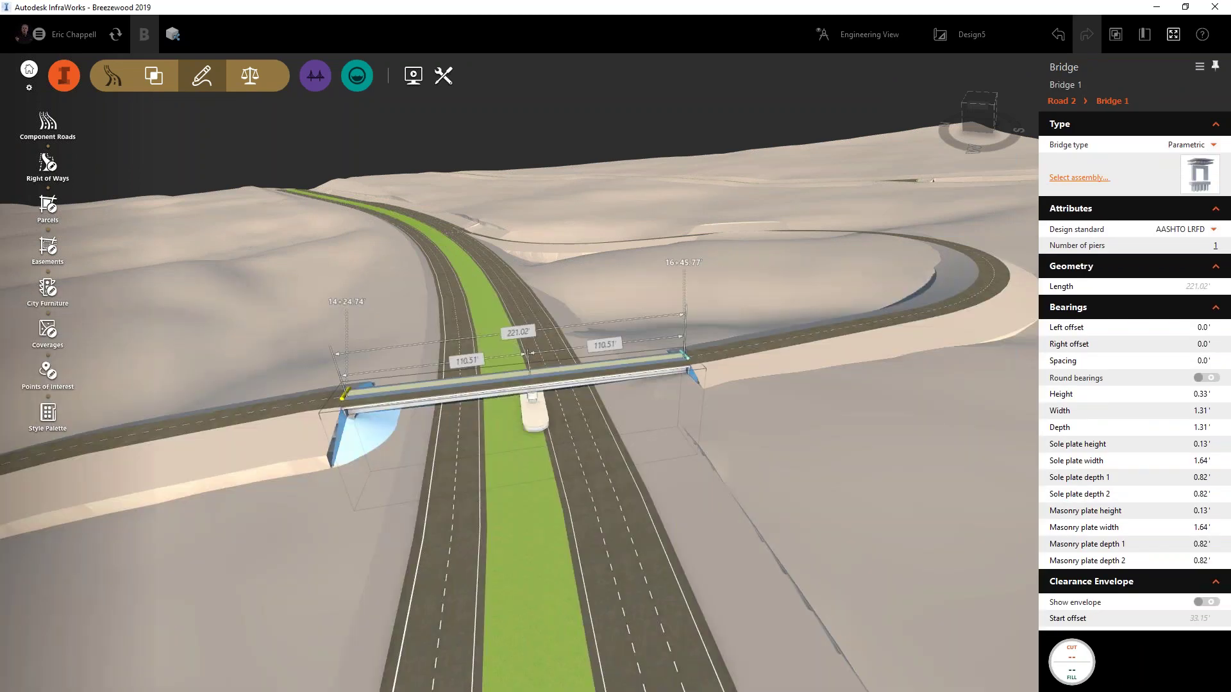
{"action": "left_click_drag", "start_coordinate": [804, 500], "coordinate": [710, 480]}
{"action": "key", "text": "Escape"}
- Try to shift the bridge pier's foundation about 16 ft toward the turnpike's median, and undo the move
{"action": "left_click", "coordinate": [529, 421]}
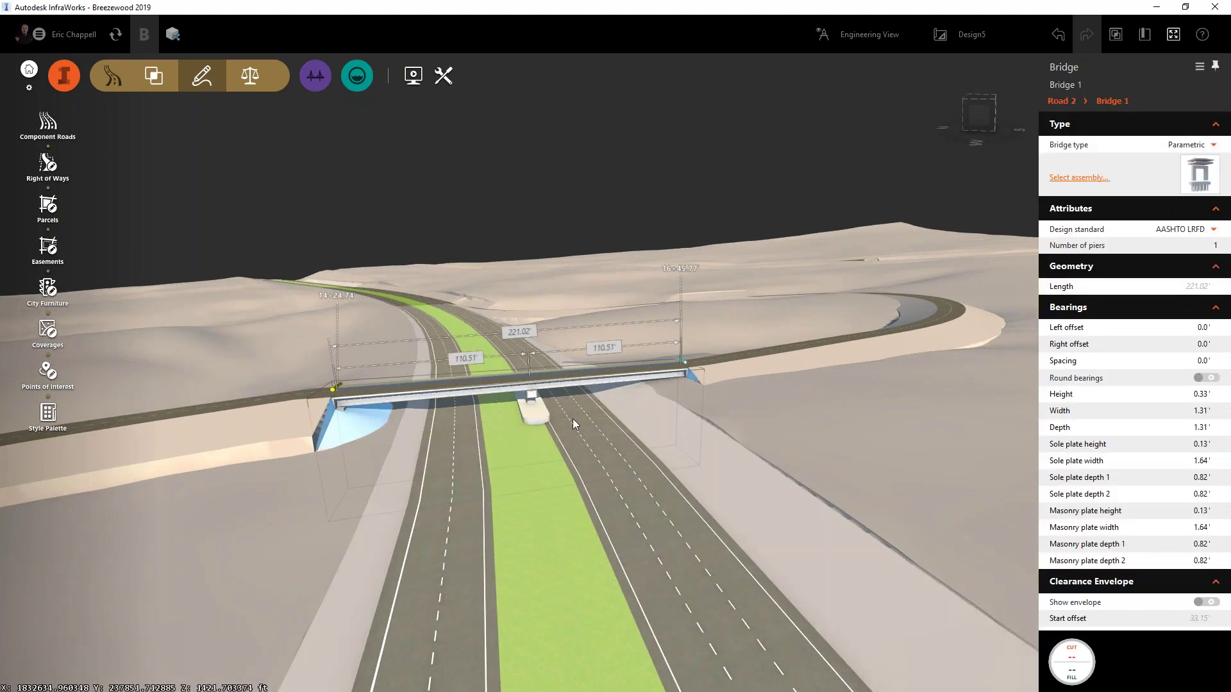
{"action": "mouse_move", "coordinate": [568, 486]}
{"action": "left_mouse_down"}
{"action": "mouse_move", "coordinate": [558, 453]}
{"action": "mouse_move", "coordinate": [609, 454]}
{"action": "mouse_move", "coordinate": [571, 463]}
{"action": "left_mouse_up"}
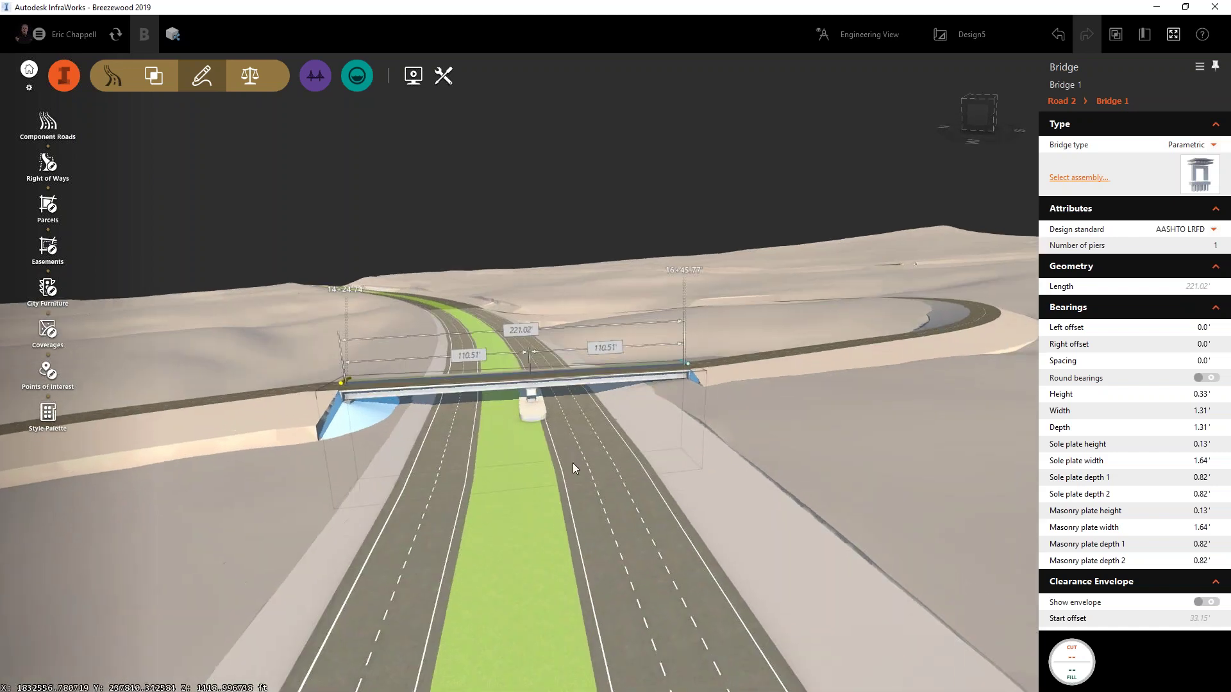
{"action": "left_click", "coordinate": [536, 415]}
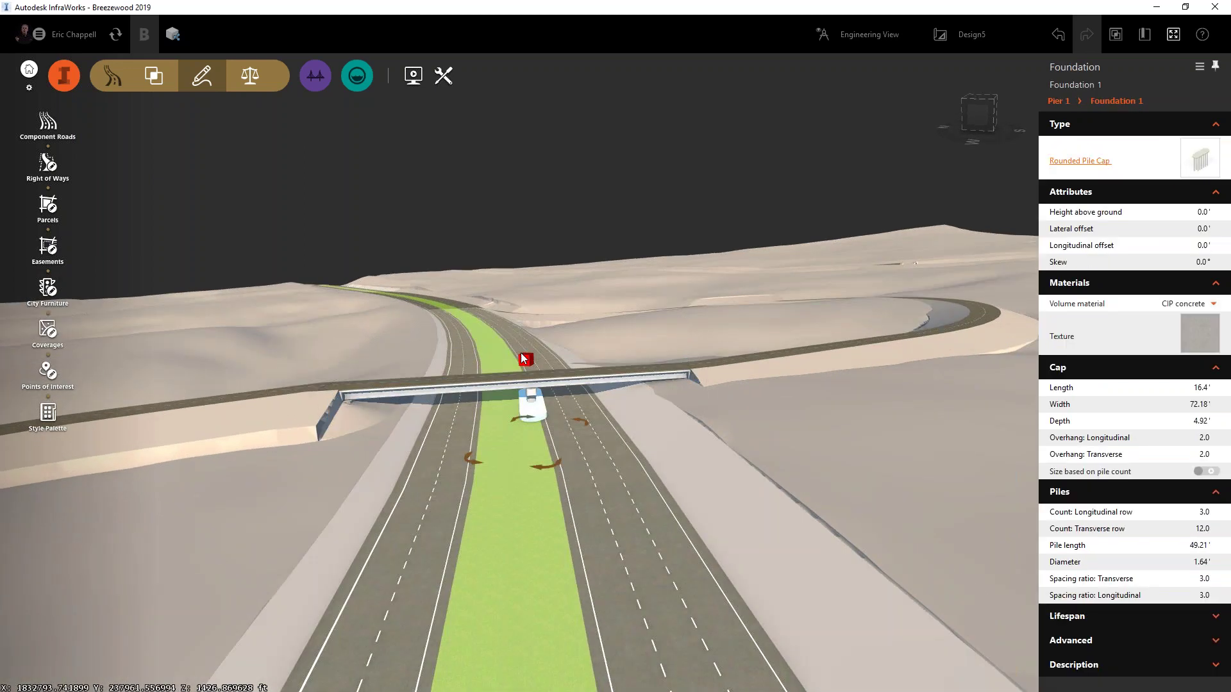
{"action": "left_click_drag", "start_coordinate": [526, 361], "coordinate": [501, 361]}
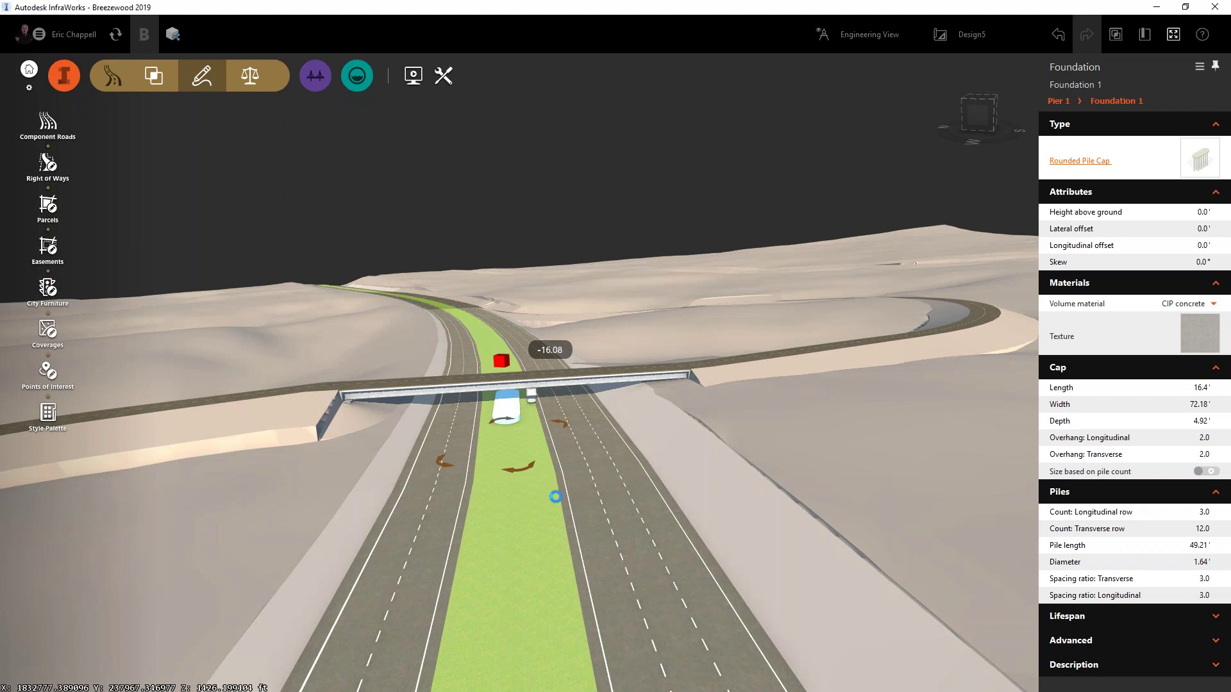
{"action": "left_click_drag", "start_coordinate": [545, 502], "coordinate": [592, 484]}
{"action": "key", "text": "Escape"}
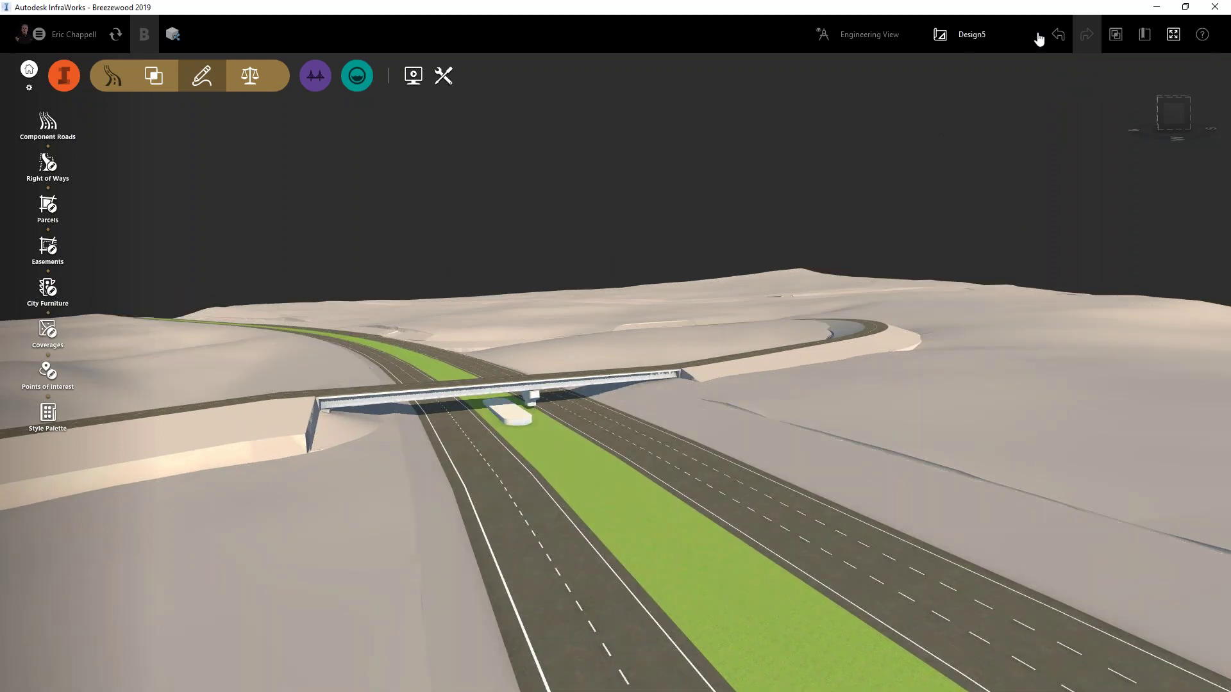
{"action": "left_click", "coordinate": [1057, 35]}
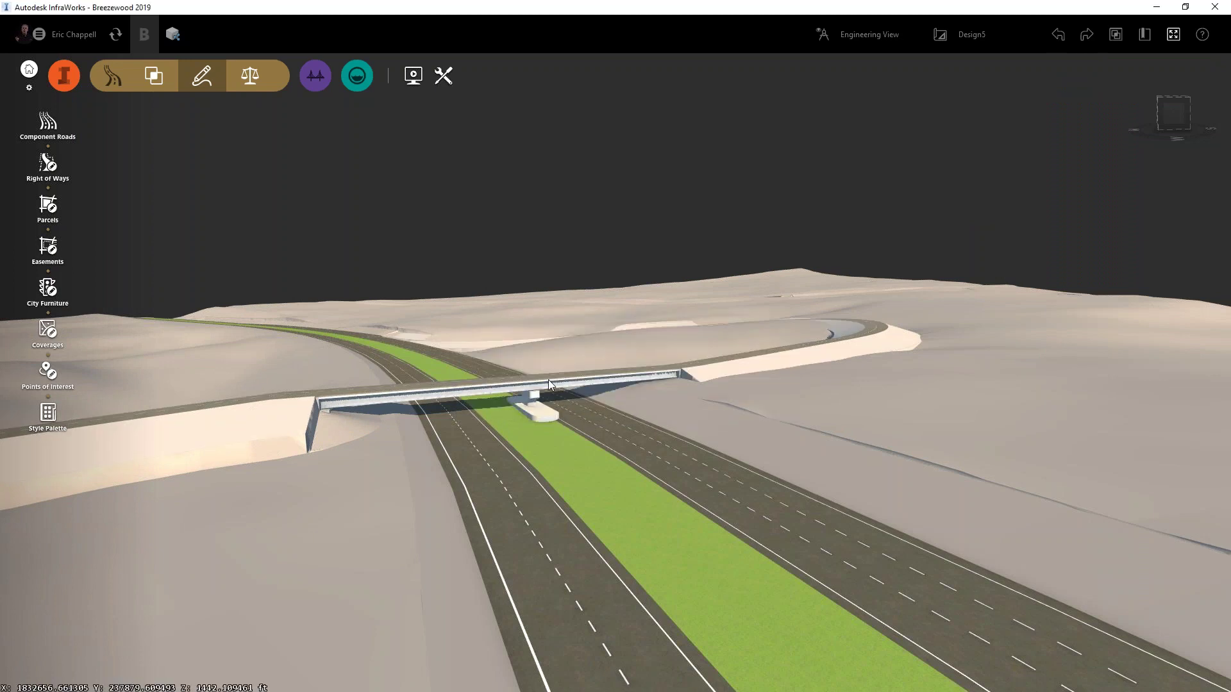
- Move the bridge pier into the turnpike's median, leaving spans of about 96.96 ft and 124.07 ft
{"action": "left_click", "coordinate": [532, 397]}
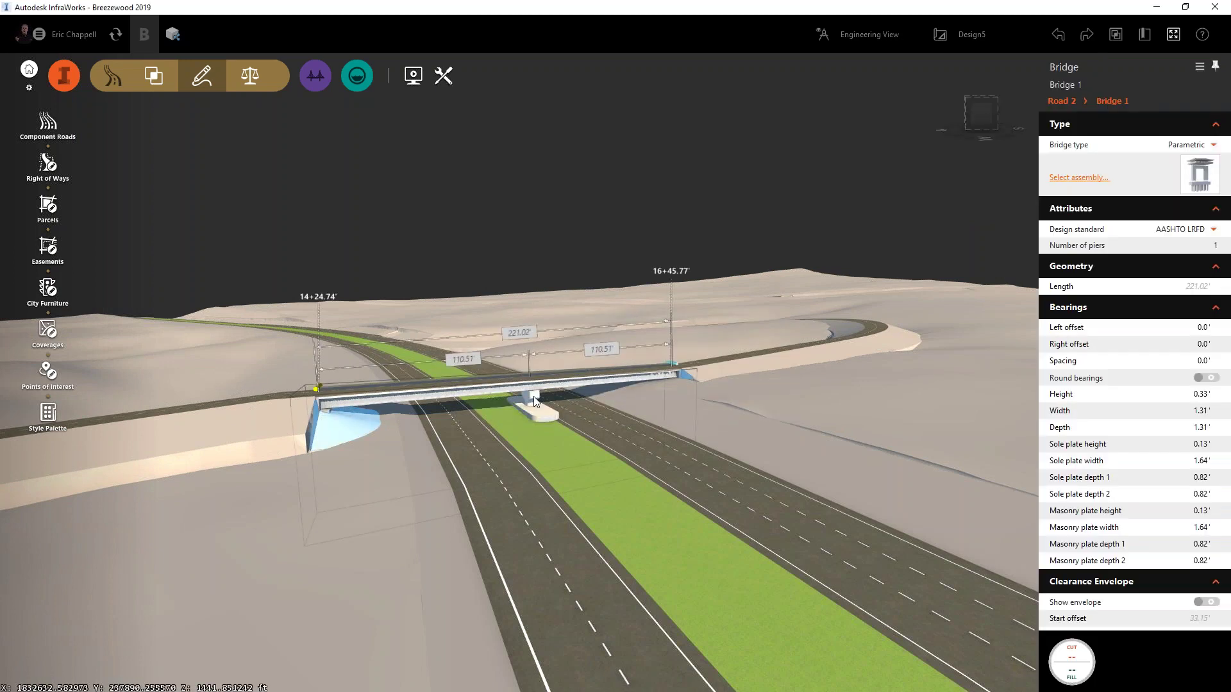
{"action": "left_click", "coordinate": [534, 401]}
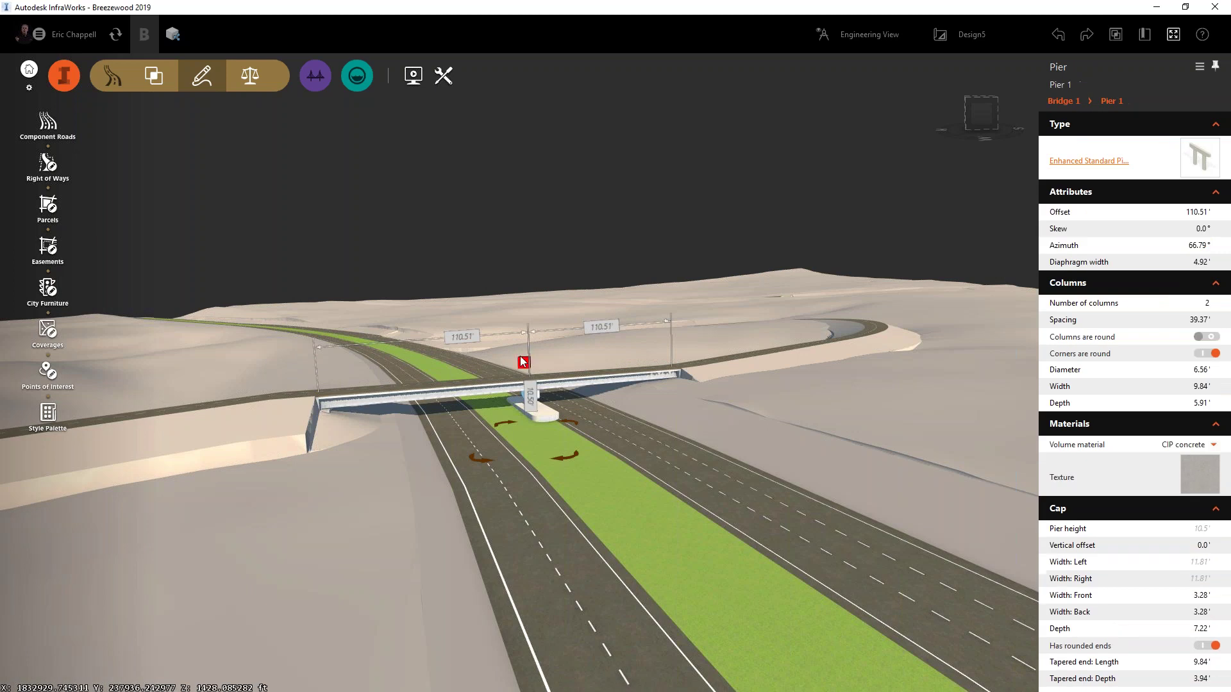
{"action": "left_click_drag", "start_coordinate": [525, 362], "coordinate": [462, 376]}
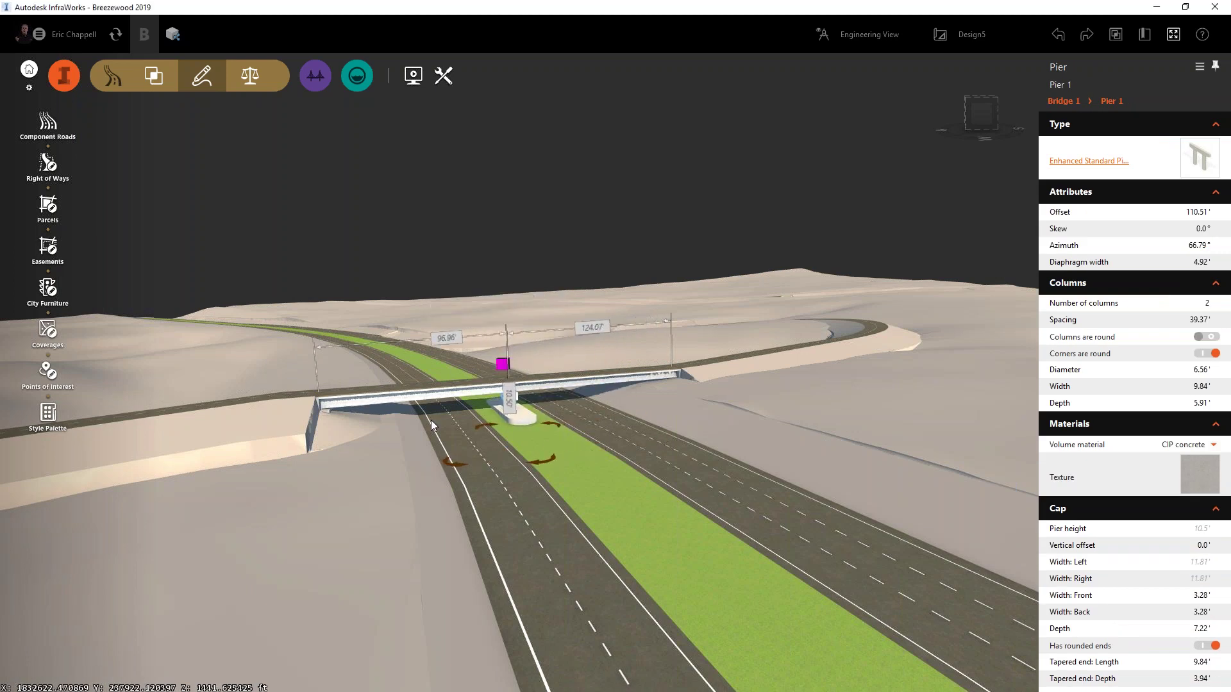
{"action": "key", "text": "Escape"}
- Set the ramp road's grading limit to 150 ft
{"action": "left_click_drag", "start_coordinate": [385, 515], "coordinate": [588, 619]}
{"action": "right_click_drag", "start_coordinate": [588, 619], "coordinate": [693, 469]}
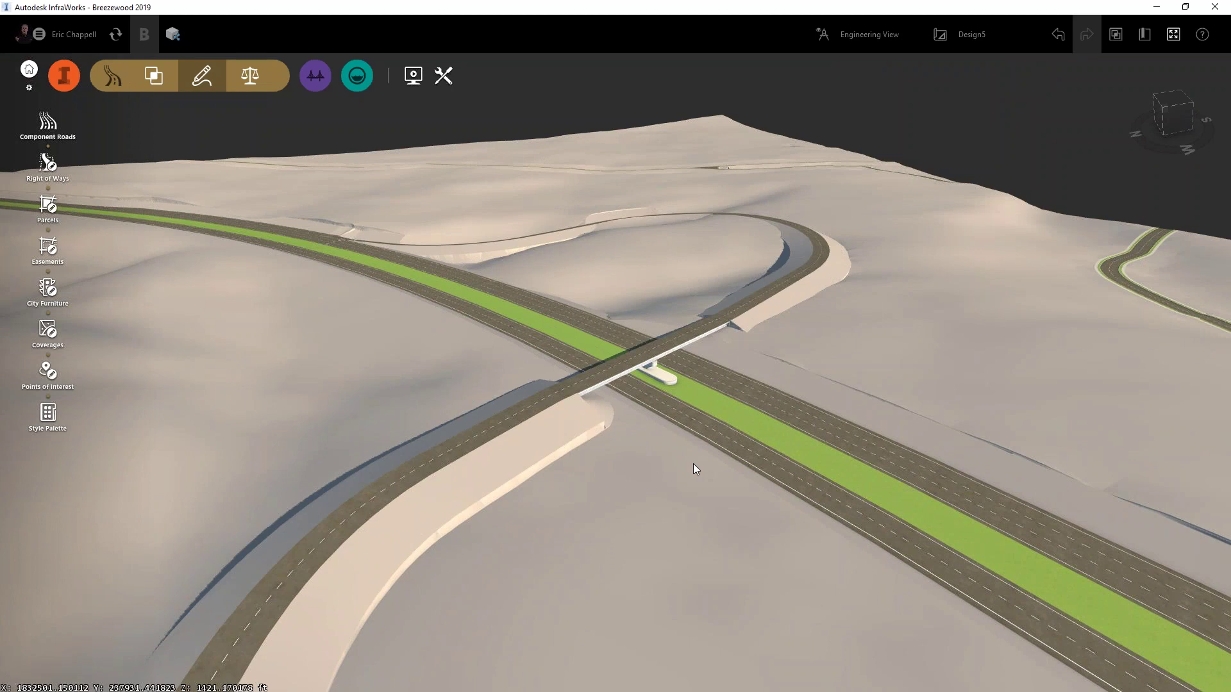
{"action": "middle_click_drag", "start_coordinate": [628, 487], "coordinate": [705, 494]}
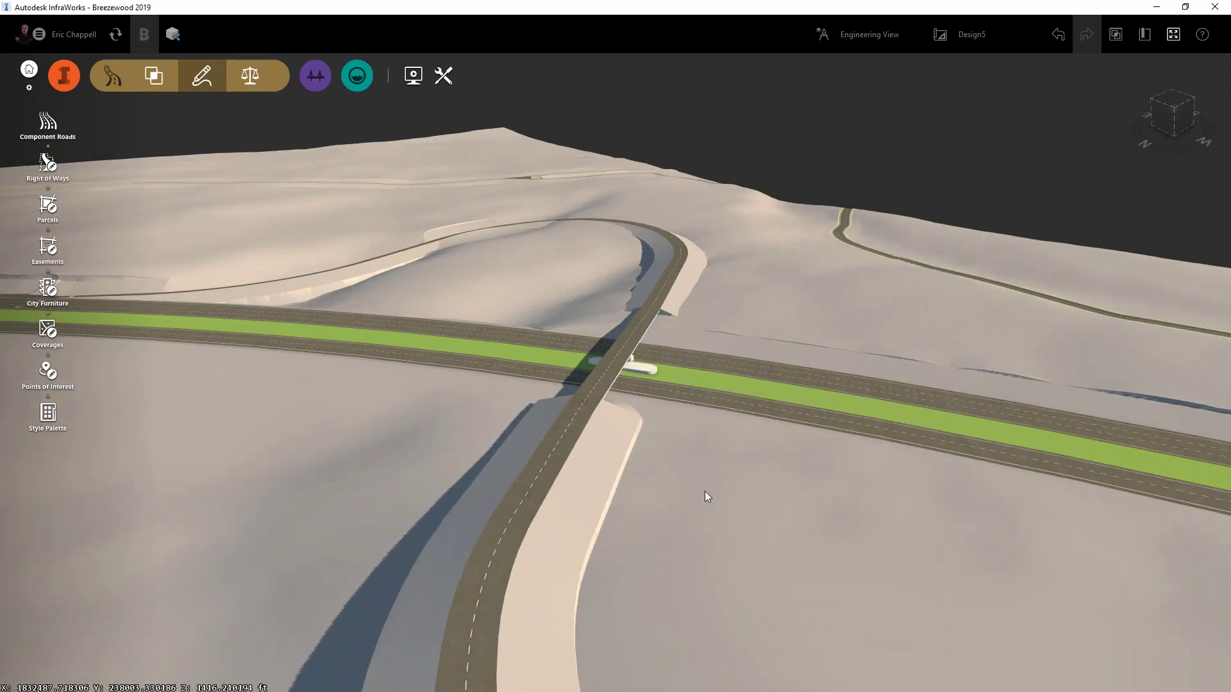
{"action": "middle_click_drag", "start_coordinate": [631, 514], "coordinate": [628, 440]}
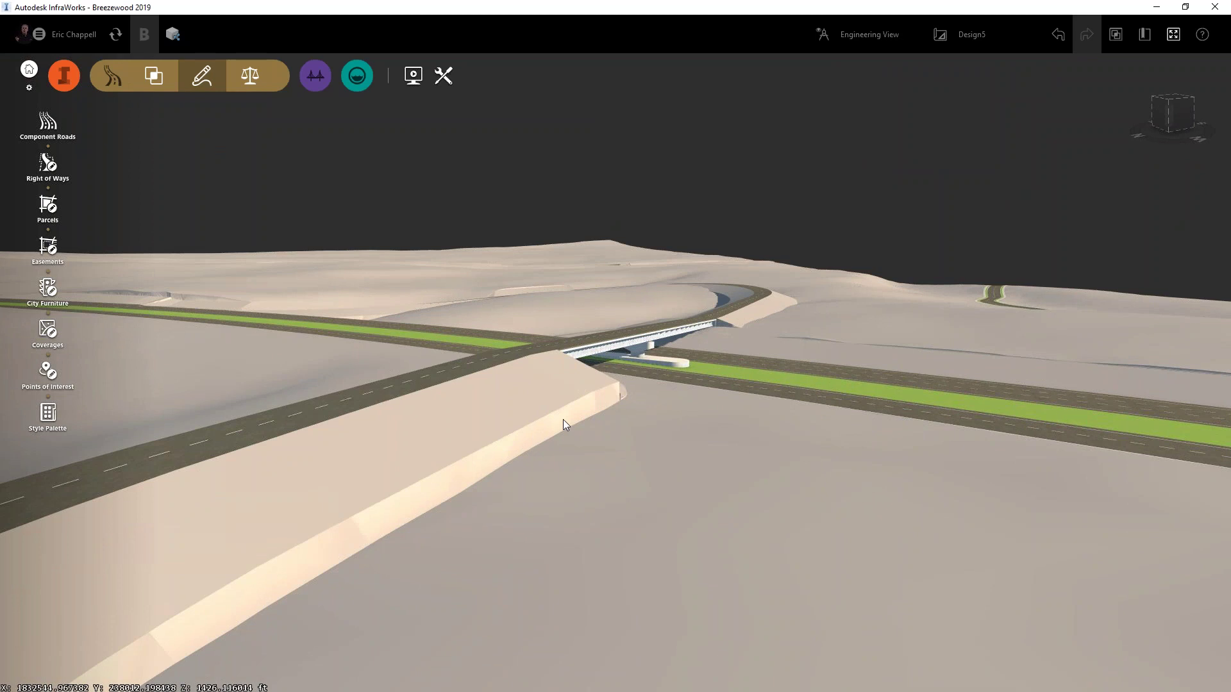
{"action": "middle_click_drag", "start_coordinate": [586, 458], "coordinate": [559, 507]}
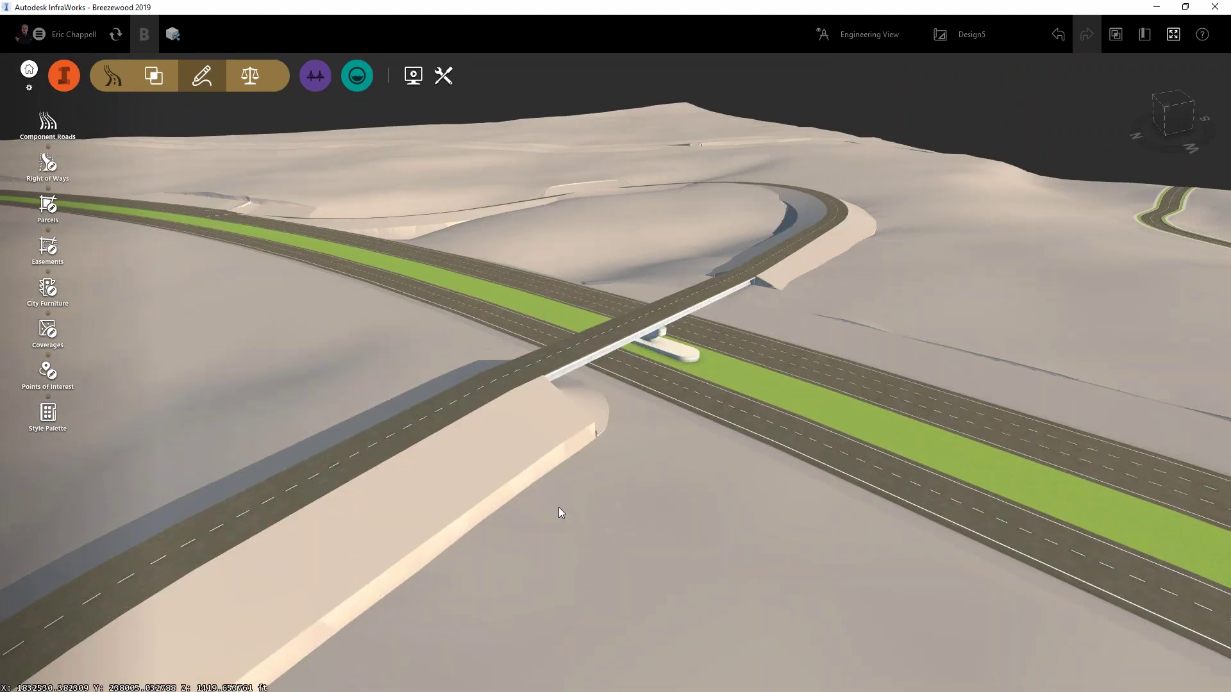
{"action": "left_click", "coordinate": [430, 424]}
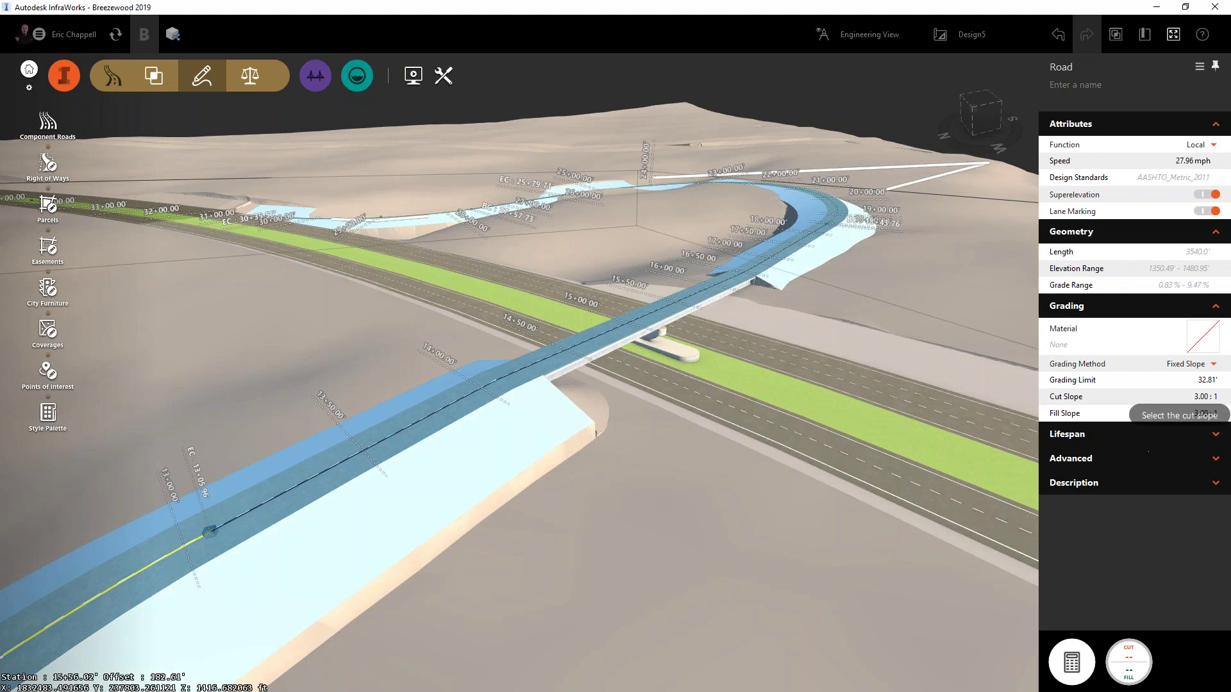
{"action": "left_click", "coordinate": [1201, 380]}
{"action": "type", "text": "150"}
{"action": "key", "text": "Return"}
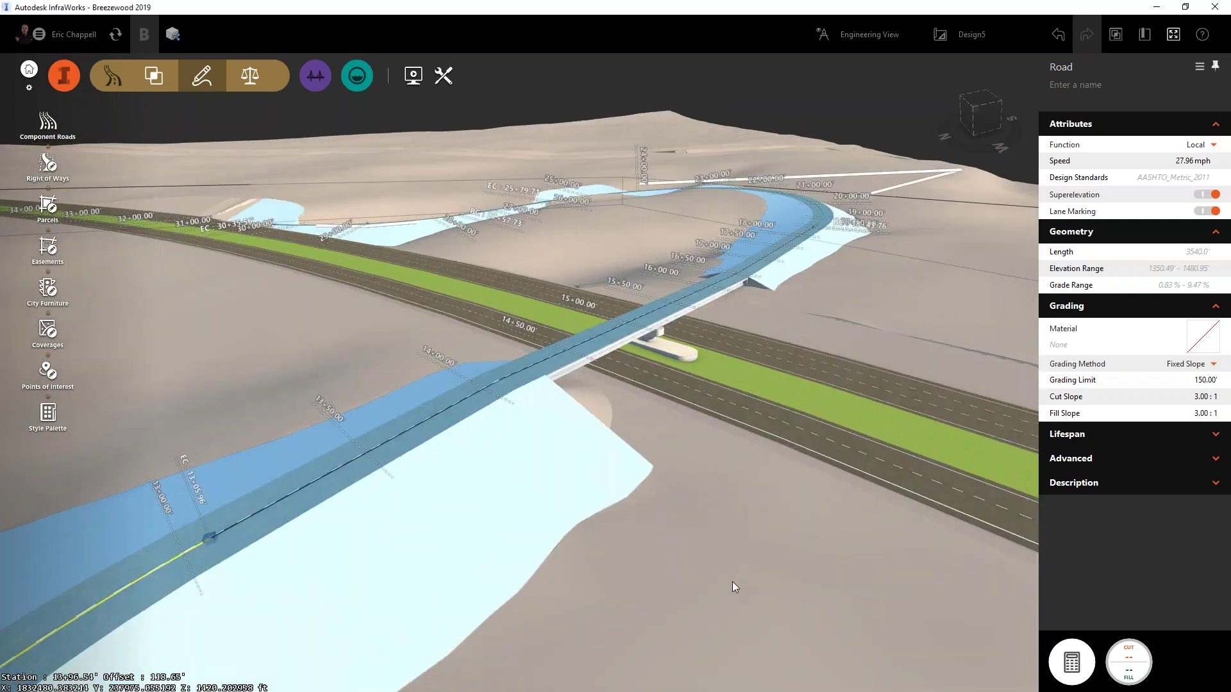
- Apply the Terrain material Grass2 to the ramp road's grading and deselect the road
{"action": "left_click", "coordinate": [1212, 340]}
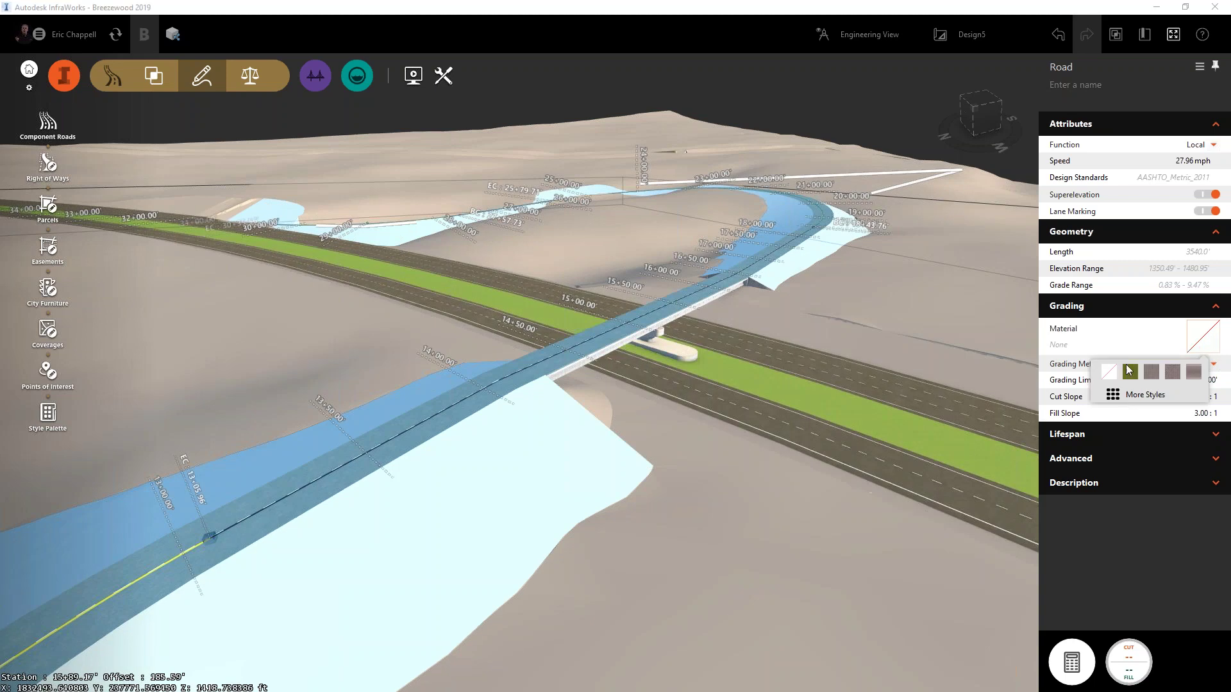
{"action": "left_click", "coordinate": [1139, 395]}
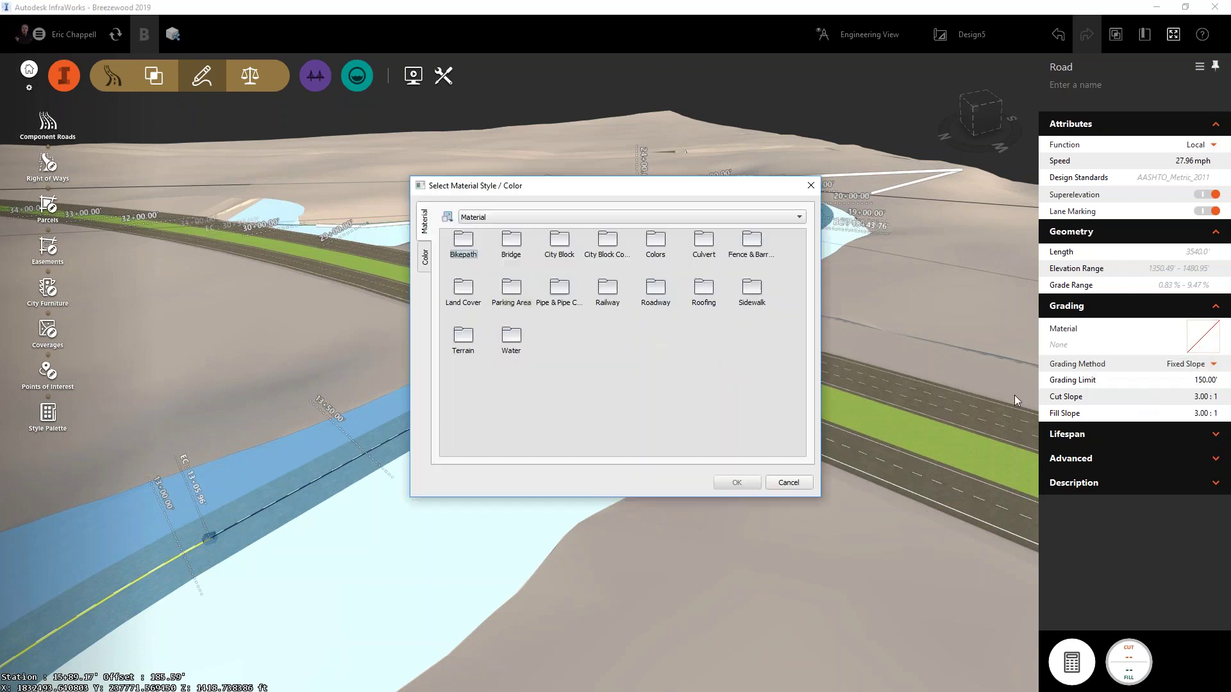
{"action": "double_click", "coordinate": [464, 337]}
{"action": "left_click", "coordinate": [705, 253]}
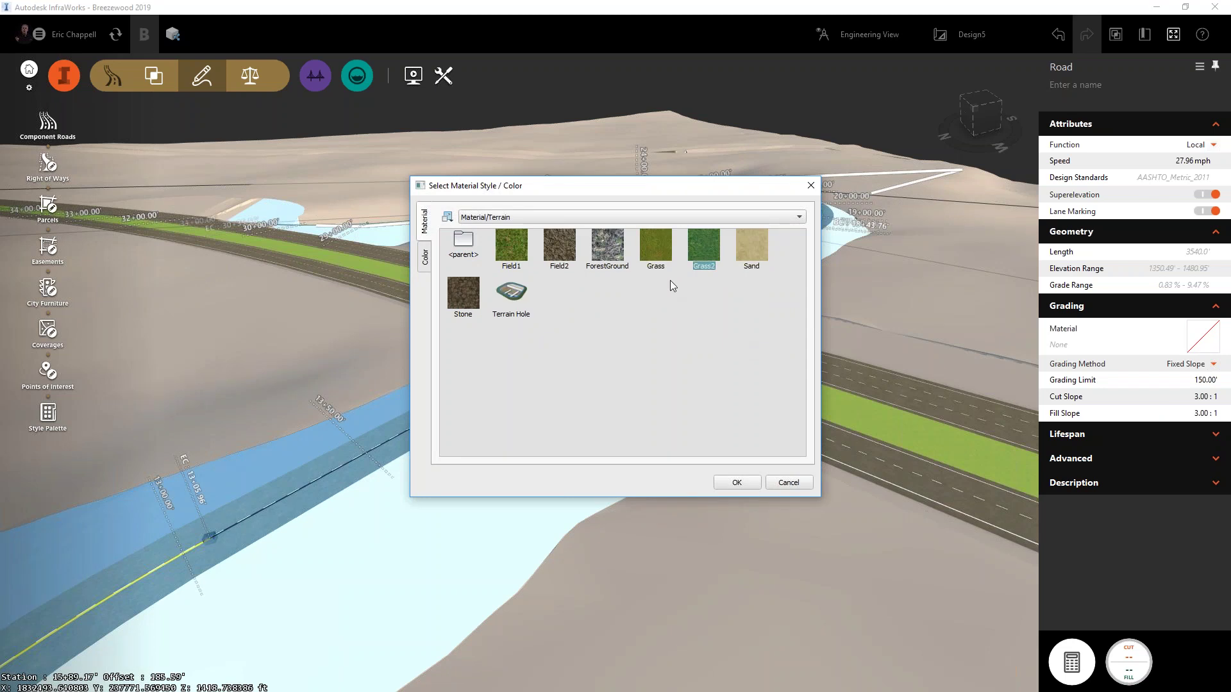
{"action": "left_click", "coordinate": [739, 483]}
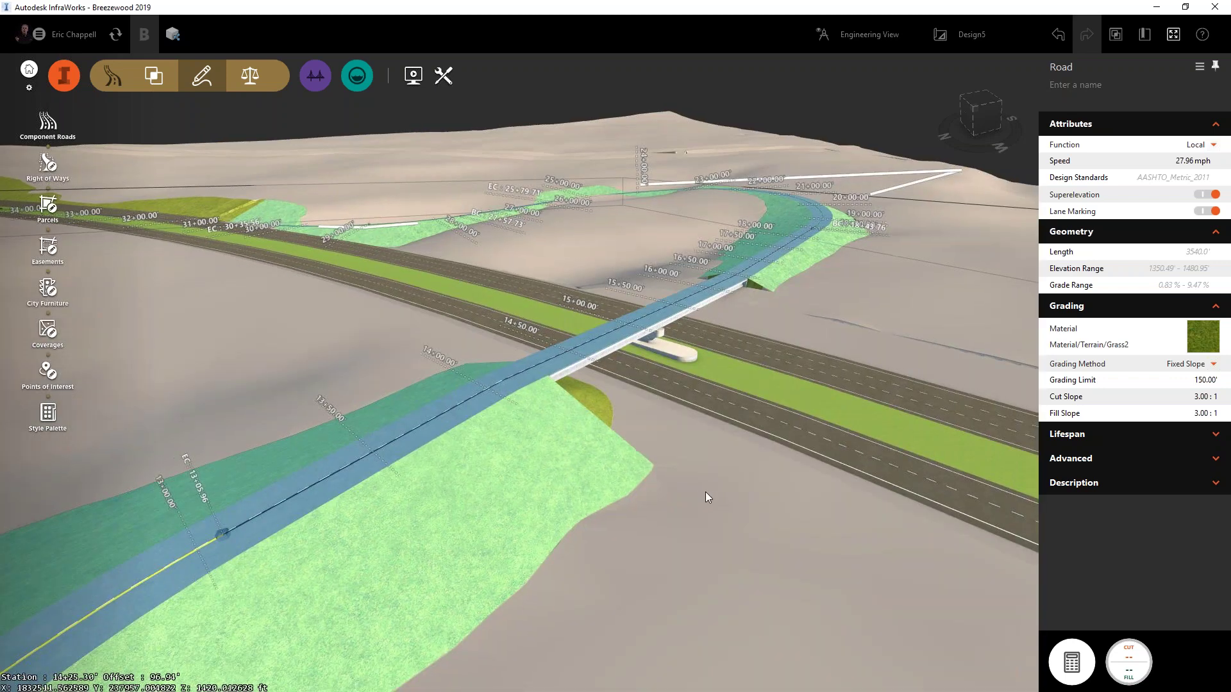
{"action": "left_click", "coordinate": [704, 497]}
- Examine the grassed ramp embankments, the bridge abutments and the median pier from above and from the side
{"action": "middle_click_drag", "start_coordinate": [705, 497], "coordinate": [705, 574]}
{"action": "scroll", "coordinate": [759, 530], "scroll_direction": "up", "scroll_amount": 8}
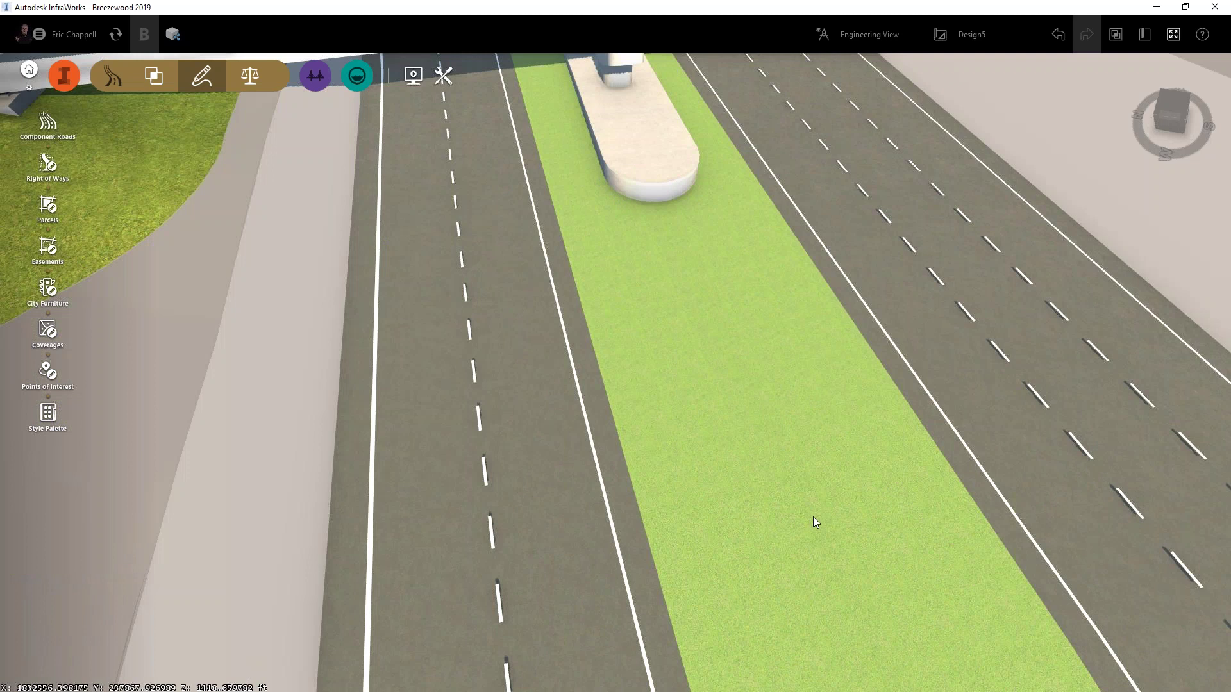
{"action": "scroll", "coordinate": [813, 516], "scroll_direction": "up", "scroll_amount": 2}
{"action": "middle_click_drag", "start_coordinate": [813, 517], "coordinate": [794, 614]}
{"action": "scroll", "coordinate": [789, 604], "scroll_direction": "down", "scroll_amount": 6}
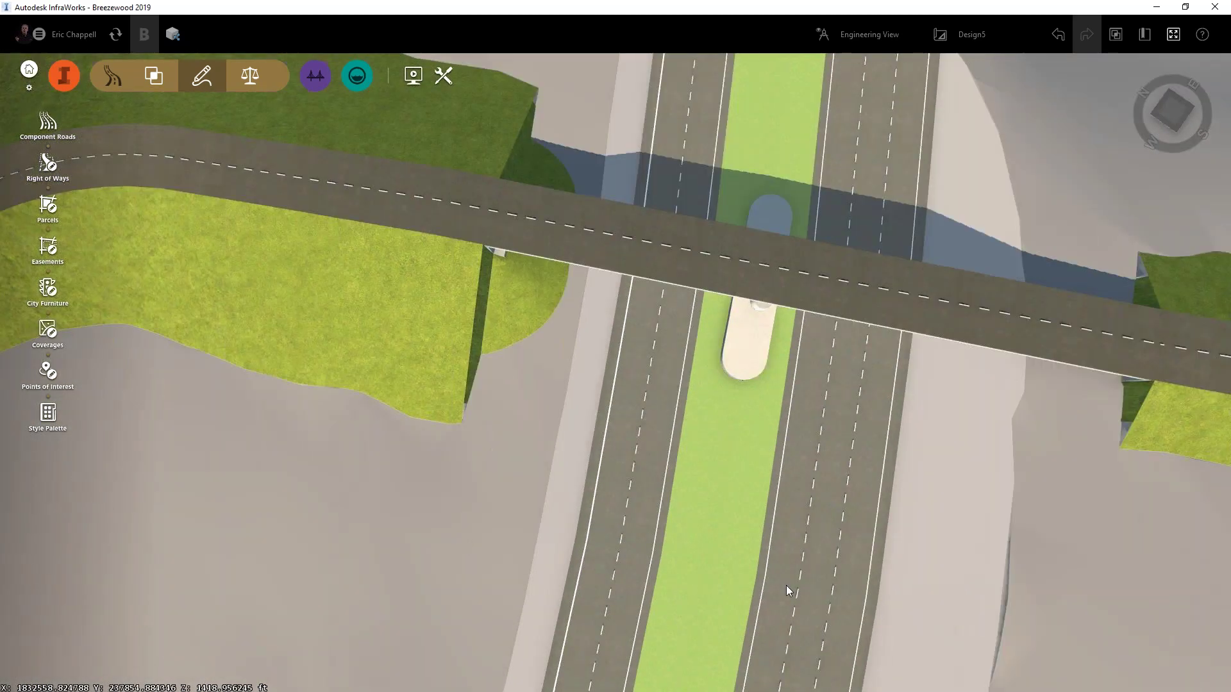
{"action": "scroll", "coordinate": [785, 586], "scroll_direction": "down", "scroll_amount": 3}
{"action": "middle_click_drag", "start_coordinate": [781, 581], "coordinate": [768, 150]}
{"action": "middle_click_drag", "start_coordinate": [446, 562], "coordinate": [506, 571]}
{"action": "scroll", "coordinate": [506, 571], "scroll_direction": "up", "scroll_amount": 8}
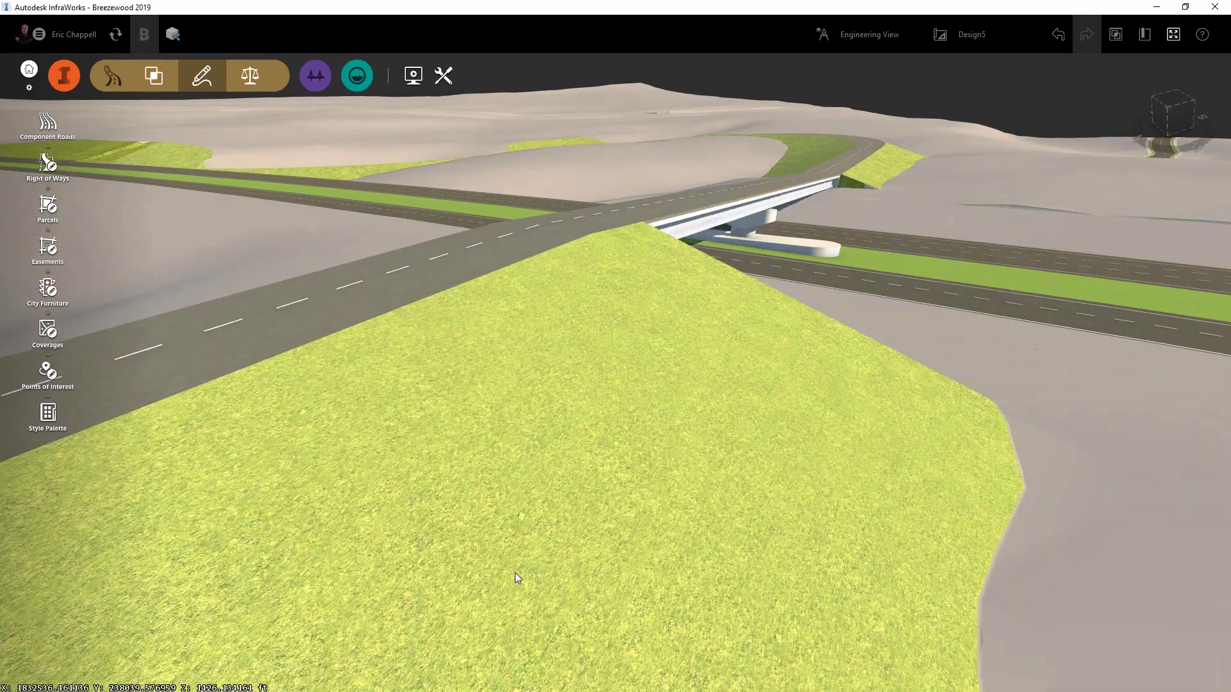
{"action": "scroll", "coordinate": [514, 581], "scroll_direction": "down", "scroll_amount": 6}
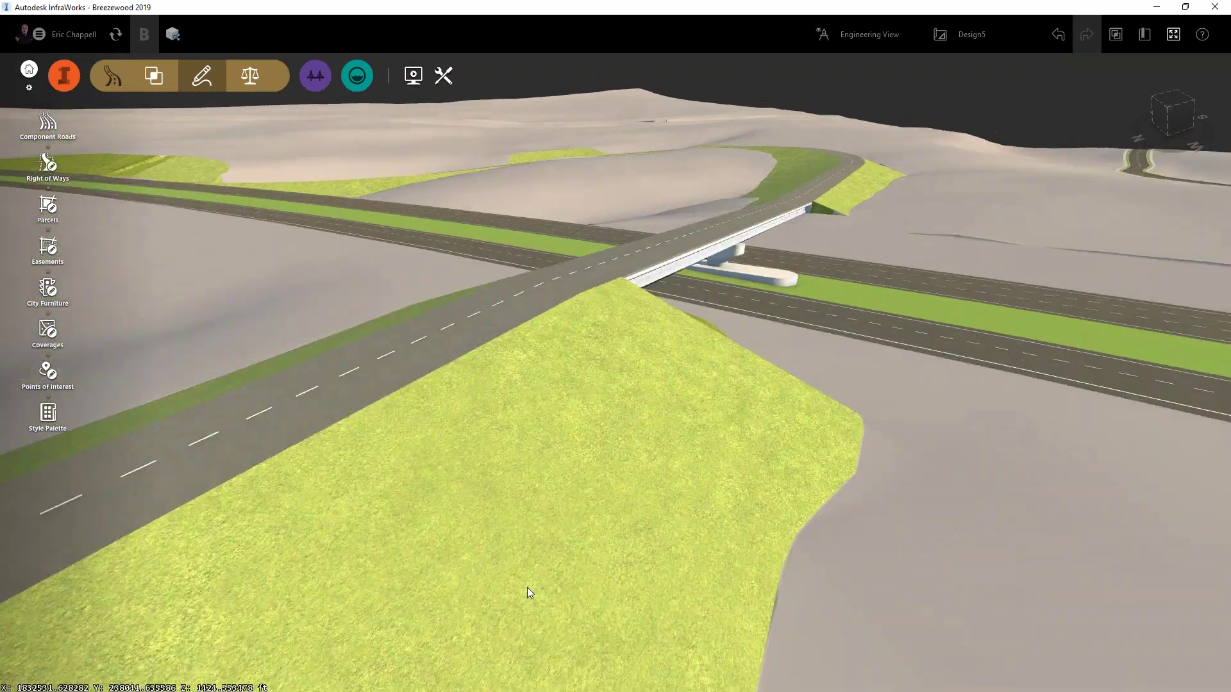
{"action": "middle_click_drag", "start_coordinate": [527, 587], "coordinate": [668, 477]}
{"action": "left_click_drag", "start_coordinate": [668, 477], "coordinate": [684, 448]}
{"action": "scroll", "coordinate": [589, 352], "scroll_direction": "up", "scroll_amount": 4}
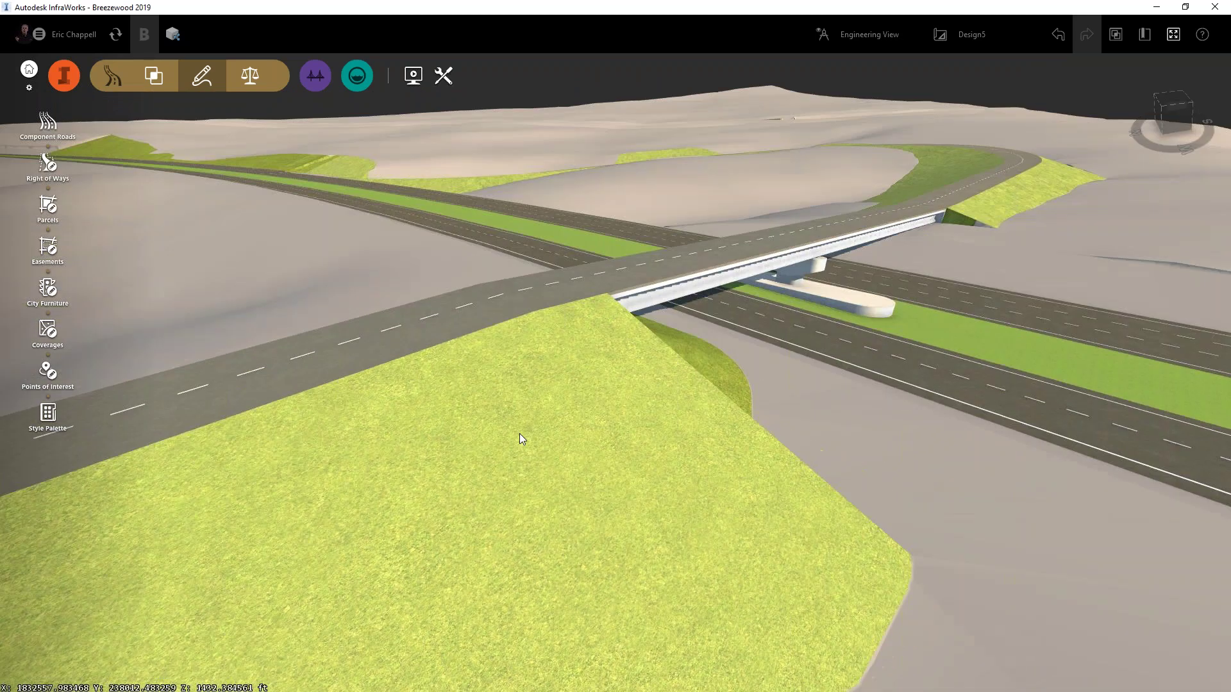
- Convert the ramp road's grade point before the bridge, at station 14+07.58, to a vertical curve
{"action": "left_click", "coordinate": [584, 297]}
{"action": "left_click_drag", "start_coordinate": [628, 550], "coordinate": [652, 507]}
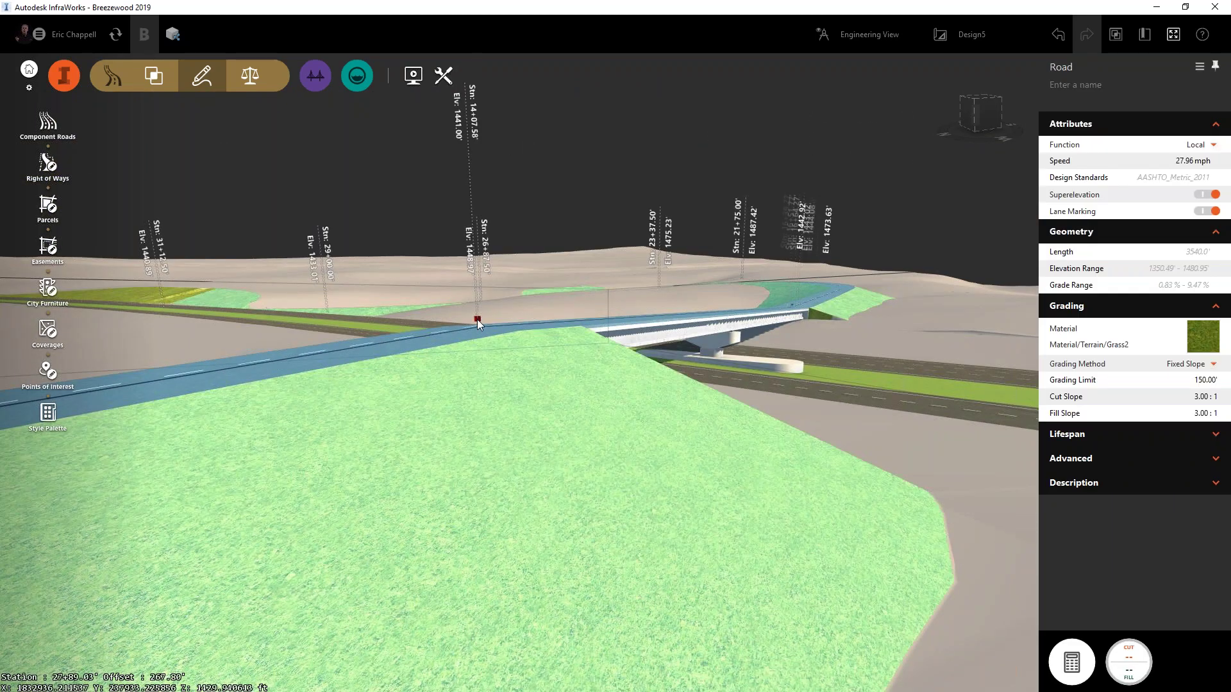
{"action": "right_click", "coordinate": [477, 319]}
{"action": "left_click", "coordinate": [524, 352]}
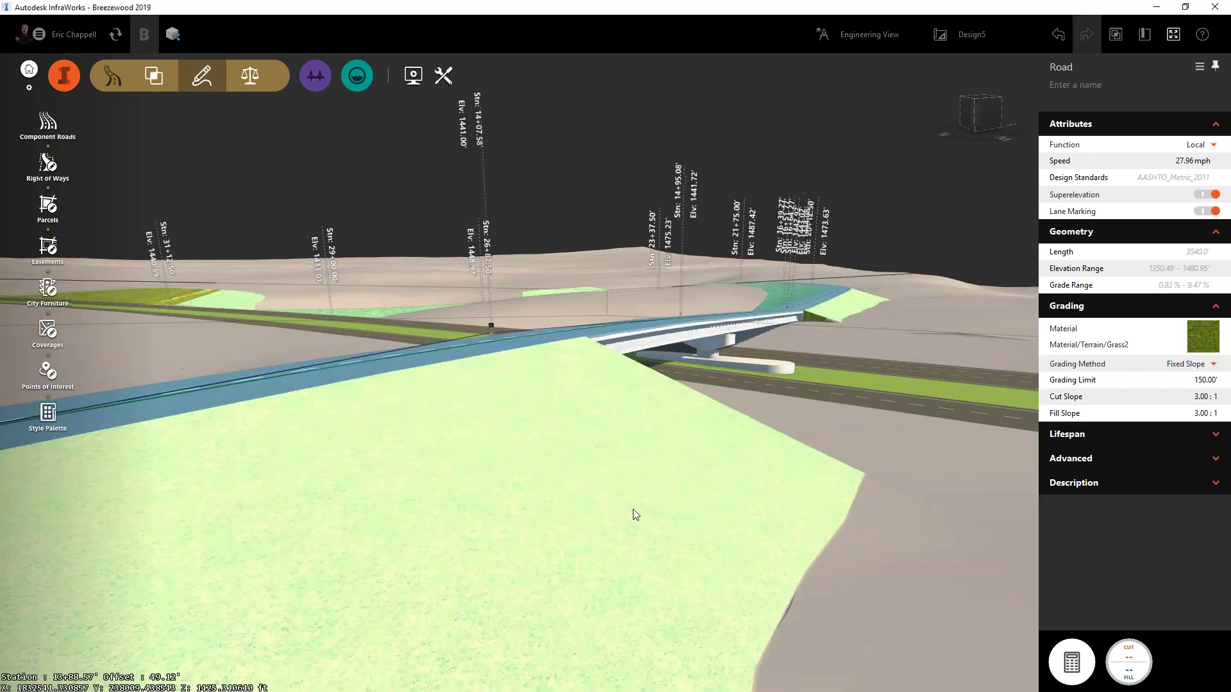
{"action": "left_click_drag", "start_coordinate": [660, 496], "coordinate": [599, 501]}
{"action": "key", "text": "Escape"}
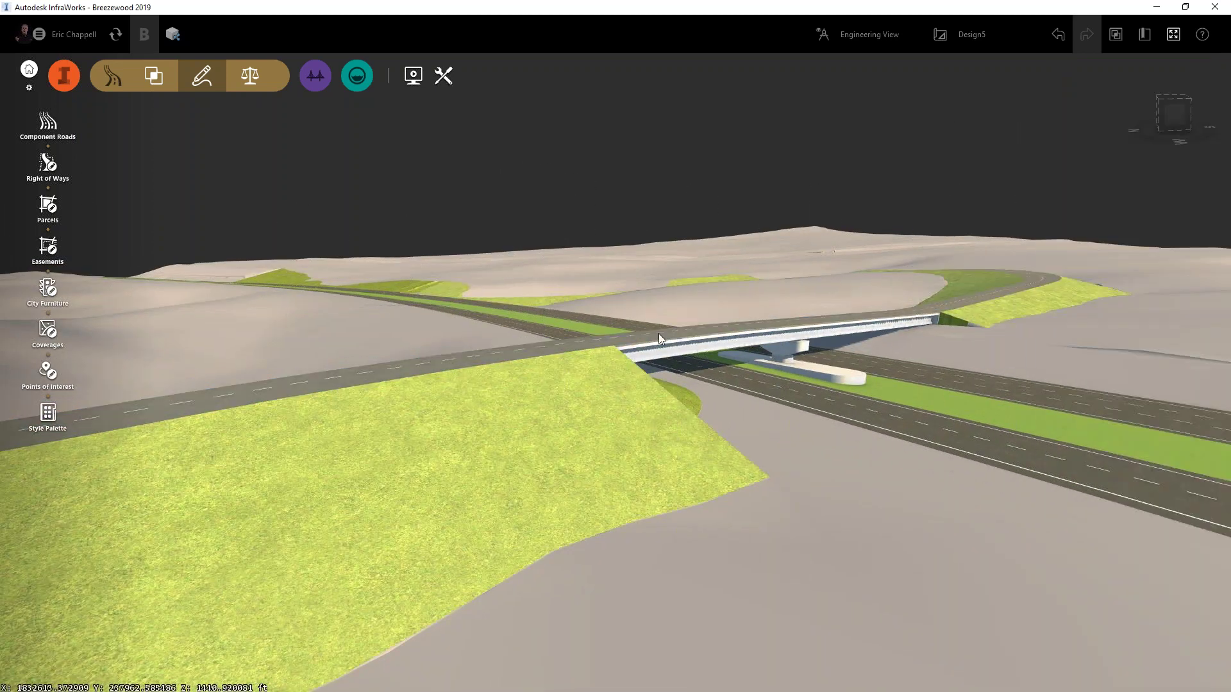
- Lengthen the ramp road's vertical curve past the turnpike so that it ends at about station 17+20.61
{"action": "left_click_drag", "start_coordinate": [763, 433], "coordinate": [501, 541]}
{"action": "left_click_drag", "start_coordinate": [590, 545], "coordinate": [809, 362]}
{"action": "left_click", "coordinate": [798, 348]}
{"action": "left_click_drag", "start_coordinate": [695, 536], "coordinate": [654, 364]}
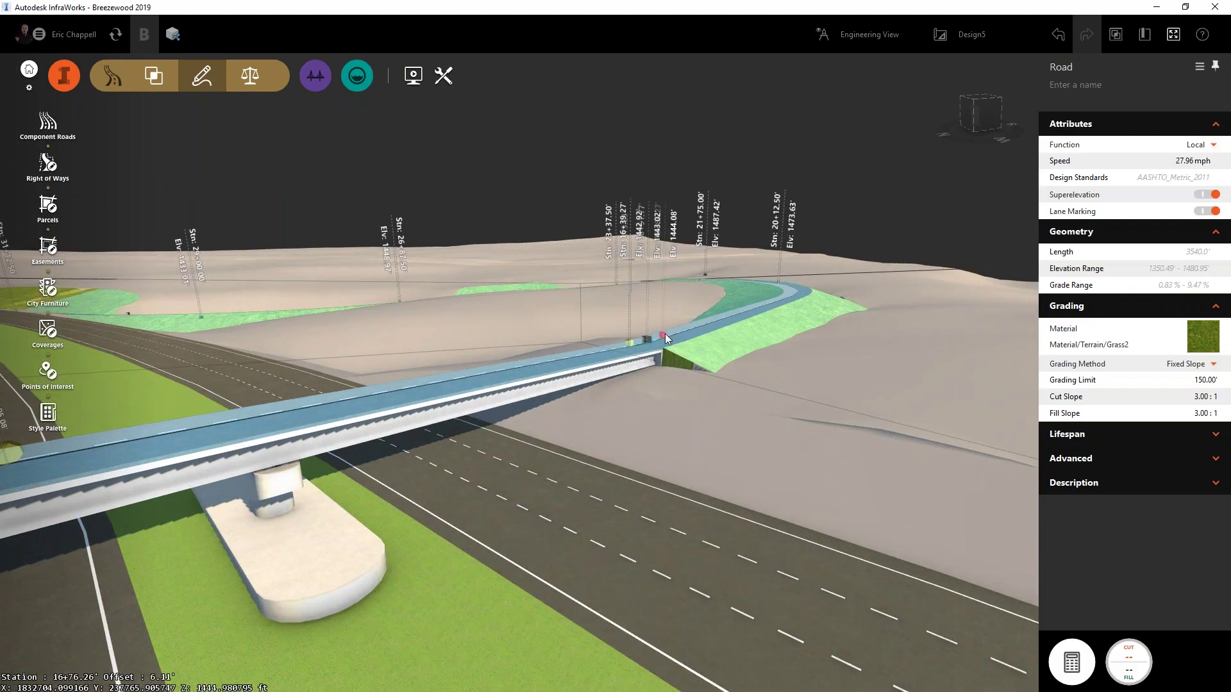
{"action": "left_click", "coordinate": [665, 338]}
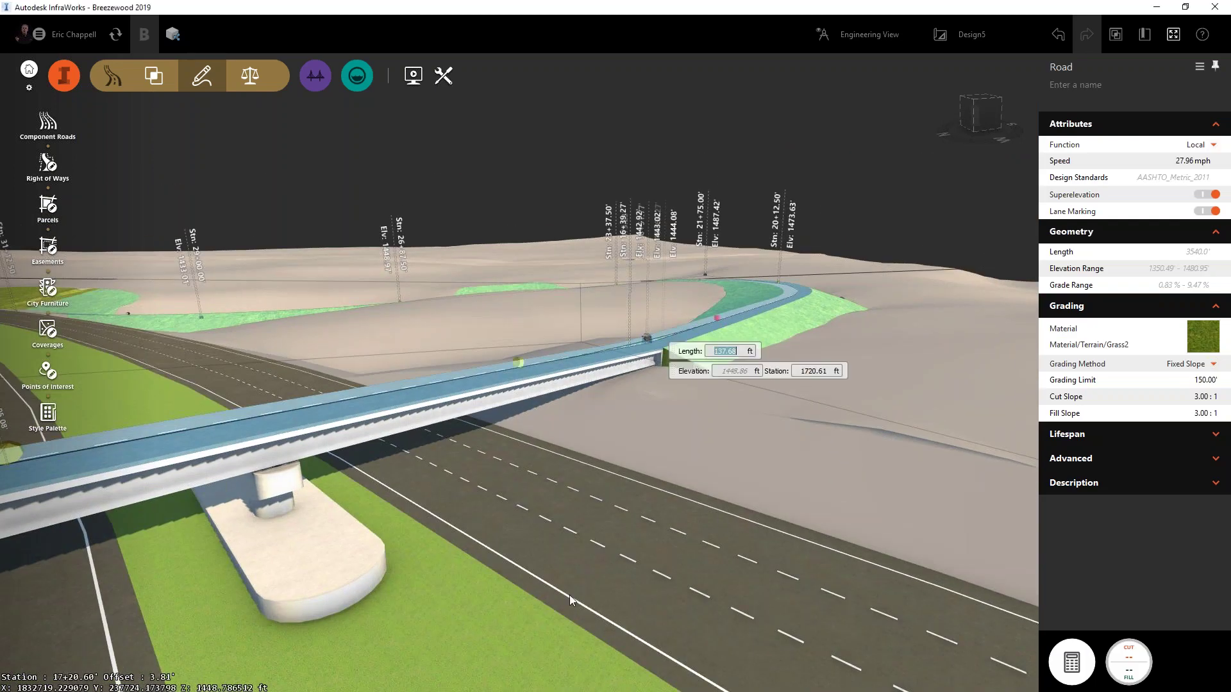
{"action": "key", "text": "Return"}
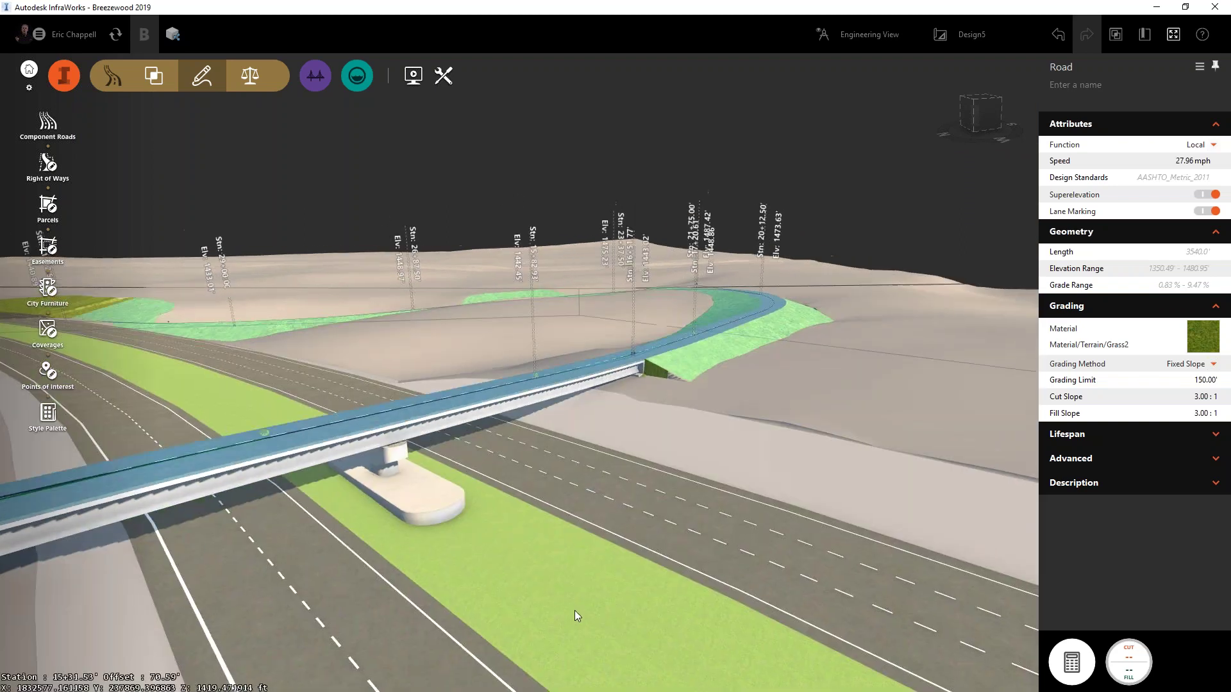
{"action": "key", "text": "Escape"}
- Tighten the ramp's loop by moving its outermost curve point, near station 22+00, toward the turnpike
{"action": "left_click_drag", "start_coordinate": [561, 605], "coordinate": [519, 687]}
{"action": "scroll", "coordinate": [556, 686], "scroll_direction": "down", "scroll_amount": 5}
{"action": "left_click_drag", "start_coordinate": [596, 556], "coordinate": [567, 533]}
{"action": "scroll", "coordinate": [567, 533], "scroll_direction": "up", "scroll_amount": 3}
{"action": "middle_click_drag", "start_coordinate": [529, 378], "coordinate": [478, 487]}
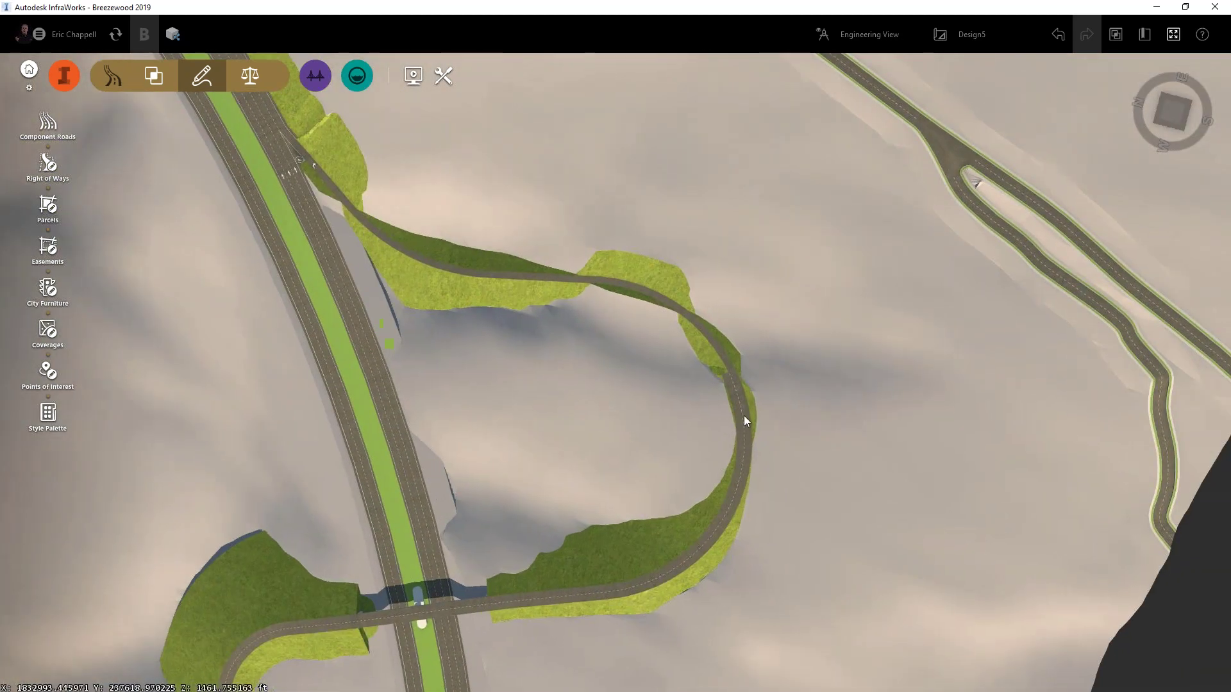
{"action": "left_click", "coordinate": [747, 453]}
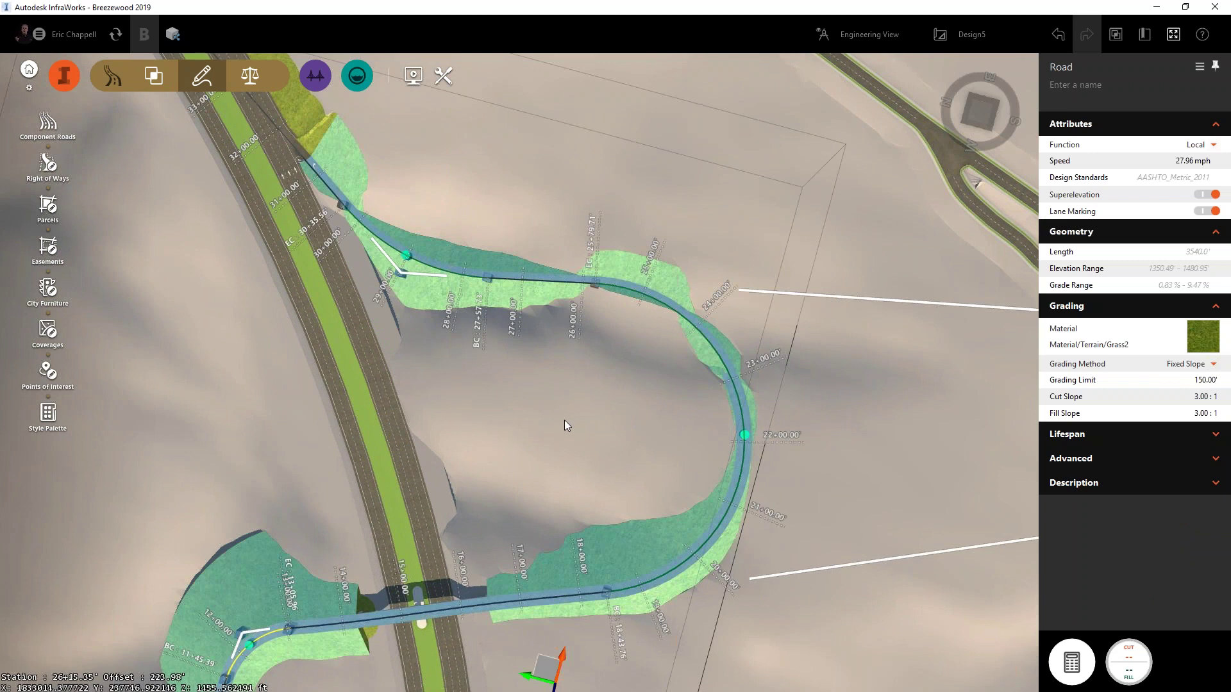
{"action": "left_click_drag", "start_coordinate": [744, 434], "coordinate": [658, 438]}
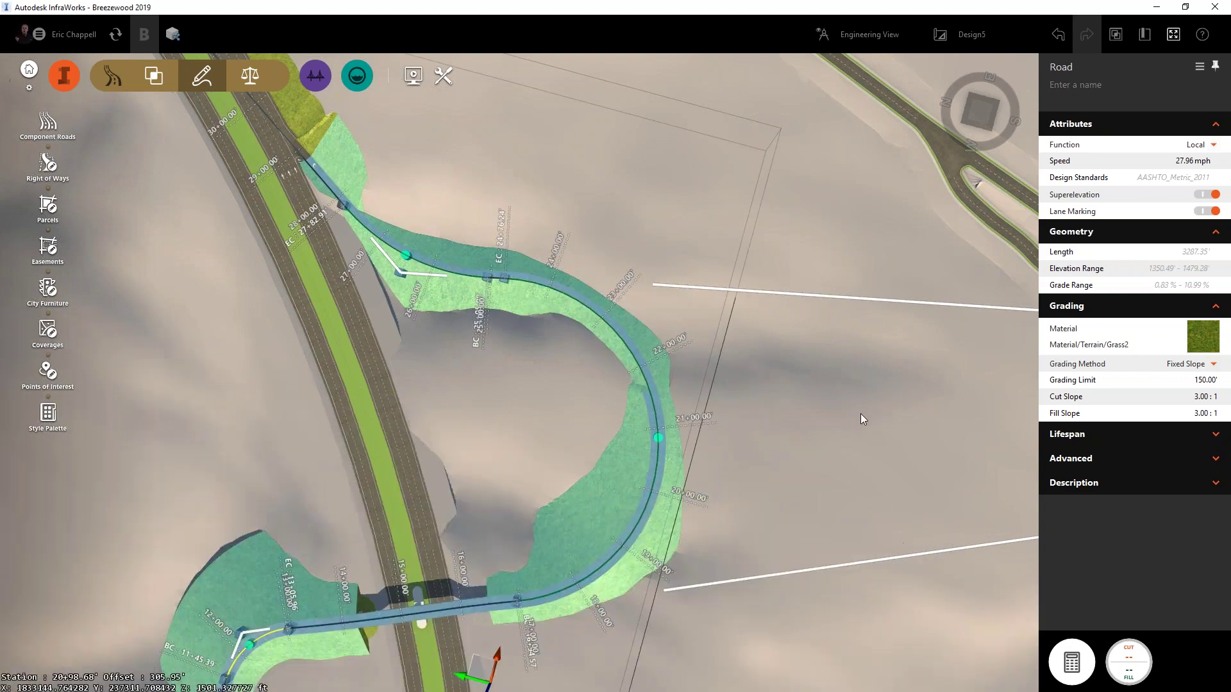
{"action": "key", "text": "Escape"}
- Review the whole interchange in plan, from the ramp approach and bridge around the loop to its merge with the turnpike
{"action": "left_click_drag", "start_coordinate": [860, 413], "coordinate": [882, 460]}
{"action": "scroll", "coordinate": [882, 461], "scroll_direction": "down", "scroll_amount": 3}
{"action": "middle_click_drag", "start_coordinate": [789, 542], "coordinate": [806, 276]}
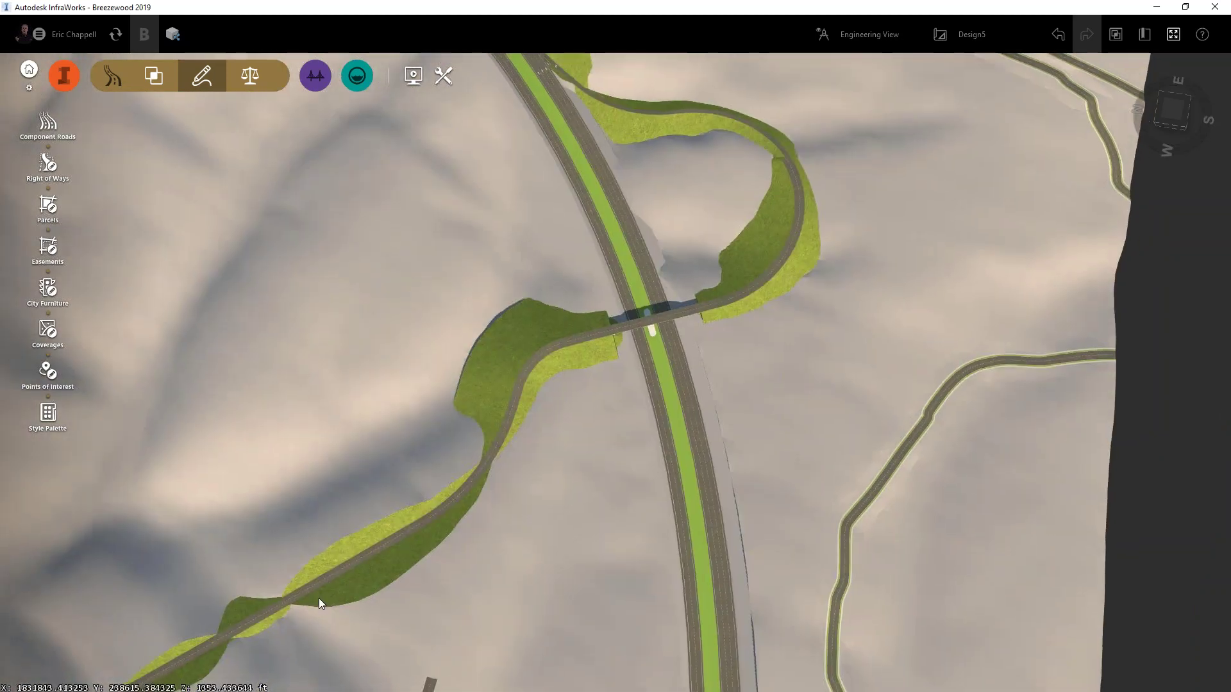
{"action": "scroll", "coordinate": [318, 598], "scroll_direction": "down", "scroll_amount": 5}
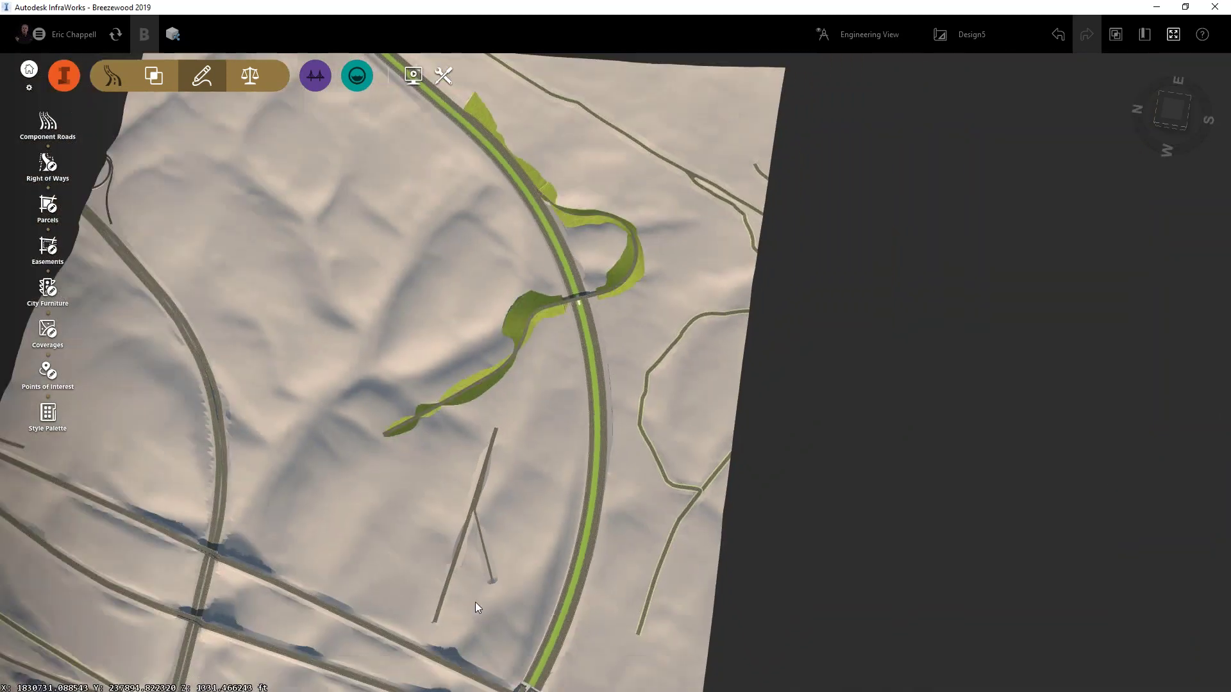
{"action": "middle_click_drag", "start_coordinate": [390, 597], "coordinate": [365, 590], "text": "shift"}
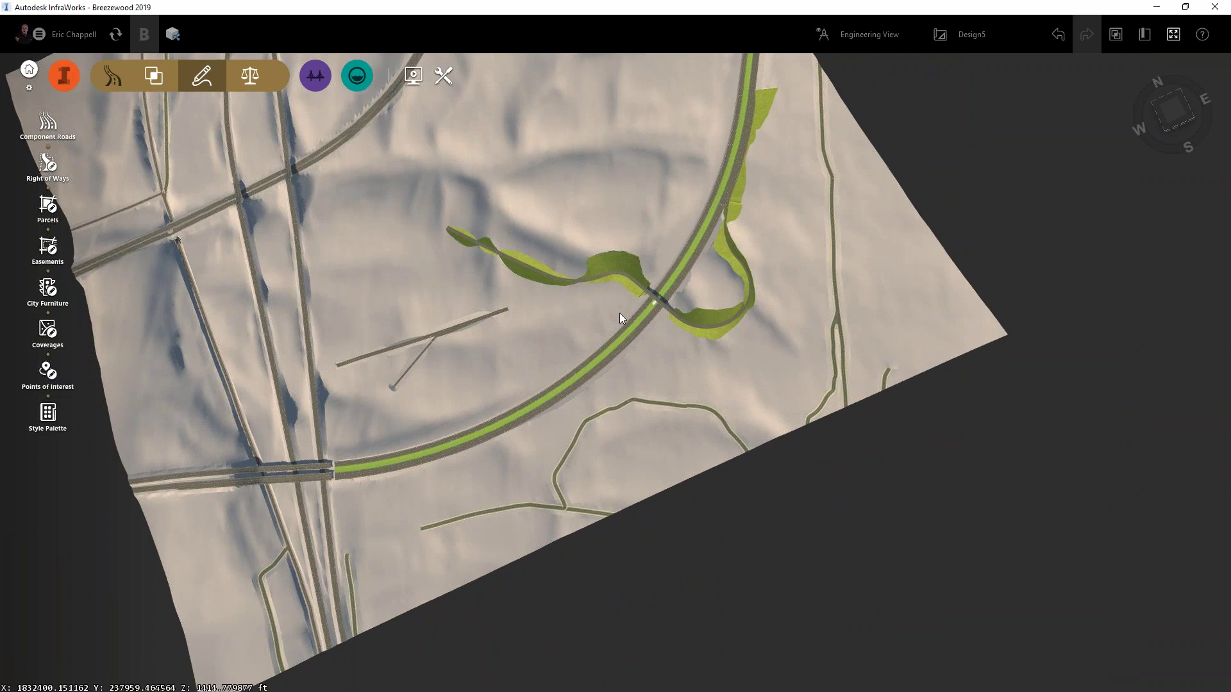
{"action": "scroll", "coordinate": [637, 314], "scroll_direction": "up", "scroll_amount": 3}
{"action": "scroll", "coordinate": [686, 293], "scroll_direction": "up", "scroll_amount": 3}
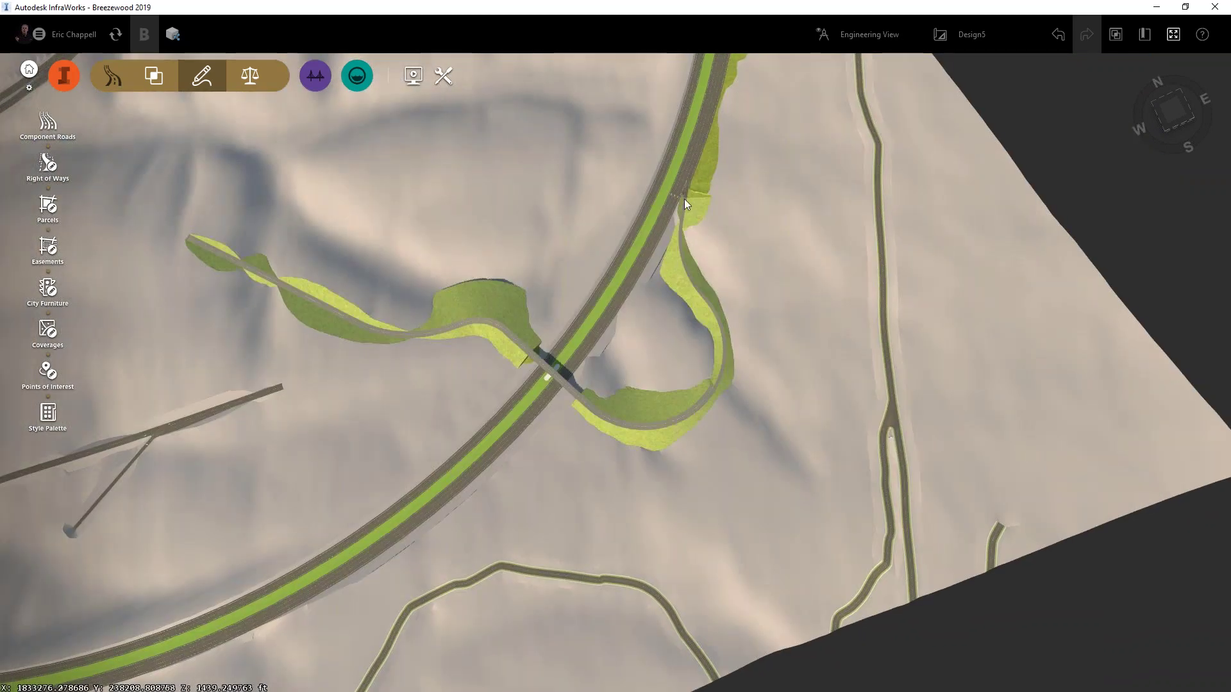
{"action": "left_click_drag", "start_coordinate": [622, 305], "coordinate": [322, 621]}
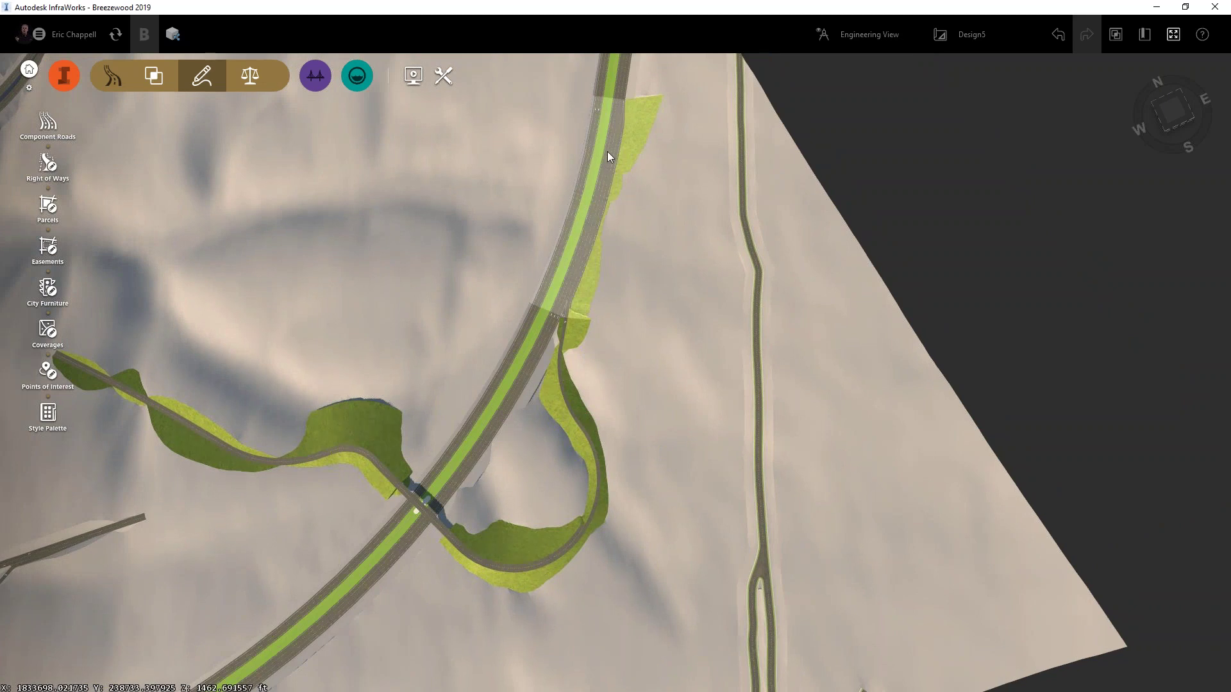
{"action": "left_click_drag", "start_coordinate": [363, 599], "coordinate": [359, 614]}
{"action": "scroll", "coordinate": [412, 533], "scroll_direction": "up", "scroll_amount": 5}
{"action": "middle_click_drag", "start_coordinate": [413, 575], "coordinate": [456, 513]}
{"action": "left_click_drag", "start_coordinate": [468, 529], "coordinate": [534, 655]}
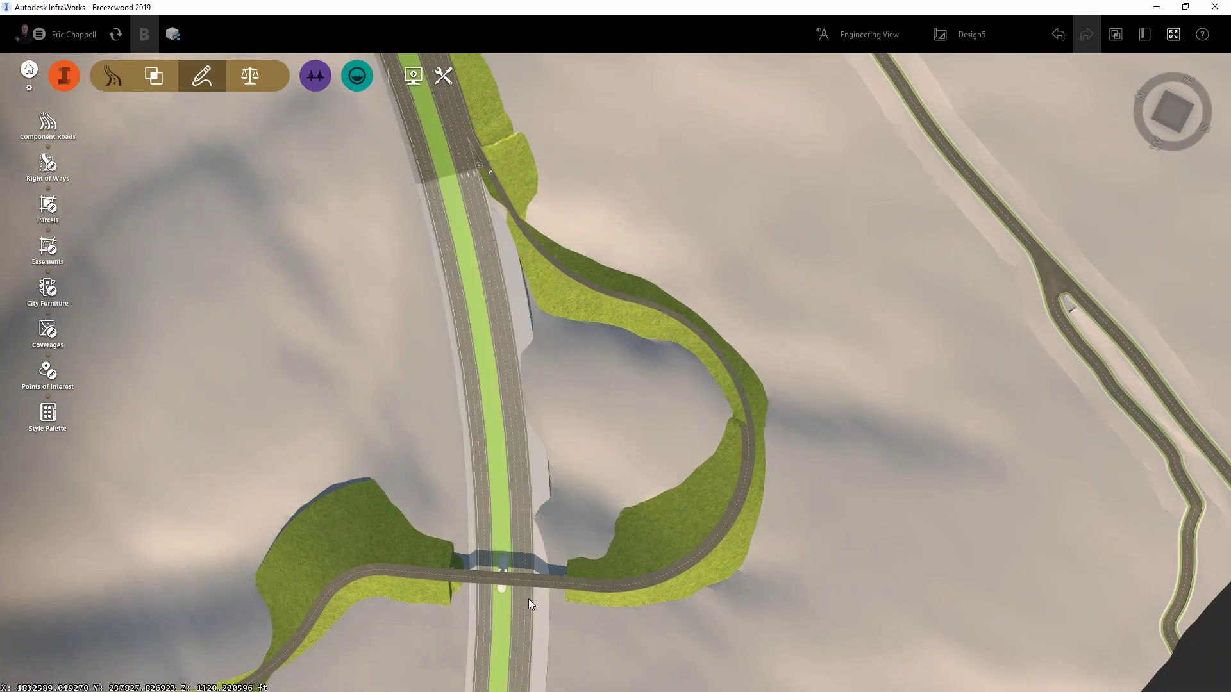
{"action": "left_click_drag", "start_coordinate": [525, 518], "coordinate": [477, 525]}
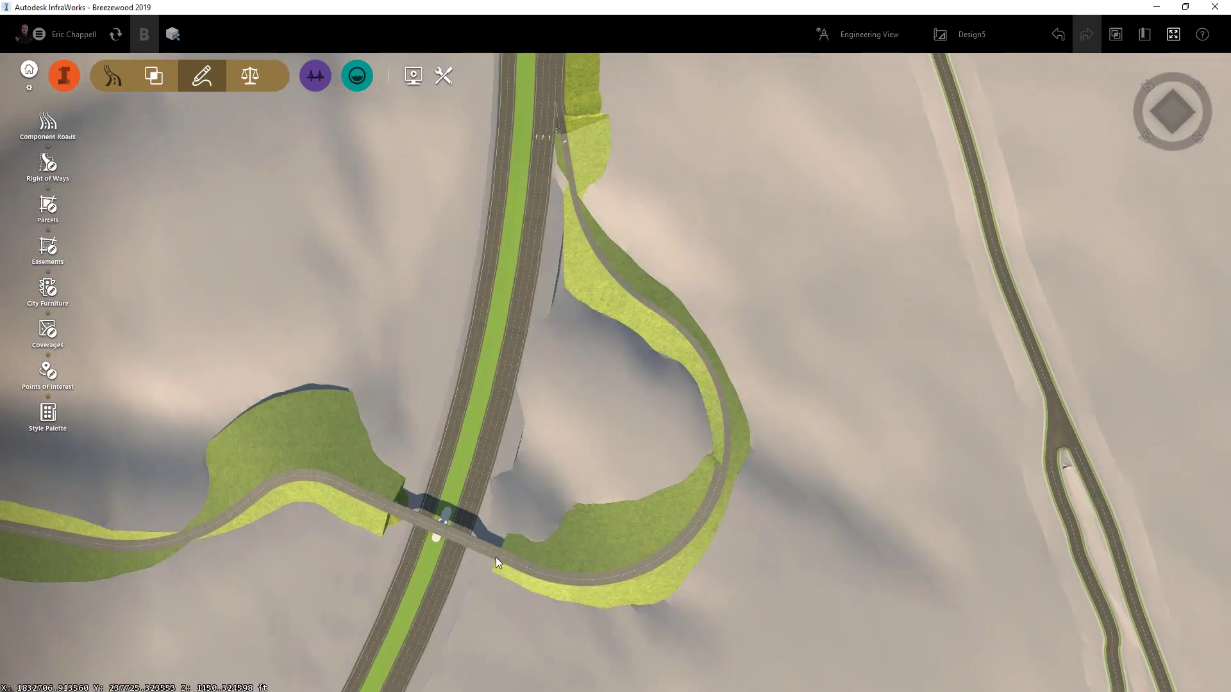
{"action": "scroll", "coordinate": [494, 452], "scroll_direction": "up", "scroll_amount": 2}
{"action": "left_click_drag", "start_coordinate": [505, 445], "coordinate": [368, 464]}
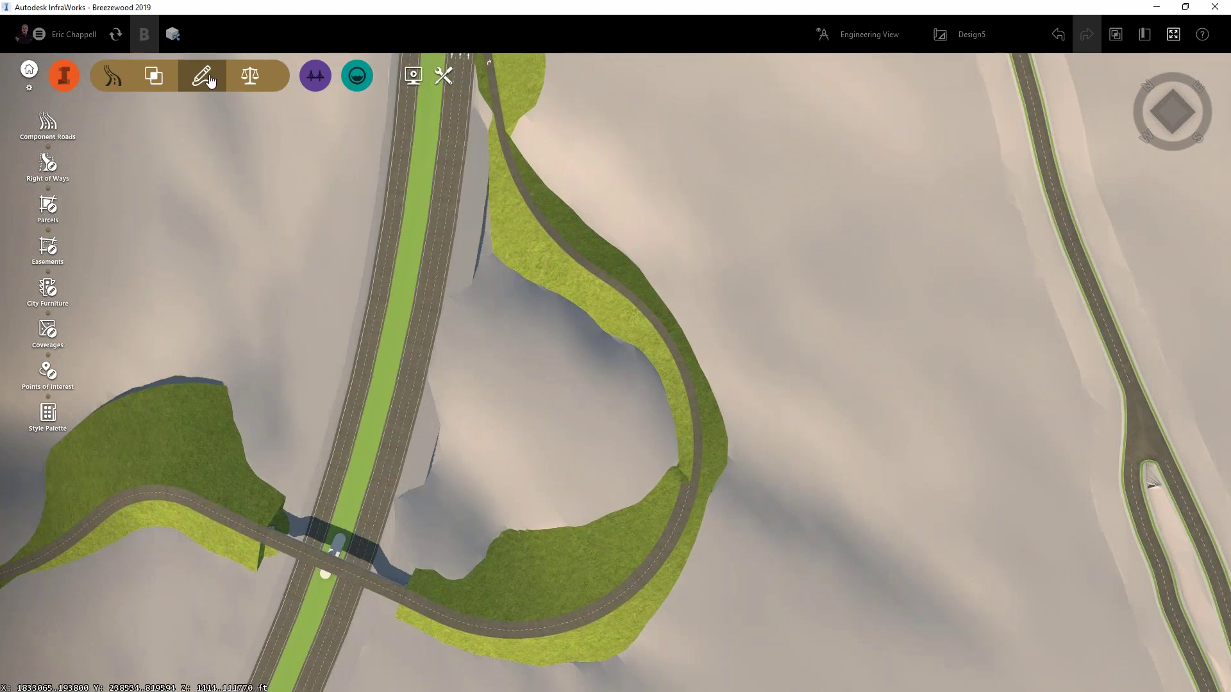
- Start an element-based component road using the Component > Assembly > Lane assembly, found by filtering the assemblies for "lane"
{"action": "left_click", "coordinate": [48, 123]}
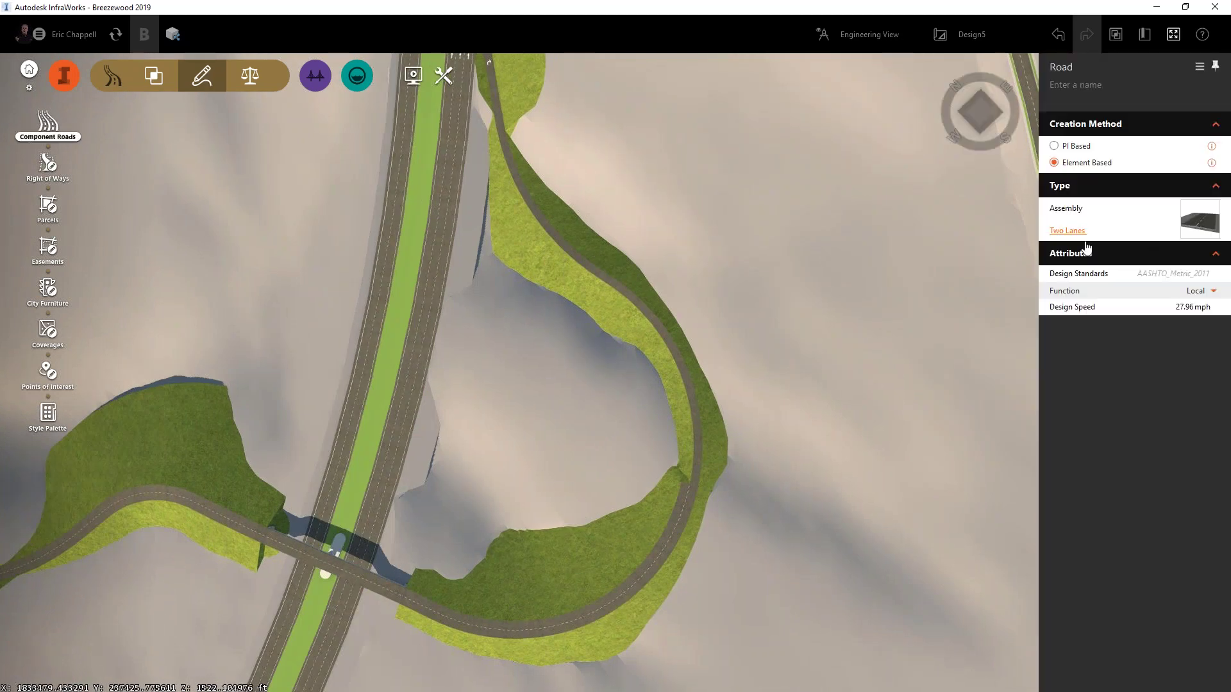
{"action": "left_click", "coordinate": [1068, 232]}
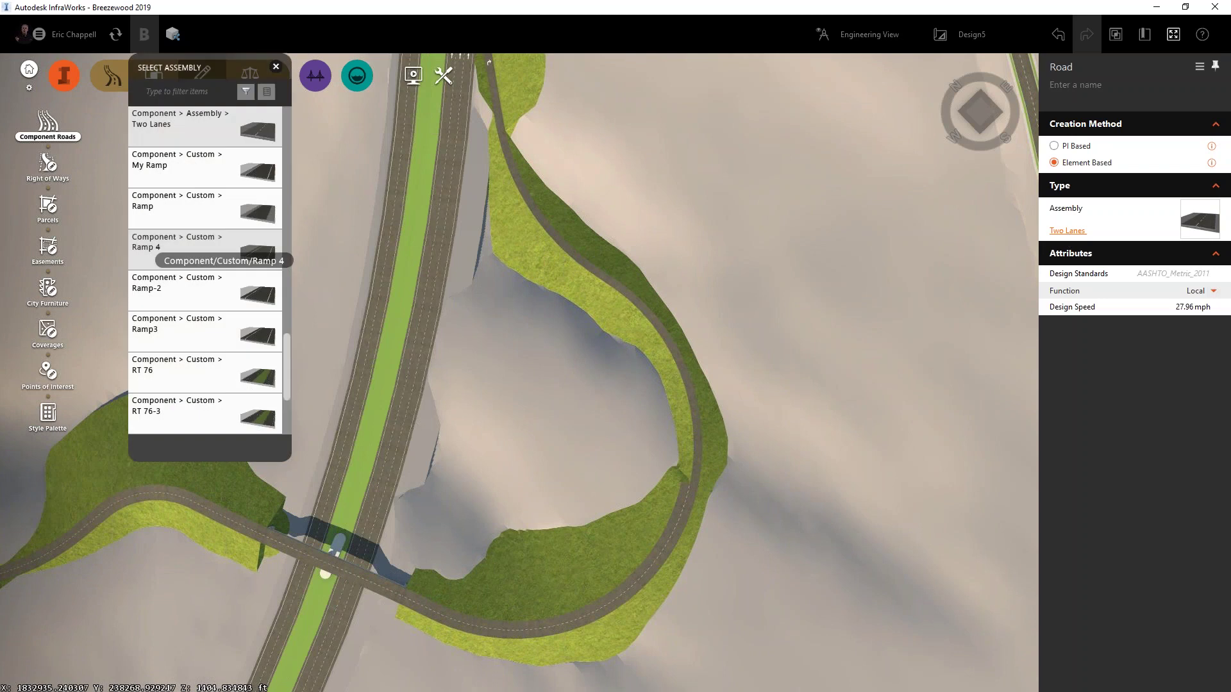
{"action": "left_click", "coordinate": [187, 93]}
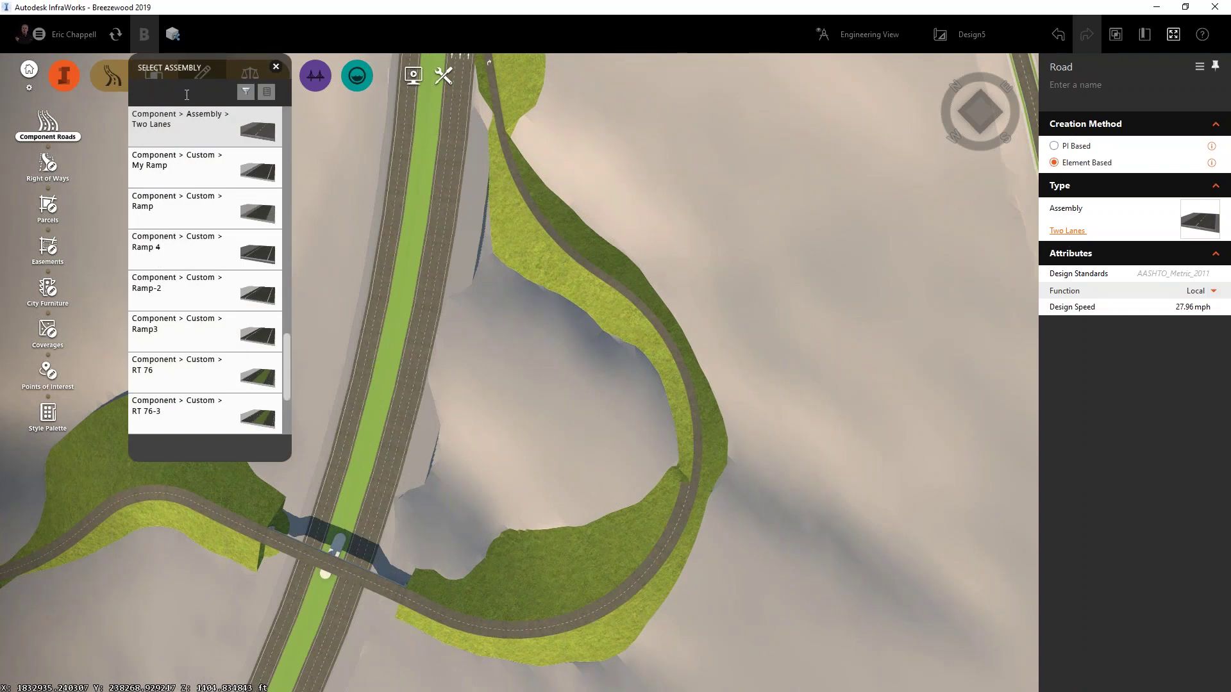
{"action": "type", "text": "nde"}
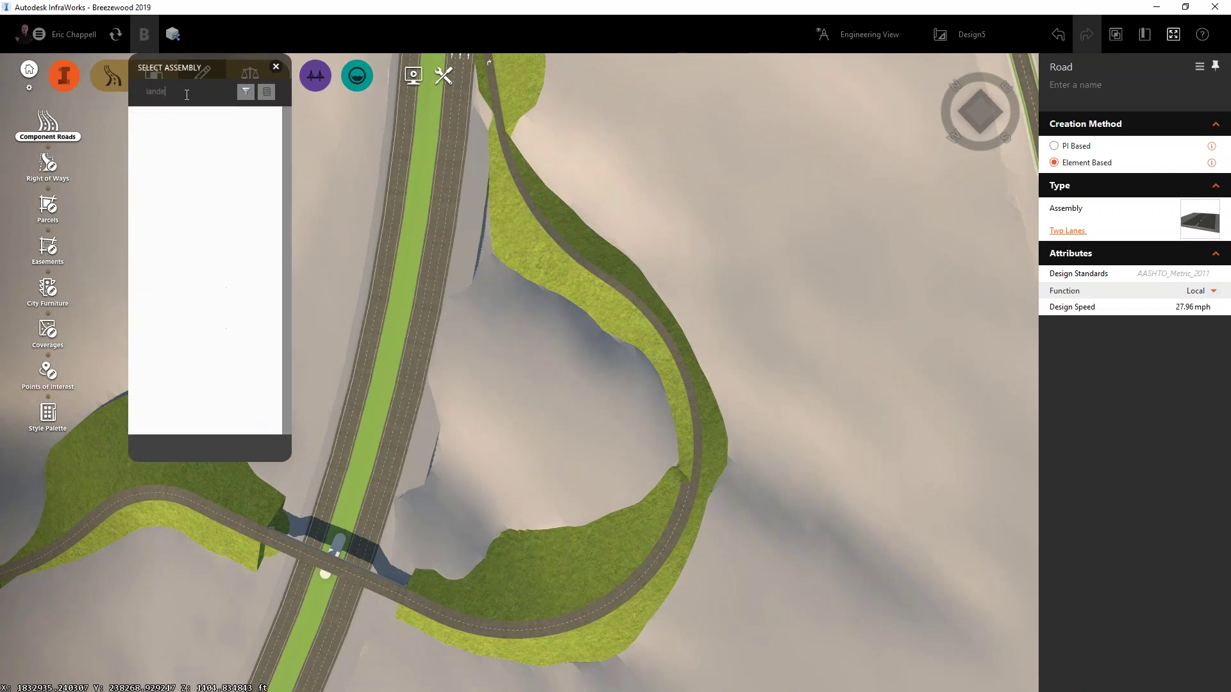
{"action": "key", "text": "BackSpace"}
{"action": "key", "text": "BackSpace"}
{"action": "type", "text": "e"}
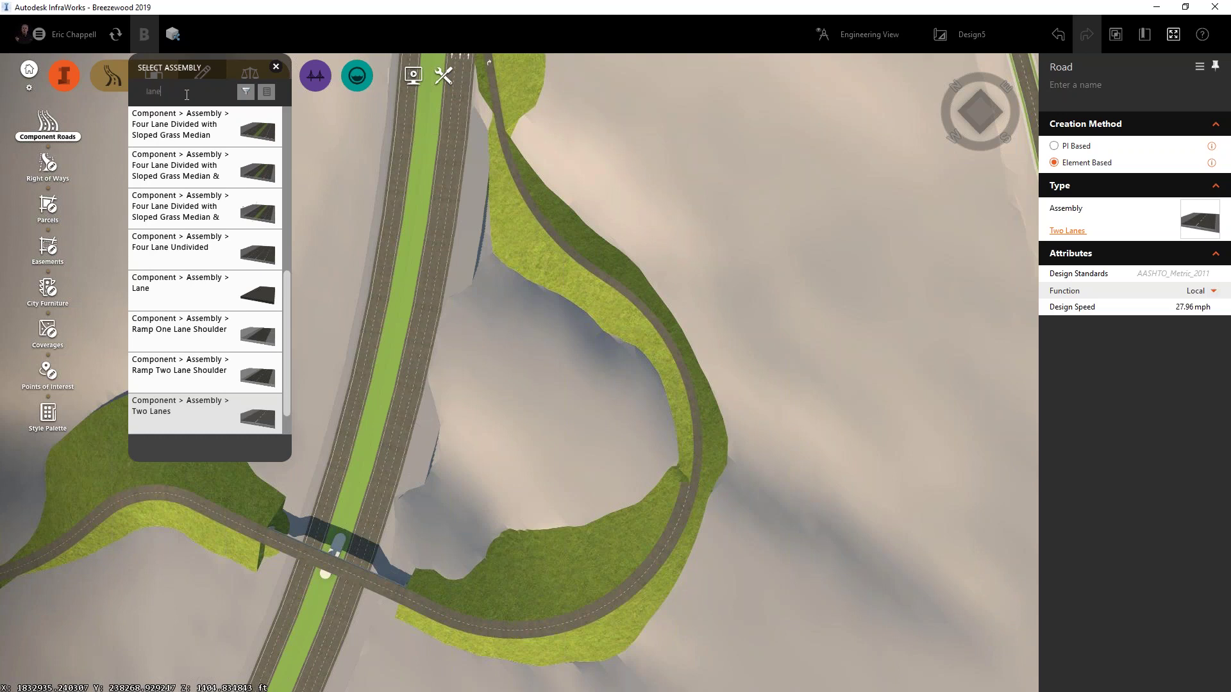
{"action": "left_click", "coordinate": [180, 296]}
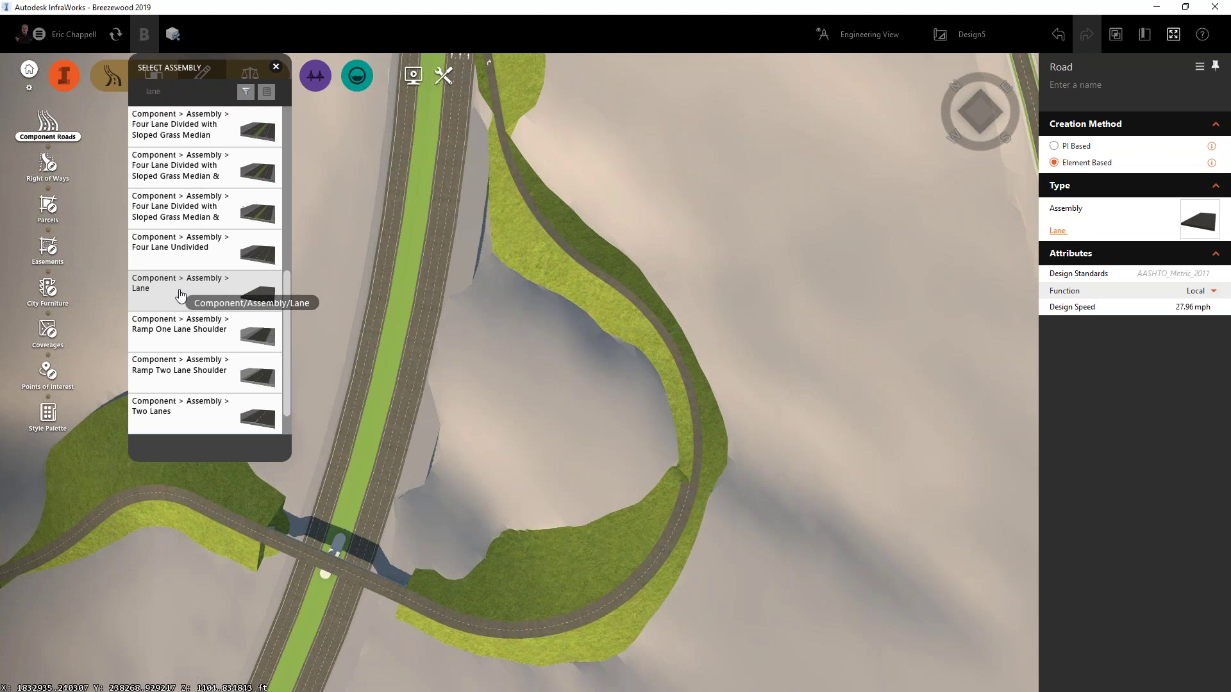
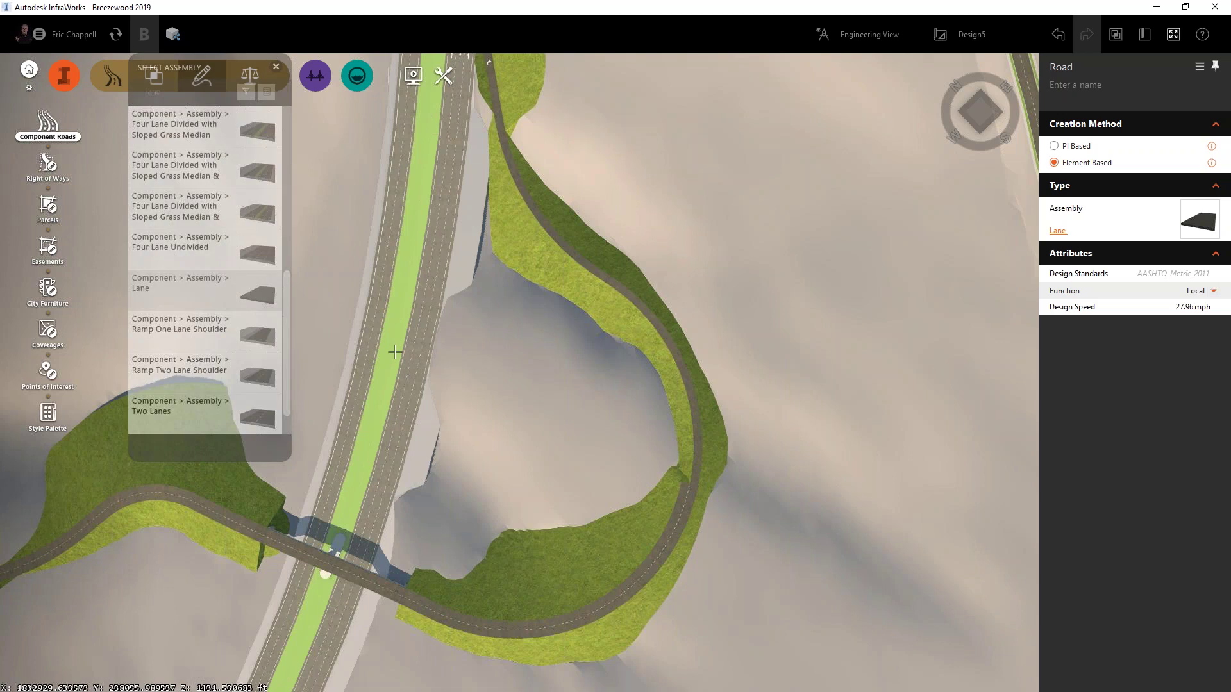
- Draw a single-lane connector about 469 ft long from the turnpike's median, curving through an arc to meet the loop ramp before its merge
{"action": "left_click", "coordinate": [385, 363]}
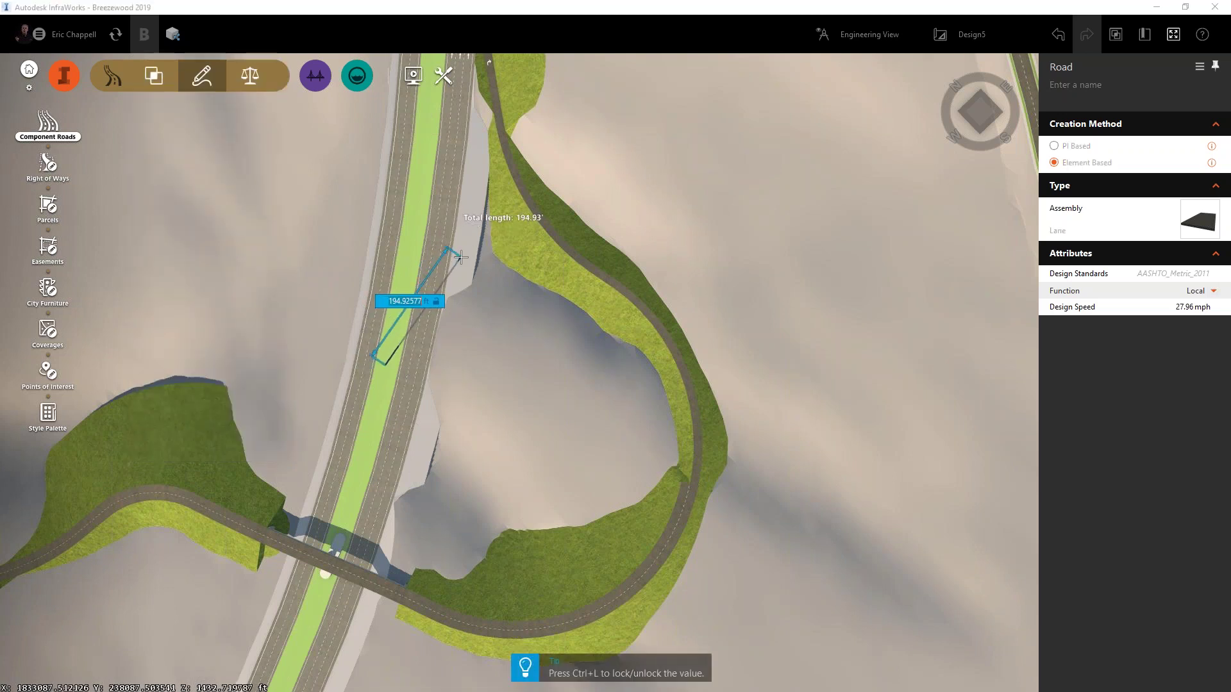
{"action": "left_click", "coordinate": [457, 255]}
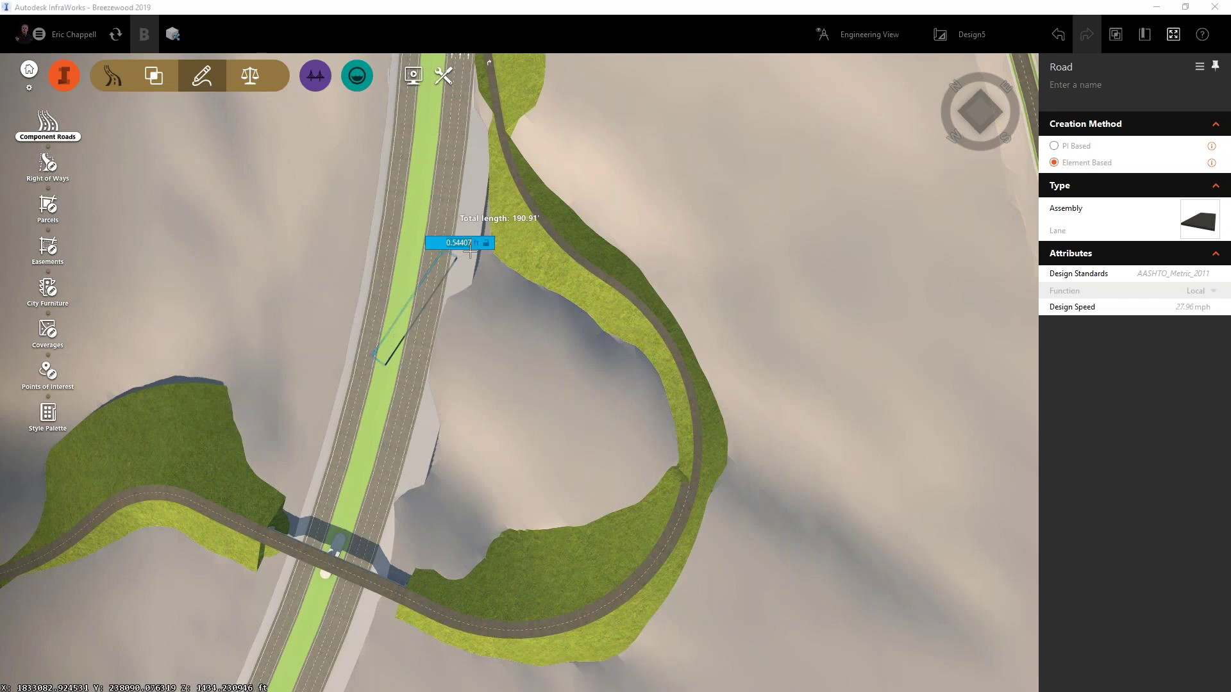
{"action": "left_click", "coordinate": [525, 242]}
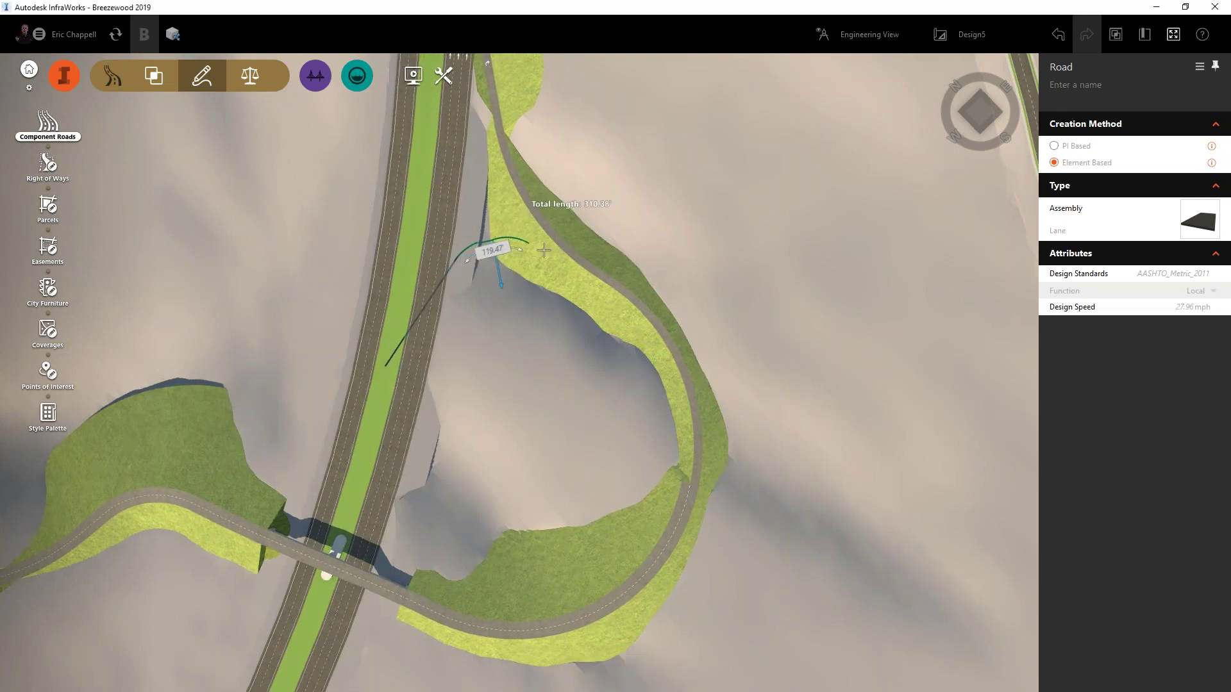
{"action": "double_click", "coordinate": [621, 294]}
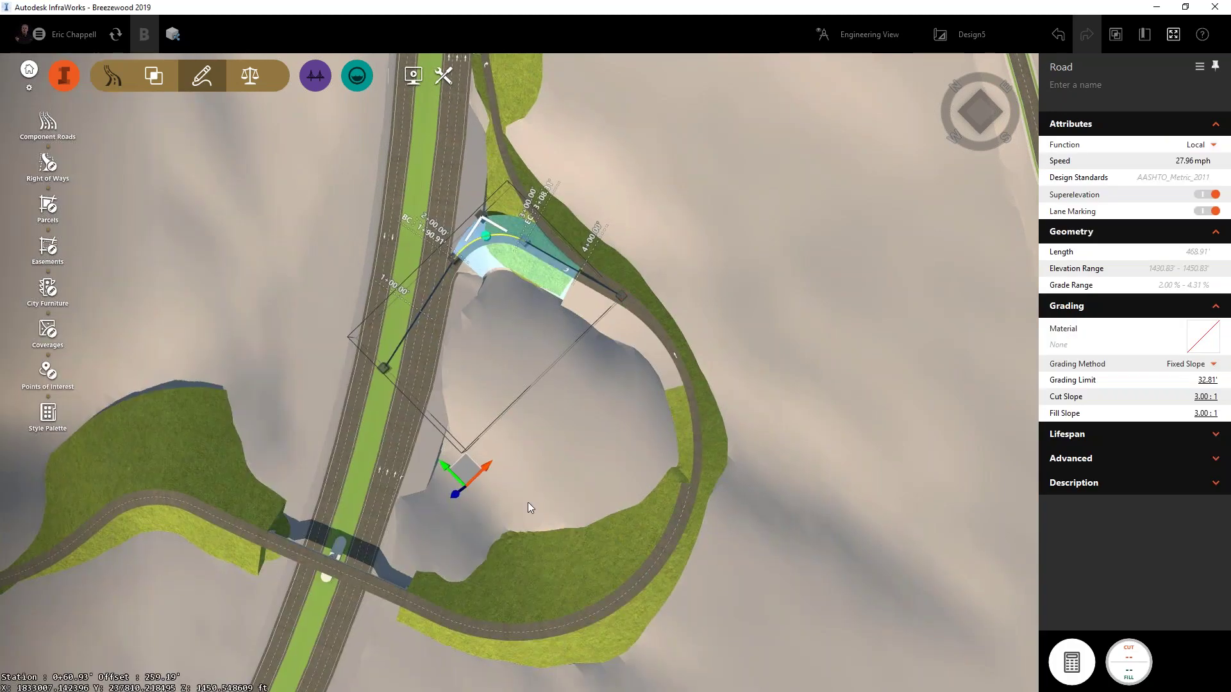
{"action": "key", "text": "Escape"}
- Extend the loop ramp's added lane to station 24+75.21, where the new connector meets the ramp
{"action": "scroll", "coordinate": [540, 473], "scroll_direction": "up", "scroll_amount": 2}
{"action": "scroll", "coordinate": [594, 375], "scroll_direction": "up", "scroll_amount": 1}
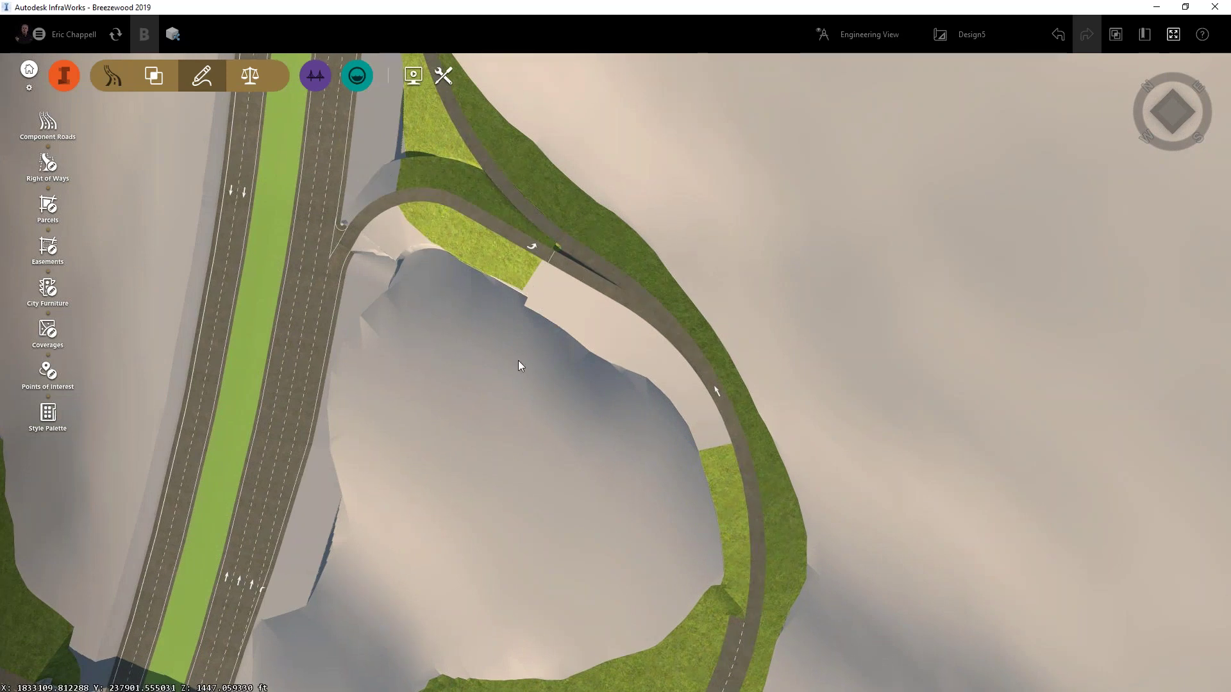
{"action": "left_click", "coordinate": [733, 637]}
{"action": "left_click", "coordinate": [737, 619]}
{"action": "left_click_drag", "start_coordinate": [737, 619], "coordinate": [601, 281]}
{"action": "left_click", "coordinate": [552, 508]}
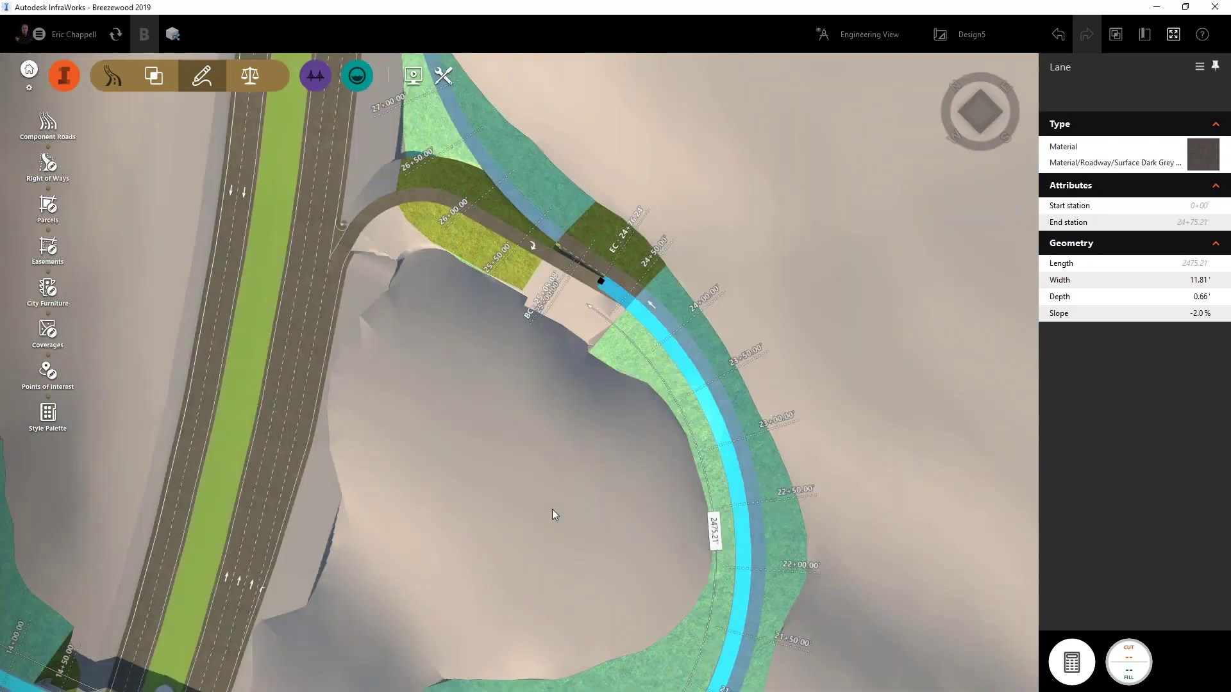
{"action": "left_click", "coordinate": [552, 511]}
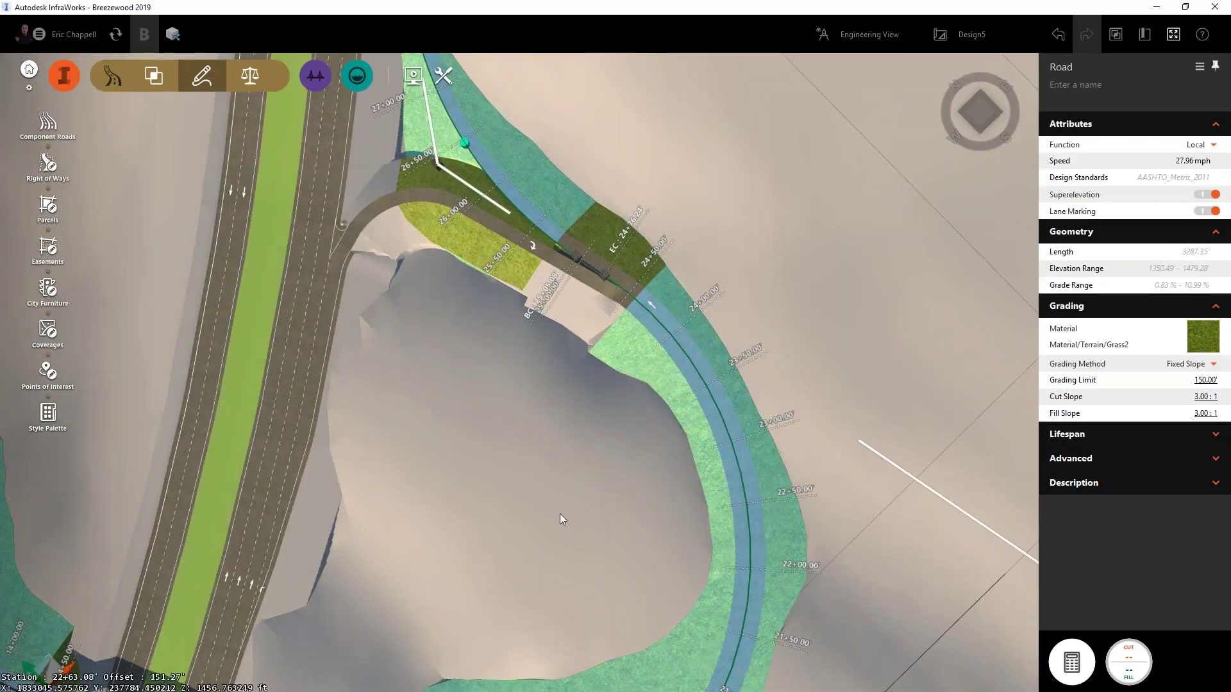
{"action": "key", "text": "Escape"}
- Examine the connector's alignment and the elevation of its starting point within the turnpike median
{"action": "left_click_drag", "start_coordinate": [549, 489], "coordinate": [601, 662]}
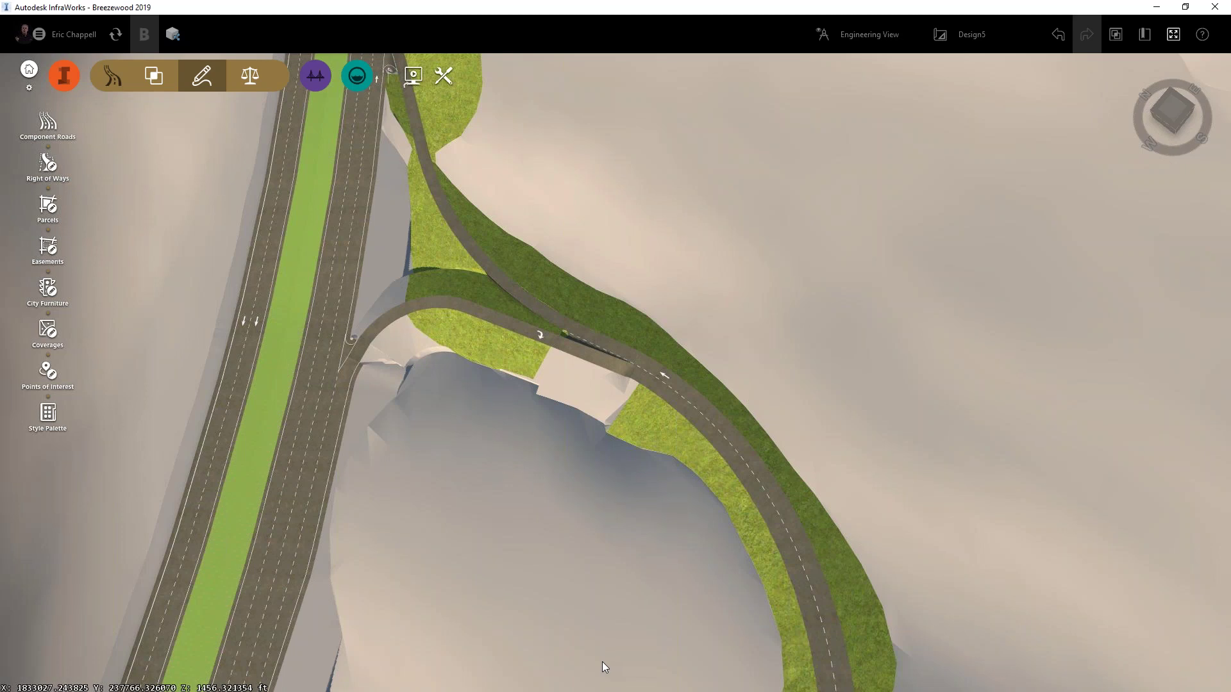
{"action": "scroll", "coordinate": [514, 544], "scroll_direction": "down", "scroll_amount": 2}
{"action": "left_click_drag", "start_coordinate": [514, 544], "coordinate": [491, 564]}
{"action": "left_click", "coordinate": [432, 341]}
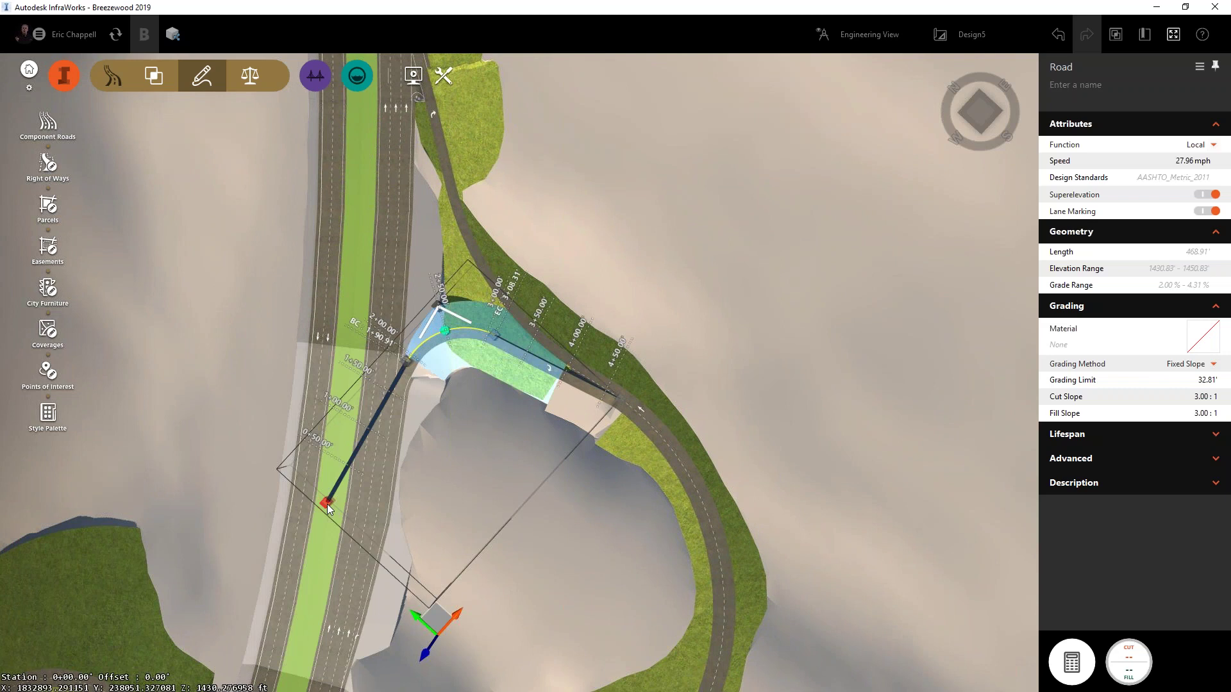
{"action": "middle_click_drag", "start_coordinate": [357, 582], "coordinate": [403, 334]}
{"action": "left_click_drag", "start_coordinate": [402, 334], "coordinate": [406, 323]}
{"action": "middle_click_drag", "start_coordinate": [256, 420], "coordinate": [364, 434]}
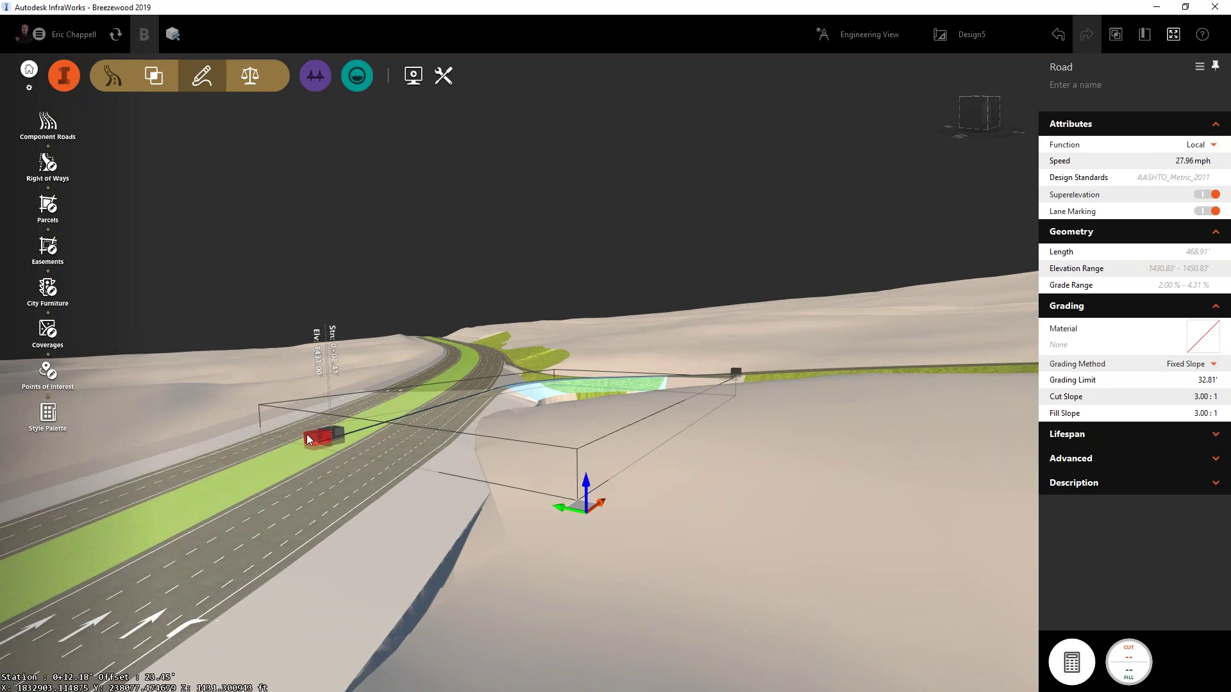
{"action": "middle_click_drag", "start_coordinate": [368, 406], "coordinate": [569, 673]}
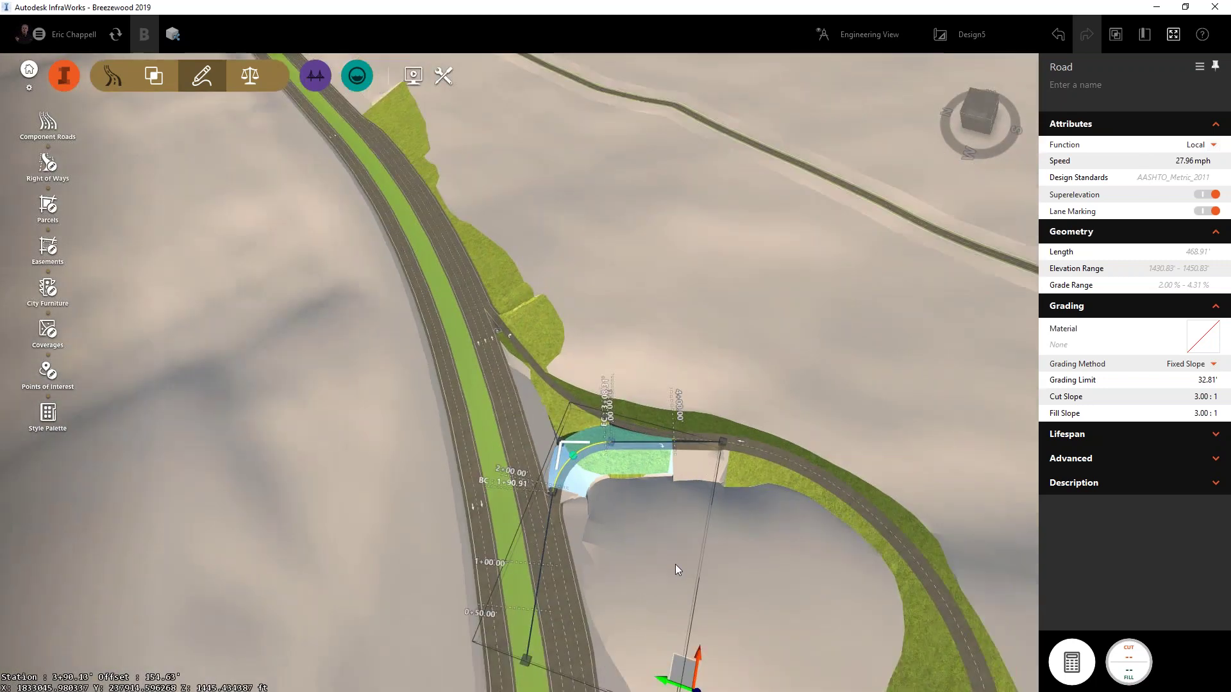
{"action": "left_click", "coordinate": [675, 564]}
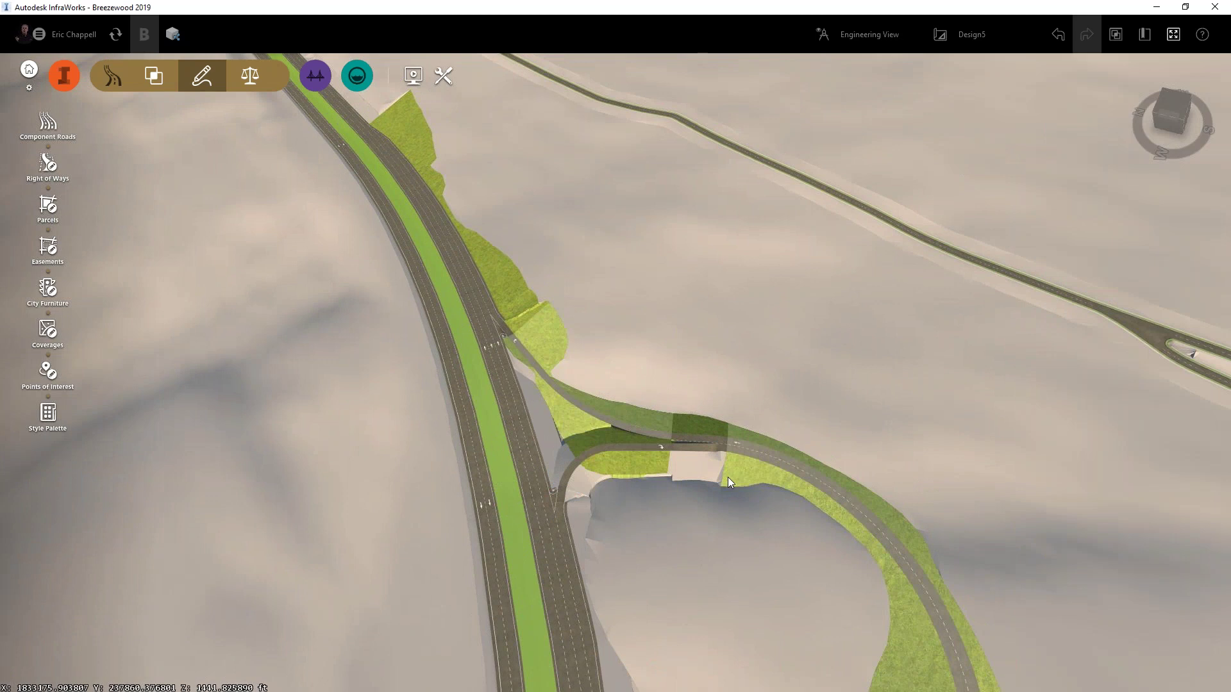
- Set the connector's grading material to Material/Terrain/Grass2 and its grading limit to 150 ft
{"action": "scroll", "coordinate": [729, 477], "scroll_direction": "up", "scroll_amount": 4}
{"action": "middle_click_drag", "start_coordinate": [999, 610], "coordinate": [901, 587]}
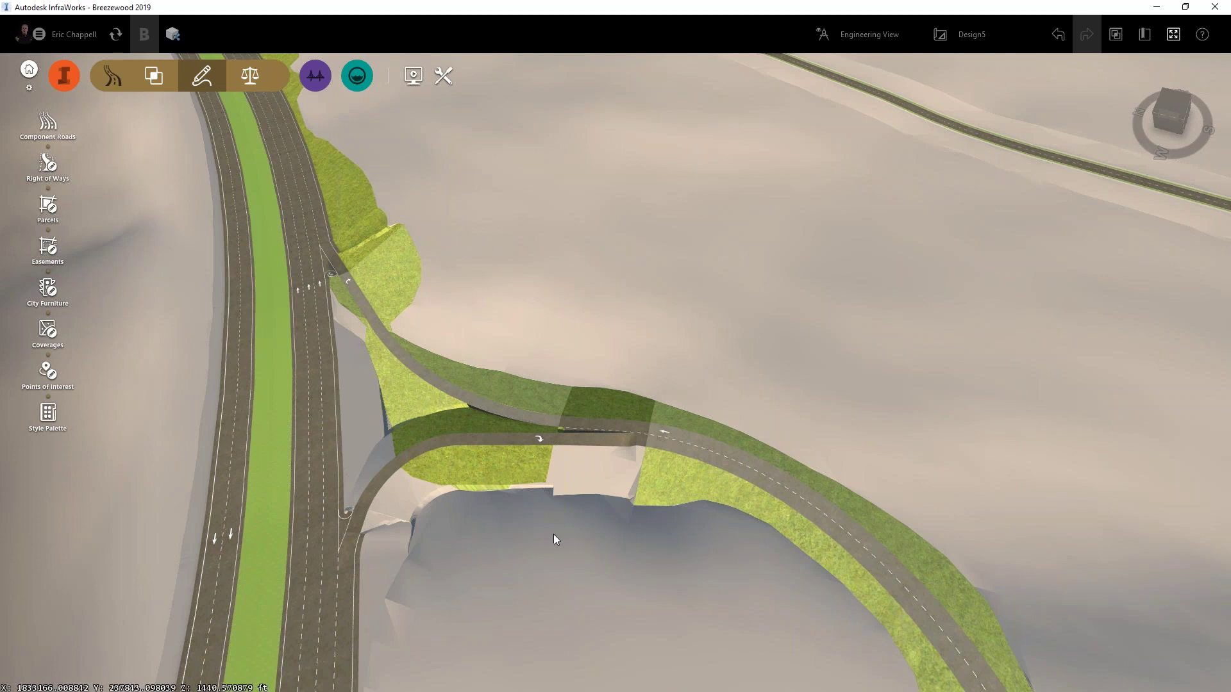
{"action": "left_click_drag", "start_coordinate": [440, 623], "coordinate": [457, 652]}
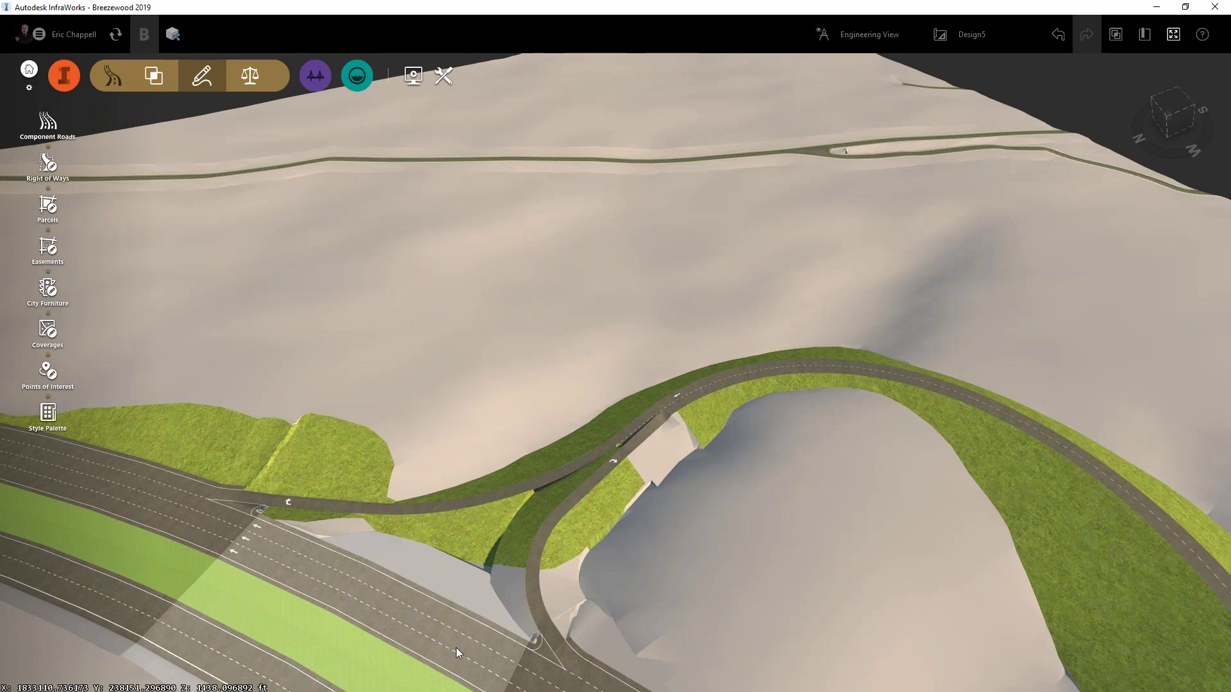
{"action": "left_click_drag", "start_coordinate": [720, 569], "coordinate": [760, 509]}
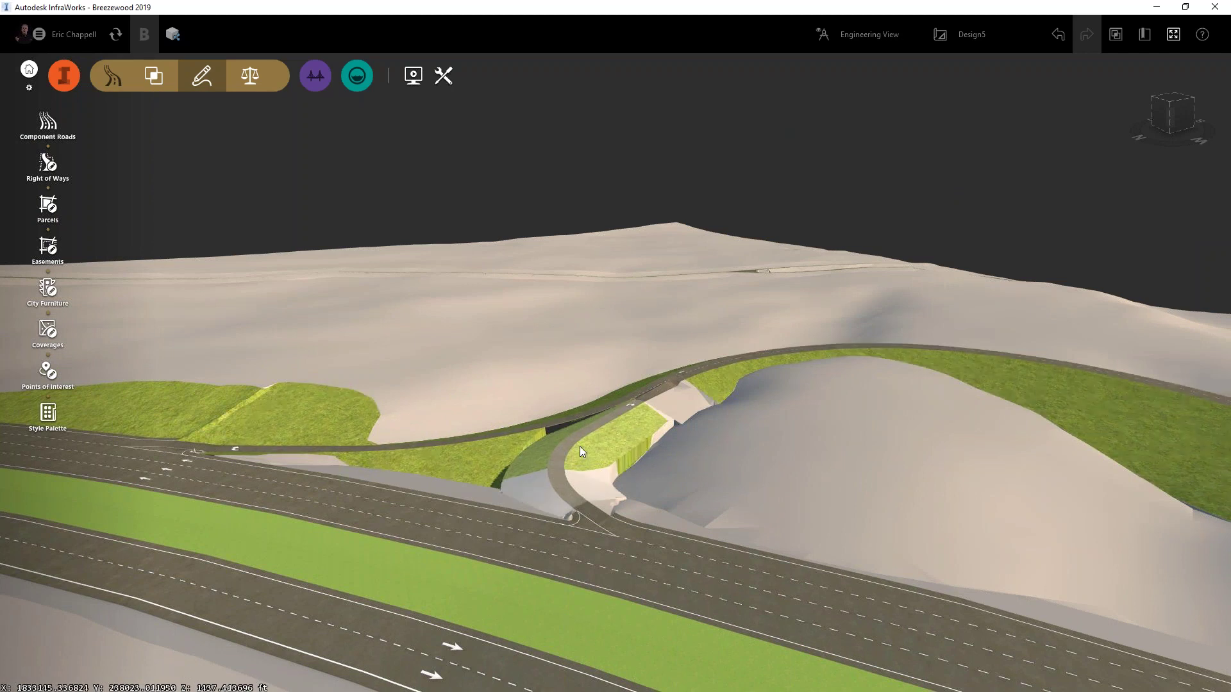
{"action": "left_click", "coordinate": [561, 448]}
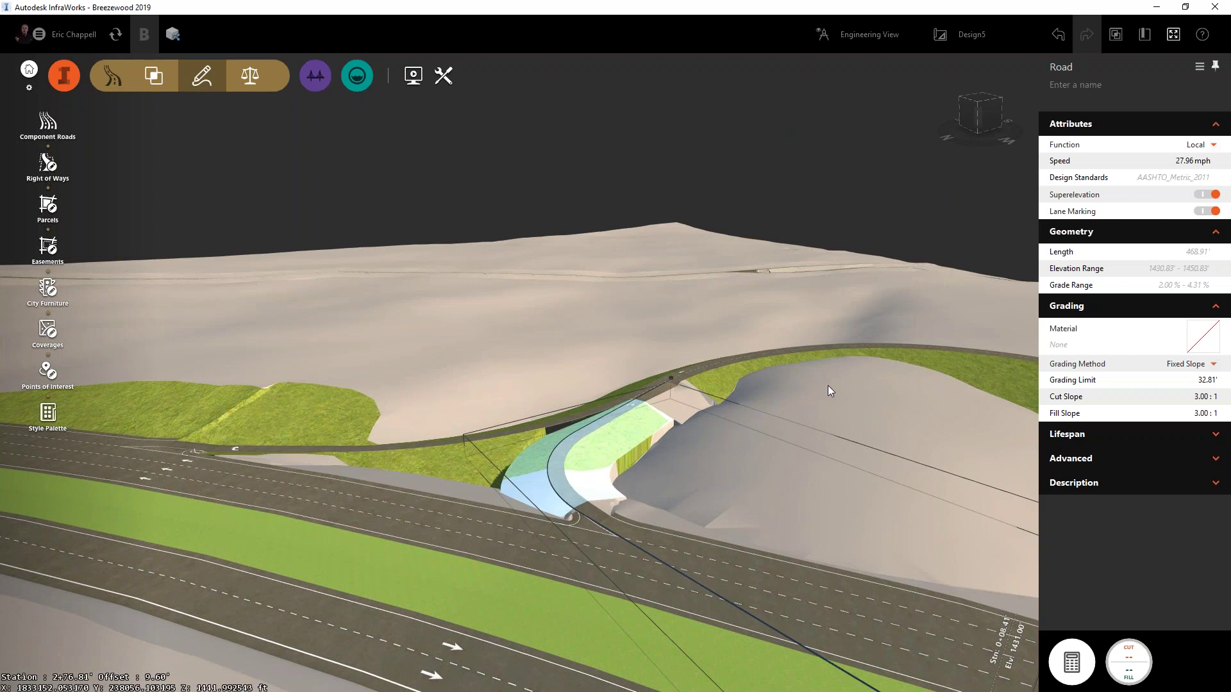
{"action": "left_click", "coordinate": [1198, 342]}
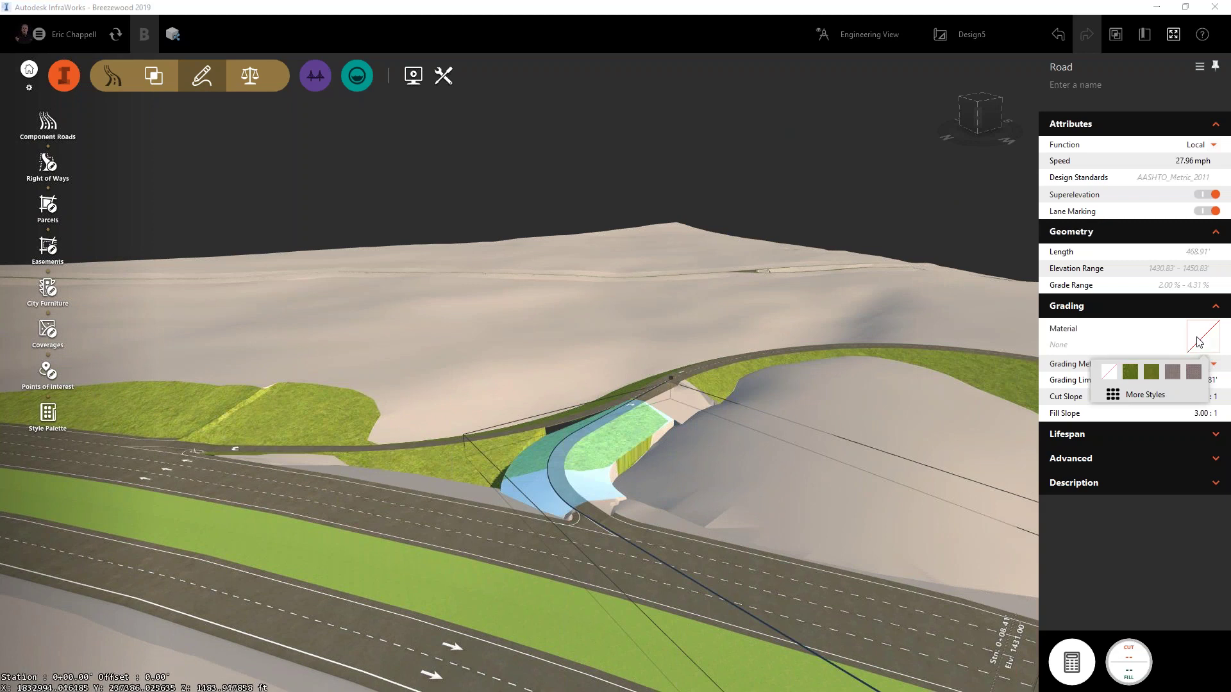
{"action": "left_click", "coordinate": [1130, 372]}
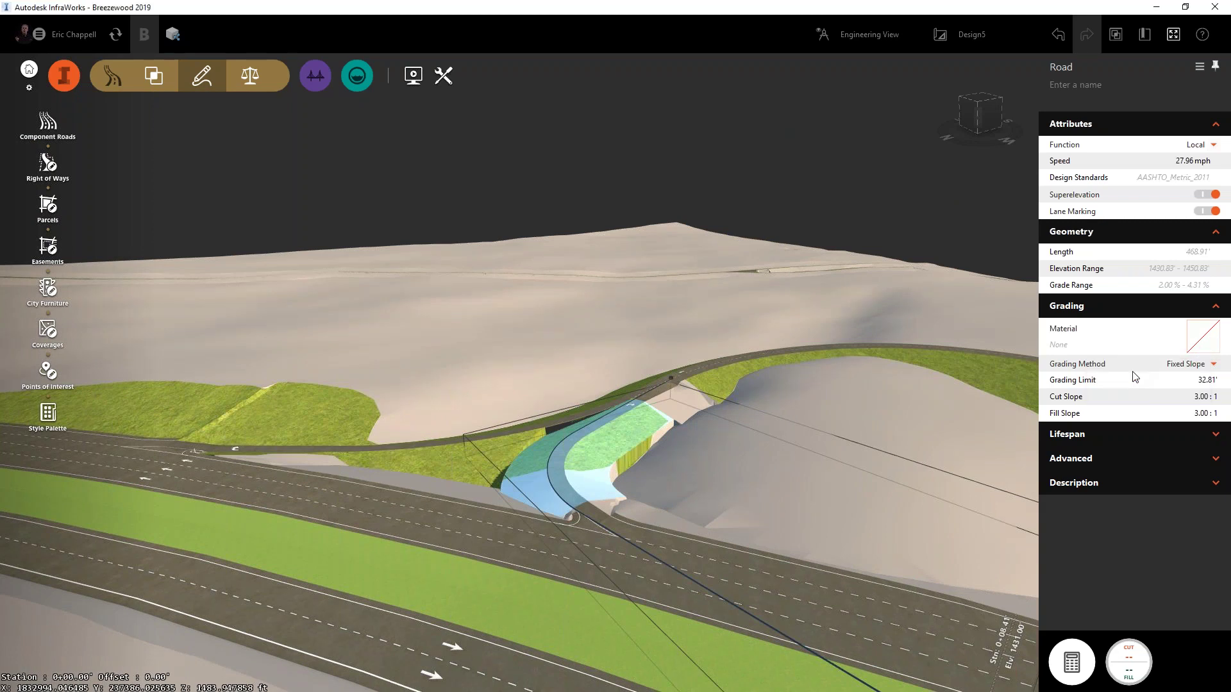
{"action": "left_click", "coordinate": [1196, 382]}
{"action": "type", "text": "150"}
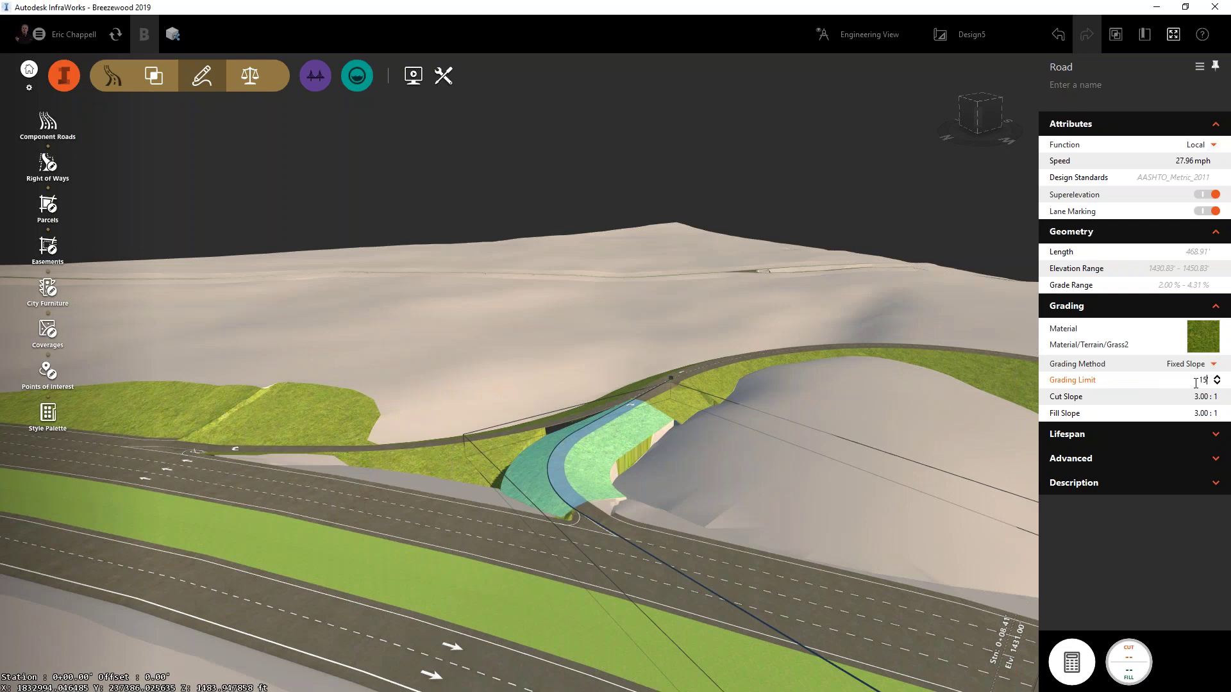
{"action": "key", "text": "Return"}
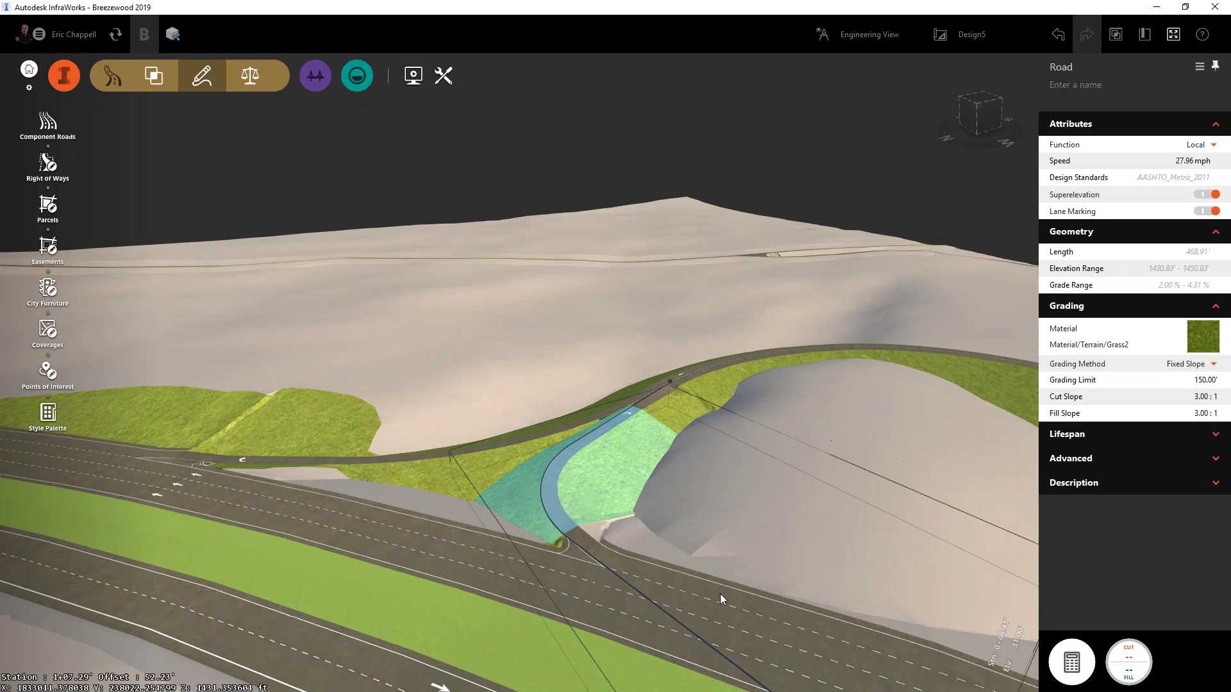
{"action": "left_click_drag", "start_coordinate": [721, 594], "coordinate": [651, 668]}
{"action": "key", "text": "Escape"}
- Examine the ramp road's lane and grass grading where it merges with the turnpike, around stations 28+50 to 29+50
{"action": "middle_click_drag", "start_coordinate": [621, 636], "coordinate": [622, 496]}
{"action": "left_click_drag", "start_coordinate": [697, 544], "coordinate": [386, 532]}
{"action": "left_click", "coordinate": [305, 570]}
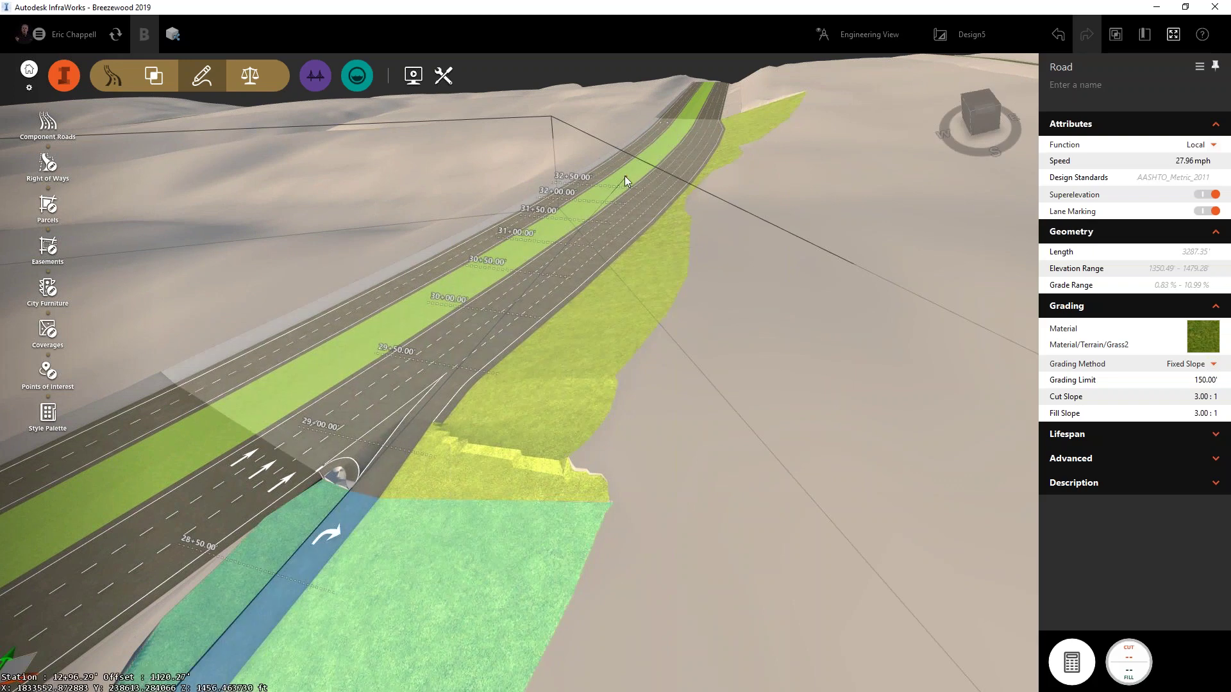
{"action": "left_click", "coordinate": [625, 175]}
{"action": "scroll", "coordinate": [570, 298], "scroll_direction": "down", "scroll_amount": 5}
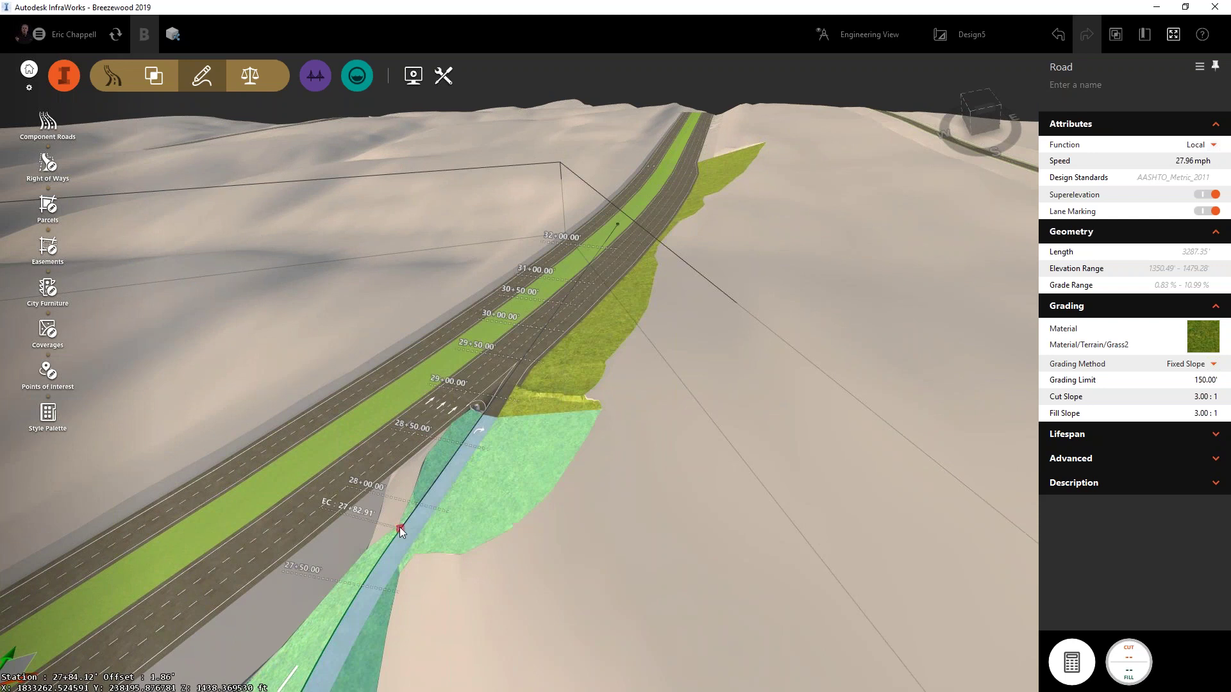
{"action": "scroll", "coordinate": [521, 425], "scroll_direction": "up", "scroll_amount": 4}
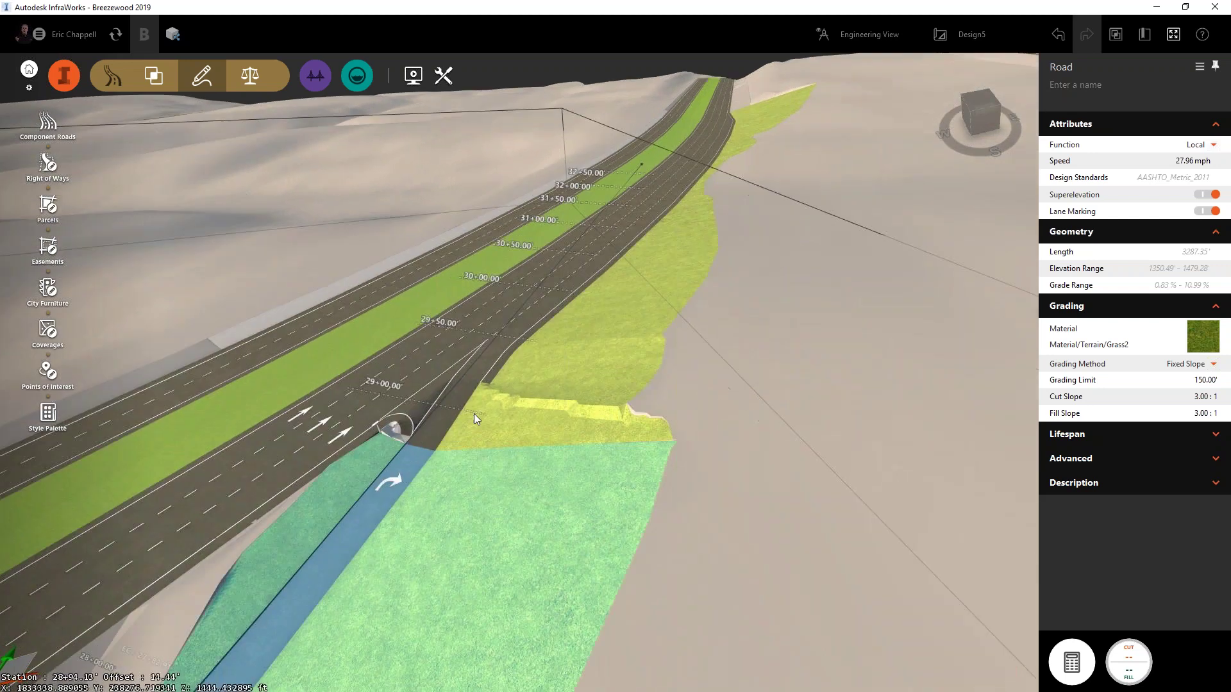
{"action": "scroll", "coordinate": [444, 402], "scroll_direction": "up", "scroll_amount": 2}
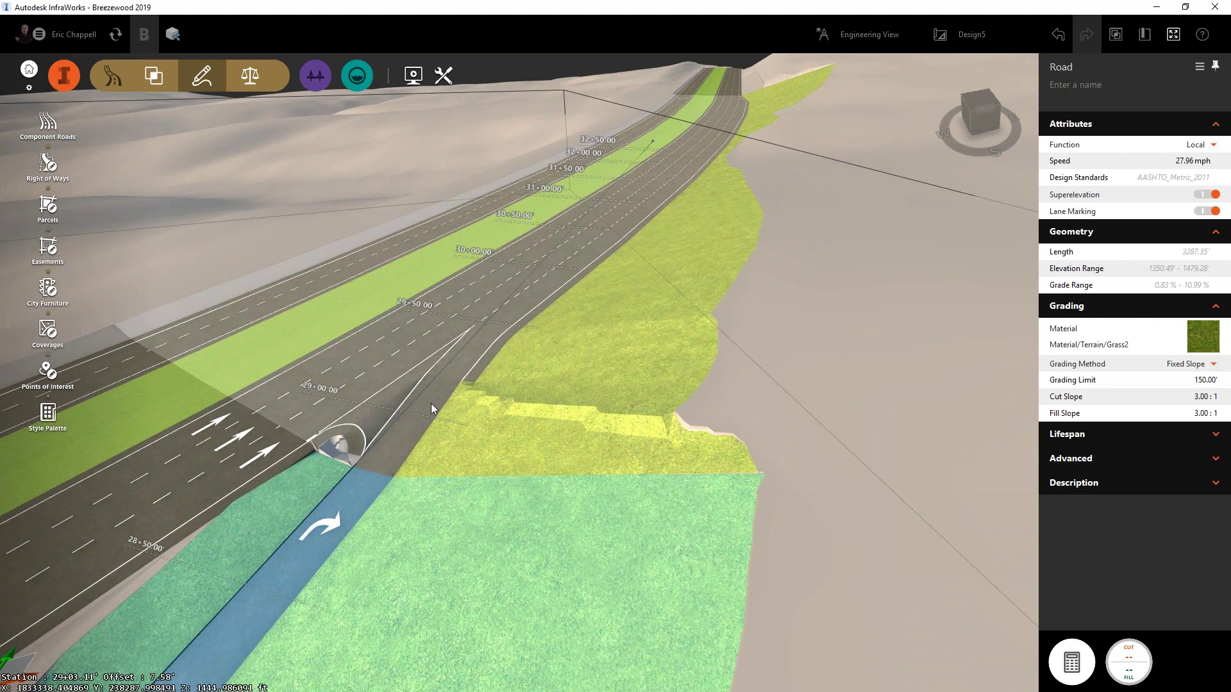
{"action": "scroll", "coordinate": [382, 368], "scroll_direction": "down", "scroll_amount": 2}
{"action": "middle_click_drag", "start_coordinate": [464, 422], "coordinate": [380, 439], "text": "shift"}
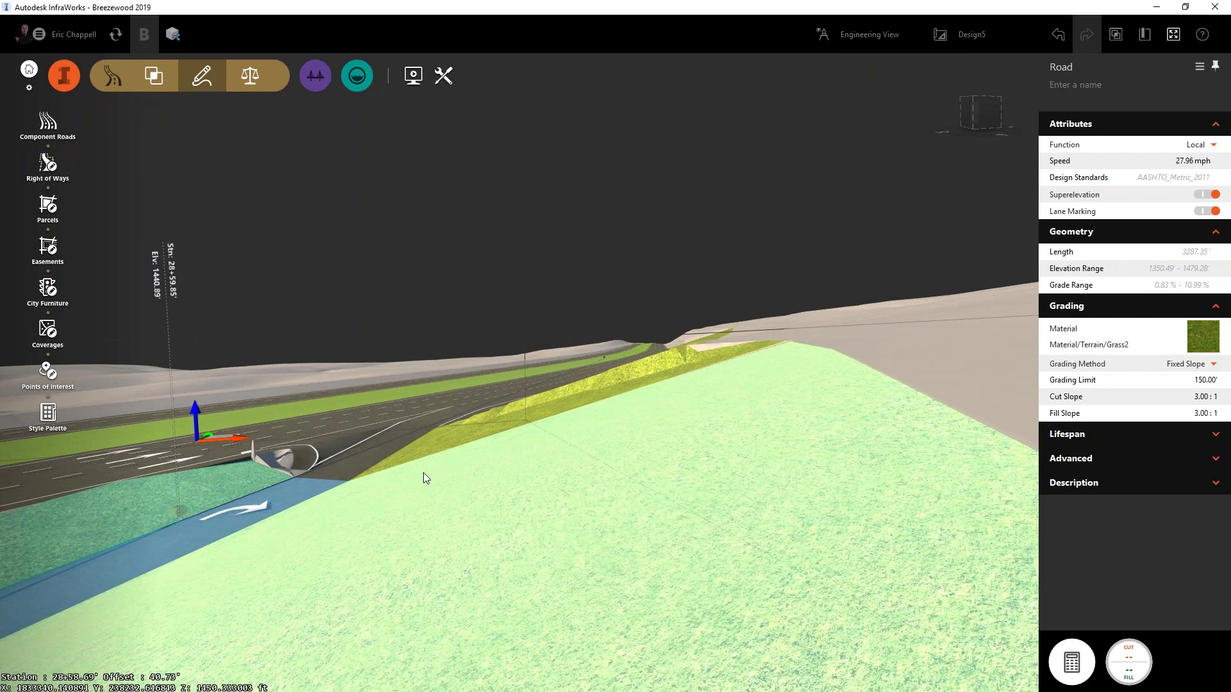
{"action": "middle_click_drag", "start_coordinate": [485, 470], "coordinate": [383, 502], "text": "shift"}
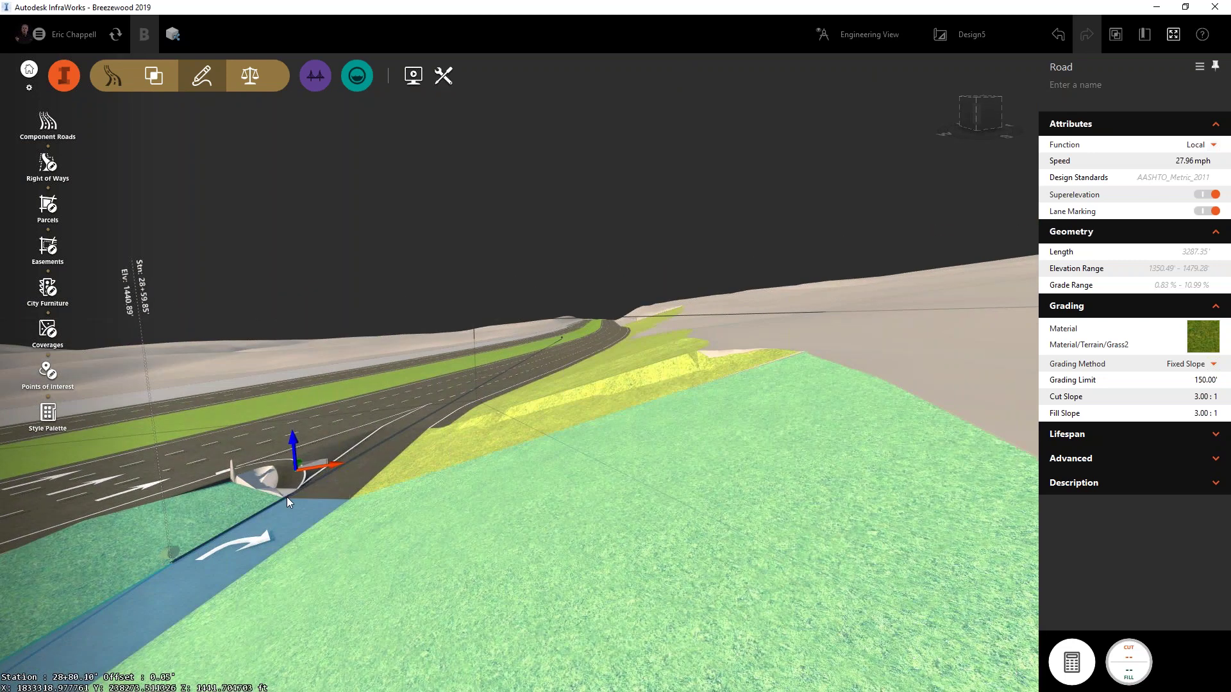
{"action": "right_click", "coordinate": [287, 497]}
{"action": "left_click", "coordinate": [309, 505]}
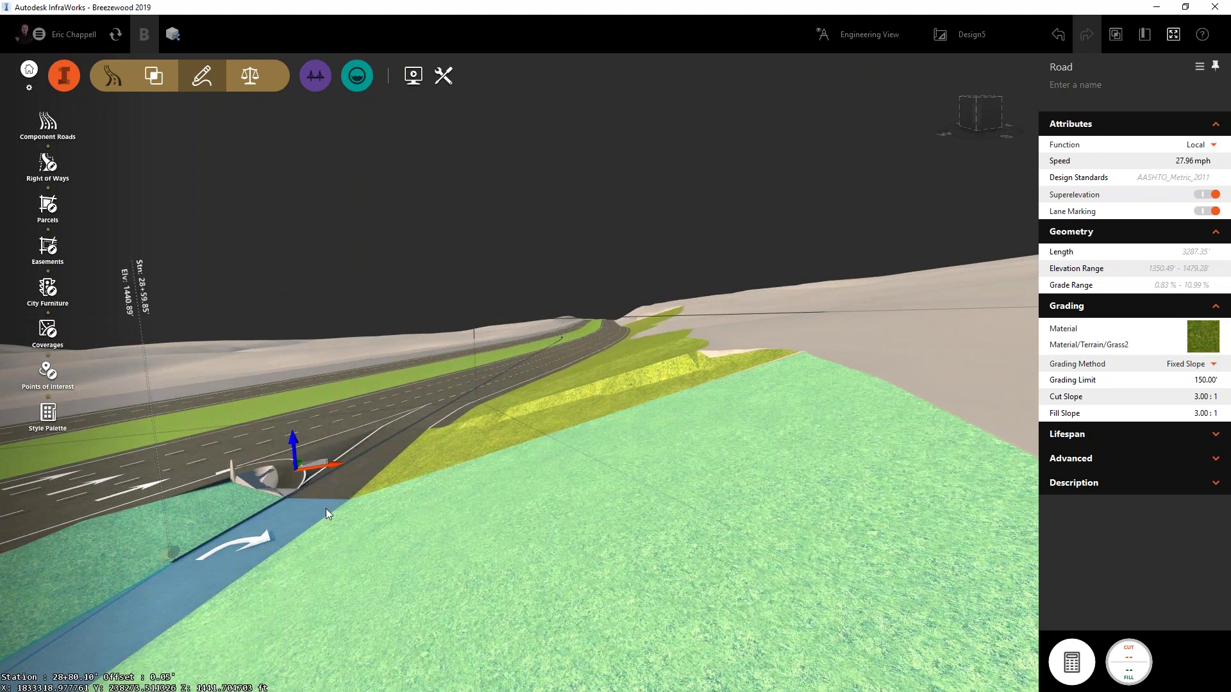
{"action": "middle_click_drag", "start_coordinate": [354, 521], "coordinate": [358, 651], "text": "shift"}
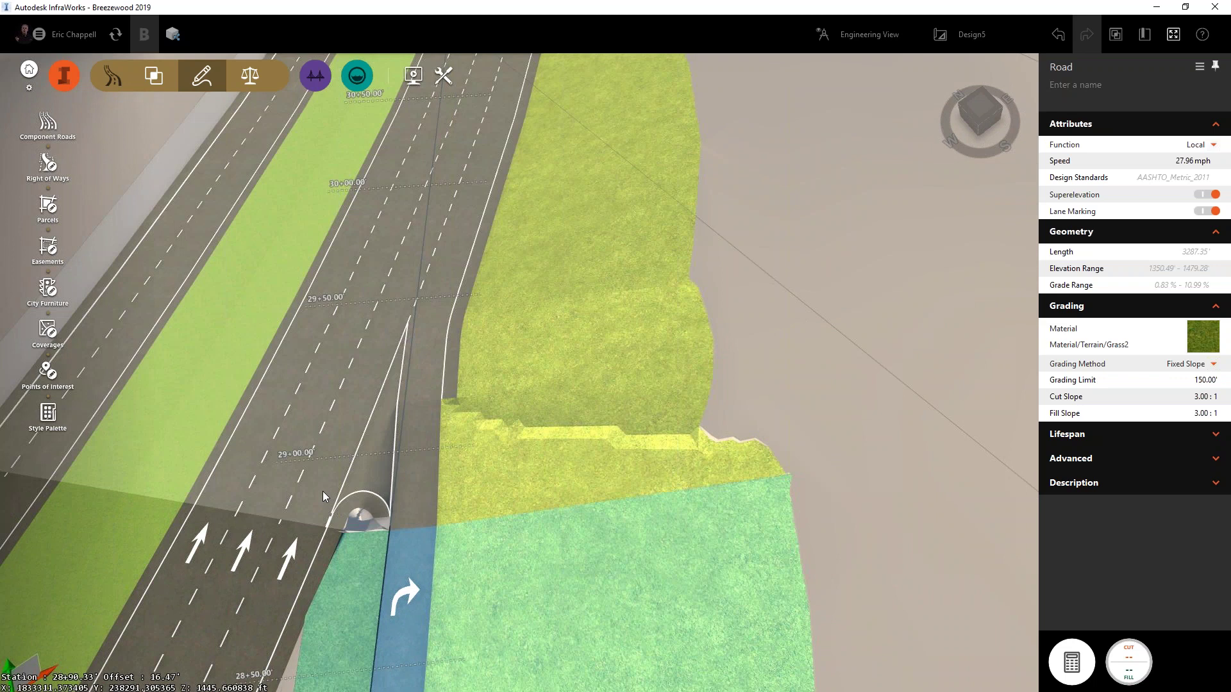
- Add a vertical profile point to the ramp road at station 28+79.17 and set its elevation to 1445.66 ft
{"action": "middle_click_drag", "start_coordinate": [322, 491], "coordinate": [460, 413], "text": "shift"}
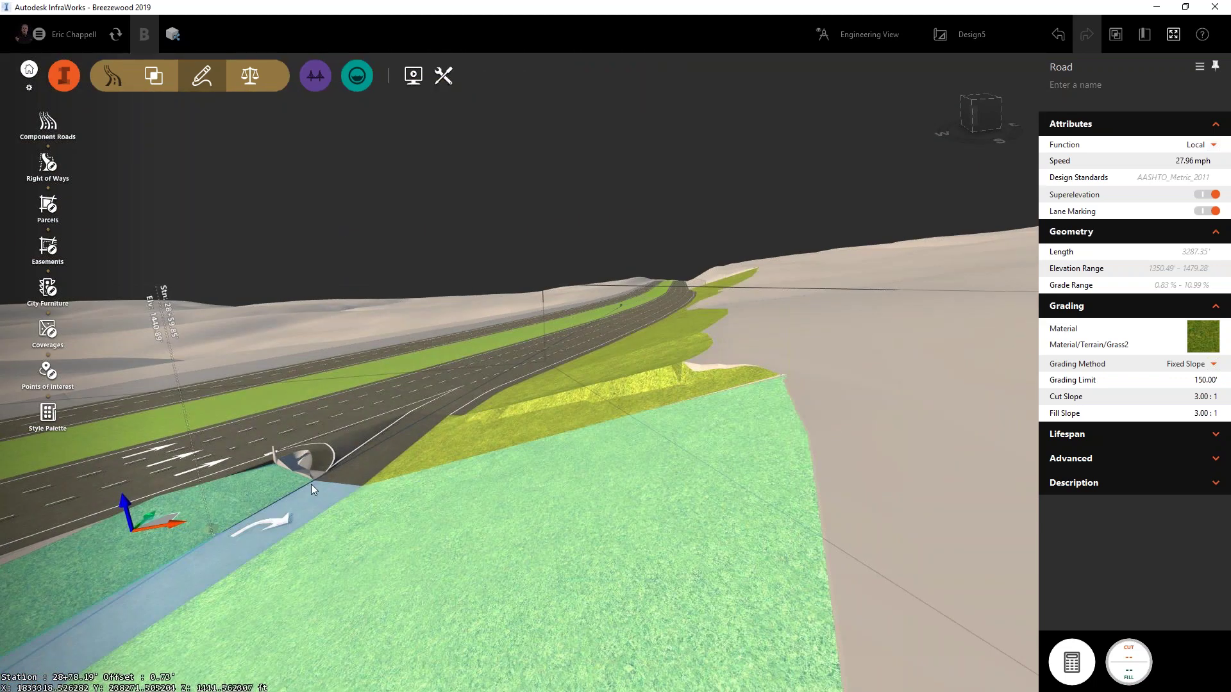
{"action": "right_click", "coordinate": [313, 482]}
{"action": "left_click", "coordinate": [334, 488]}
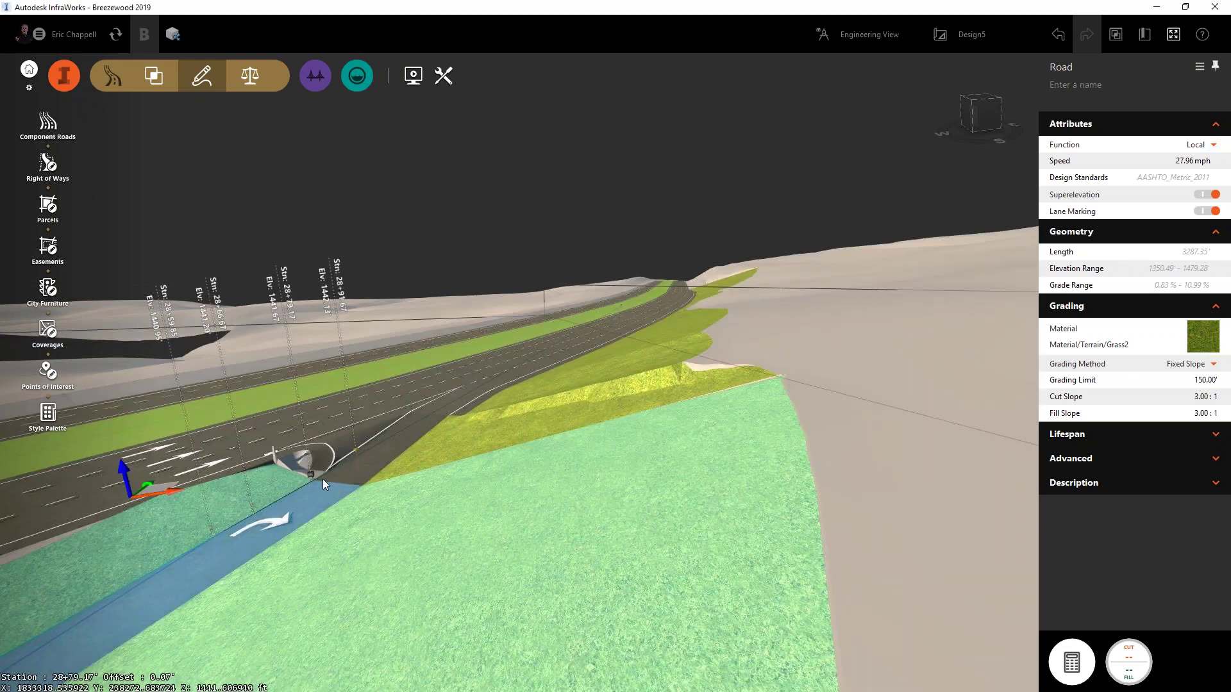
{"action": "left_click", "coordinate": [311, 477]}
{"action": "type", "text": "1445."}
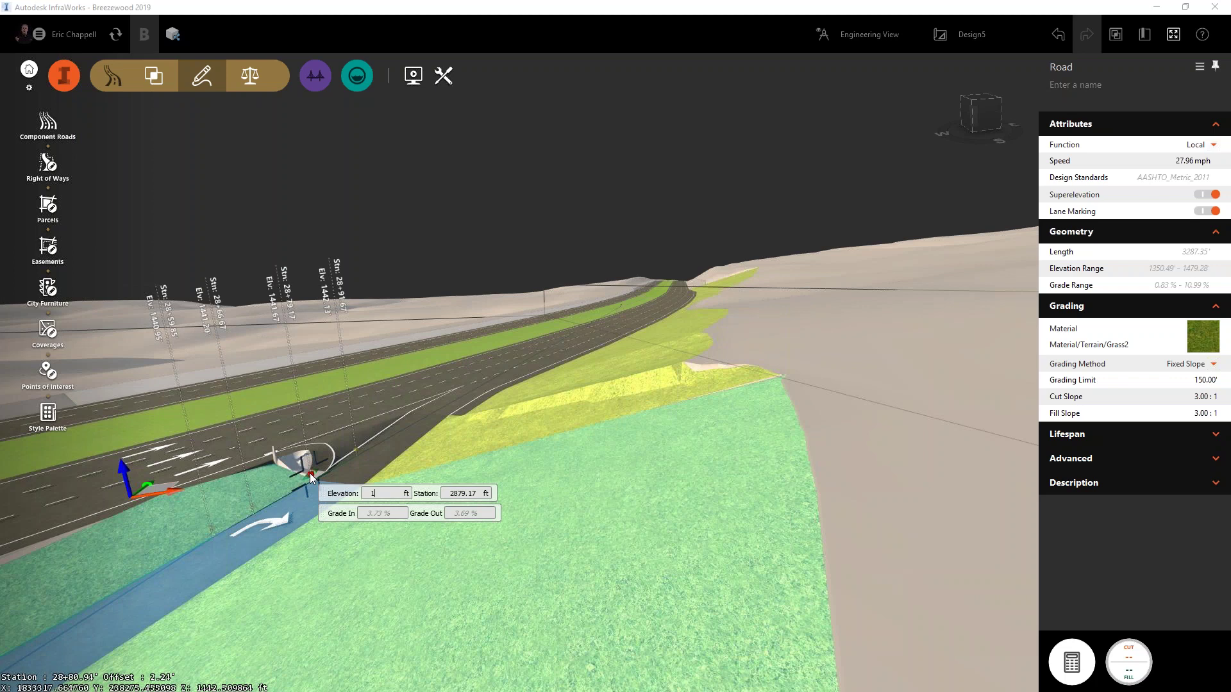
{"action": "type", "text": "66"}
{"action": "key", "text": "Return"}
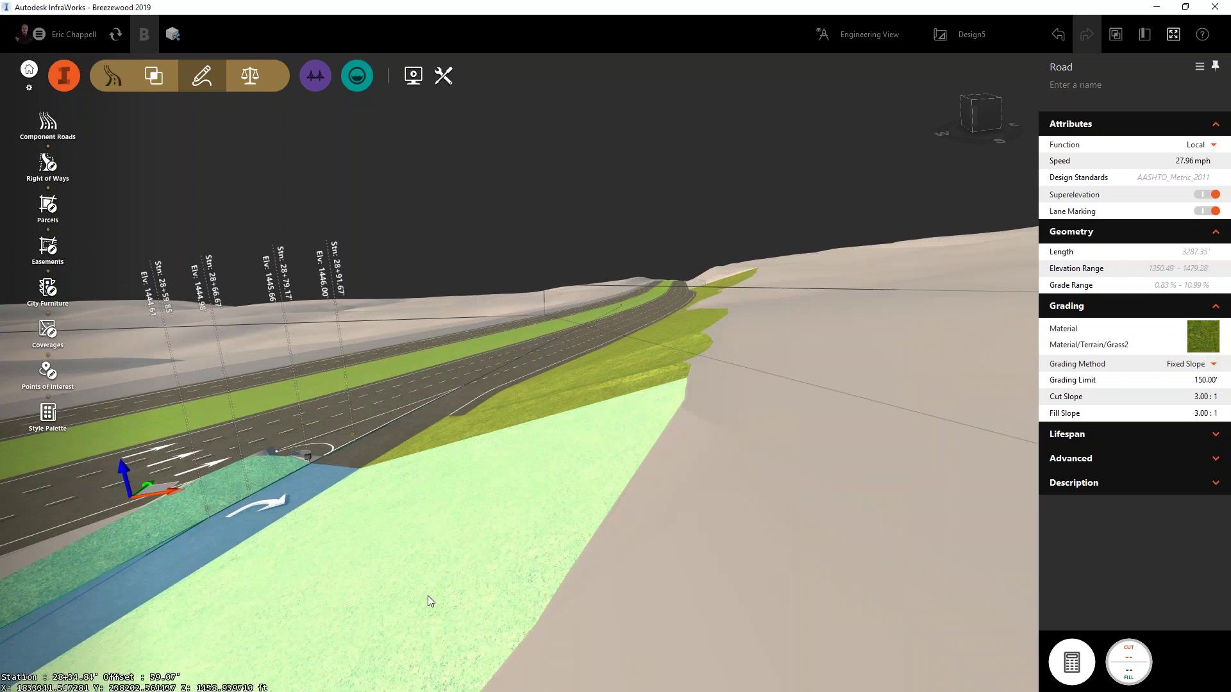
{"action": "left_click_drag", "start_coordinate": [428, 595], "coordinate": [561, 633]}
{"action": "scroll", "coordinate": [475, 596], "scroll_direction": "down", "scroll_amount": 3}
{"action": "key", "text": "Escape"}
- Examine the whole interchange, including the loop ramp, connector, turnpike crossing and grass grading, from low and overhead viewpoints
{"action": "scroll", "coordinate": [549, 621], "scroll_direction": "down", "scroll_amount": 6}
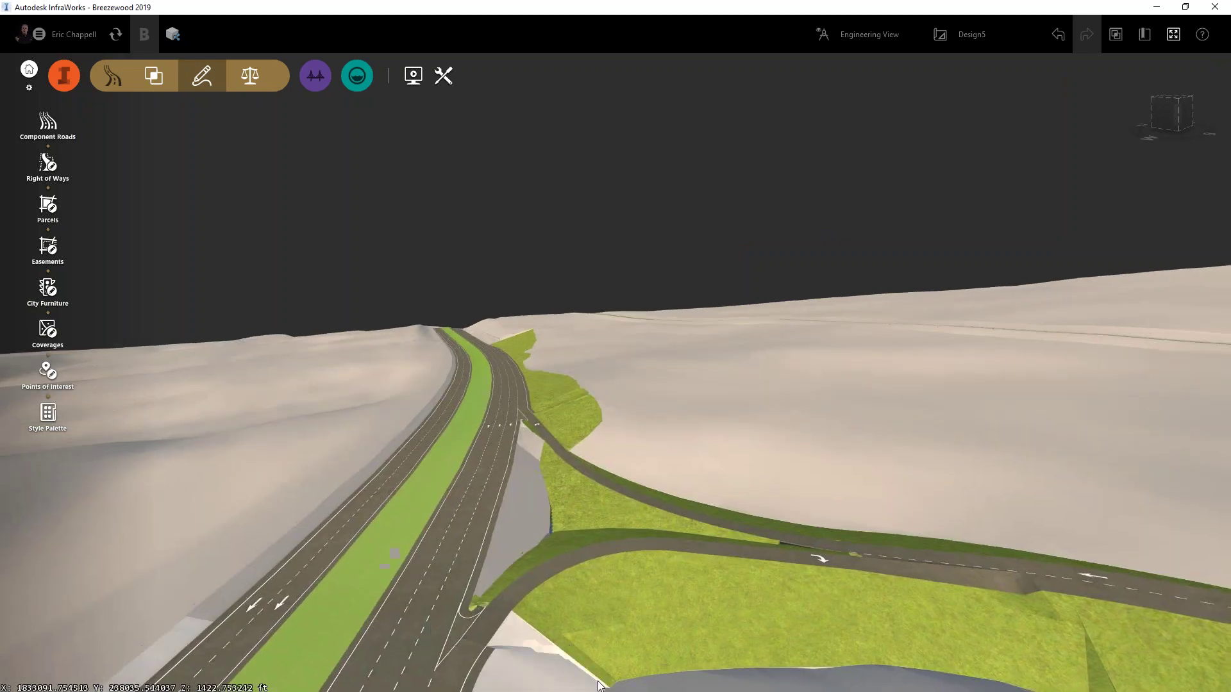
{"action": "middle_click_drag", "start_coordinate": [601, 684], "coordinate": [520, 549]}
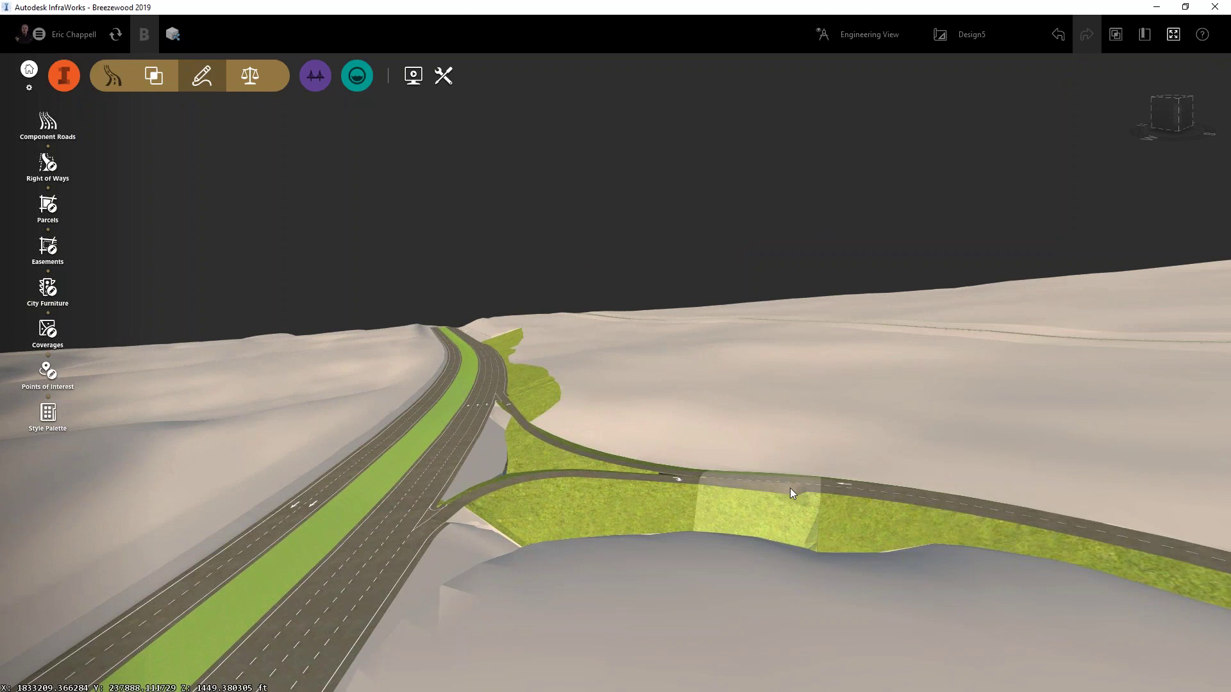
{"action": "left_click_drag", "start_coordinate": [792, 506], "coordinate": [775, 587]}
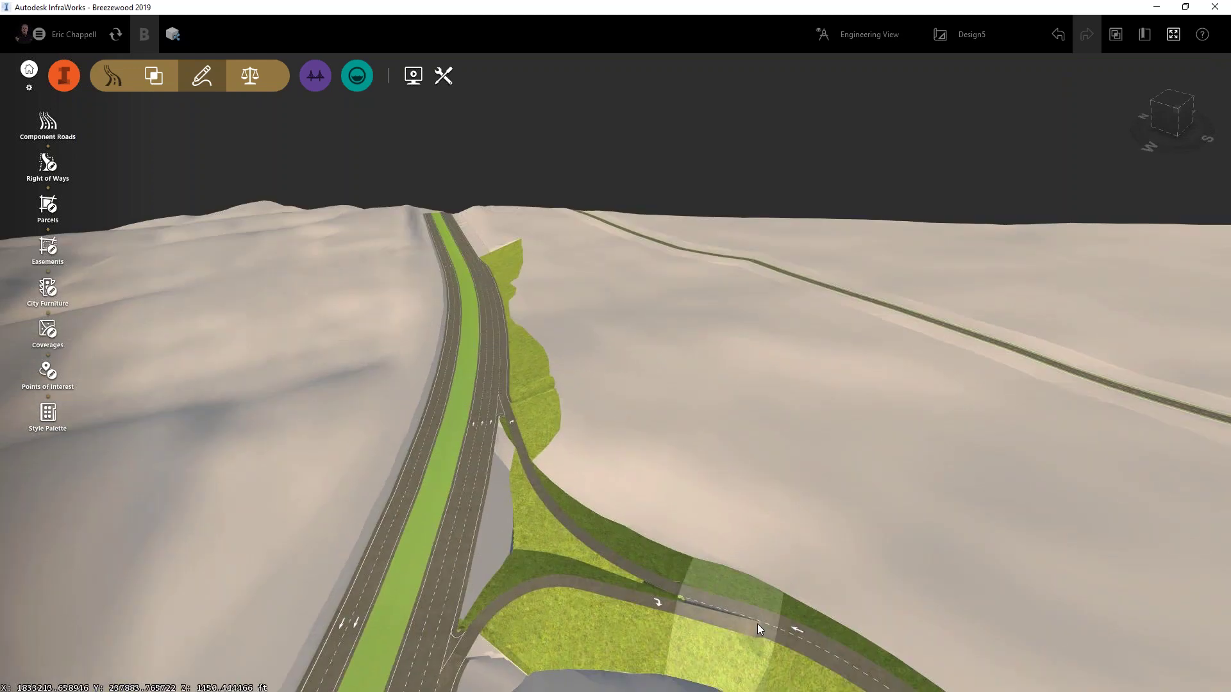
{"action": "left_click_drag", "start_coordinate": [716, 652], "coordinate": [716, 645]}
{"action": "left_click", "coordinate": [715, 645]}
{"action": "middle_click_drag", "start_coordinate": [707, 647], "coordinate": [738, 562]}
{"action": "key", "text": "Escape"}
{"action": "left_click_drag", "start_coordinate": [746, 566], "coordinate": [555, 635]}
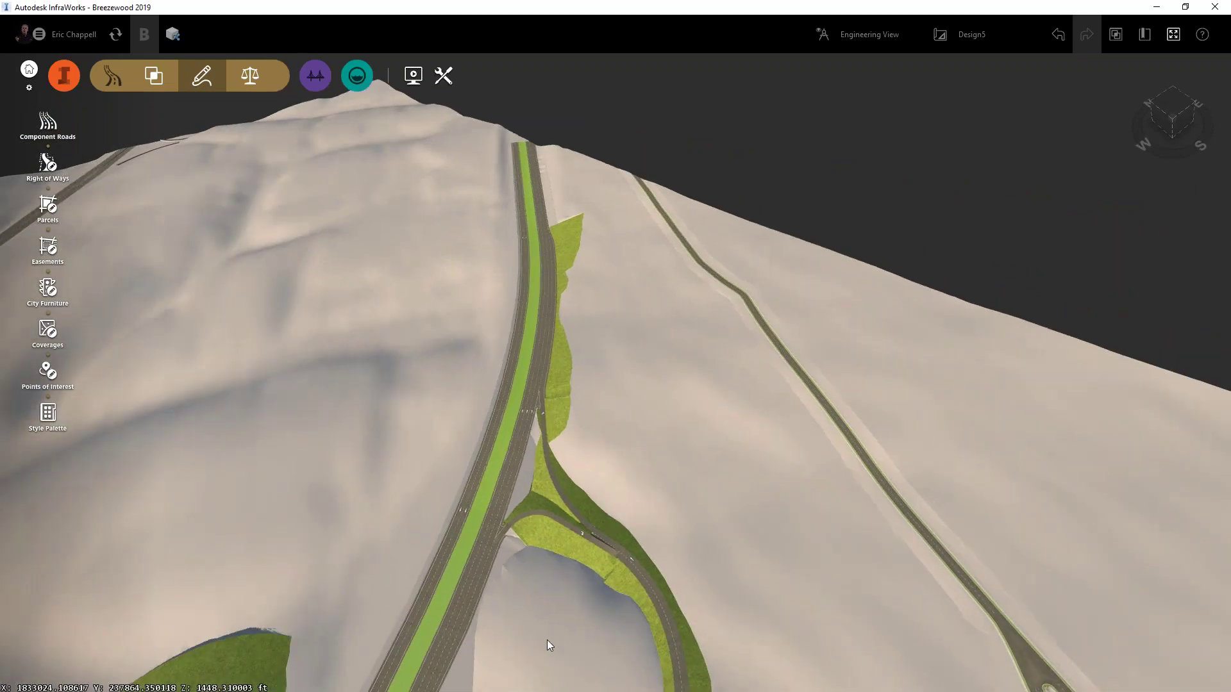
{"action": "middle_click_drag", "start_coordinate": [550, 649], "coordinate": [599, 521]}
{"action": "left_click_drag", "start_coordinate": [598, 519], "coordinate": [585, 684]}
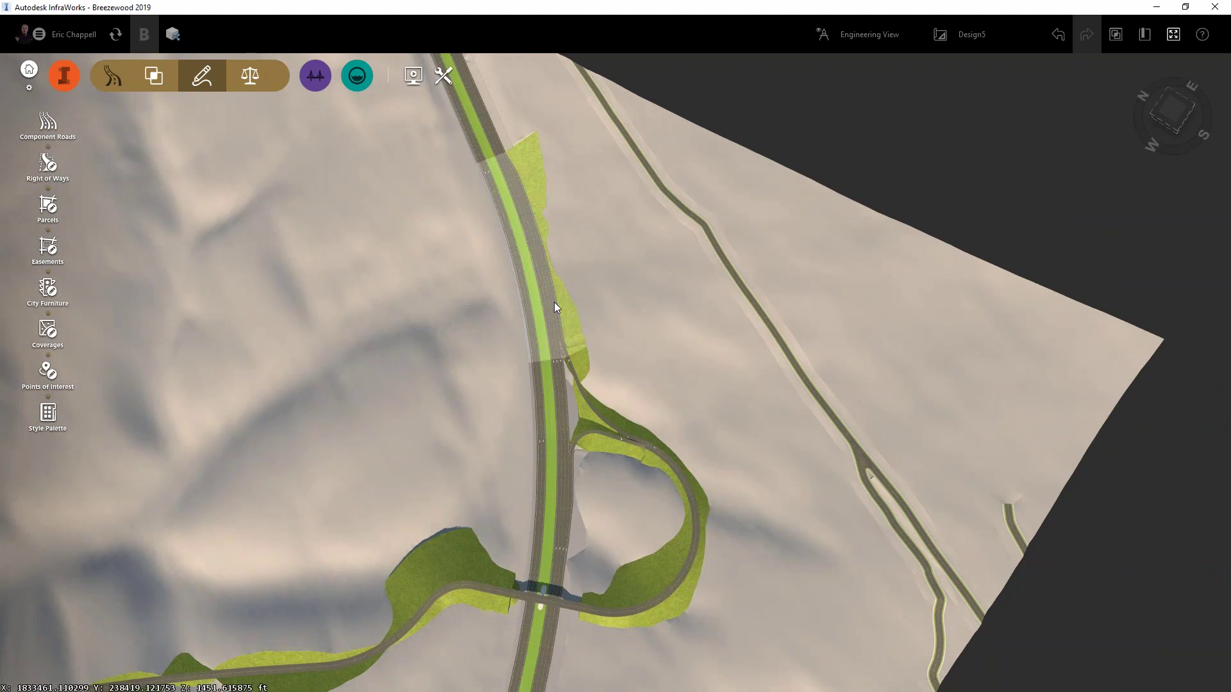
{"action": "middle_click_drag", "start_coordinate": [668, 567], "coordinate": [685, 435]}
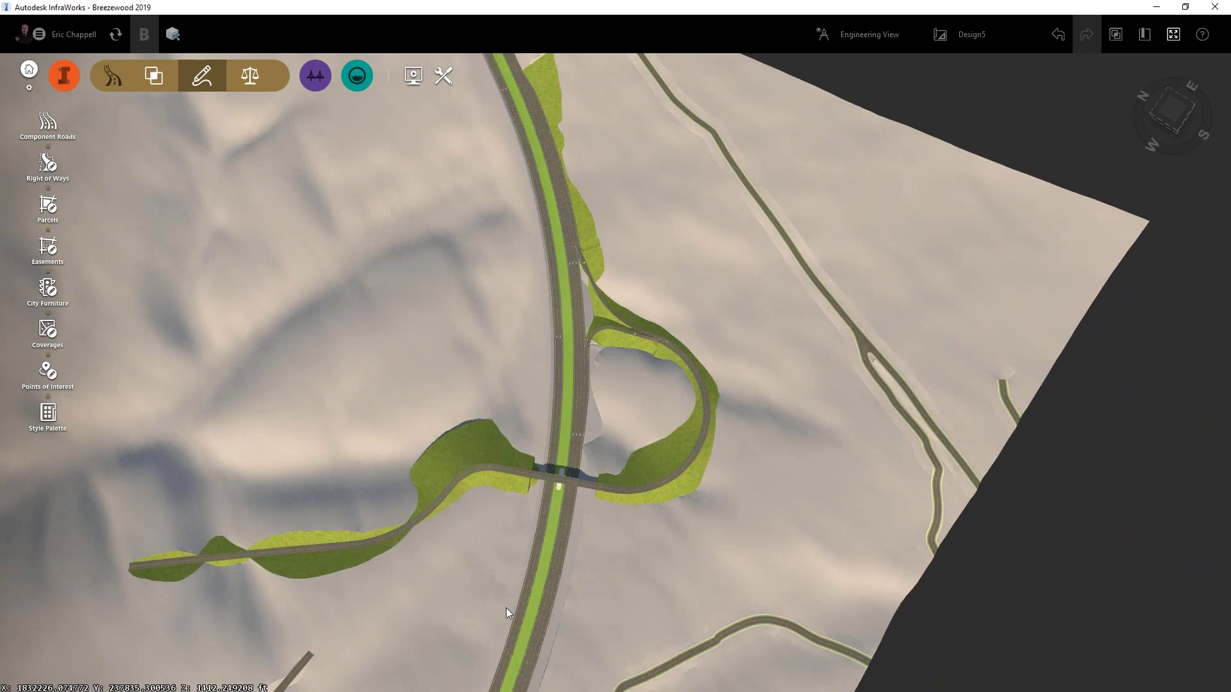
{"action": "middle_click_drag", "start_coordinate": [486, 545], "coordinate": [367, 548]}
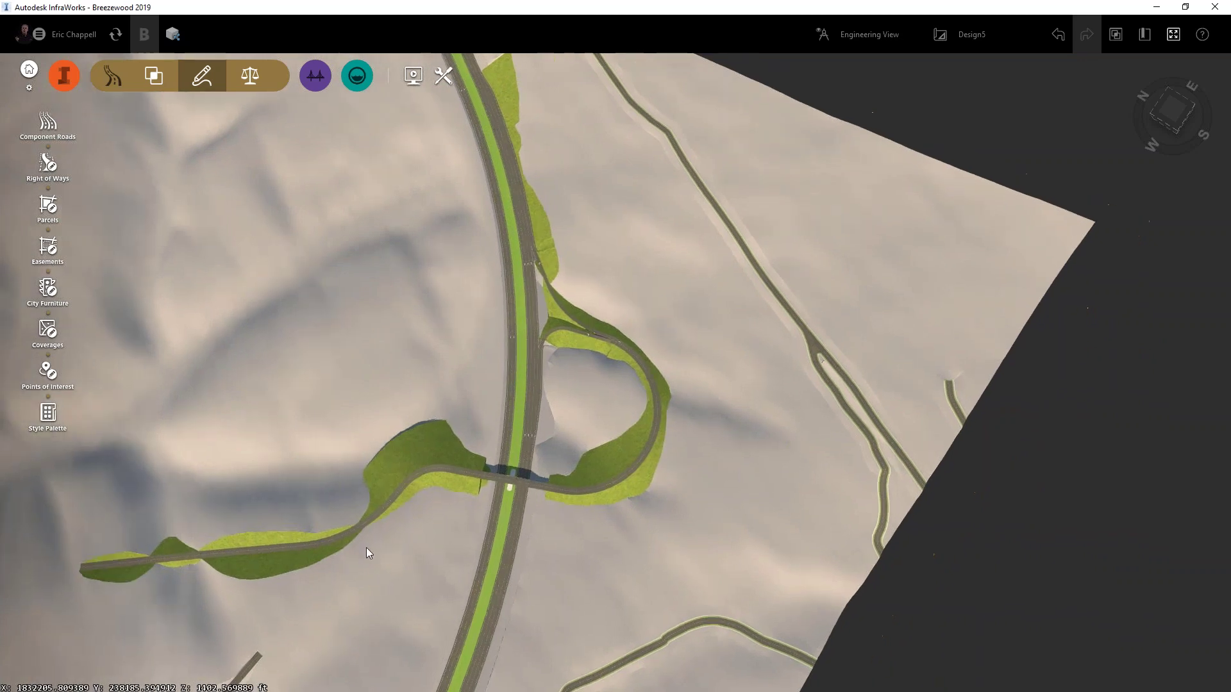
{"action": "scroll", "coordinate": [572, 408], "scroll_direction": "up", "scroll_amount": 5}
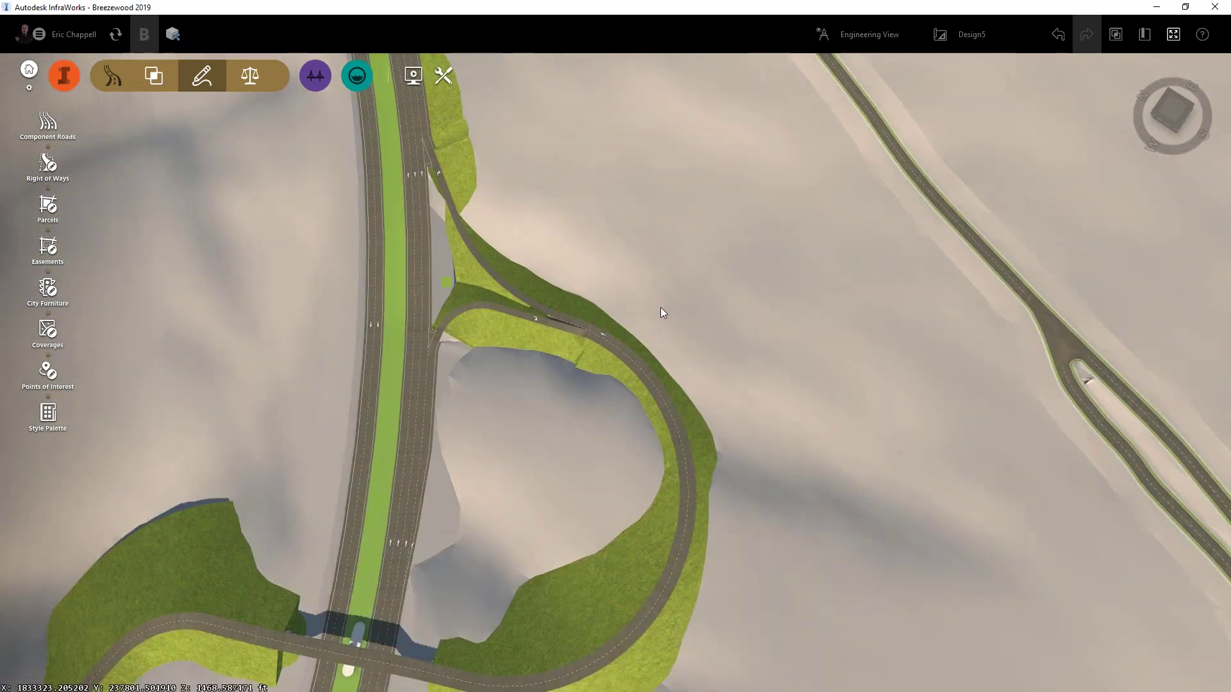
- Insert a road component into the ramp road near station 27+10, before it merges with the turnpike
{"action": "left_click_drag", "start_coordinate": [660, 307], "coordinate": [541, 548]}
{"action": "scroll", "coordinate": [460, 219], "scroll_direction": "up", "scroll_amount": 4}
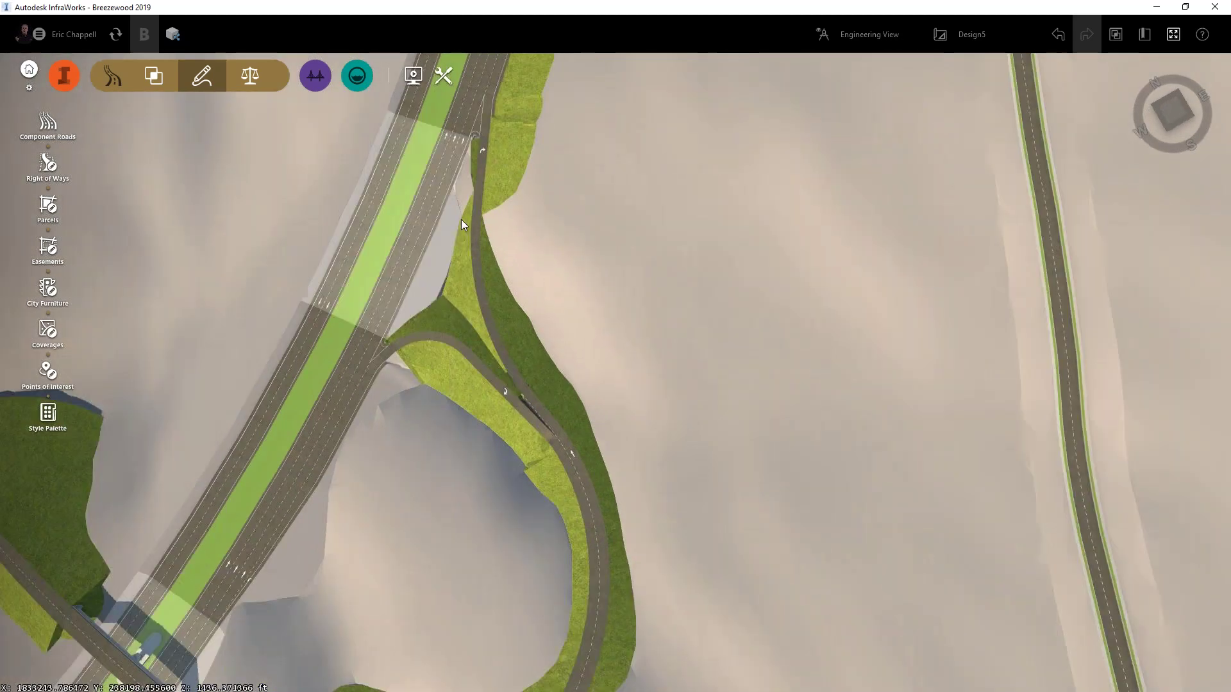
{"action": "scroll", "coordinate": [465, 229], "scroll_direction": "up", "scroll_amount": 5}
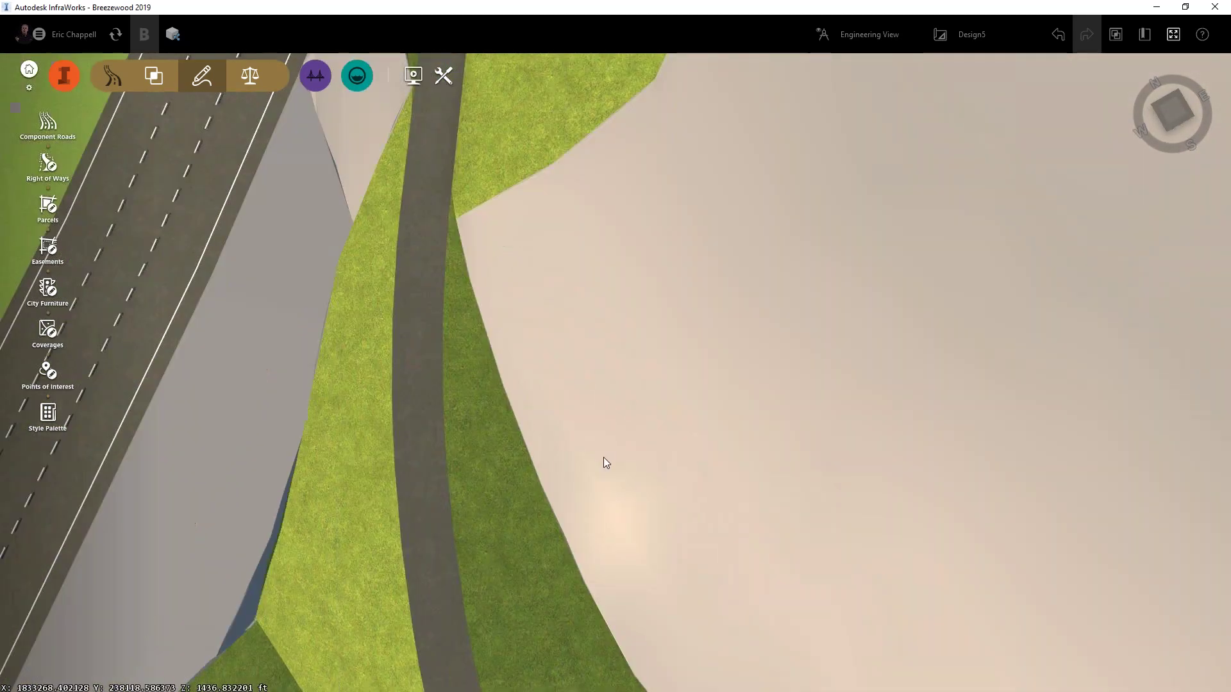
{"action": "middle_click_drag", "start_coordinate": [603, 457], "coordinate": [597, 339]}
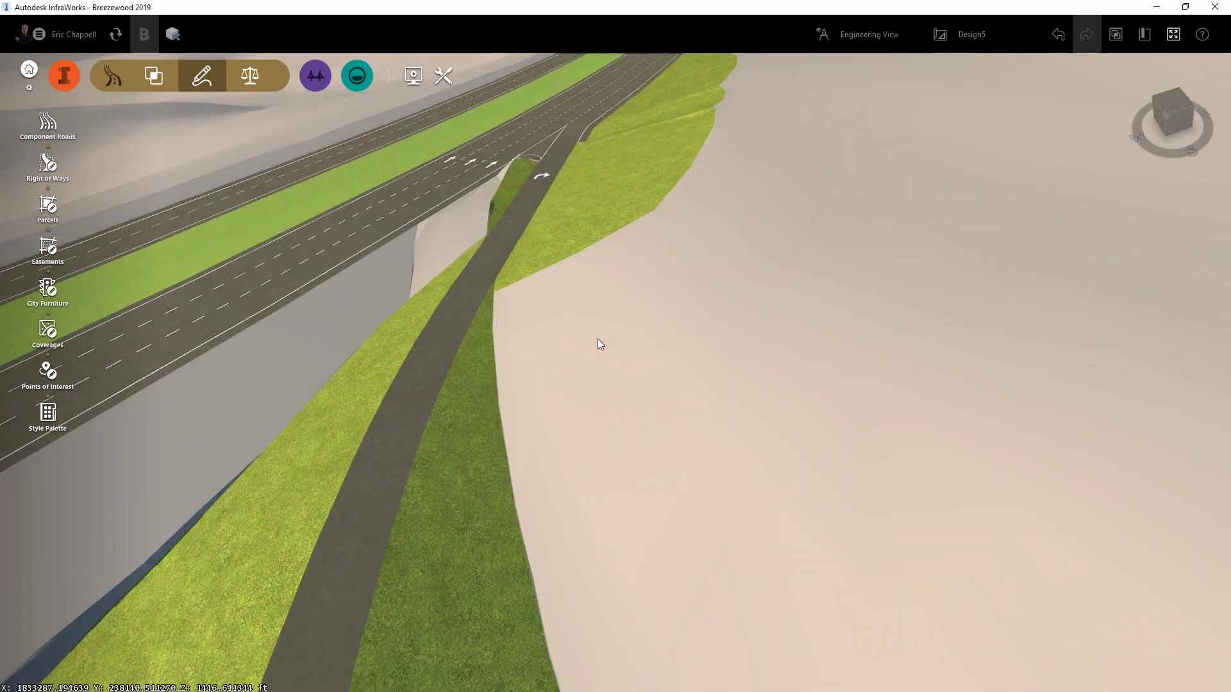
{"action": "middle_click_drag", "start_coordinate": [583, 342], "coordinate": [754, 418]}
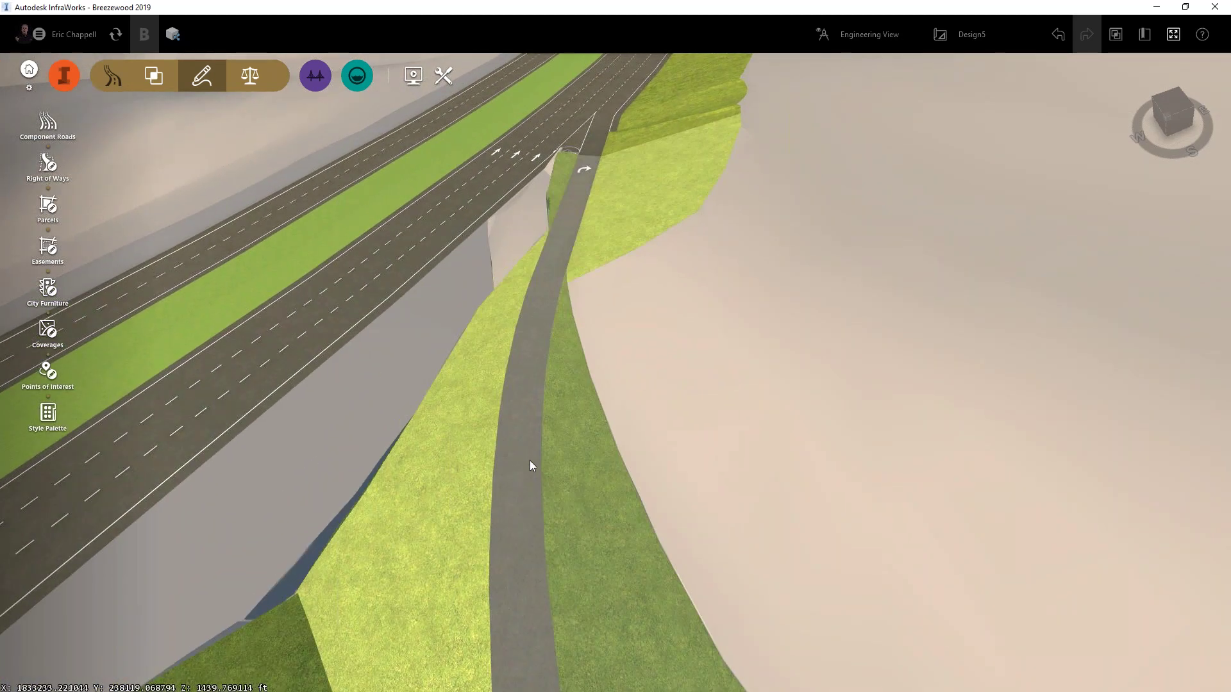
{"action": "left_click", "coordinate": [530, 464]}
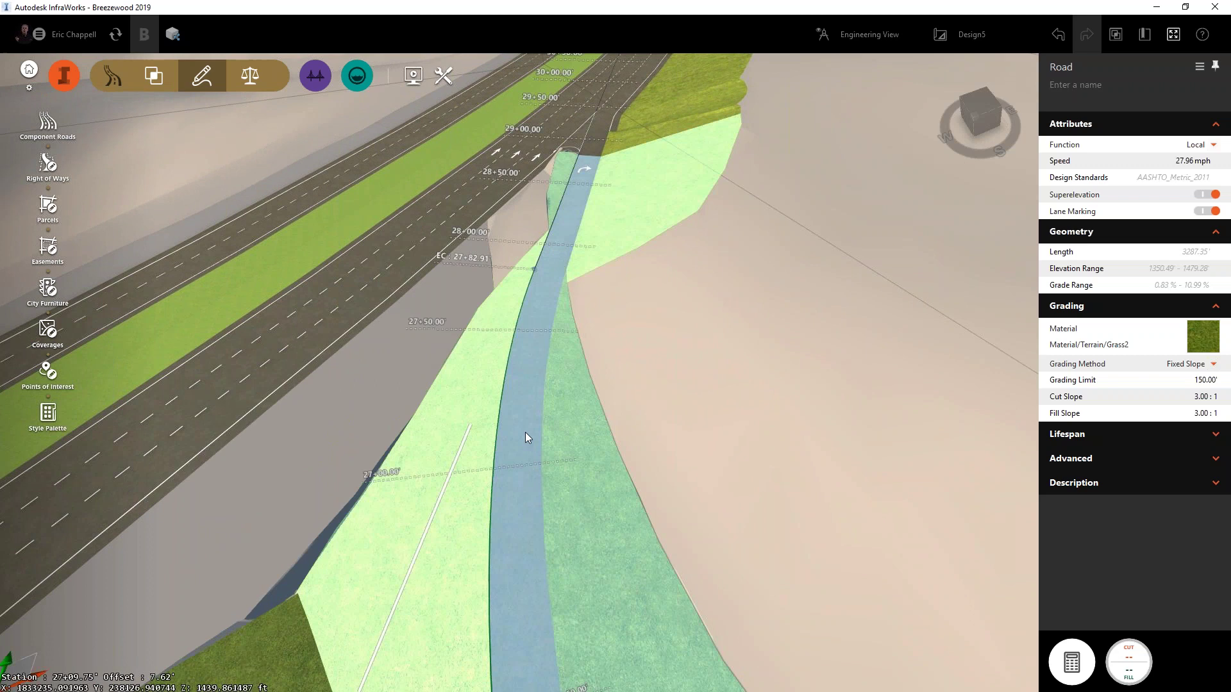
{"action": "right_click", "coordinate": [523, 432]}
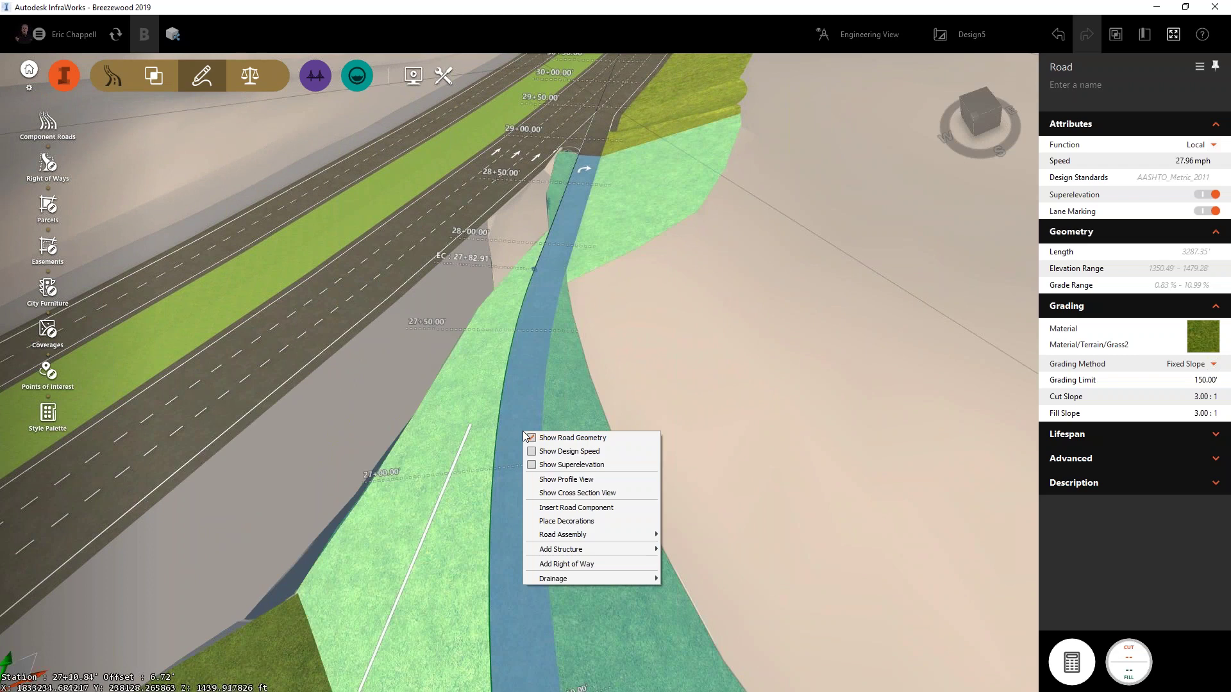
{"action": "left_click", "coordinate": [601, 508]}
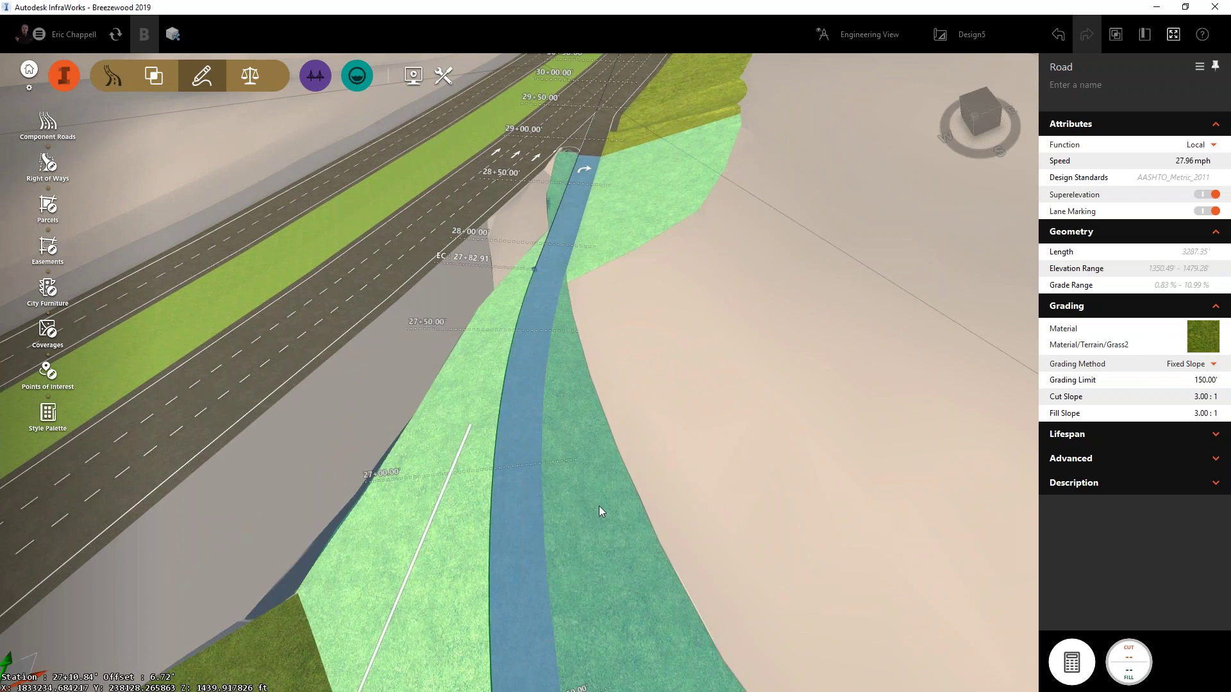
- Place a Curb component along the right-hand edge of the ramp road near station 27+00
{"action": "left_click_drag", "start_coordinate": [287, 281], "coordinate": [291, 117]}
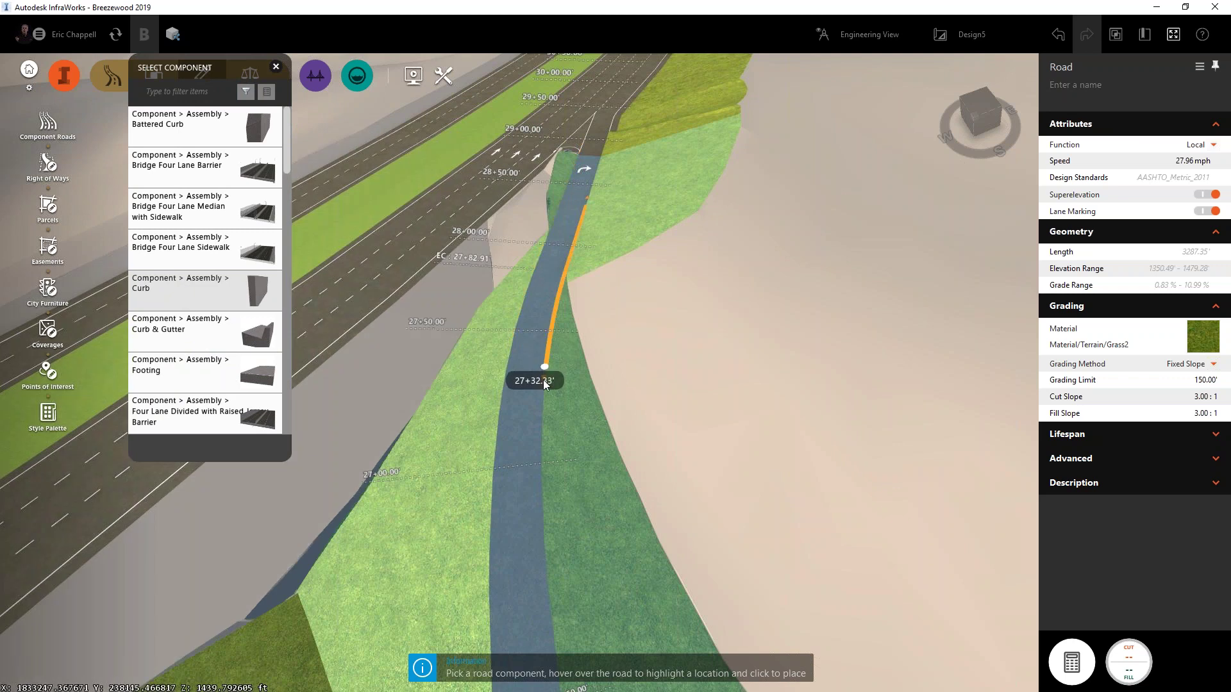
{"action": "left_click", "coordinate": [545, 462]}
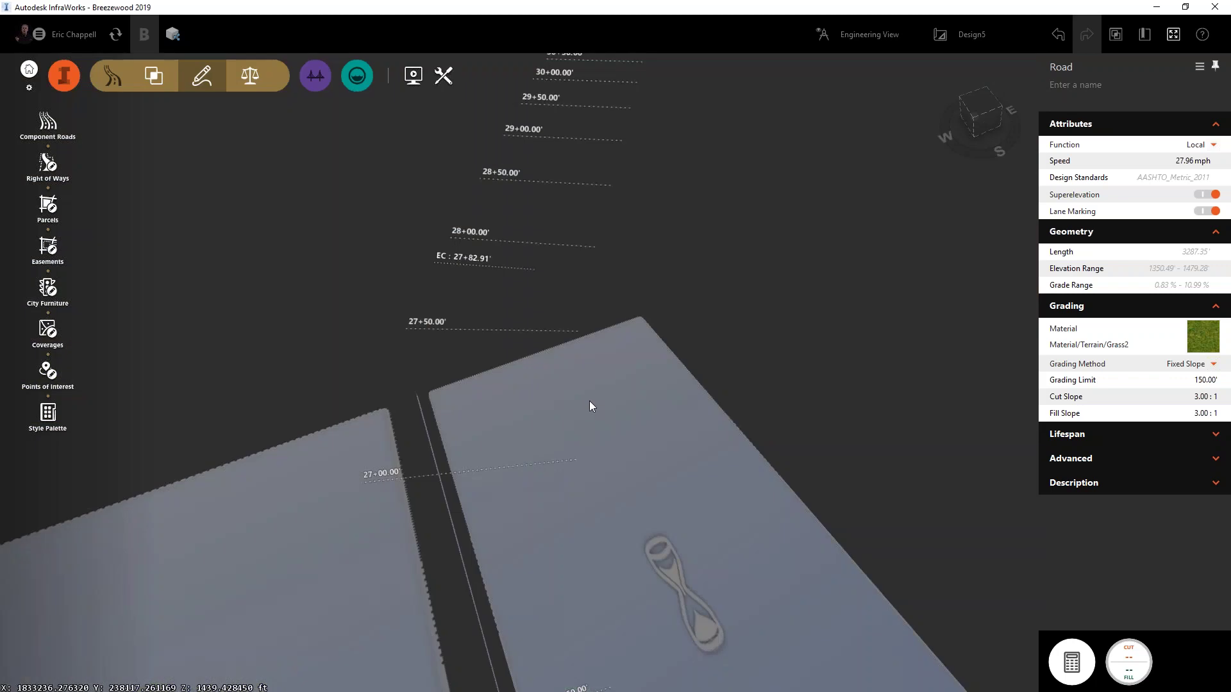
{"action": "scroll", "coordinate": [590, 401], "scroll_direction": "up", "scroll_amount": 4}
{"action": "key", "text": "Escape"}
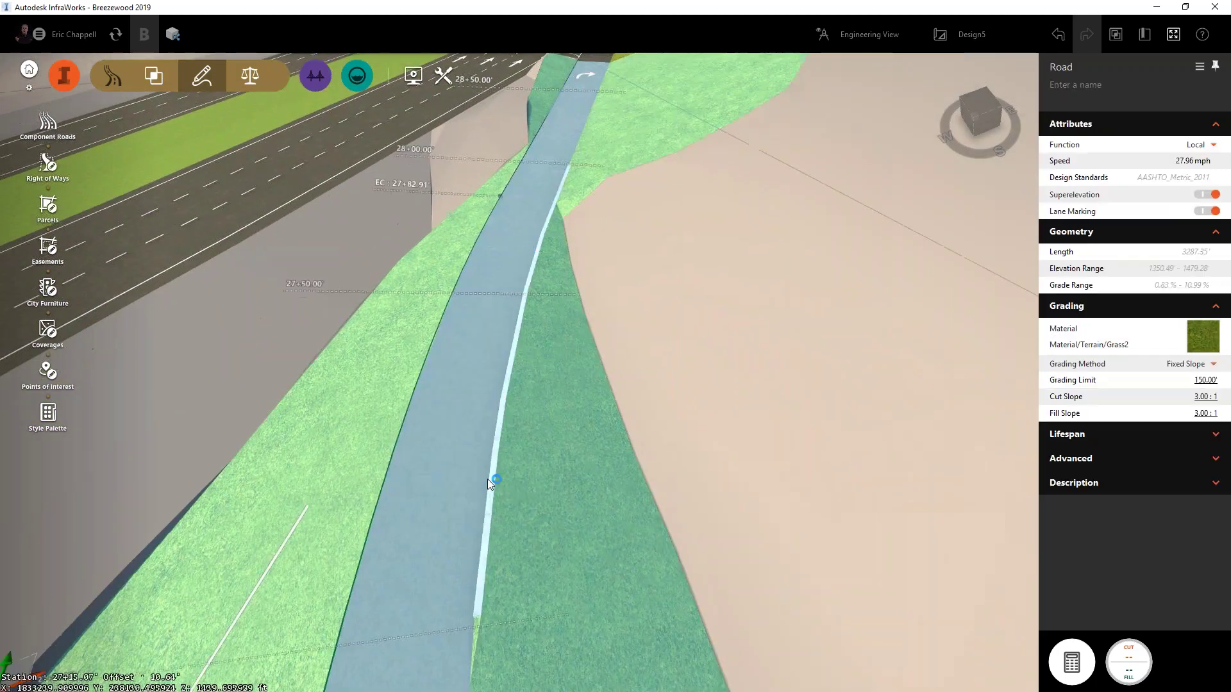
{"action": "scroll", "coordinate": [492, 474], "scroll_direction": "up", "scroll_amount": 6}
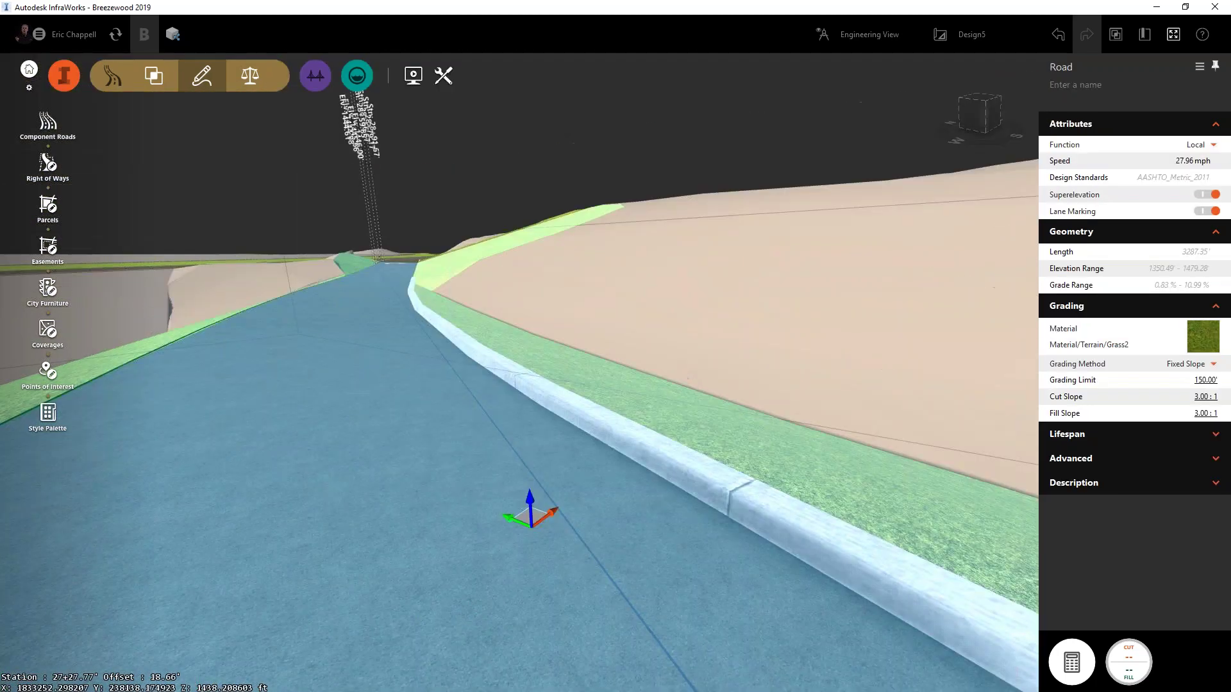
{"action": "middle_click_drag", "start_coordinate": [586, 365], "coordinate": [445, 458], "text": "shift"}
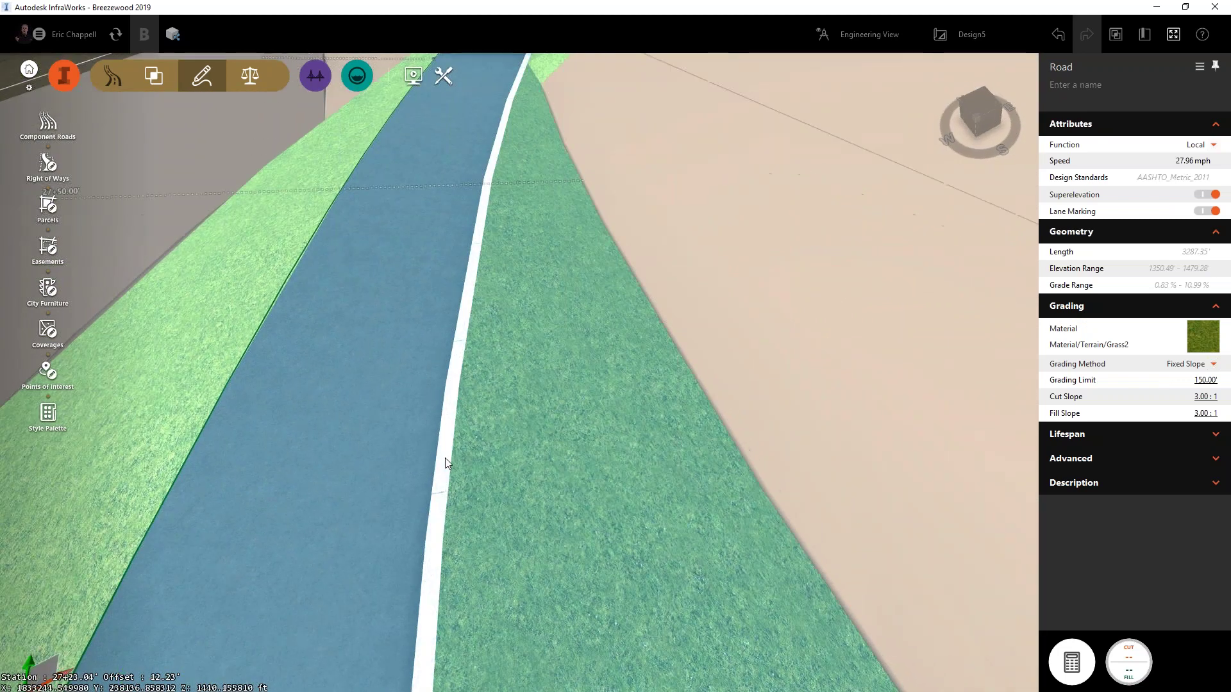
- Select the placed curb and set its width to 0.33 ft
{"action": "left_click", "coordinate": [447, 456]}
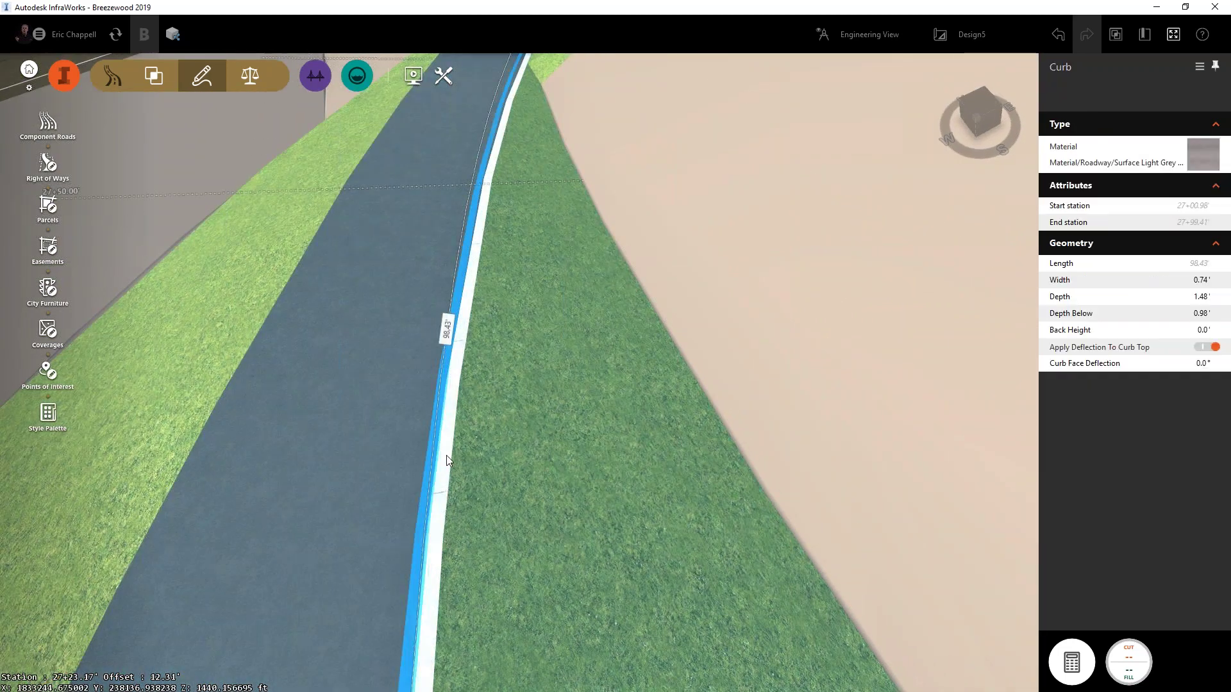
{"action": "left_click", "coordinate": [1202, 281]}
{"action": "key", "text": "BackSpace"}
{"action": "key", "text": "Return"}
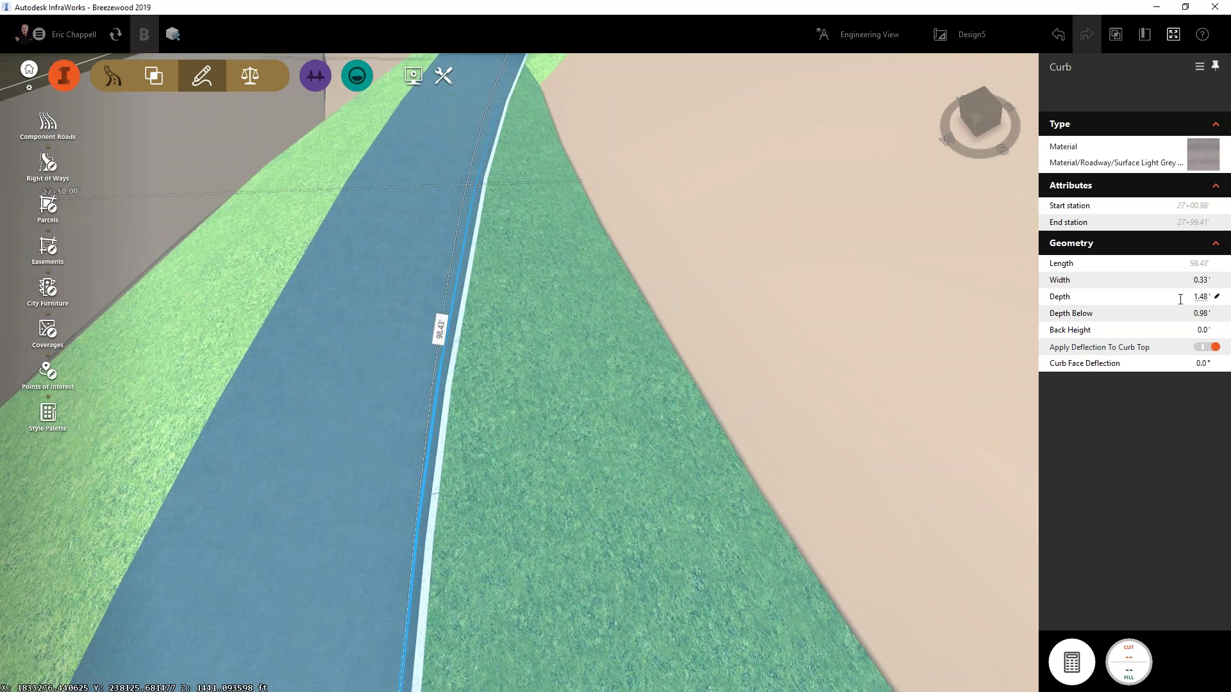
- Set the curb's depth below and depth to 0.5 ft each, with Apply Deflection To Curb Top turned off
{"action": "left_click", "coordinate": [1200, 314]}
{"action": "type", "text": ".5"}
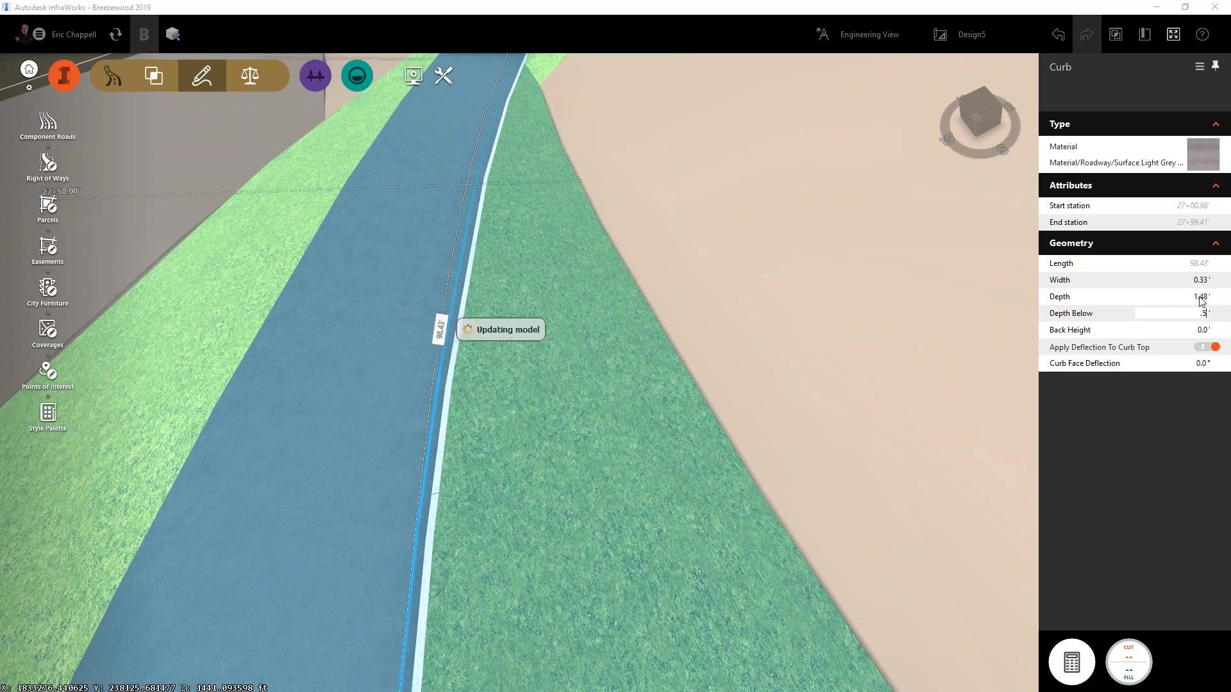
{"action": "left_click", "coordinate": [1200, 297]}
{"action": "type", "text": ".5"}
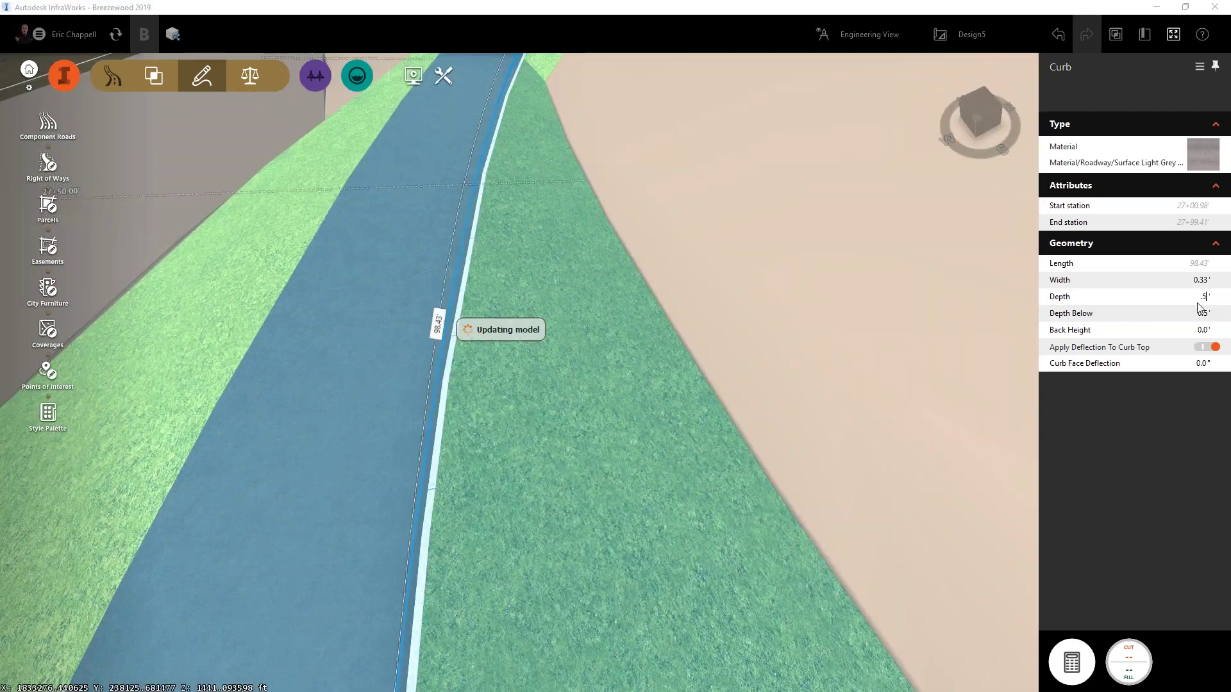
{"action": "key", "text": "Return"}
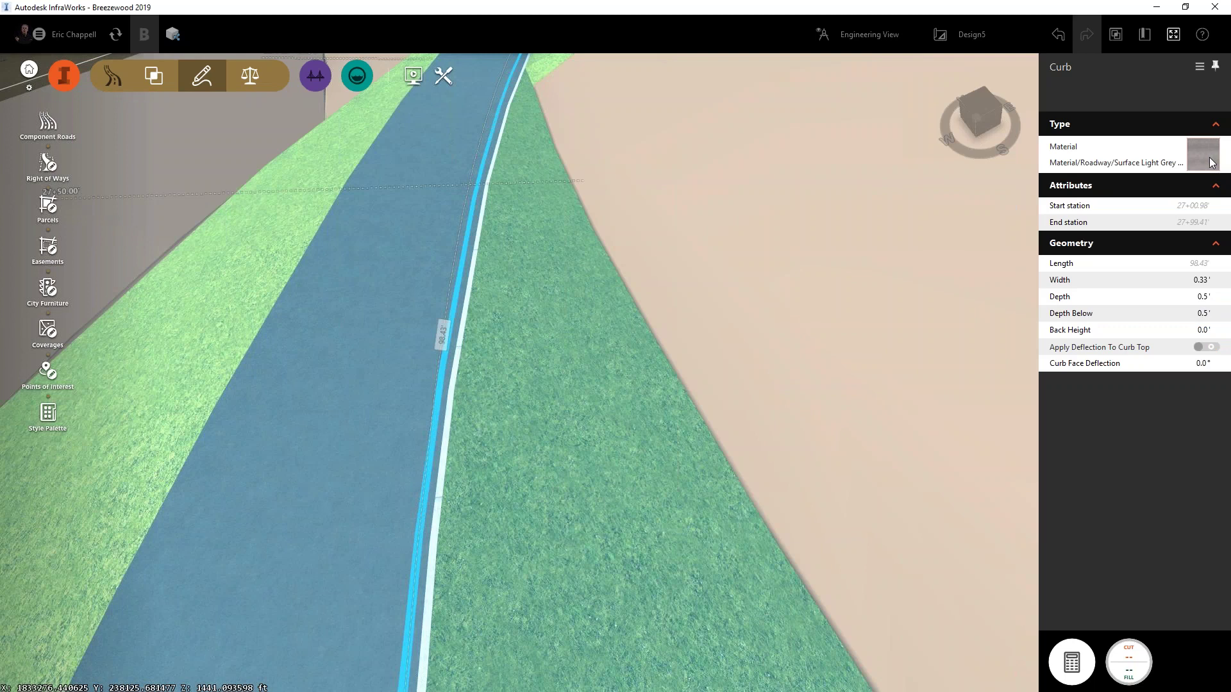
- Replace the curb's roadway material with a plain white color (#ffffff)
{"action": "left_click", "coordinate": [1211, 162]}
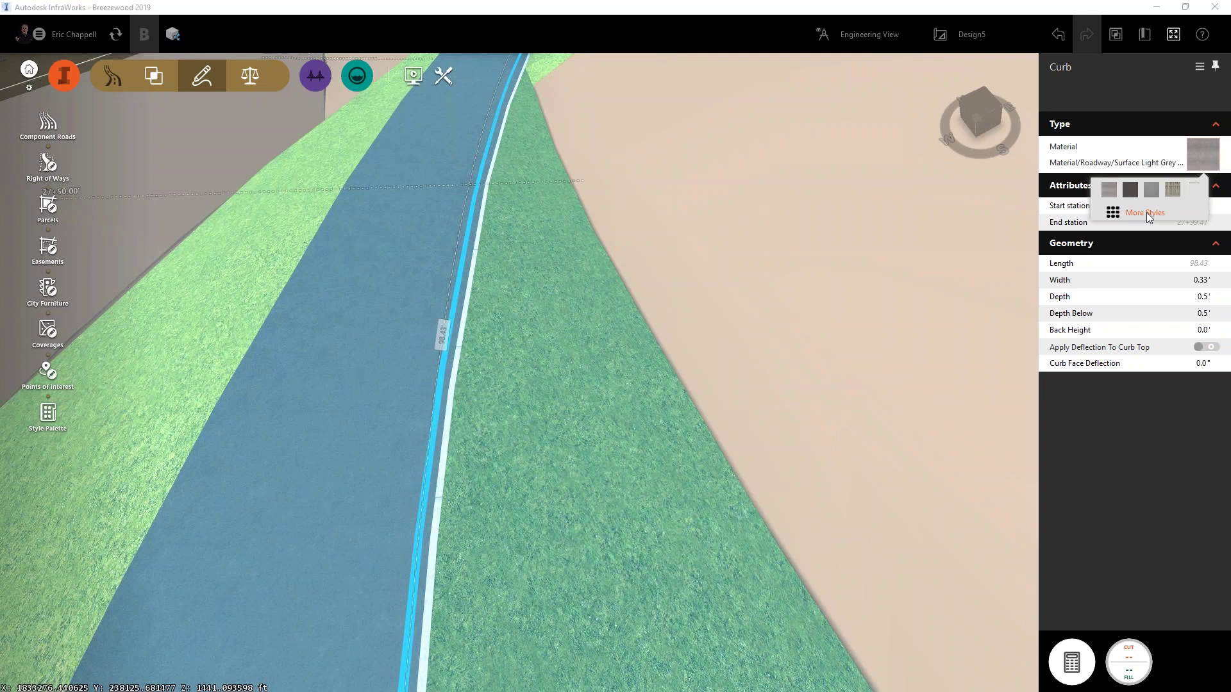
{"action": "left_click", "coordinate": [1146, 212]}
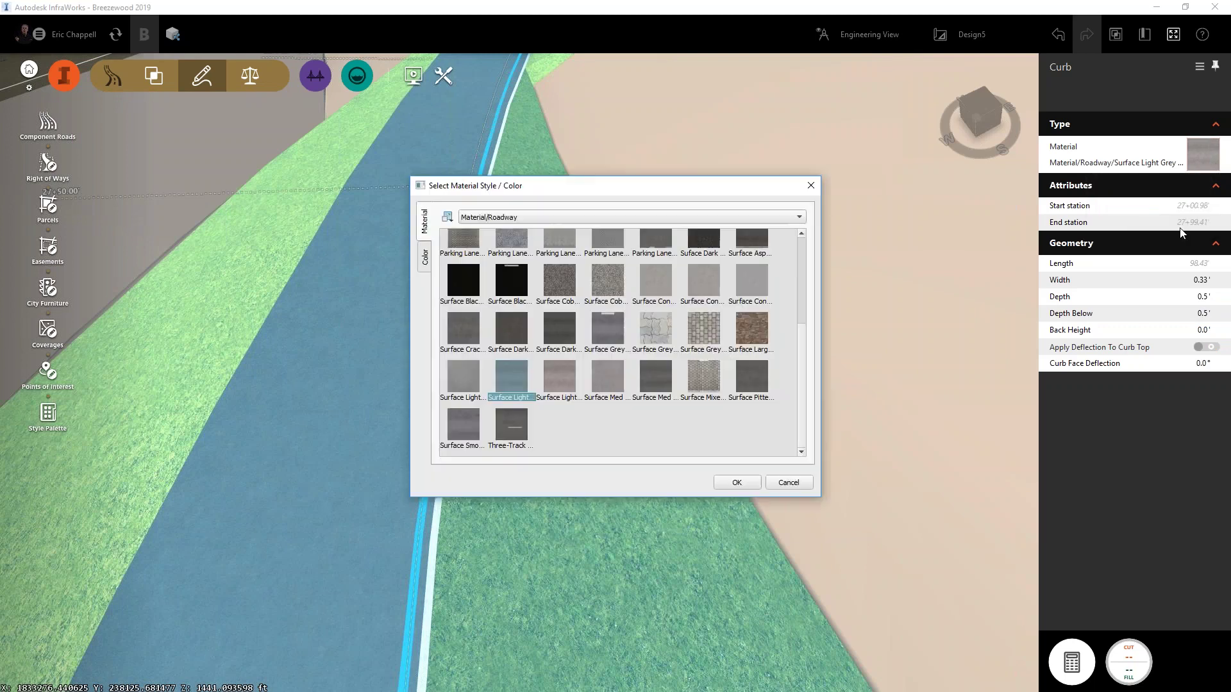
{"action": "left_click", "coordinate": [425, 257]}
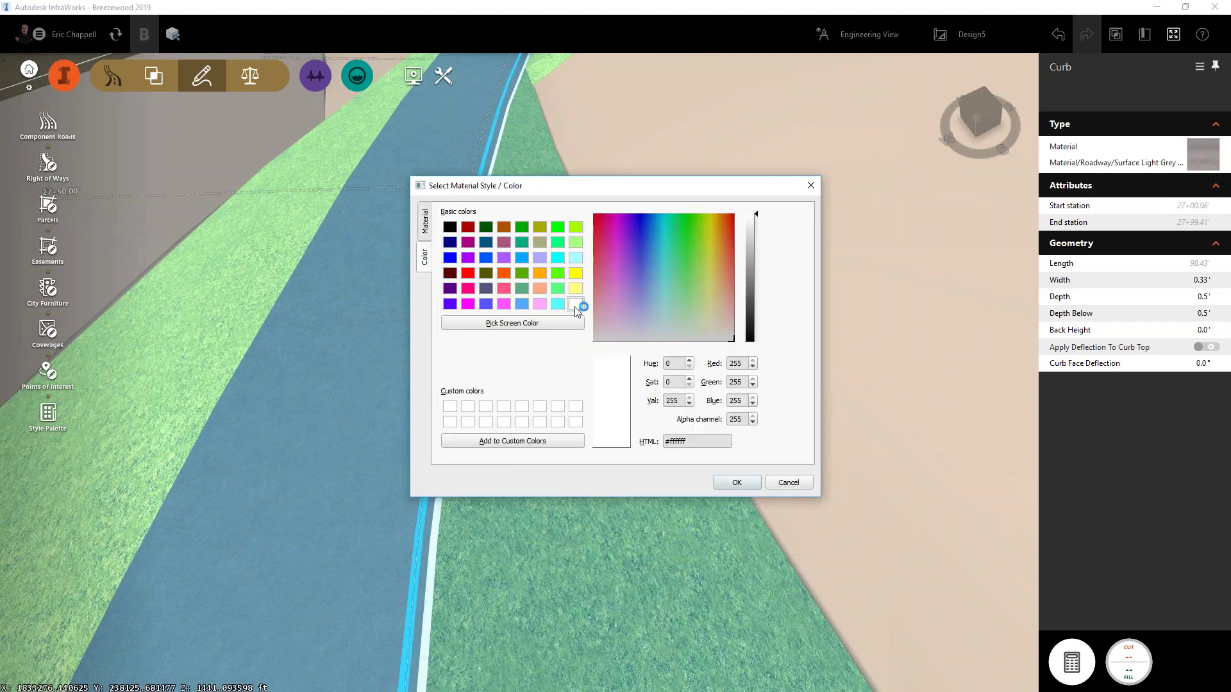
{"action": "left_click", "coordinate": [738, 486]}
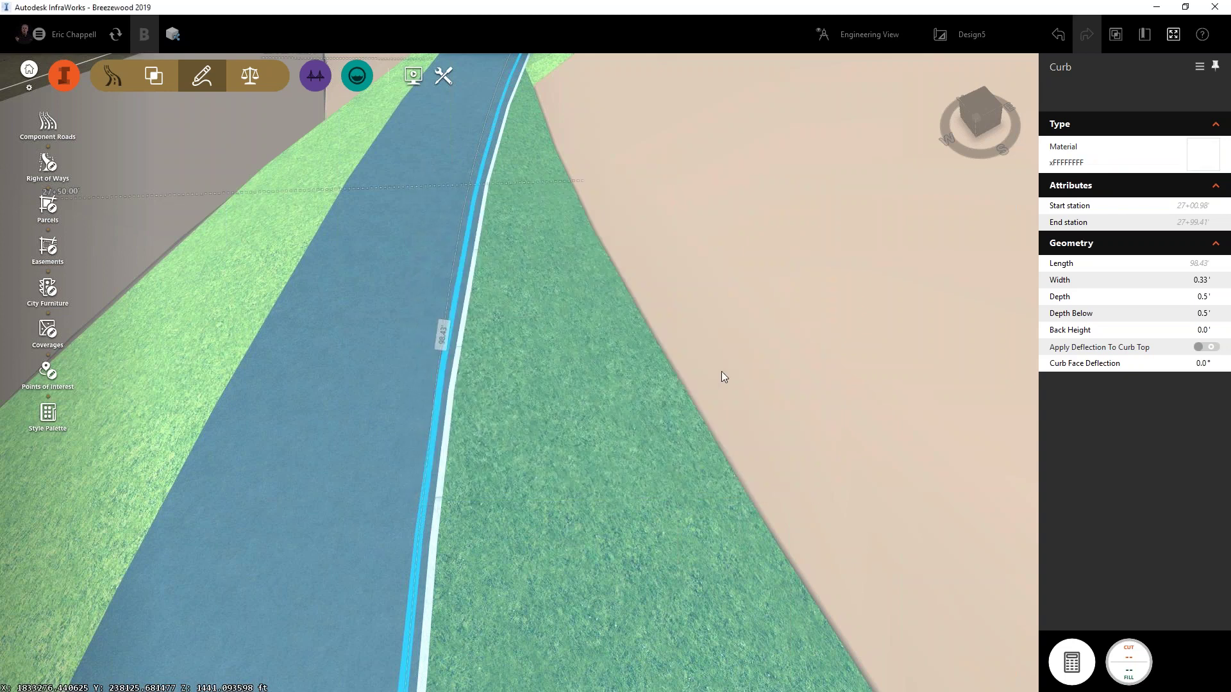
- Examine the white curb along the ramp road's edge from several viewing angles
{"action": "left_click", "coordinate": [721, 373]}
{"action": "middle_click_drag", "start_coordinate": [626, 442], "coordinate": [658, 346]}
{"action": "left_click_drag", "start_coordinate": [657, 345], "coordinate": [659, 446]}
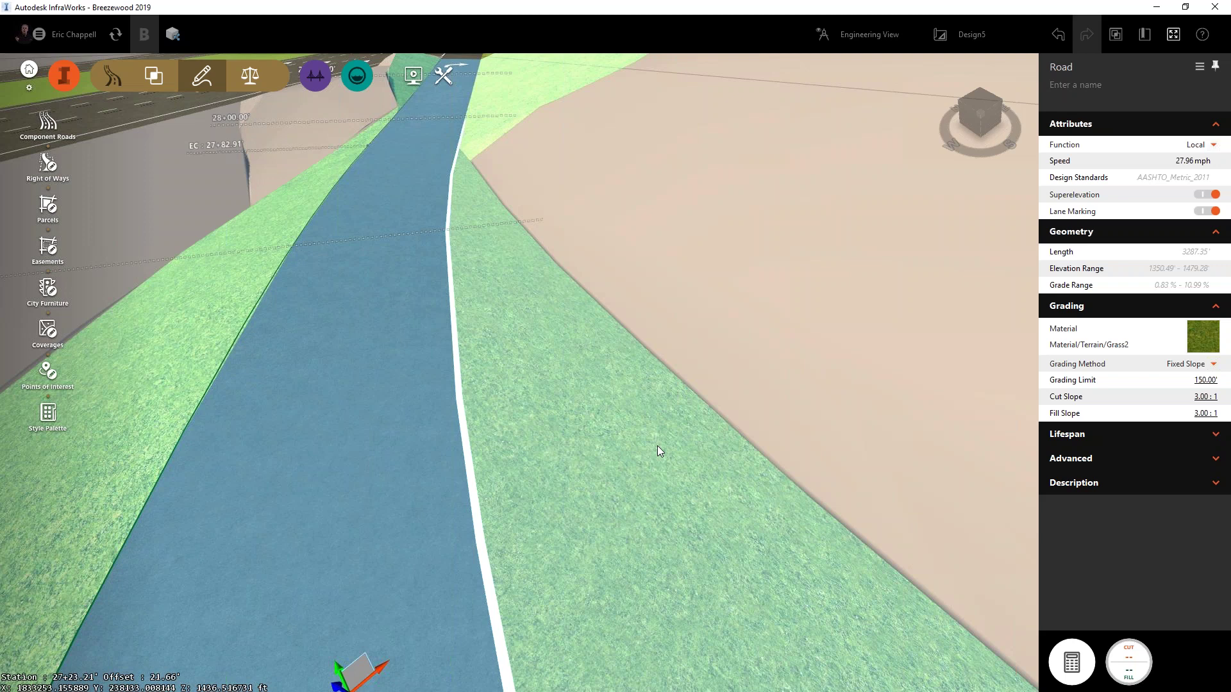
{"action": "middle_click_drag", "start_coordinate": [578, 503], "coordinate": [590, 543]}
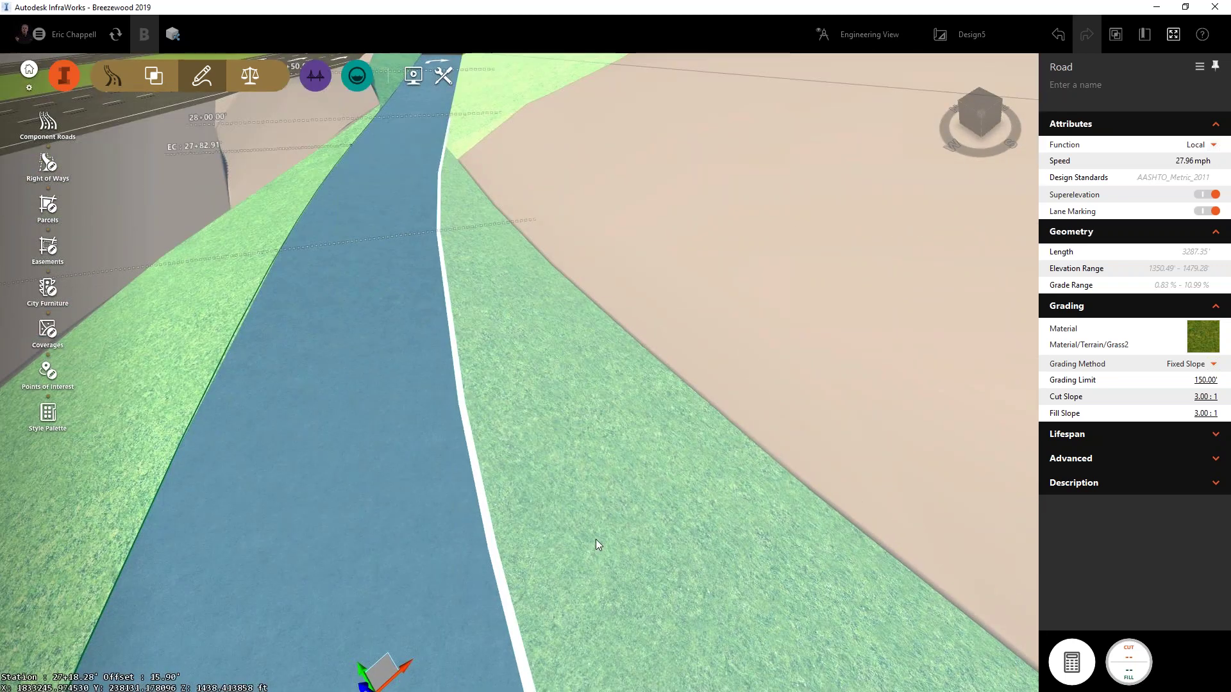
{"action": "middle_click_drag", "start_coordinate": [583, 494], "coordinate": [579, 498]}
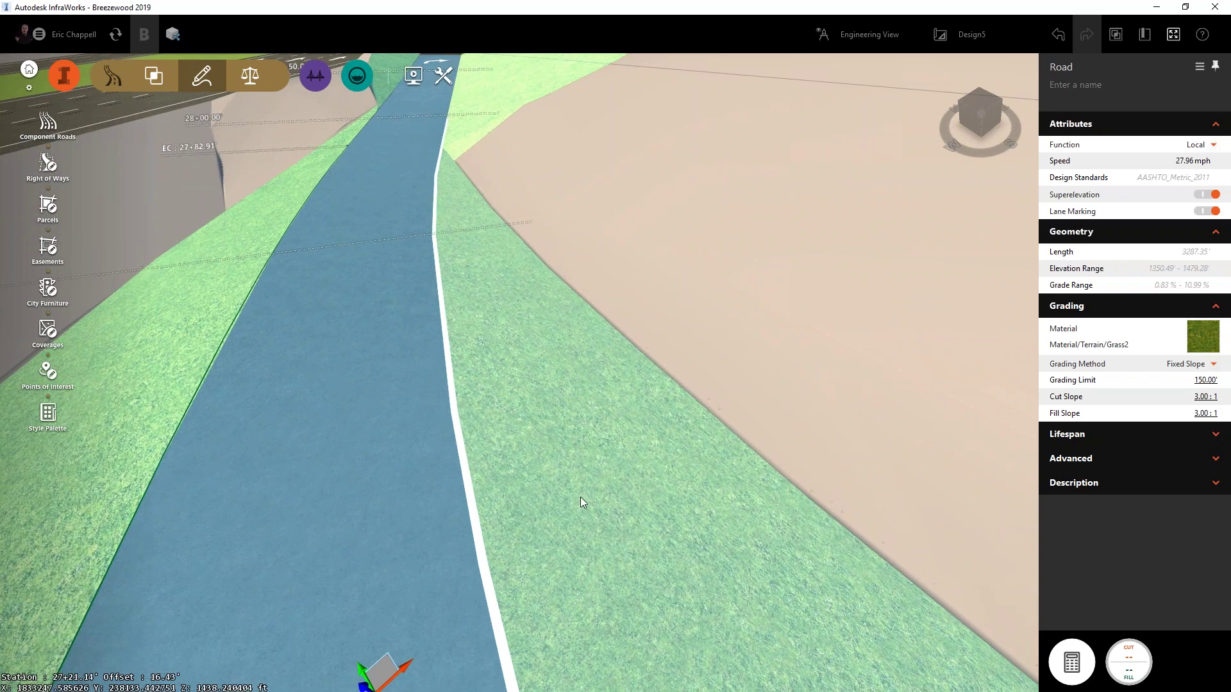
{"action": "middle_click_drag", "start_coordinate": [567, 543], "coordinate": [555, 502]}
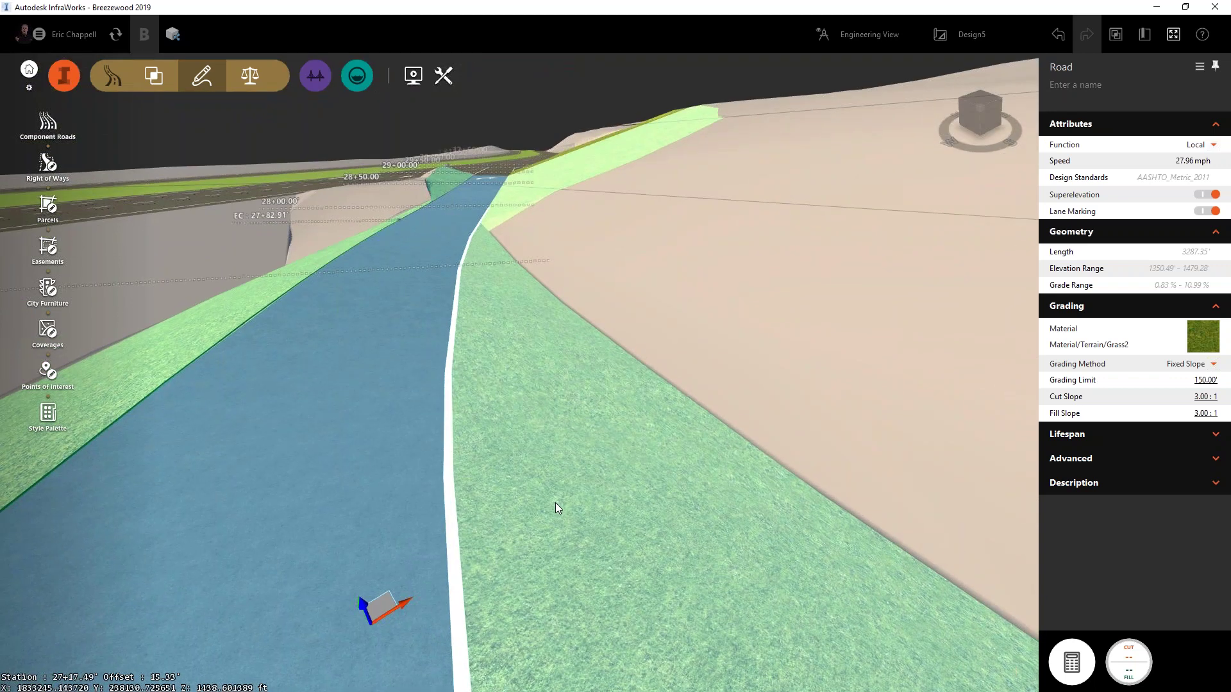
{"action": "middle_click_drag", "start_coordinate": [452, 537], "coordinate": [459, 543]}
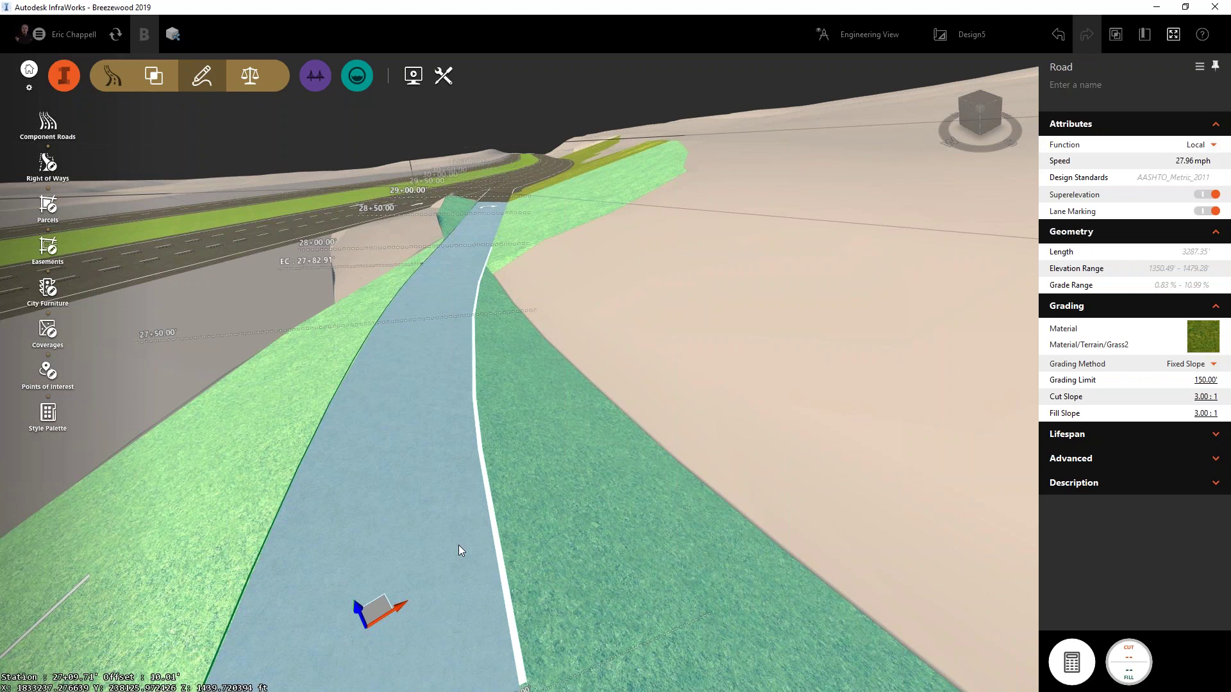
{"action": "middle_click_drag", "start_coordinate": [459, 545], "coordinate": [441, 494]}
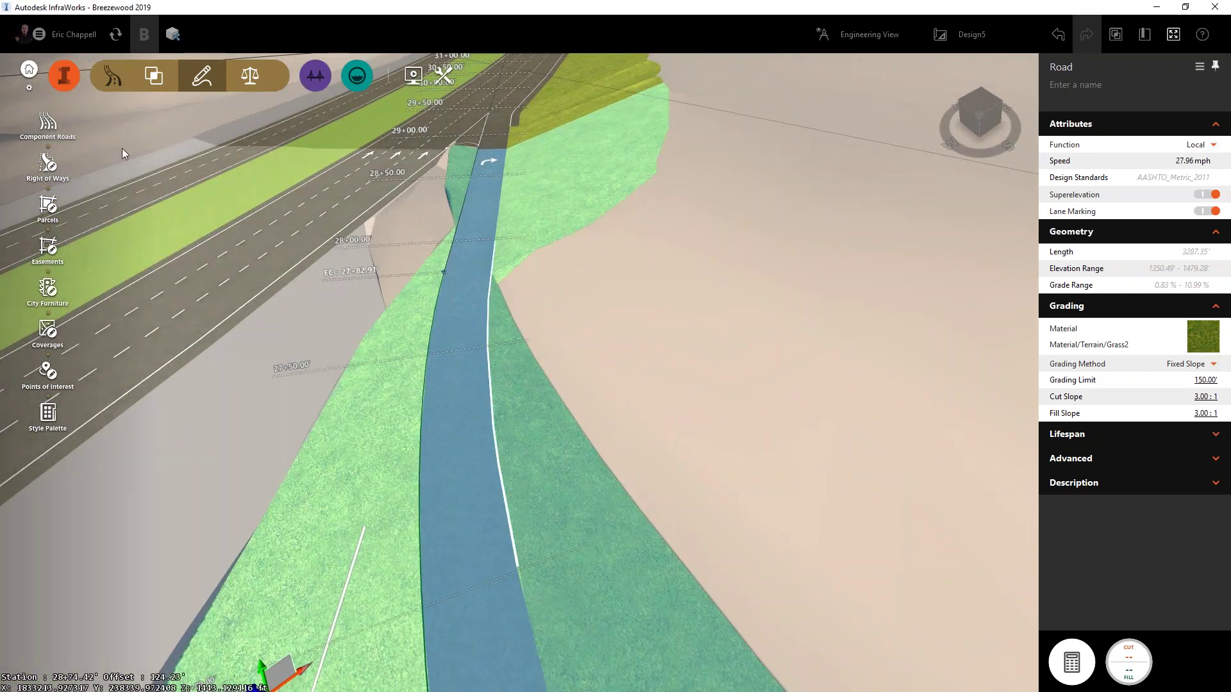
{"action": "left_click", "coordinate": [48, 121]}
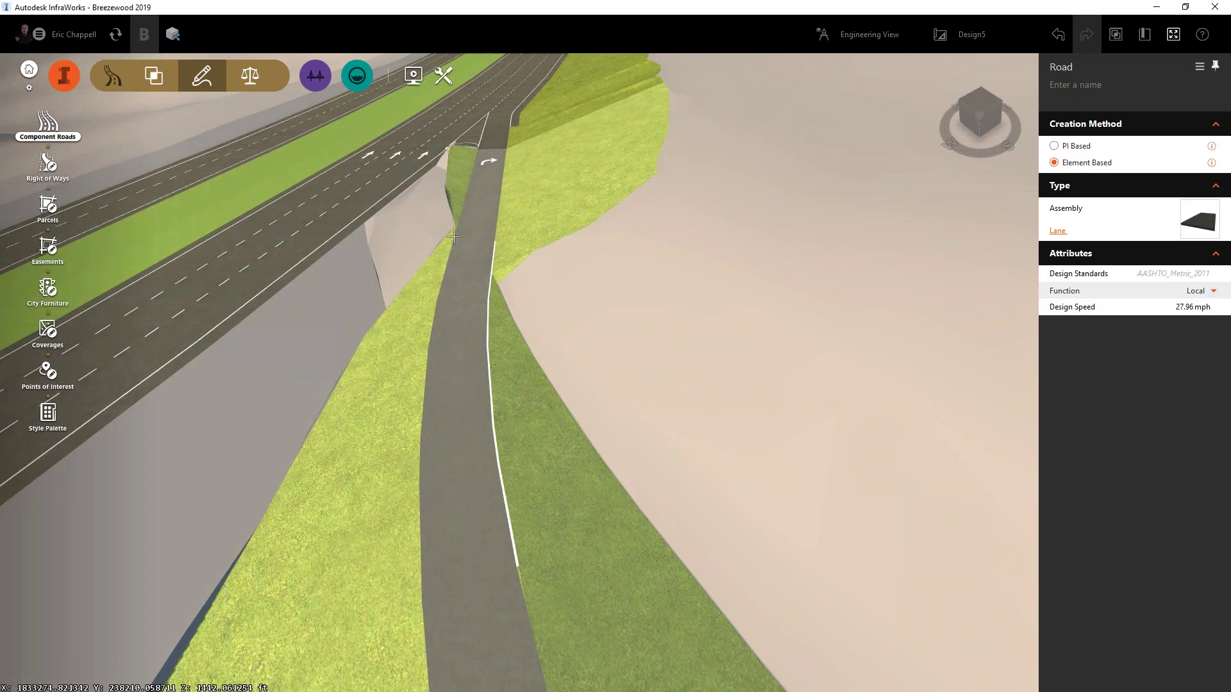
{"action": "left_click", "coordinate": [1057, 230]}
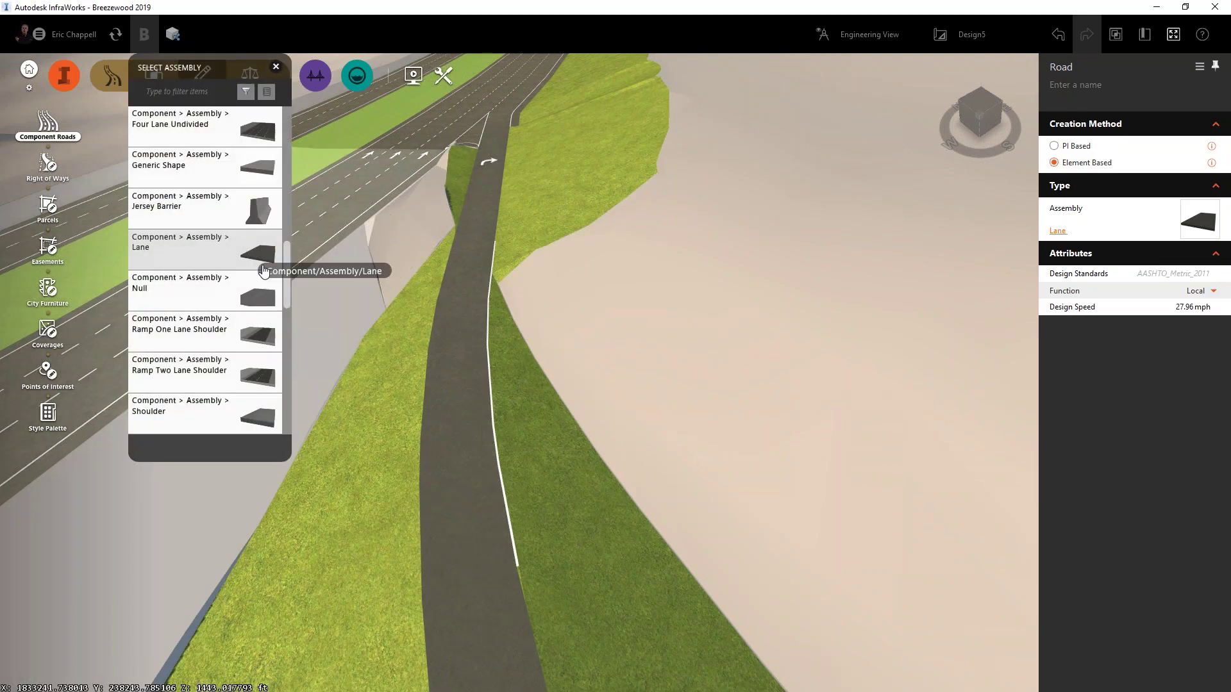
{"action": "scroll", "coordinate": [269, 282], "scroll_direction": "up", "scroll_amount": 5}
{"action": "left_click_drag", "start_coordinate": [285, 152], "coordinate": [286, 101]}
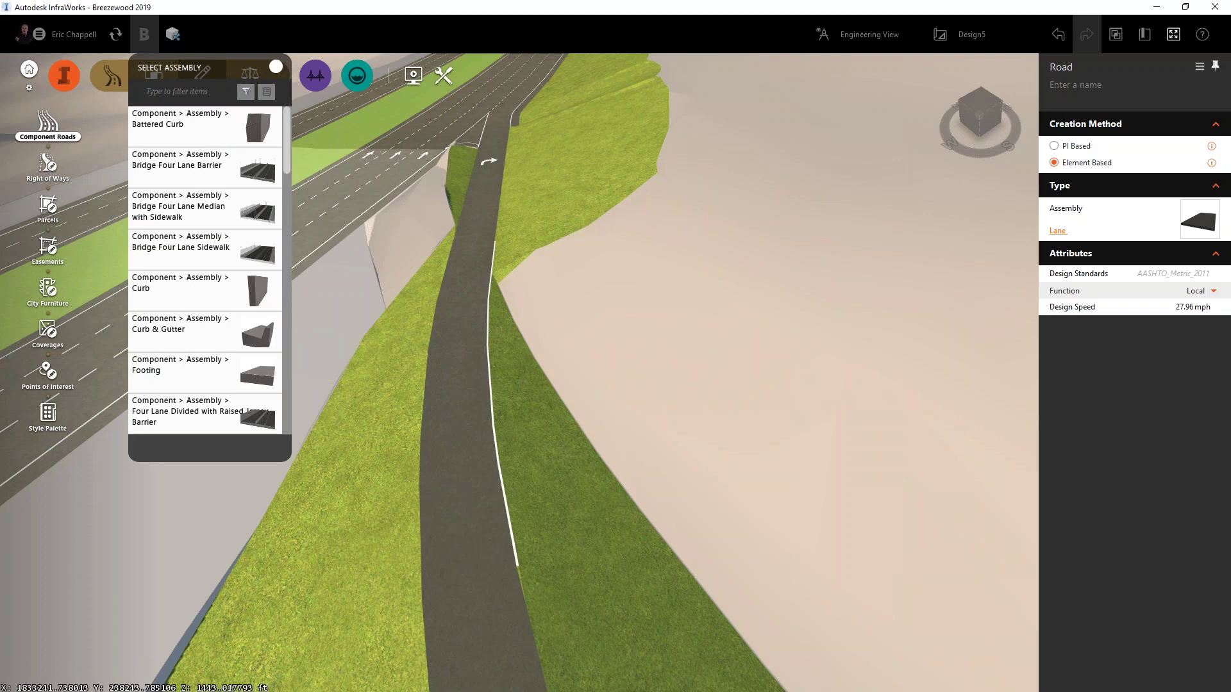
{"action": "left_click", "coordinate": [276, 67]}
{"action": "scroll", "coordinate": [449, 421], "scroll_direction": "down", "scroll_amount": 3}
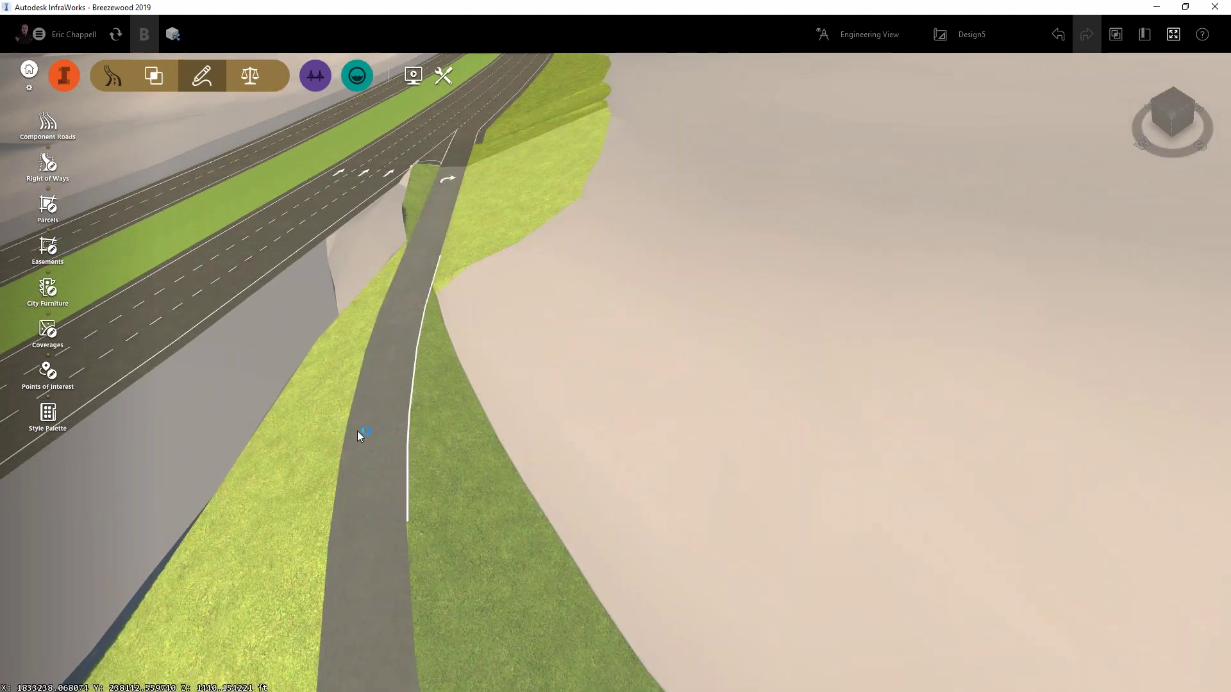
- Create an element-based component road with the Curb assembly, drawn as a straight segment about 67 ft long on the open terrain beside the ramp
{"action": "left_click", "coordinate": [50, 135]}
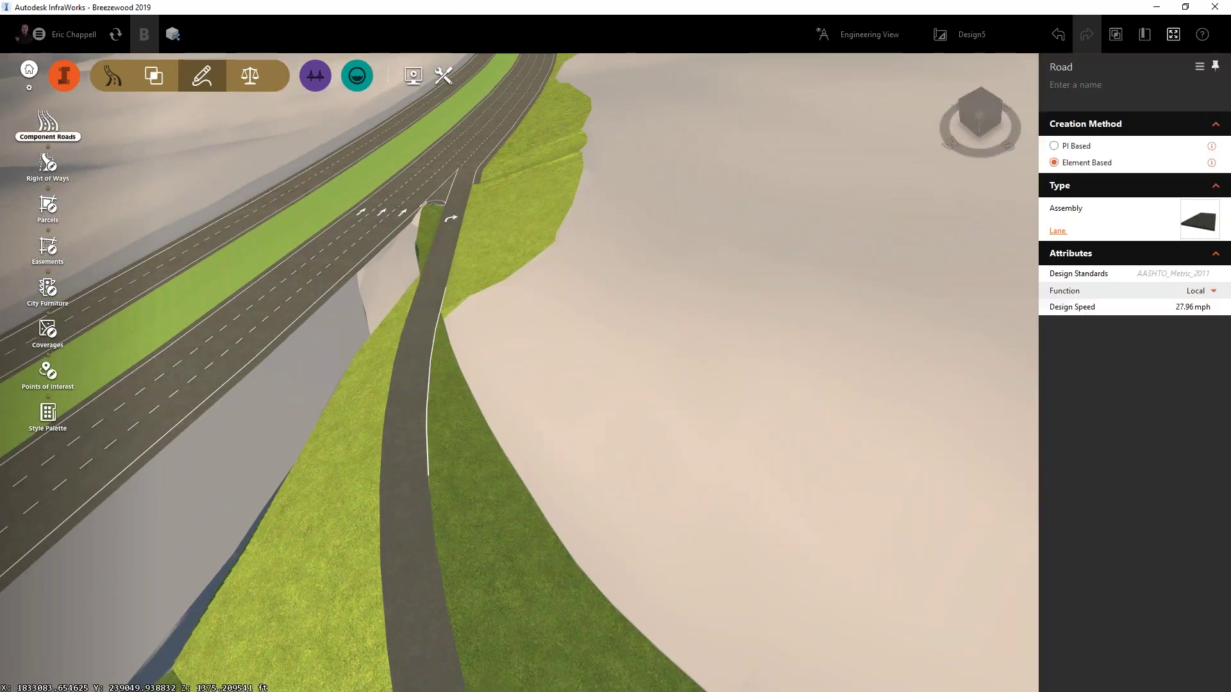
{"action": "left_click", "coordinate": [1057, 231]}
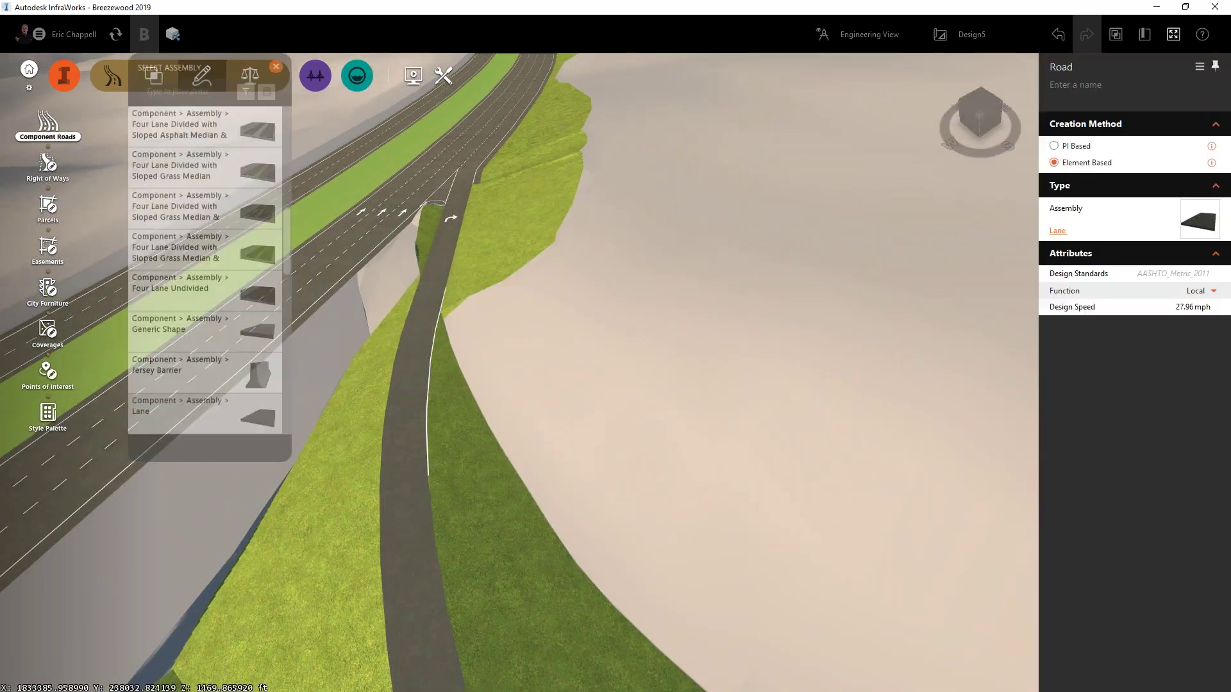
{"action": "scroll", "coordinate": [236, 306], "scroll_direction": "down", "scroll_amount": 3}
{"action": "scroll", "coordinate": [231, 125], "scroll_direction": "up", "scroll_amount": 3}
{"action": "left_click", "coordinate": [205, 165]}
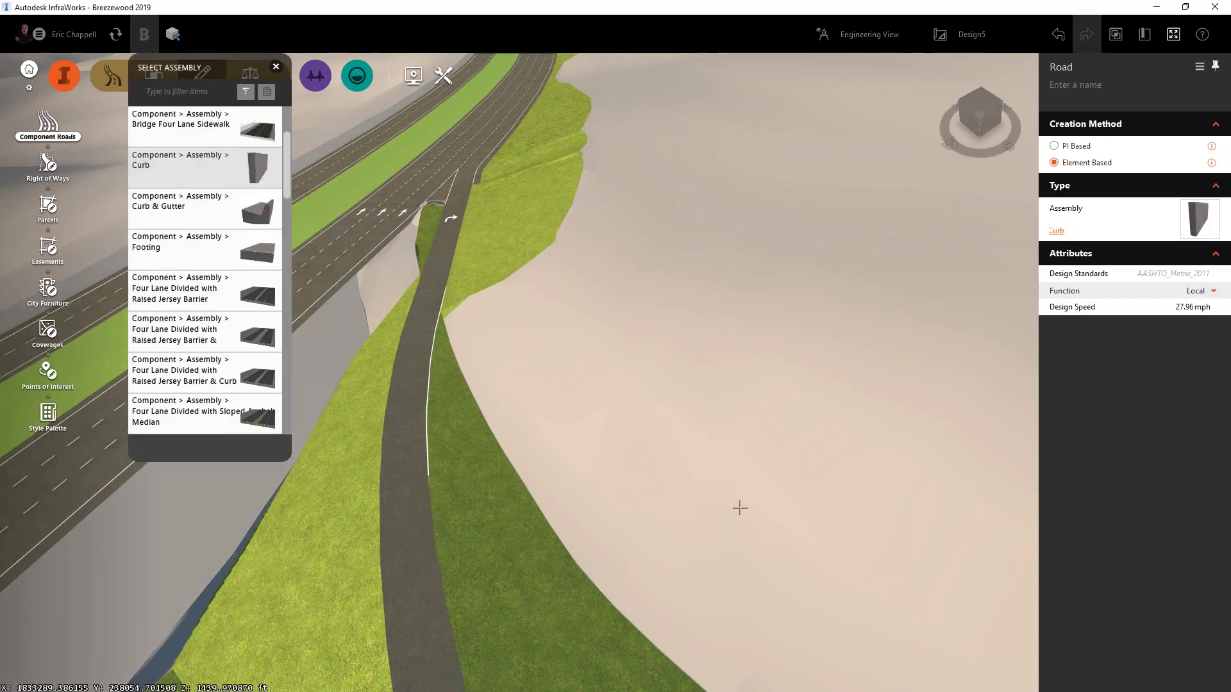
{"action": "left_click", "coordinate": [726, 476]}
{"action": "double_click", "coordinate": [784, 284]}
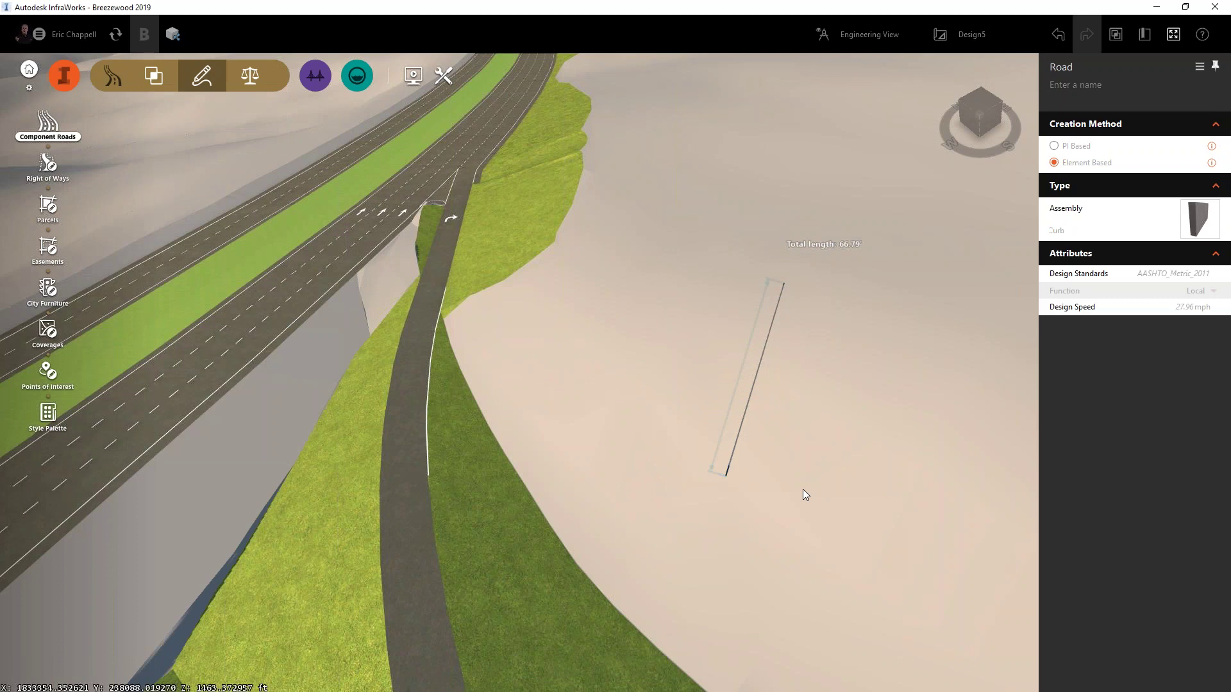
{"action": "key", "text": "Escape"}
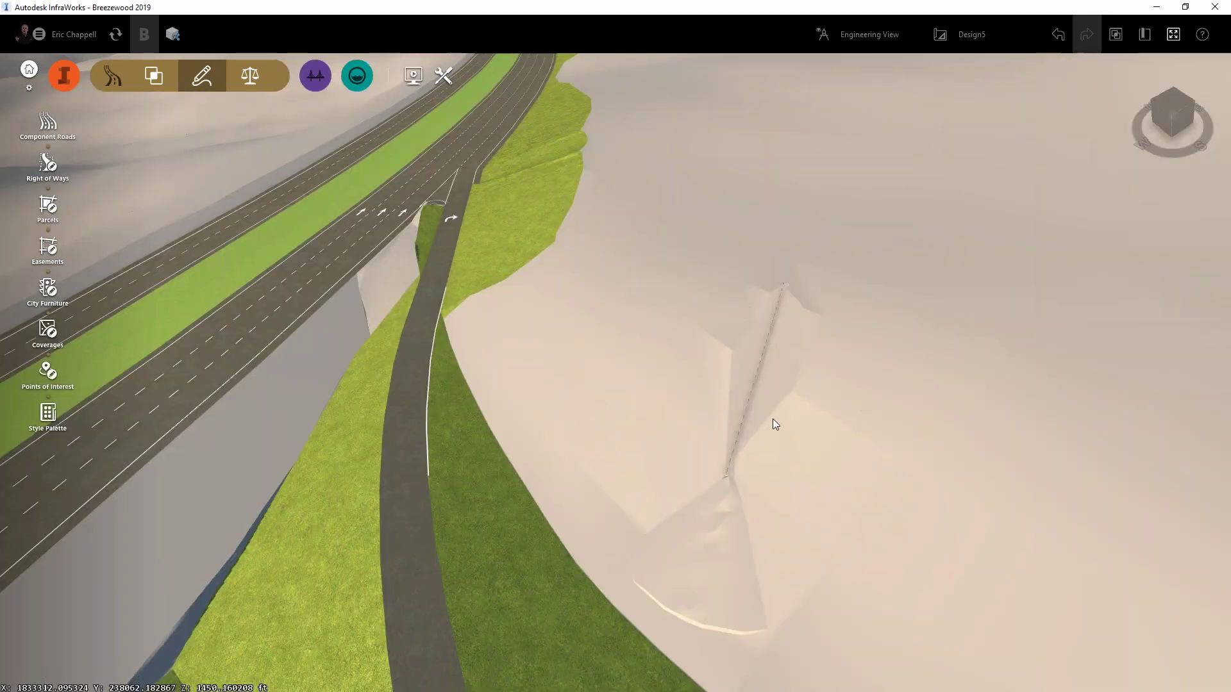
- Select the curb of the new standalone road and change its material to a plain white color (#ffffff)
{"action": "scroll", "coordinate": [776, 424], "scroll_direction": "up", "scroll_amount": 5}
{"action": "scroll", "coordinate": [786, 416], "scroll_direction": "up", "scroll_amount": 4}
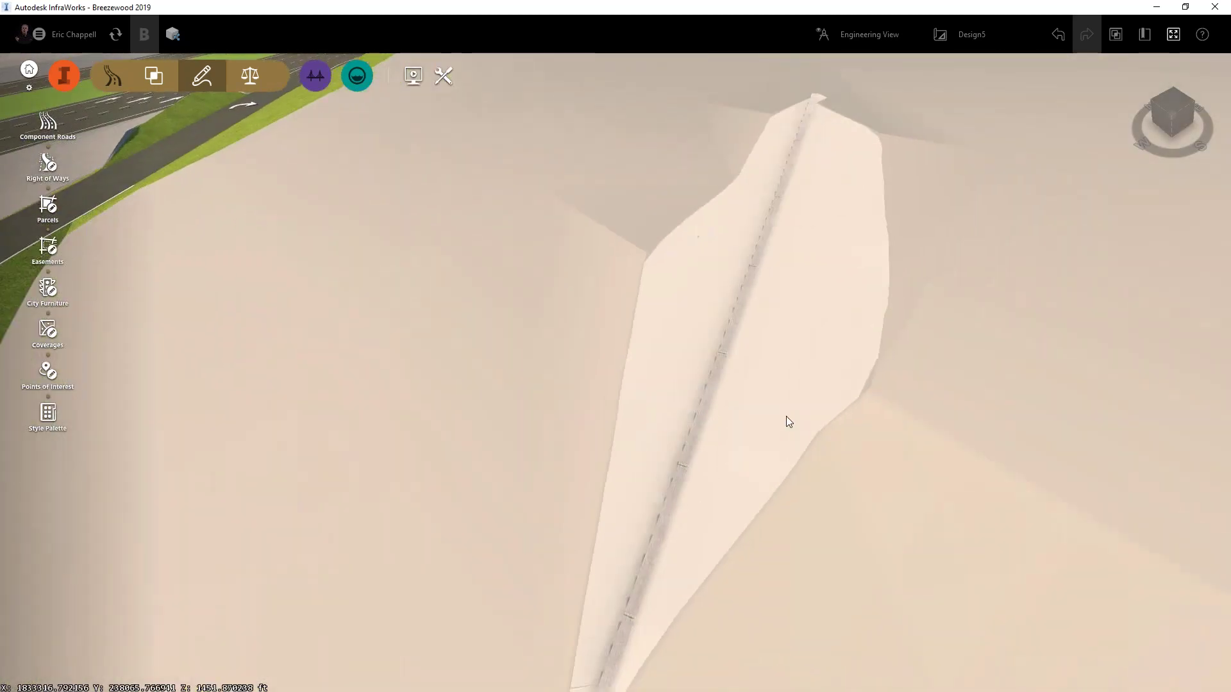
{"action": "left_click", "coordinate": [699, 434]}
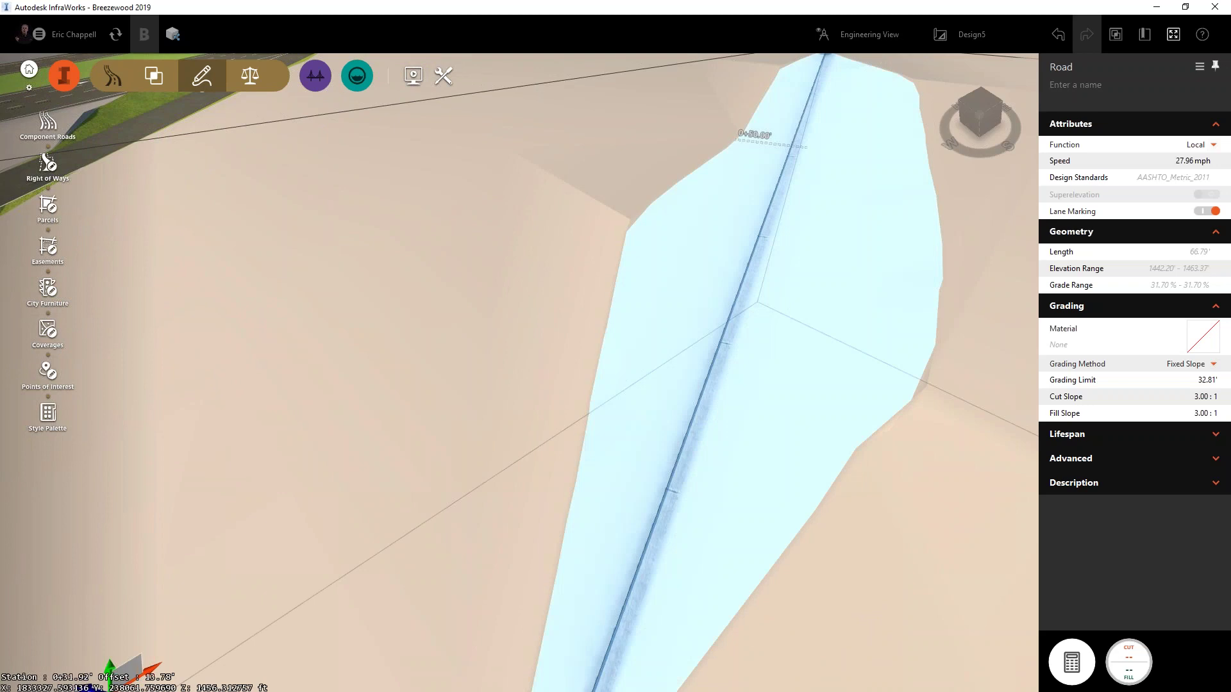
{"action": "left_click", "coordinate": [749, 286]}
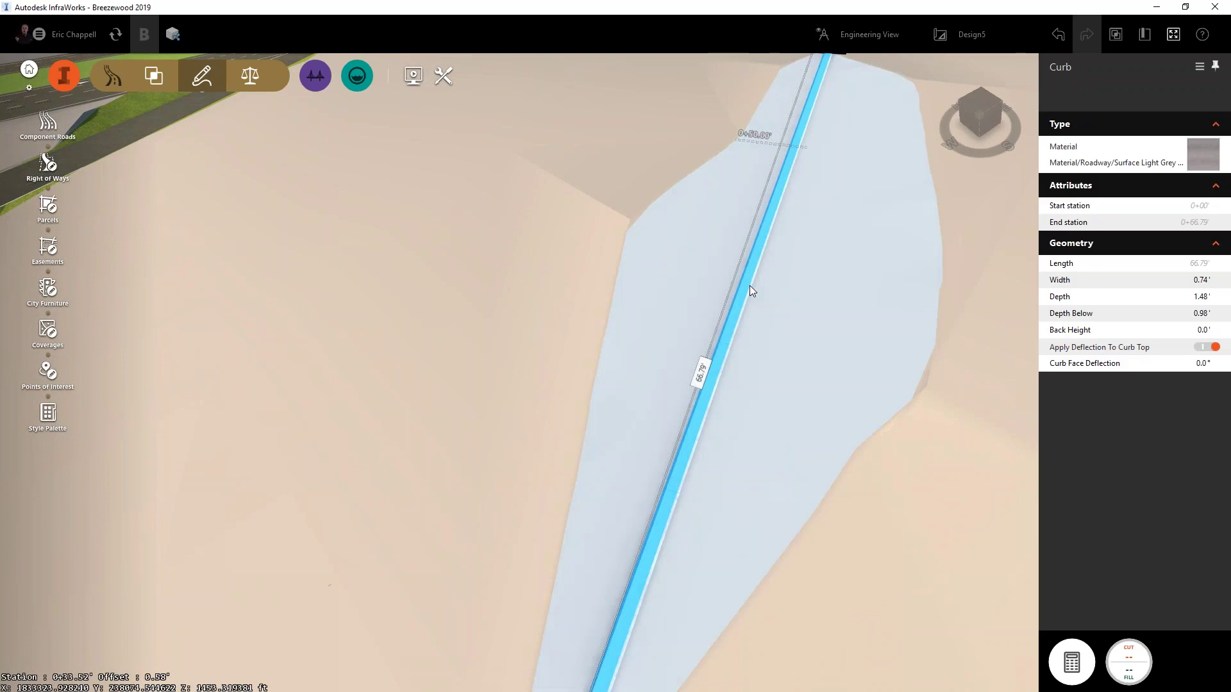
{"action": "left_click", "coordinate": [1191, 156]}
{"action": "left_click", "coordinate": [1137, 214]}
{"action": "left_click", "coordinate": [424, 257]}
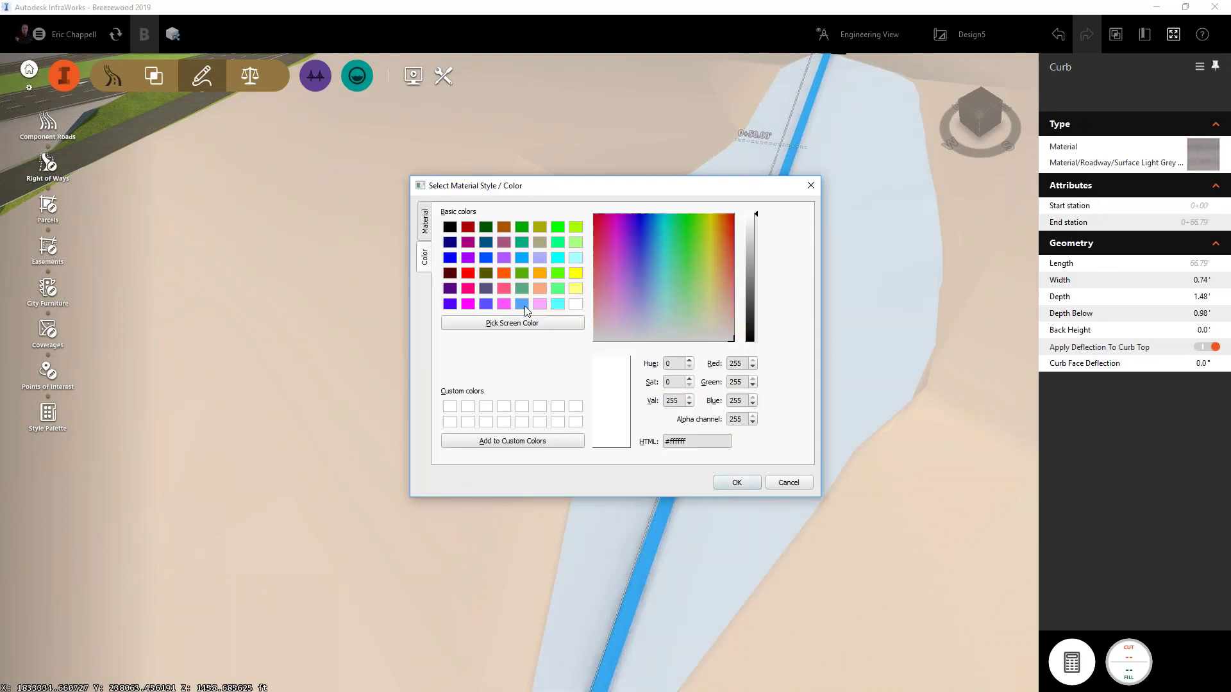
{"action": "left_click", "coordinate": [736, 482]}
- Set the standalone curb's width to 0.33 ft
{"action": "left_click", "coordinate": [1201, 280]}
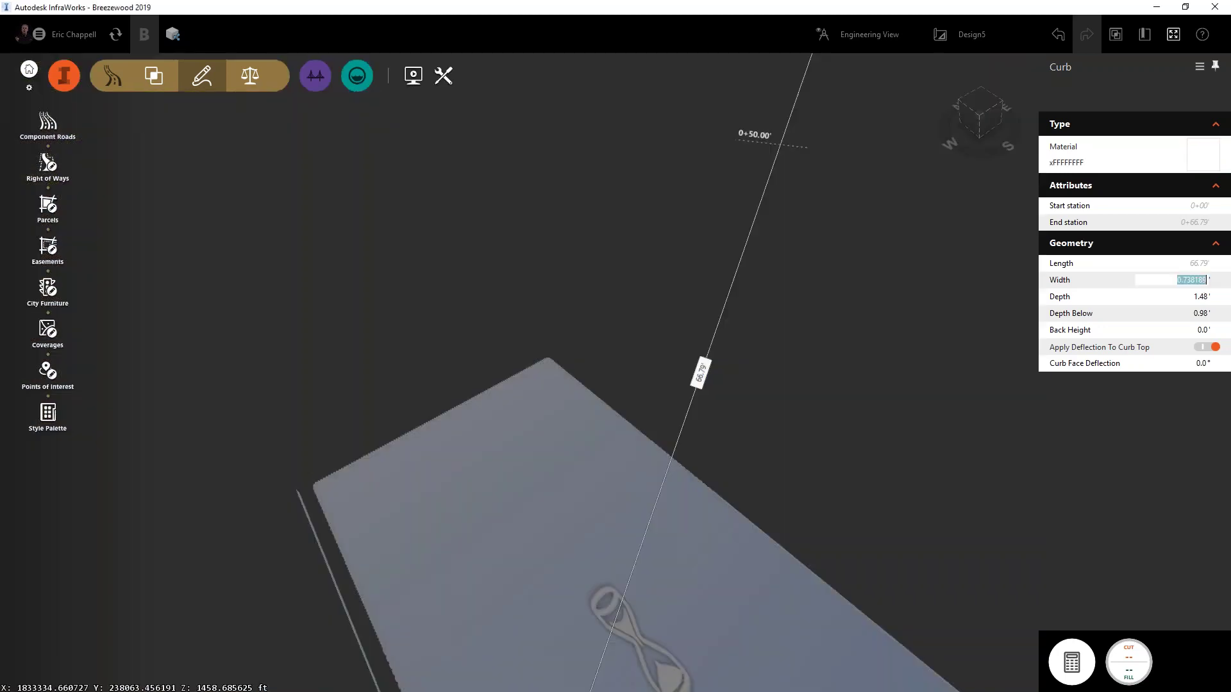
{"action": "type", "text": ".33"}
{"action": "key", "text": "Return"}
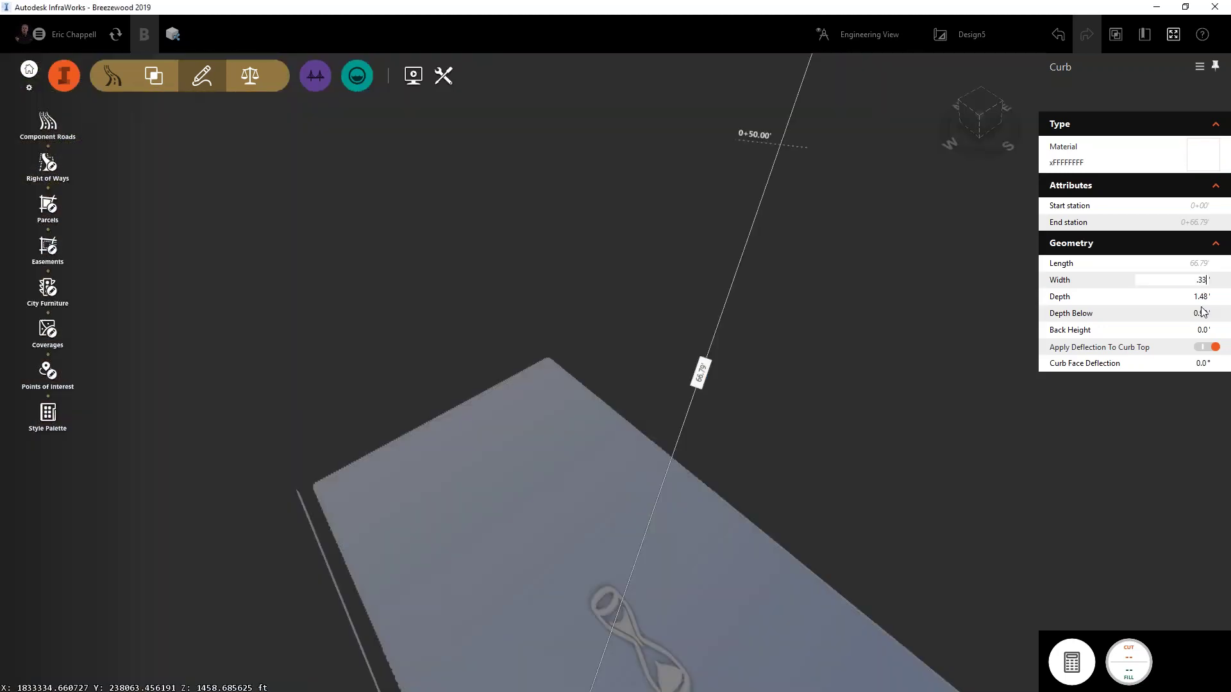
- Set the standalone curb's depth below and depth to 0.5 ft each, and turn off Apply Deflection To Curb Top
{"action": "left_click", "coordinate": [1203, 313]}
{"action": "type", "text": "5"}
{"action": "key", "text": "Return"}
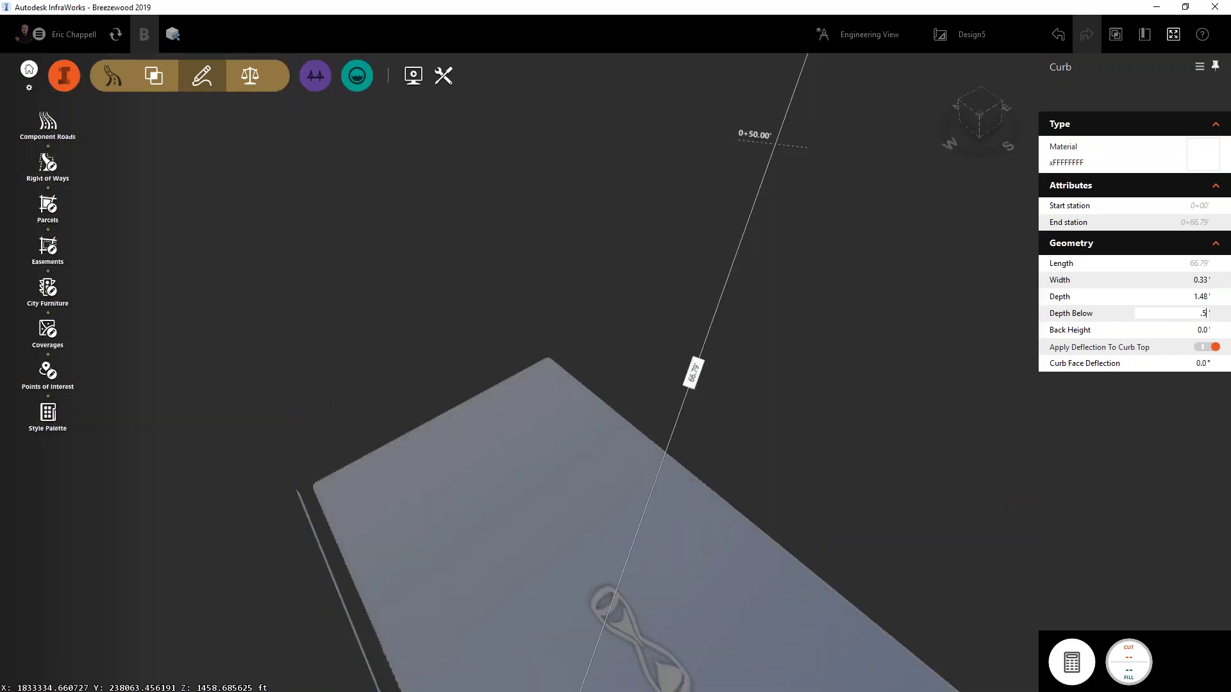
{"action": "left_click", "coordinate": [1203, 296]}
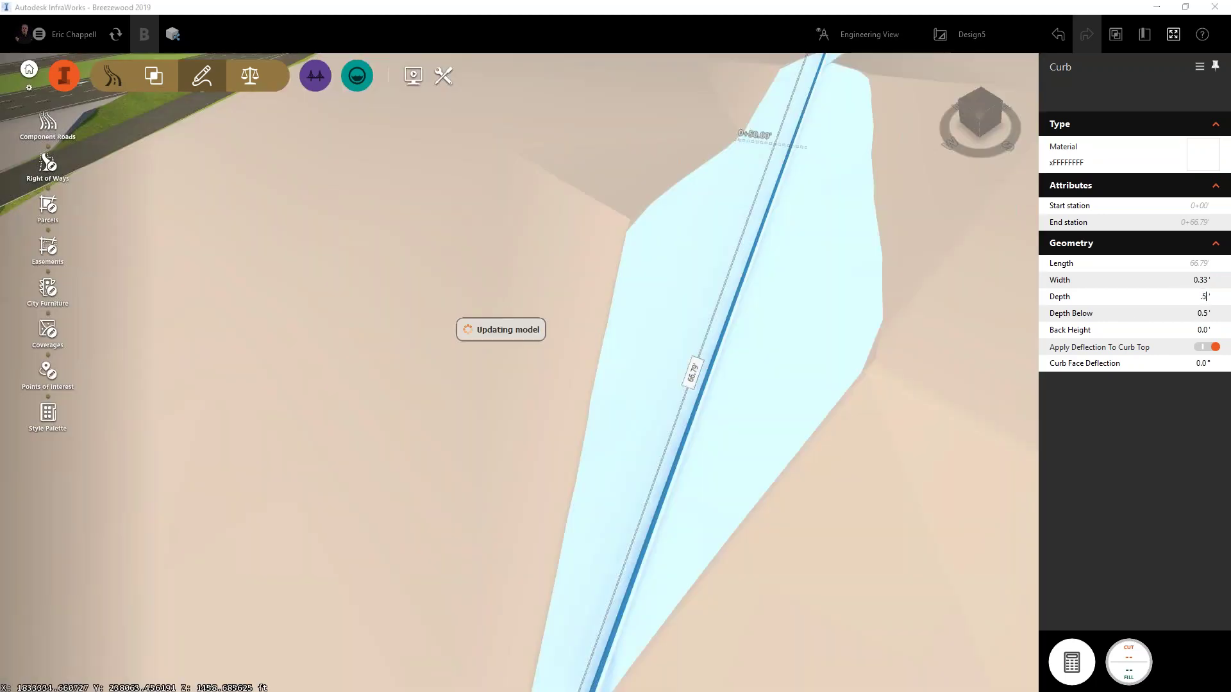
{"action": "type", "text": "5"}
{"action": "key", "text": "Return"}
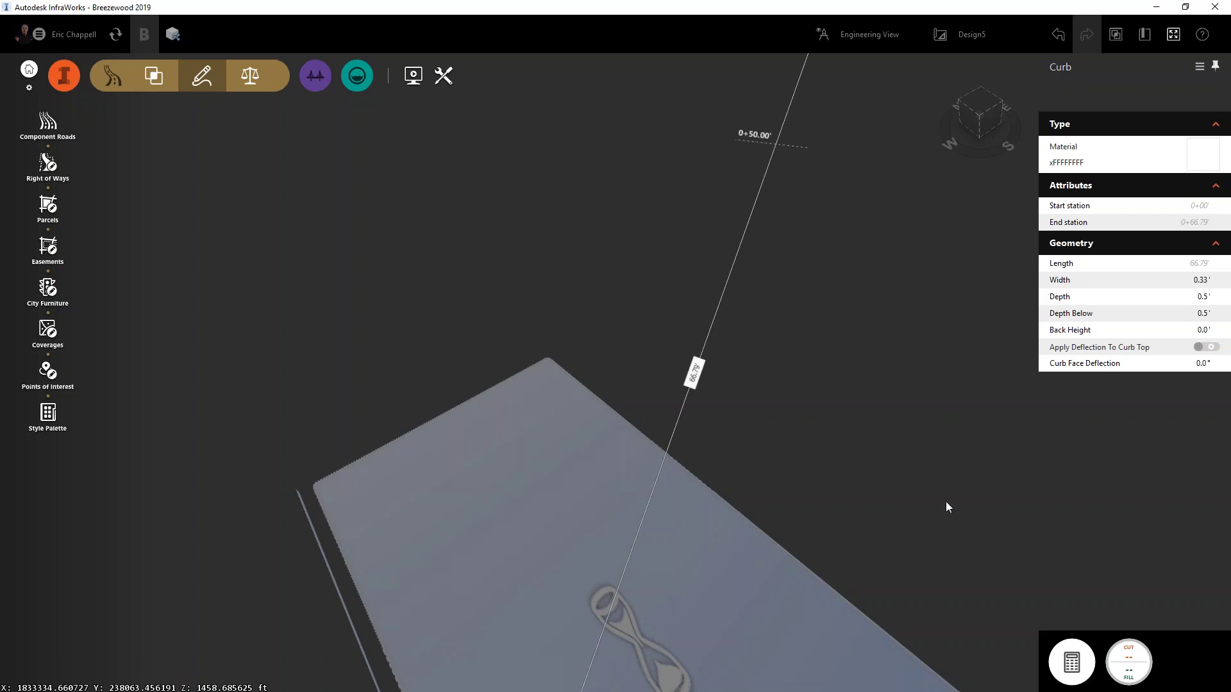
{"action": "key", "text": "Escape"}
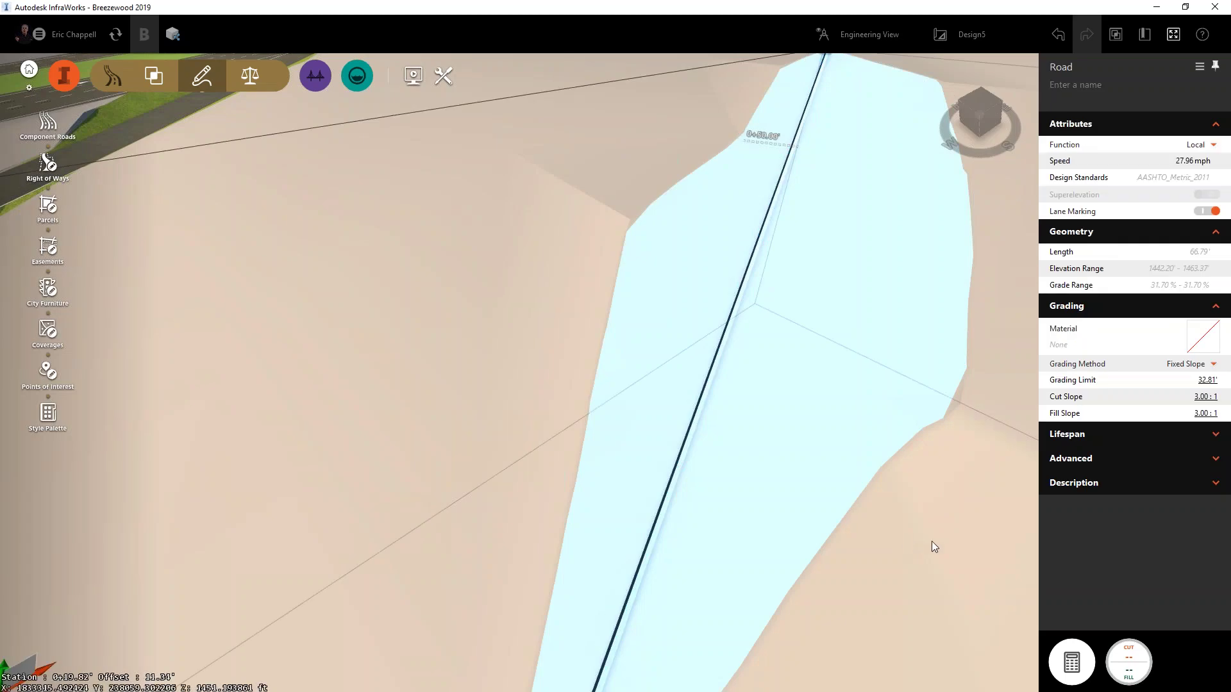
- Save the standalone curb road's cross section to the assembly library as "White Stripe 4"
{"action": "left_click", "coordinate": [932, 541]}
{"action": "mouse_move", "coordinate": [735, 527]}
{"action": "middle_mouse_down"}
{"action": "mouse_move", "coordinate": [840, 446]}
{"action": "mouse_move", "coordinate": [838, 391]}
{"action": "mouse_move", "coordinate": [823, 390]}
{"action": "mouse_move", "coordinate": [833, 459]}
{"action": "mouse_move", "coordinate": [788, 483]}
{"action": "mouse_move", "coordinate": [805, 497]}
{"action": "middle_mouse_up"}
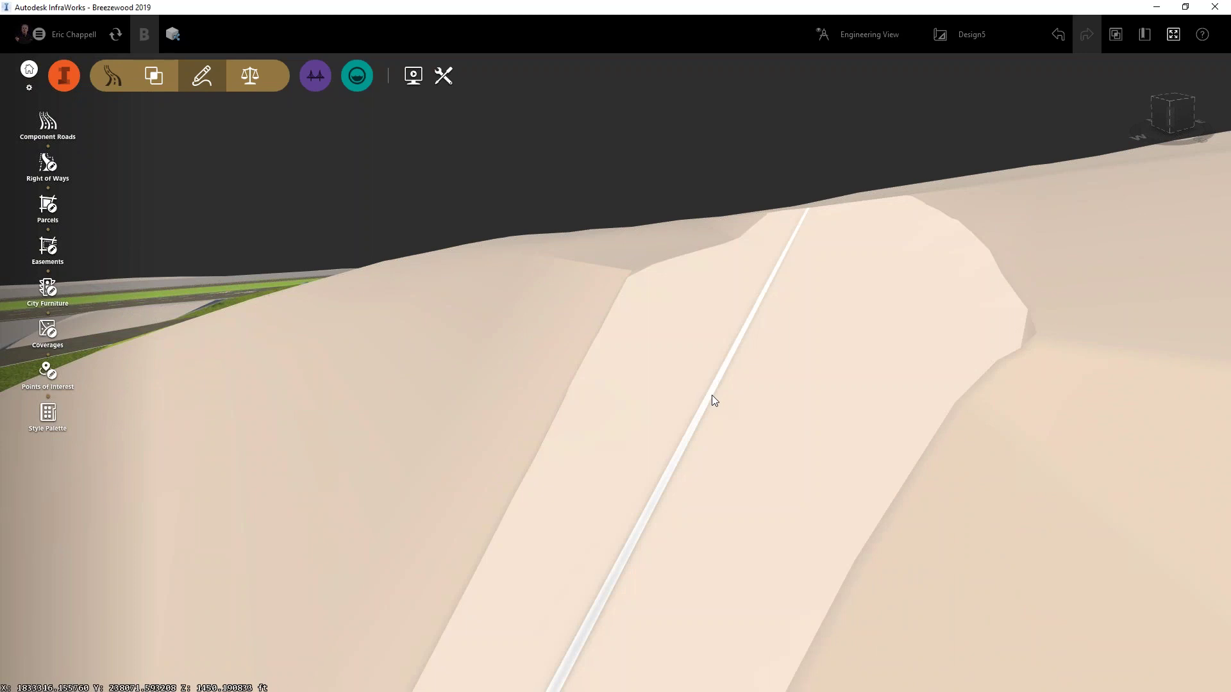
{"action": "left_click", "coordinate": [711, 396]}
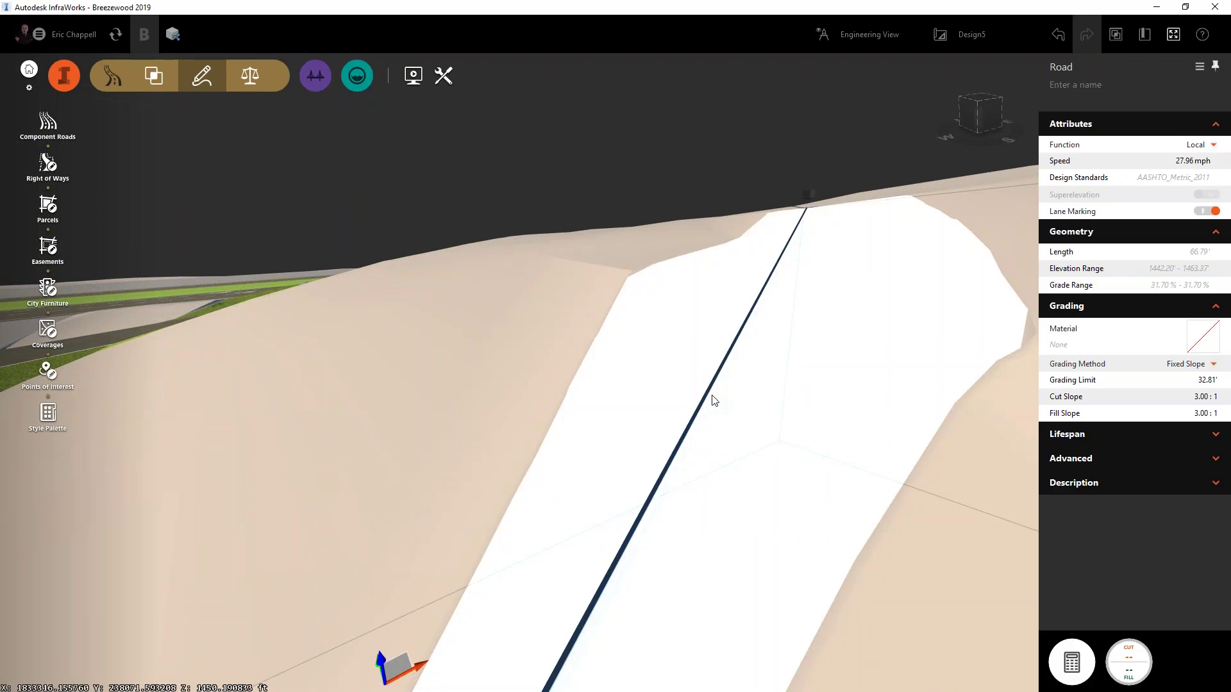
{"action": "right_click", "coordinate": [712, 399]}
{"action": "mouse_move", "coordinate": [772, 497]}
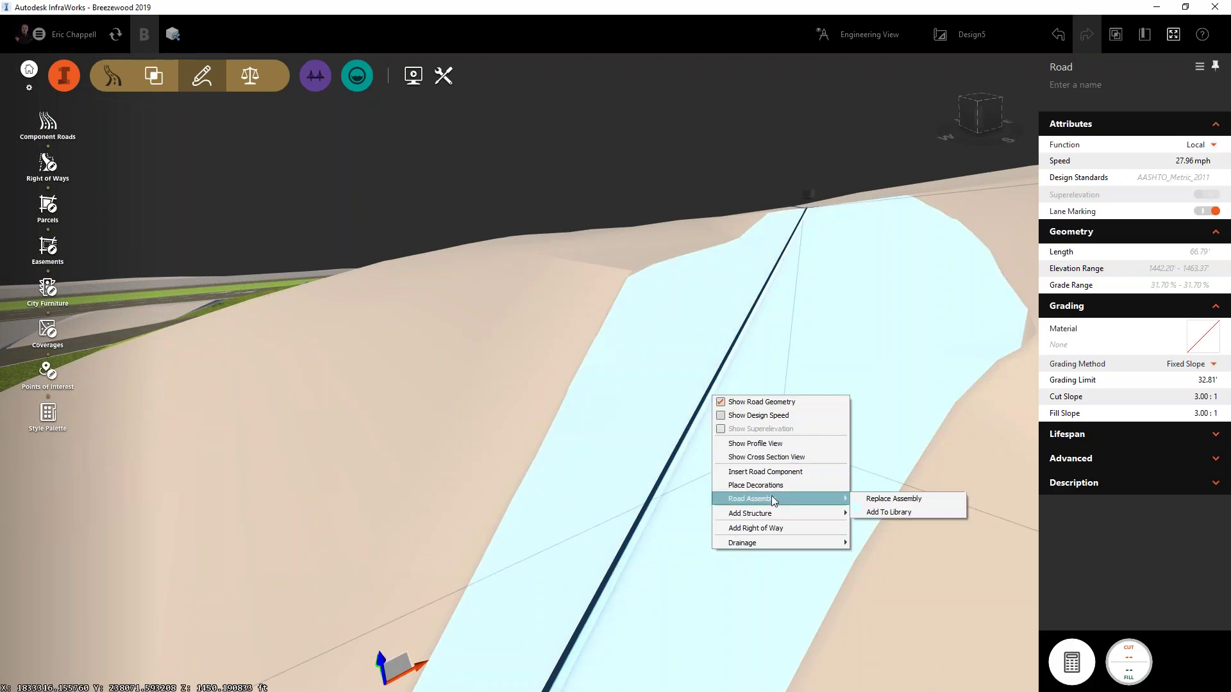
{"action": "left_click", "coordinate": [883, 511]}
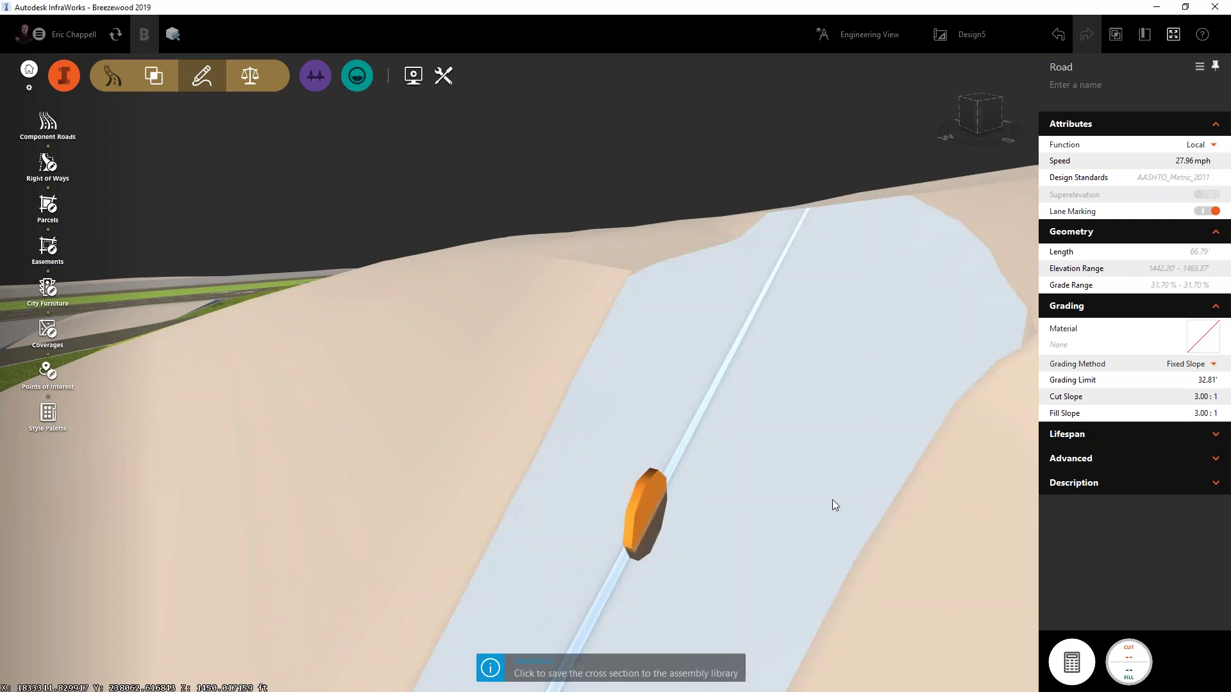
{"action": "left_click", "coordinate": [657, 507]}
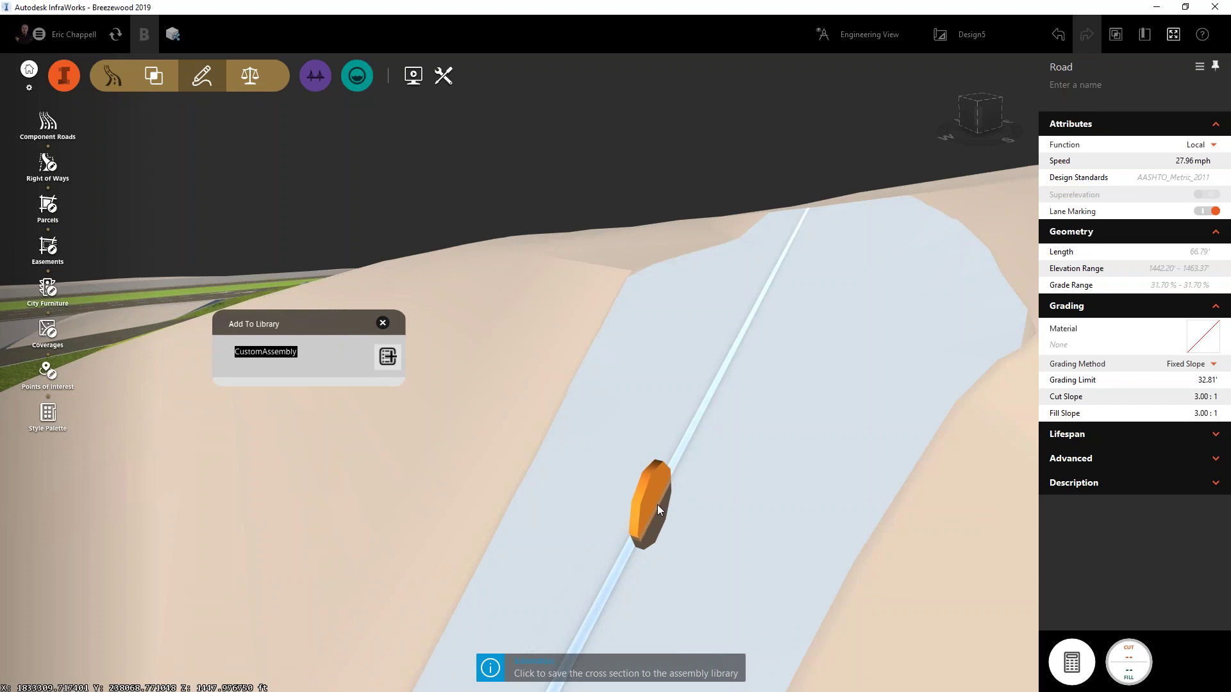
{"action": "type", "text": "White Stripe 4"}
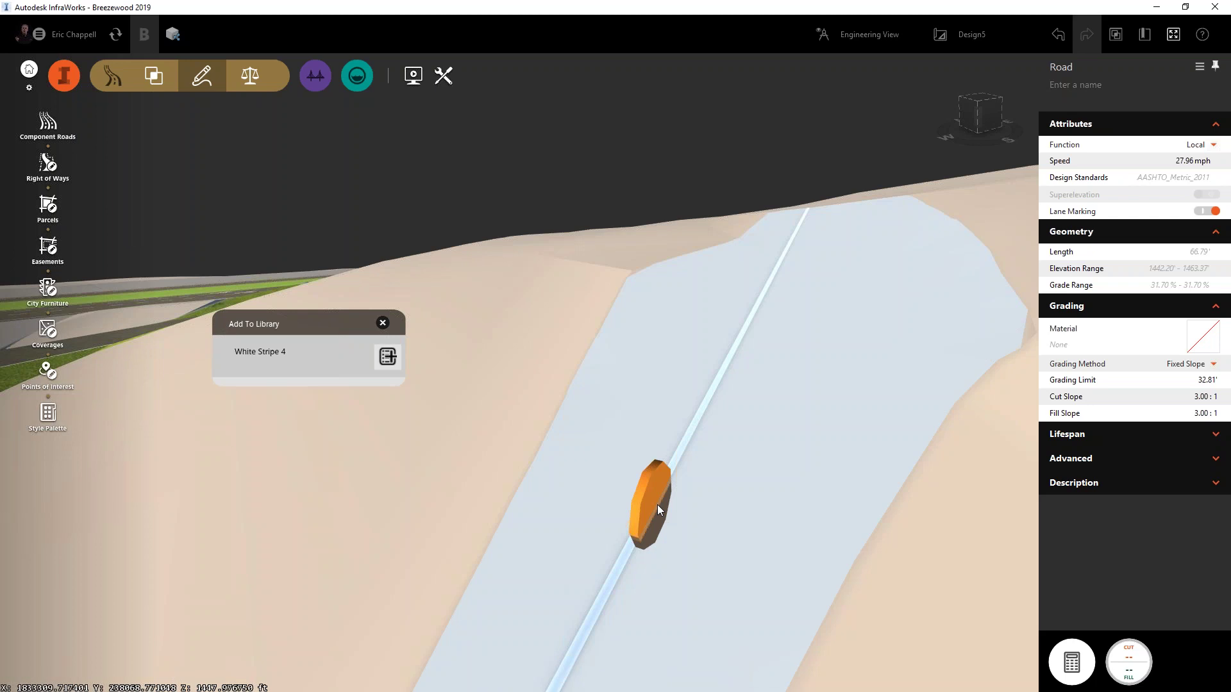
{"action": "key", "text": "Return"}
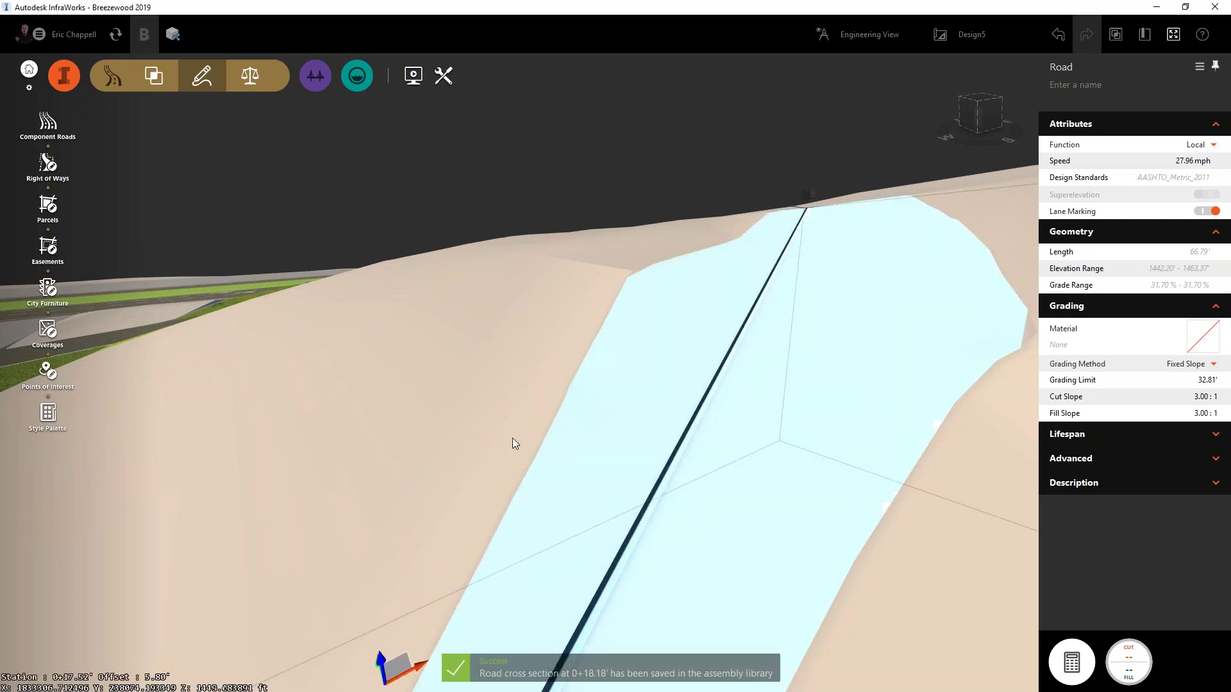
- Delete the standalone curb road from the open terrain beside the ramp
{"action": "left_click", "coordinate": [504, 428]}
{"action": "left_click", "coordinate": [660, 488]}
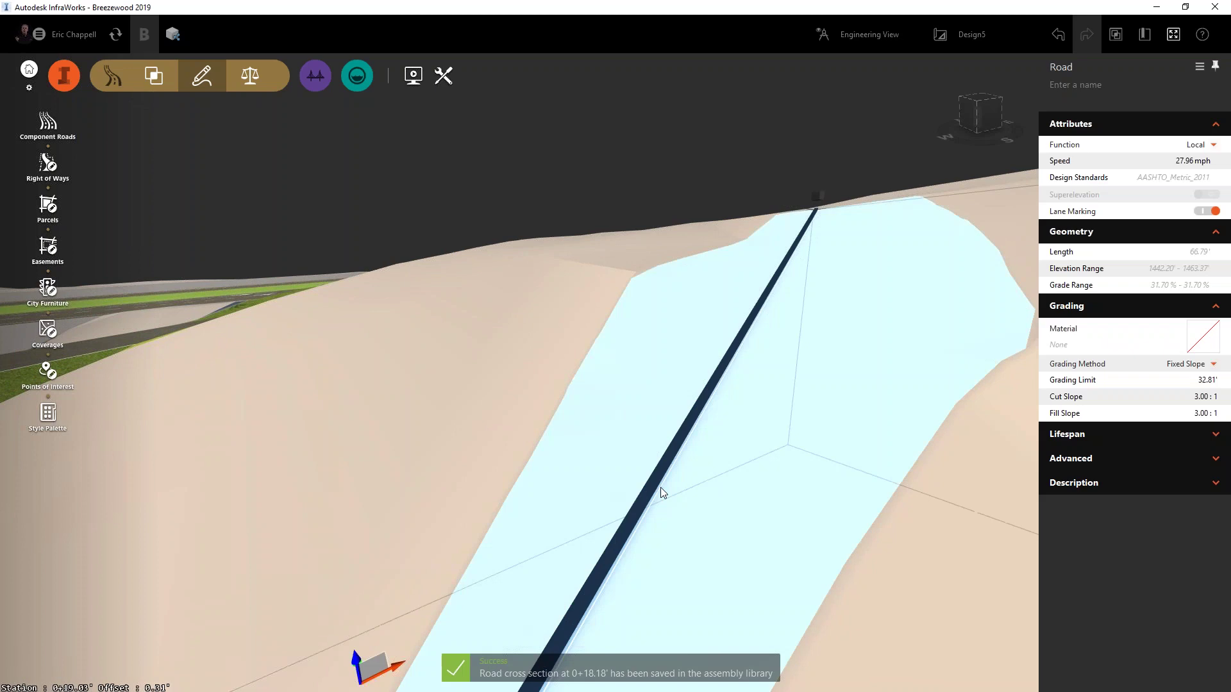
{"action": "key", "text": "Delete"}
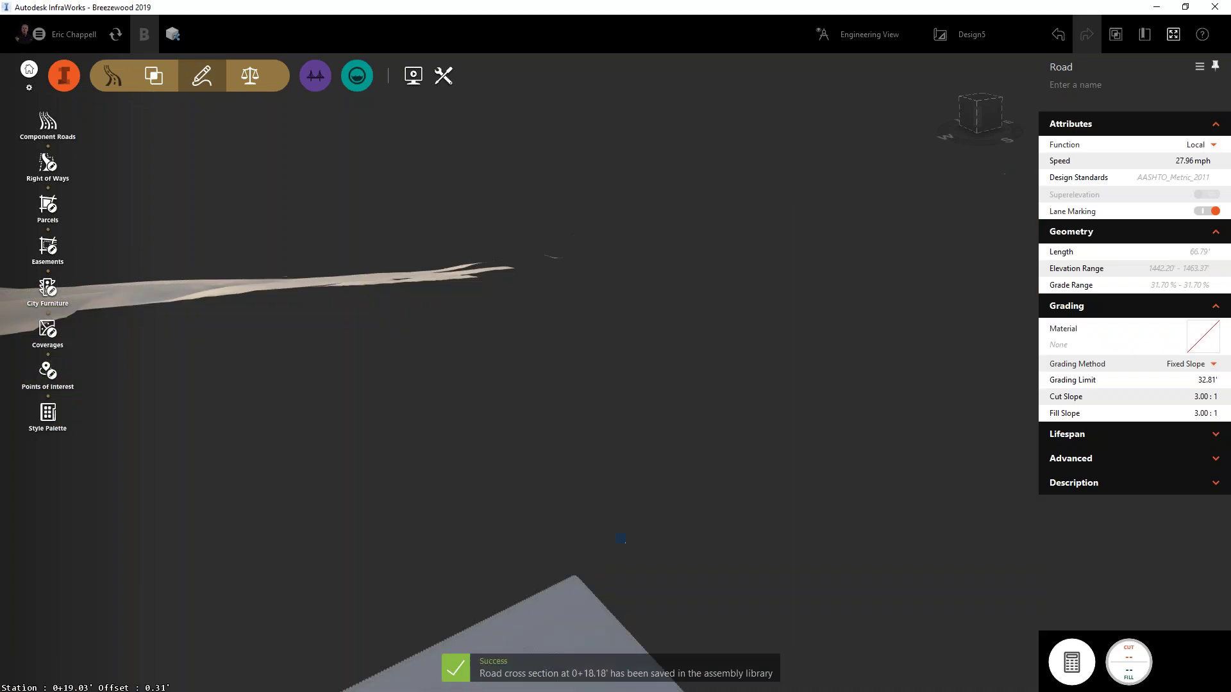
- Insert the custom White Stripe 4 component along the ramp road's unstriped edge, on the side facing the main highway
{"action": "middle_click_drag", "start_coordinate": [726, 509], "coordinate": [853, 545]}
{"action": "left_click_drag", "start_coordinate": [482, 501], "coordinate": [352, 523]}
{"action": "left_click", "coordinate": [351, 521]}
{"action": "right_click", "coordinate": [343, 495]}
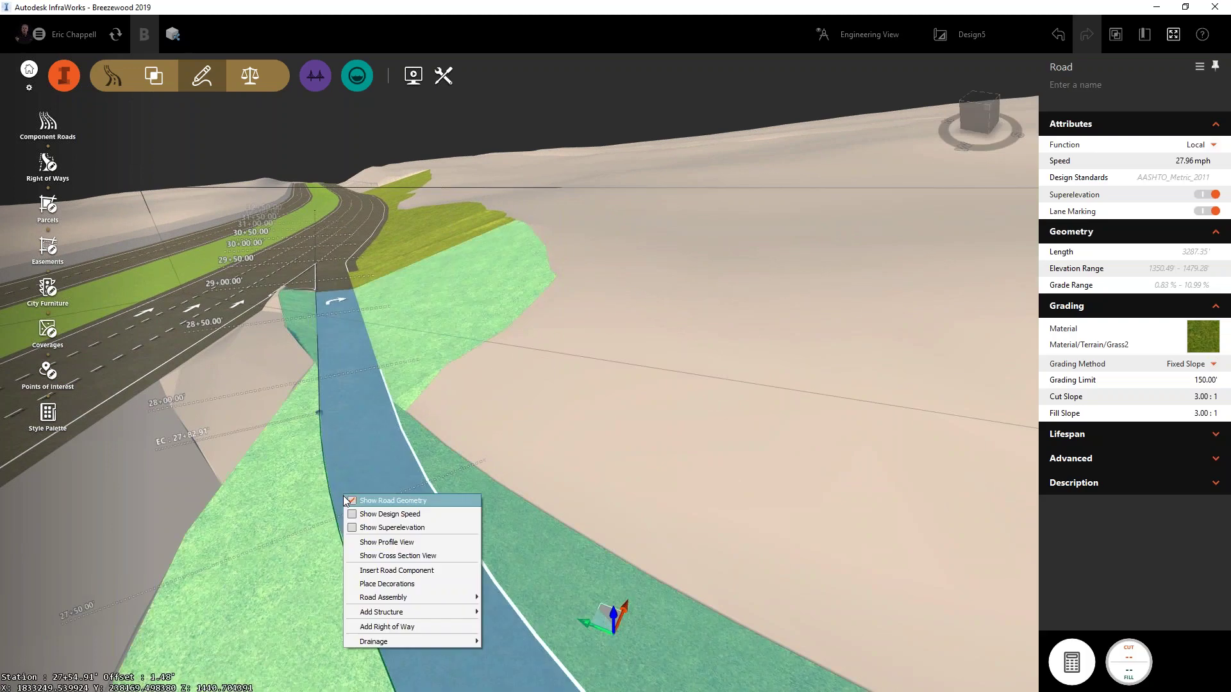
{"action": "left_click", "coordinate": [387, 571]}
{"action": "left_click_drag", "start_coordinate": [287, 178], "coordinate": [287, 409]}
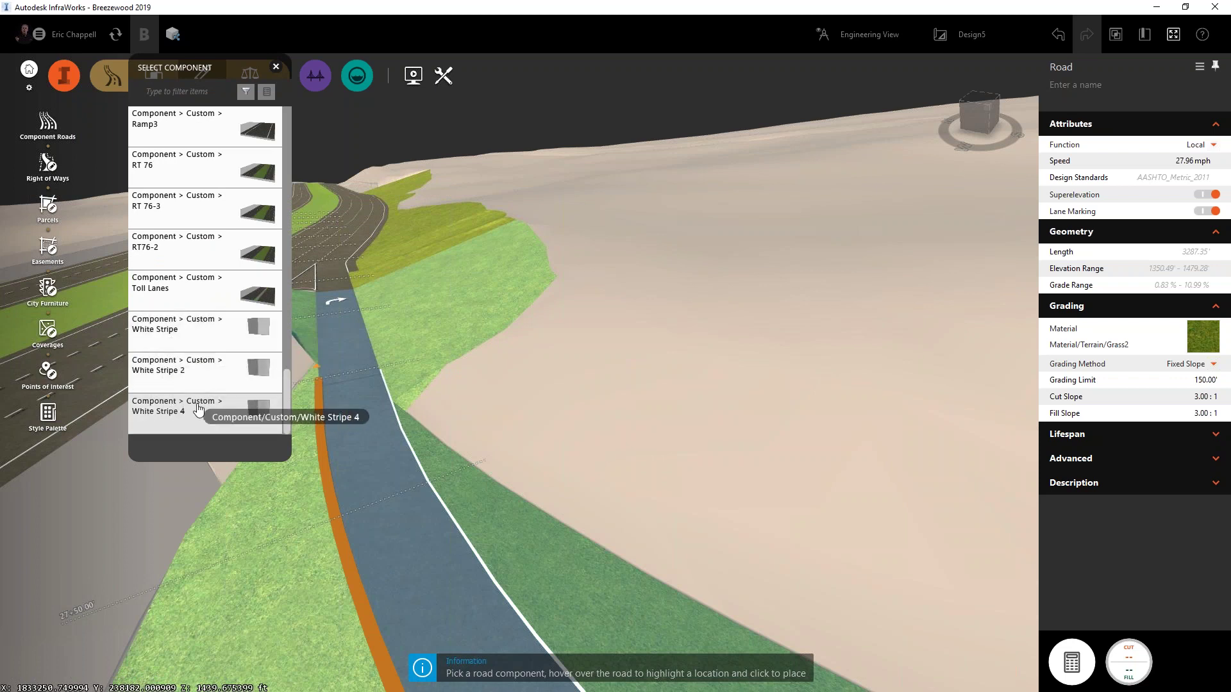
{"action": "left_click", "coordinate": [199, 411]}
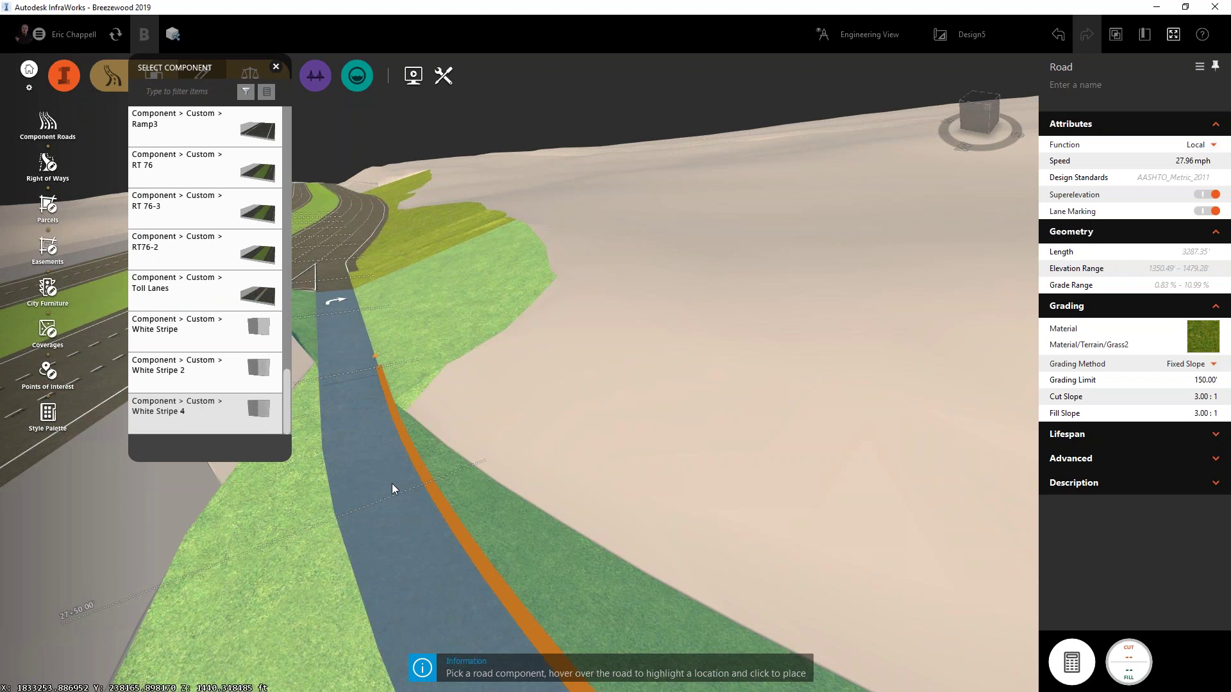
{"action": "left_click", "coordinate": [307, 496]}
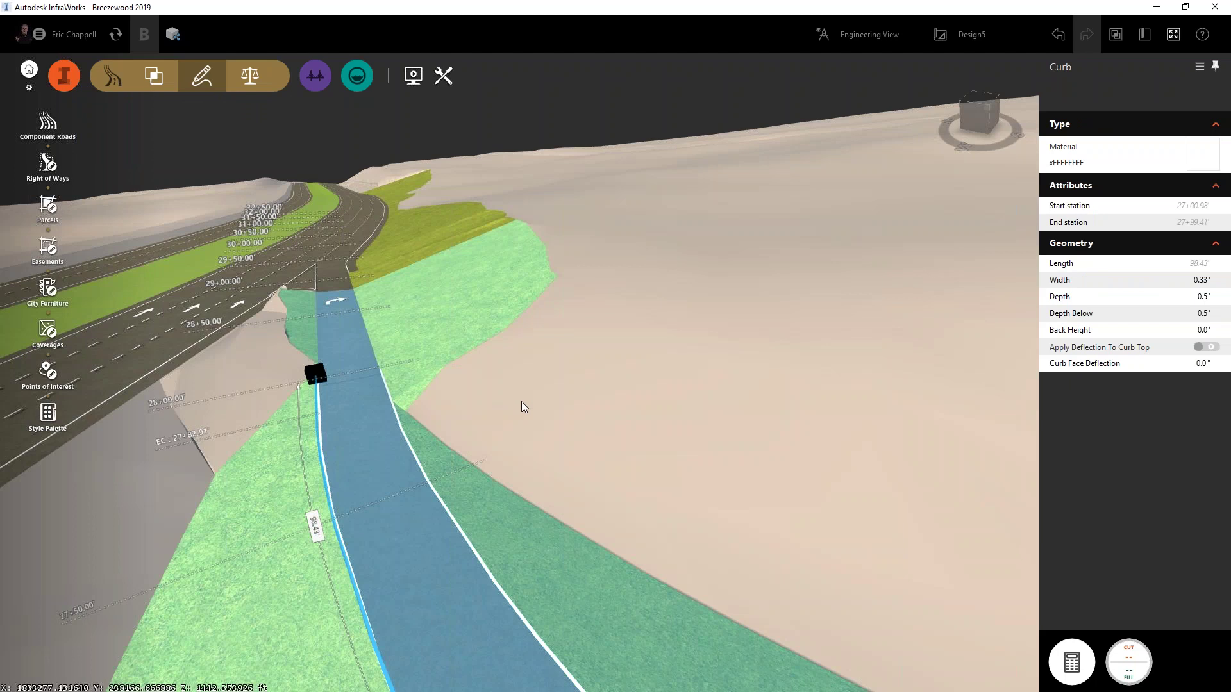
{"action": "left_click", "coordinate": [532, 402]}
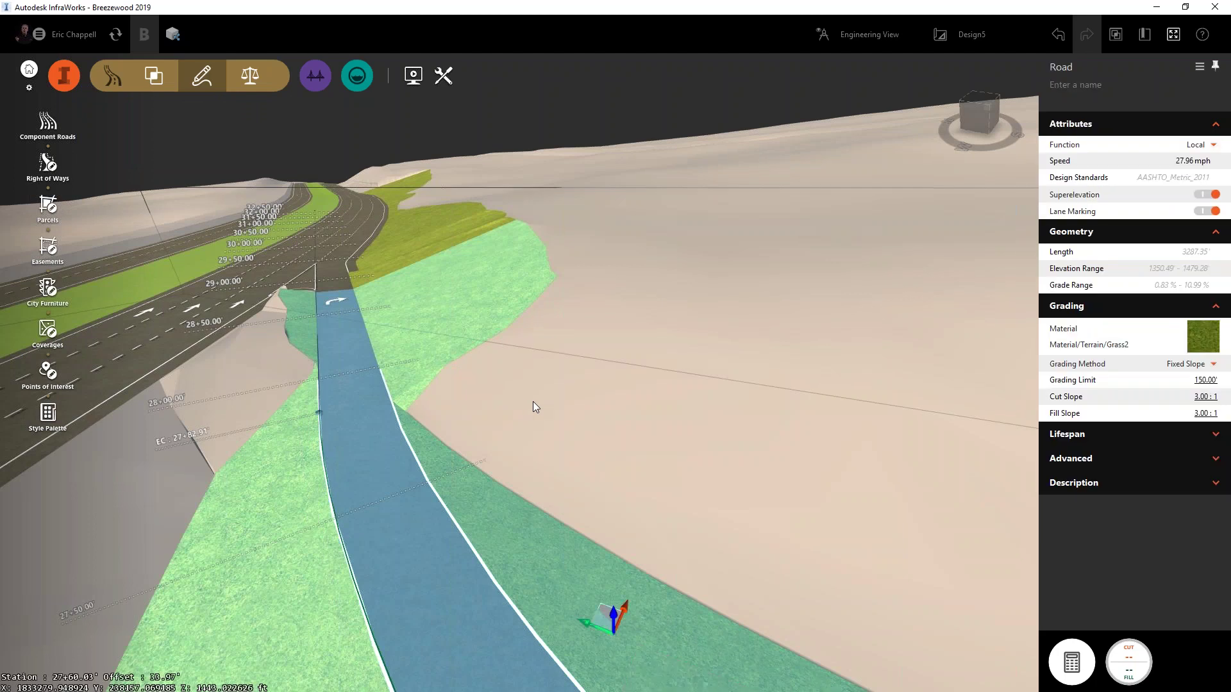
{"action": "key", "text": "Escape"}
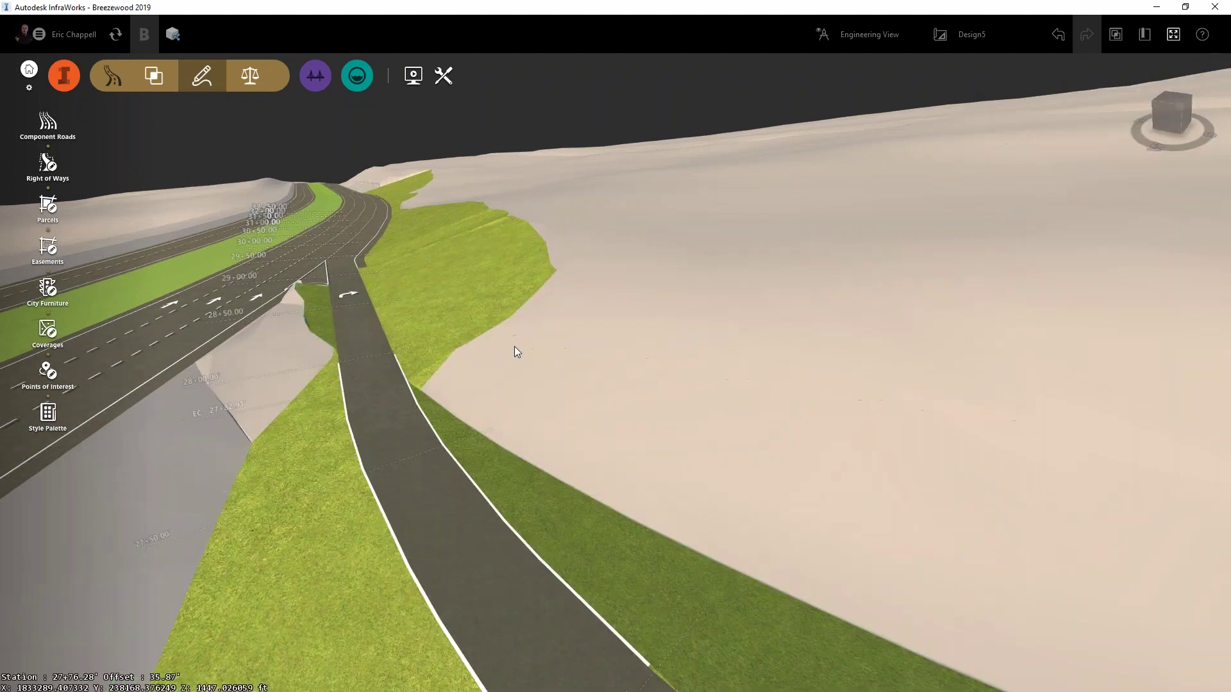
- Insert a Shoulder assembly component outside the white stripe on the ramp edge facing away from the highway
{"action": "scroll", "coordinate": [518, 385], "scroll_direction": "down", "scroll_amount": 3}
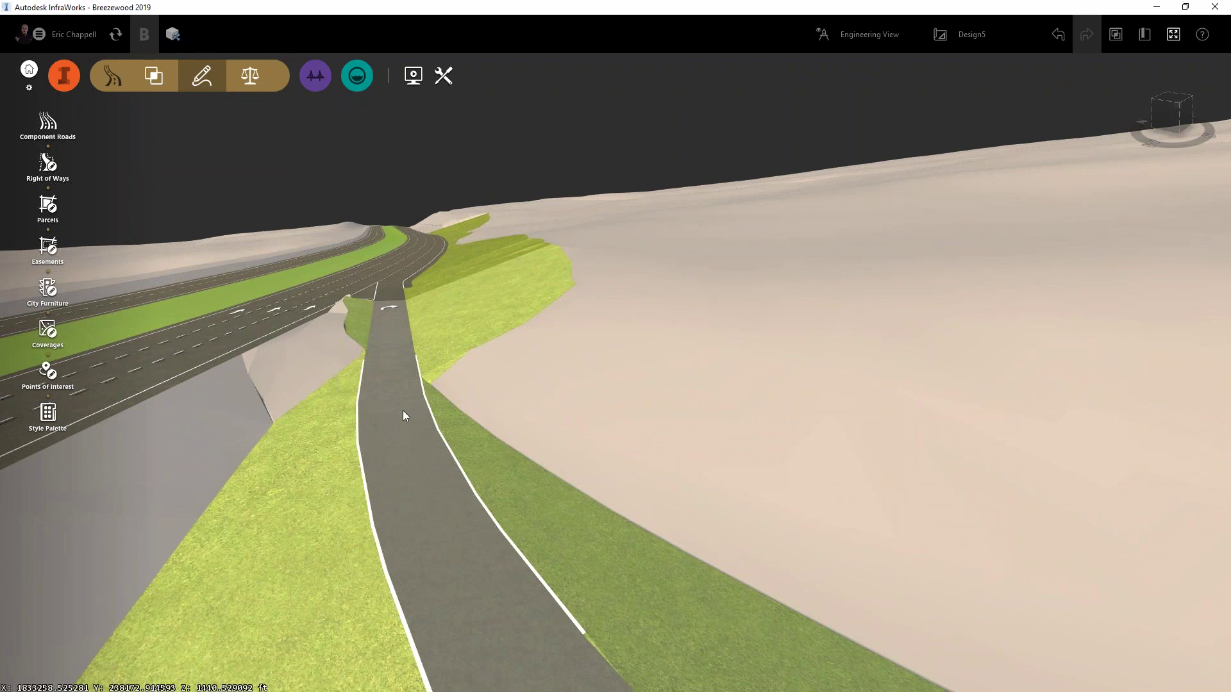
{"action": "left_click", "coordinate": [404, 414]}
{"action": "right_click", "coordinate": [404, 413]}
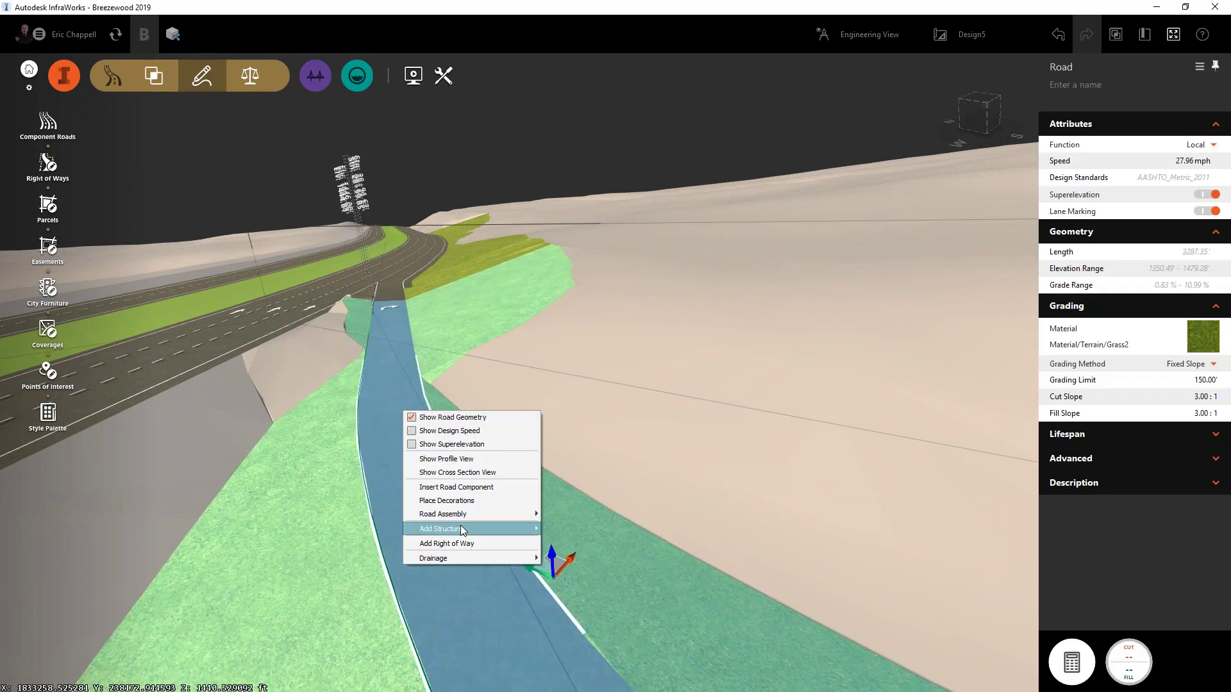
{"action": "left_click", "coordinate": [459, 486]}
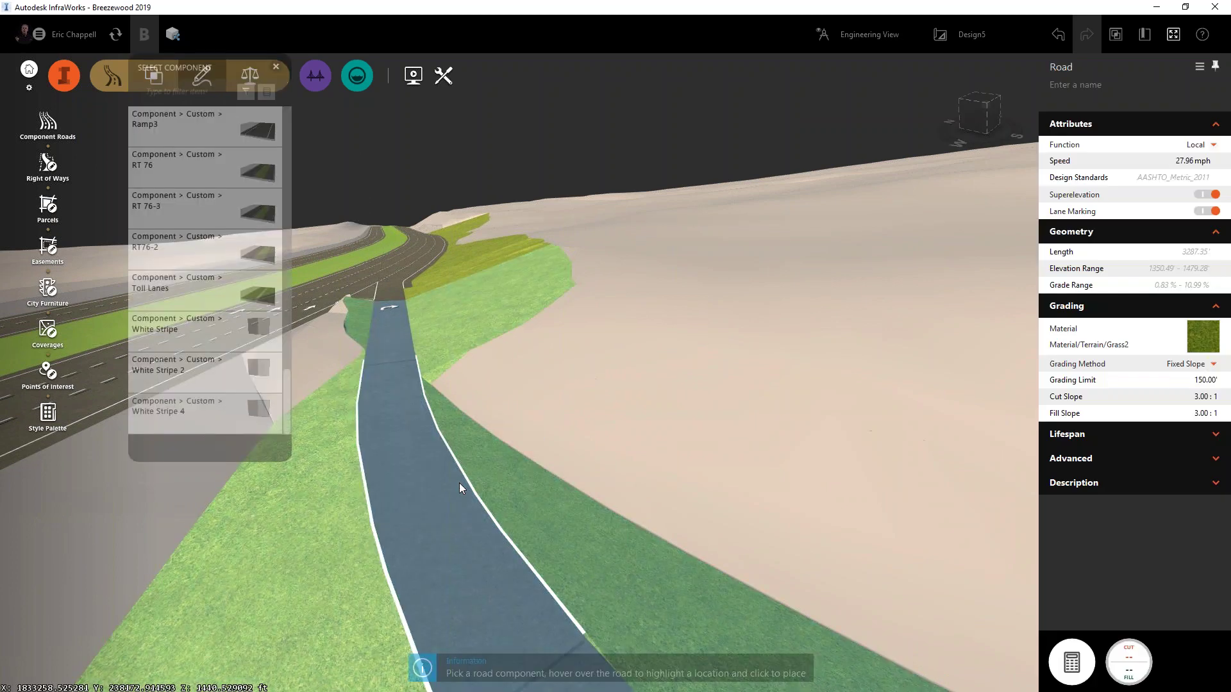
{"action": "left_click", "coordinate": [189, 96]}
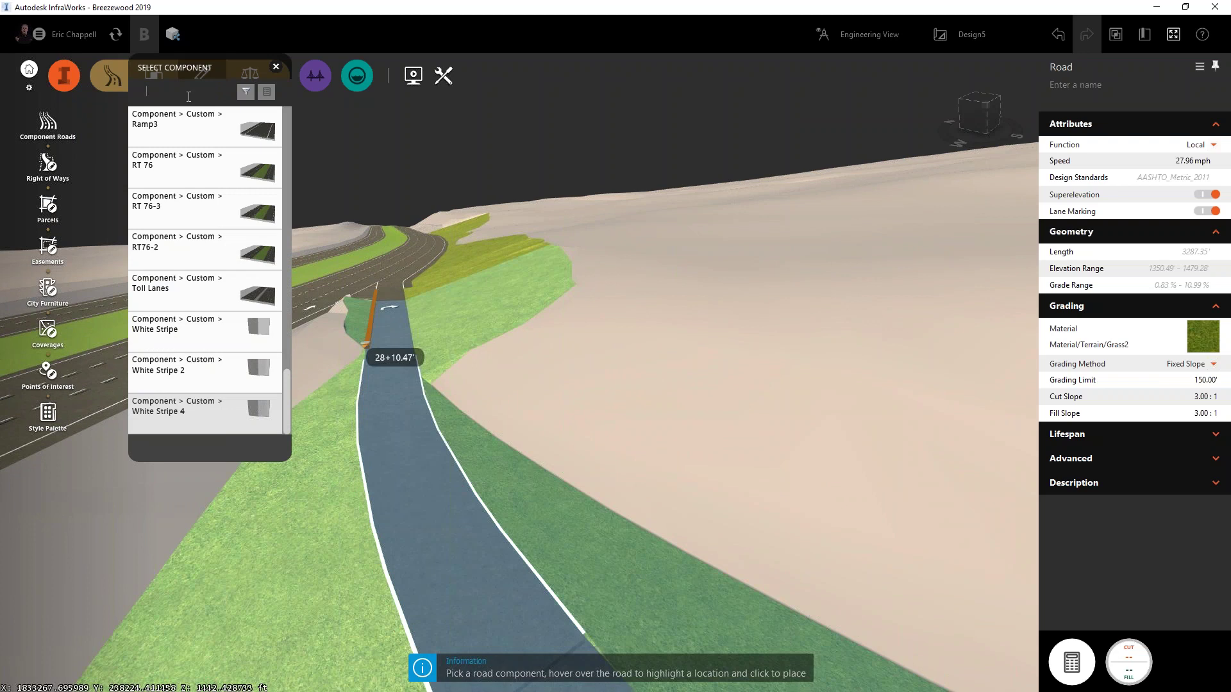
{"action": "type", "text": "shoulder"}
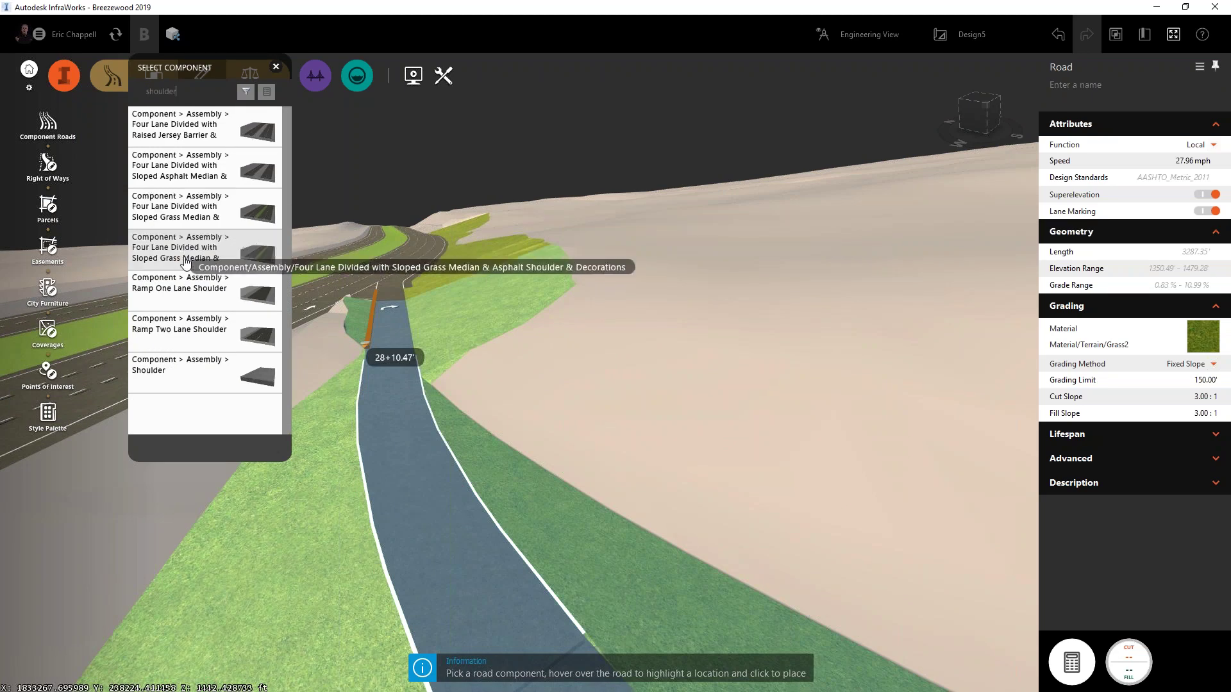
{"action": "left_click", "coordinate": [187, 379]}
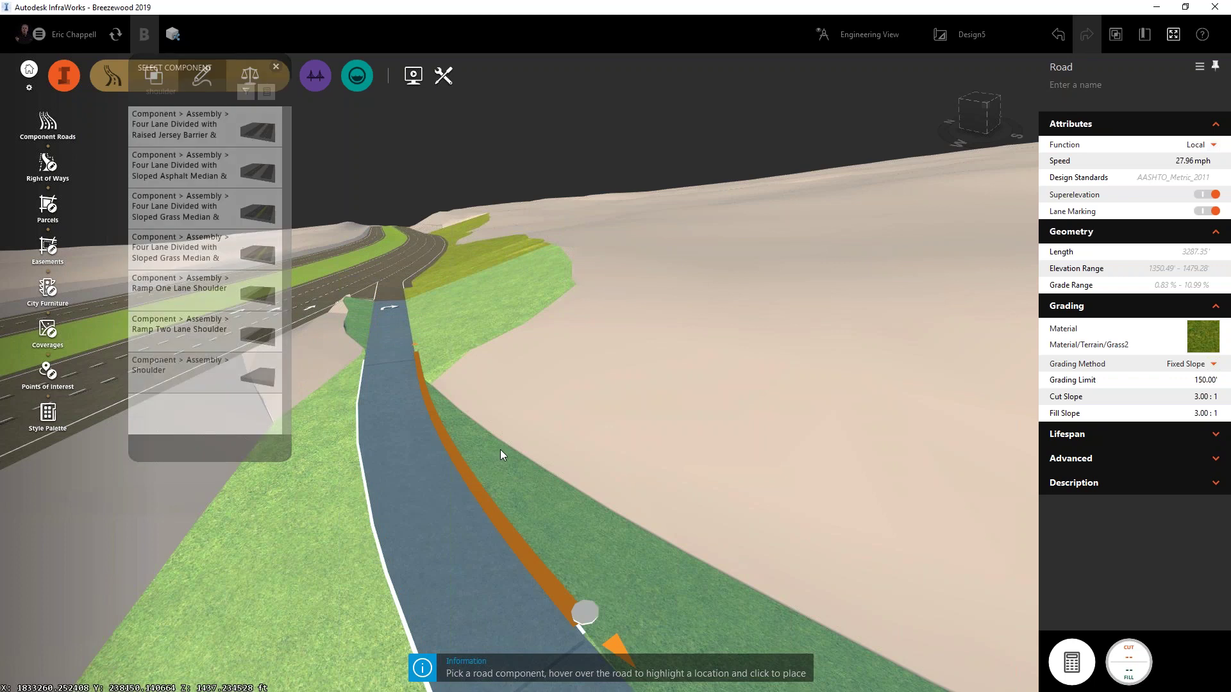
{"action": "left_click", "coordinate": [501, 453]}
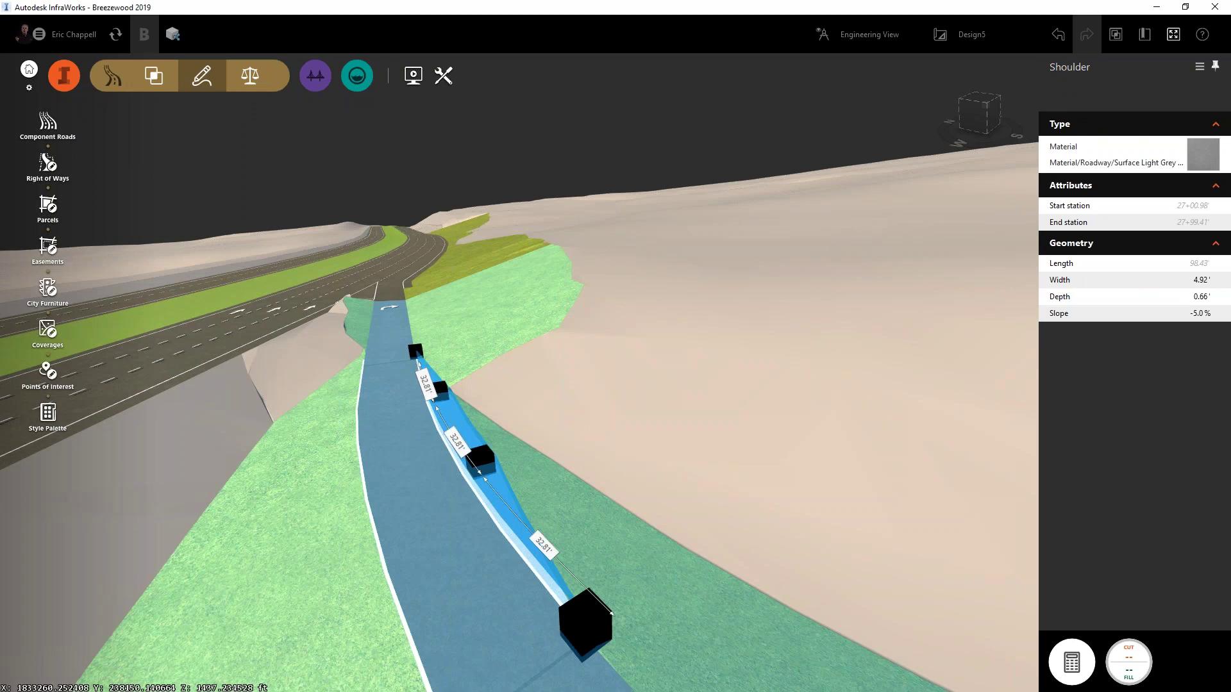
- Set the new ramp shoulder's width to 3 ft
{"action": "left_click", "coordinate": [1192, 281]}
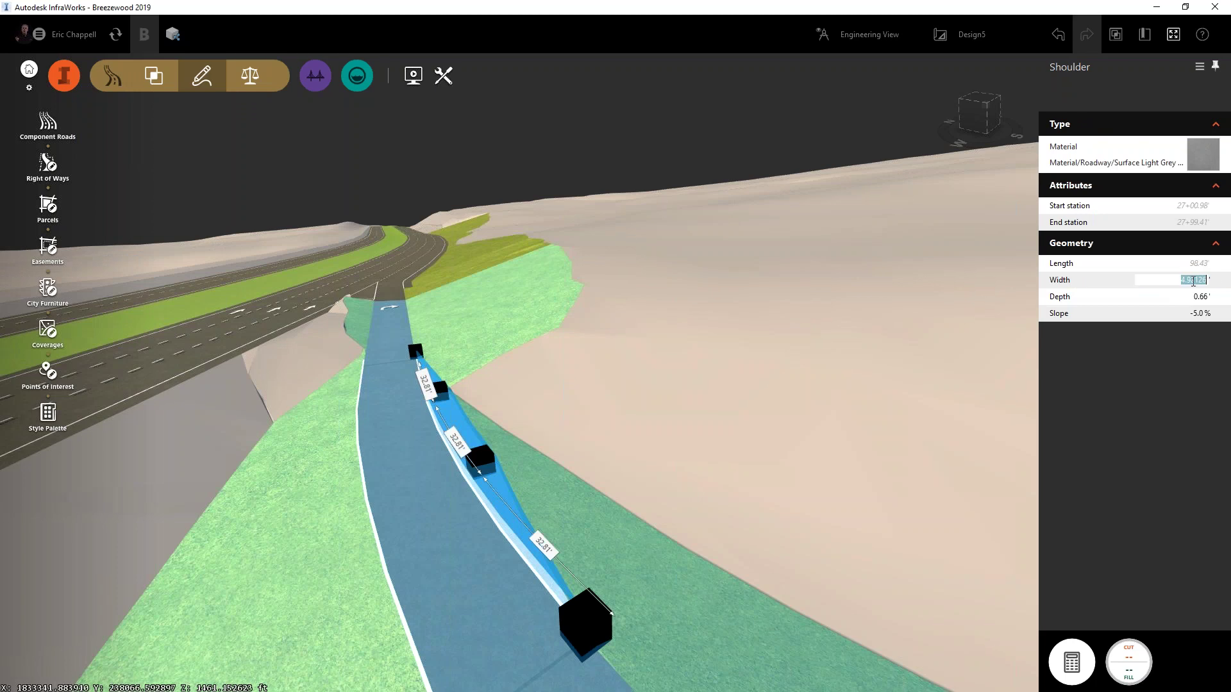
{"action": "type", "text": "3"}
{"action": "key", "text": "Return"}
{"action": "key", "text": "Escape"}
{"action": "key", "text": "Escape"}
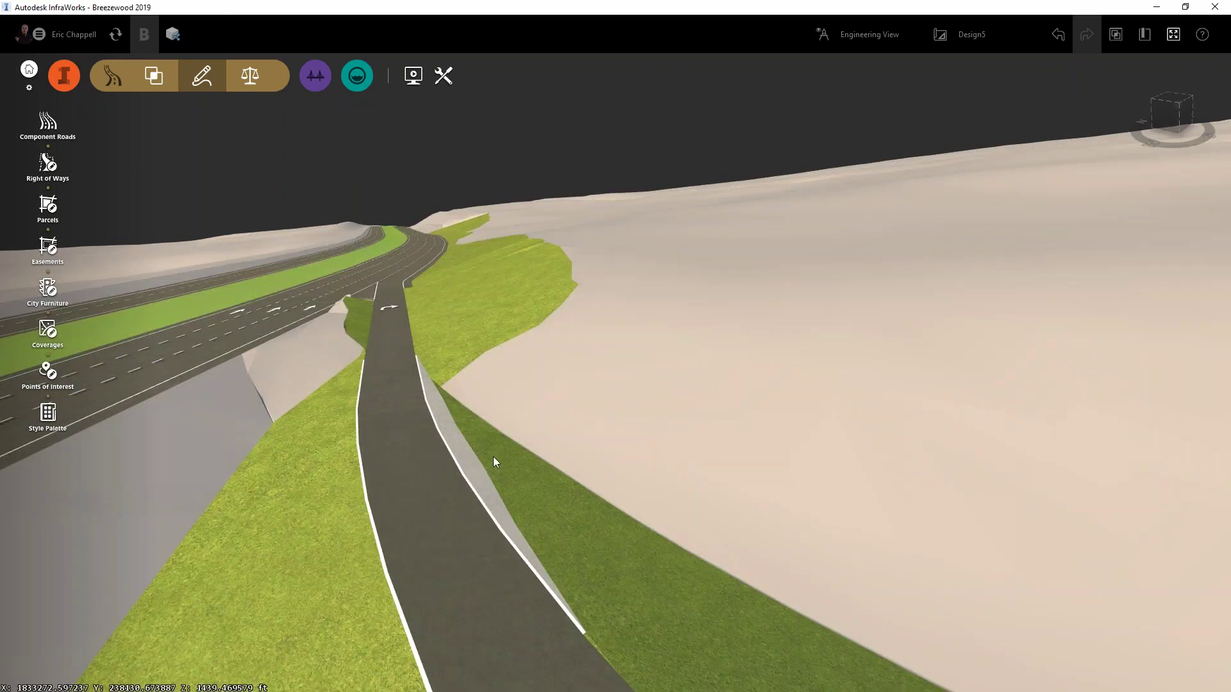
- Change the ramp shoulder's material to the Surface Dark Grey roadway material
{"action": "left_click", "coordinate": [459, 456]}
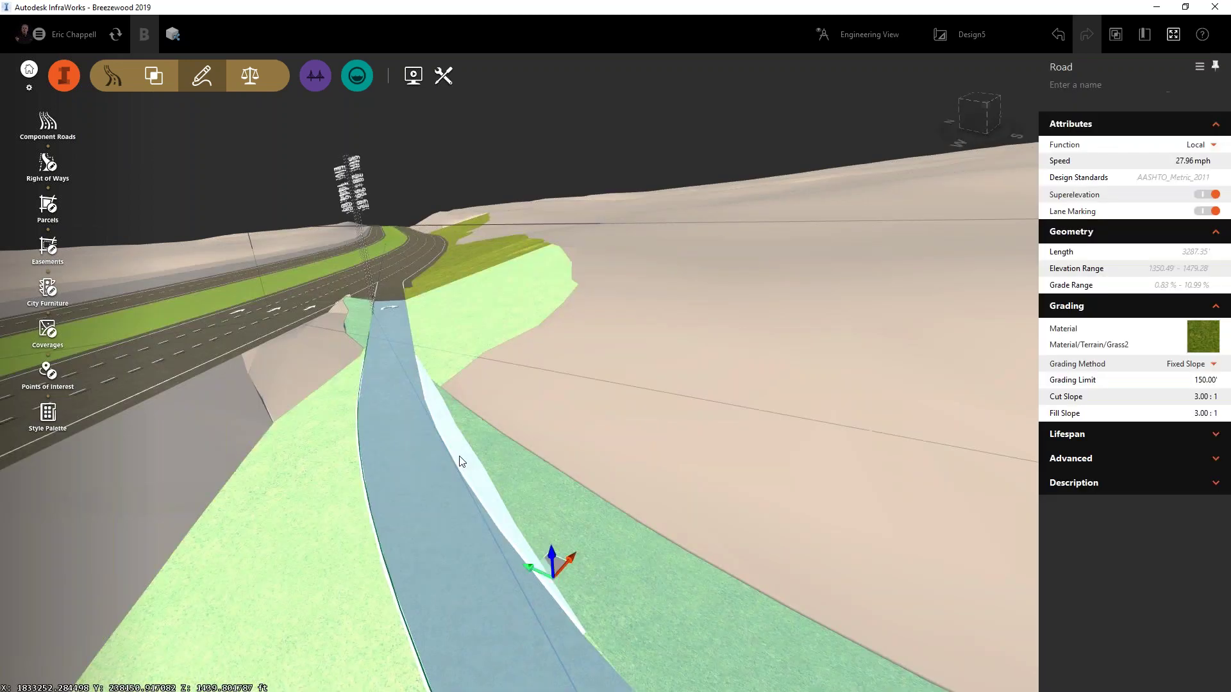
{"action": "left_click", "coordinate": [455, 452]}
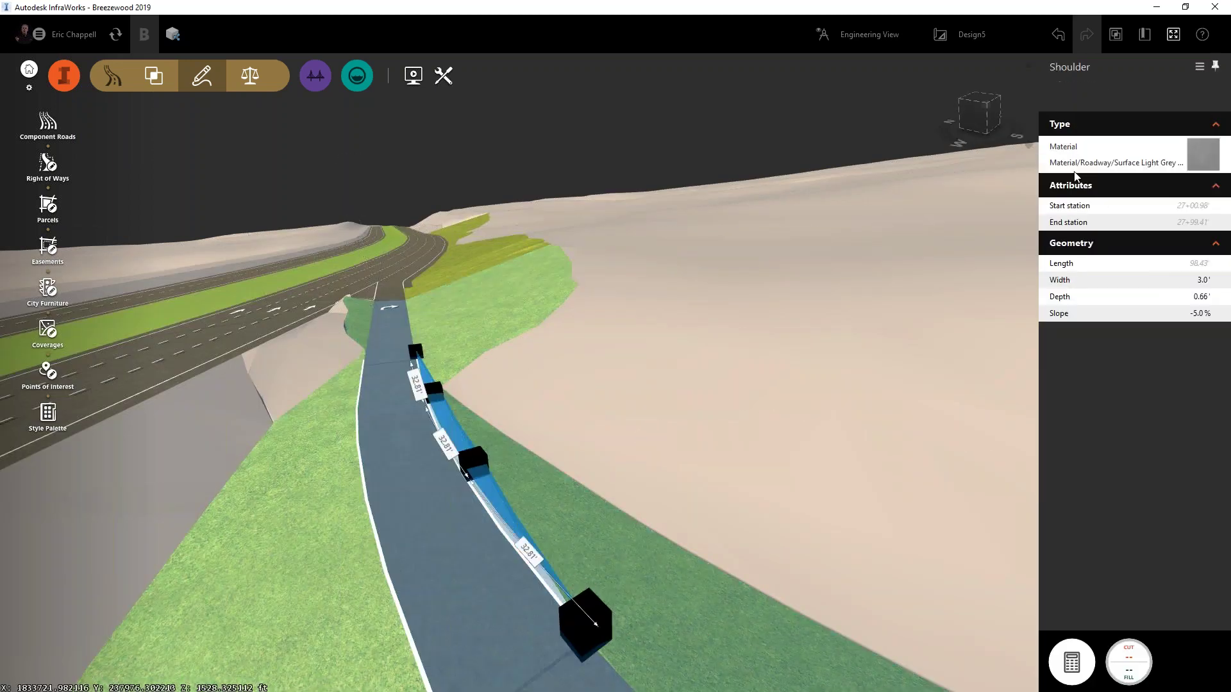
{"action": "left_click", "coordinate": [1213, 163]}
{"action": "left_click", "coordinate": [1157, 190]}
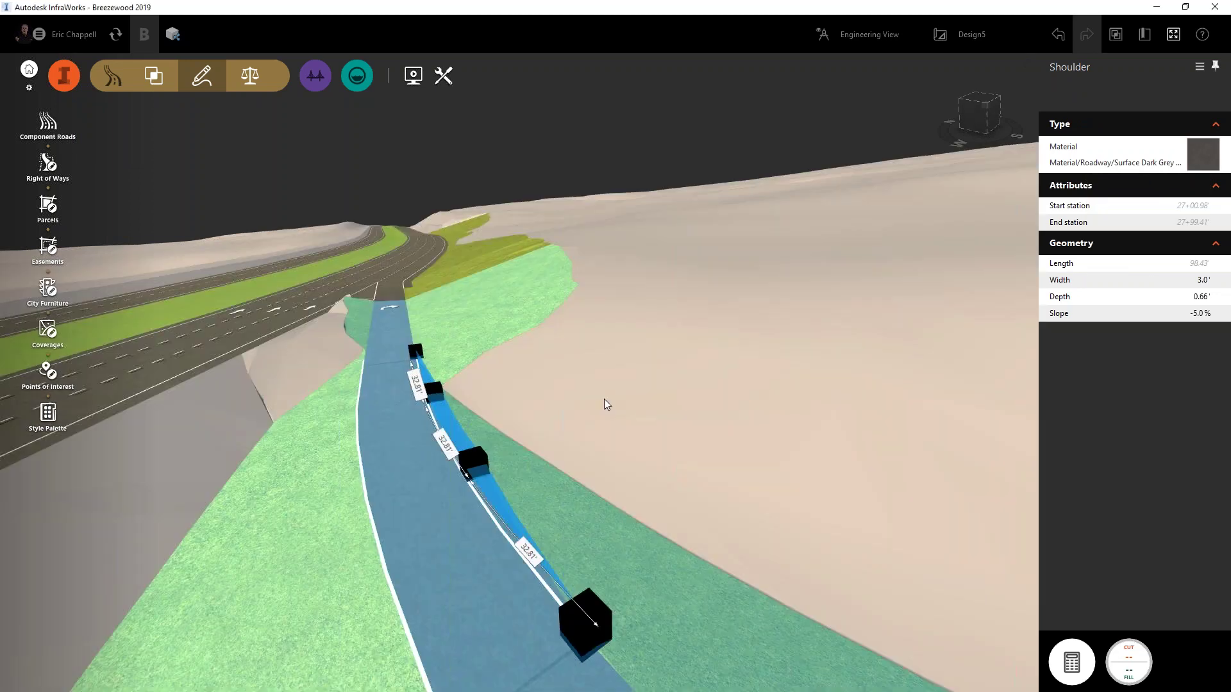
{"action": "key", "text": "Escape"}
{"action": "key", "text": "Escape"}
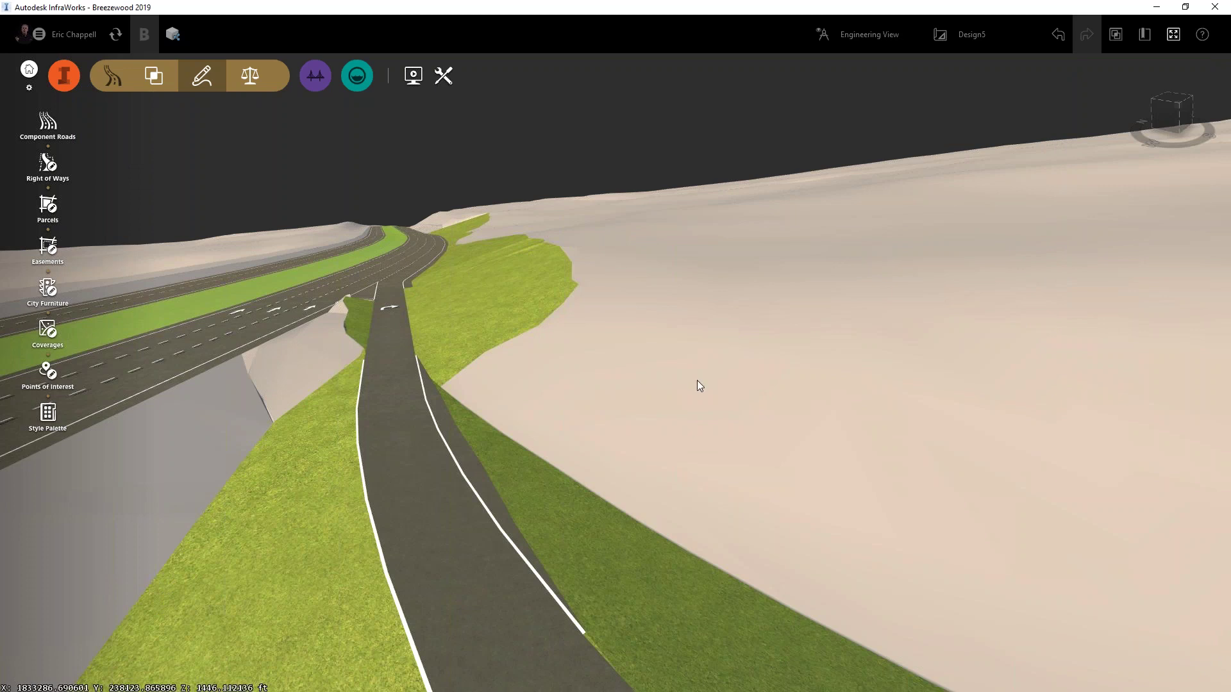
- Insert a Shoulder assembly component outside the white stripe on the ramp edge facing the main highway
{"action": "left_click", "coordinate": [440, 482]}
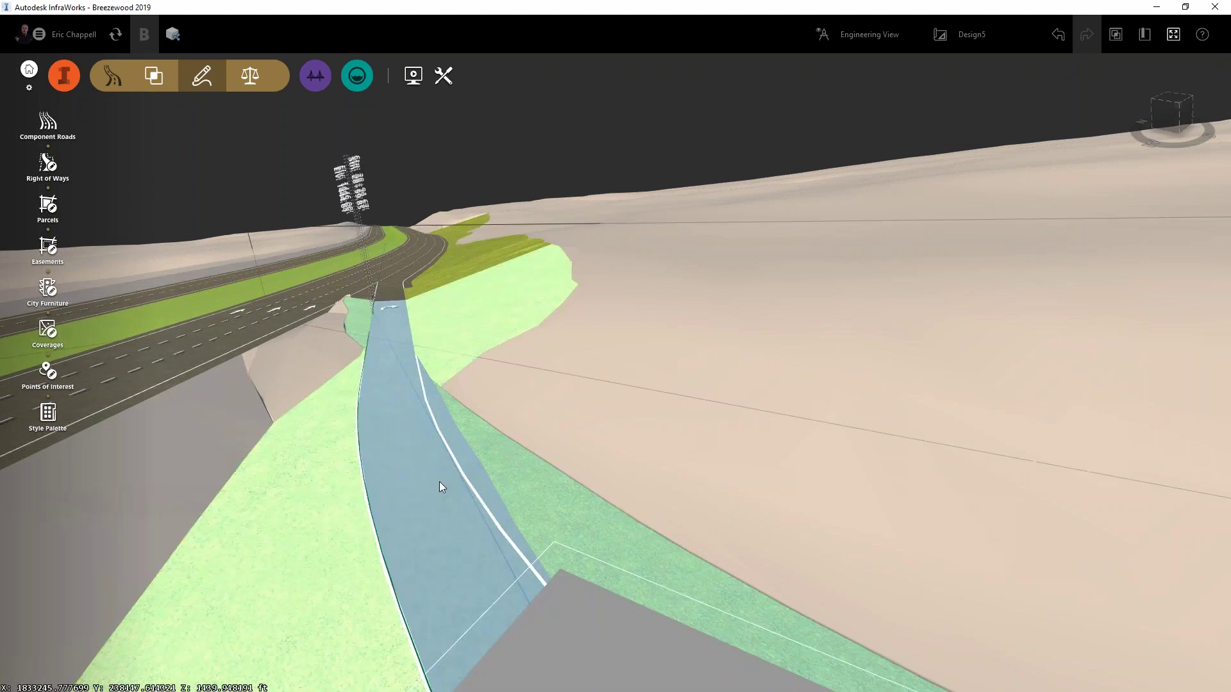
{"action": "right_click", "coordinate": [439, 482]}
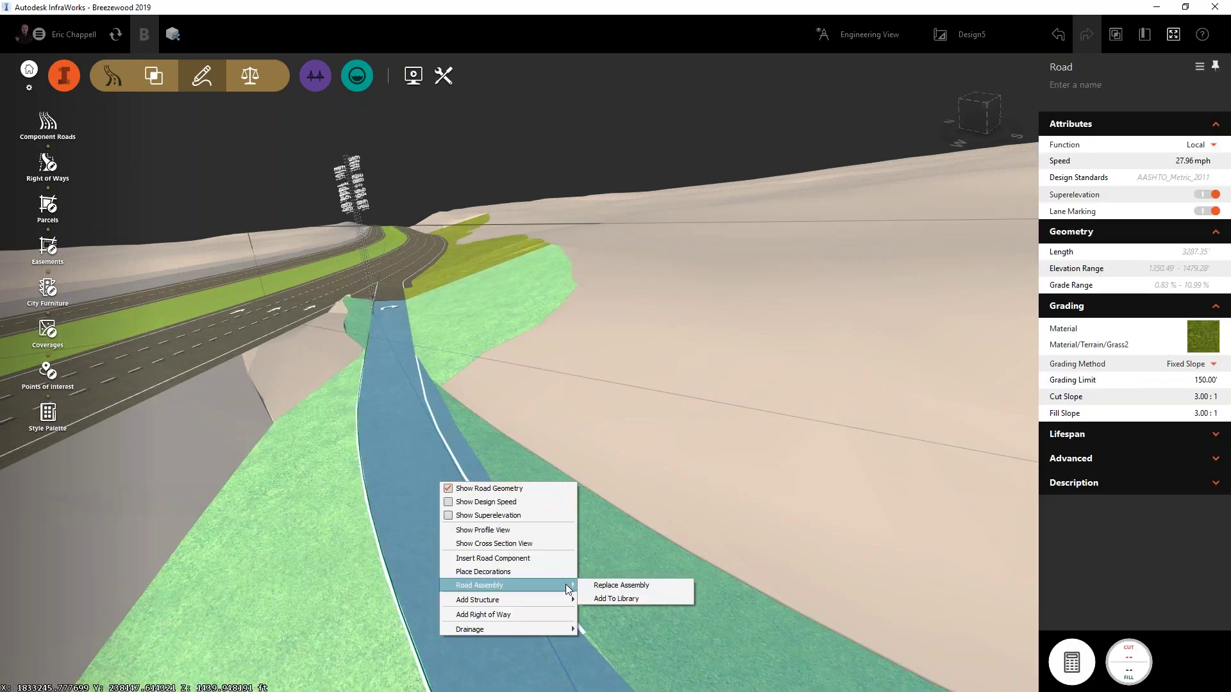
{"action": "left_click", "coordinate": [525, 560]}
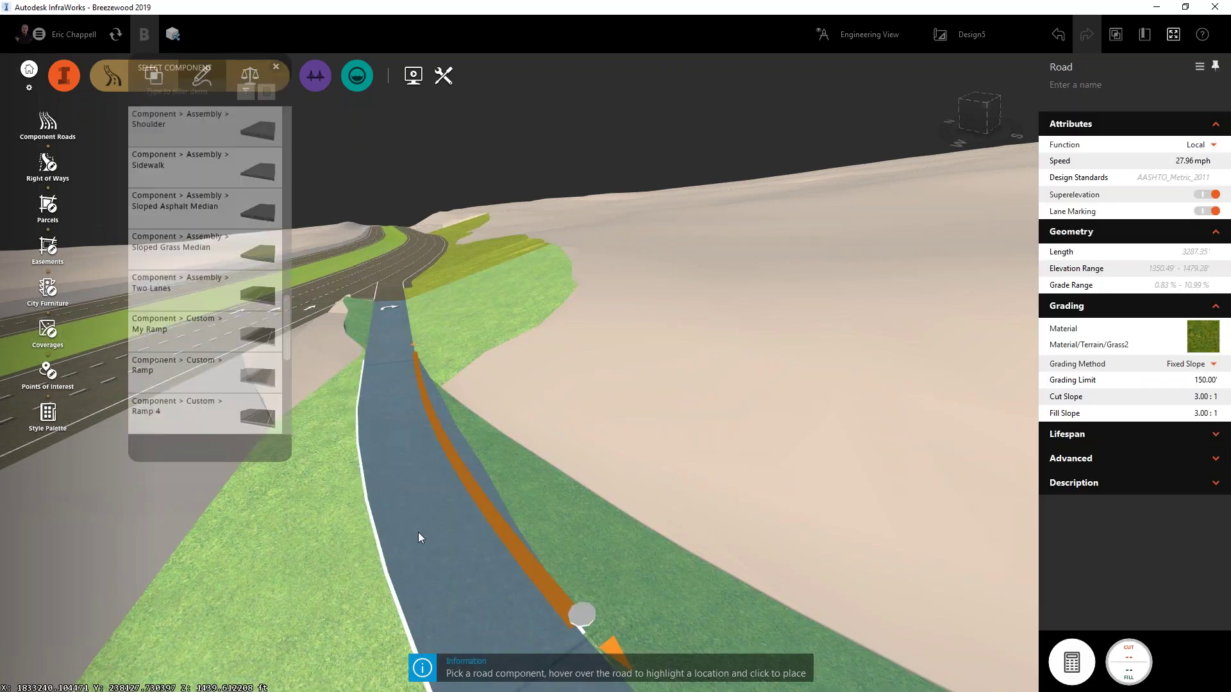
{"action": "left_click", "coordinate": [250, 421]}
{"action": "left_click", "coordinate": [322, 498]}
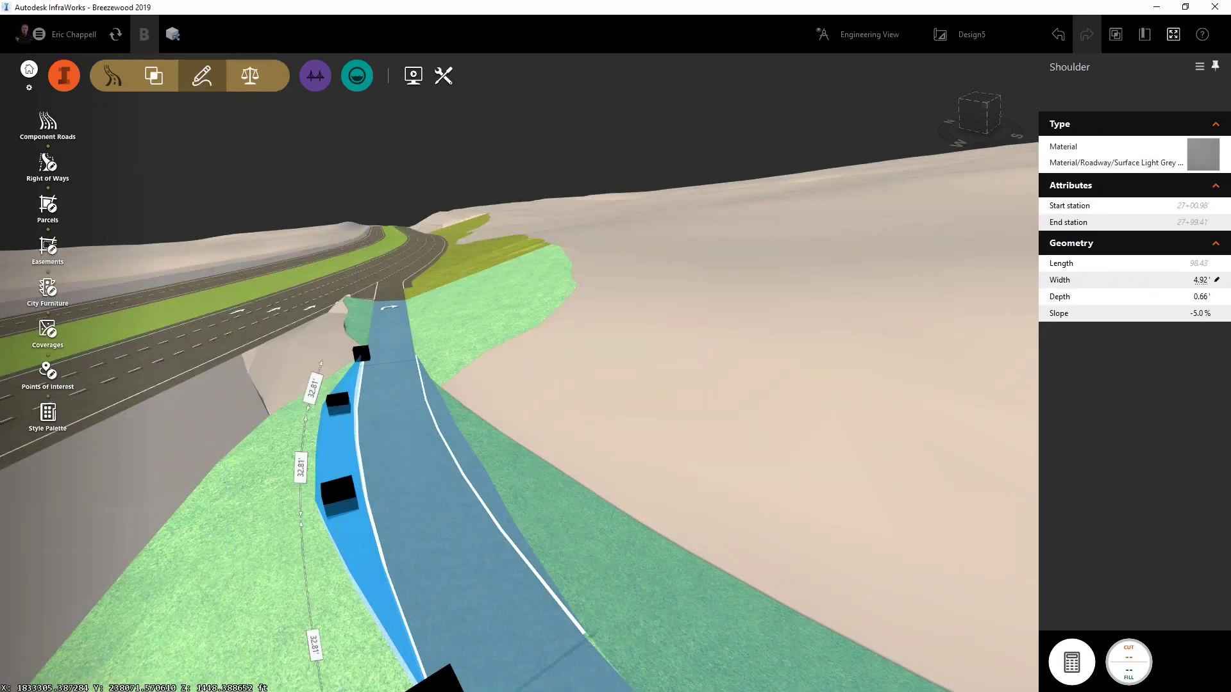
- Set the highway-side shoulder's width to 3 ft and its material to the Surface Dark Grey roadway material
{"action": "left_click", "coordinate": [1195, 280]}
{"action": "type", "text": "3"}
{"action": "key", "text": "Return"}
{"action": "left_click", "coordinate": [1209, 160]}
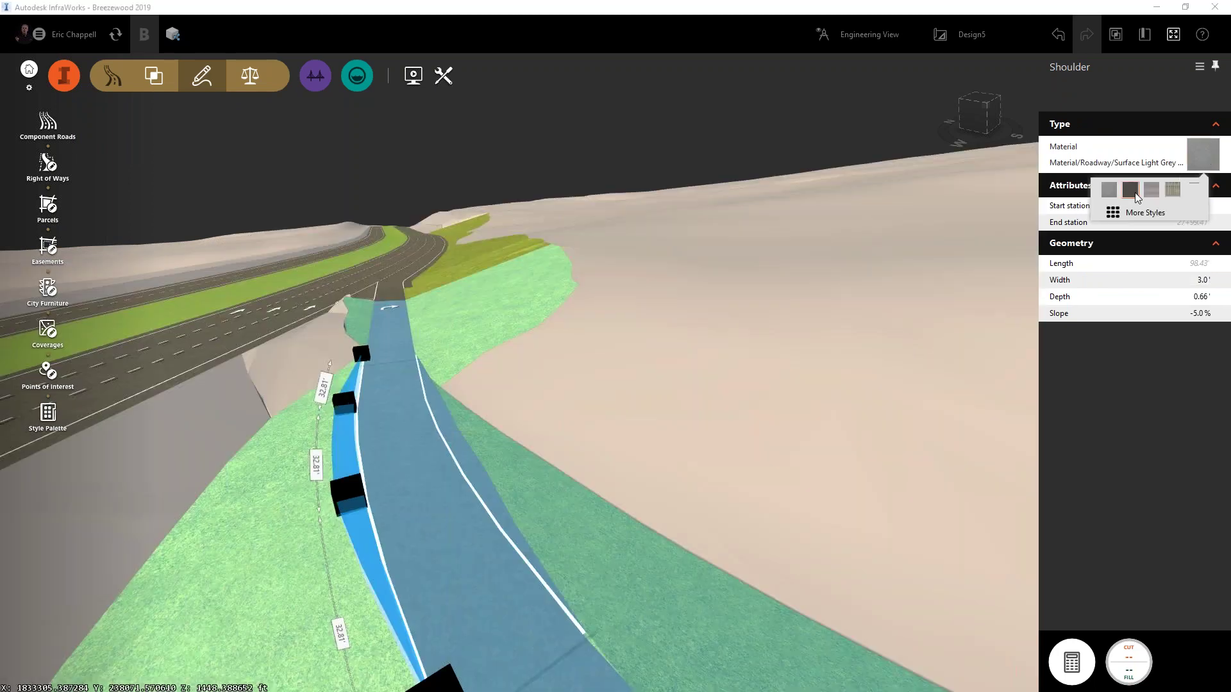
{"action": "left_click", "coordinate": [1133, 192]}
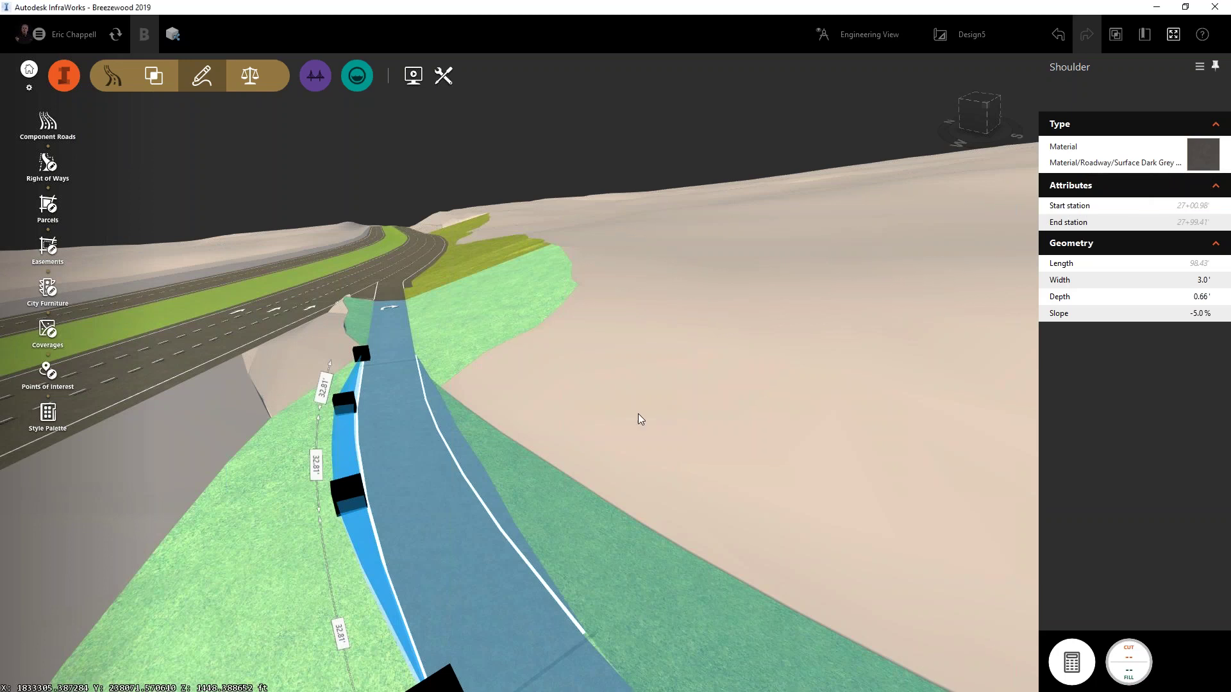
- Save the striped and shouldered ramp cross section near station 27+50 to the assembly library as Ramp X
{"action": "left_click", "coordinate": [563, 427]}
{"action": "left_click_drag", "start_coordinate": [560, 422], "coordinate": [391, 436]}
{"action": "left_click", "coordinate": [395, 437]}
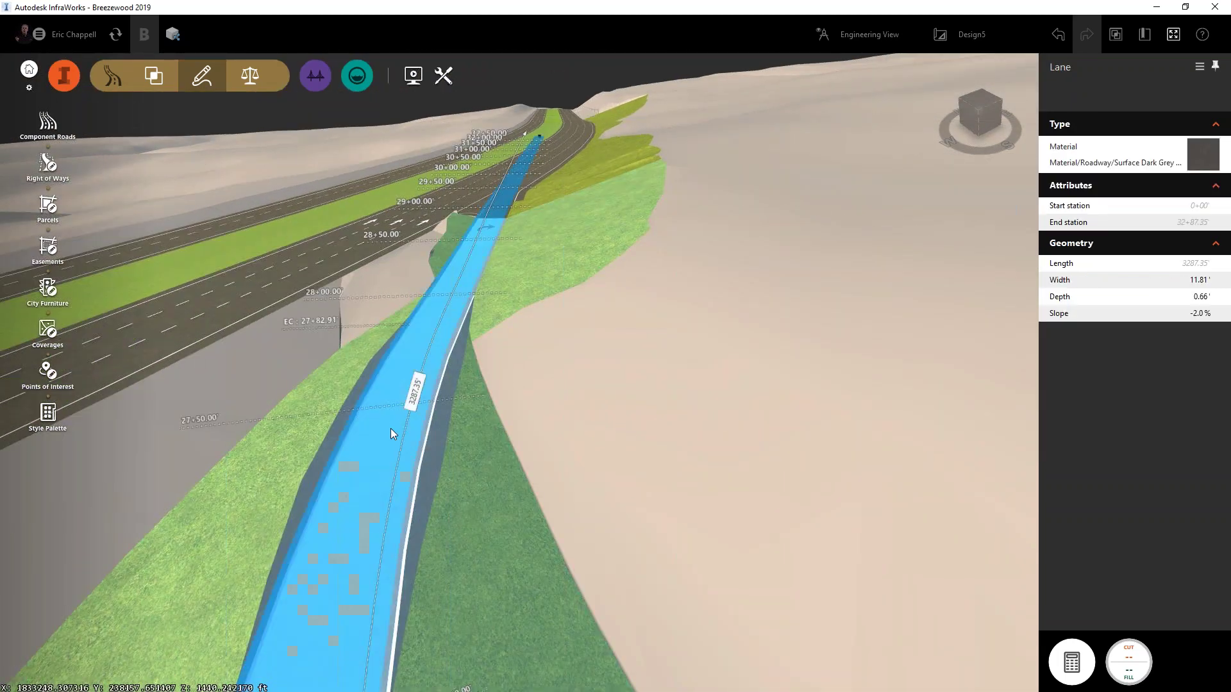
{"action": "right_click", "coordinate": [390, 429]}
{"action": "key", "text": "Escape"}
{"action": "key", "text": "Escape"}
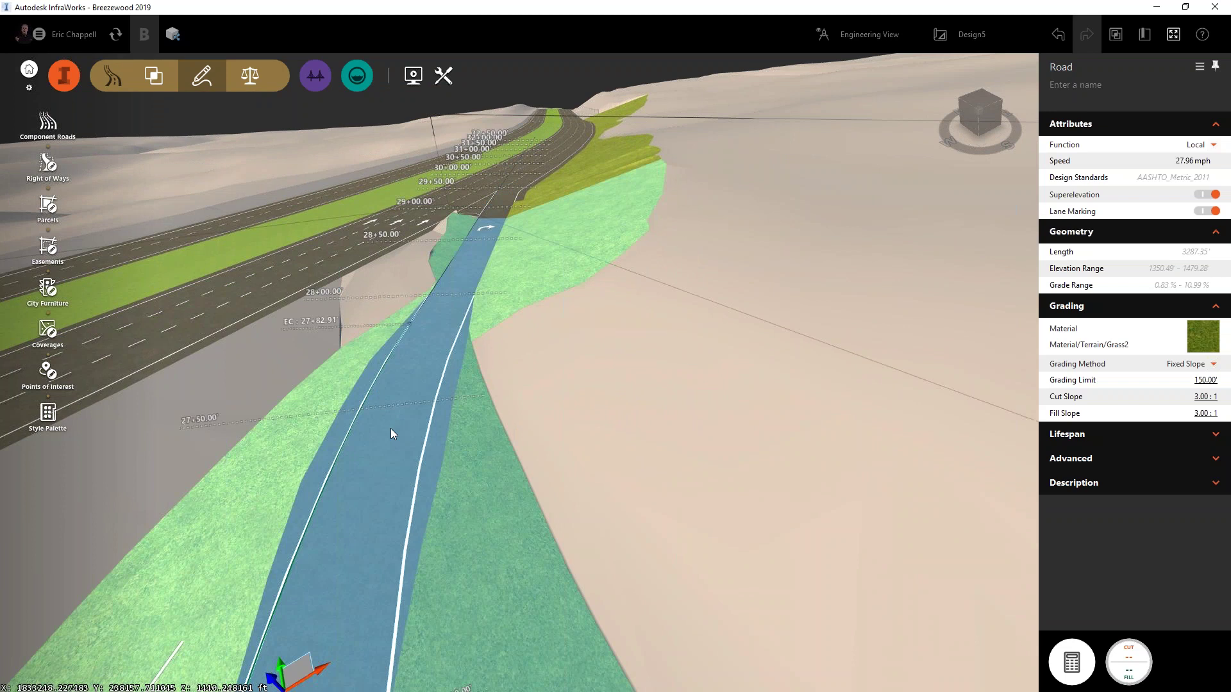
{"action": "right_click", "coordinate": [390, 429]}
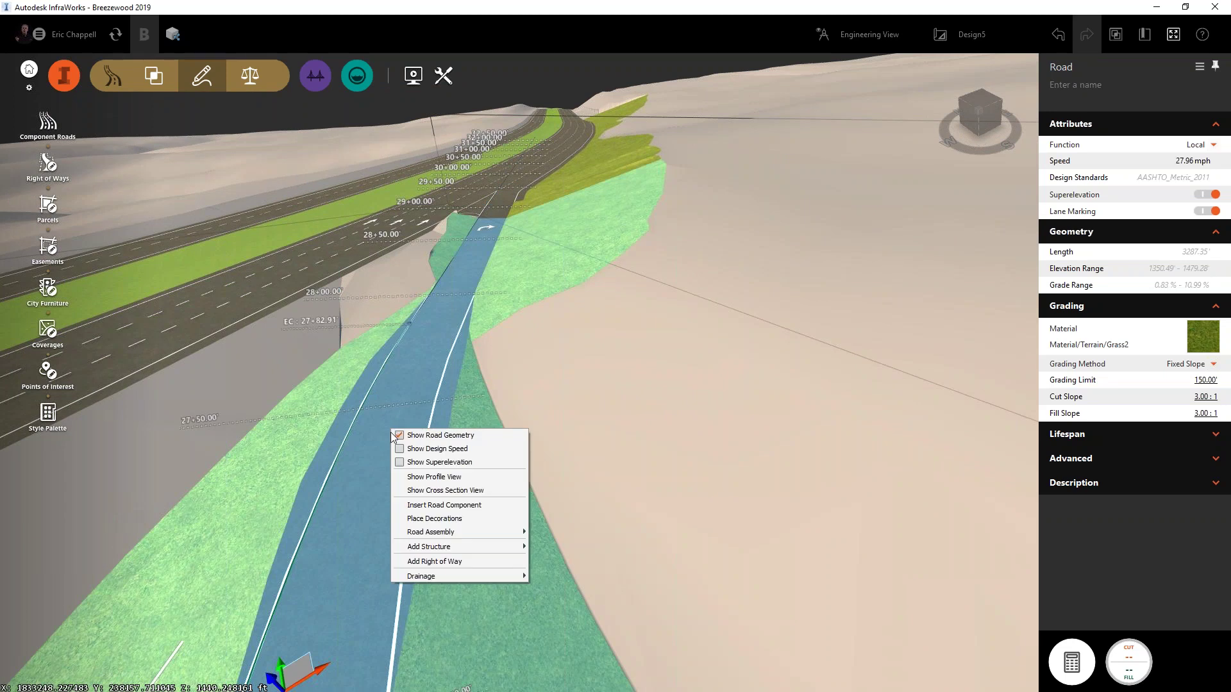
{"action": "mouse_move", "coordinate": [451, 532]}
{"action": "left_click", "coordinate": [575, 545]}
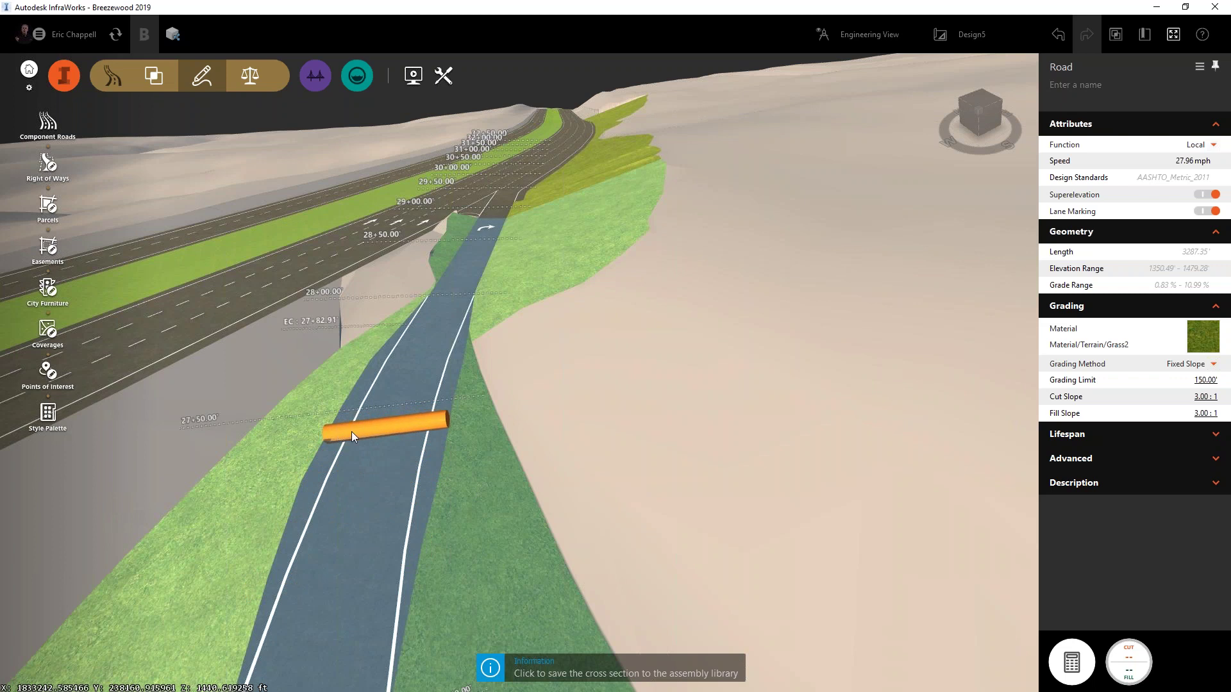
{"action": "left_click", "coordinate": [391, 430]}
{"action": "type", "text": "Ramp "}
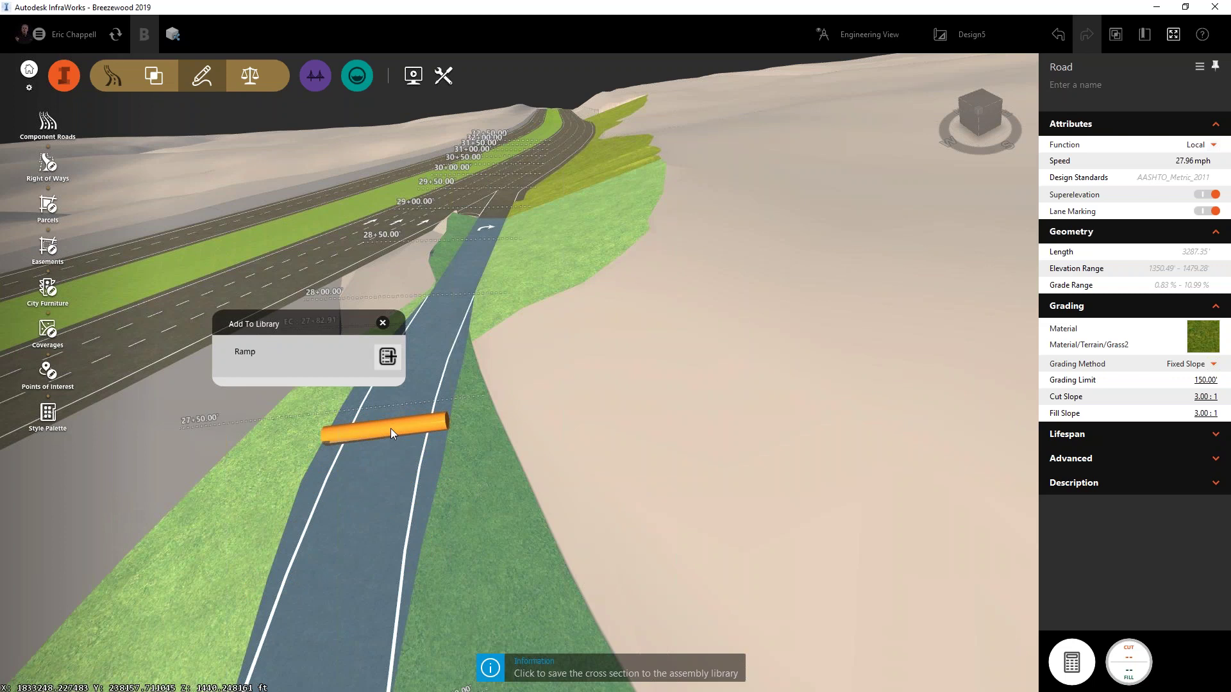
{"action": "type", "text": "X"}
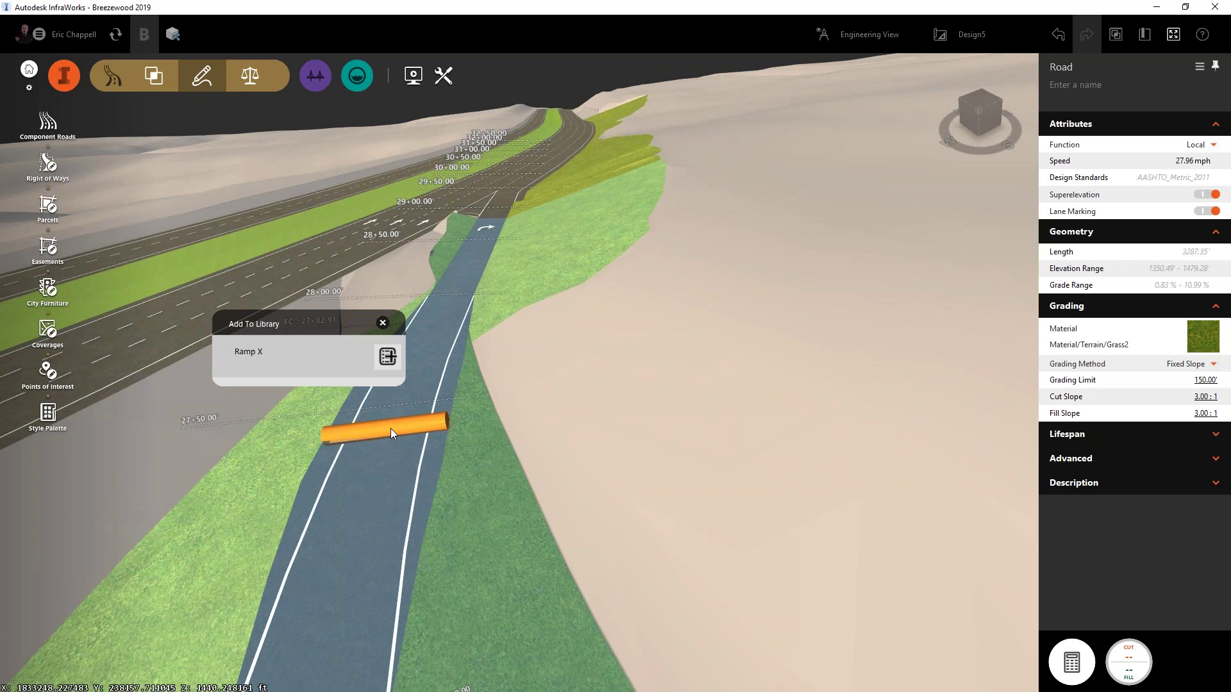
{"action": "key", "text": "Return"}
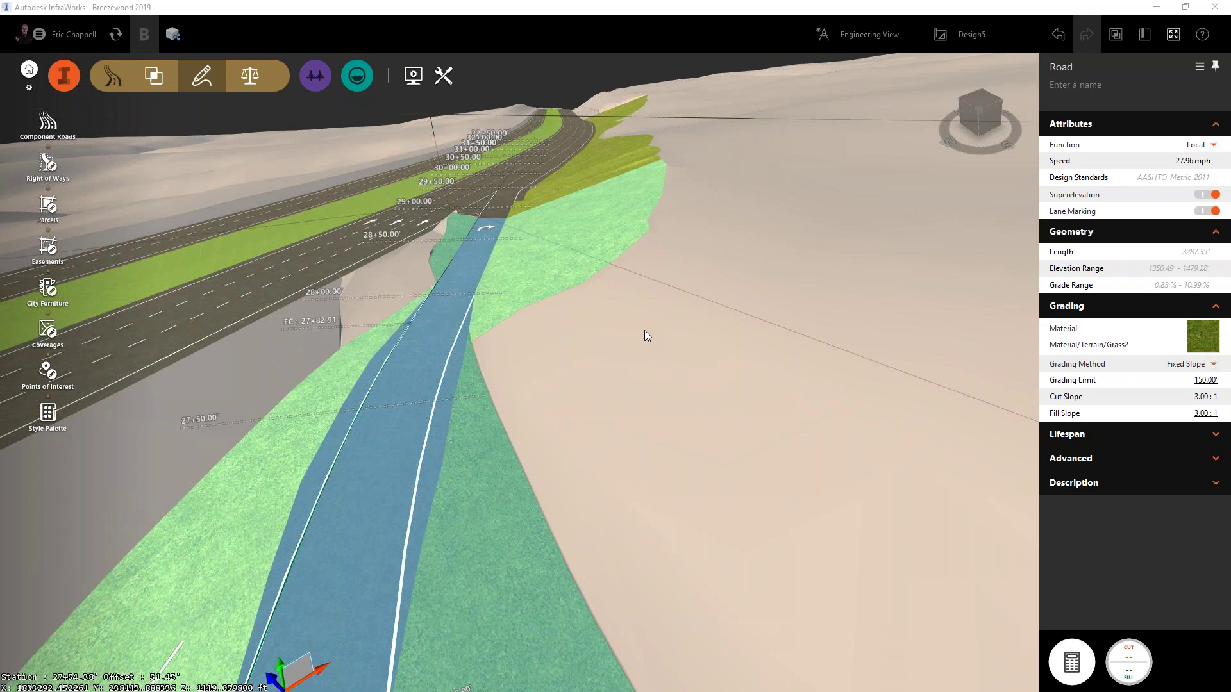
- Examine the stripes and shoulders on the ramp from above and in perspective
{"action": "left_click", "coordinate": [610, 363]}
{"action": "key", "text": "Escape"}
{"action": "left_click_drag", "start_coordinate": [582, 413], "coordinate": [606, 473]}
{"action": "scroll", "coordinate": [604, 474], "scroll_direction": "down", "scroll_amount": 2}
{"action": "left_click_drag", "start_coordinate": [486, 485], "coordinate": [602, 455]}
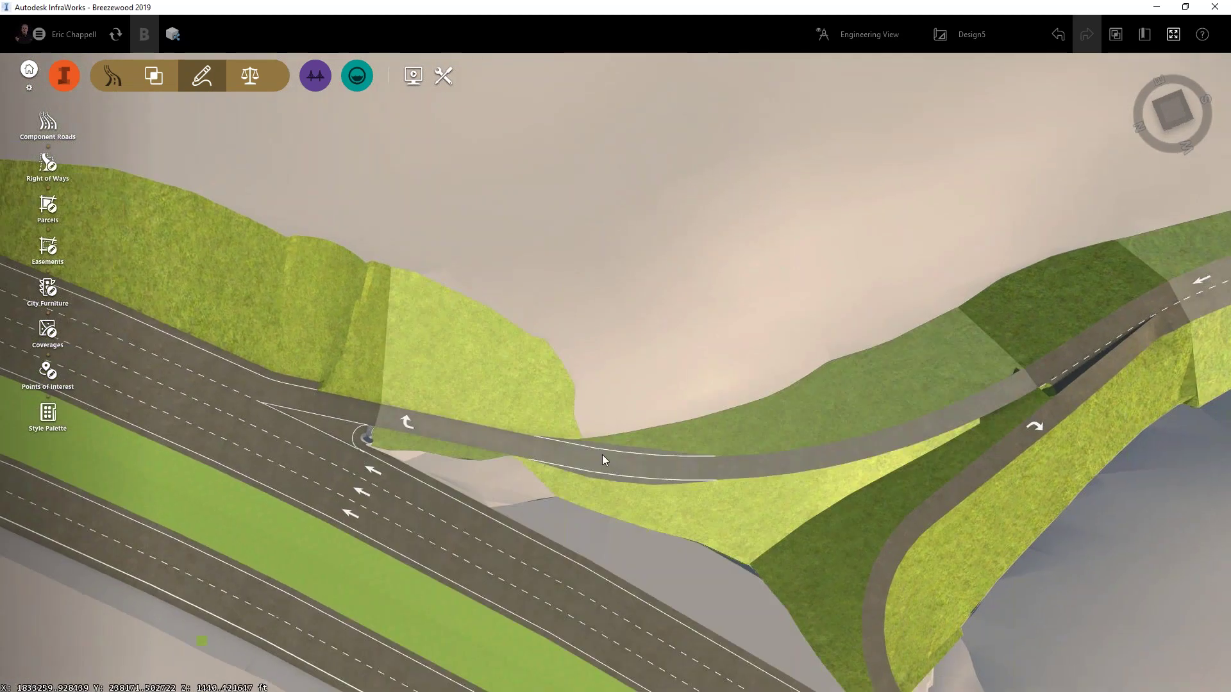
{"action": "left_click", "coordinate": [602, 455]}
{"action": "key", "text": "Escape"}
{"action": "scroll", "coordinate": [552, 455], "scroll_direction": "up", "scroll_amount": 3}
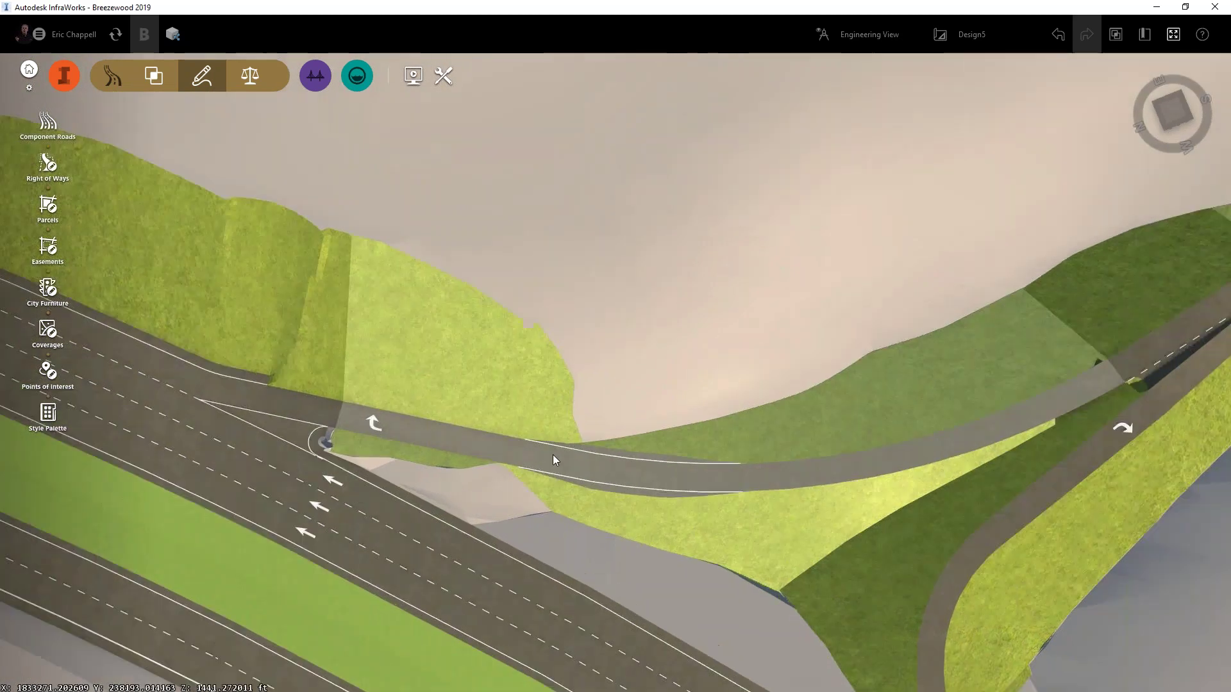
{"action": "scroll", "coordinate": [622, 500], "scroll_direction": "up", "scroll_amount": 2}
{"action": "left_click_drag", "start_coordinate": [625, 514], "coordinate": [529, 444]}
- Delete the shoulder and the white stripe on the ramp edge facing away from the highway
{"action": "left_click", "coordinate": [528, 453]}
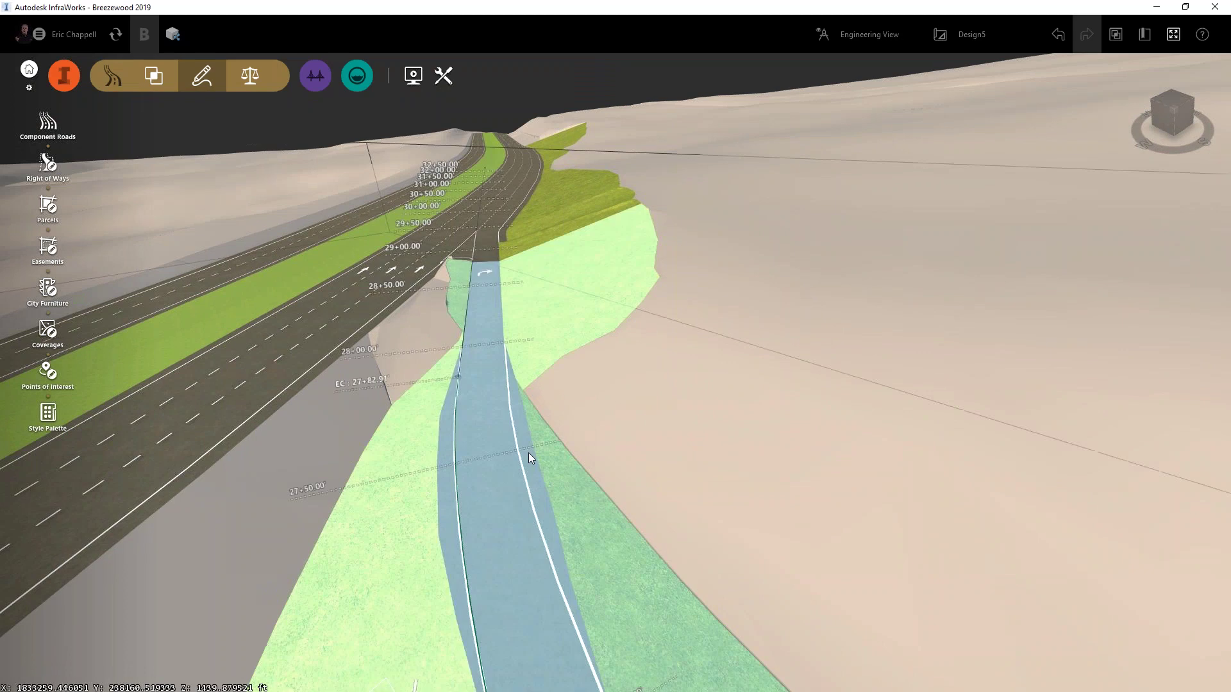
{"action": "right_click", "coordinate": [529, 453]}
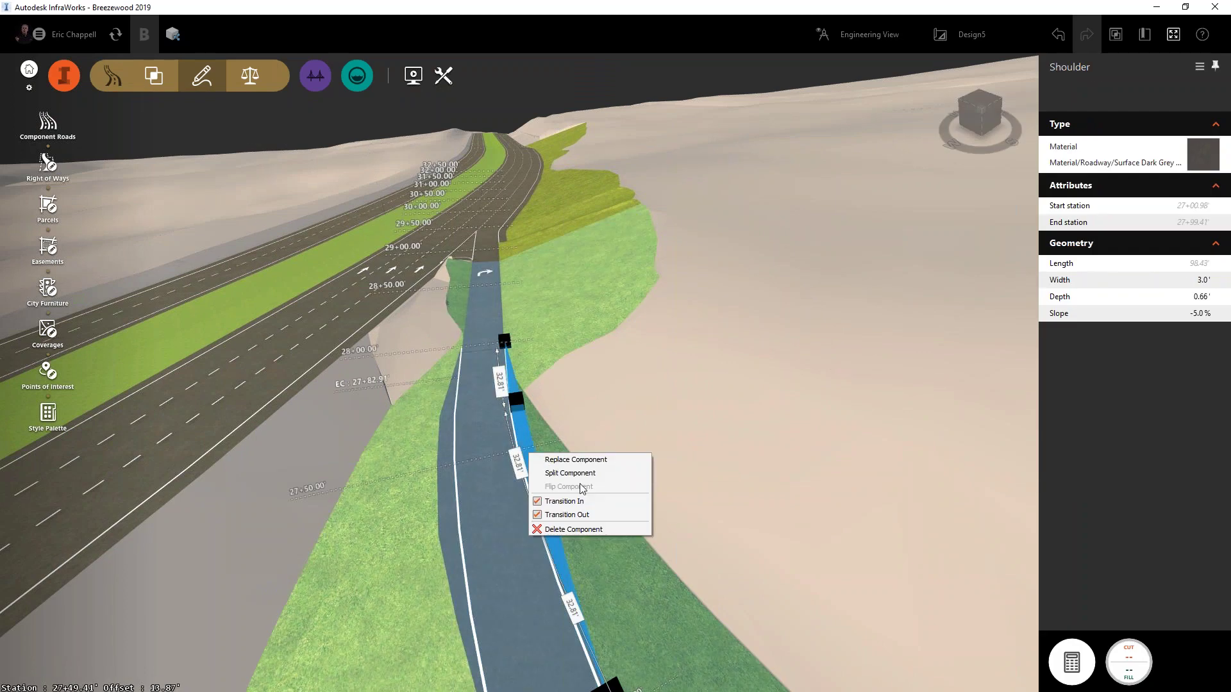
{"action": "left_click", "coordinate": [588, 529]}
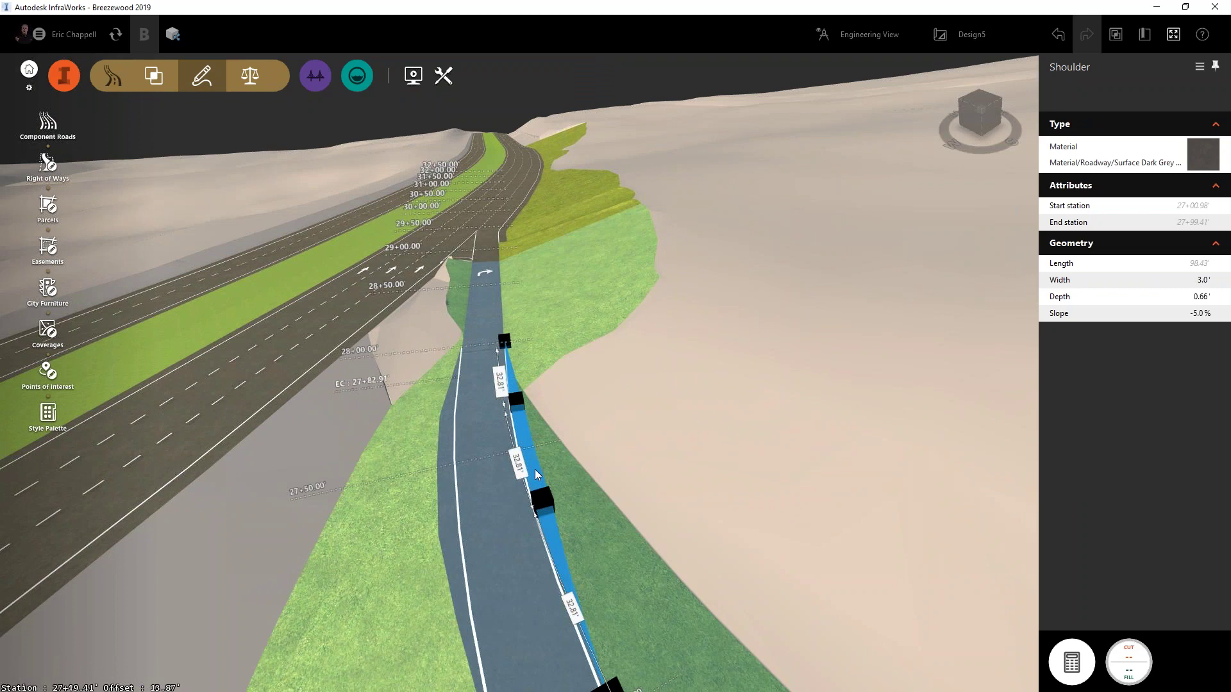
{"action": "left_click", "coordinate": [534, 469]}
{"action": "scroll", "coordinate": [517, 469], "scroll_direction": "up", "scroll_amount": 3}
{"action": "left_click", "coordinate": [478, 474]}
{"action": "right_click", "coordinate": [478, 474]}
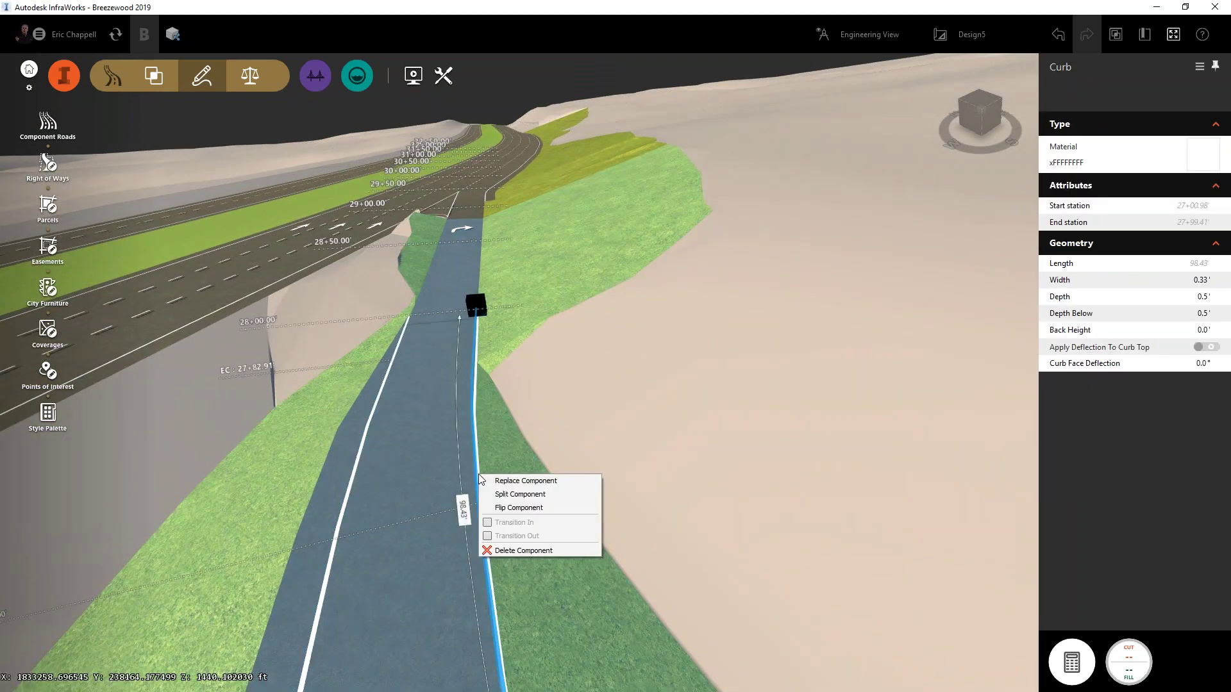
{"action": "left_click", "coordinate": [523, 550]}
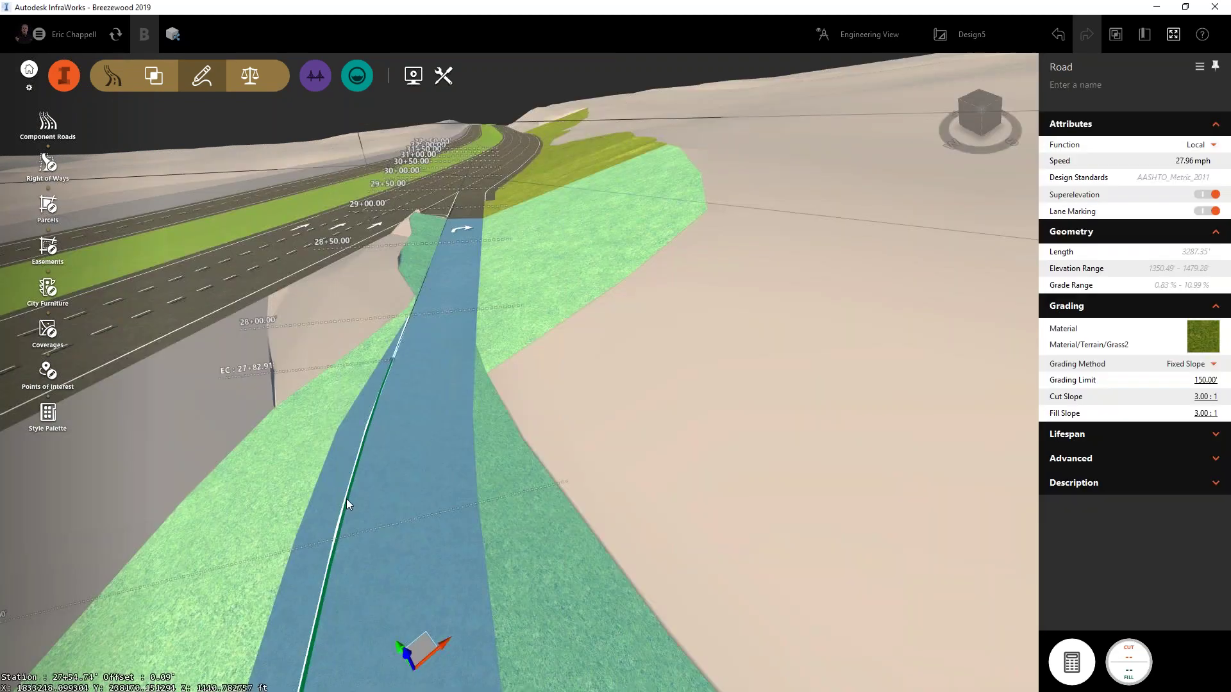
- Delete the white stripe and the shoulder on the ramp edge facing the main highway
{"action": "left_click", "coordinate": [344, 502]}
{"action": "right_click", "coordinate": [343, 501]}
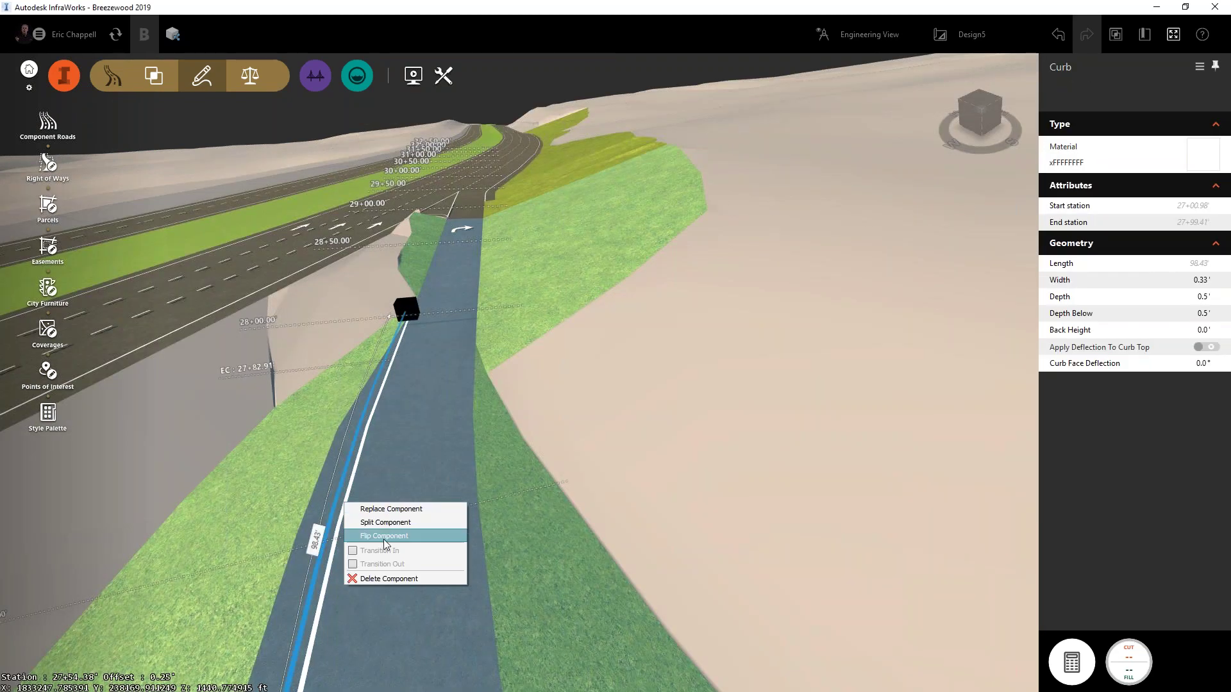
{"action": "left_click", "coordinate": [393, 578]}
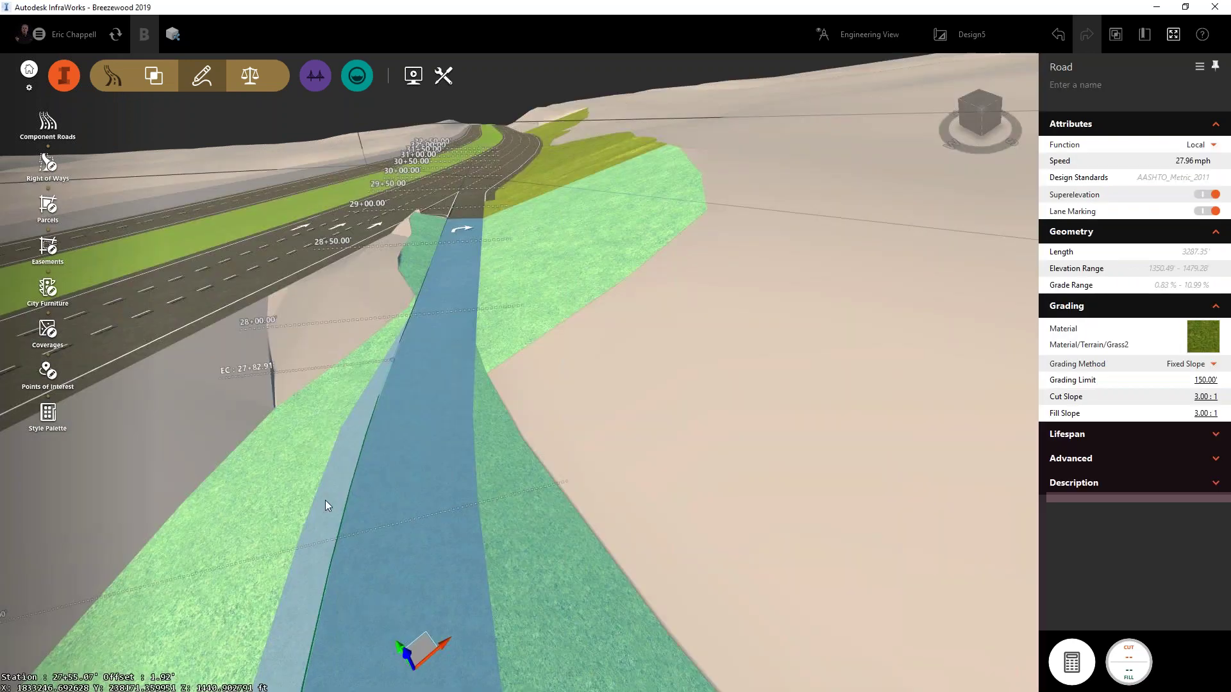
{"action": "left_click", "coordinate": [325, 501]}
{"action": "right_click", "coordinate": [325, 500]}
{"action": "left_click", "coordinate": [383, 577]}
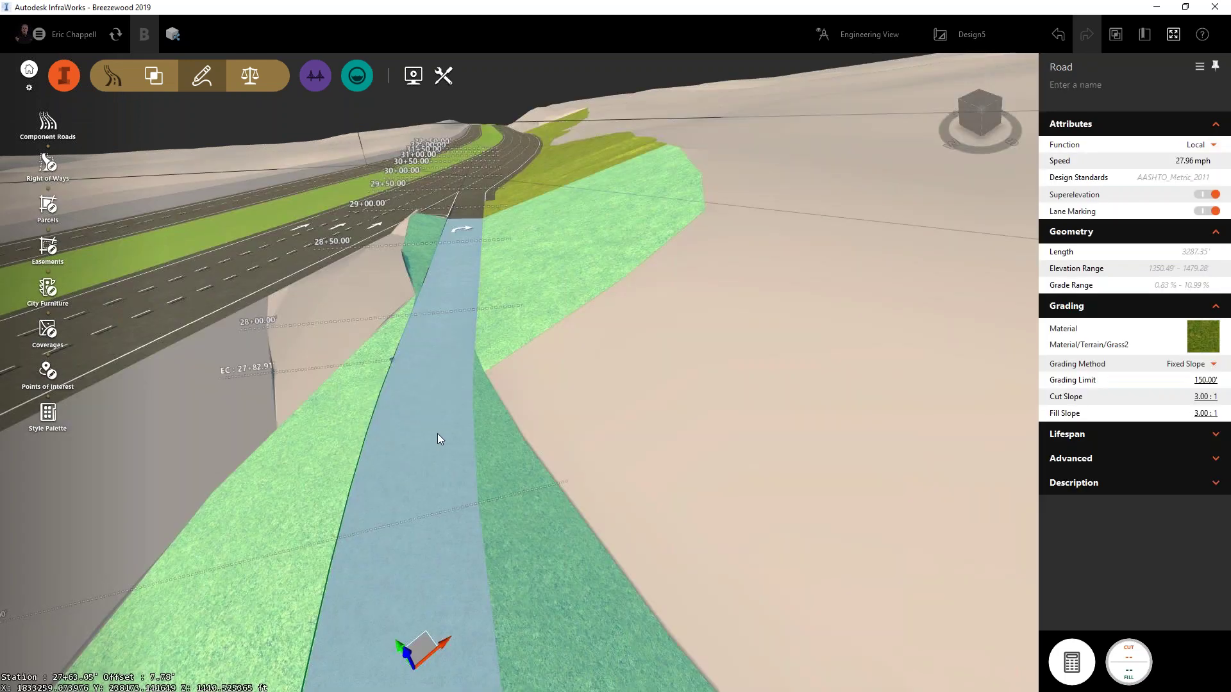
- Replace the ramp road's assembly with the custom Ramp X assembly between about stations 27+56 and 27+89
{"action": "key", "text": "Escape"}
{"action": "left_click", "coordinate": [436, 458]}
{"action": "right_click", "coordinate": [436, 457]}
{"action": "mouse_move", "coordinate": [504, 560]}
{"action": "left_click", "coordinate": [603, 560]}
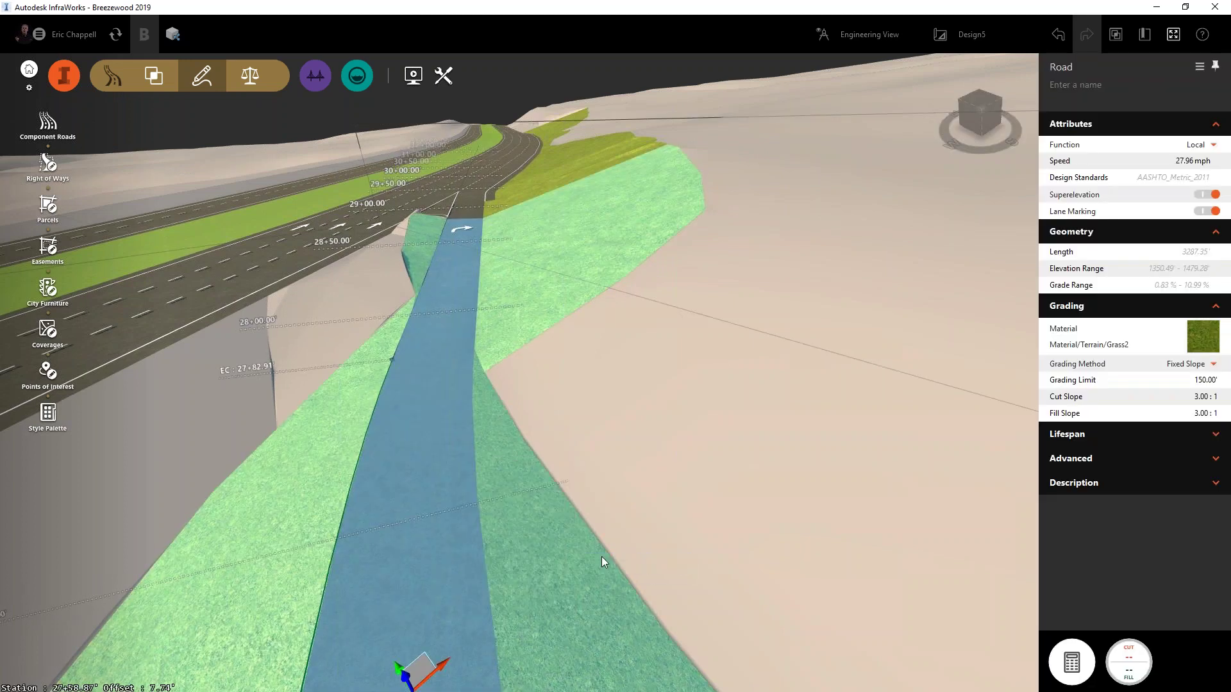
{"action": "scroll", "coordinate": [286, 347], "scroll_direction": "down", "scroll_amount": 5}
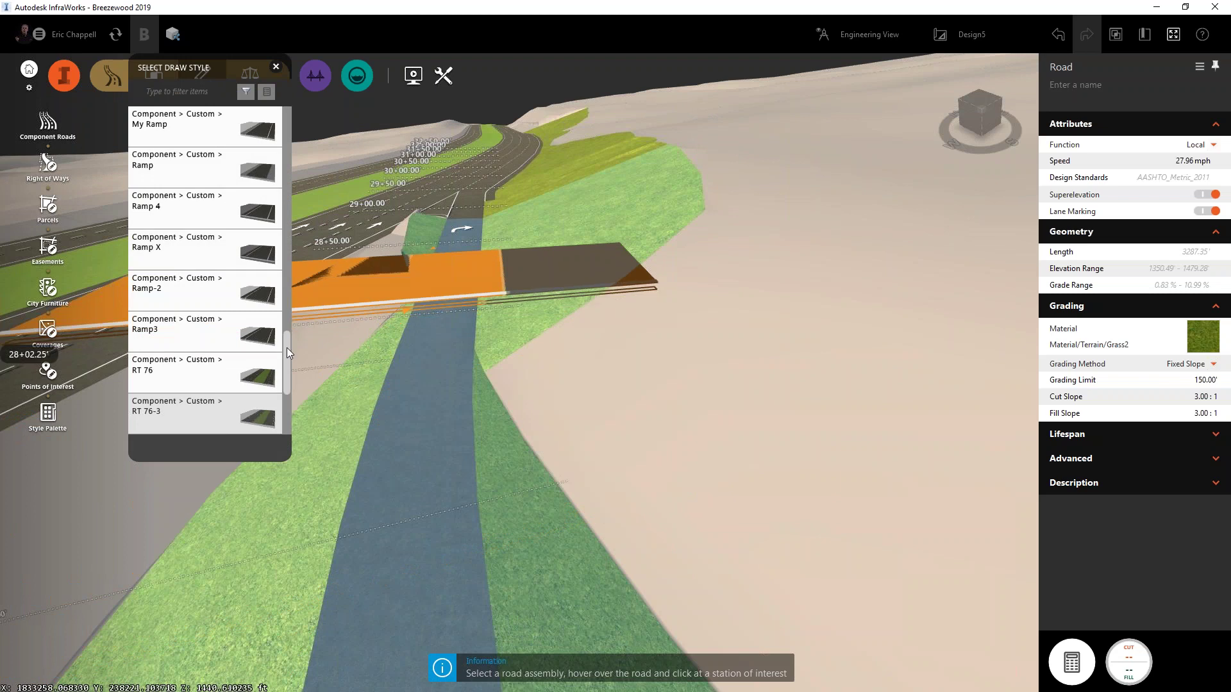
{"action": "scroll", "coordinate": [256, 301], "scroll_direction": "up", "scroll_amount": 2}
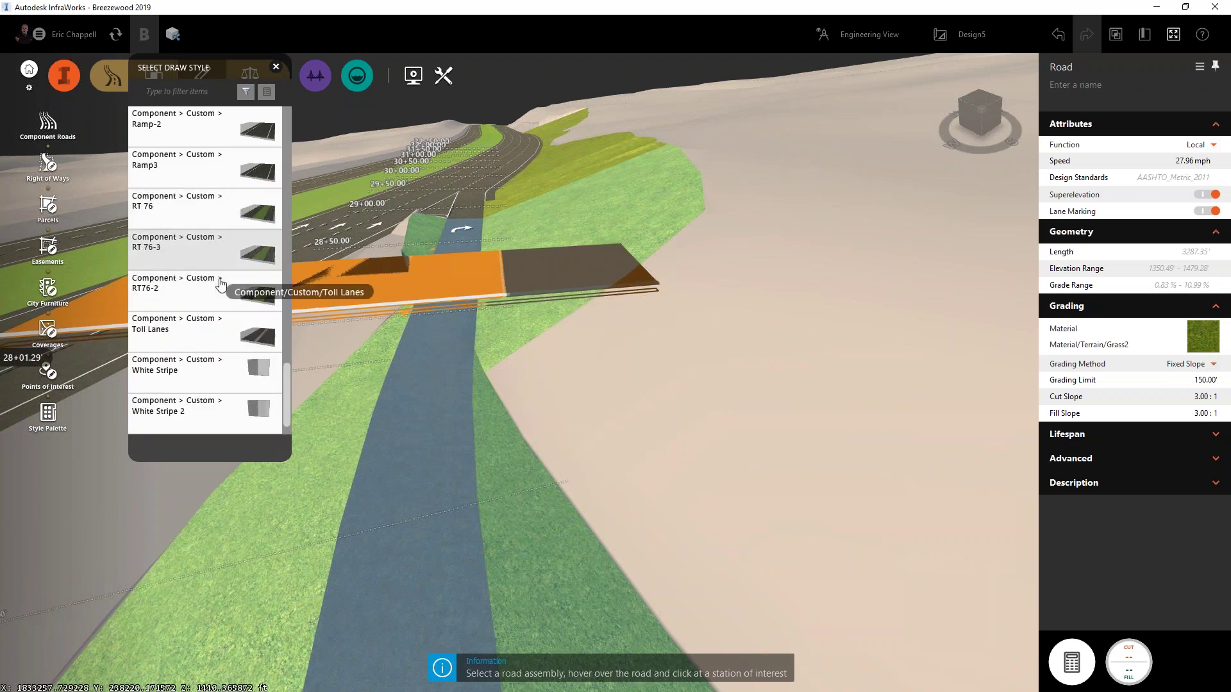
{"action": "left_click", "coordinate": [185, 169]}
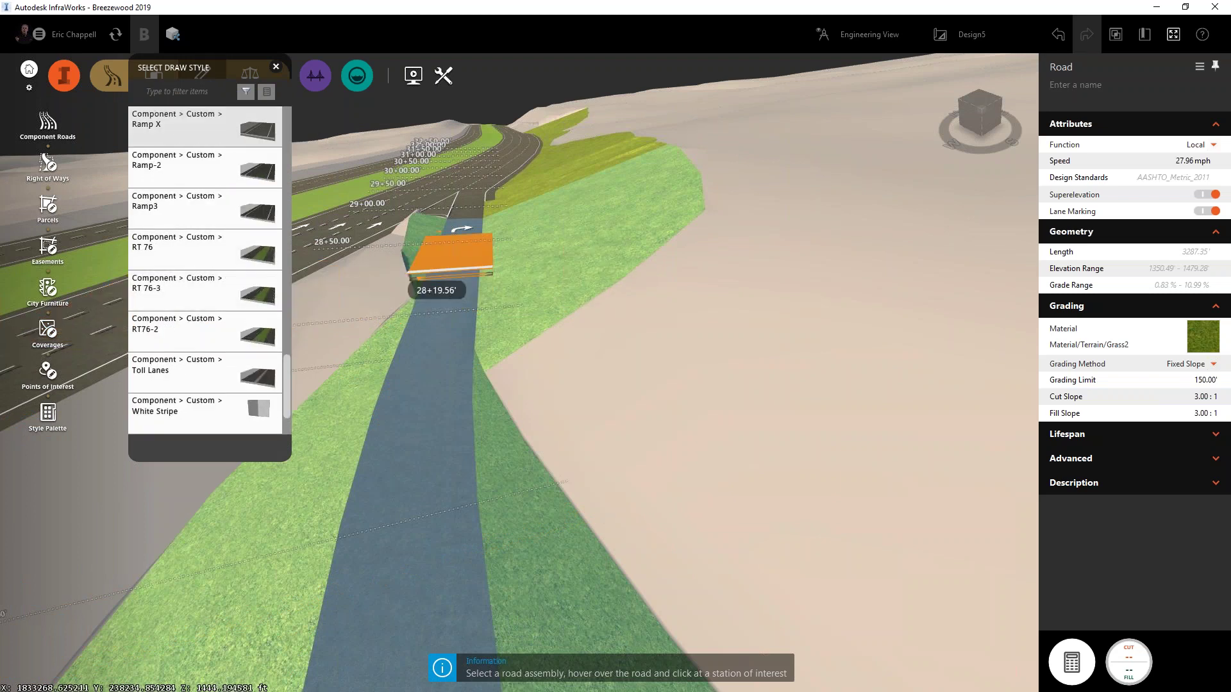
{"action": "left_click", "coordinate": [437, 475]}
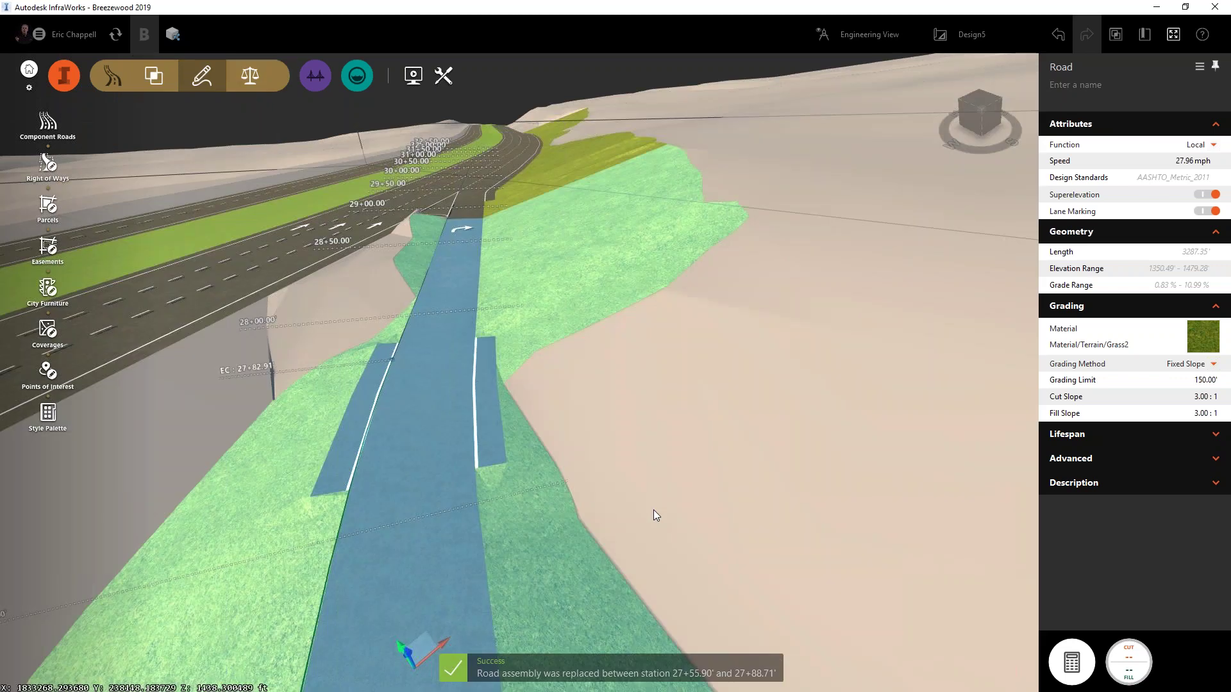
- Examine the replaced Ramp X section from above, checking the extents of its outer shoulder
{"action": "left_click_drag", "start_coordinate": [605, 528], "coordinate": [636, 603]}
{"action": "scroll", "coordinate": [579, 542], "scroll_direction": "down", "scroll_amount": 1}
{"action": "left_click_drag", "start_coordinate": [579, 541], "coordinate": [697, 615]}
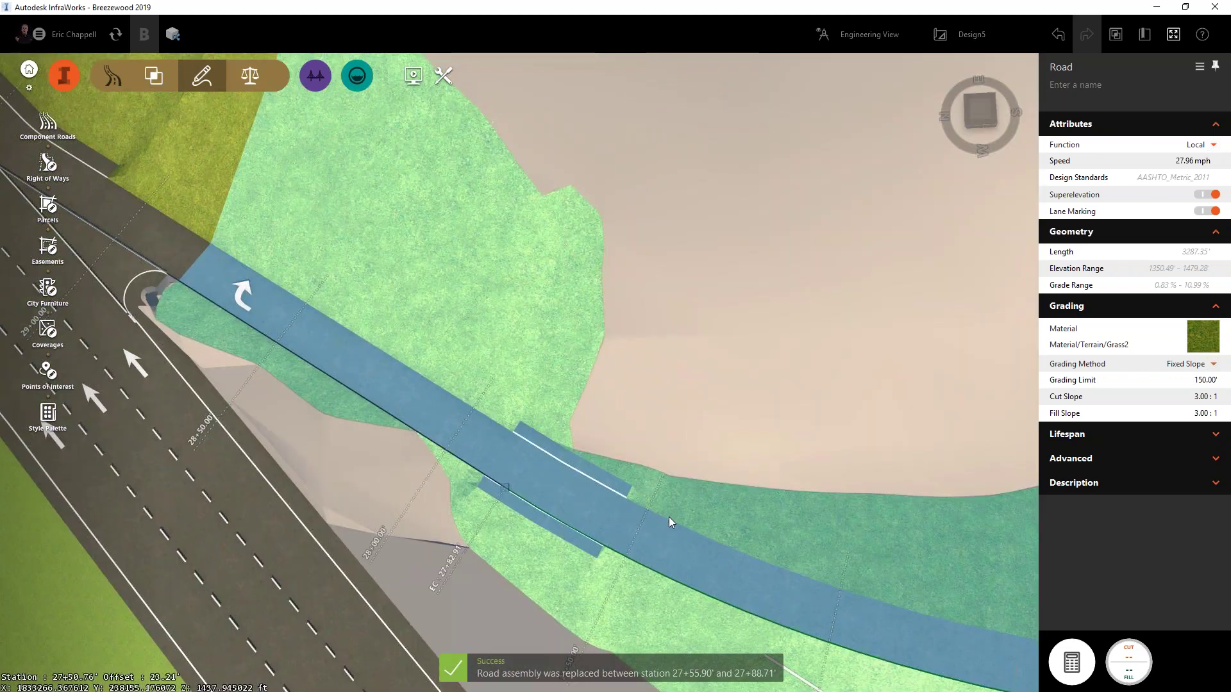
{"action": "key", "text": "Escape"}
{"action": "left_click", "coordinate": [563, 456]}
{"action": "left_click", "coordinate": [563, 456]}
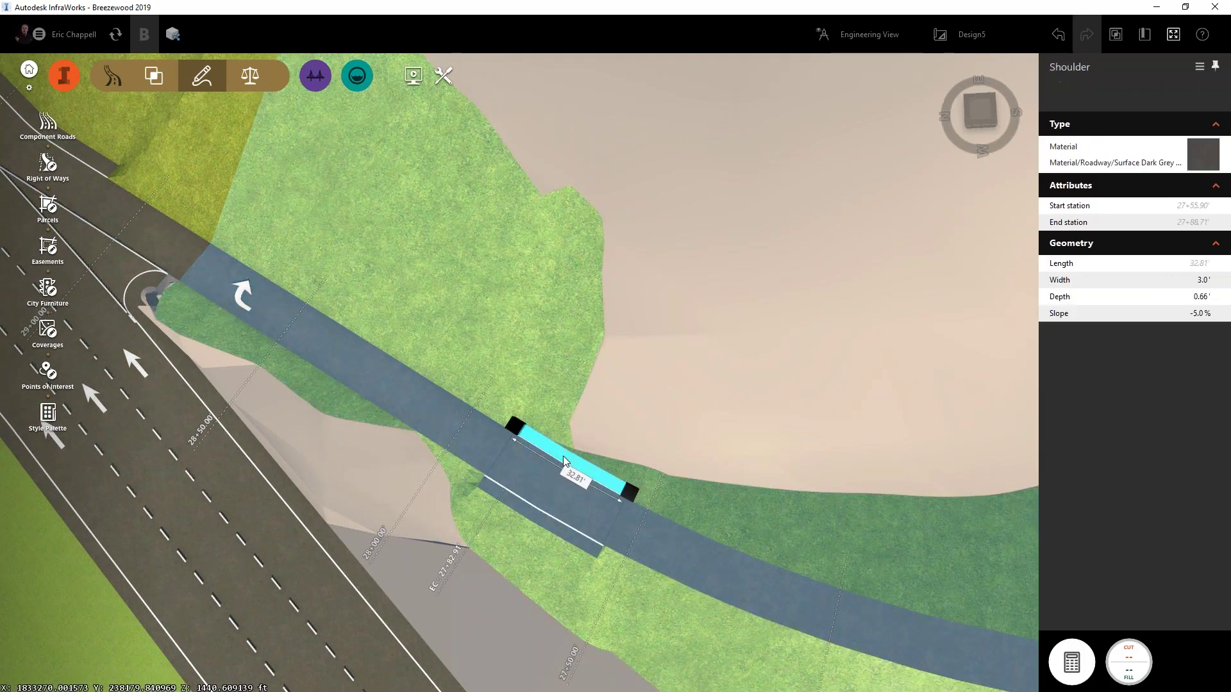
{"action": "scroll", "coordinate": [537, 475], "scroll_direction": "up", "scroll_amount": 2}
{"action": "left_click", "coordinate": [530, 472]}
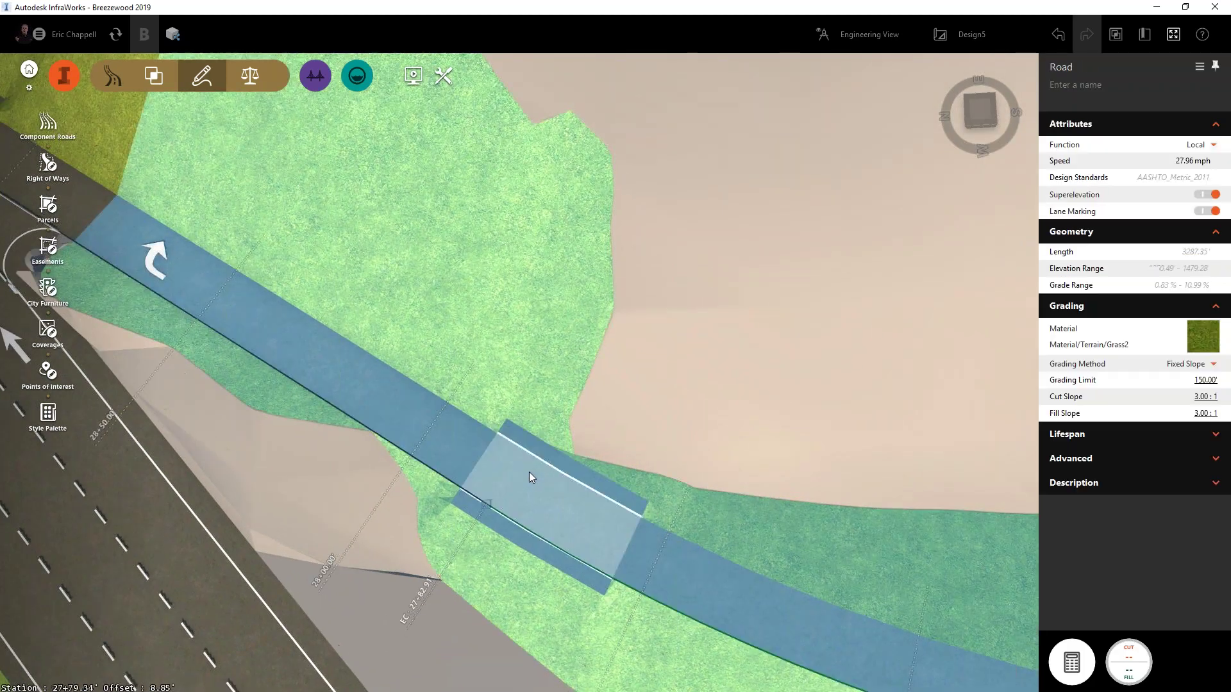
- Extend the white stripe on the ramp edge facing away from the highway to the road's end at station 32+87.35
{"action": "left_click", "coordinate": [528, 452]}
{"action": "scroll", "coordinate": [528, 451], "scroll_direction": "down", "scroll_amount": 2}
{"action": "scroll", "coordinate": [496, 541], "scroll_direction": "down", "scroll_amount": 3}
{"action": "left_click_drag", "start_coordinate": [519, 448], "coordinate": [2, 128]}
{"action": "scroll", "coordinate": [656, 395], "scroll_direction": "down", "scroll_amount": 2}
{"action": "middle_click_drag", "start_coordinate": [741, 332], "coordinate": [780, 373]}
{"action": "left_click", "coordinate": [763, 270]}
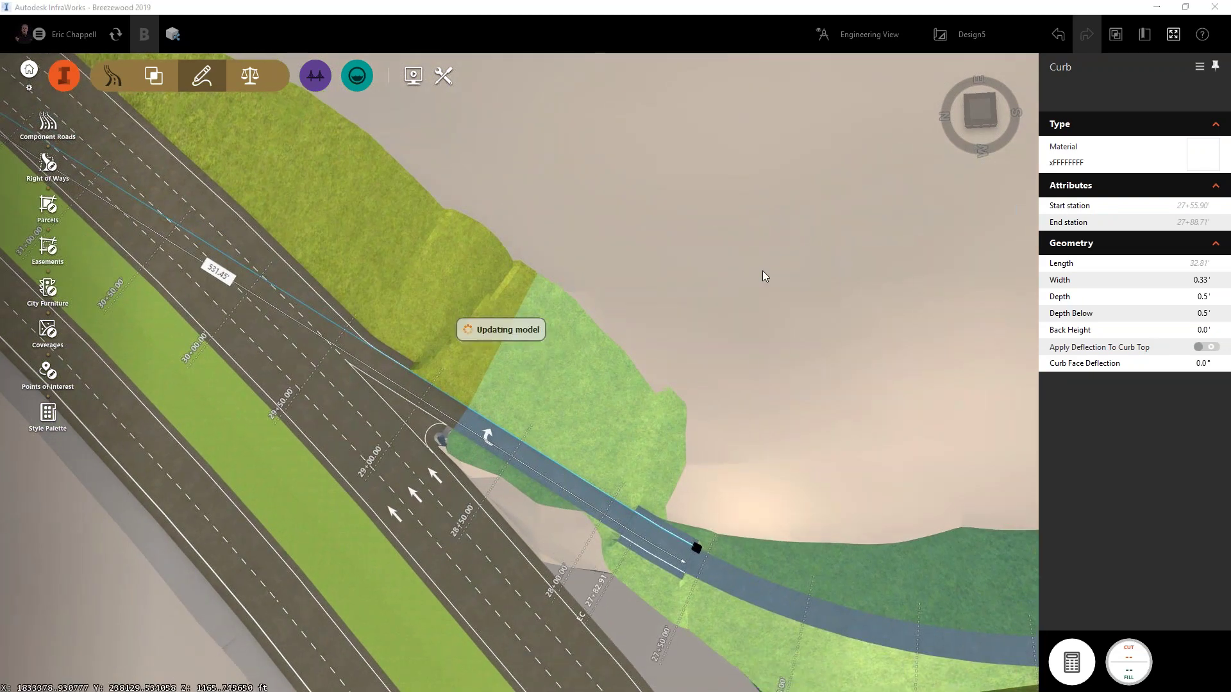
- Extend the dark grey shoulder on the ramp edge facing away from the highway to about station 30+90.62
{"action": "left_click", "coordinate": [436, 384]}
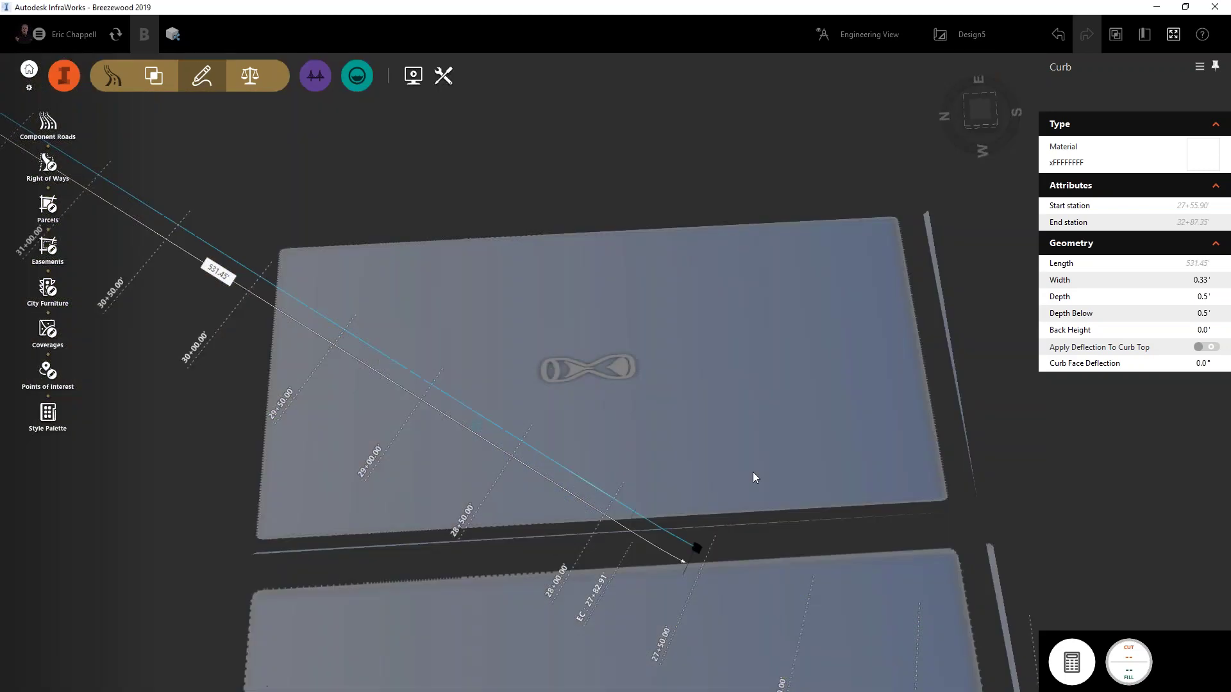
{"action": "left_click", "coordinate": [691, 456]}
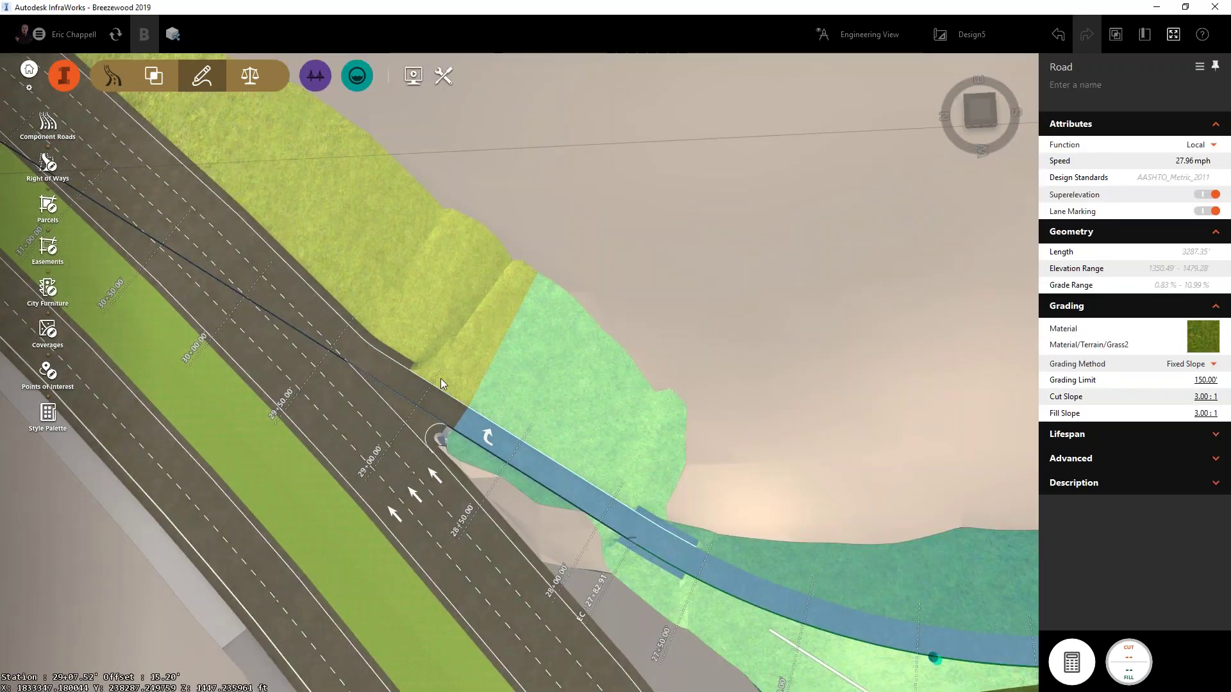
{"action": "left_click", "coordinate": [658, 517]}
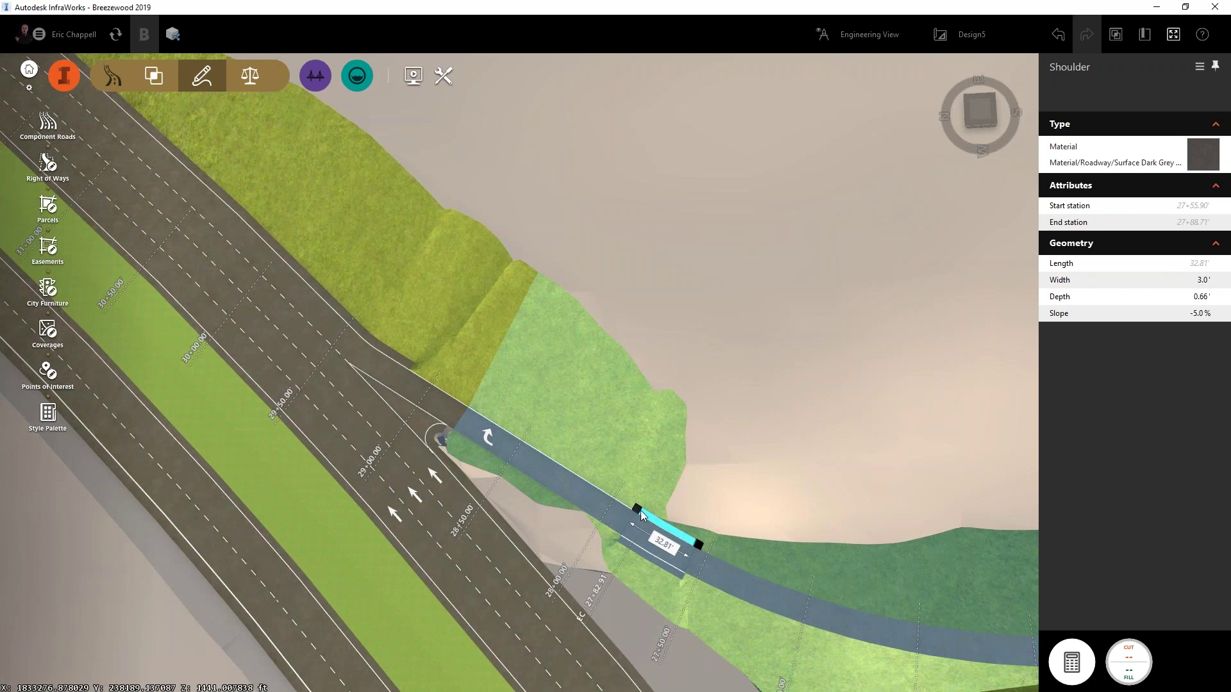
{"action": "left_click_drag", "start_coordinate": [431, 418], "coordinate": [110, 179]}
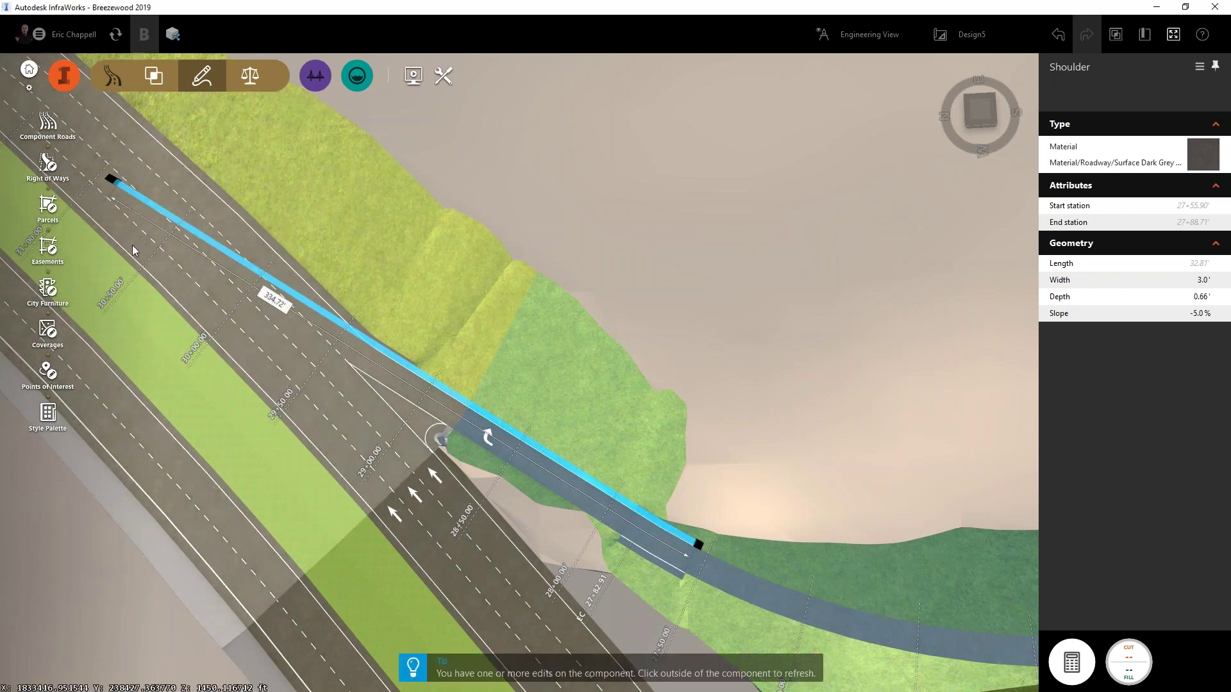
{"action": "left_click", "coordinate": [769, 186]}
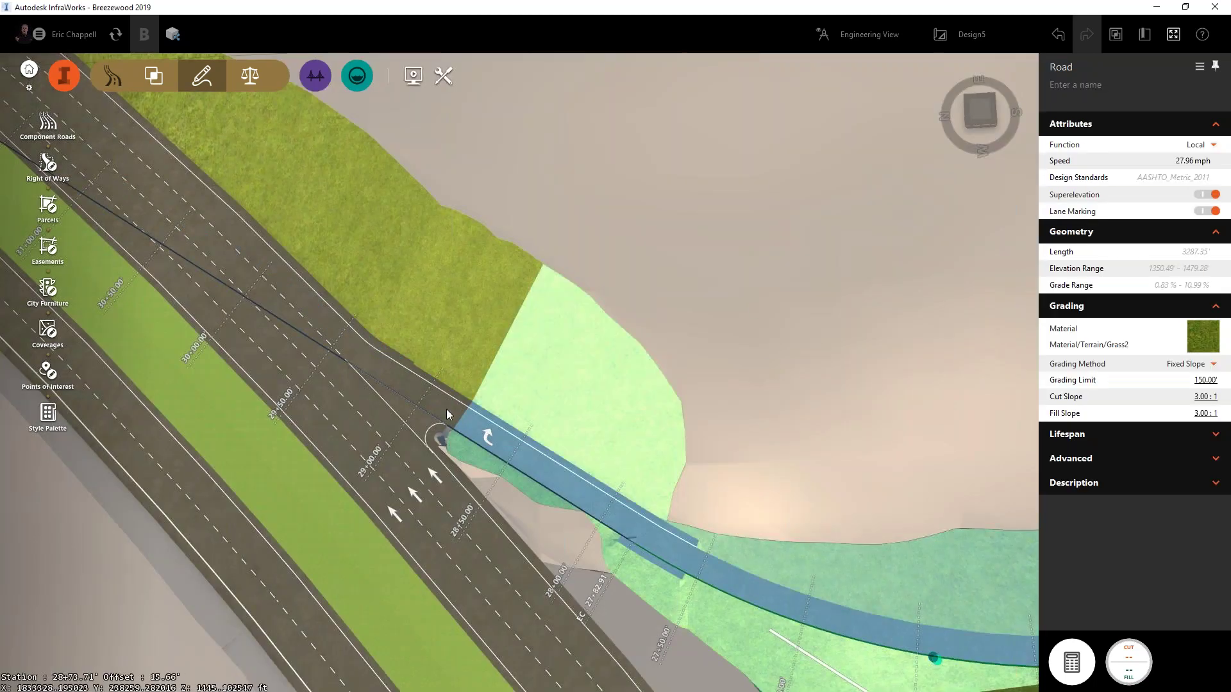
{"action": "scroll", "coordinate": [440, 406], "scroll_direction": "up", "scroll_amount": 3}
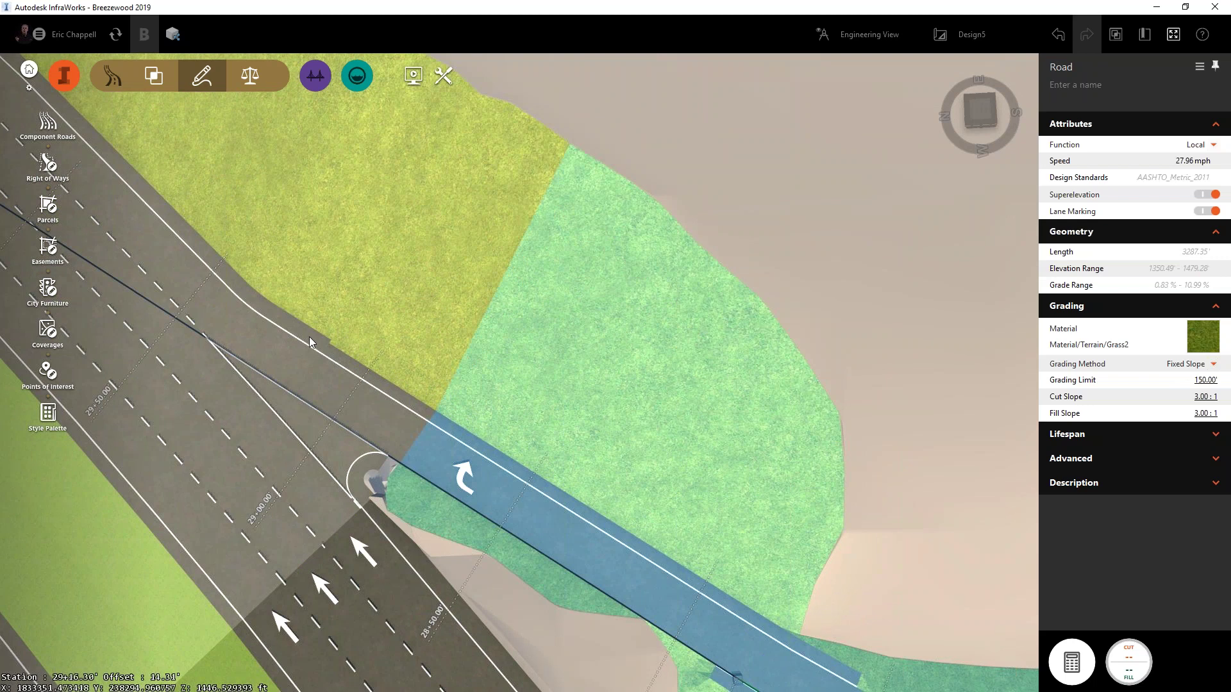
{"action": "scroll", "coordinate": [386, 379], "scroll_direction": "down", "scroll_amount": 2}
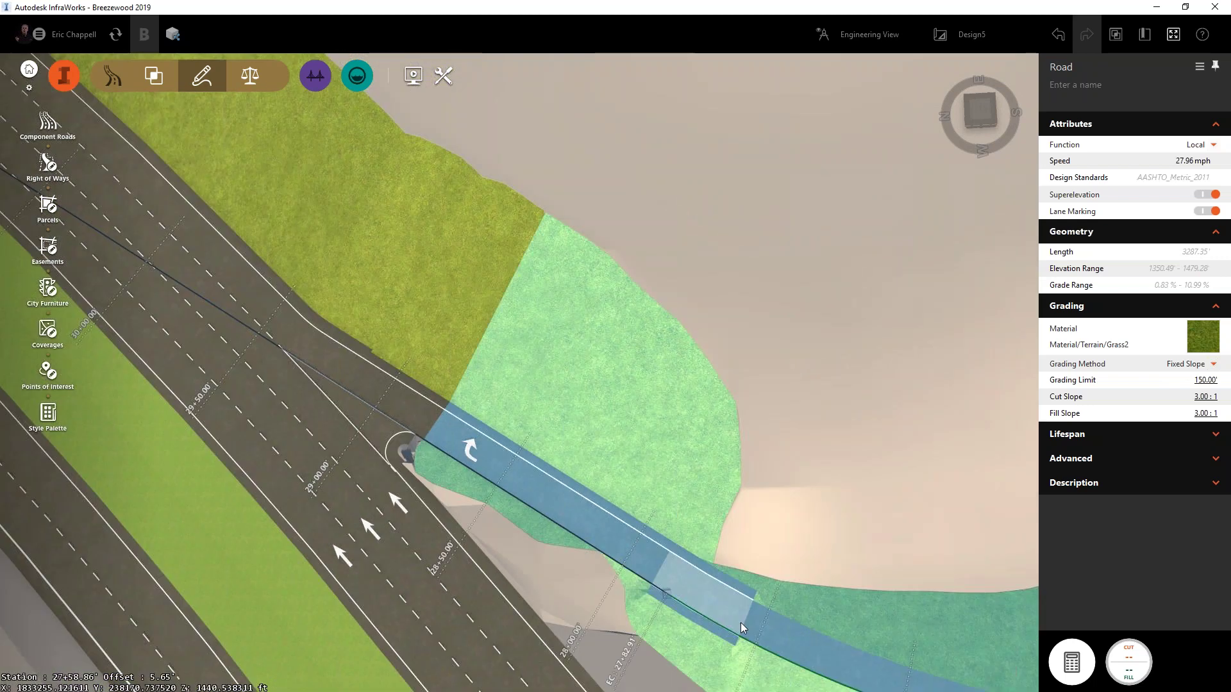
- Extend the white stripe on the ramp edge facing the main highway to about station 30+63.60
{"action": "scroll", "coordinate": [712, 643], "scroll_direction": "up", "scroll_amount": 1}
{"action": "scroll", "coordinate": [651, 637], "scroll_direction": "up", "scroll_amount": 1}
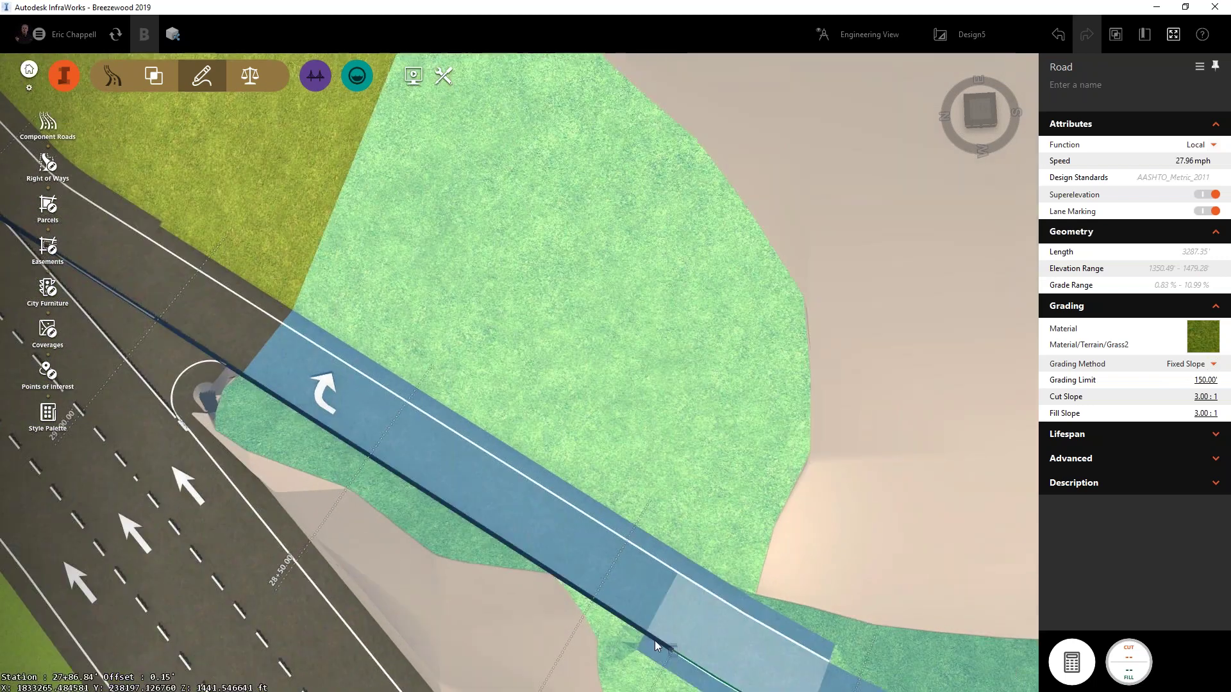
{"action": "left_click", "coordinate": [655, 641]}
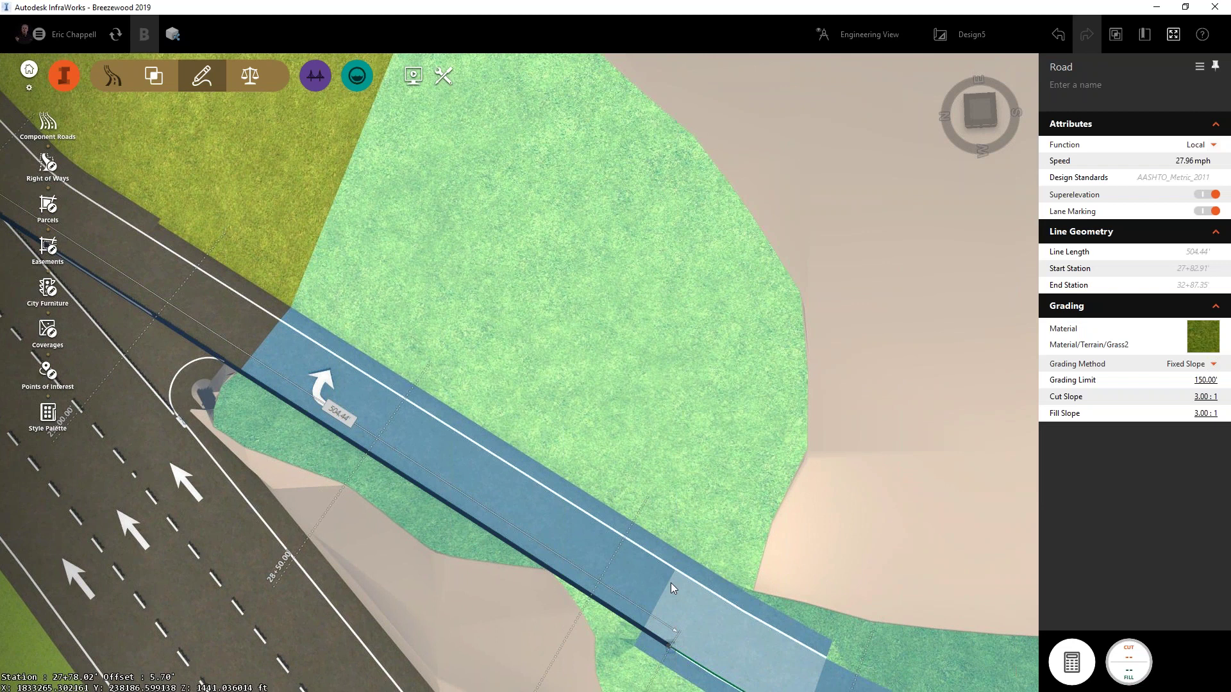
{"action": "scroll", "coordinate": [670, 583], "scroll_direction": "up", "scroll_amount": 4}
{"action": "key", "text": "Escape"}
{"action": "left_click", "coordinate": [644, 589]}
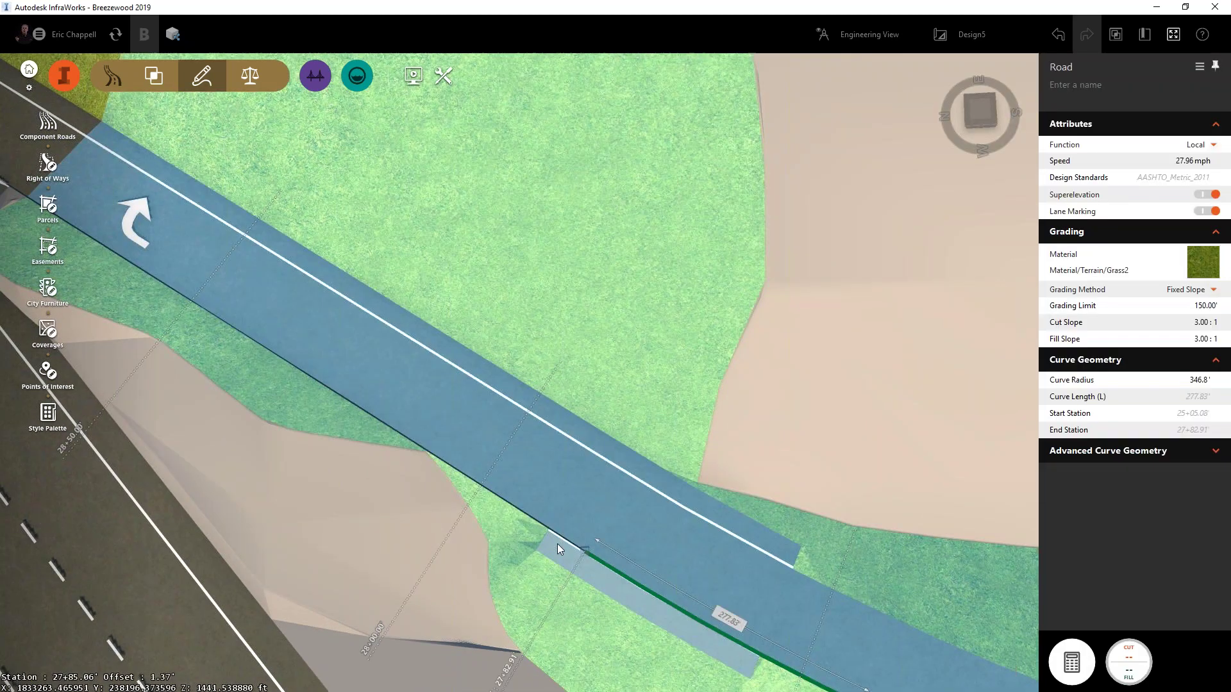
{"action": "left_click", "coordinate": [559, 537]}
{"action": "scroll", "coordinate": [556, 544], "scroll_direction": "up", "scroll_amount": 2}
{"action": "scroll", "coordinate": [593, 589], "scroll_direction": "up", "scroll_amount": 2}
{"action": "middle_click_drag", "start_coordinate": [593, 589], "coordinate": [601, 449], "text": "shift"}
{"action": "left_click", "coordinate": [563, 494]}
{"action": "left_click", "coordinate": [562, 492]}
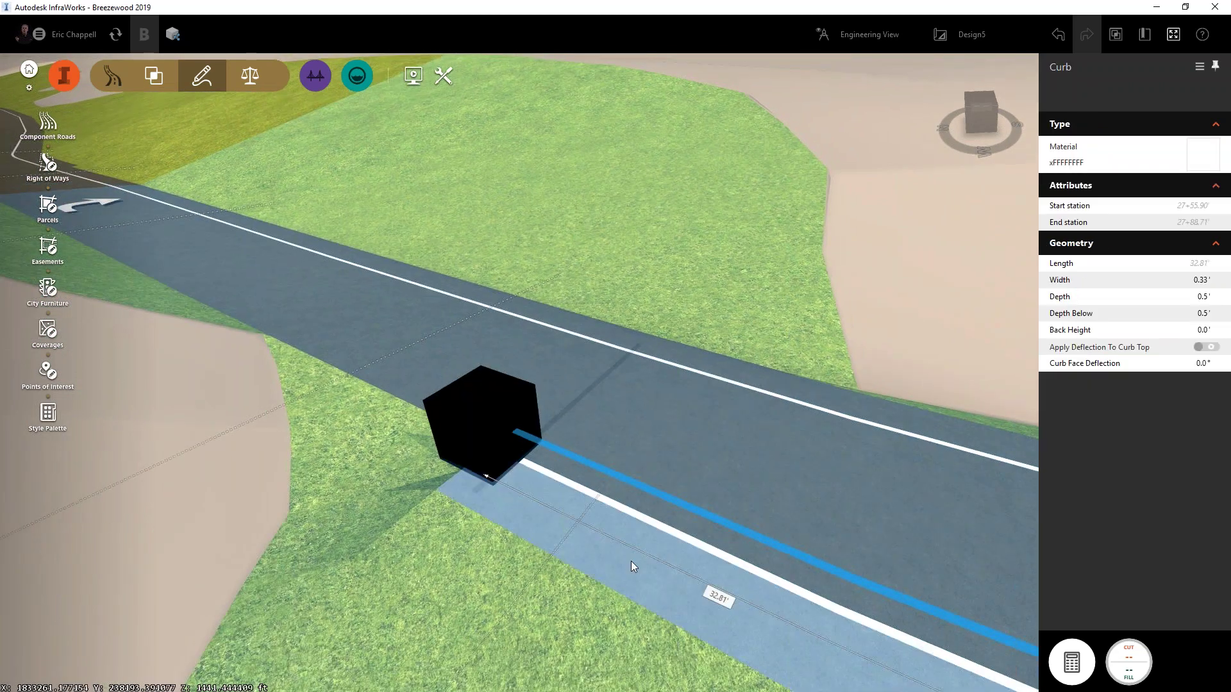
{"action": "scroll", "coordinate": [631, 562], "scroll_direction": "down", "scroll_amount": 4}
{"action": "left_click_drag", "start_coordinate": [627, 529], "coordinate": [702, 679]}
{"action": "scroll", "coordinate": [541, 585], "scroll_direction": "down", "scroll_amount": 2}
{"action": "left_click_drag", "start_coordinate": [442, 589], "coordinate": [367, 587]}
{"action": "scroll", "coordinate": [513, 564], "scroll_direction": "down", "scroll_amount": 2}
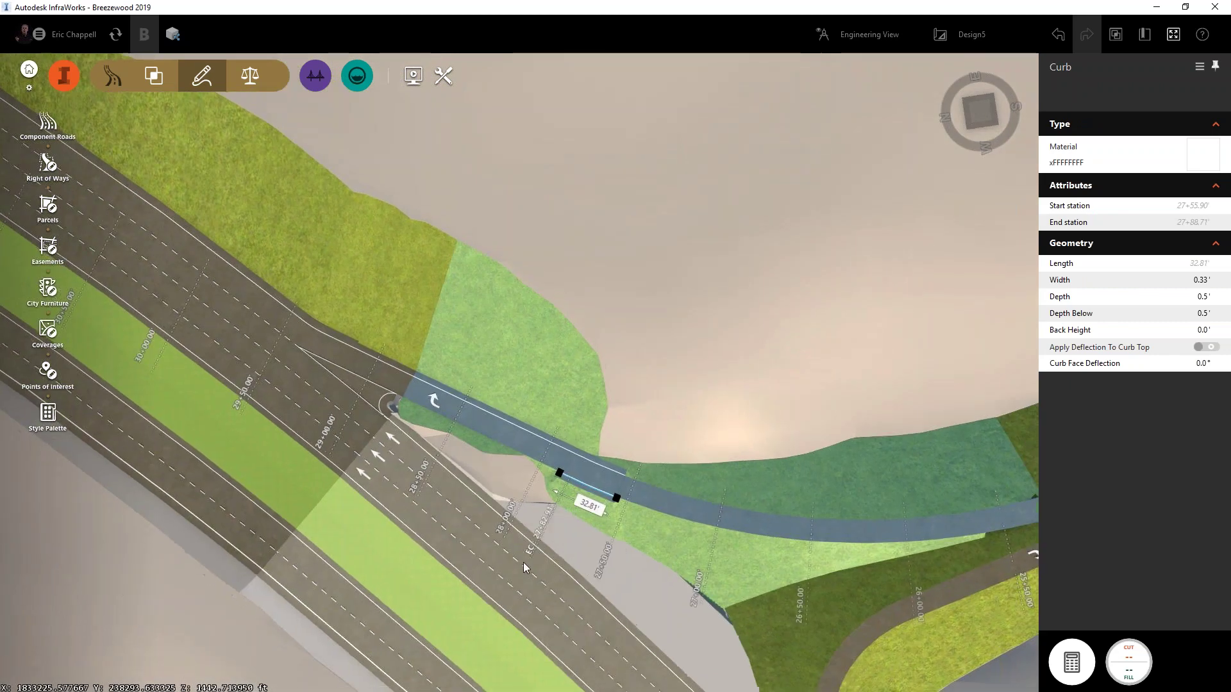
{"action": "left_click_drag", "start_coordinate": [560, 473], "coordinate": [27, 345]}
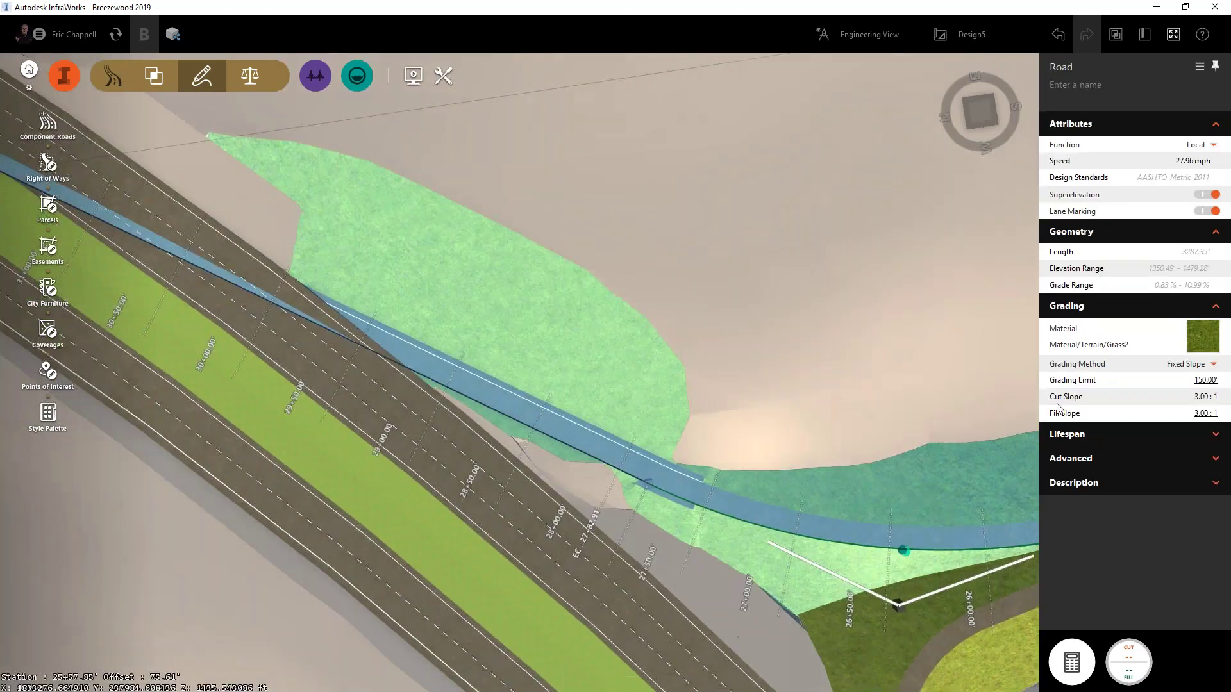
{"action": "left_click", "coordinate": [791, 377]}
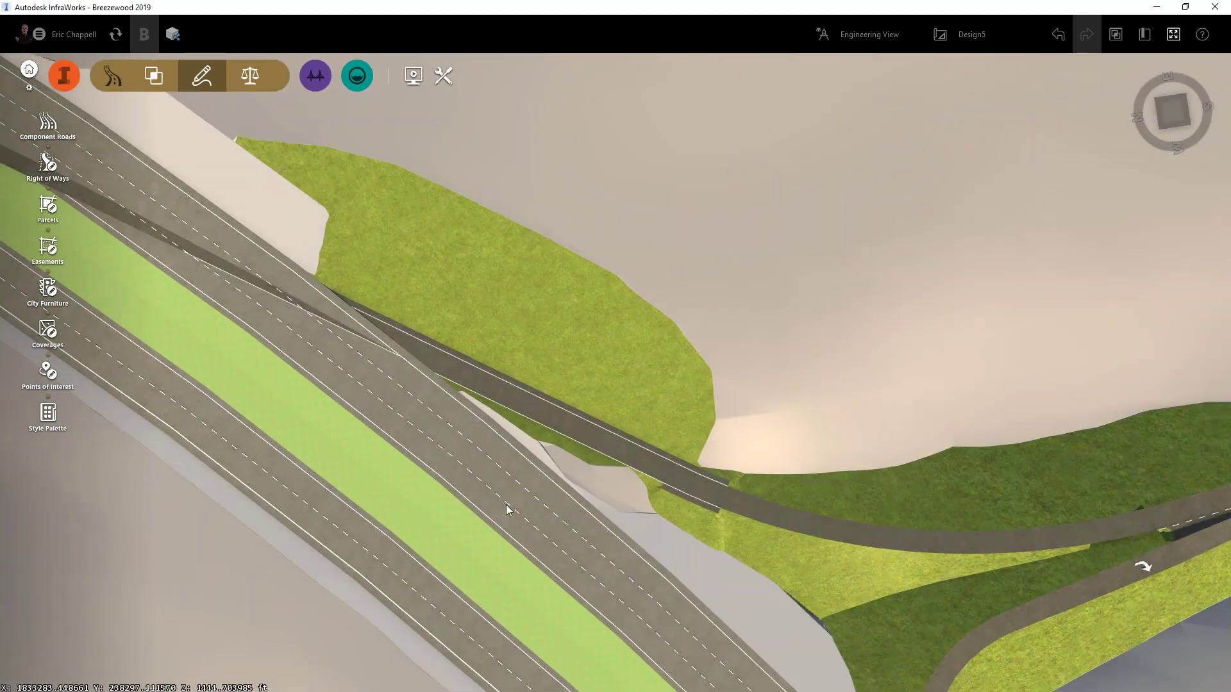
- Pull the far end of the highway-side white stripe to about station 29+12.54, near the point where the ramp leaves the highway
{"action": "scroll", "coordinate": [664, 507], "scroll_direction": "up", "scroll_amount": 3}
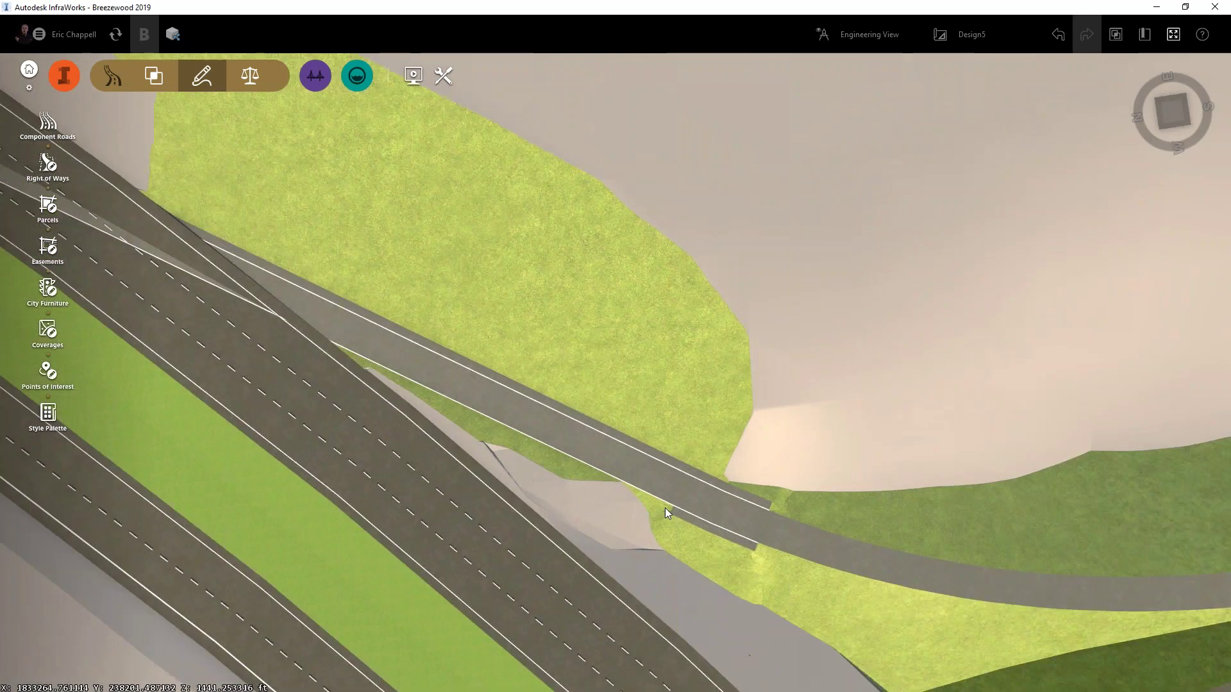
{"action": "scroll", "coordinate": [674, 541], "scroll_direction": "up", "scroll_amount": 2}
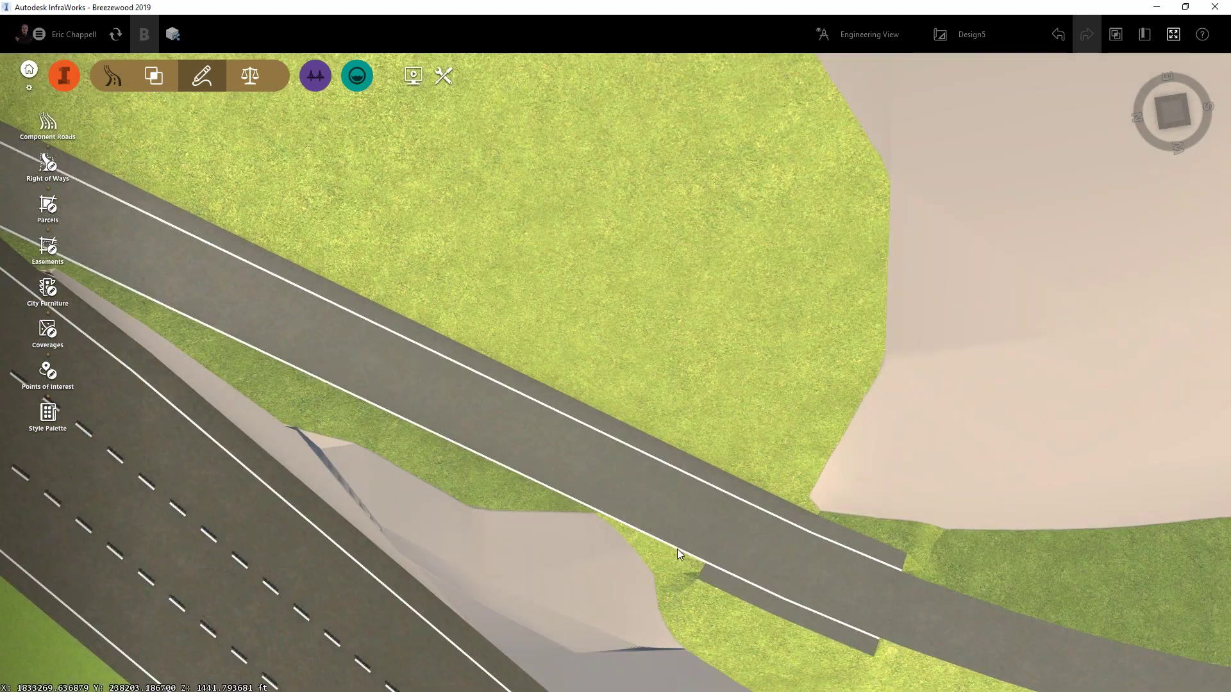
{"action": "left_click", "coordinate": [677, 548]}
{"action": "scroll", "coordinate": [658, 558], "scroll_direction": "up", "scroll_amount": 5}
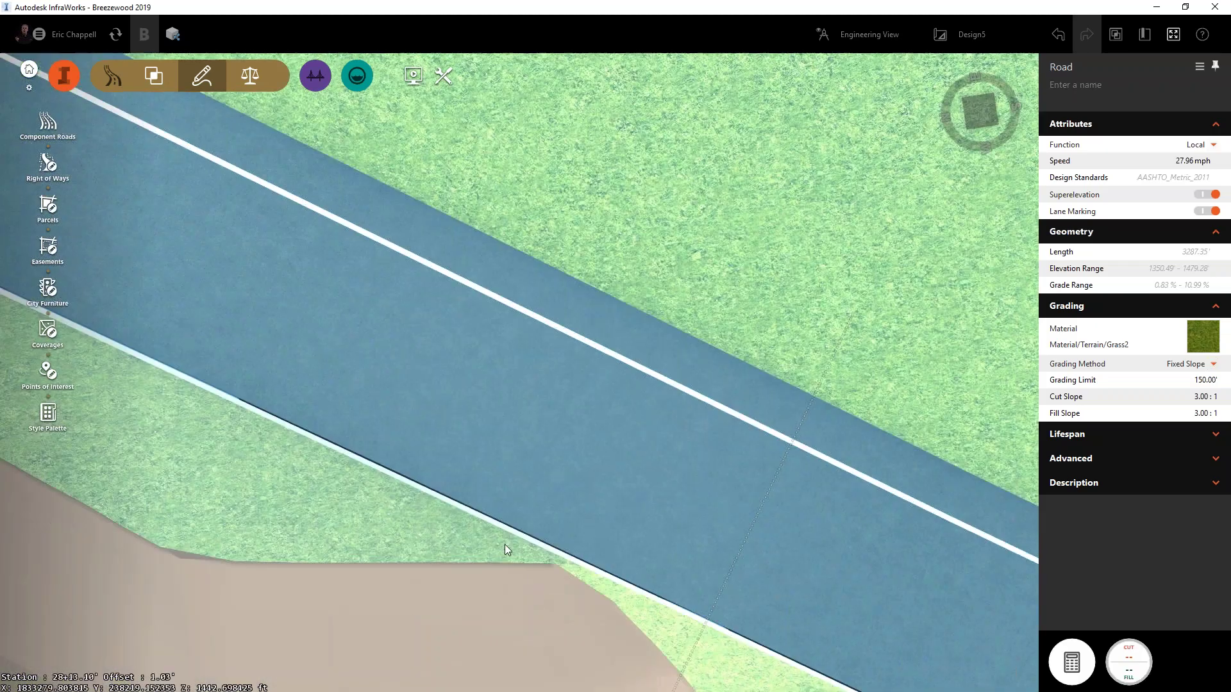
{"action": "left_click", "coordinate": [508, 534]}
{"action": "scroll", "coordinate": [543, 572], "scroll_direction": "down", "scroll_amount": 1}
{"action": "scroll", "coordinate": [534, 555], "scroll_direction": "up", "scroll_amount": 2}
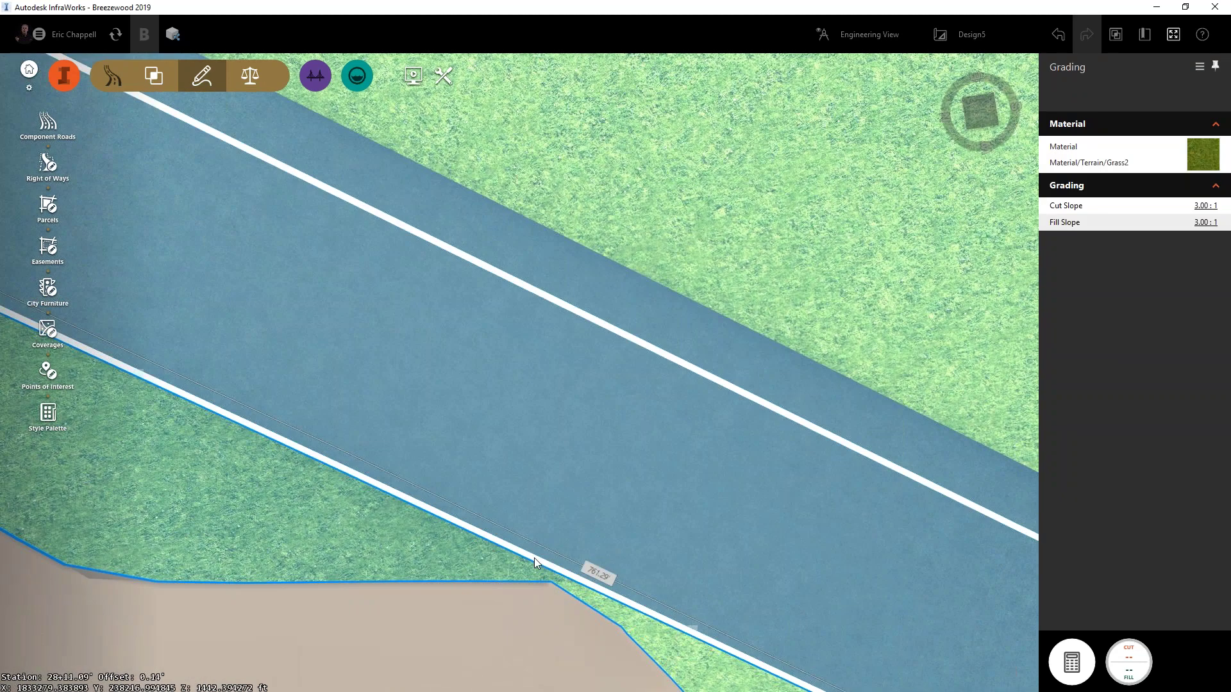
{"action": "scroll", "coordinate": [746, 666], "scroll_direction": "down", "scroll_amount": 3}
{"action": "scroll", "coordinate": [748, 668], "scroll_direction": "down", "scroll_amount": 1}
{"action": "scroll", "coordinate": [348, 440], "scroll_direction": "up", "scroll_amount": 5}
{"action": "scroll", "coordinate": [343, 457], "scroll_direction": "up", "scroll_amount": 1}
{"action": "left_click", "coordinate": [334, 498]}
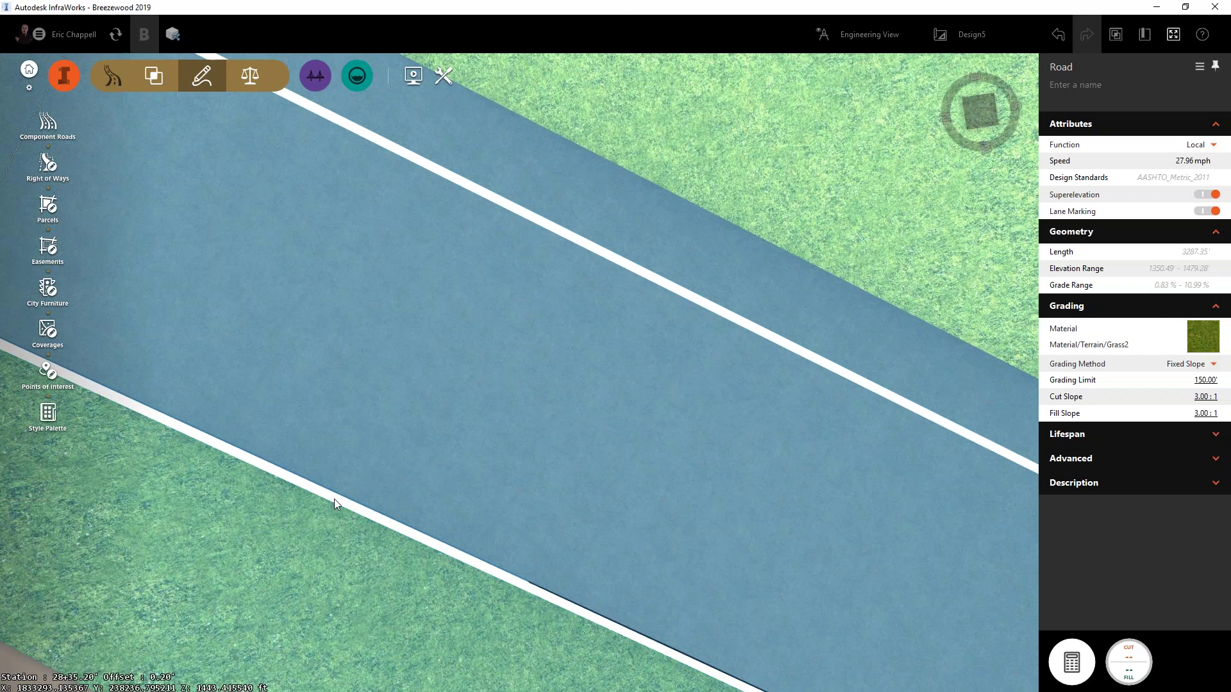
{"action": "scroll", "coordinate": [651, 609], "scroll_direction": "down", "scroll_amount": 5}
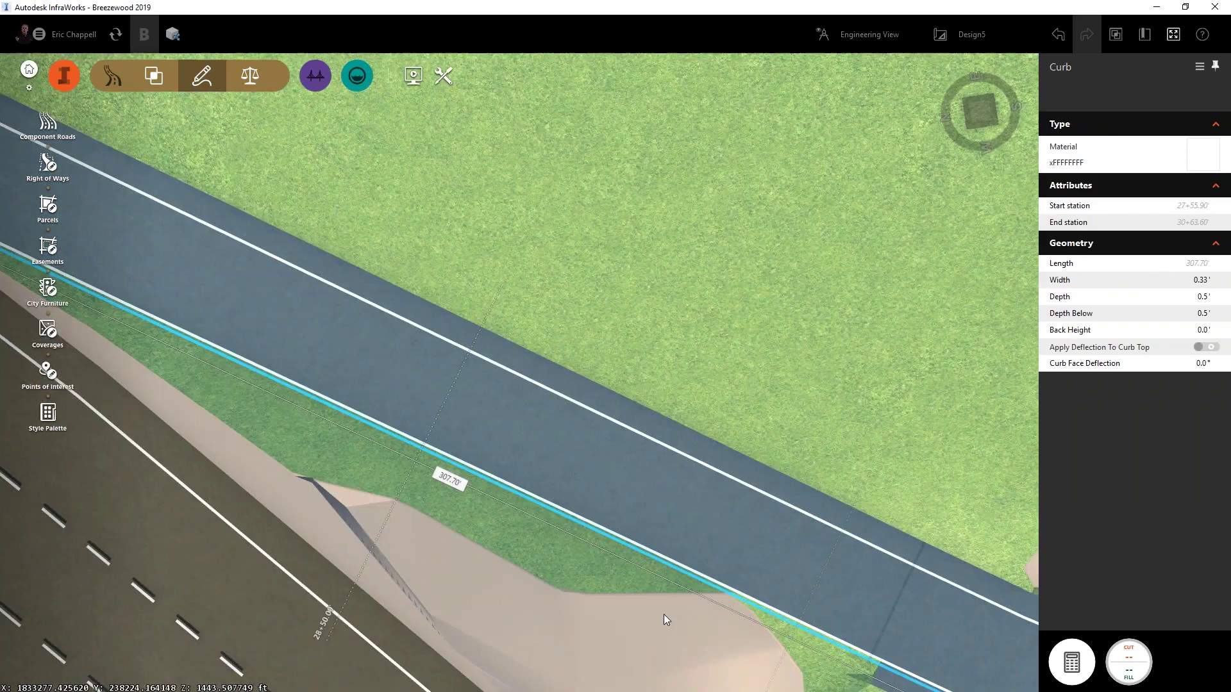
{"action": "left_click_drag", "start_coordinate": [652, 616], "coordinate": [583, 541]}
{"action": "scroll", "coordinate": [583, 540], "scroll_direction": "down", "scroll_amount": 2}
{"action": "scroll", "coordinate": [583, 540], "scroll_direction": "down", "scroll_amount": 2}
{"action": "left_click_drag", "start_coordinate": [492, 504], "coordinate": [833, 609]}
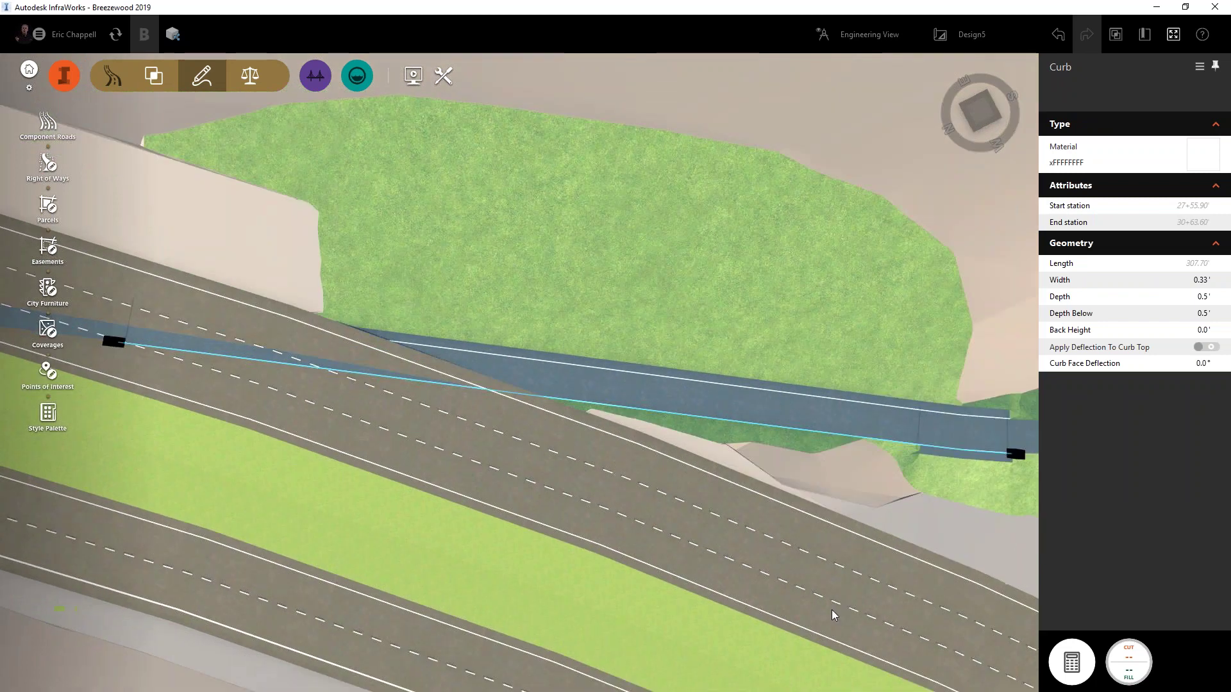
{"action": "left_click_drag", "start_coordinate": [130, 349], "coordinate": [583, 403]}
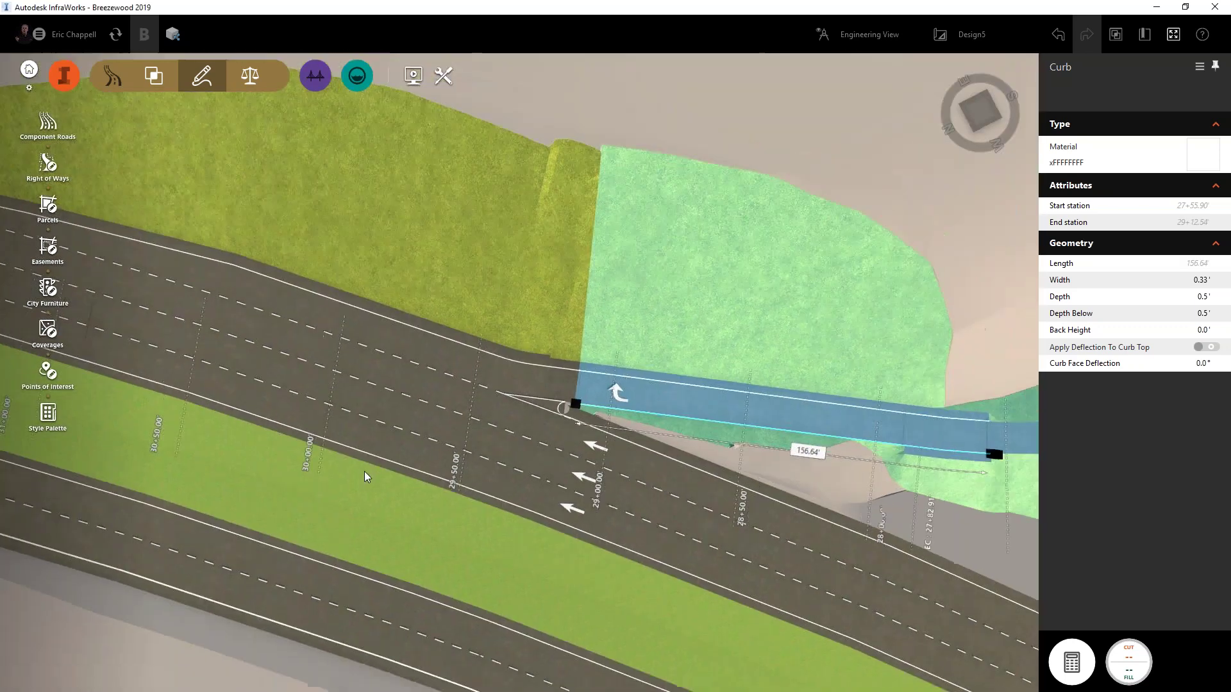
{"action": "left_click", "coordinate": [620, 465]}
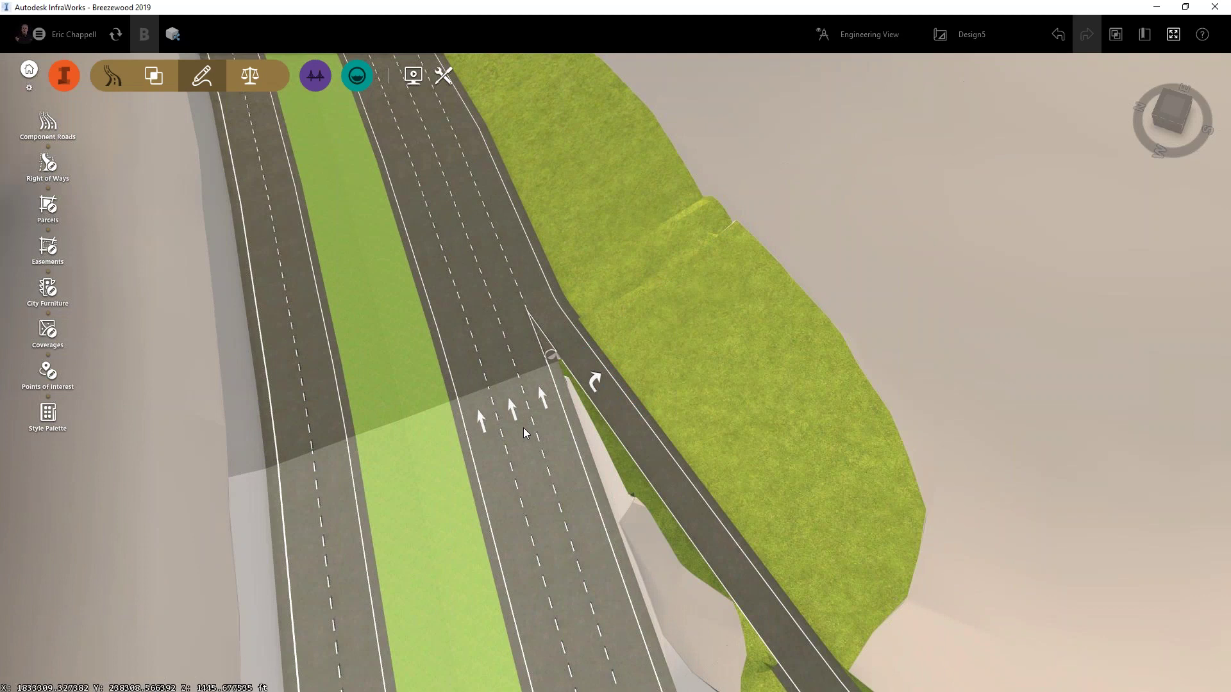
- Examine the ramp curve beyond the Ramp X section, including where the outer shoulder starts and how the rest of the road runs
{"action": "scroll", "coordinate": [550, 438], "scroll_direction": "down", "scroll_amount": 5}
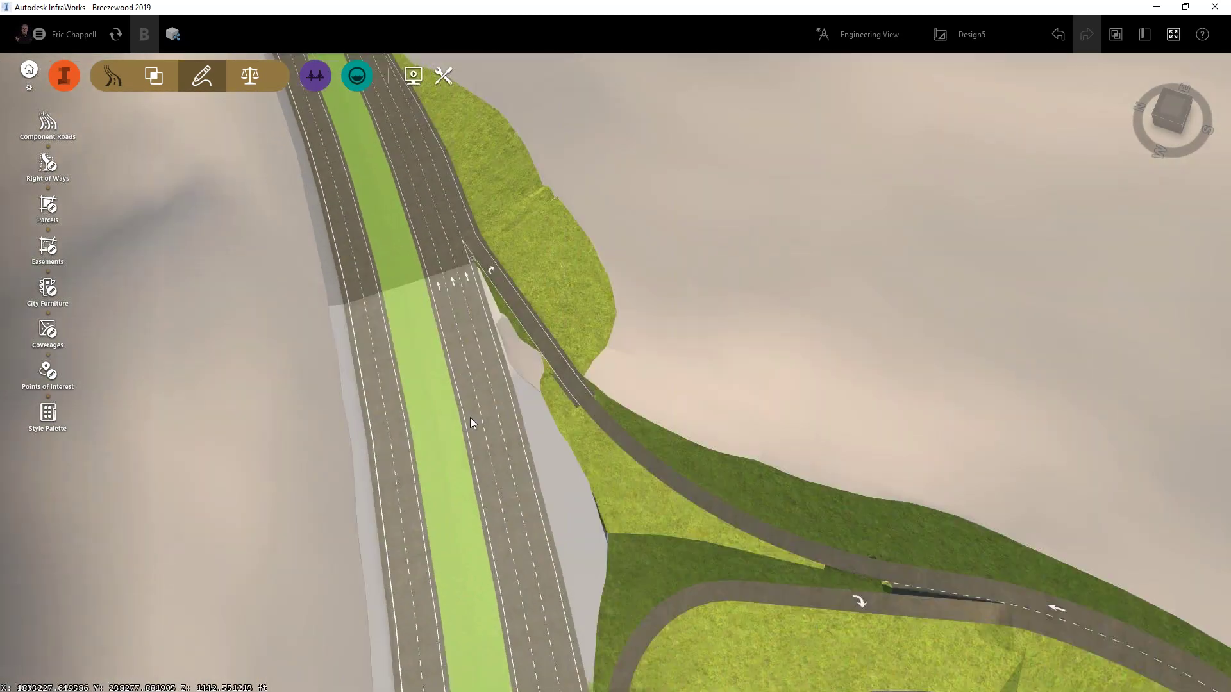
{"action": "middle_click_drag", "start_coordinate": [470, 417], "coordinate": [406, 384]}
{"action": "scroll", "coordinate": [461, 374], "scroll_direction": "up", "scroll_amount": 3}
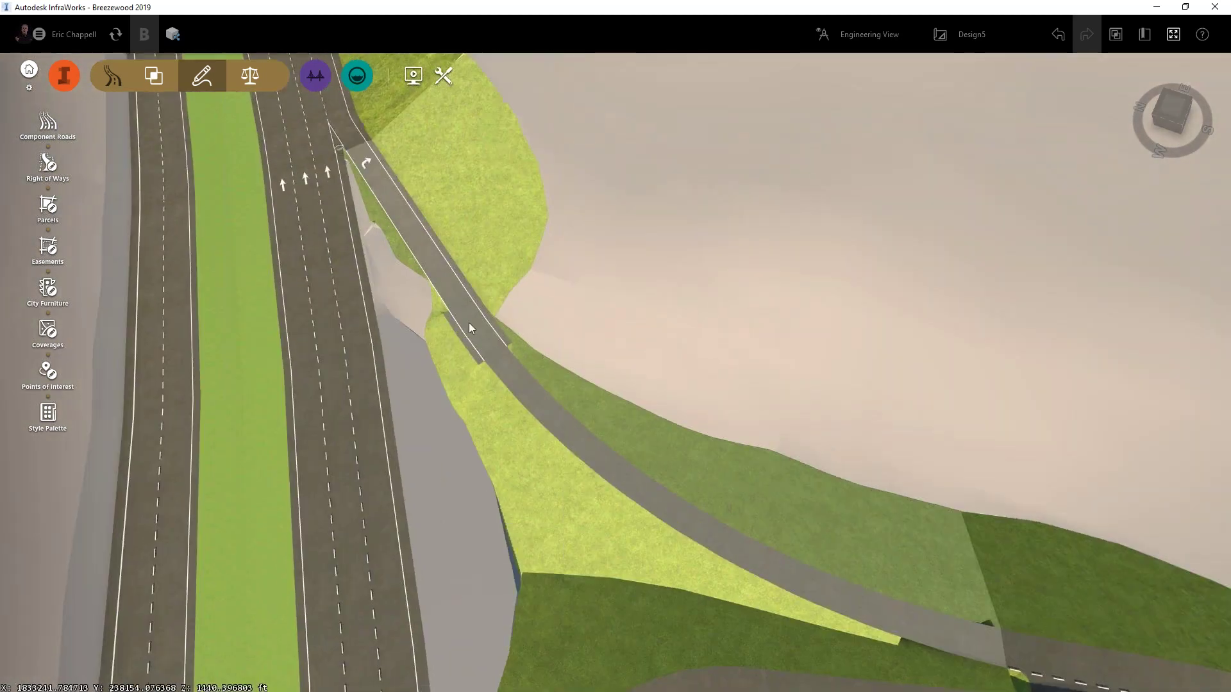
{"action": "left_click", "coordinate": [501, 333]}
{"action": "left_click", "coordinate": [501, 332]}
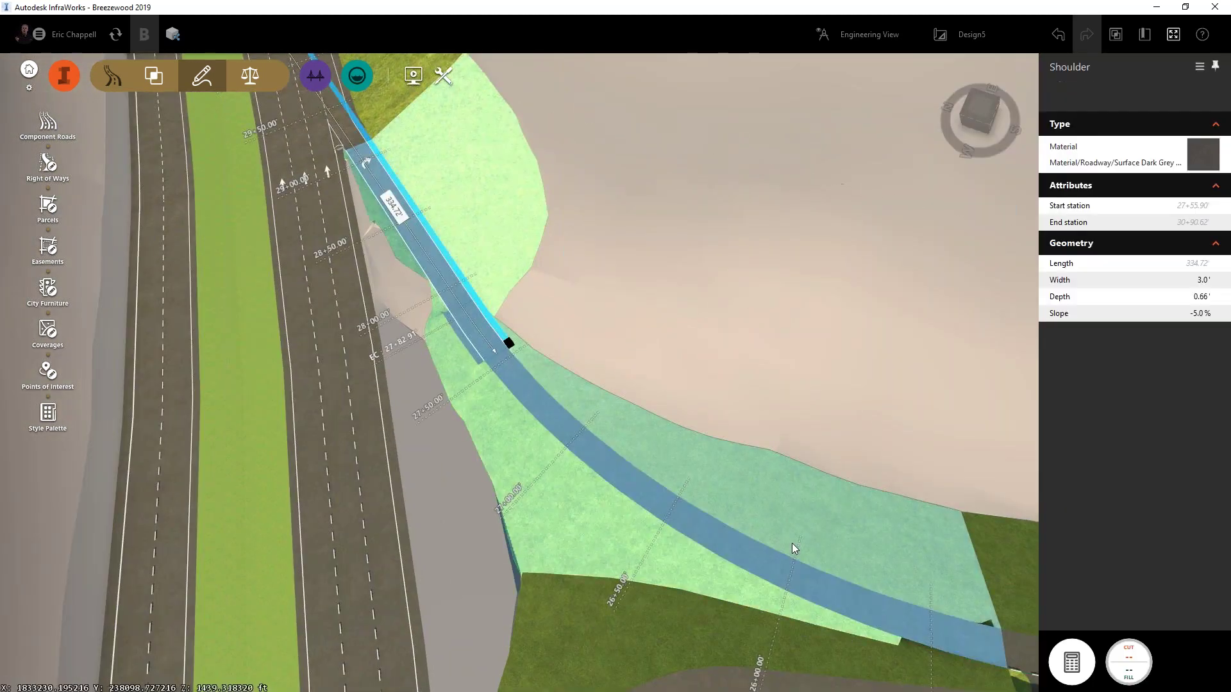
{"action": "middle_click_drag", "start_coordinate": [590, 448], "coordinate": [291, 353]}
{"action": "scroll", "coordinate": [291, 353], "scroll_direction": "down", "scroll_amount": 4}
{"action": "scroll", "coordinate": [440, 498], "scroll_direction": "down", "scroll_amount": 1}
{"action": "scroll", "coordinate": [440, 499], "scroll_direction": "down", "scroll_amount": 2}
{"action": "scroll", "coordinate": [249, 348], "scroll_direction": "down", "scroll_amount": 2}
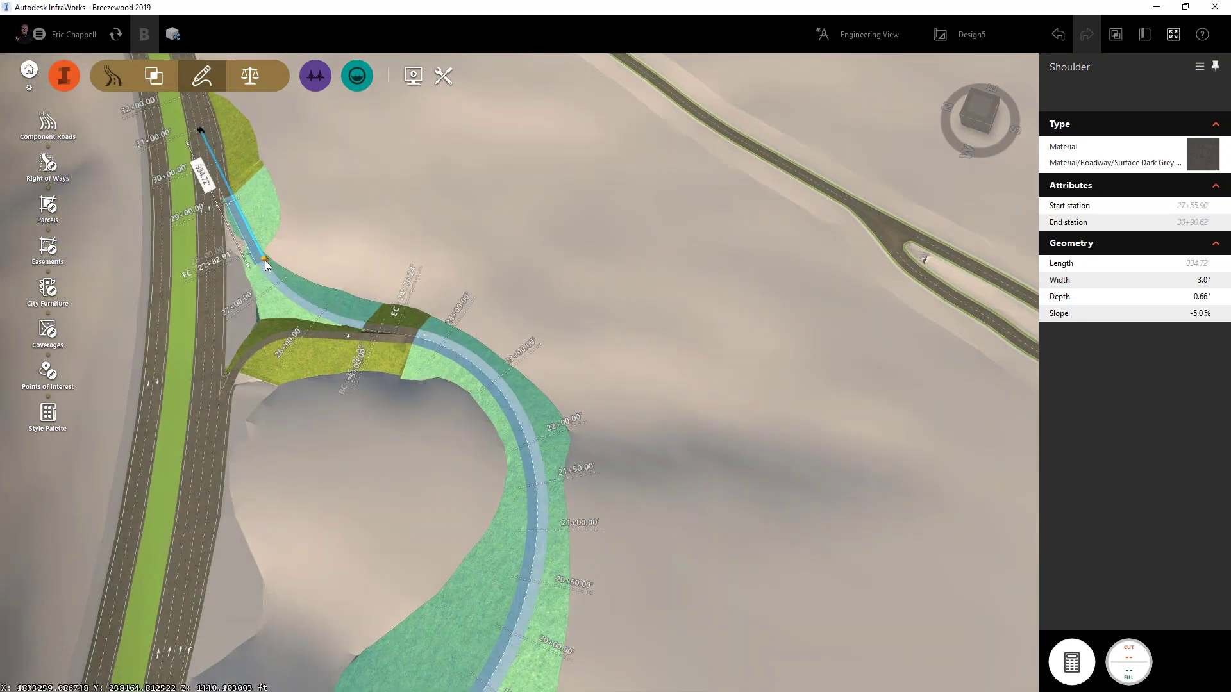
{"action": "scroll", "coordinate": [230, 253], "scroll_direction": "up", "scroll_amount": 5}
{"action": "left_click", "coordinate": [561, 359]}
{"action": "scroll", "coordinate": [298, 294], "scroll_direction": "up", "scroll_amount": 5}
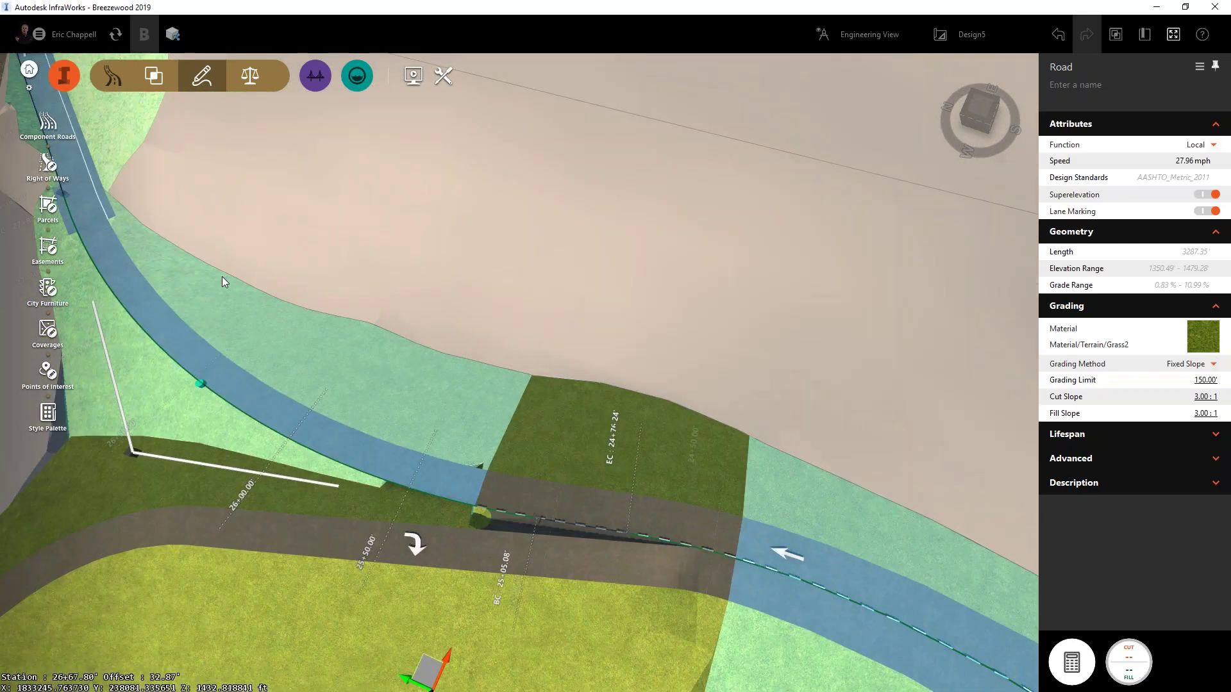
- Extend the white stripe on the ramp edge facing away from the highway back to the road's start at station 0+00
{"action": "middle_click_drag", "start_coordinate": [349, 344], "coordinate": [670, 420]}
{"action": "scroll", "coordinate": [641, 413], "scroll_direction": "up", "scroll_amount": 3}
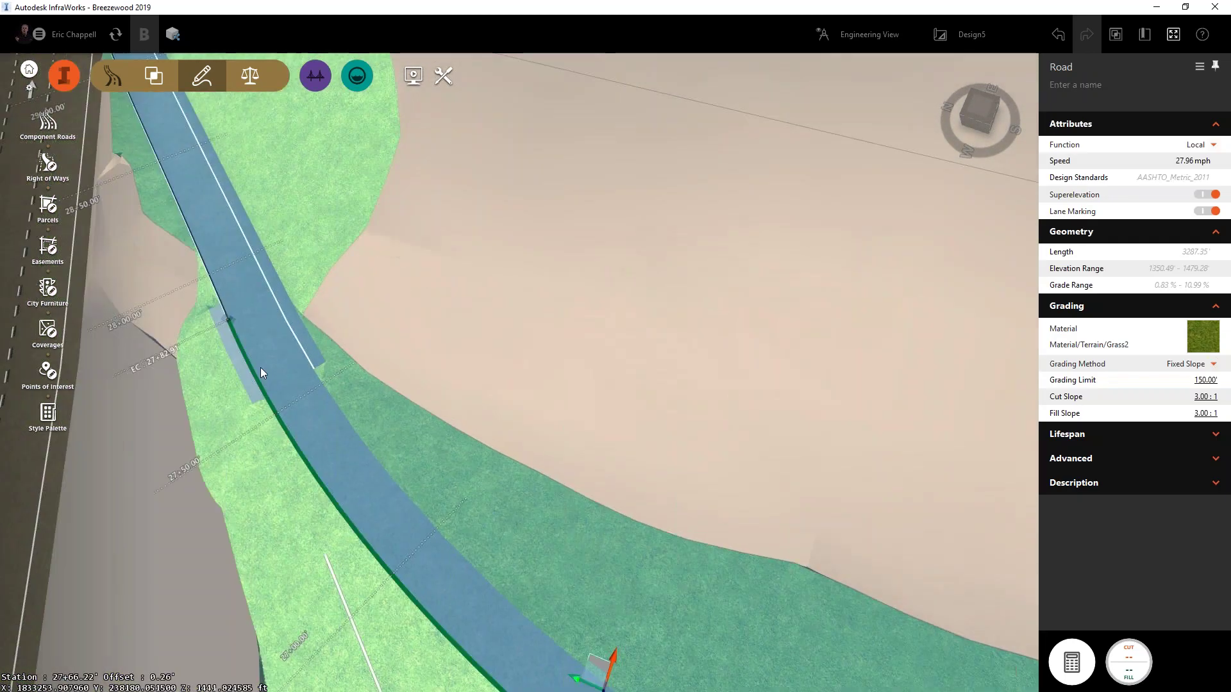
{"action": "left_click", "coordinate": [263, 363]}
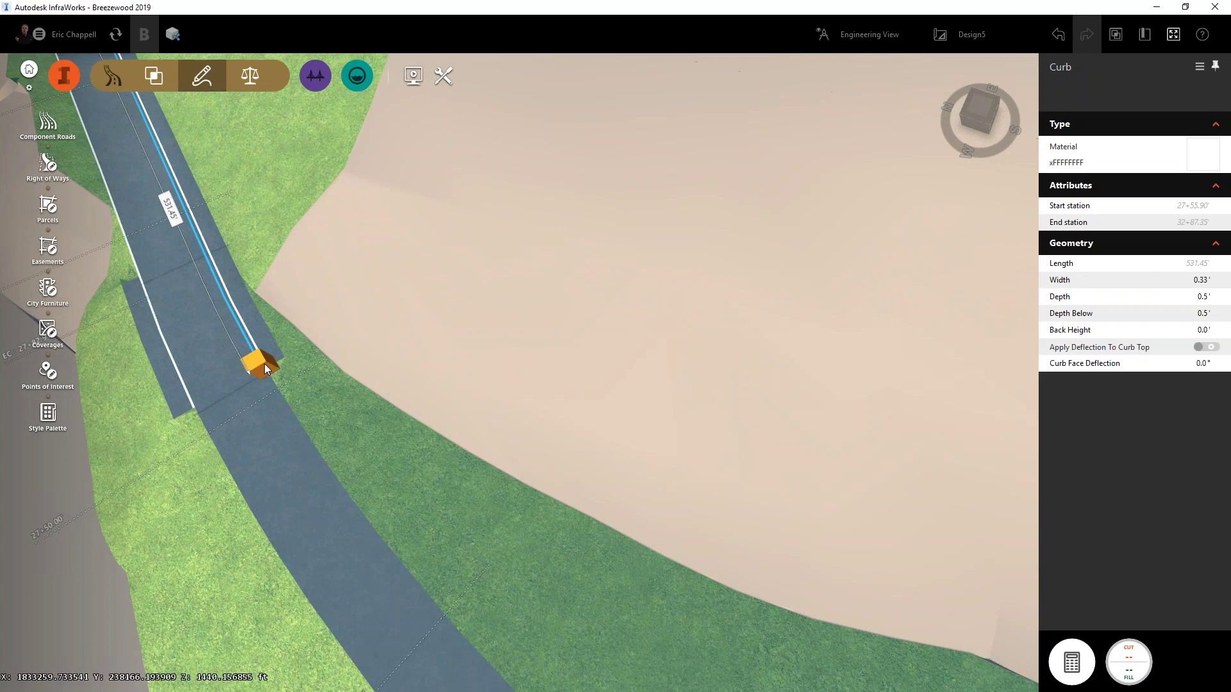
{"action": "left_click_drag", "start_coordinate": [260, 364], "coordinate": [546, 683]}
{"action": "scroll", "coordinate": [506, 510], "scroll_direction": "down", "scroll_amount": 3}
{"action": "right_click", "coordinate": [547, 580]}
{"action": "left_click", "coordinate": [587, 600]}
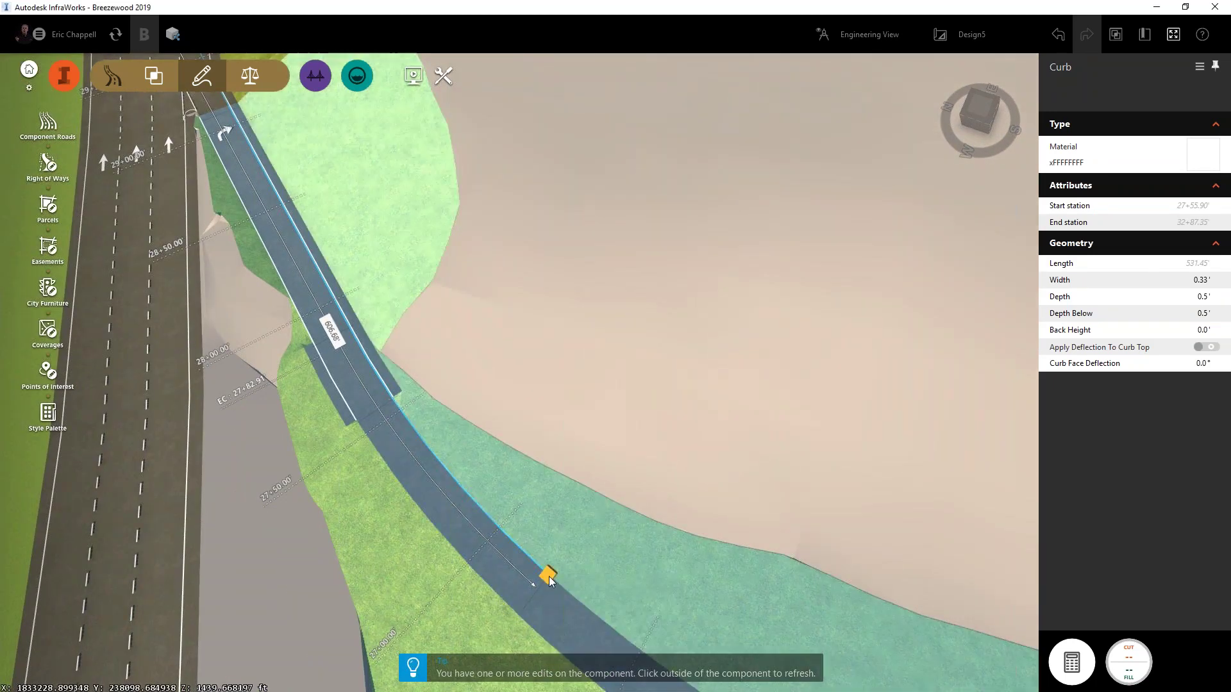
{"action": "left_click", "coordinate": [800, 594]}
{"action": "left_click", "coordinate": [785, 613]}
{"action": "scroll", "coordinate": [393, 410], "scroll_direction": "up", "scroll_amount": 2}
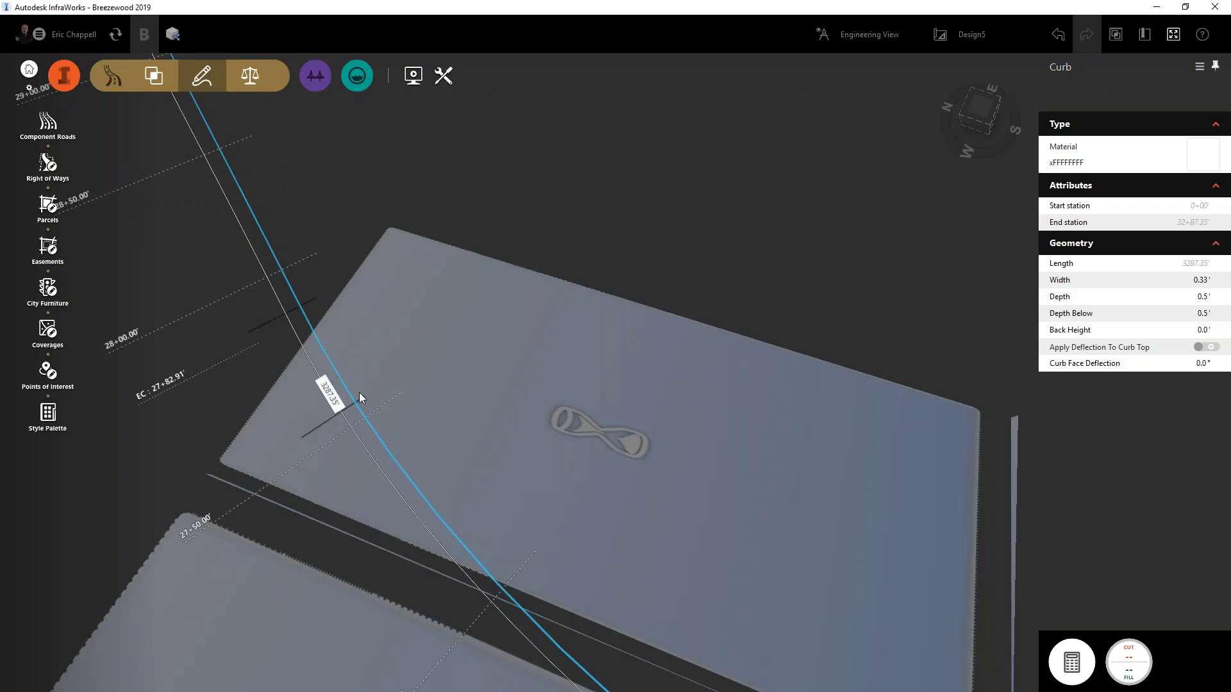
- Extend the shoulder on the ramp edge facing away from the highway back to the road's start at station 0+00
{"action": "left_click", "coordinate": [359, 392]}
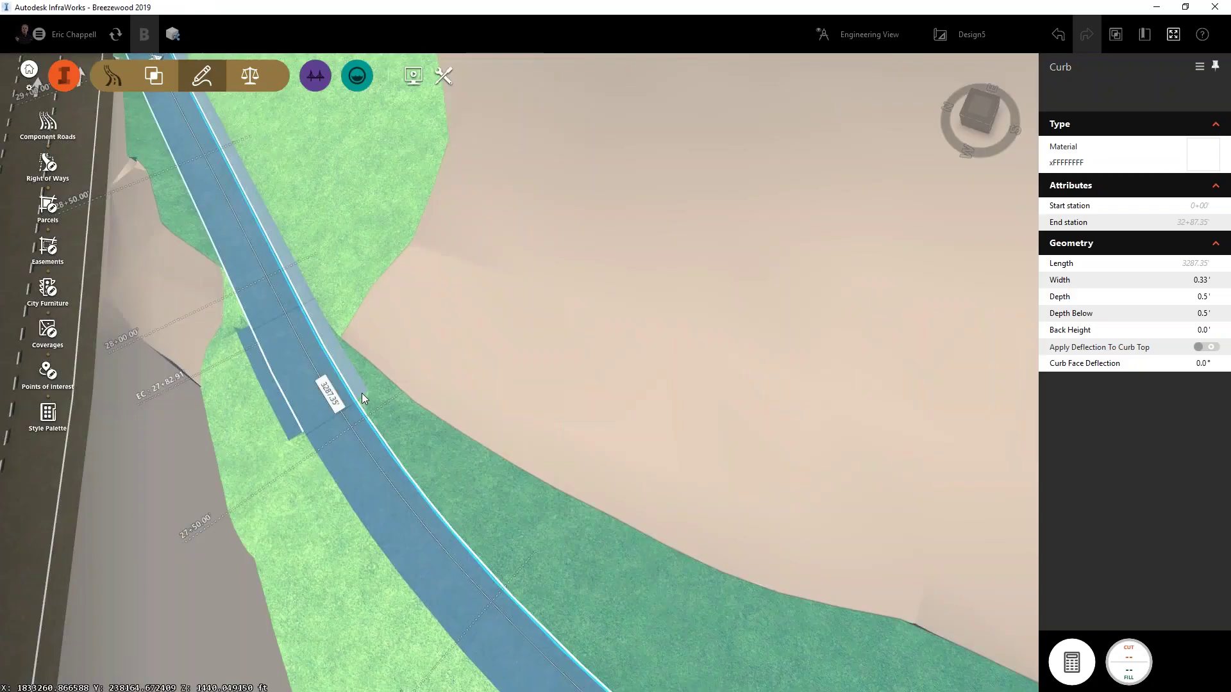
{"action": "left_click_drag", "start_coordinate": [361, 393], "coordinate": [601, 426]}
{"action": "left_click", "coordinate": [533, 385]}
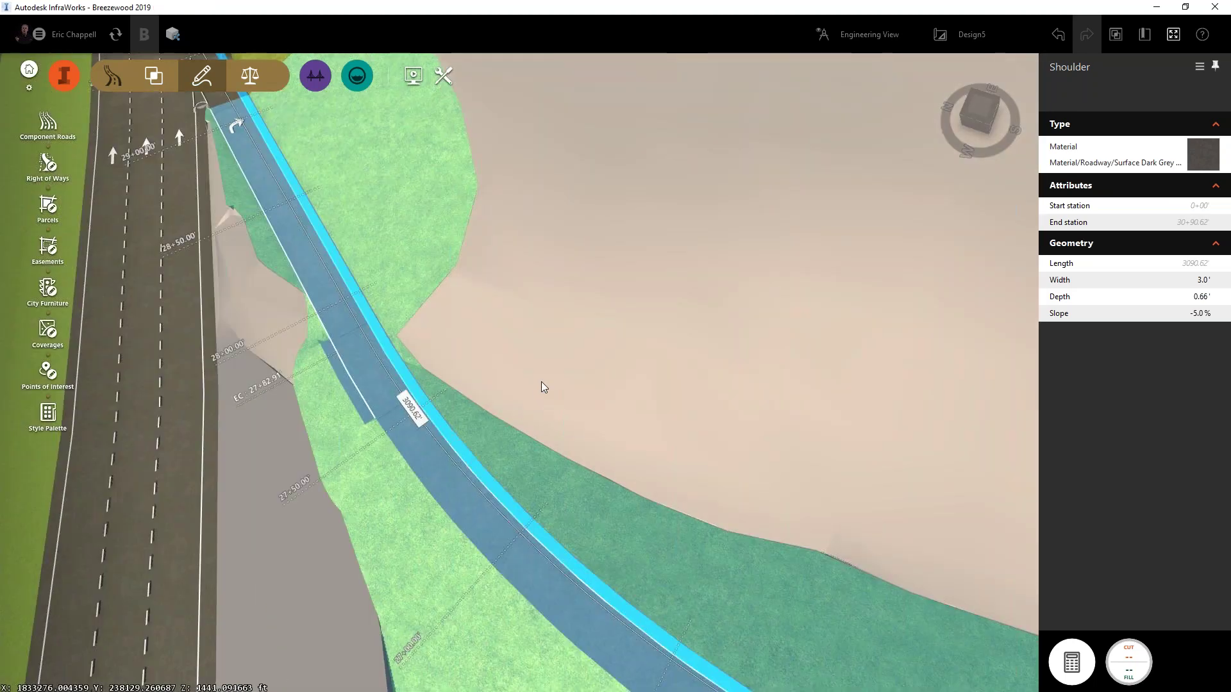
{"action": "scroll", "coordinate": [541, 379], "scroll_direction": "down", "scroll_amount": 3}
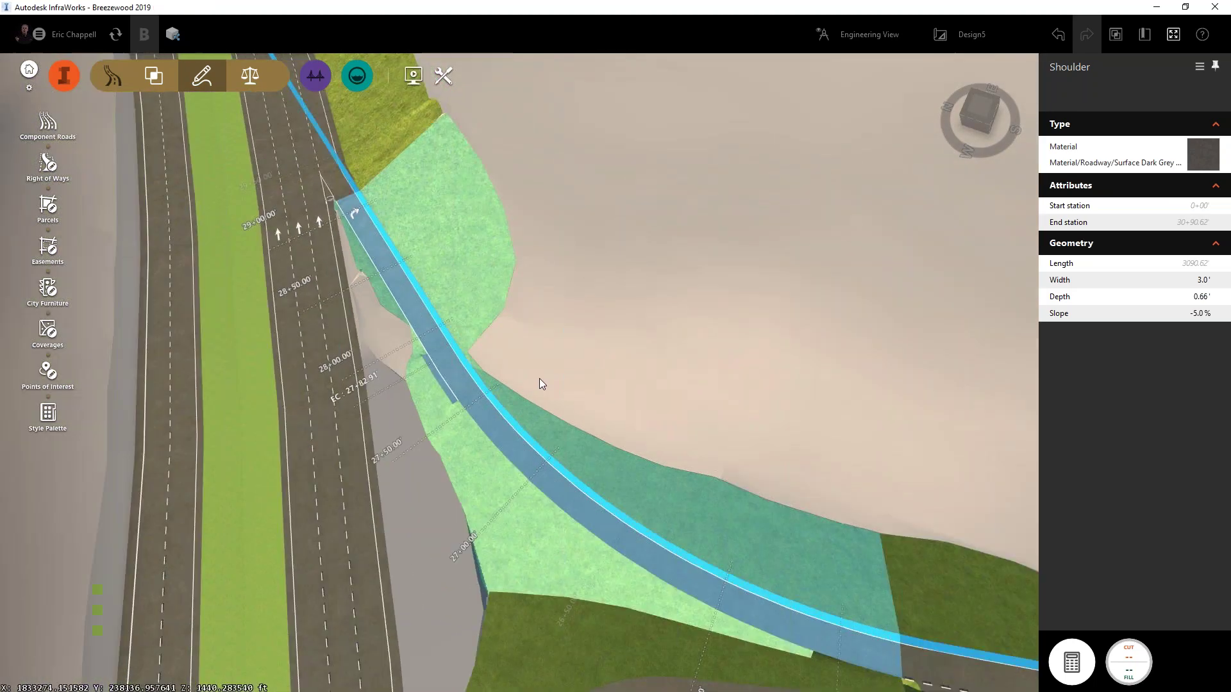
- Examine the finished ramp along its full length and from near road level where it bridges the highway
{"action": "scroll", "coordinate": [540, 380], "scroll_direction": "down", "scroll_amount": 3}
{"action": "middle_click_drag", "start_coordinate": [551, 557], "coordinate": [527, 118]}
{"action": "scroll", "coordinate": [442, 400], "scroll_direction": "down", "scroll_amount": 3}
{"action": "scroll", "coordinate": [448, 364], "scroll_direction": "down", "scroll_amount": 3}
{"action": "scroll", "coordinate": [527, 118], "scroll_direction": "down", "scroll_amount": 1}
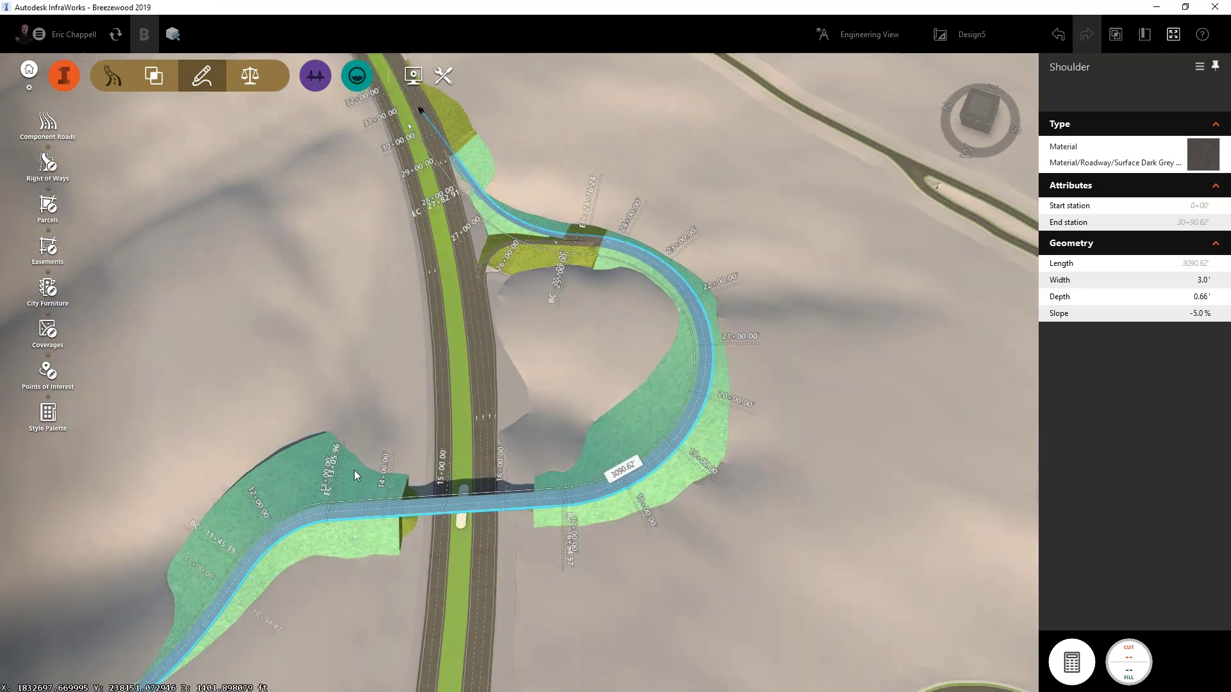
{"action": "middle_click_drag", "start_coordinate": [356, 465], "coordinate": [527, 523], "text": "shift"}
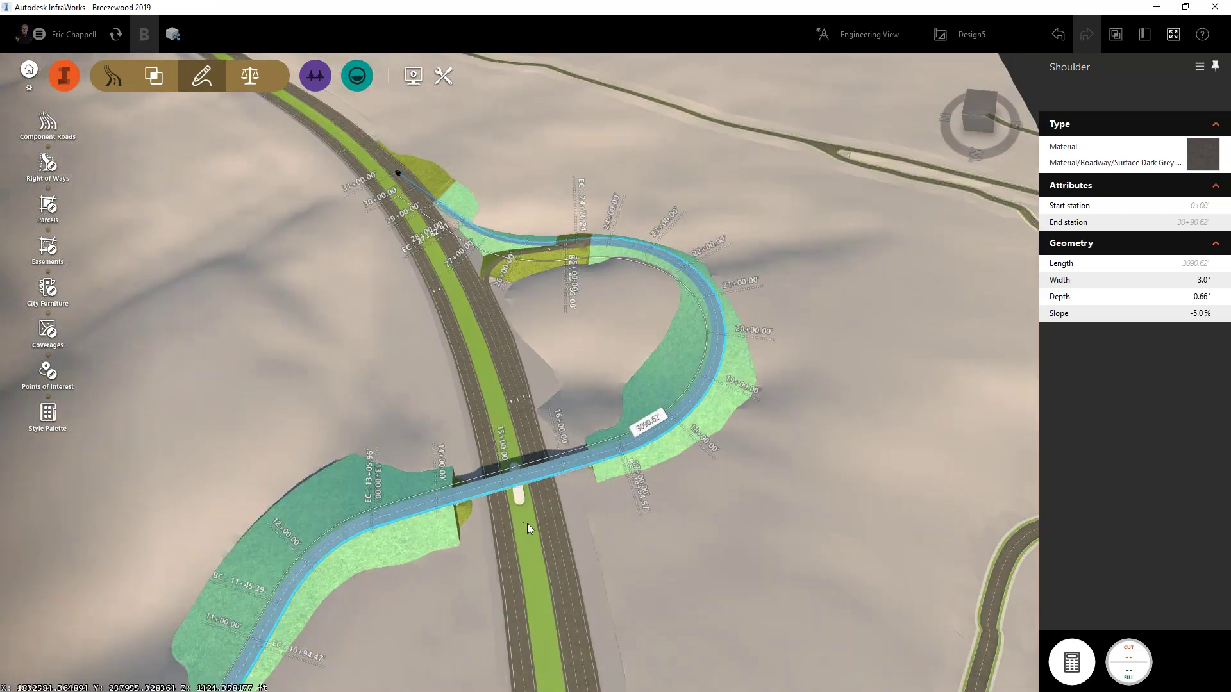
{"action": "left_click", "coordinate": [527, 523]}
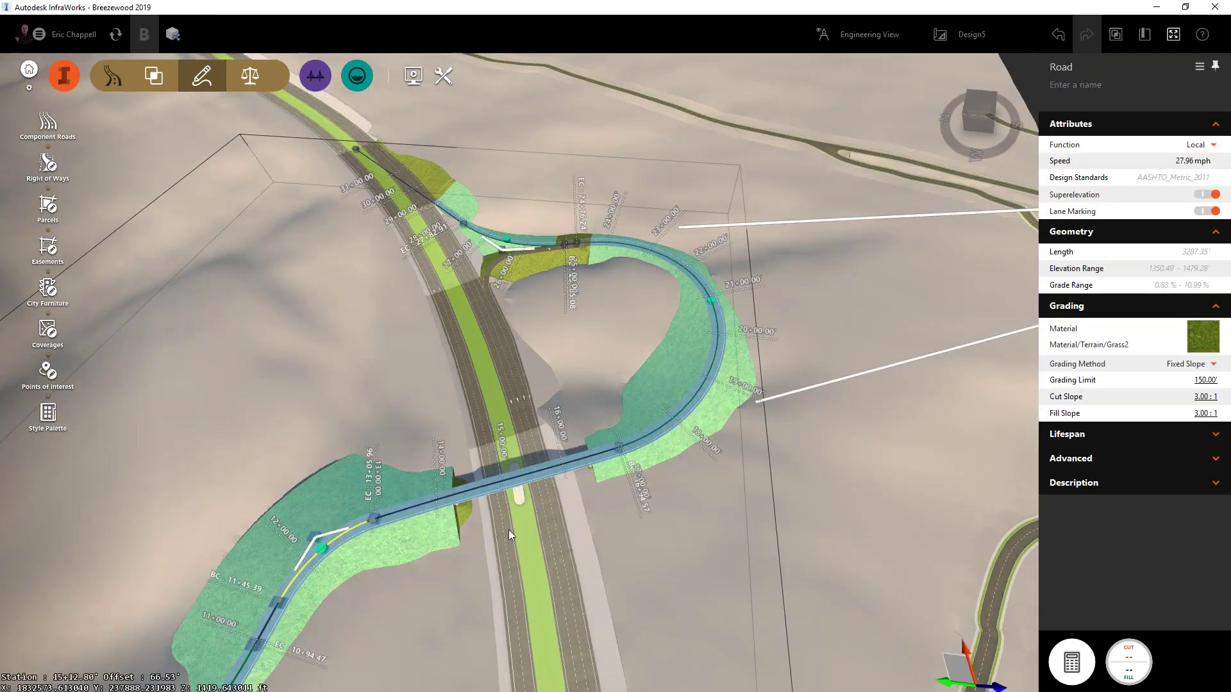
{"action": "scroll", "coordinate": [448, 548], "scroll_direction": "up", "scroll_amount": 3}
{"action": "scroll", "coordinate": [455, 553], "scroll_direction": "up", "scroll_amount": 2}
{"action": "left_click_drag", "start_coordinate": [457, 555], "coordinate": [647, 442]}
{"action": "key", "text": "Escape"}
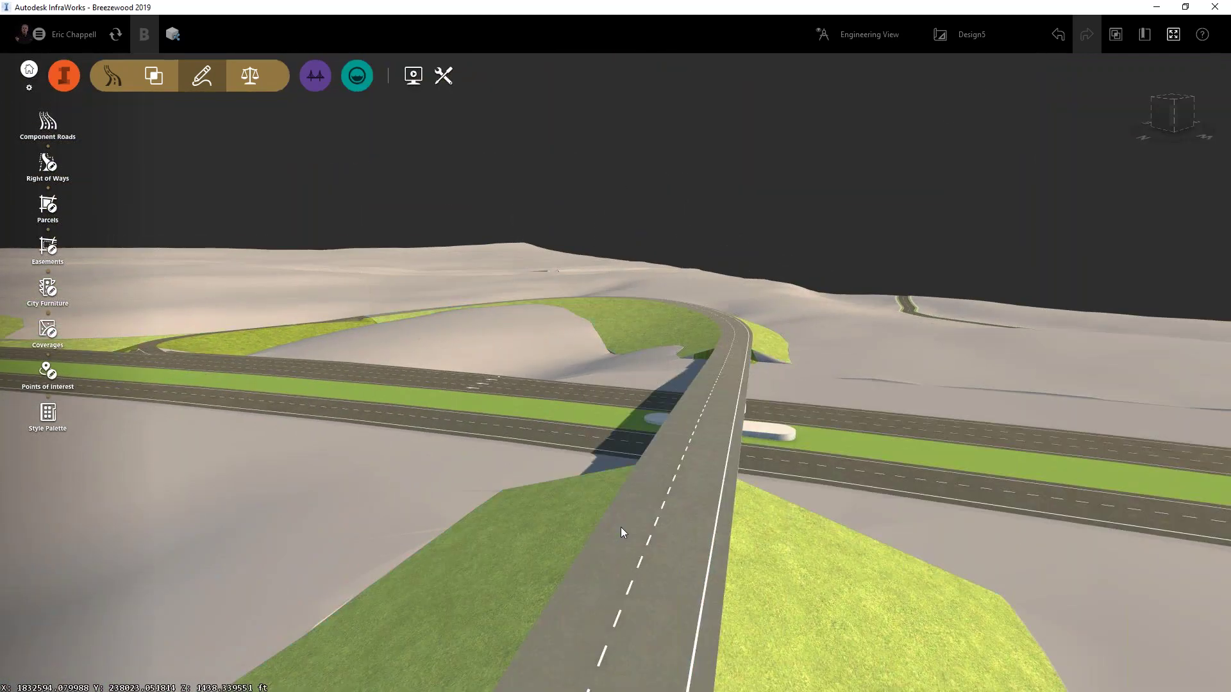
{"action": "left_click_drag", "start_coordinate": [753, 537], "coordinate": [701, 296]}
- Start a new element-based component road and assign it the custom Ramp X assembly
{"action": "left_click", "coordinate": [47, 122]}
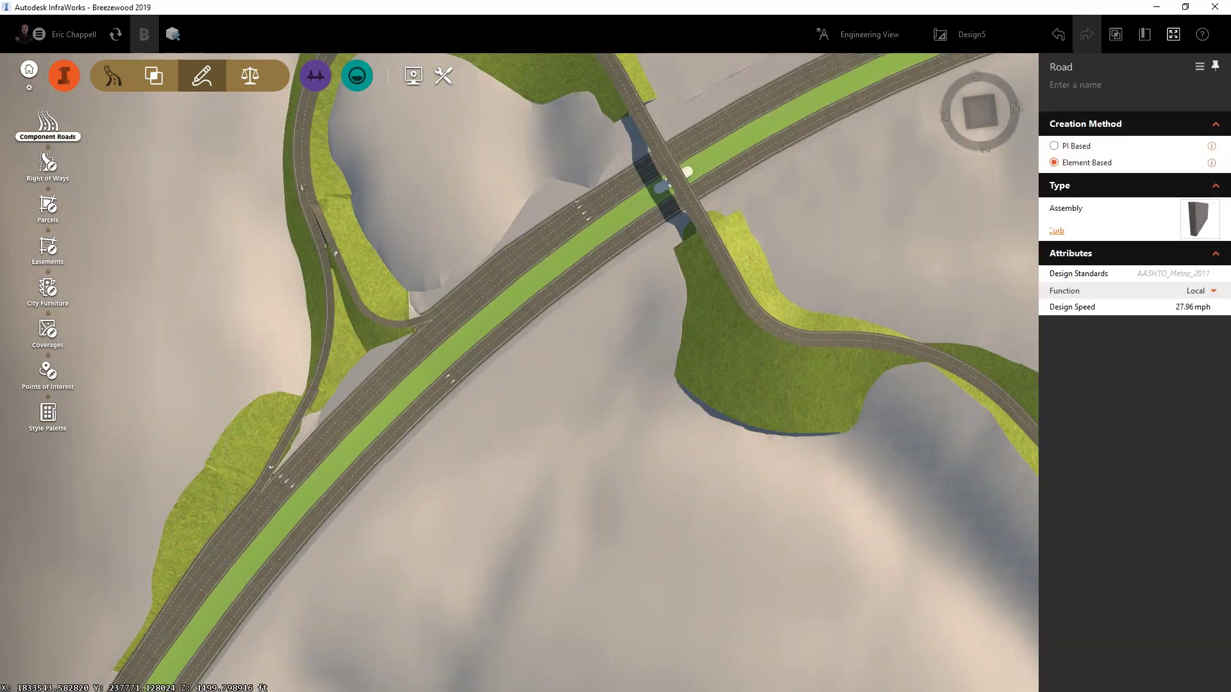
{"action": "left_click", "coordinate": [1056, 230]}
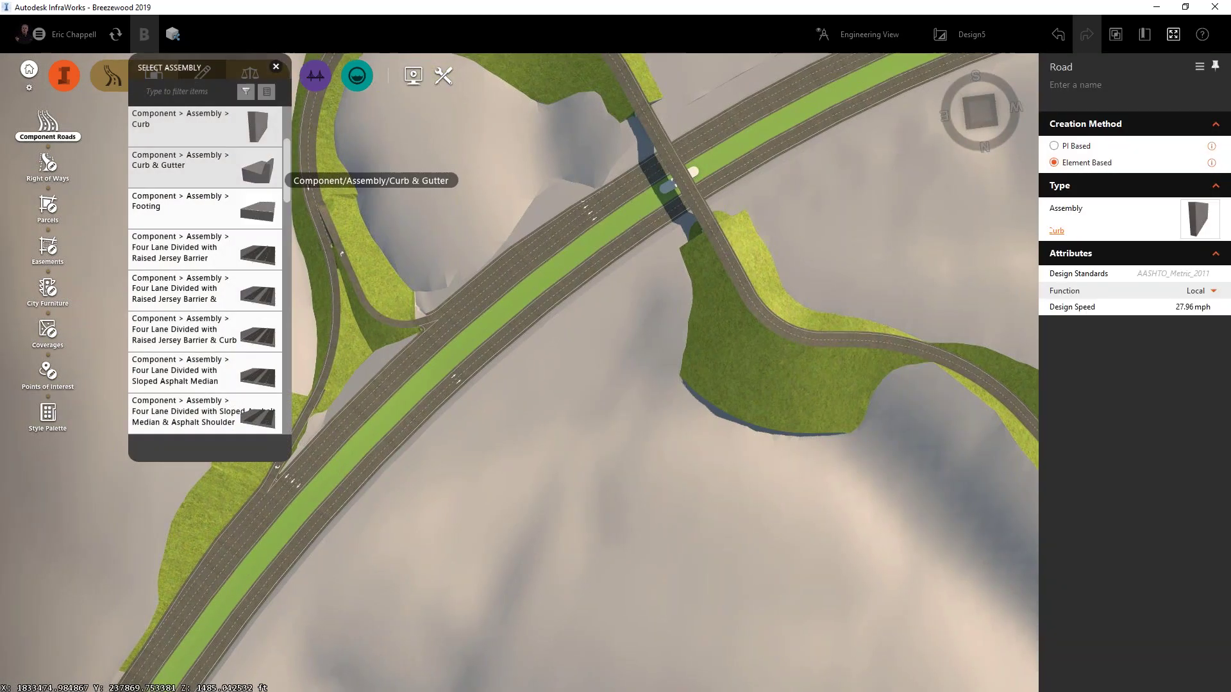
{"action": "scroll", "coordinate": [285, 168], "scroll_direction": "down", "scroll_amount": 3}
{"action": "scroll", "coordinate": [247, 125], "scroll_direction": "up", "scroll_amount": 5}
{"action": "left_click", "coordinate": [180, 95]}
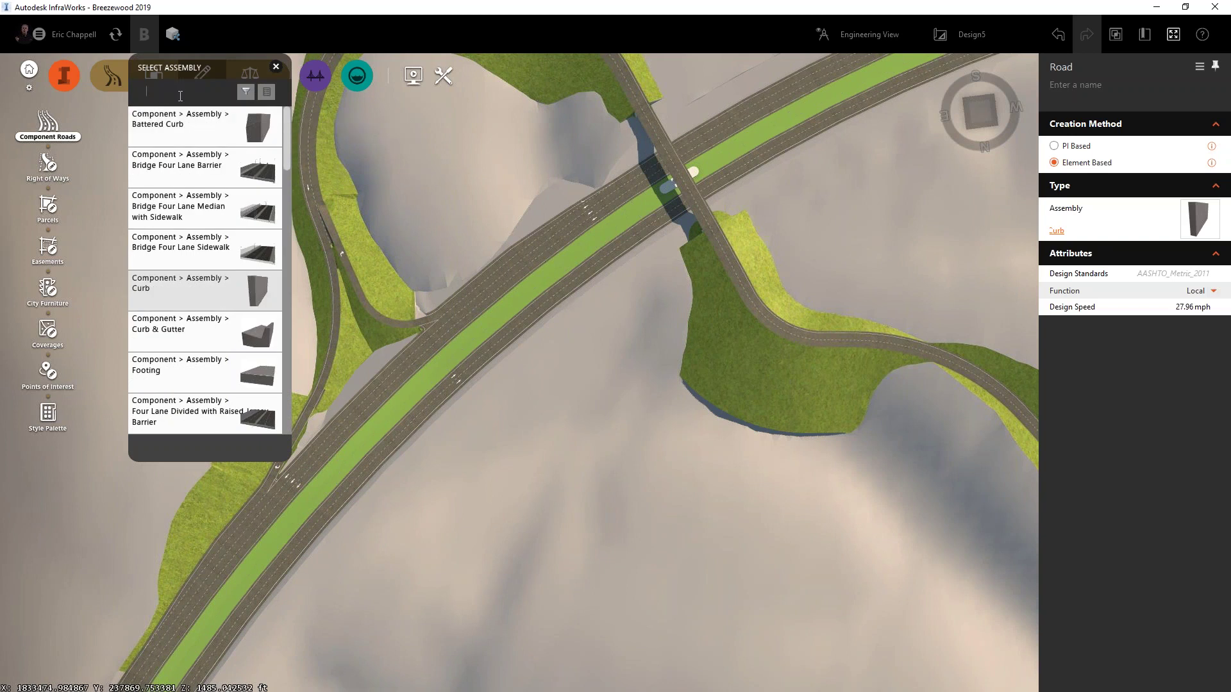
{"action": "type", "text": "ramp x"}
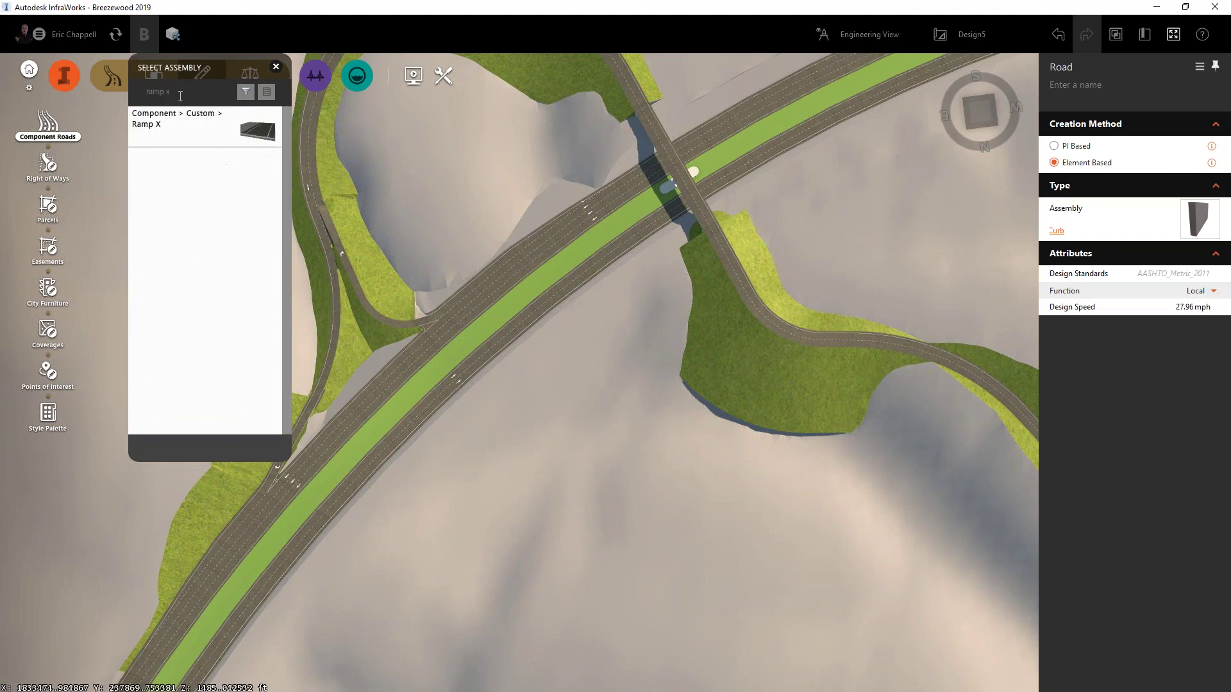
{"action": "left_click", "coordinate": [175, 129]}
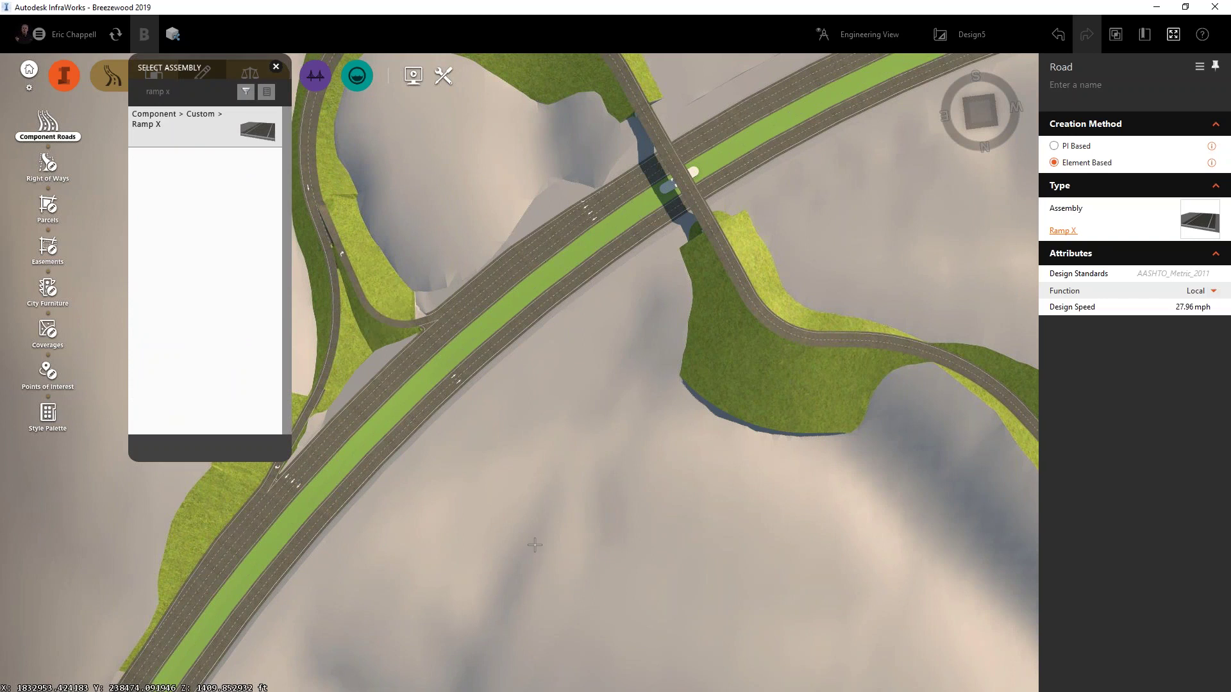
- Draw a Ramp X road about 933 ft long from the highway through a curve to the overpass road beyond the bridge
{"action": "scroll", "coordinate": [534, 545], "scroll_direction": "down", "scroll_amount": 2}
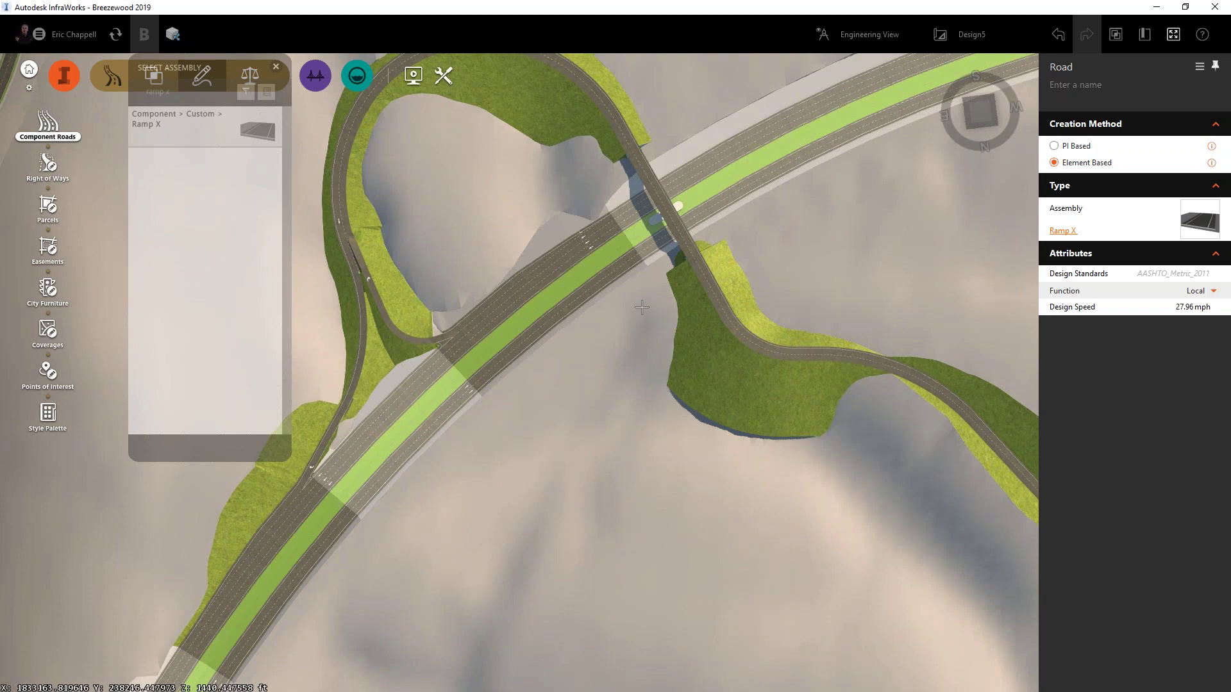
{"action": "left_click", "coordinate": [332, 501]}
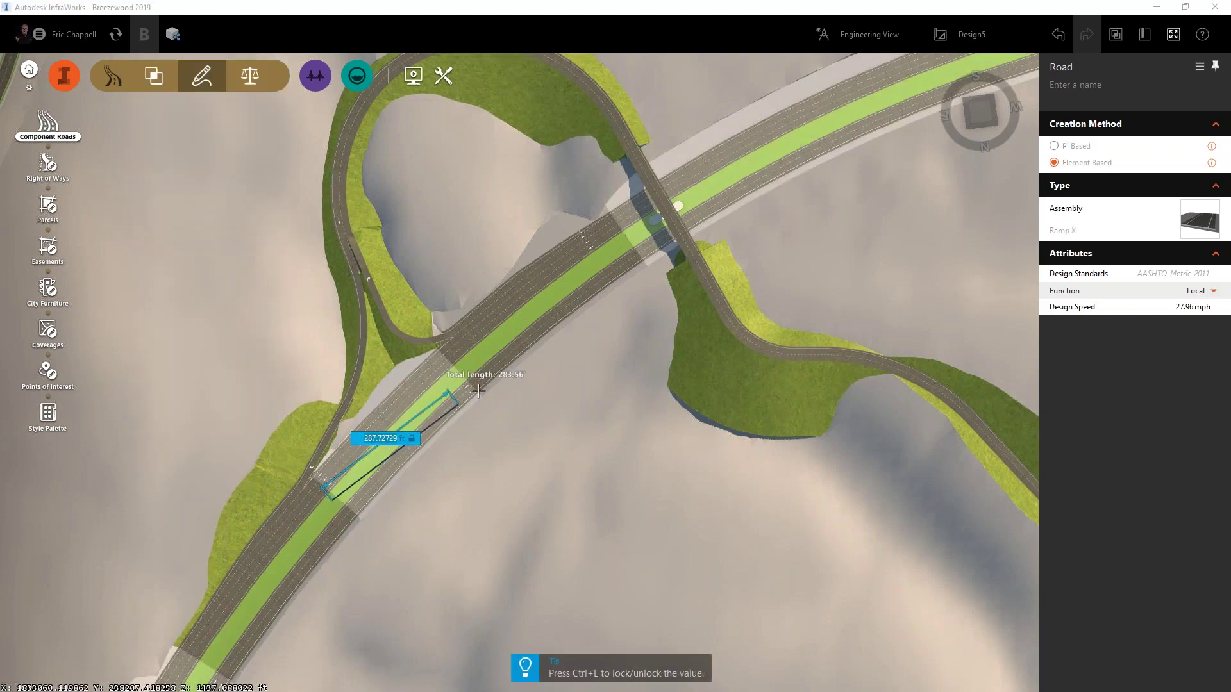
{"action": "left_click", "coordinate": [508, 375]}
{"action": "left_click", "coordinate": [588, 352]}
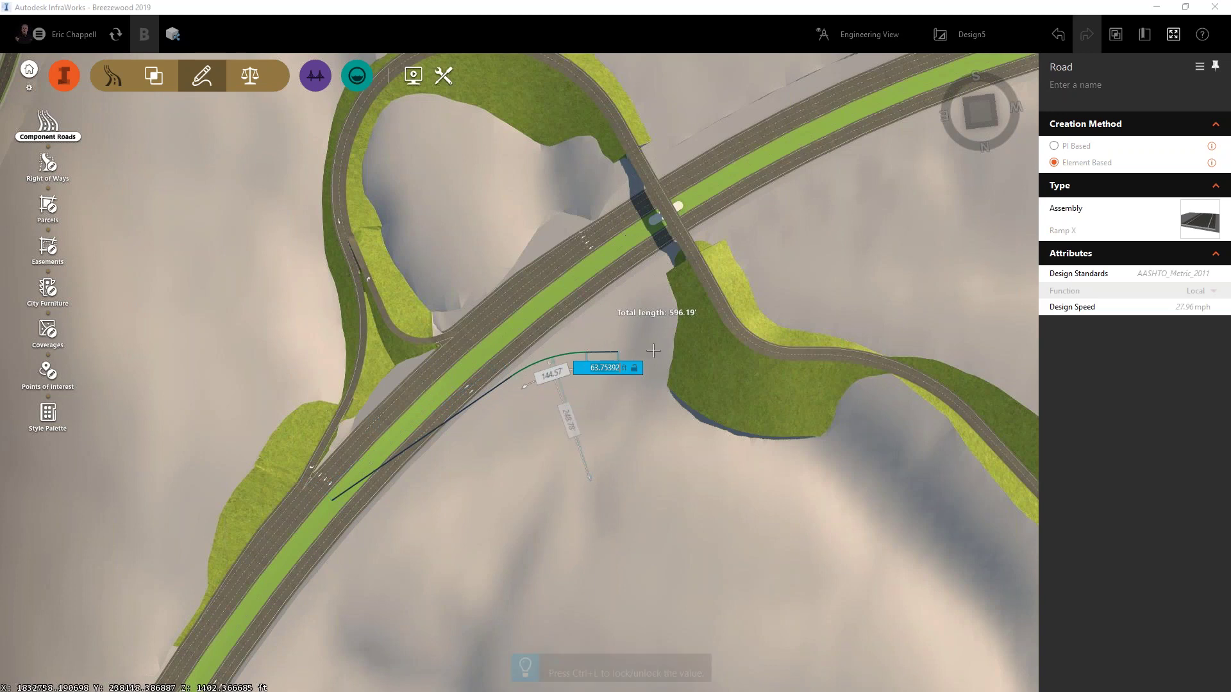
{"action": "double_click", "coordinate": [797, 352]}
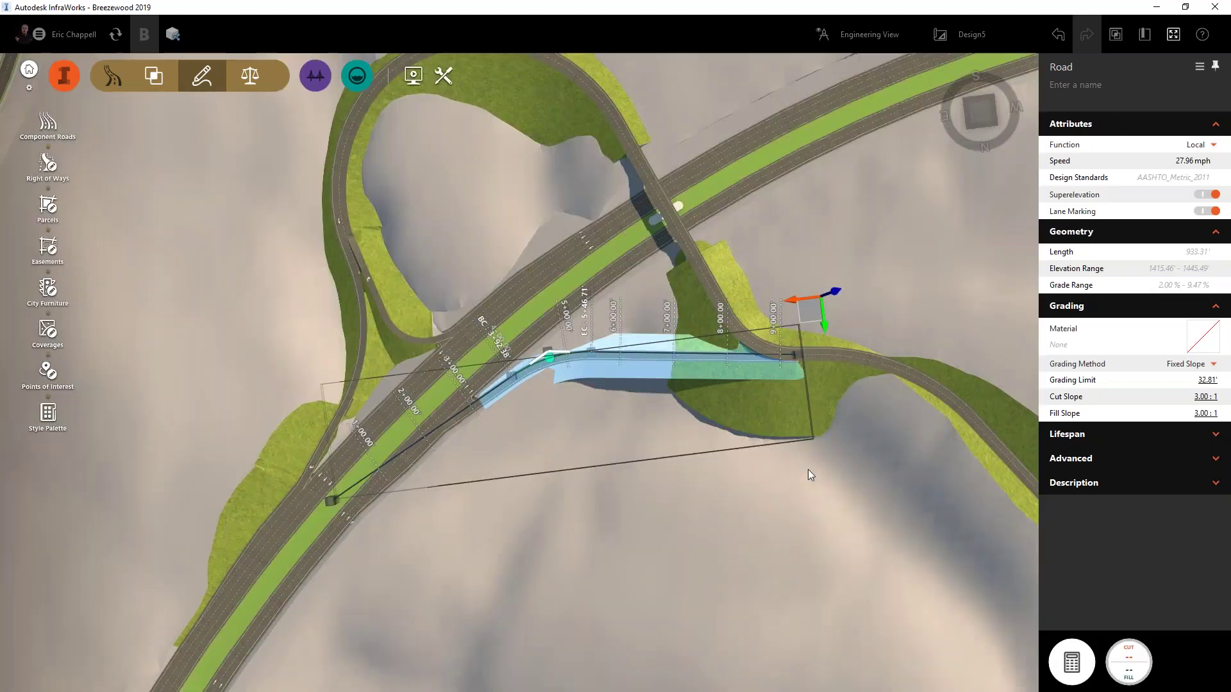
- Move the new ramp's end point farther along the overpass road, making the ramp about 957 ft long
{"action": "left_click", "coordinate": [722, 516]}
{"action": "left_click_drag", "start_coordinate": [591, 538], "coordinate": [616, 524]}
{"action": "middle_click_drag", "start_coordinate": [602, 544], "coordinate": [512, 671]}
{"action": "scroll", "coordinate": [692, 504], "scroll_direction": "up", "scroll_amount": 2}
{"action": "middle_click_drag", "start_coordinate": [692, 503], "coordinate": [664, 558]}
{"action": "scroll", "coordinate": [664, 559], "scroll_direction": "up", "scroll_amount": 2}
{"action": "left_click", "coordinate": [675, 411]}
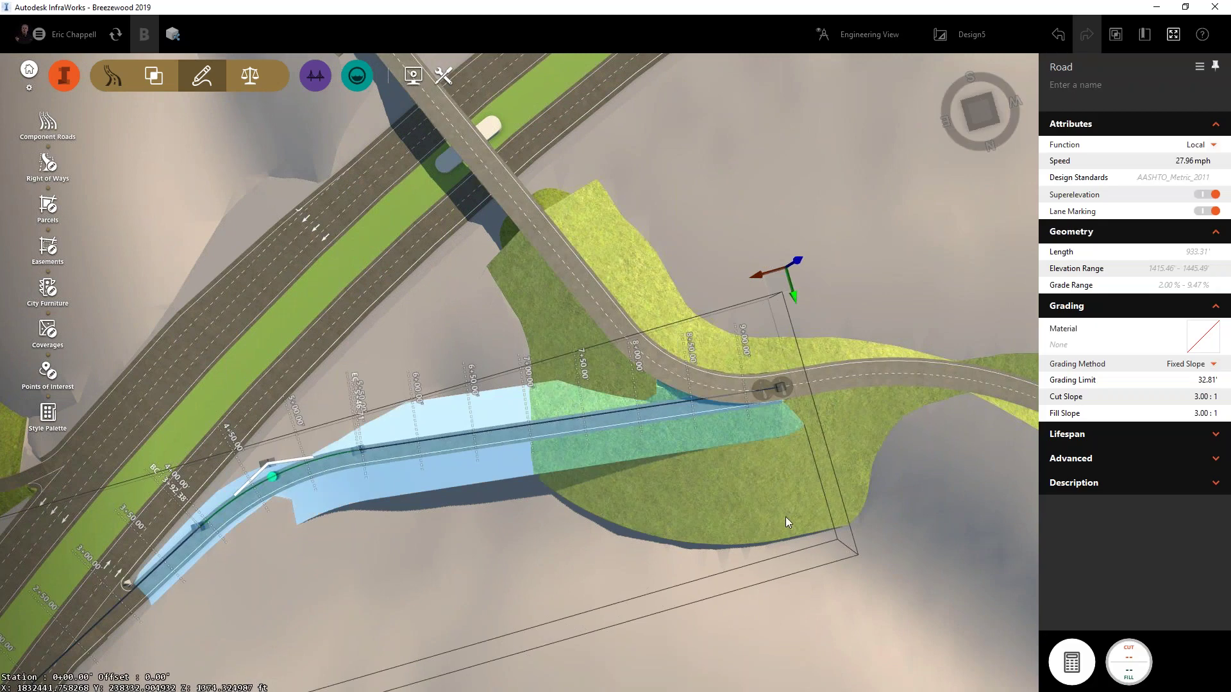
{"action": "mouse_move", "coordinate": [786, 544]}
{"action": "middle_mouse_down"}
{"action": "mouse_move", "coordinate": [814, 340]}
{"action": "mouse_move", "coordinate": [797, 553]}
{"action": "middle_mouse_up"}
{"action": "left_click_drag", "start_coordinate": [783, 383], "coordinate": [808, 382]}
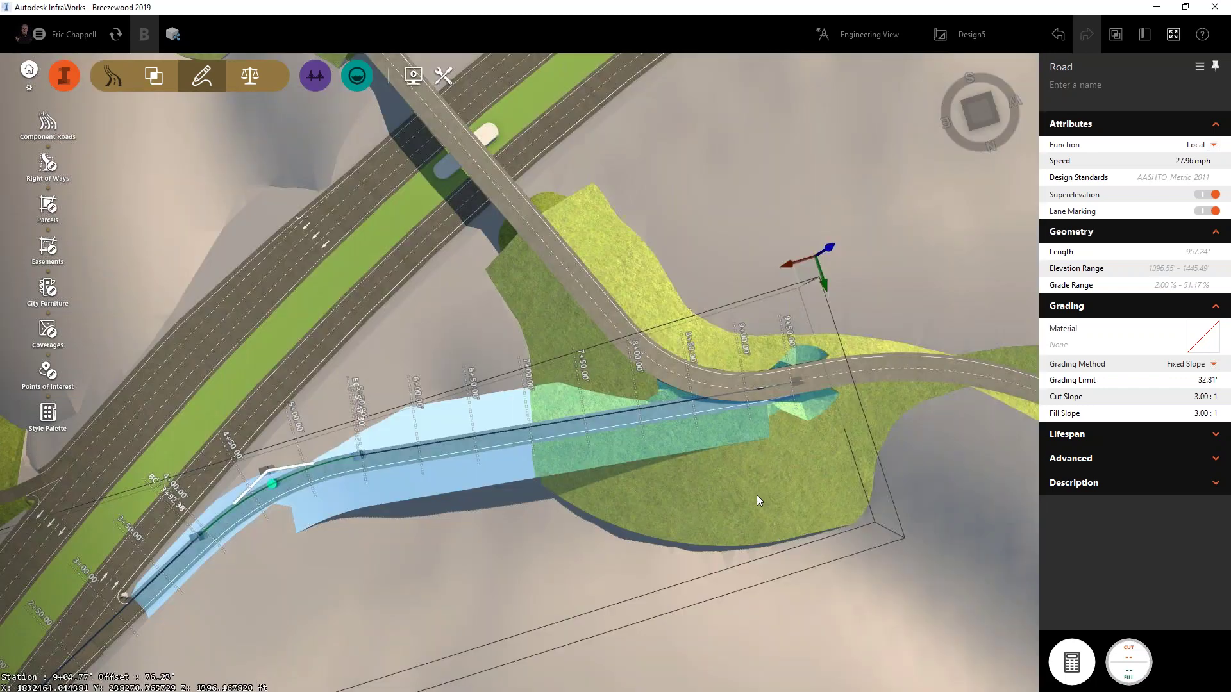
- Raise the new ramp's end point at the overpass road to an elevation of about 1412 ft
{"action": "middle_click_drag", "start_coordinate": [756, 494], "coordinate": [756, 317], "text": "shift"}
{"action": "left_click_drag", "start_coordinate": [756, 316], "coordinate": [746, 322]}
{"action": "left_click_drag", "start_coordinate": [813, 411], "coordinate": [825, 438]}
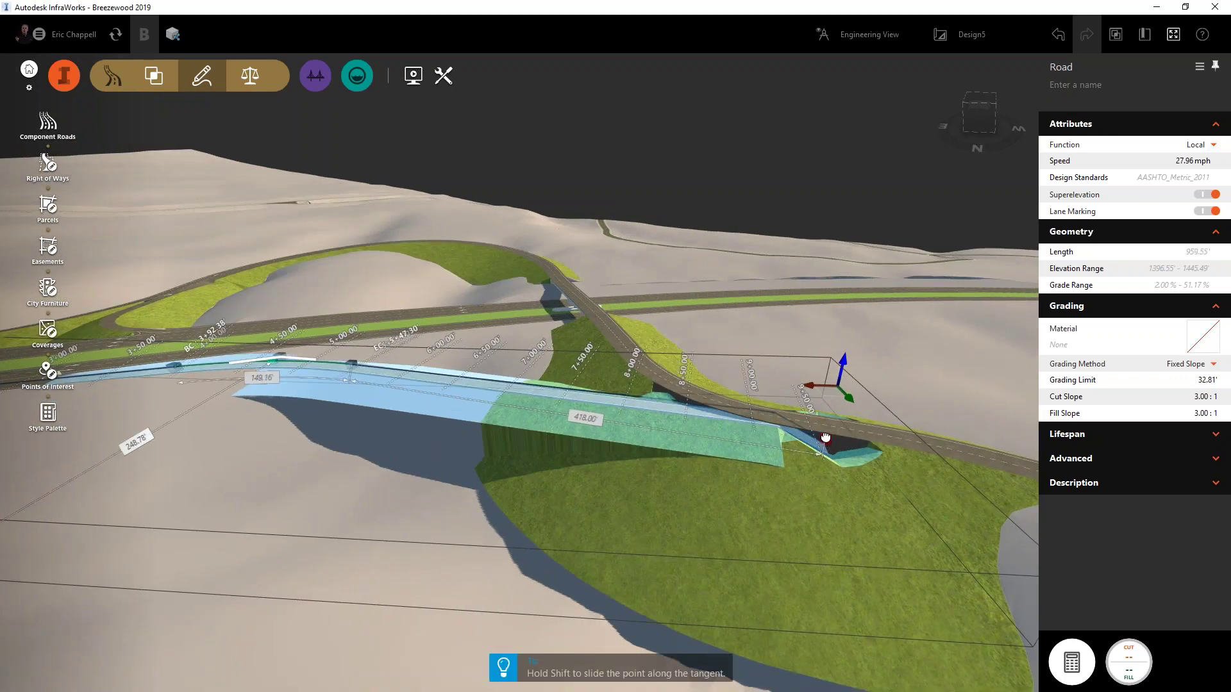
{"action": "middle_click_drag", "start_coordinate": [826, 481], "coordinate": [818, 410]}
{"action": "left_click_drag", "start_coordinate": [819, 416], "coordinate": [816, 399]}
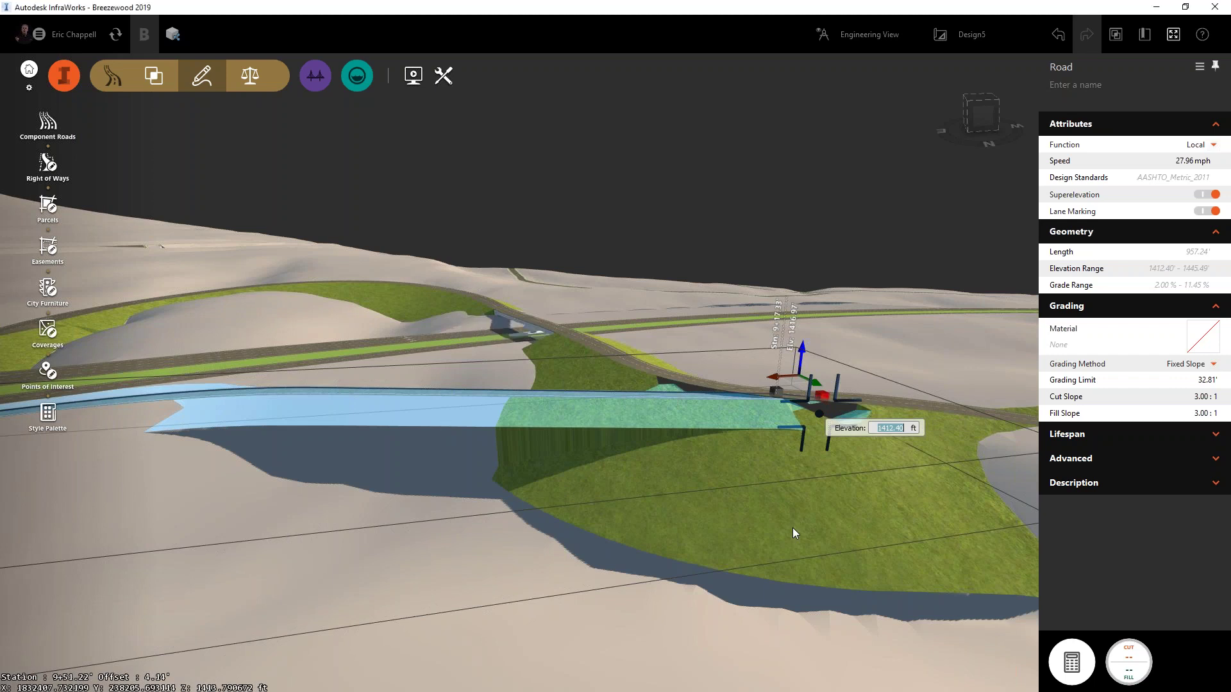
- Pull the ramp's end point back to the bend of the overpass road, shortening the ramp to about 871 ft
{"action": "middle_click_drag", "start_coordinate": [793, 529], "coordinate": [765, 429]}
{"action": "left_click_drag", "start_coordinate": [786, 355], "coordinate": [714, 372]}
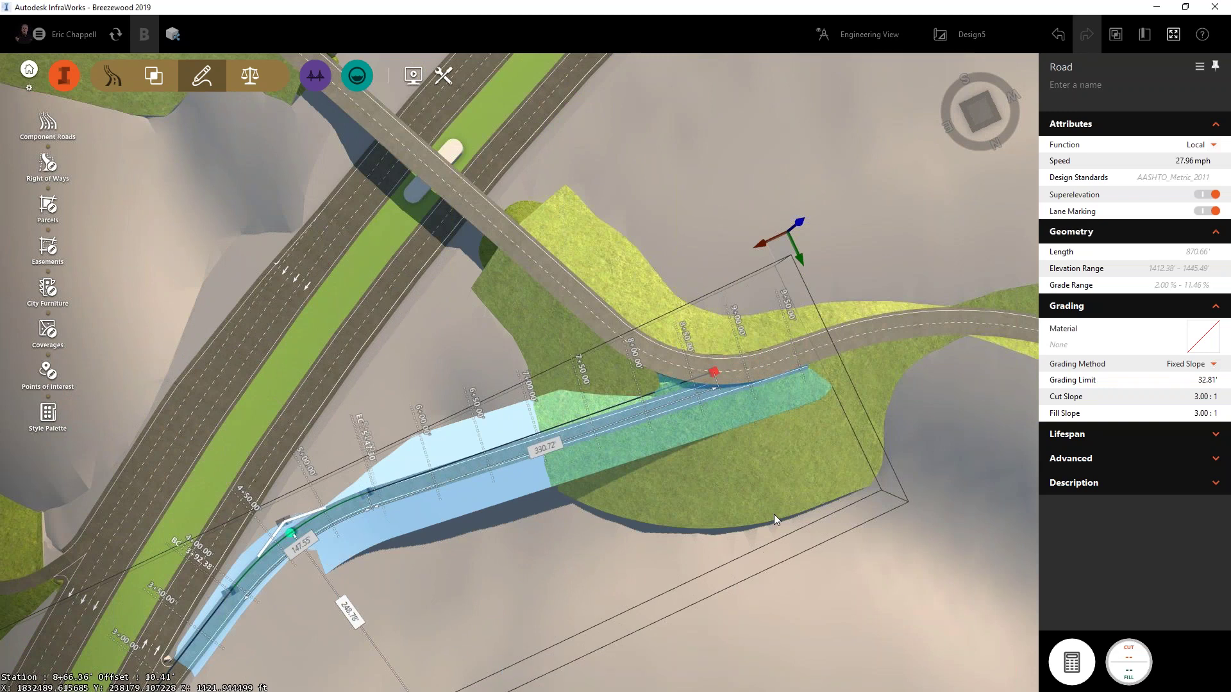
{"action": "left_click", "coordinate": [668, 529]}
- Draw a second Ramp X road about 1088 ft long from the overpass road through a curve onto the highway's near side
{"action": "mouse_move", "coordinate": [675, 530]}
{"action": "middle_mouse_down"}
{"action": "mouse_move", "coordinate": [705, 506]}
{"action": "mouse_move", "coordinate": [732, 429]}
{"action": "mouse_move", "coordinate": [739, 472]}
{"action": "mouse_move", "coordinate": [645, 500]}
{"action": "mouse_move", "coordinate": [640, 552]}
{"action": "mouse_move", "coordinate": [673, 310]}
{"action": "middle_mouse_up"}
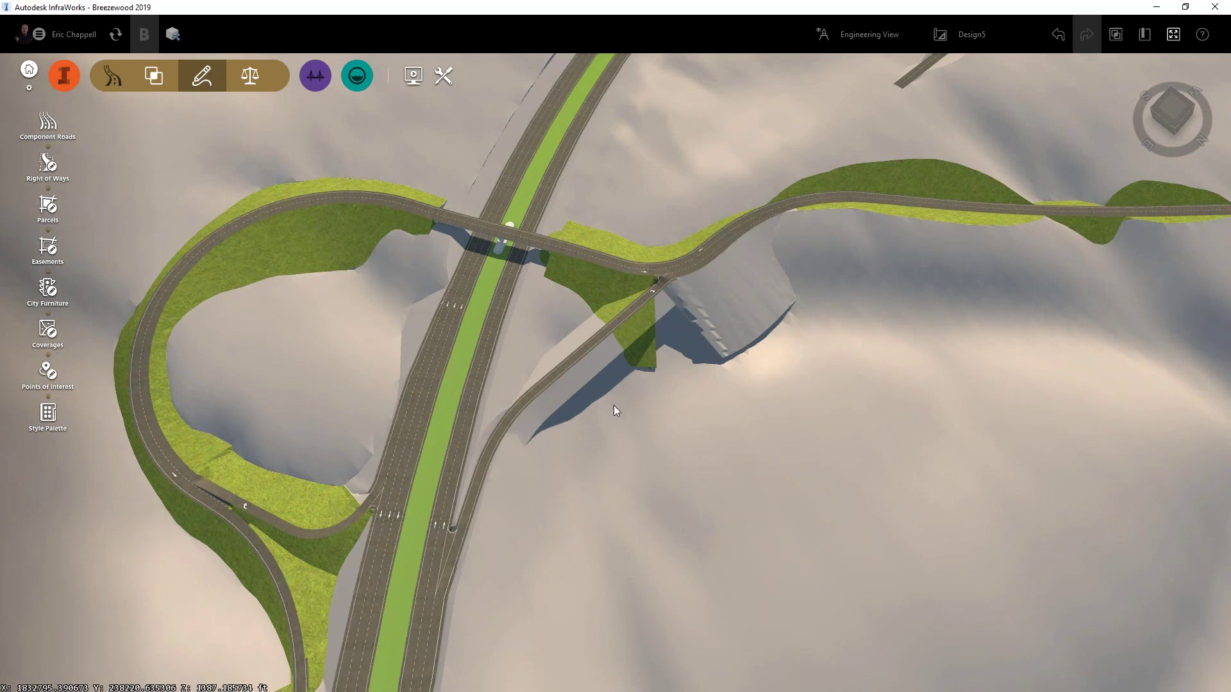
{"action": "left_click_drag", "start_coordinate": [708, 377], "coordinate": [679, 487]}
{"action": "middle_click_drag", "start_coordinate": [679, 488], "coordinate": [535, 595]}
{"action": "scroll", "coordinate": [535, 595], "scroll_direction": "down", "scroll_amount": 2}
{"action": "left_click_drag", "start_coordinate": [644, 564], "coordinate": [494, 629]}
{"action": "scroll", "coordinate": [493, 629], "scroll_direction": "down", "scroll_amount": 1}
{"action": "middle_click_drag", "start_coordinate": [610, 610], "coordinate": [551, 601]}
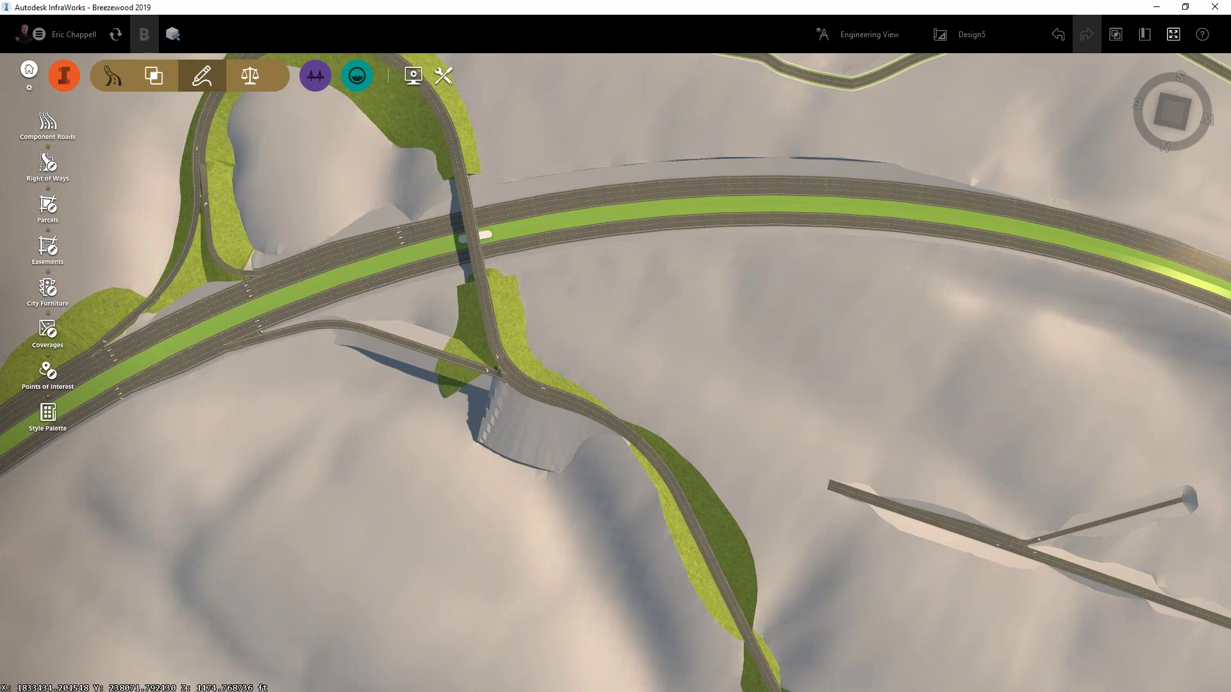
{"action": "left_click", "coordinate": [47, 122]}
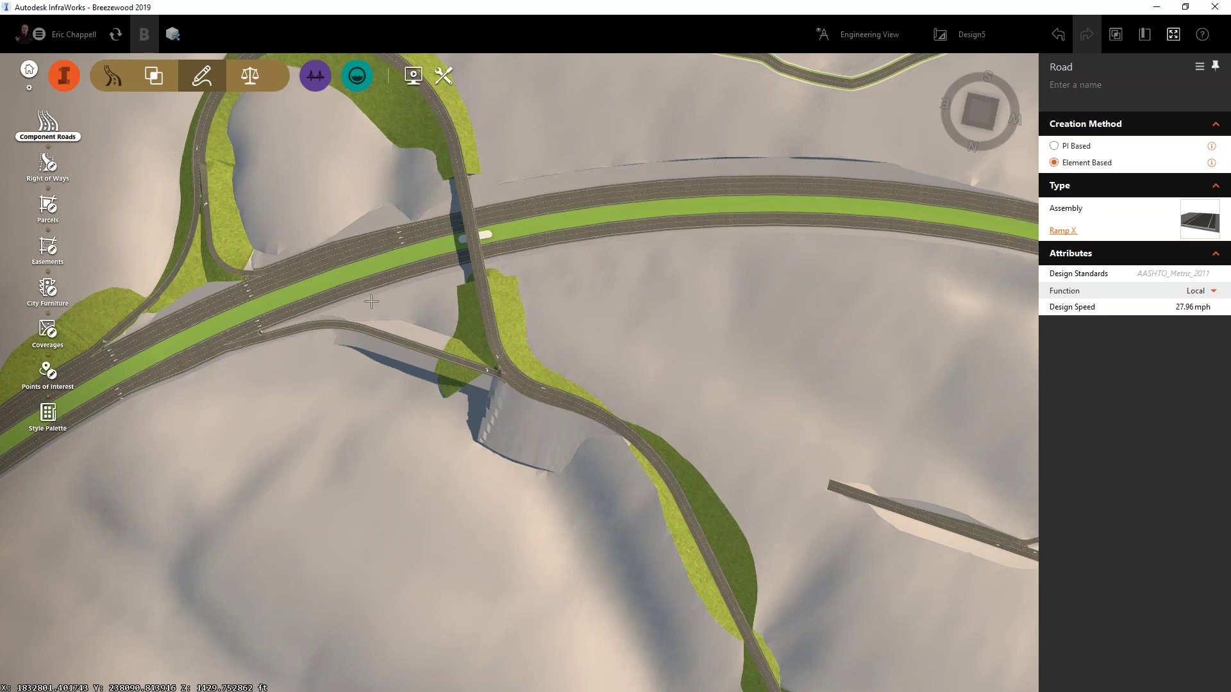
{"action": "left_click", "coordinate": [685, 509]}
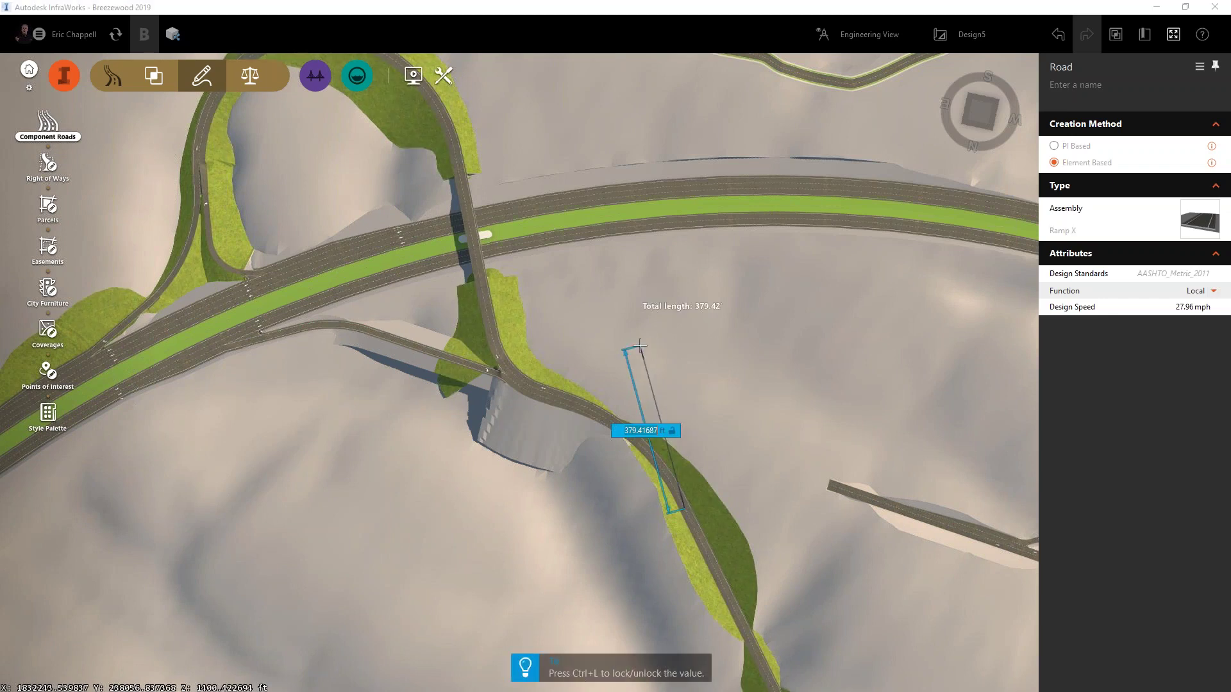
{"action": "left_click", "coordinate": [640, 356]}
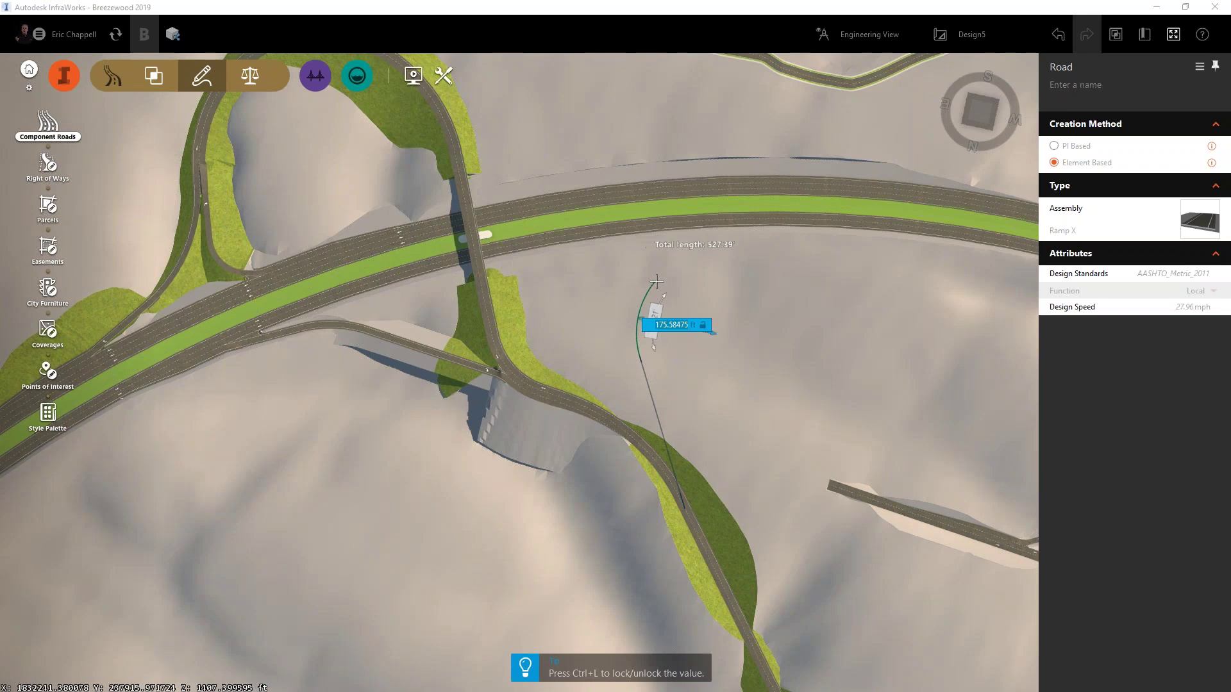
{"action": "left_click", "coordinate": [695, 260]}
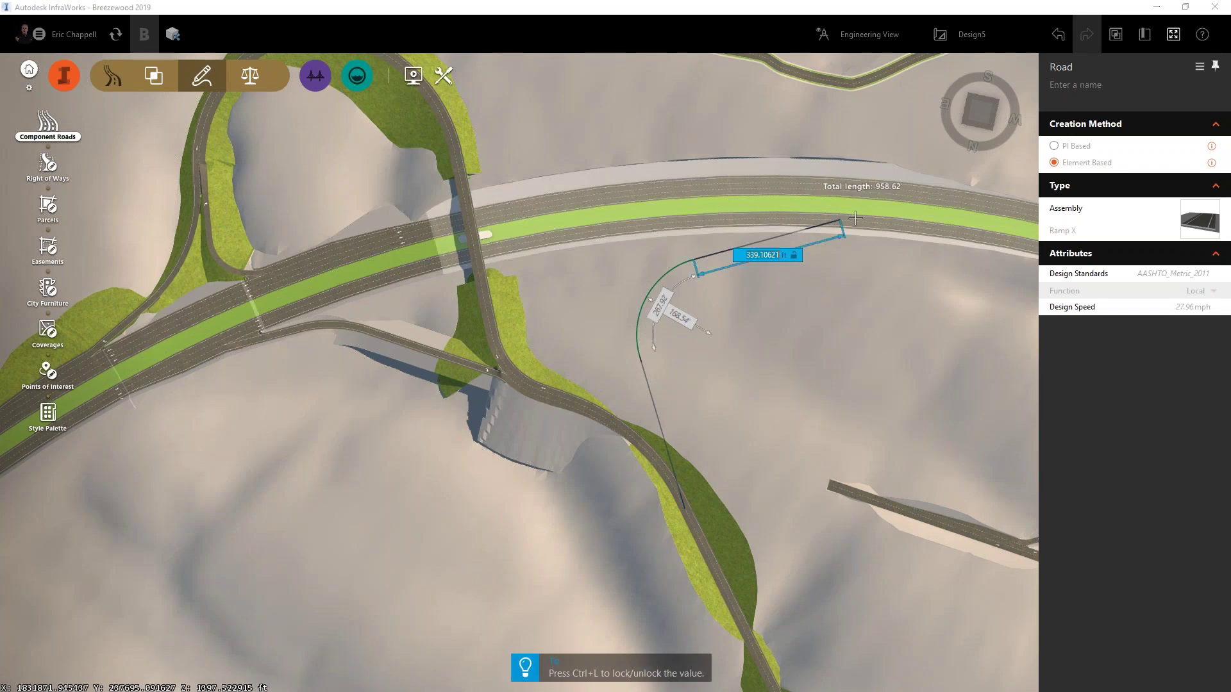
{"action": "double_click", "coordinate": [896, 209]}
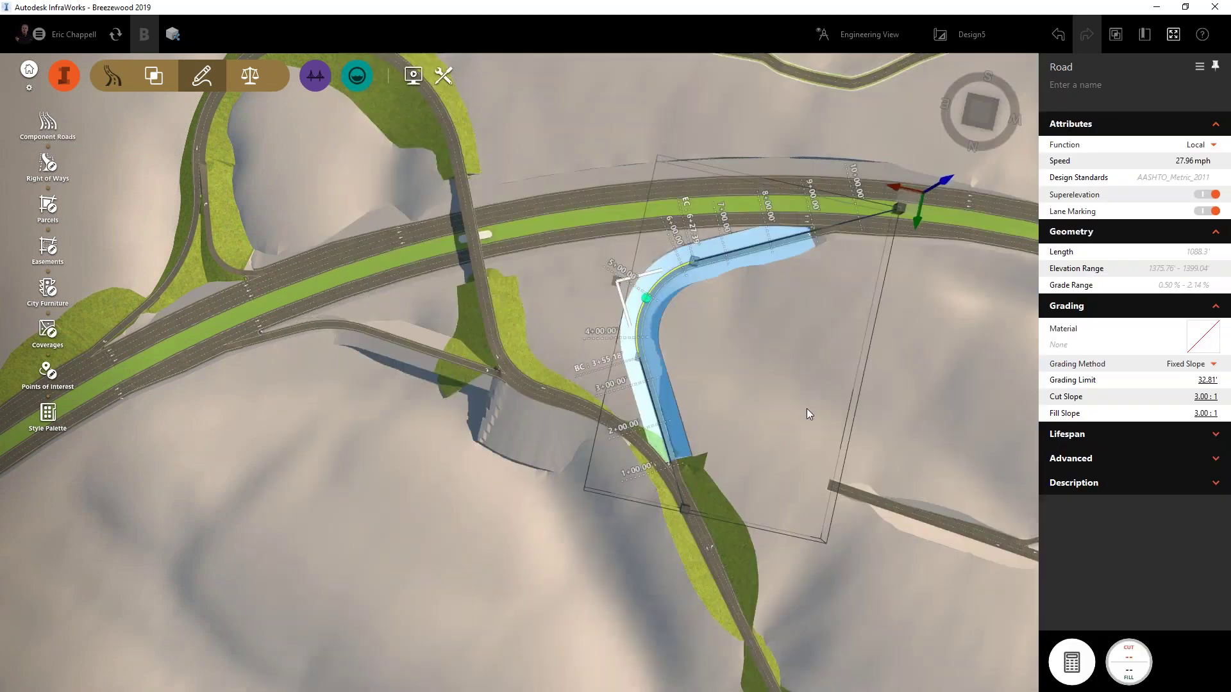
{"action": "left_click", "coordinate": [806, 409]}
- Widen the curve of the second ramp and set its radius to 300 ft
{"action": "left_click_drag", "start_coordinate": [803, 417], "coordinate": [686, 345]}
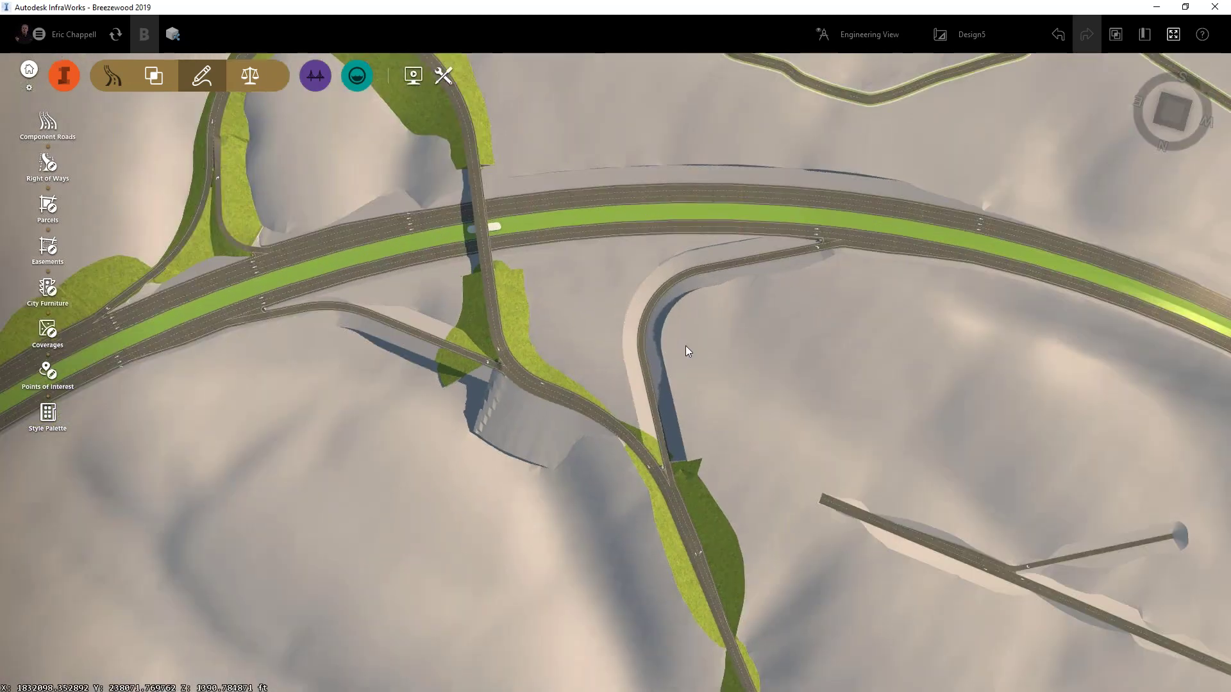
{"action": "left_click", "coordinate": [645, 305]}
{"action": "left_click_drag", "start_coordinate": [651, 300], "coordinate": [675, 318]}
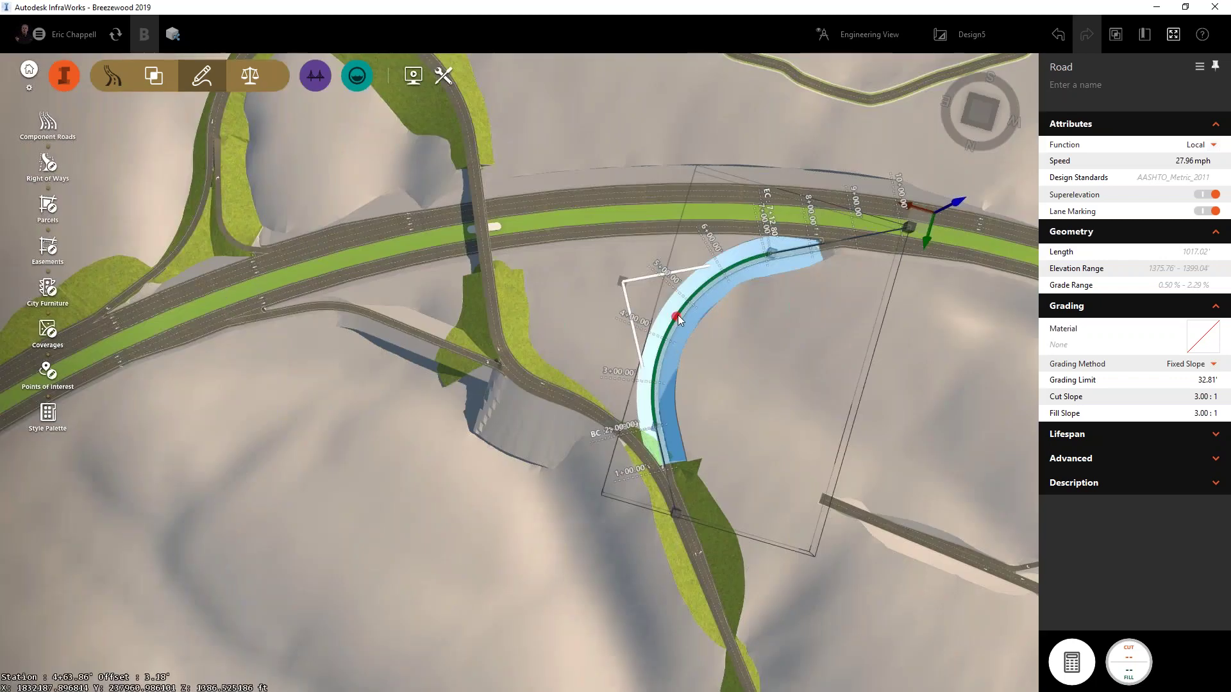
{"action": "left_click", "coordinate": [677, 315]}
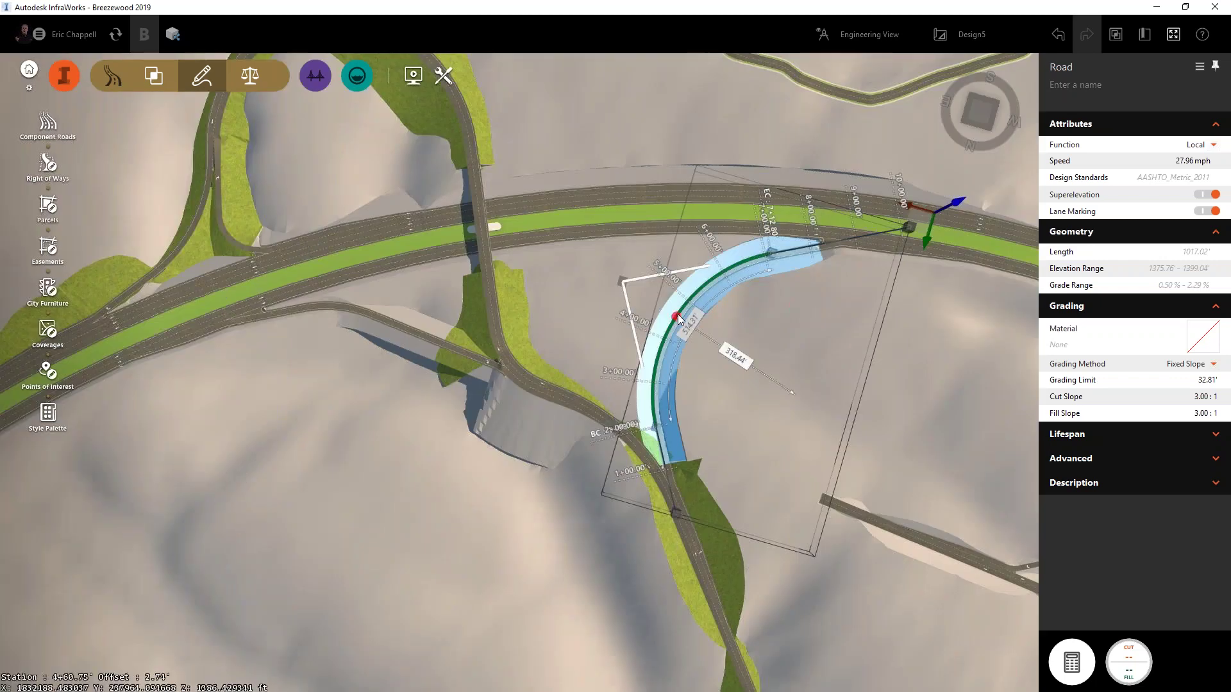
{"action": "left_click", "coordinate": [687, 325]}
{"action": "left_click", "coordinate": [680, 318]}
{"action": "left_click", "coordinate": [680, 317]}
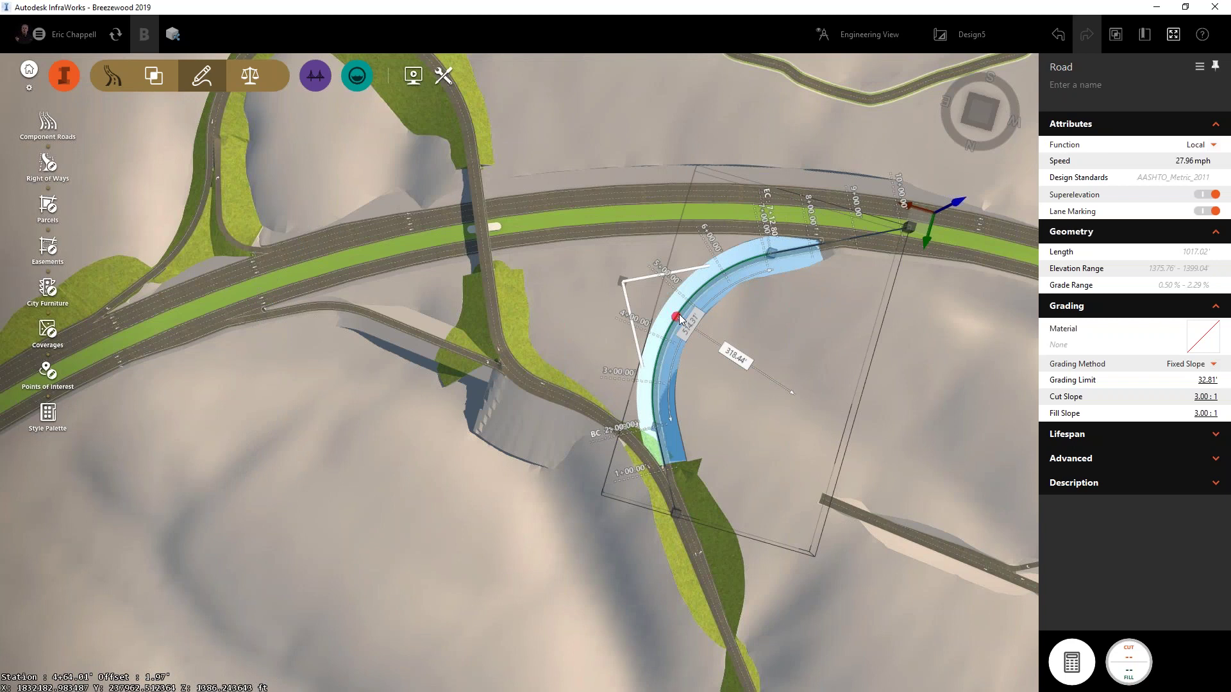
{"action": "left_click", "coordinate": [732, 353]}
{"action": "type", "text": "300"}
{"action": "key", "text": "Return"}
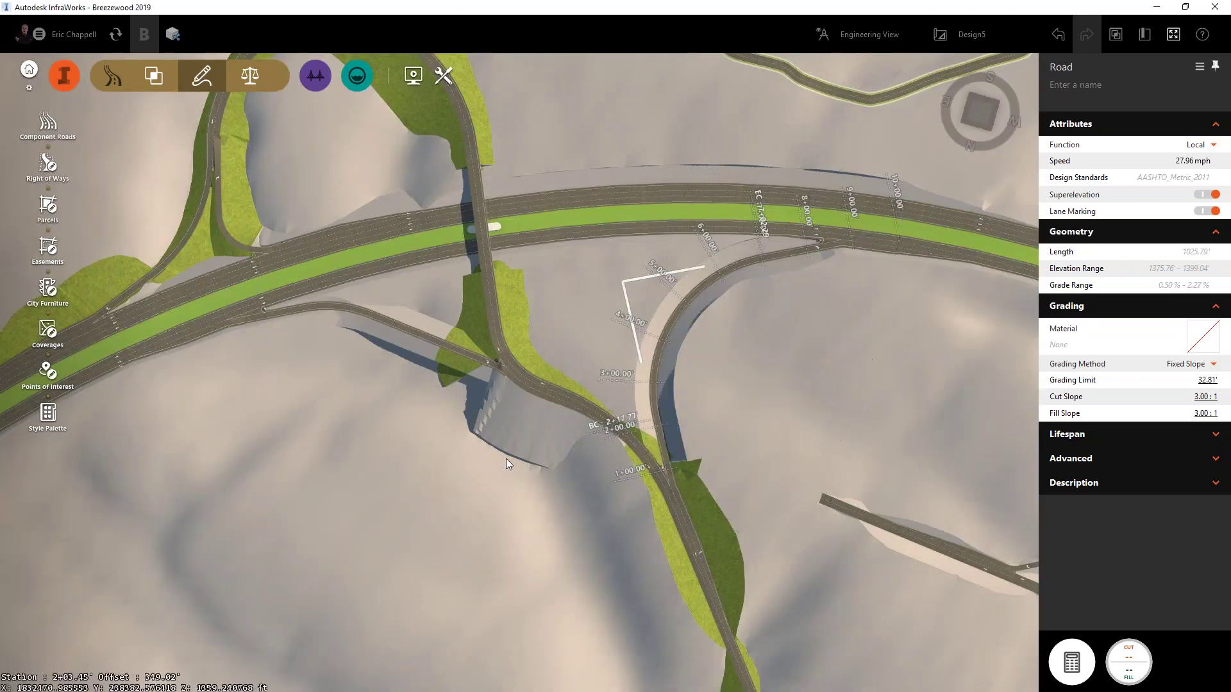
{"action": "key", "text": "Escape"}
- Delete both parallel two-lane interstate roads that cross the three long roads near the model's far edge
{"action": "left_click_drag", "start_coordinate": [499, 526], "coordinate": [468, 508]}
{"action": "scroll", "coordinate": [468, 507], "scroll_direction": "down", "scroll_amount": 1}
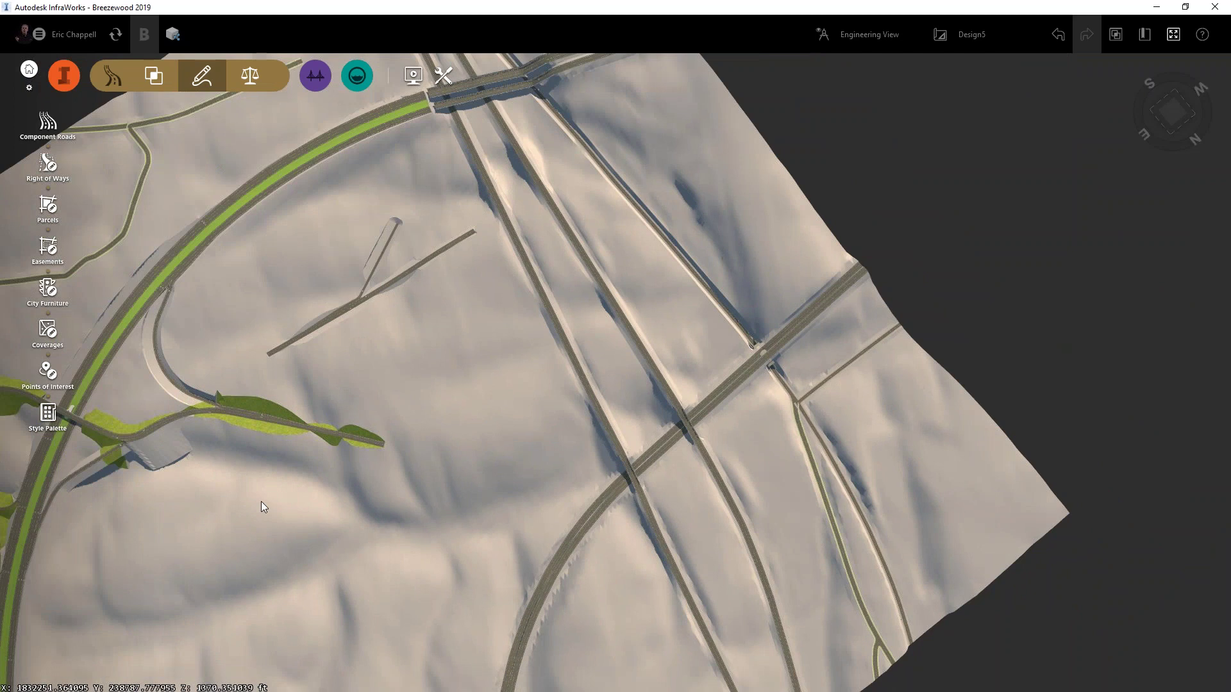
{"action": "left_click", "coordinate": [593, 507]}
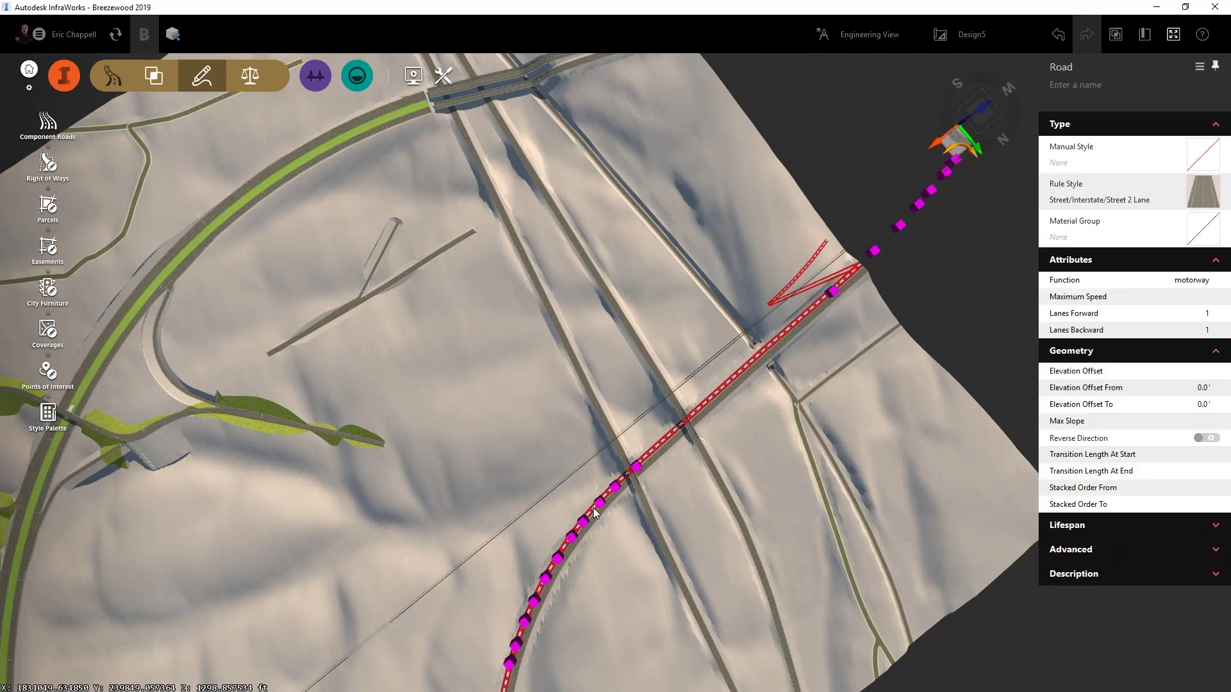
{"action": "key", "text": "Delete"}
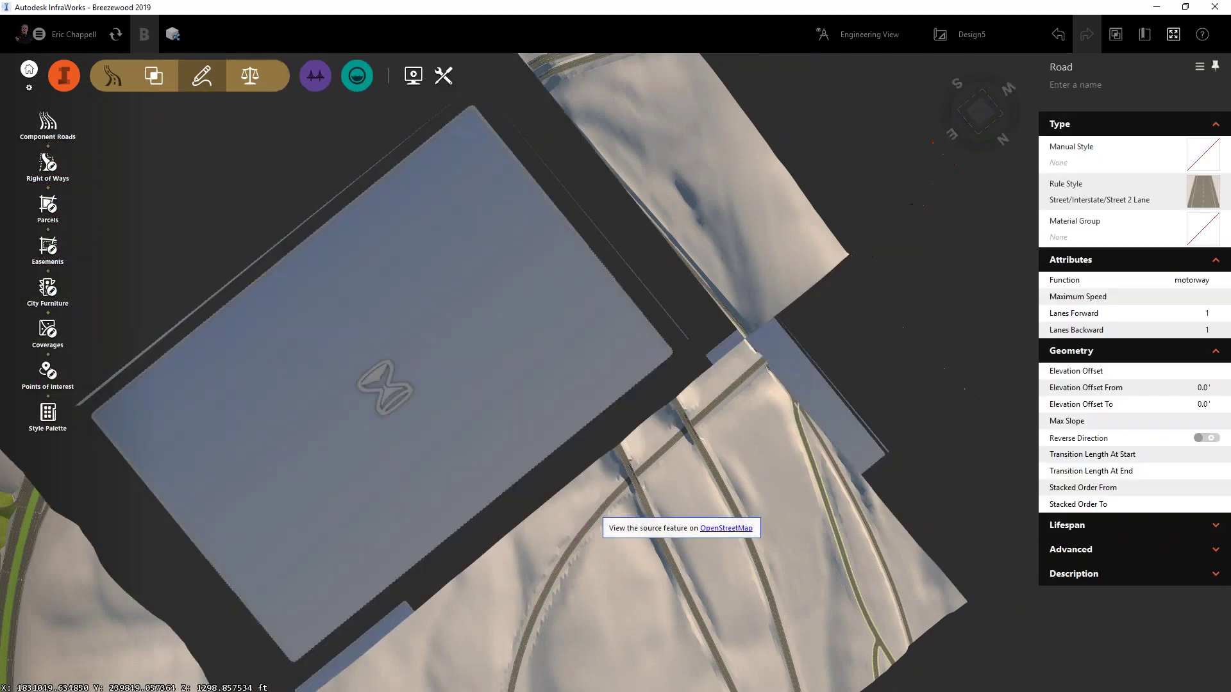
{"action": "left_click", "coordinate": [598, 517]}
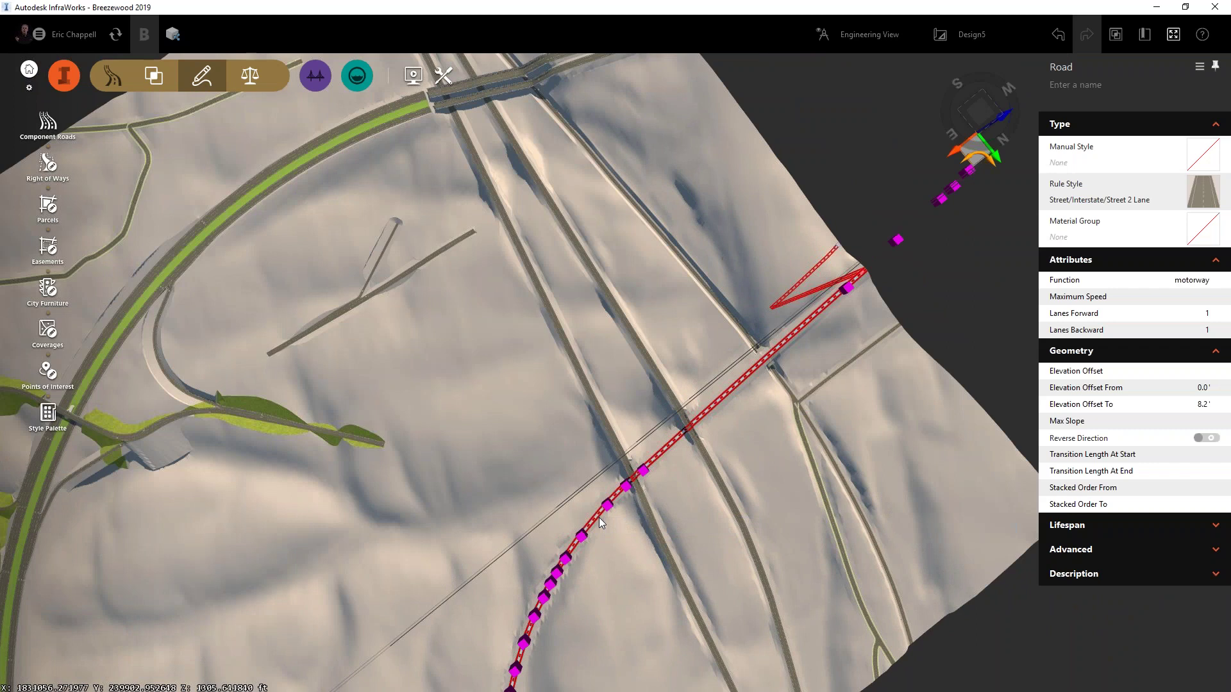
{"action": "key", "text": "Delete"}
{"action": "middle_click_drag", "start_coordinate": [751, 468], "coordinate": [664, 481]}
{"action": "middle_click_drag", "start_coordinate": [376, 544], "coordinate": [357, 652]}
{"action": "left_click", "coordinate": [376, 475]}
{"action": "left_click", "coordinate": [383, 489]}
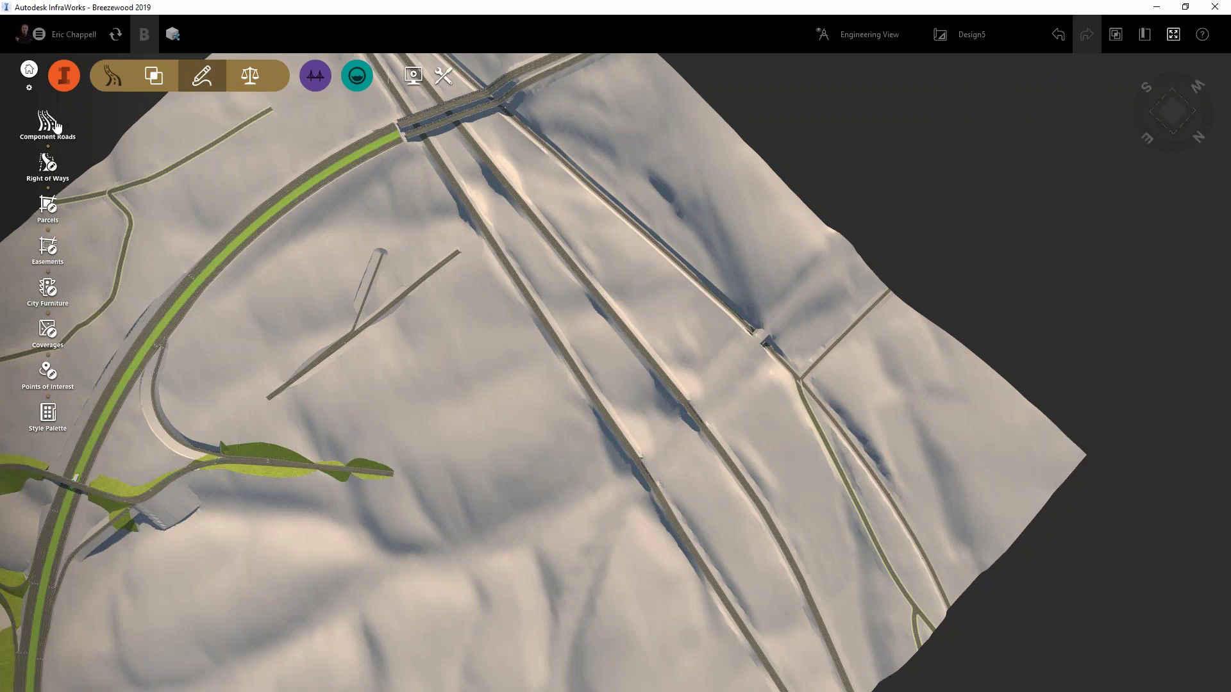
- Extend the overpass road from its free end toward the nearest of the three long roads, to a total length of about 4284 ft
{"action": "left_click", "coordinate": [48, 124]}
{"action": "left_click", "coordinate": [393, 475]}
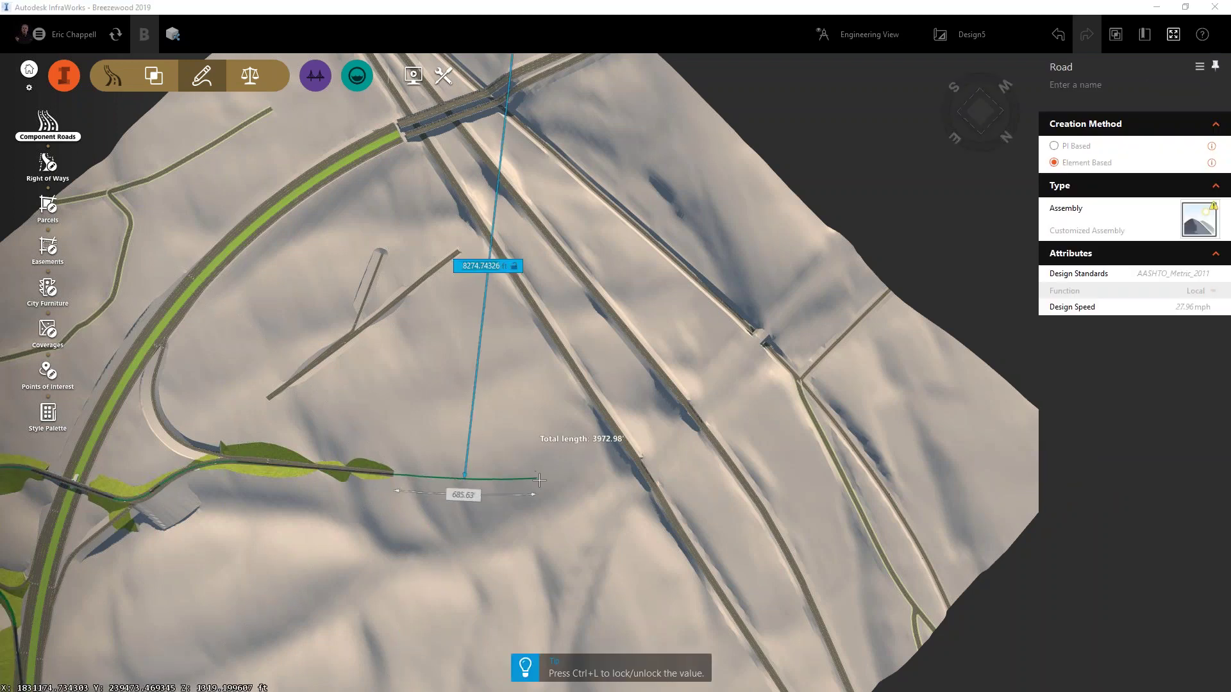
{"action": "double_click", "coordinate": [599, 472]}
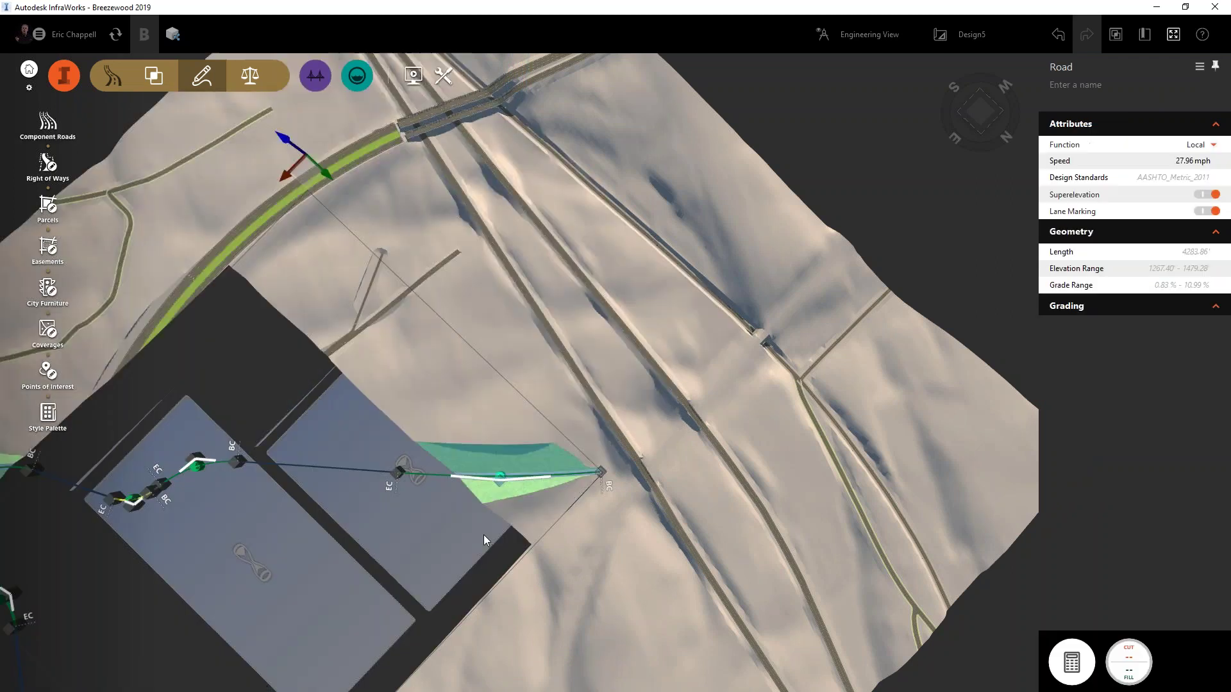
{"action": "key", "text": "Escape"}
{"action": "middle_click_drag", "start_coordinate": [483, 540], "coordinate": [295, 605]}
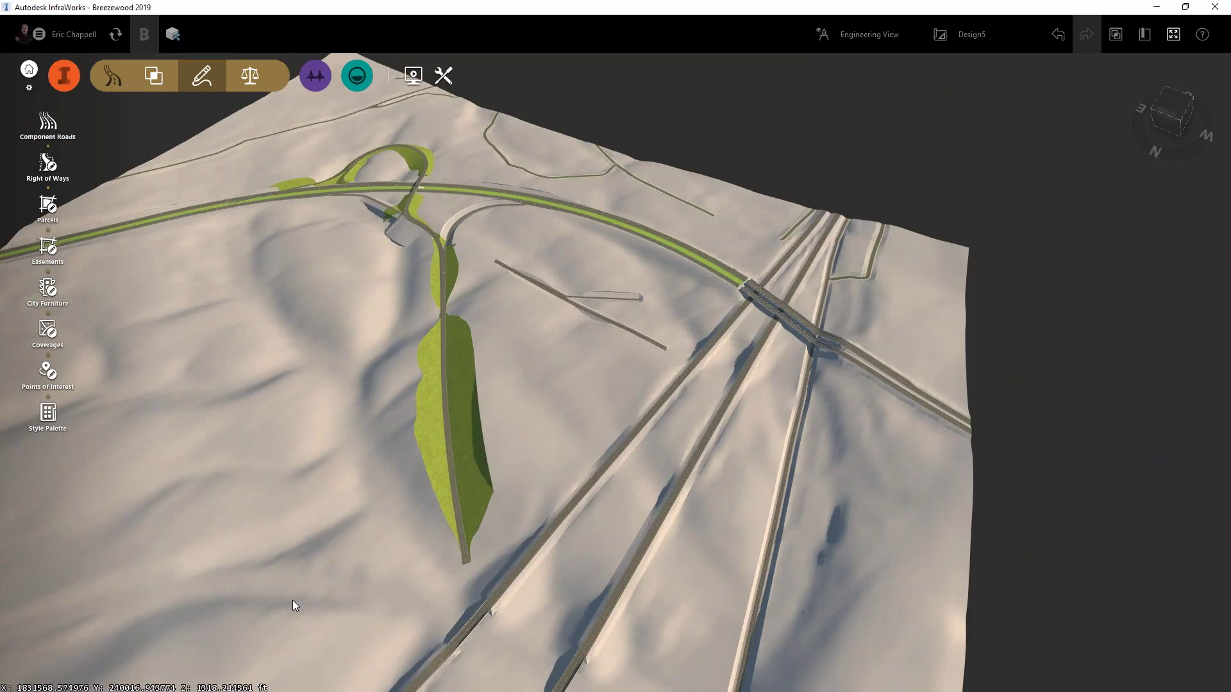
- Compute the earthwork quantities for the extended overpass road
{"action": "middle_click_drag", "start_coordinate": [609, 484], "coordinate": [448, 500]}
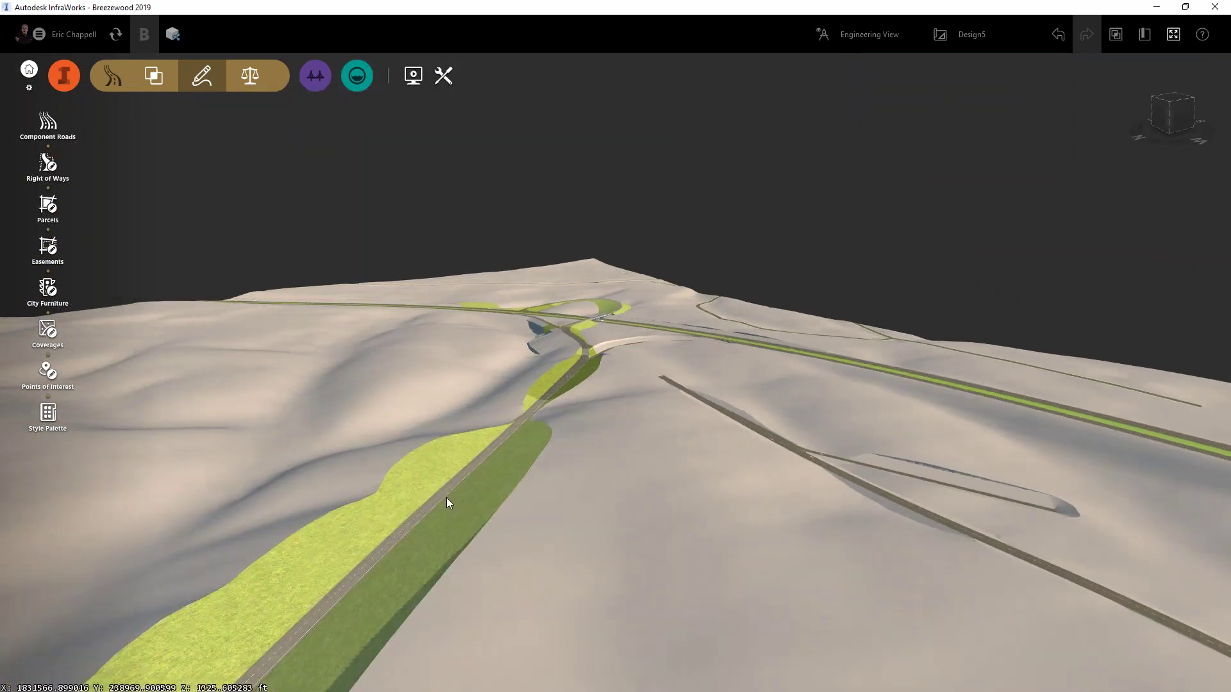
{"action": "left_click", "coordinate": [440, 498]}
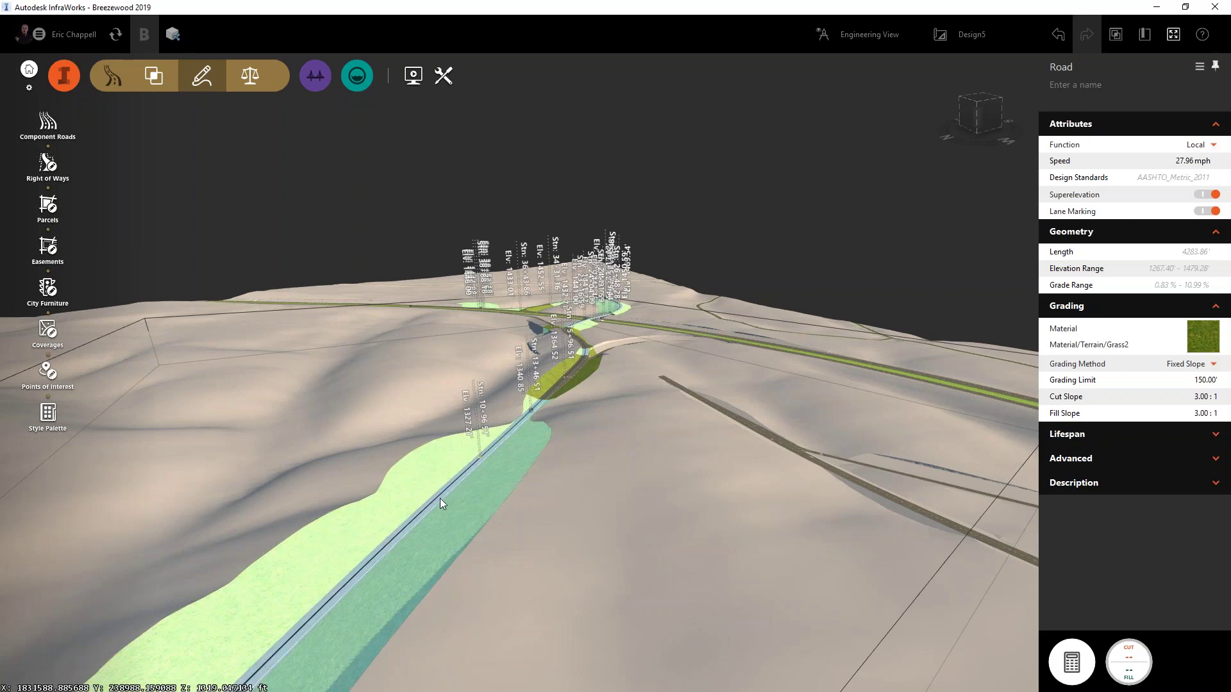
{"action": "middle_click_drag", "start_coordinate": [635, 494], "coordinate": [549, 593]}
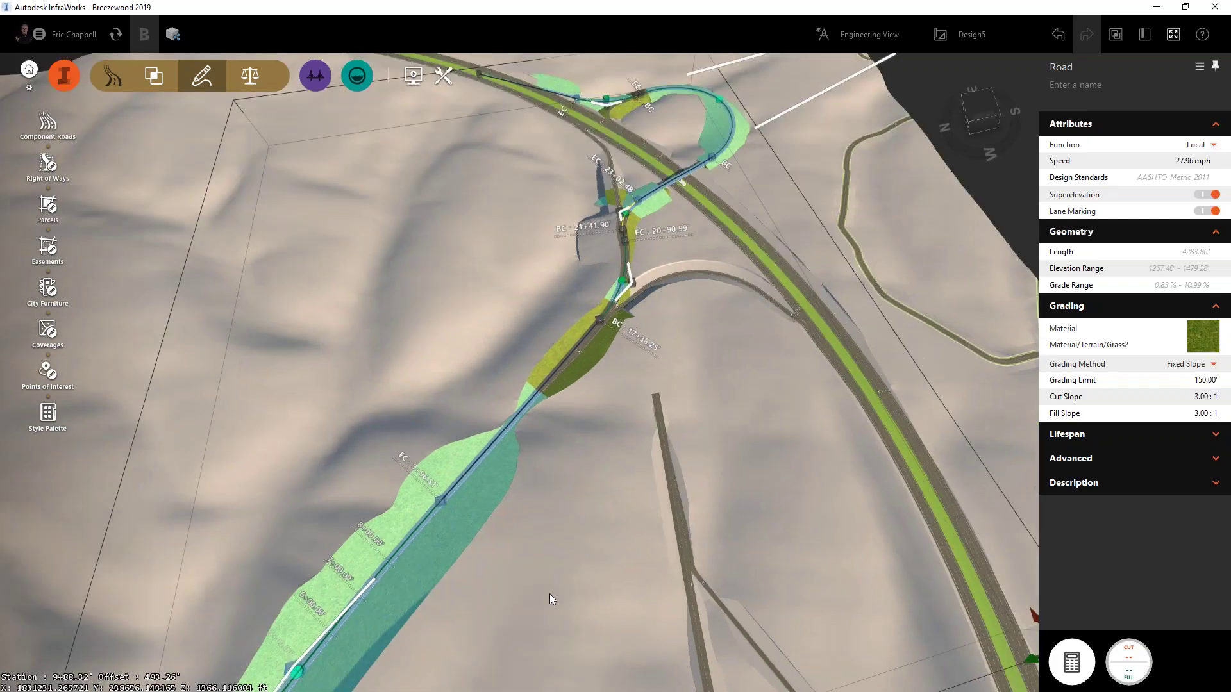
{"action": "left_click", "coordinate": [1134, 666]}
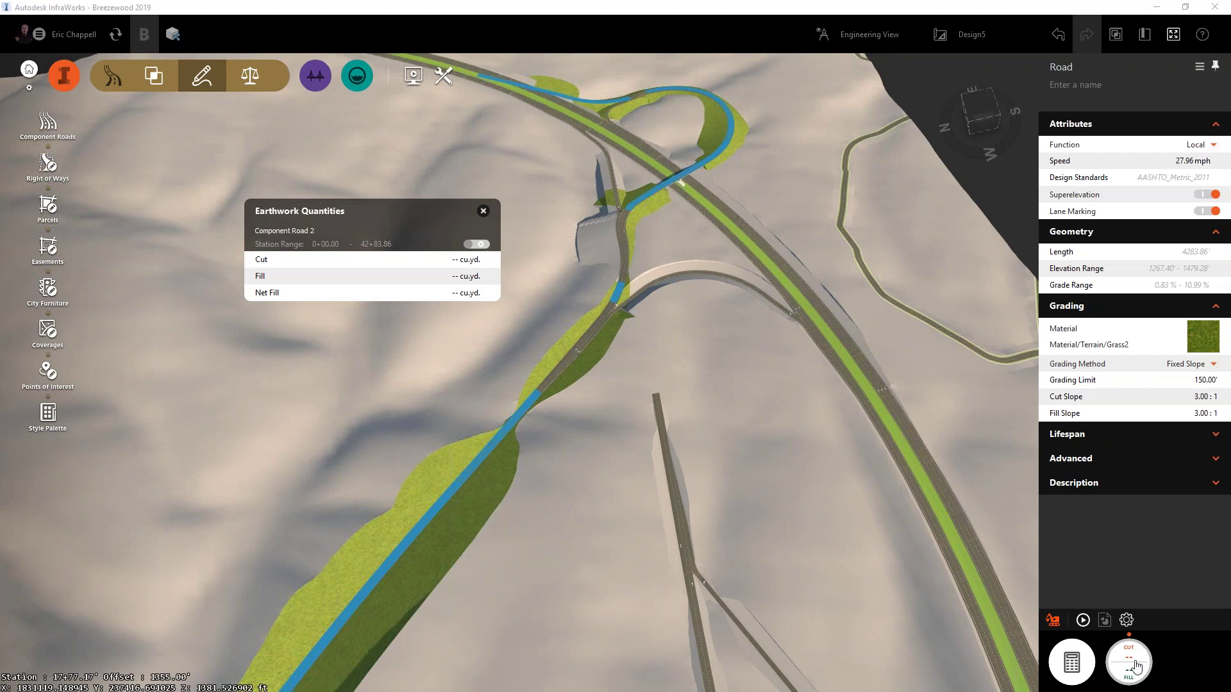
{"action": "left_click", "coordinate": [1082, 621]}
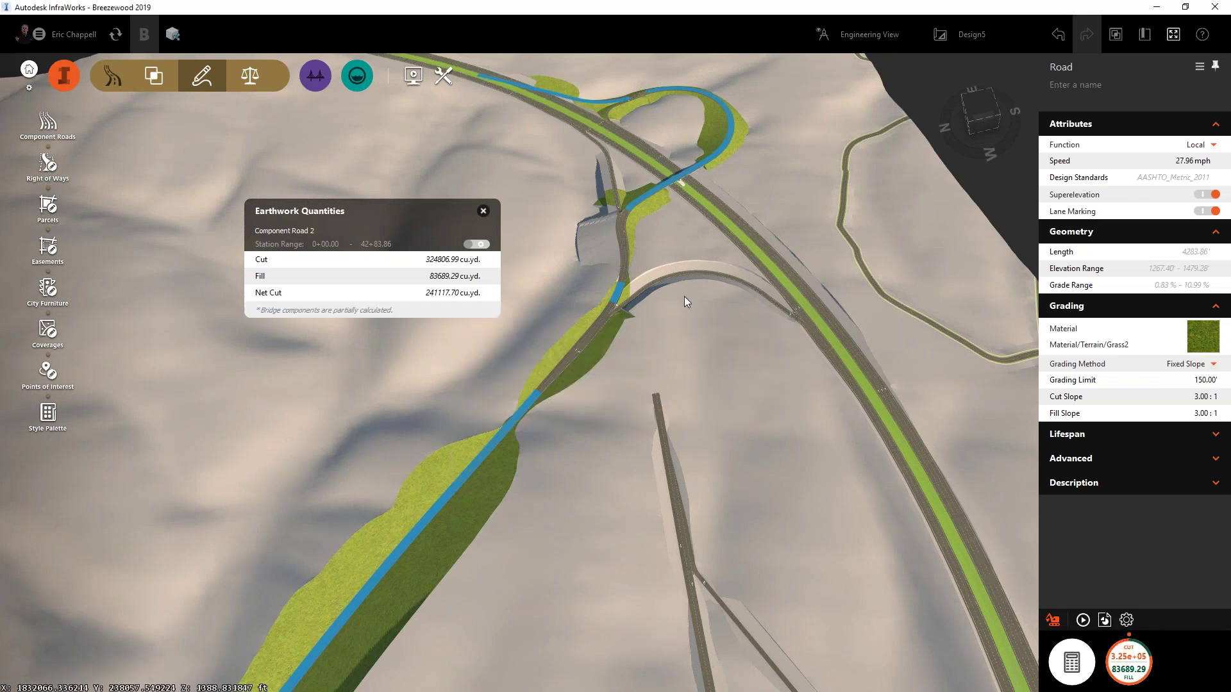
- Add the two near-side ramps to the selected overpass road and compute the combined earthwork quantities
{"action": "left_click", "coordinate": [672, 274], "text": "ctrl"}
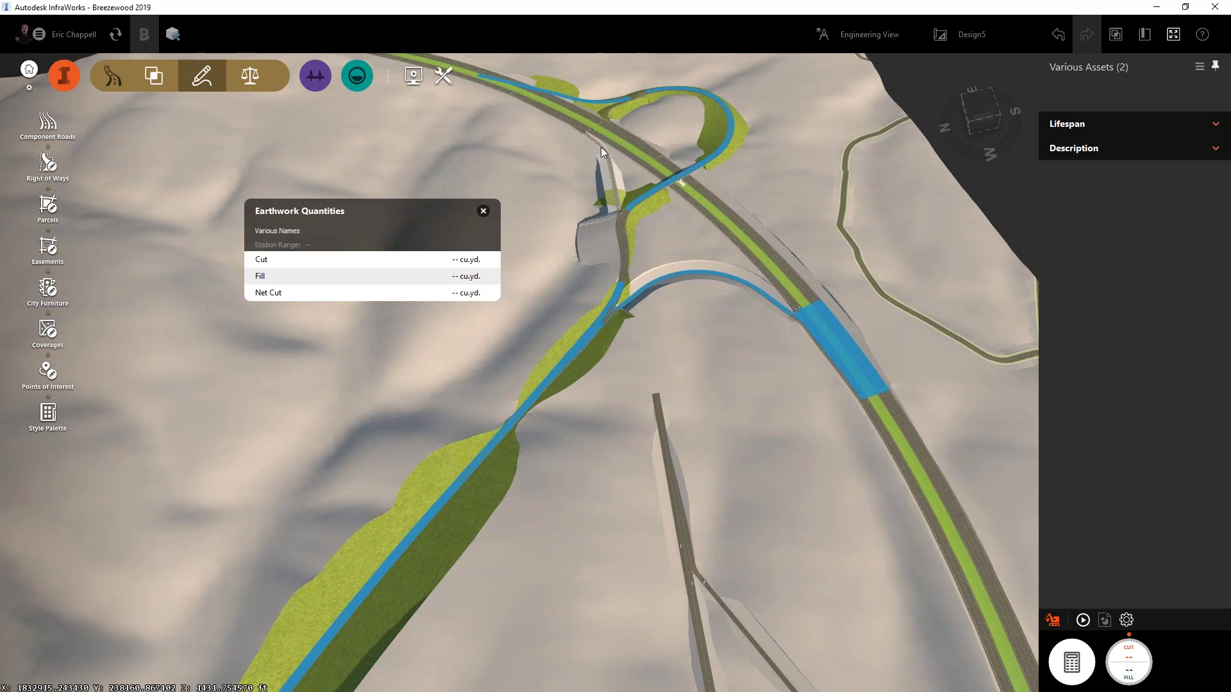
{"action": "left_click", "coordinate": [609, 366], "text": "ctrl"}
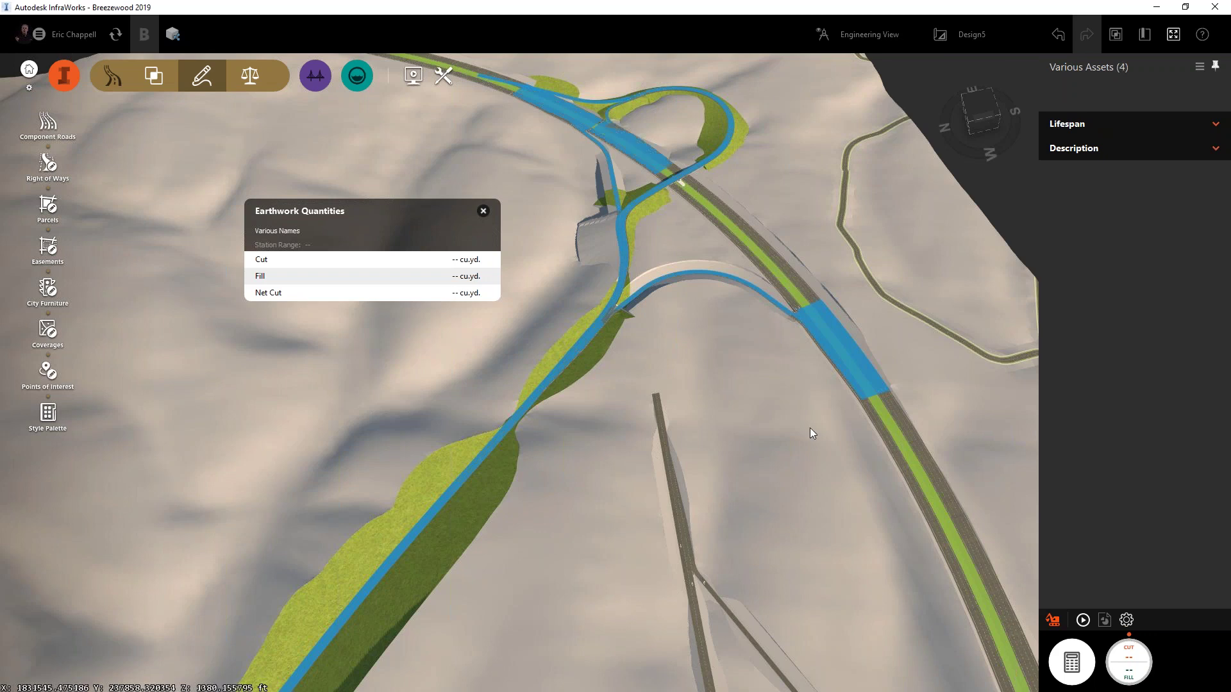
{"action": "left_click", "coordinate": [1082, 620]}
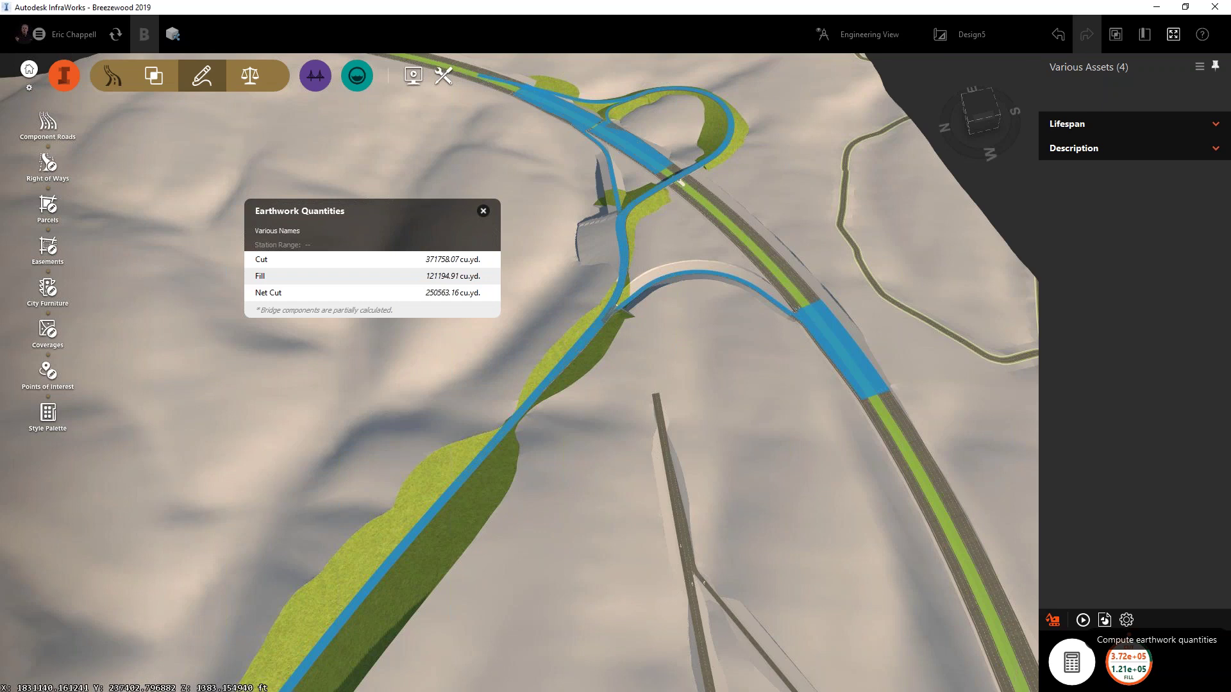
- Review the material quantities of the selected roads, including bridge, shoulder, curb and lane amounts, and clear the selection
{"action": "left_click", "coordinate": [1104, 620]}
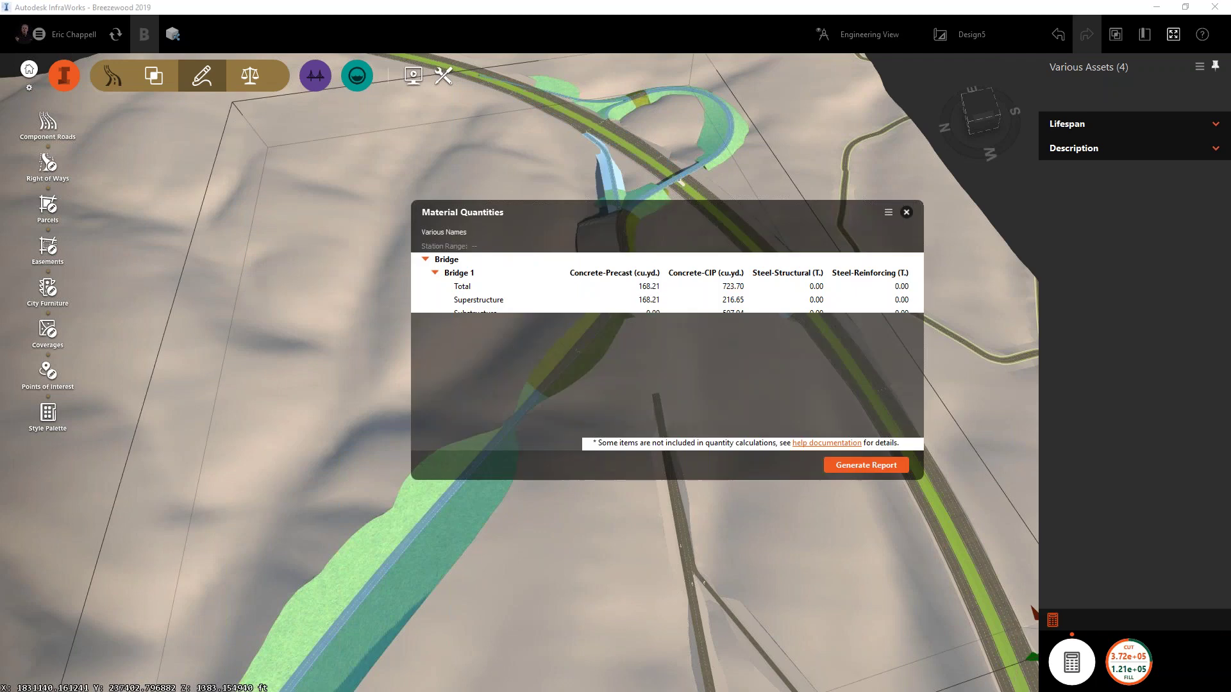
{"action": "left_click_drag", "start_coordinate": [780, 205], "coordinate": [314, 95]}
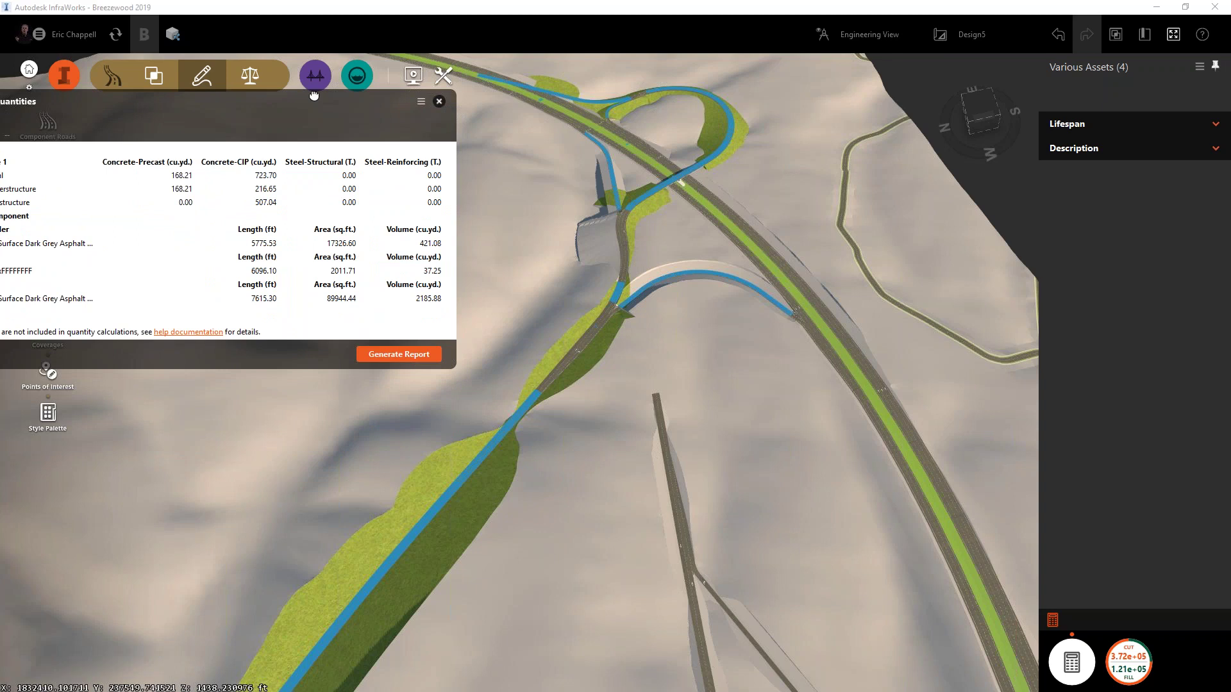
{"action": "left_click_drag", "start_coordinate": [309, 107], "coordinate": [450, 107]}
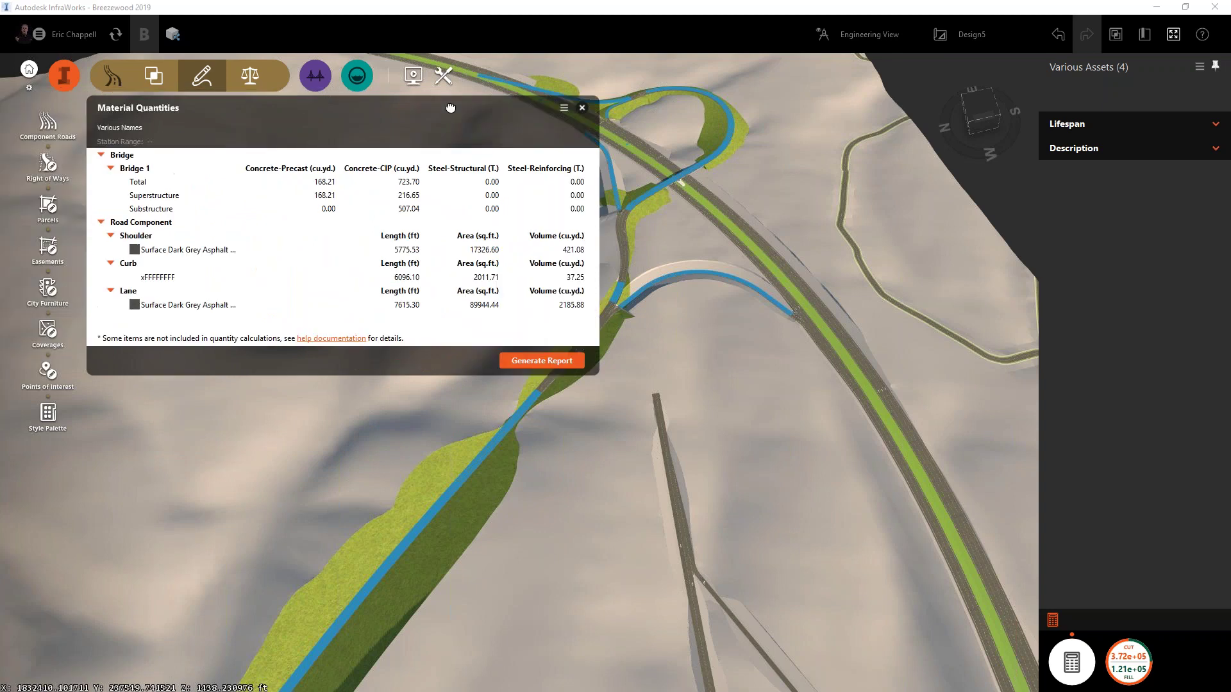
{"action": "left_click", "coordinate": [581, 107]}
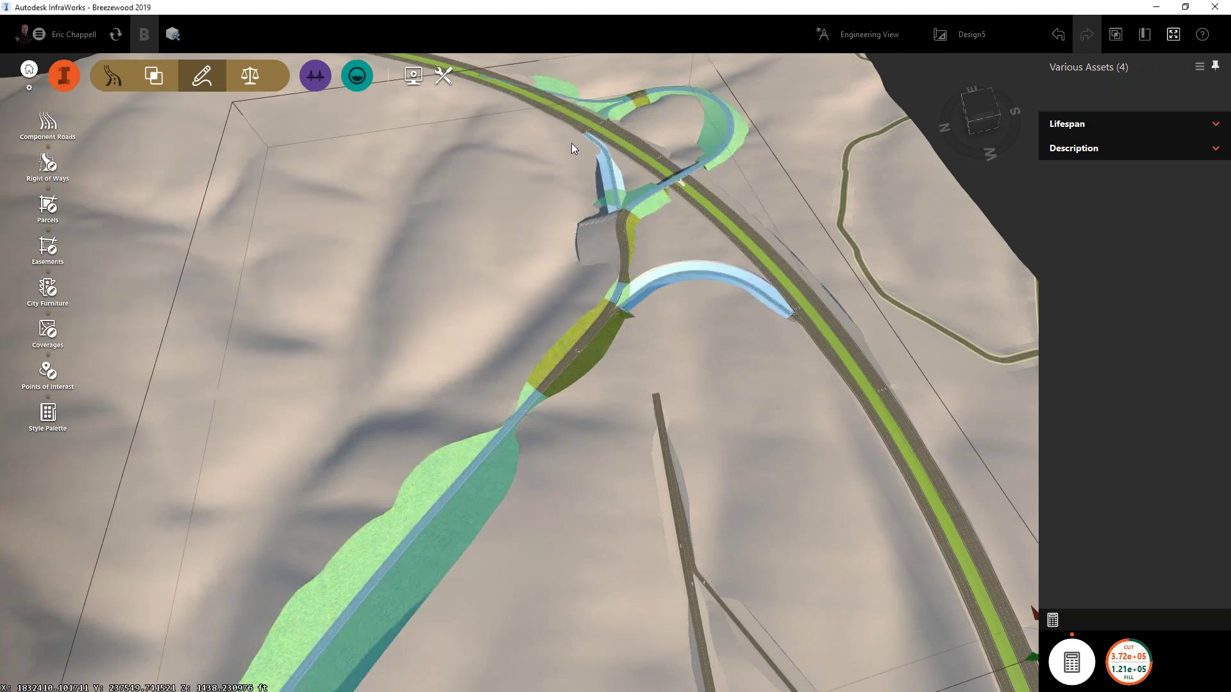
{"action": "left_click", "coordinate": [425, 289]}
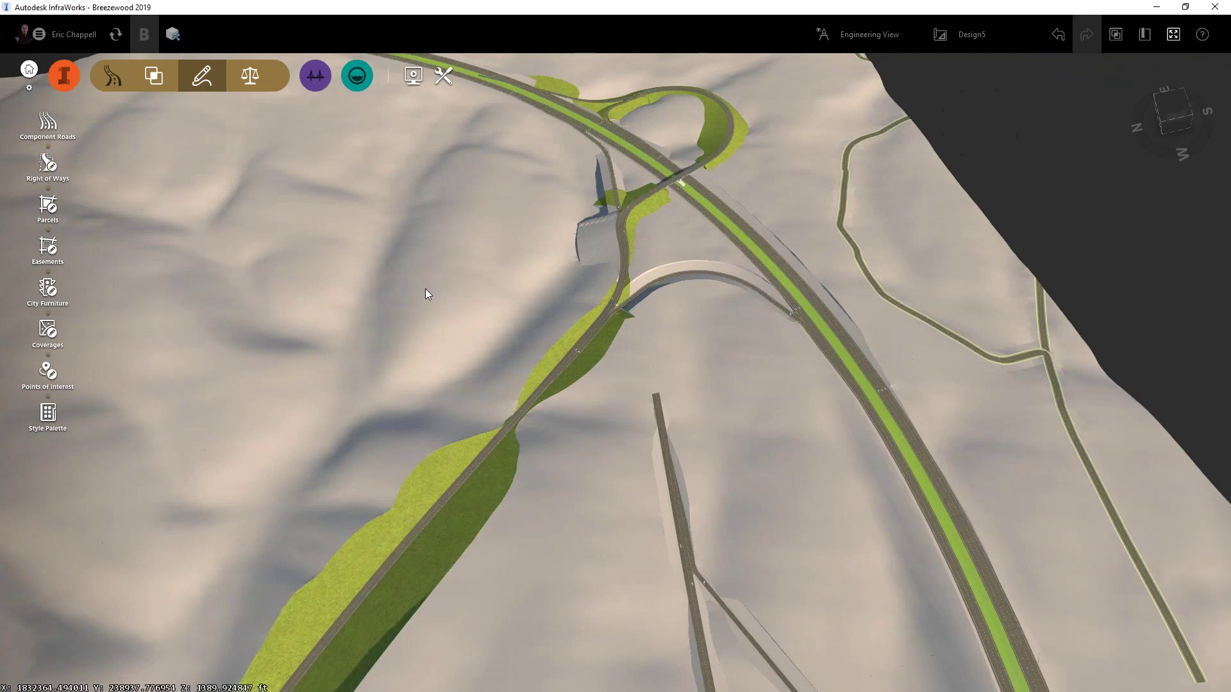
- Run a forward stopping sight distance analysis for Lane - (1) of the overpass road
{"action": "scroll", "coordinate": [405, 312], "scroll_direction": "down", "scroll_amount": 3}
{"action": "scroll", "coordinate": [668, 449], "scroll_direction": "down", "scroll_amount": 2}
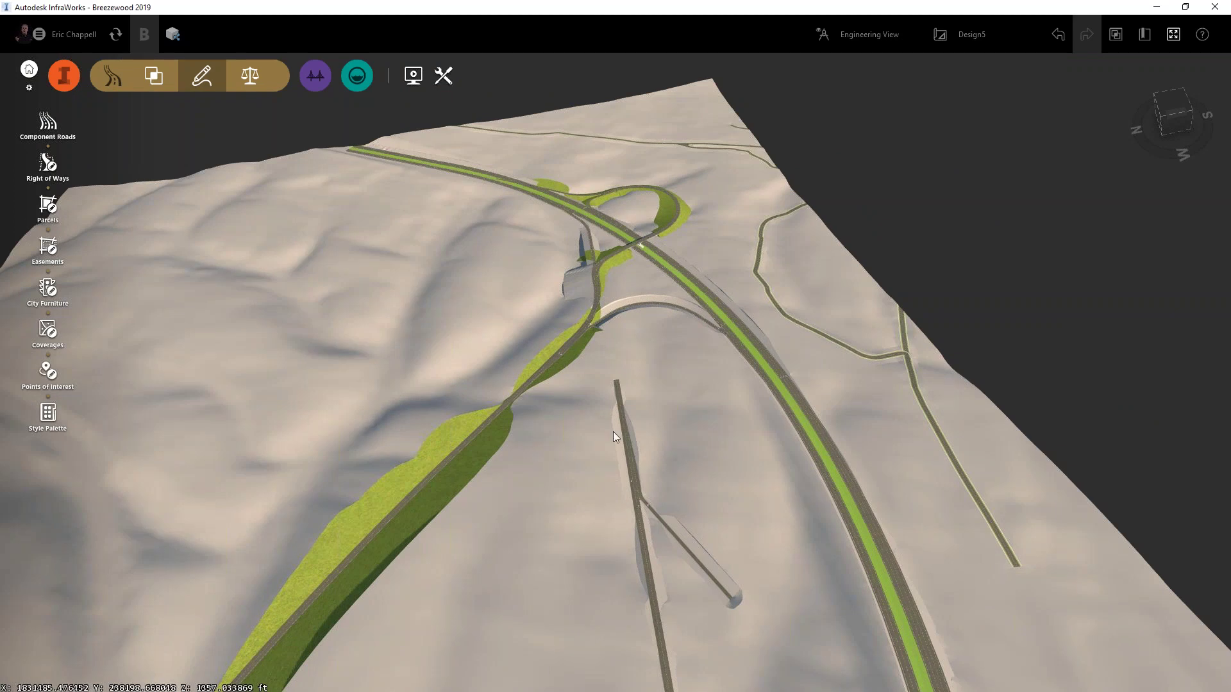
{"action": "middle_click_drag", "start_coordinate": [536, 329], "coordinate": [541, 436]}
{"action": "left_click", "coordinate": [483, 444]}
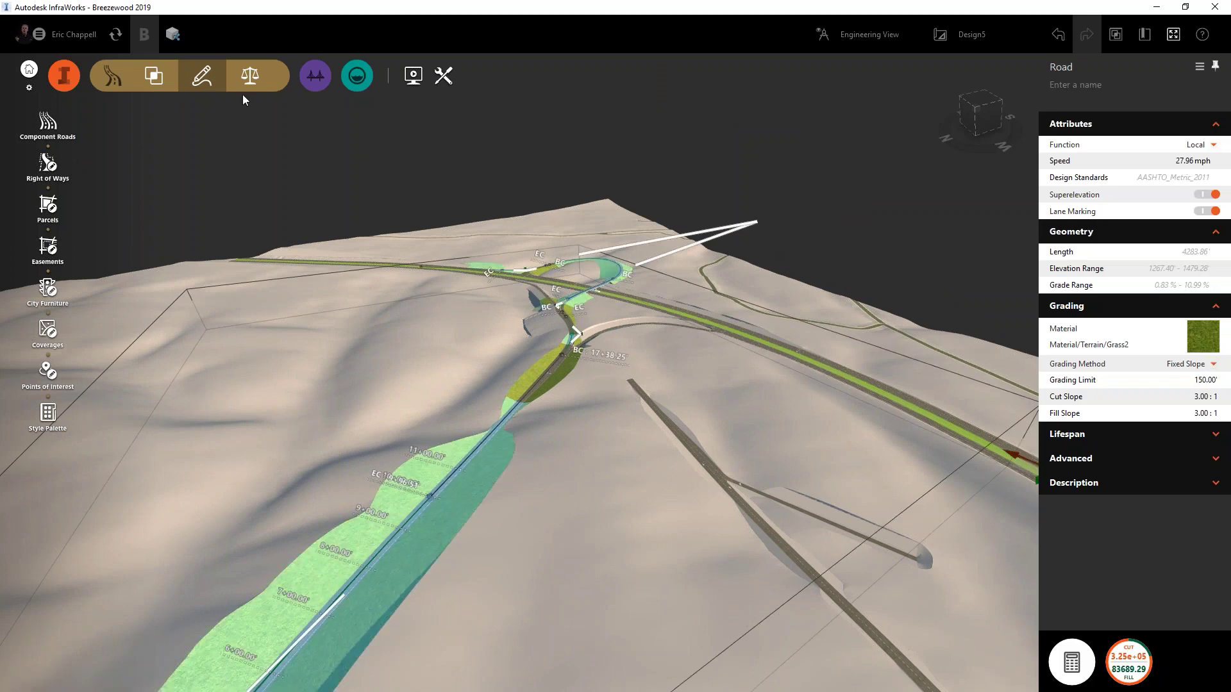
{"action": "left_click", "coordinate": [253, 72]}
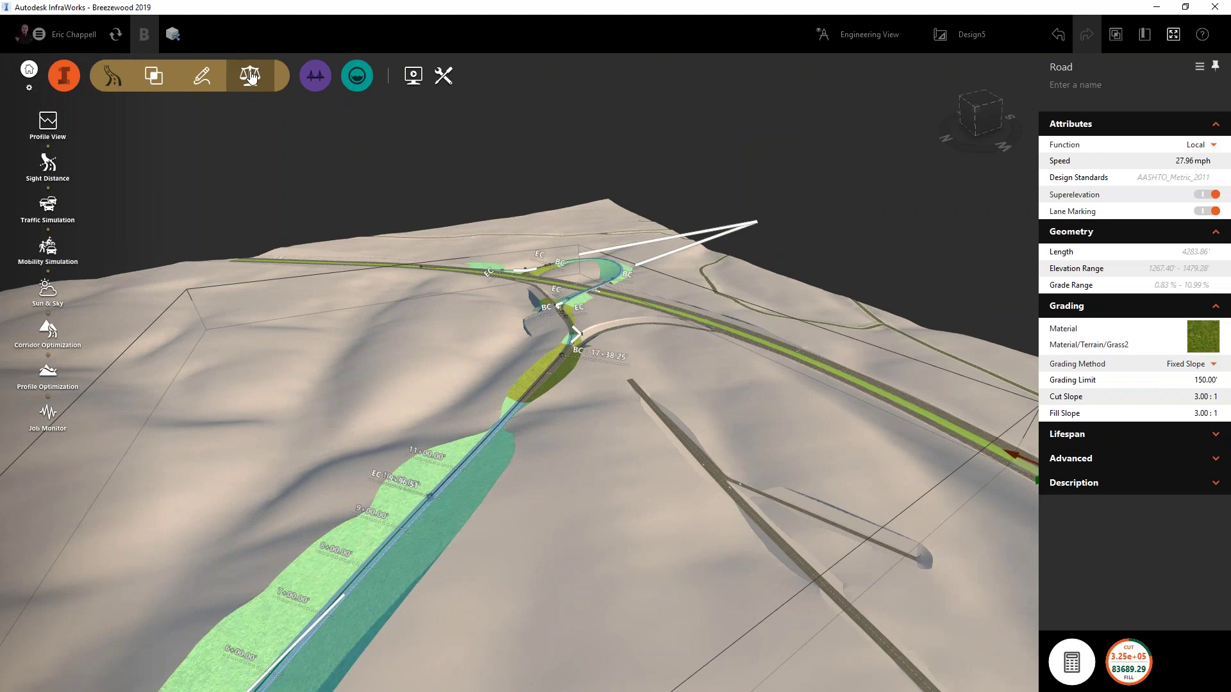
{"action": "left_click", "coordinate": [49, 165]}
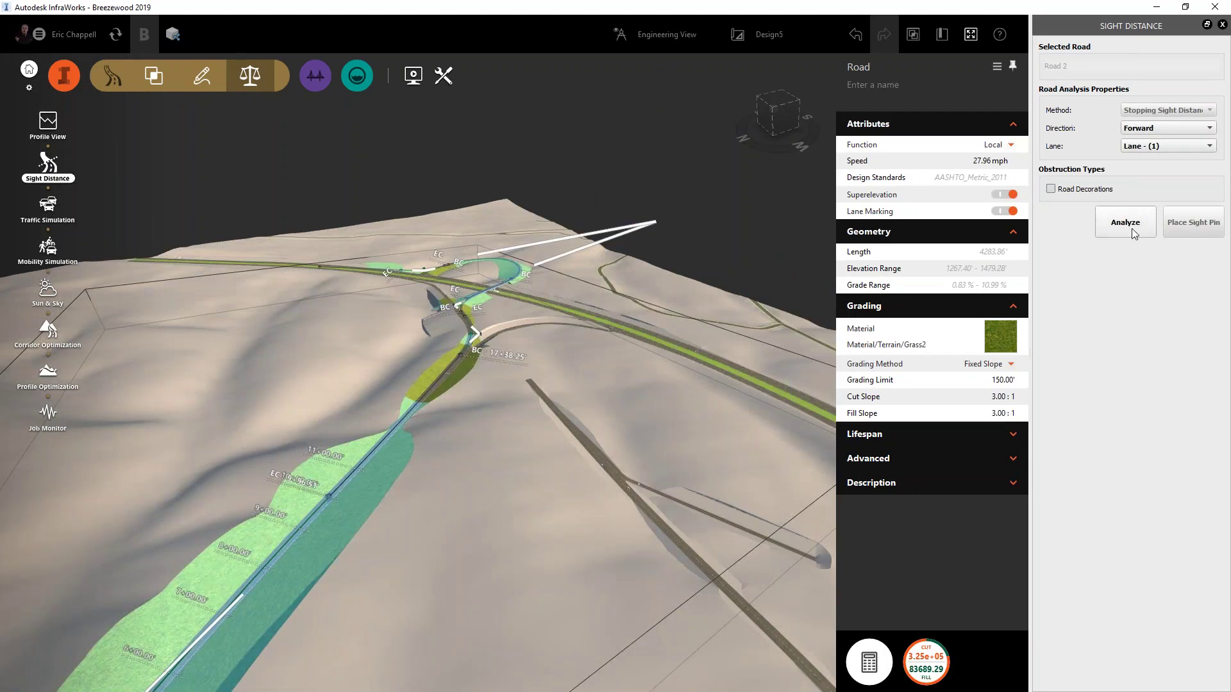
{"action": "left_click", "coordinate": [1143, 132]}
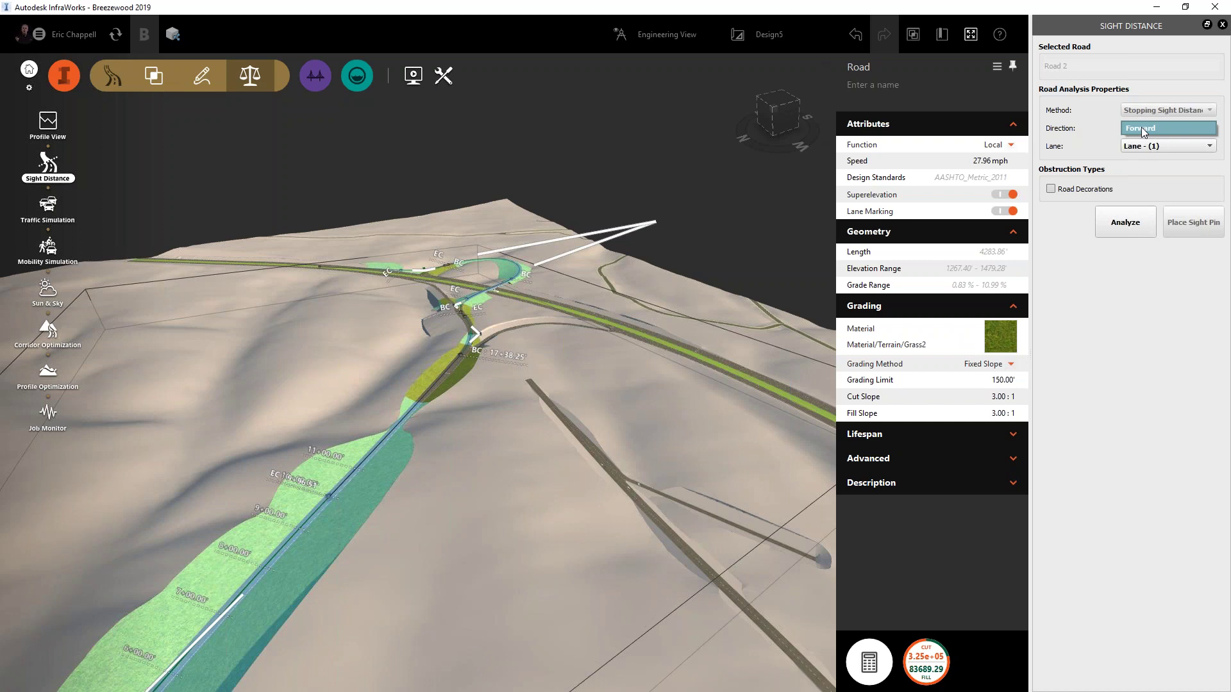
{"action": "left_click", "coordinate": [1133, 231]}
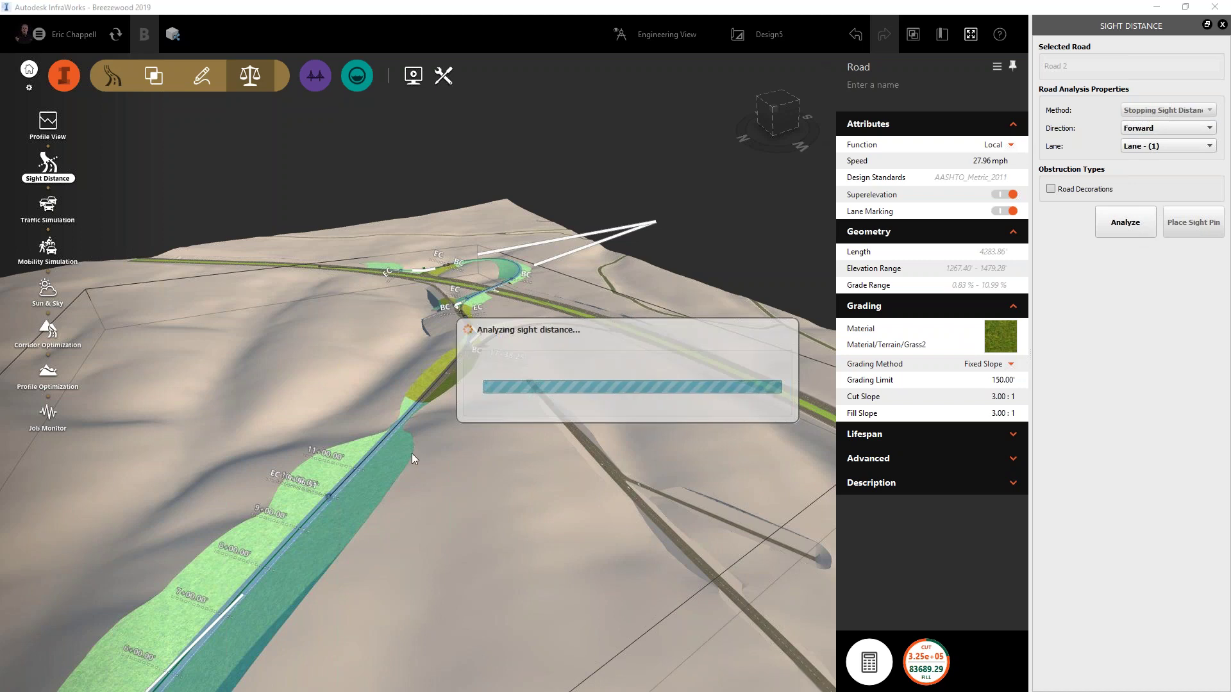
- Run the forward stopping sight distance analysis for Lane - (1) of the 871 ft ramp beside the highway
{"action": "left_click_drag", "start_coordinate": [517, 463], "coordinate": [502, 414]}
{"action": "middle_click_drag", "start_coordinate": [588, 334], "coordinate": [537, 433]}
{"action": "scroll", "coordinate": [537, 371], "scroll_direction": "up", "scroll_amount": 6}
{"action": "left_click_drag", "start_coordinate": [541, 328], "coordinate": [568, 383]}
{"action": "left_click_drag", "start_coordinate": [551, 452], "coordinate": [462, 388]}
{"action": "scroll", "coordinate": [461, 386], "scroll_direction": "down", "scroll_amount": 2}
{"action": "left_click_drag", "start_coordinate": [505, 463], "coordinate": [483, 458]}
{"action": "left_click", "coordinate": [482, 459]}
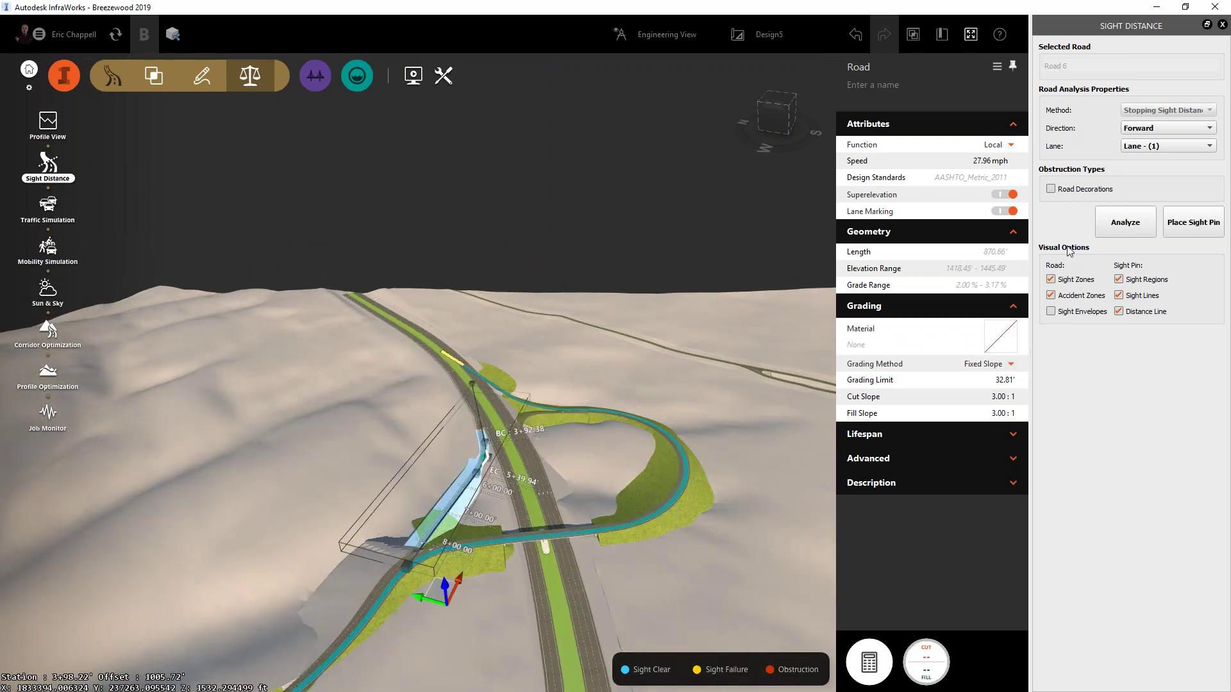
{"action": "left_click", "coordinate": [1121, 226]}
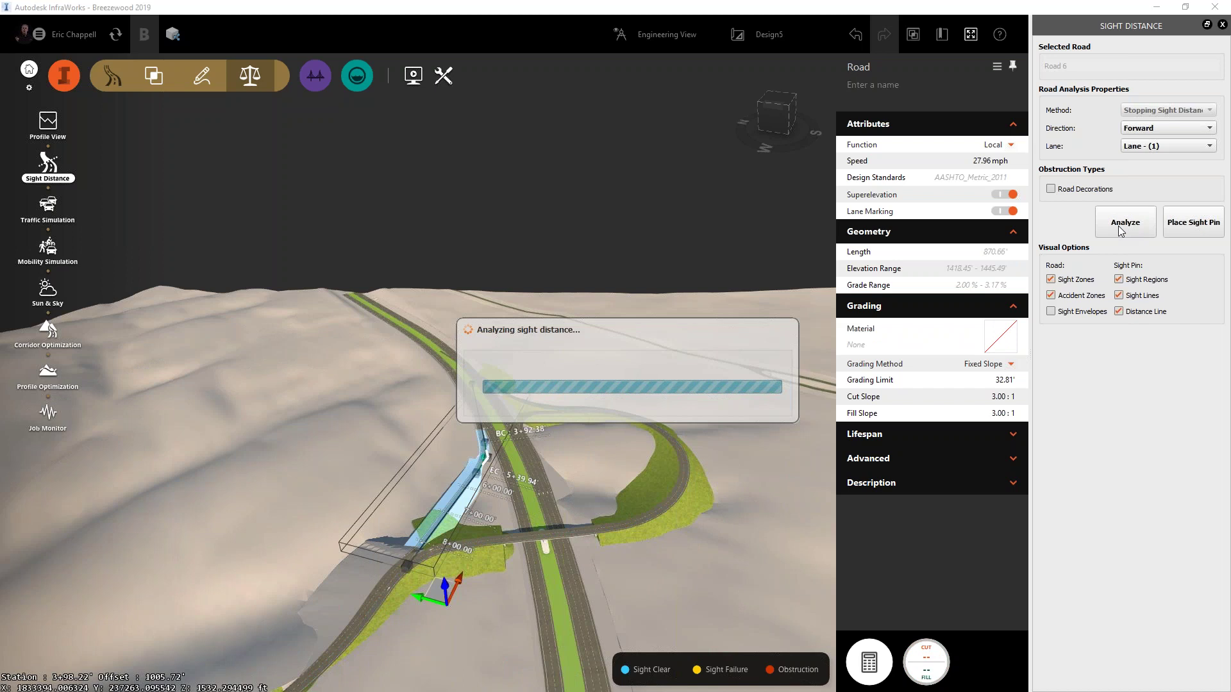
- Inspect the sight distance zones where the 871 ft ramp meets the overpass road, and close the sight distance analysis
{"action": "middle_click_drag", "start_coordinate": [489, 587], "coordinate": [691, 436], "text": "shift"}
{"action": "scroll", "coordinate": [691, 436], "scroll_direction": "up", "scroll_amount": 5}
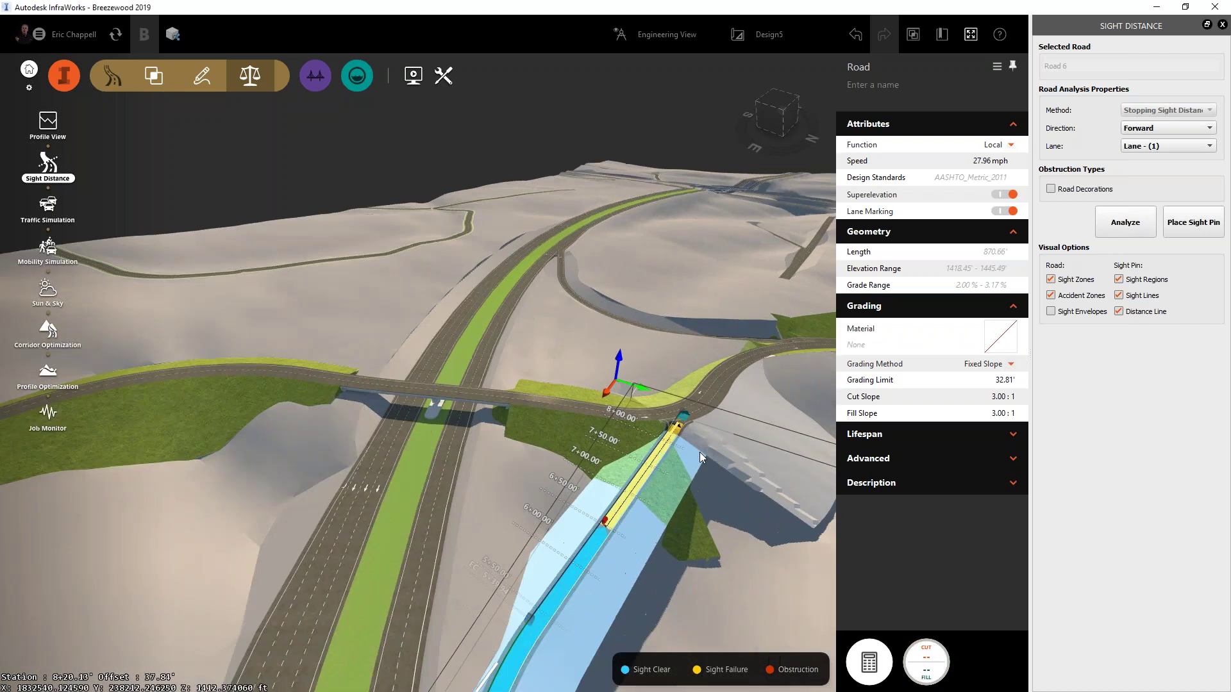
{"action": "middle_click_drag", "start_coordinate": [778, 555], "coordinate": [554, 547]}
{"action": "middle_click_drag", "start_coordinate": [644, 555], "coordinate": [594, 402], "text": "shift"}
{"action": "scroll", "coordinate": [594, 403], "scroll_direction": "up", "scroll_amount": 3}
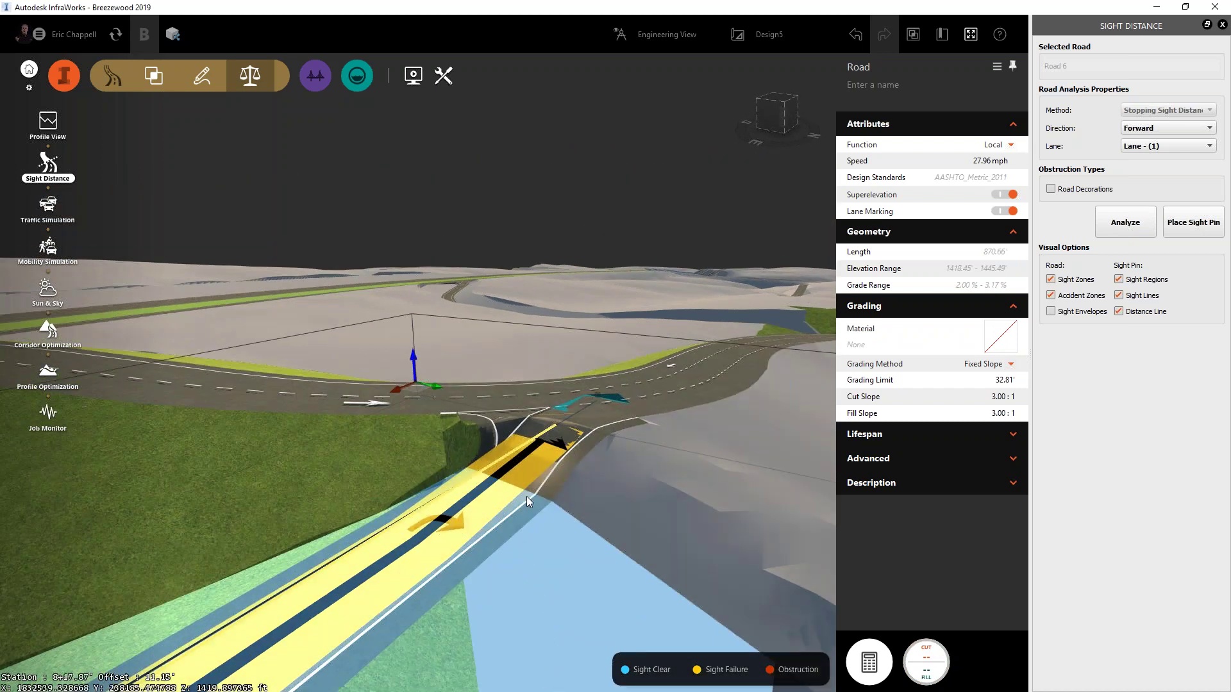
{"action": "key", "text": "Escape"}
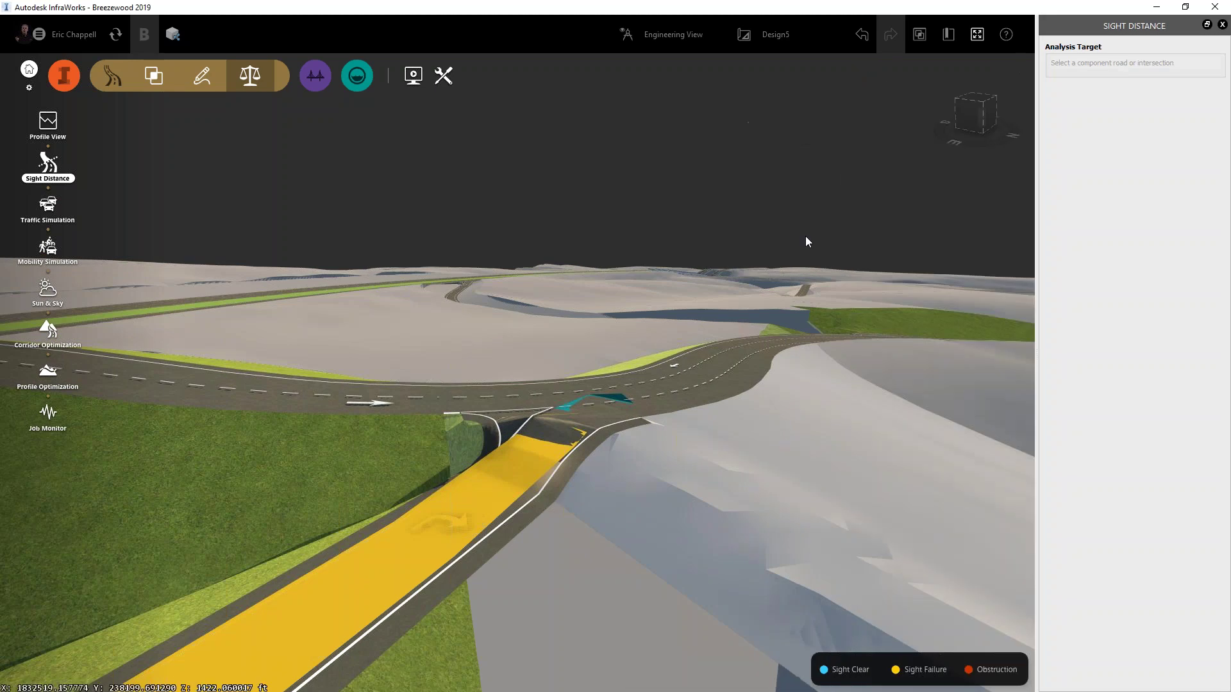
{"action": "left_click", "coordinate": [1221, 25]}
- Reselect the 871 ft ramp at its junction with the overpass road and reopen its sight distance results
{"action": "left_click_drag", "start_coordinate": [635, 550], "coordinate": [570, 533]}
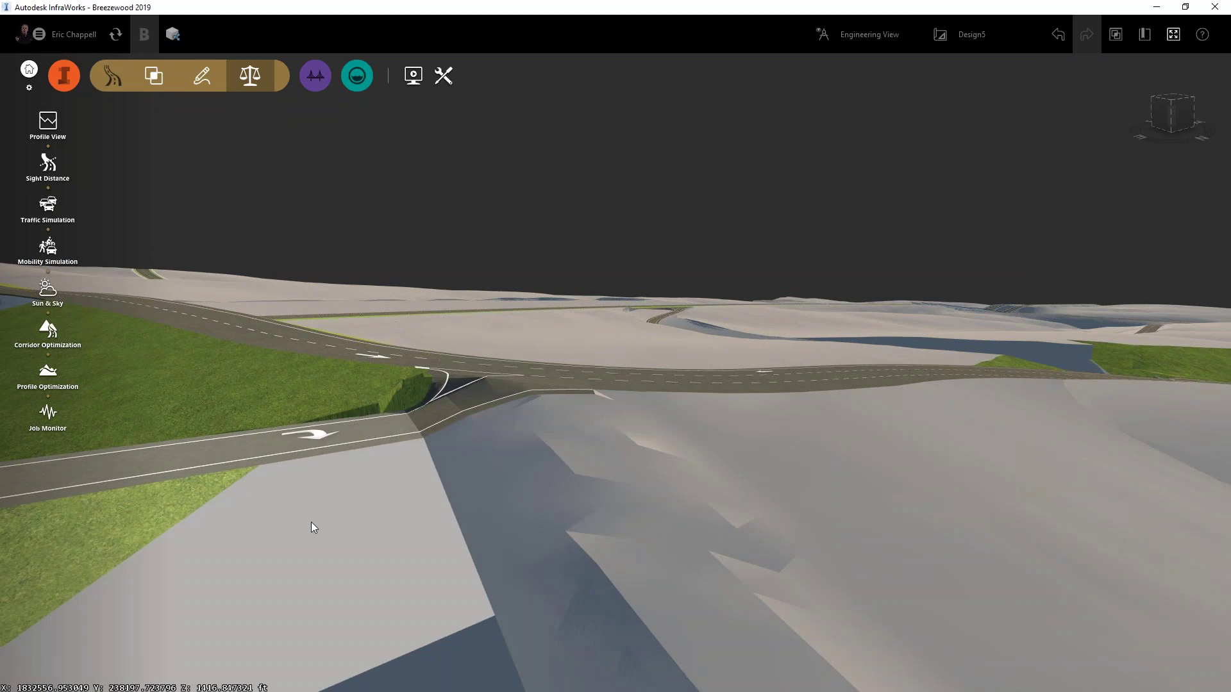
{"action": "scroll", "coordinate": [310, 521], "scroll_direction": "up", "scroll_amount": 3}
{"action": "scroll", "coordinate": [298, 562], "scroll_direction": "down", "scroll_amount": 3}
{"action": "left_click", "coordinate": [286, 545]}
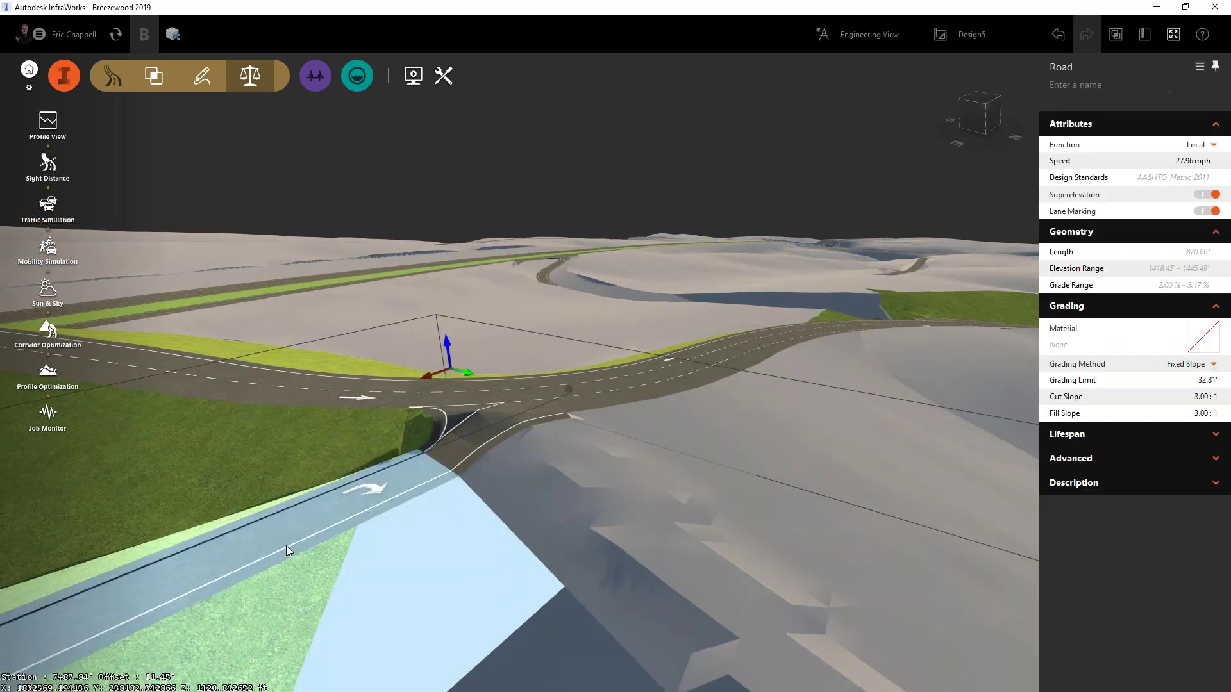
{"action": "left_click_drag", "start_coordinate": [551, 333], "coordinate": [195, 610]}
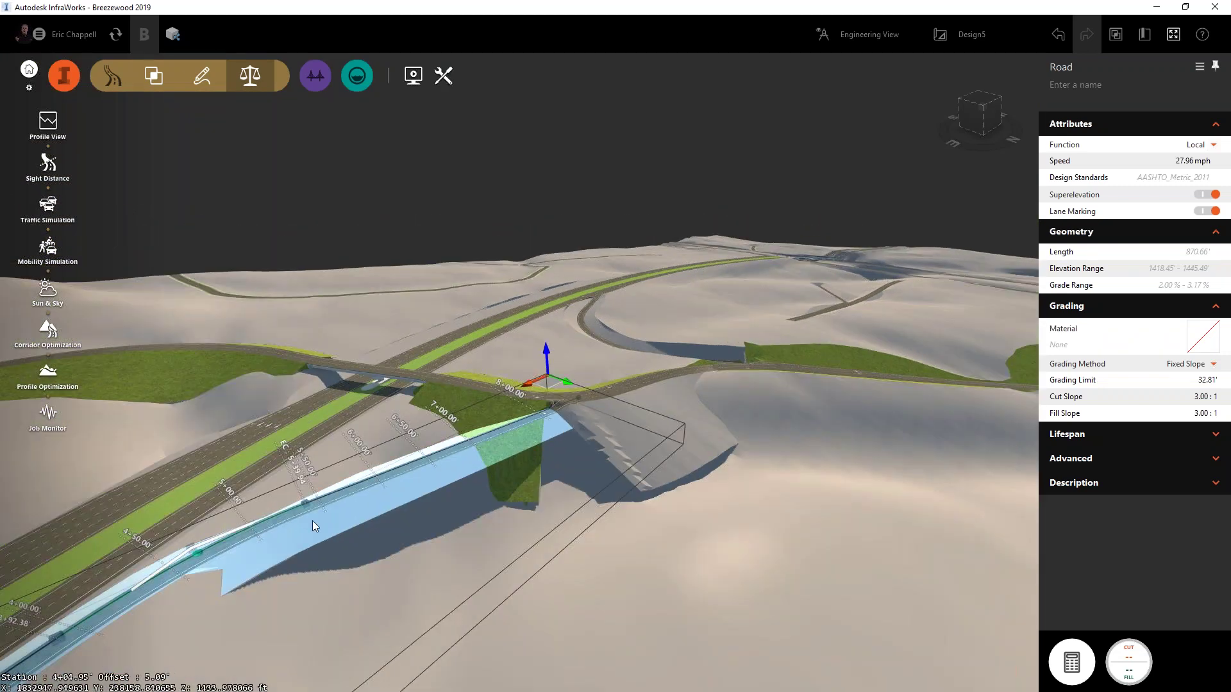
{"action": "scroll", "coordinate": [540, 415], "scroll_direction": "up", "scroll_amount": 3}
{"action": "scroll", "coordinate": [520, 448], "scroll_direction": "up", "scroll_amount": 5}
{"action": "left_click_drag", "start_coordinate": [524, 498], "coordinate": [511, 519]}
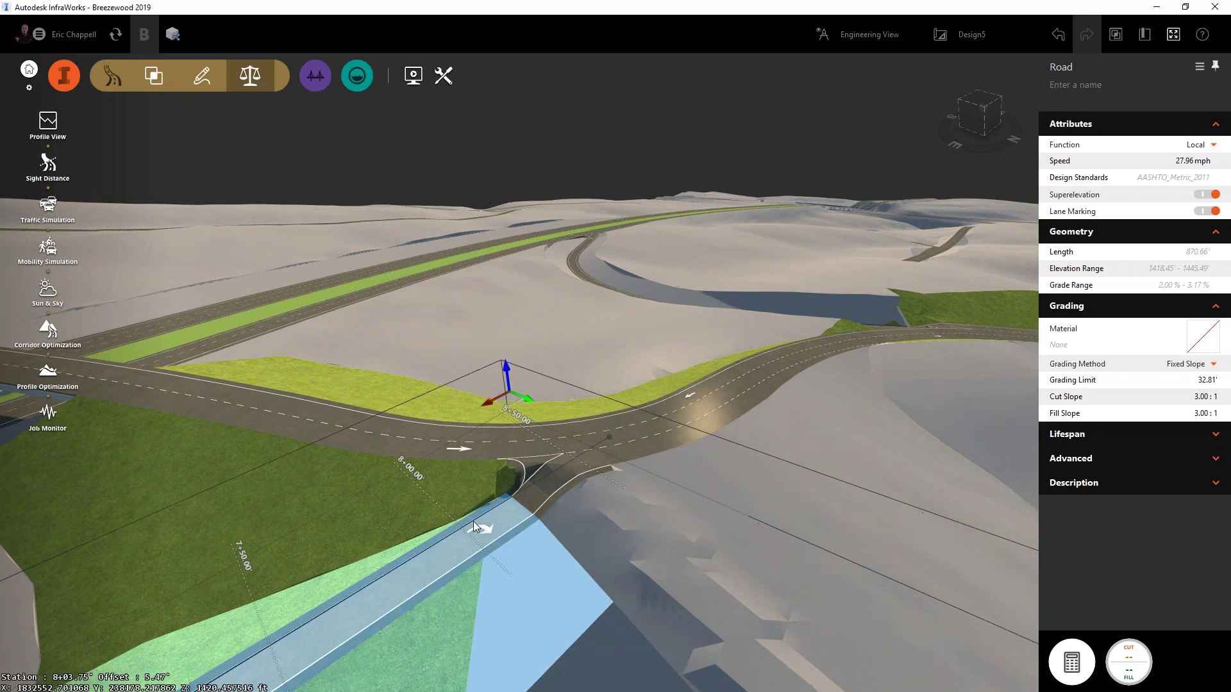
{"action": "left_click", "coordinate": [50, 168]}
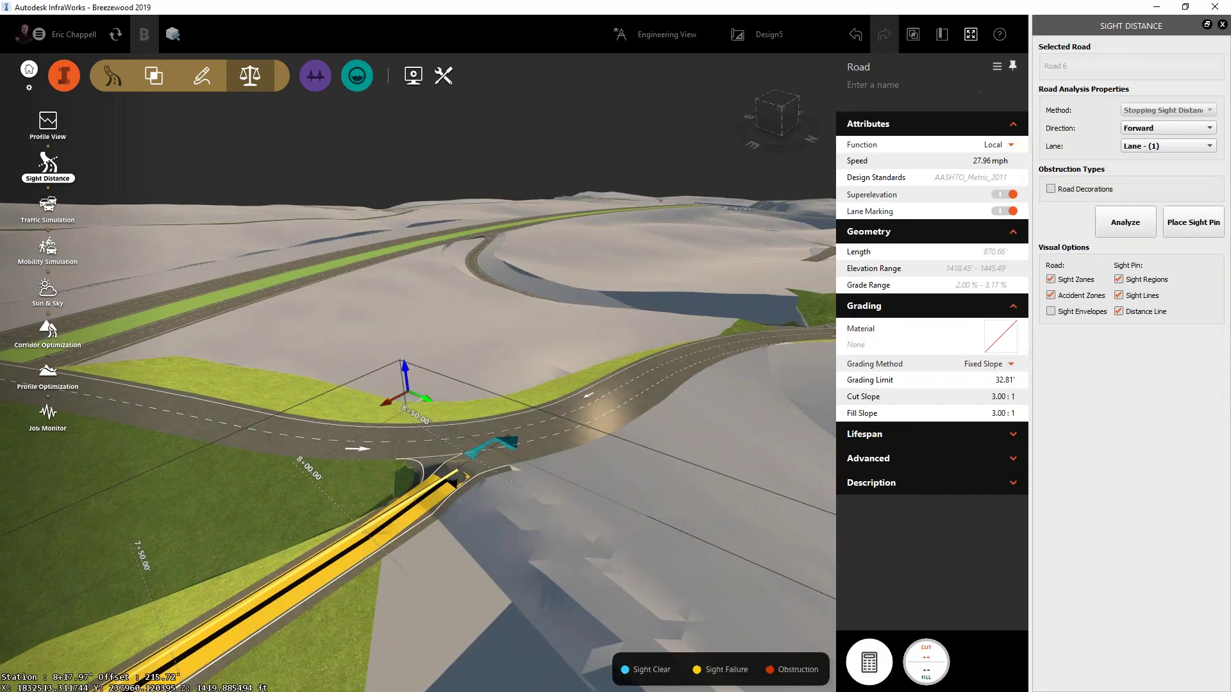
- Examine the sight failure and accident zones at the ramp's junction, and deselect the ramp
{"action": "scroll", "coordinate": [448, 487], "scroll_direction": "down", "scroll_amount": 1}
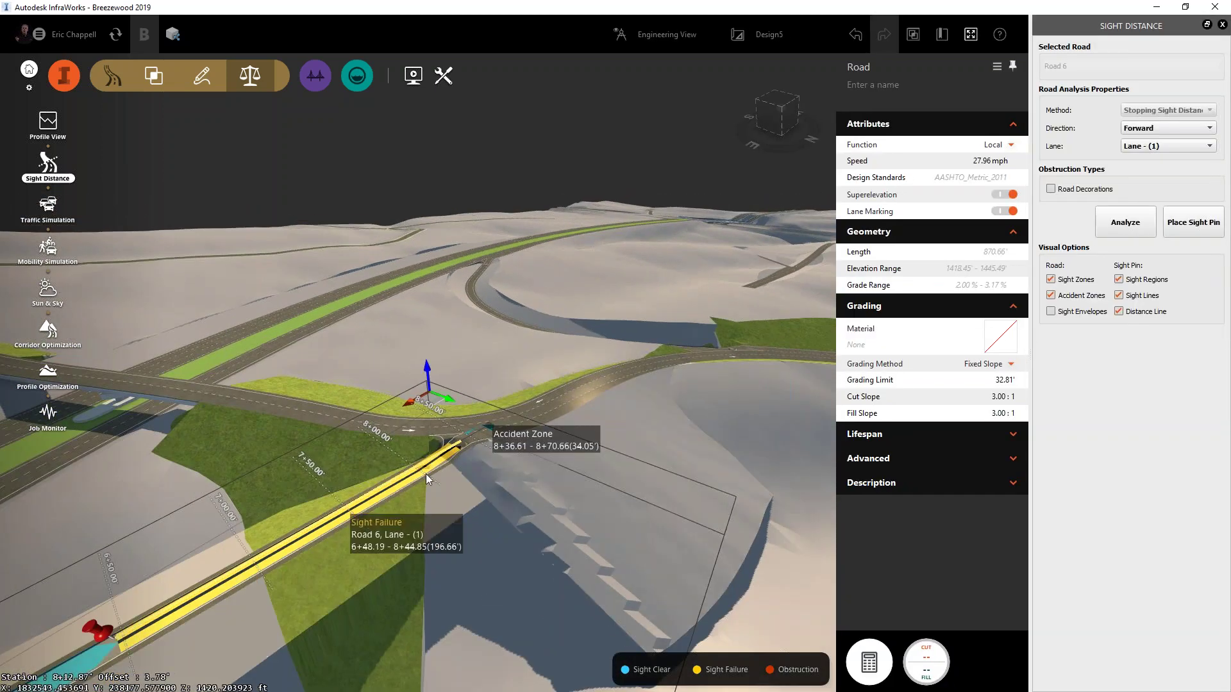
{"action": "scroll", "coordinate": [460, 440], "scroll_direction": "up", "scroll_amount": 3}
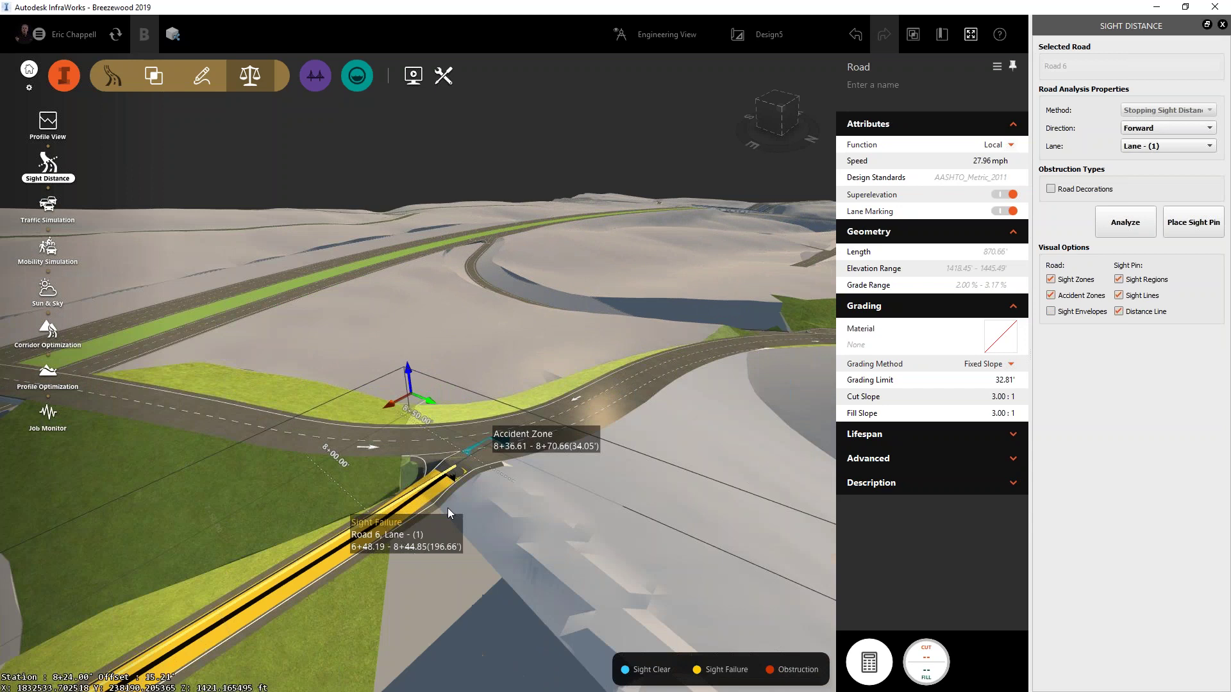
{"action": "left_click", "coordinate": [473, 475]}
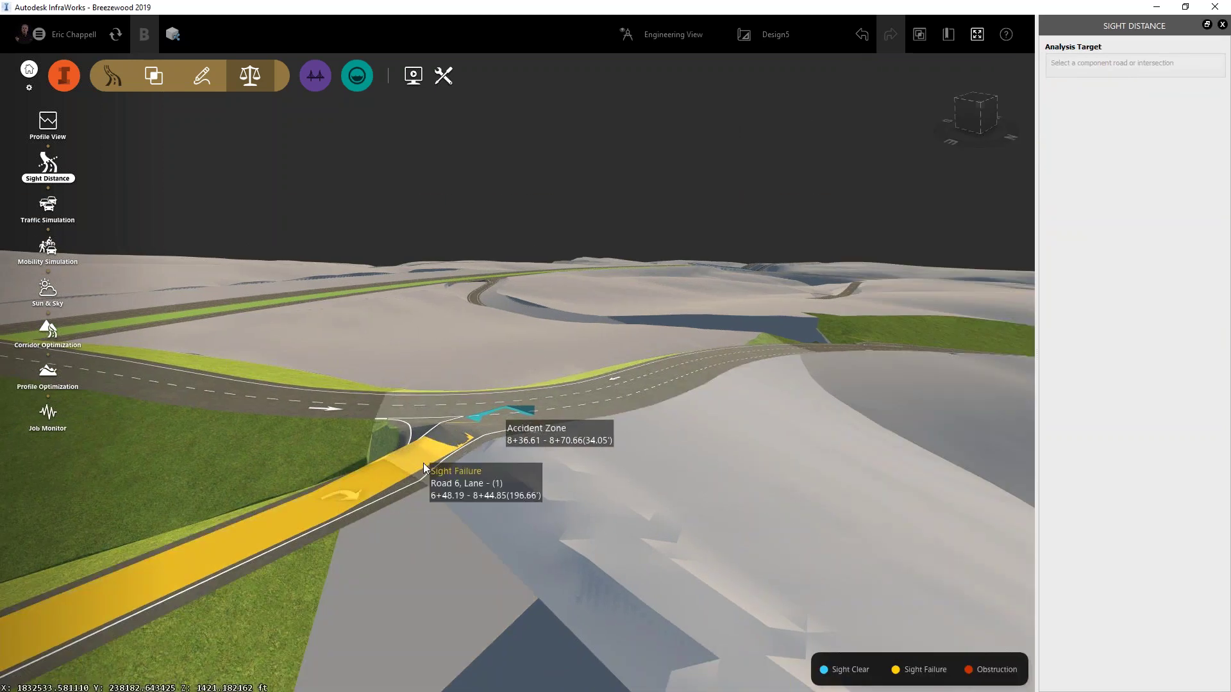
- Close the sight distance analysis and add a vertical point of intersection on the 871 ft ramp just before the overpass road junction
{"action": "left_click", "coordinate": [1222, 24]}
{"action": "scroll", "coordinate": [535, 441], "scroll_direction": "up", "scroll_amount": 5}
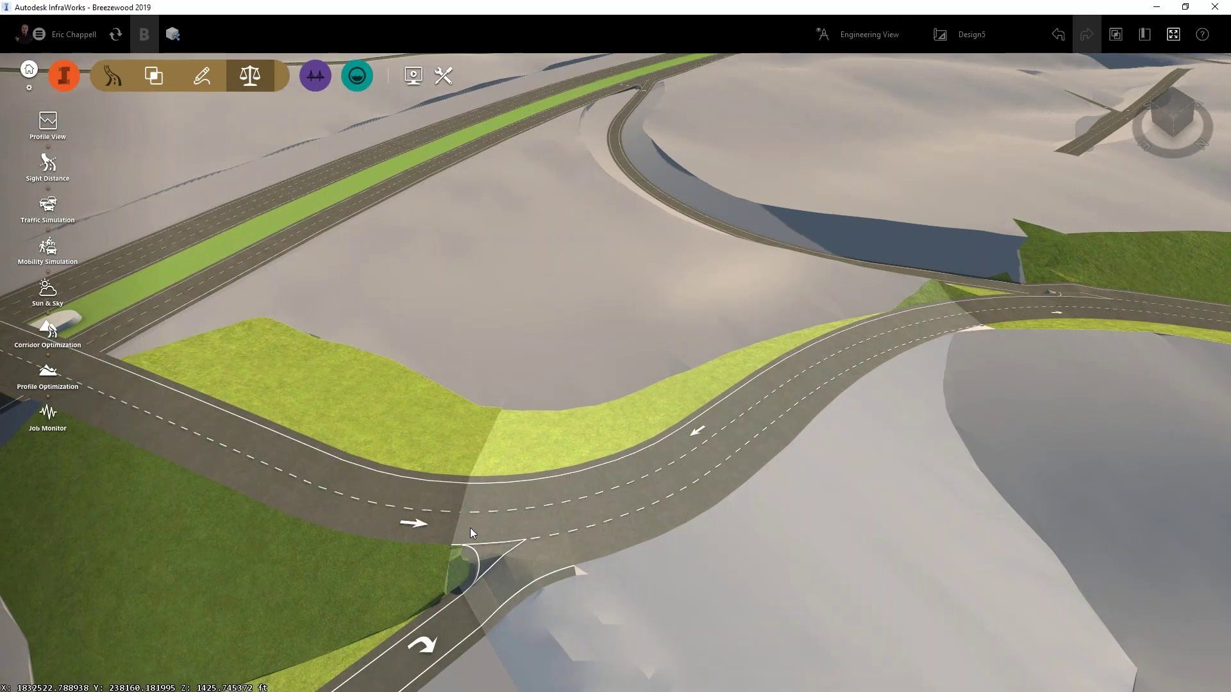
{"action": "left_click_drag", "start_coordinate": [479, 538], "coordinate": [451, 443]}
{"action": "left_click", "coordinate": [451, 443]}
{"action": "right_click", "coordinate": [456, 427]}
{"action": "left_click", "coordinate": [474, 435]}
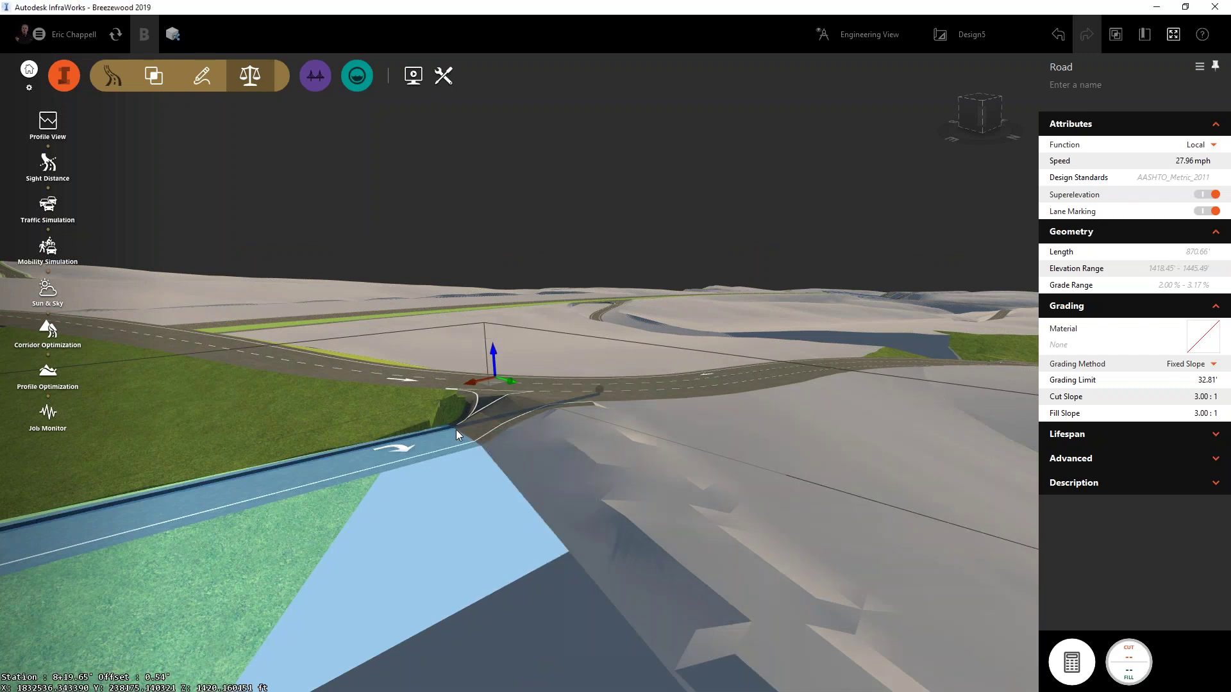
- Set the elevation of the ramp's vertical point at station 819.65 ft to 1425.75 ft
{"action": "left_click", "coordinate": [453, 422]}
{"action": "type", "text": "1425."}
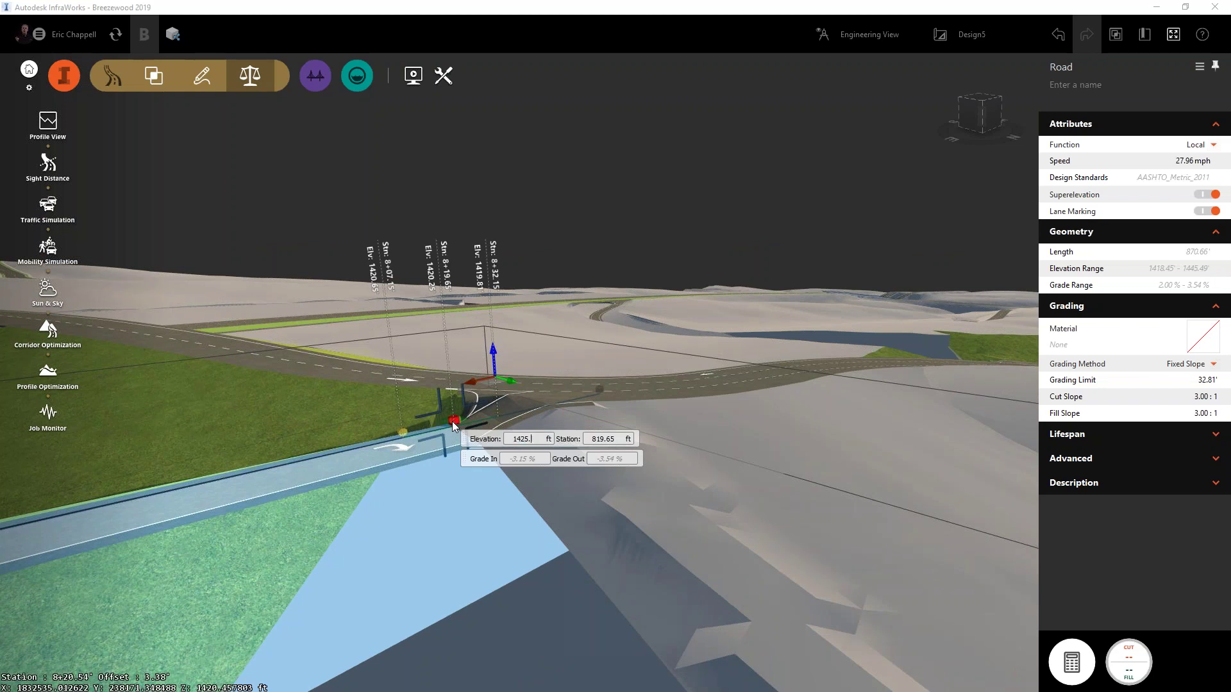
{"action": "type", "text": "75"}
{"action": "key", "text": "Return"}
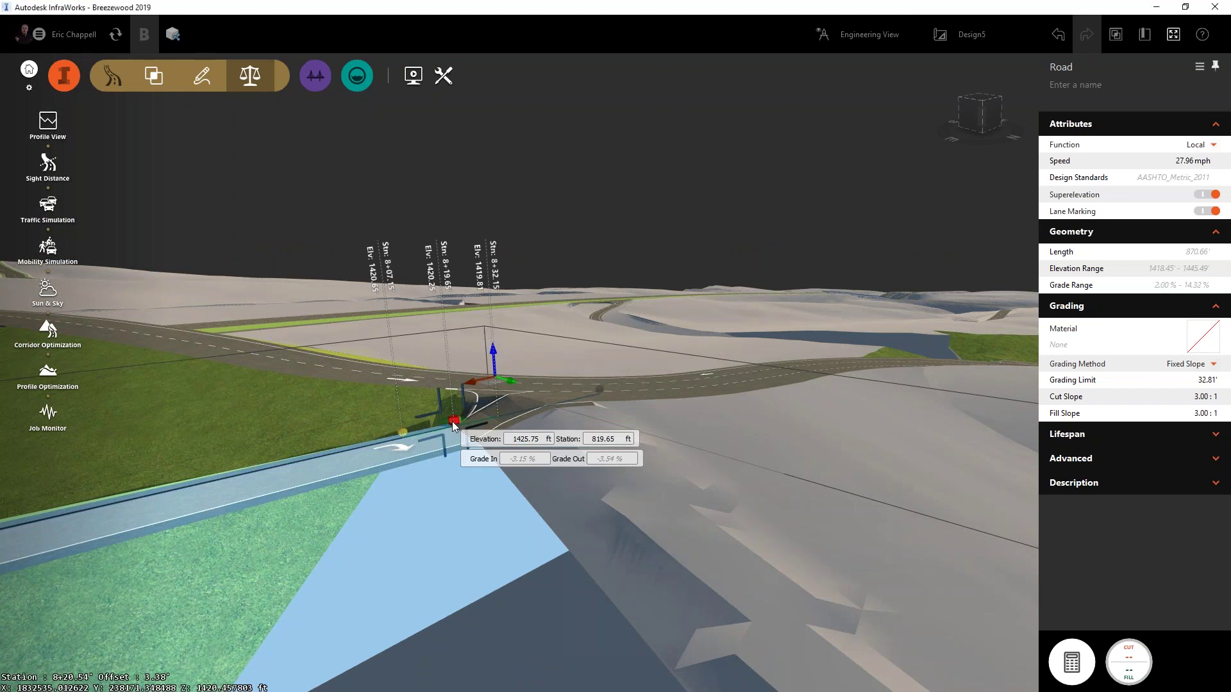
- Run the forward stopping sight distance analysis for Lane - (1) of the ramp and examine the zones at its junction
{"action": "left_click_drag", "start_coordinate": [452, 441], "coordinate": [502, 484]}
{"action": "left_click", "coordinate": [64, 171]}
{"action": "left_click", "coordinate": [1135, 220]}
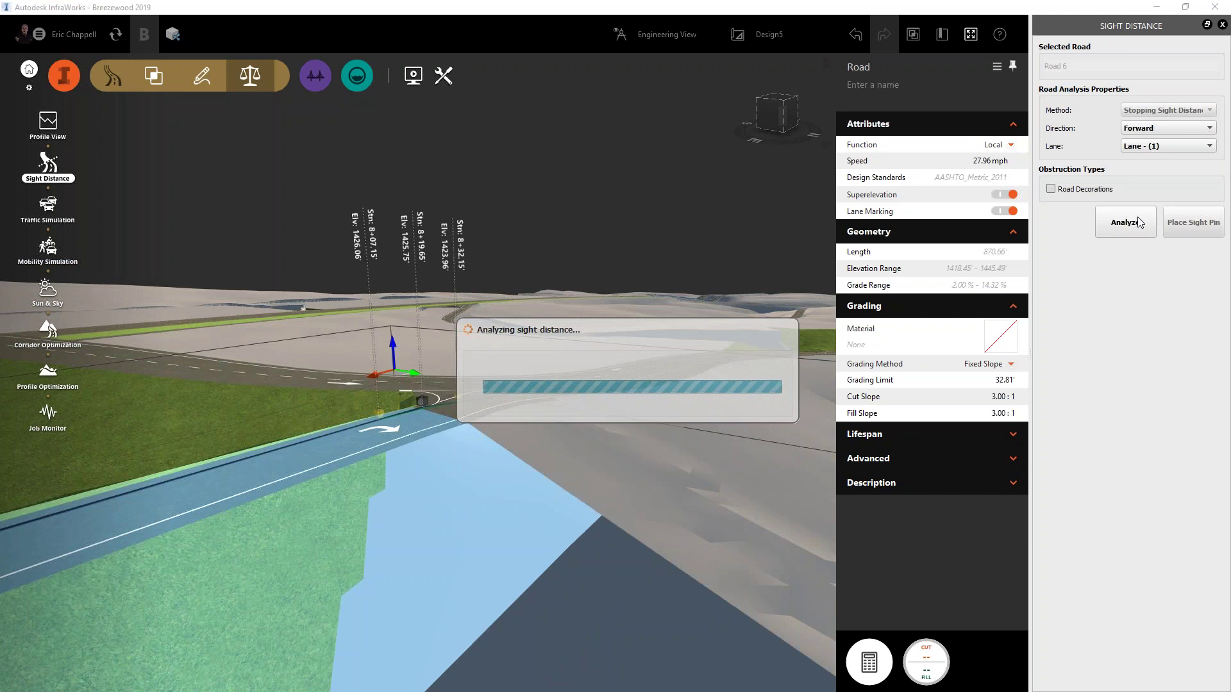
{"action": "left_click_drag", "start_coordinate": [566, 517], "coordinate": [544, 598]}
{"action": "scroll", "coordinate": [567, 513], "scroll_direction": "down", "scroll_amount": 5}
- Set the elevation of the ramp's vertical point at station 819.65 ft to 1425 ft
{"action": "left_click_drag", "start_coordinate": [568, 514], "coordinate": [537, 428]}
{"action": "scroll", "coordinate": [479, 549], "scroll_direction": "up", "scroll_amount": 4}
{"action": "mouse_move", "coordinate": [537, 428]}
{"action": "type", "text": "14"}
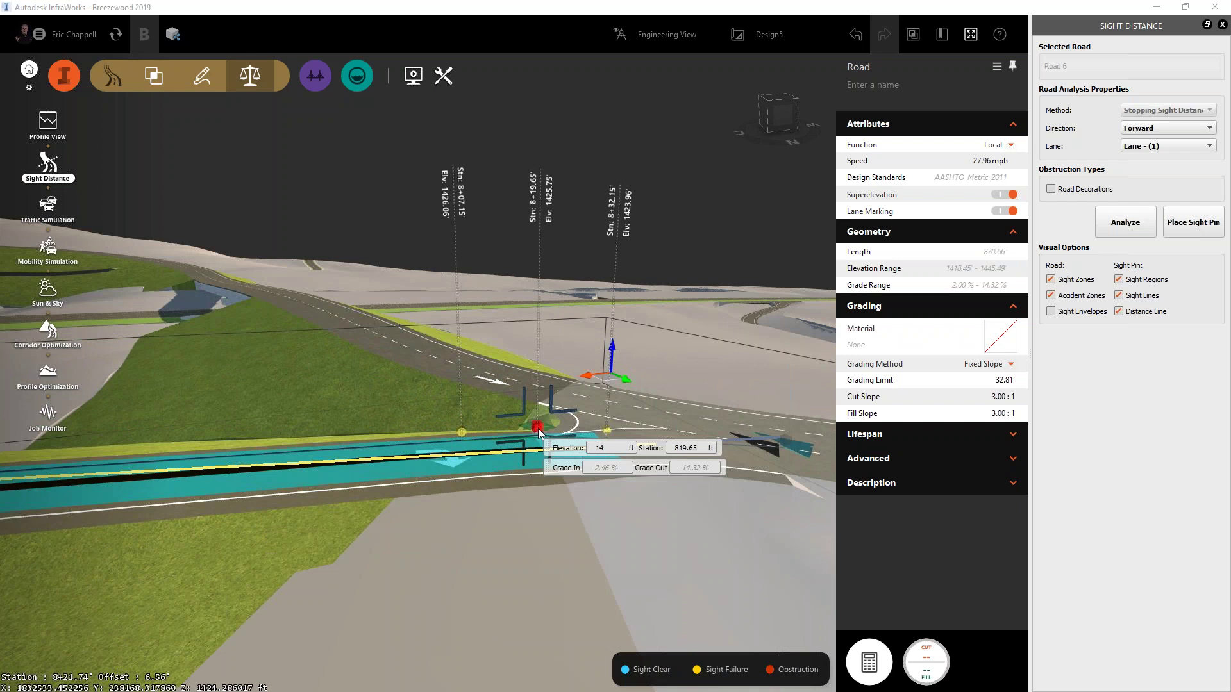
{"action": "type", "text": "25"}
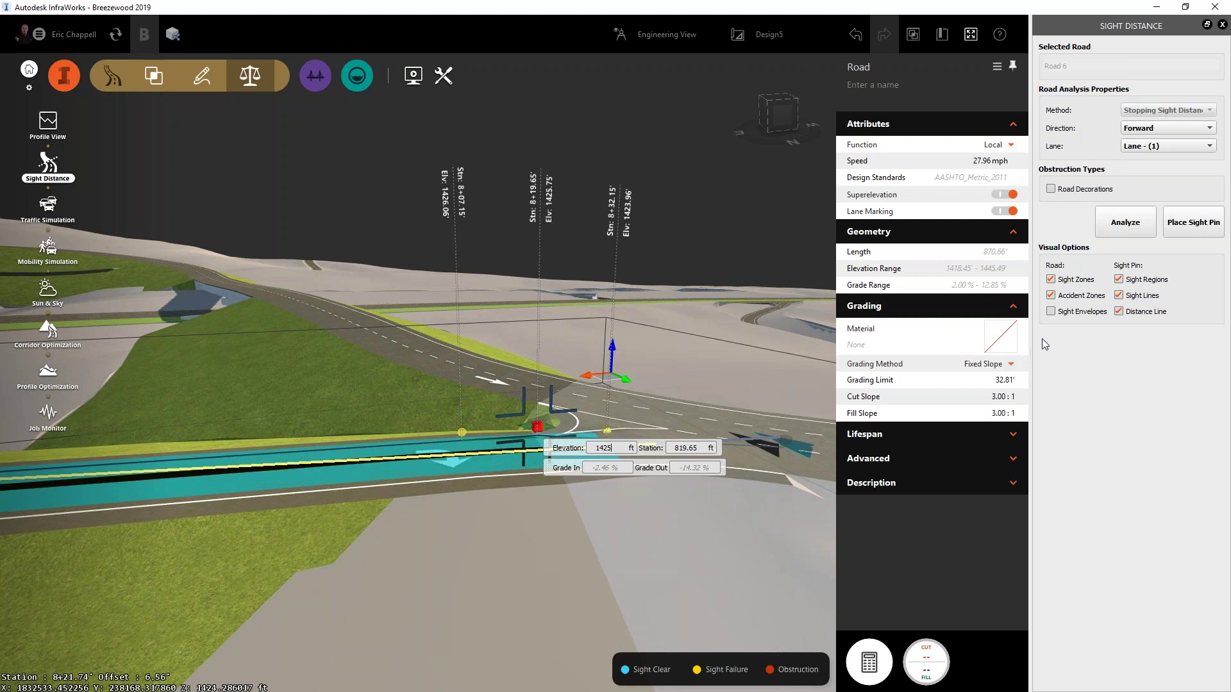
{"action": "key", "text": "Return"}
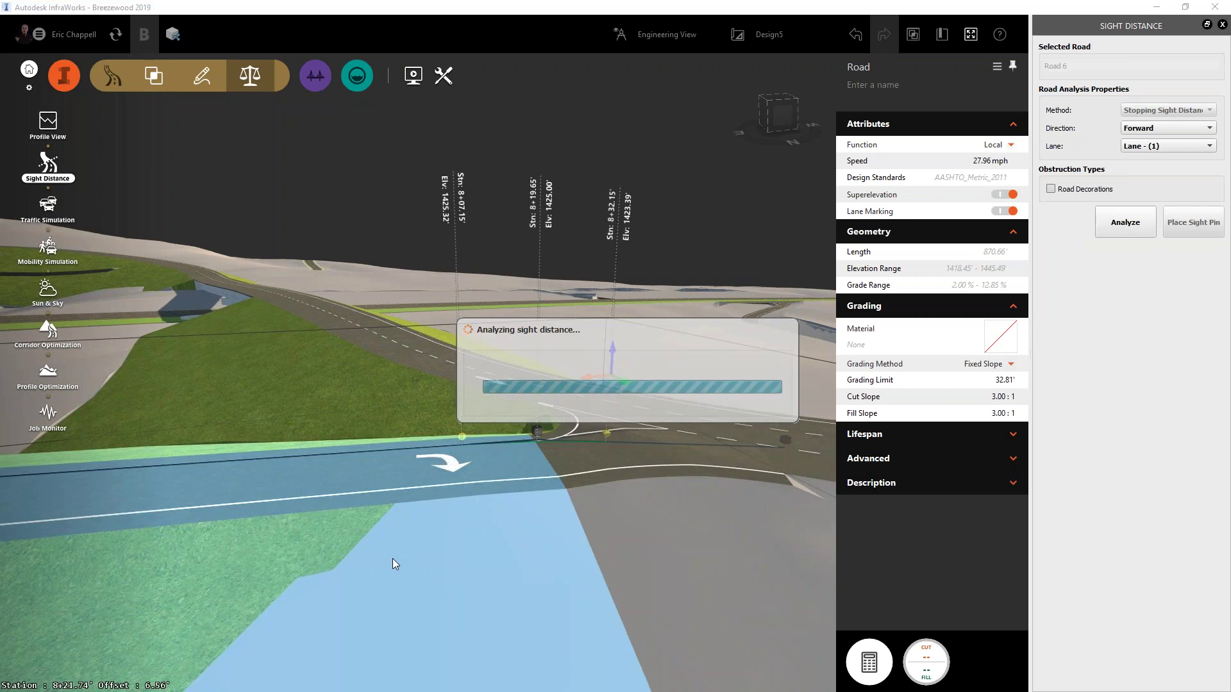
- Add another vertical point midway along the ramp, adjust it to station 494.95 ft, and deselect the ramp
{"action": "left_click_drag", "start_coordinate": [393, 559], "coordinate": [564, 497]}
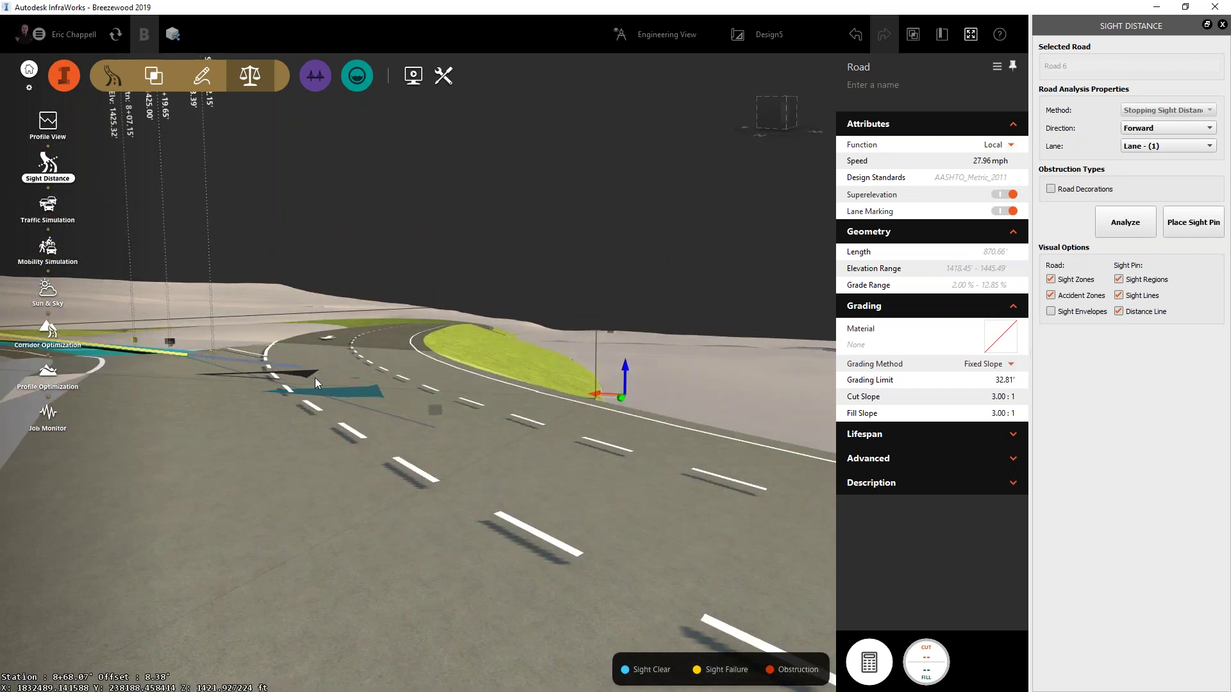
{"action": "left_click_drag", "start_coordinate": [143, 383], "coordinate": [399, 442]}
{"action": "left_click", "coordinate": [571, 403]}
{"action": "right_click", "coordinate": [398, 429]}
{"action": "left_click", "coordinate": [400, 431]}
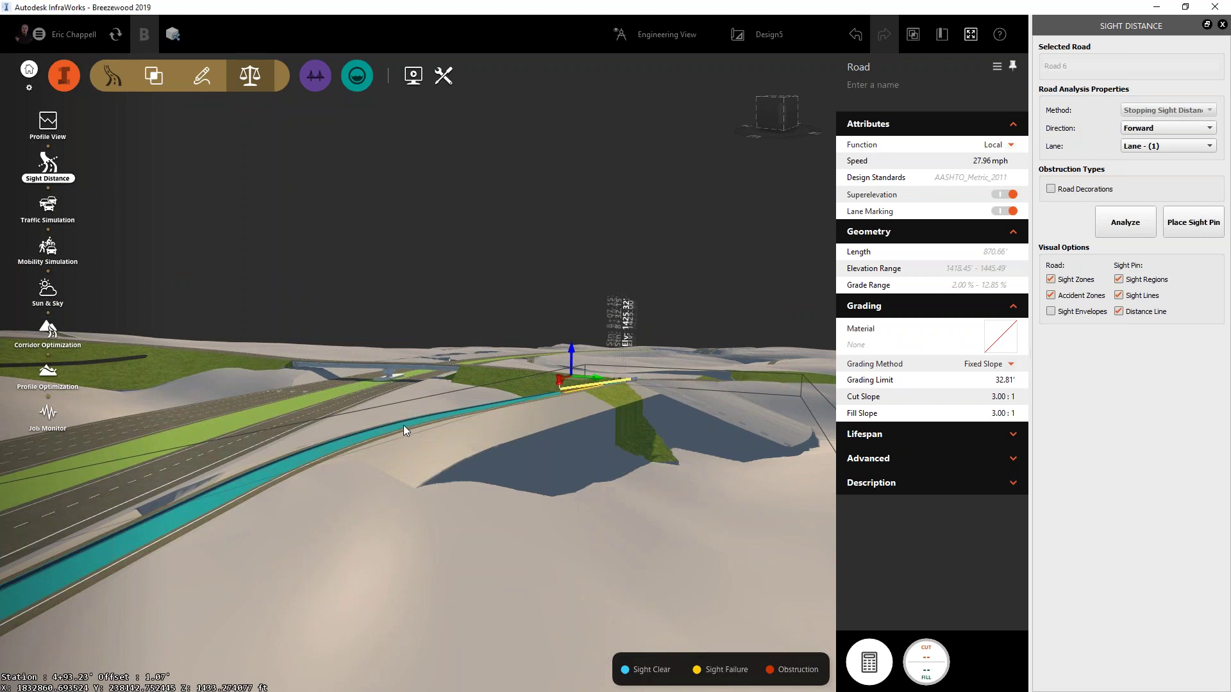
{"action": "left_click", "coordinate": [402, 423]}
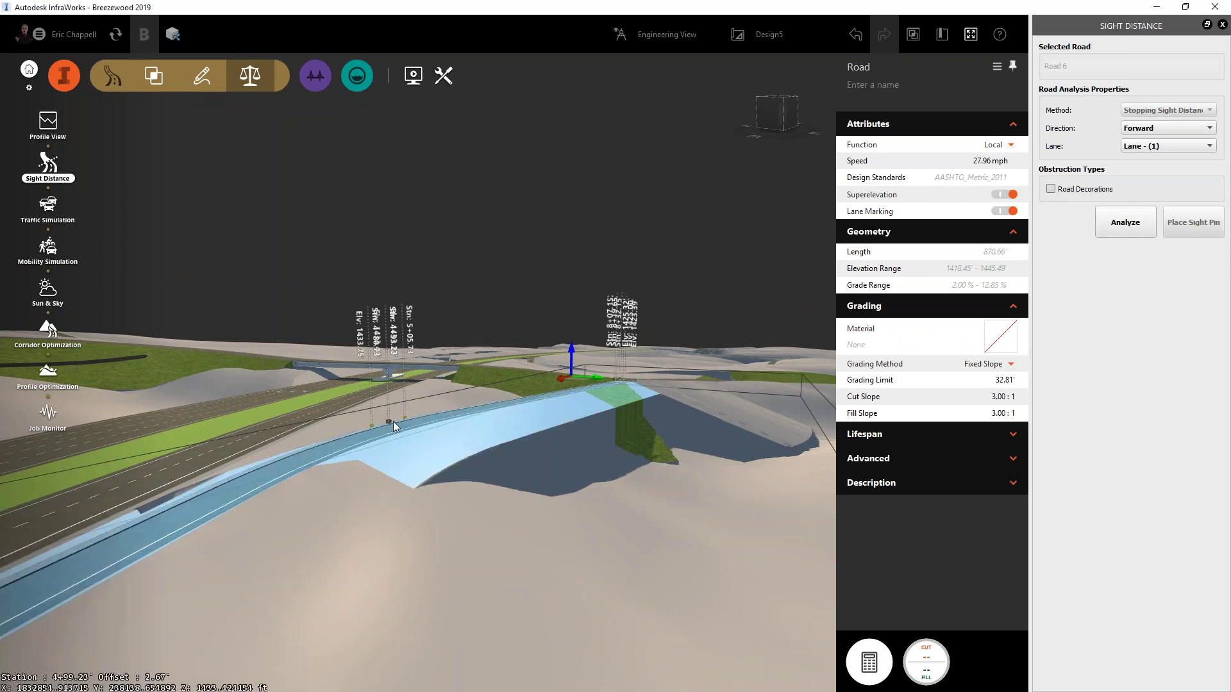
{"action": "mouse_move", "coordinate": [390, 413]}
{"action": "left_click_drag", "start_coordinate": [390, 413], "coordinate": [391, 421]}
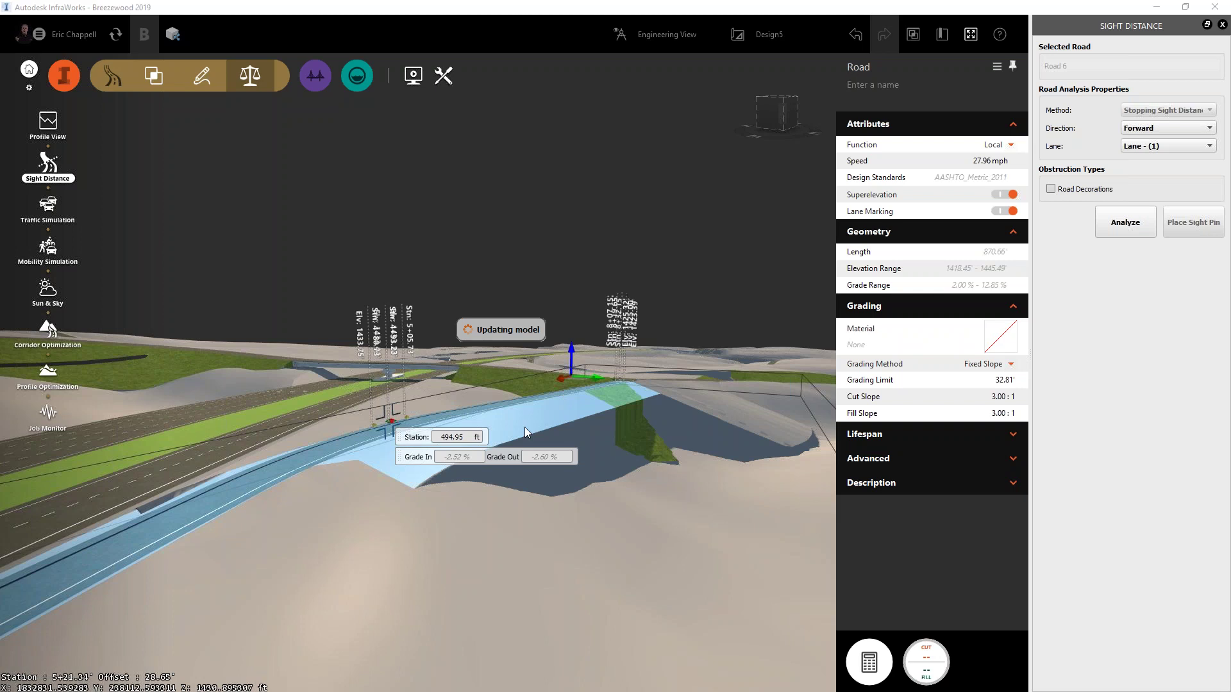
{"action": "left_click", "coordinate": [608, 533]}
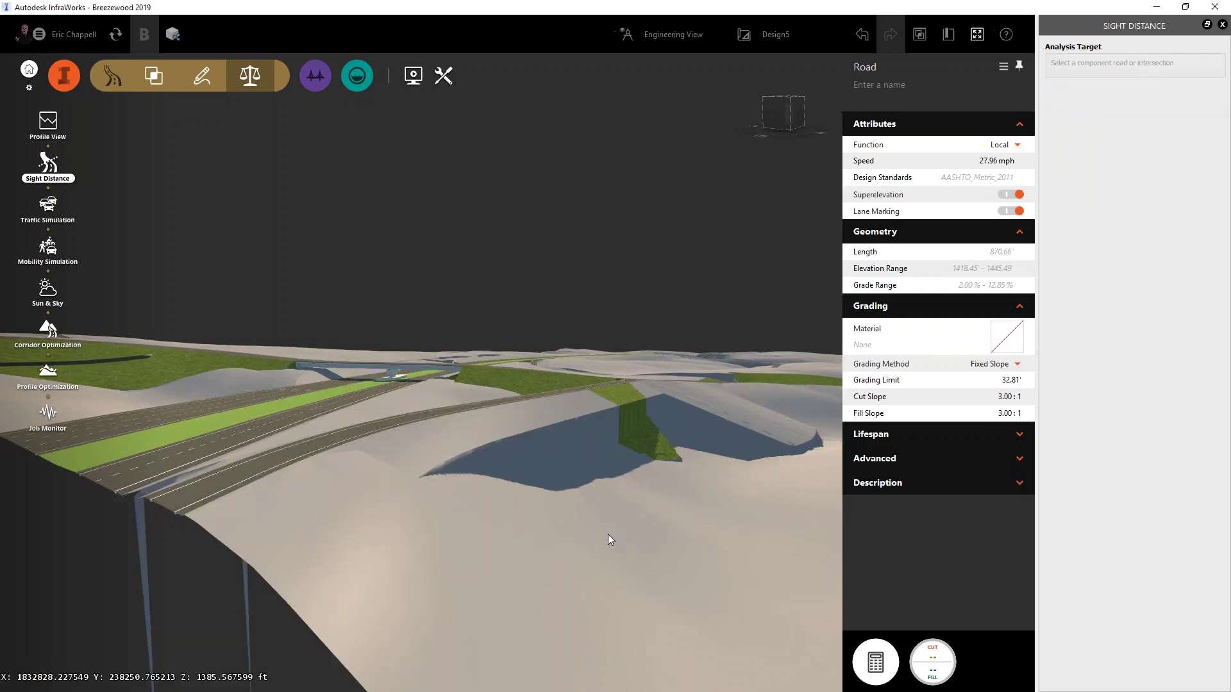
- Select the long overpass road looping across the highway, close the sight distance analysis, and name the road Turnpike Connector
{"action": "middle_click_drag", "start_coordinate": [529, 601], "coordinate": [517, 617]}
{"action": "middle_click_drag", "start_coordinate": [601, 612], "coordinate": [557, 609]}
{"action": "scroll", "coordinate": [556, 609], "scroll_direction": "down", "scroll_amount": 6}
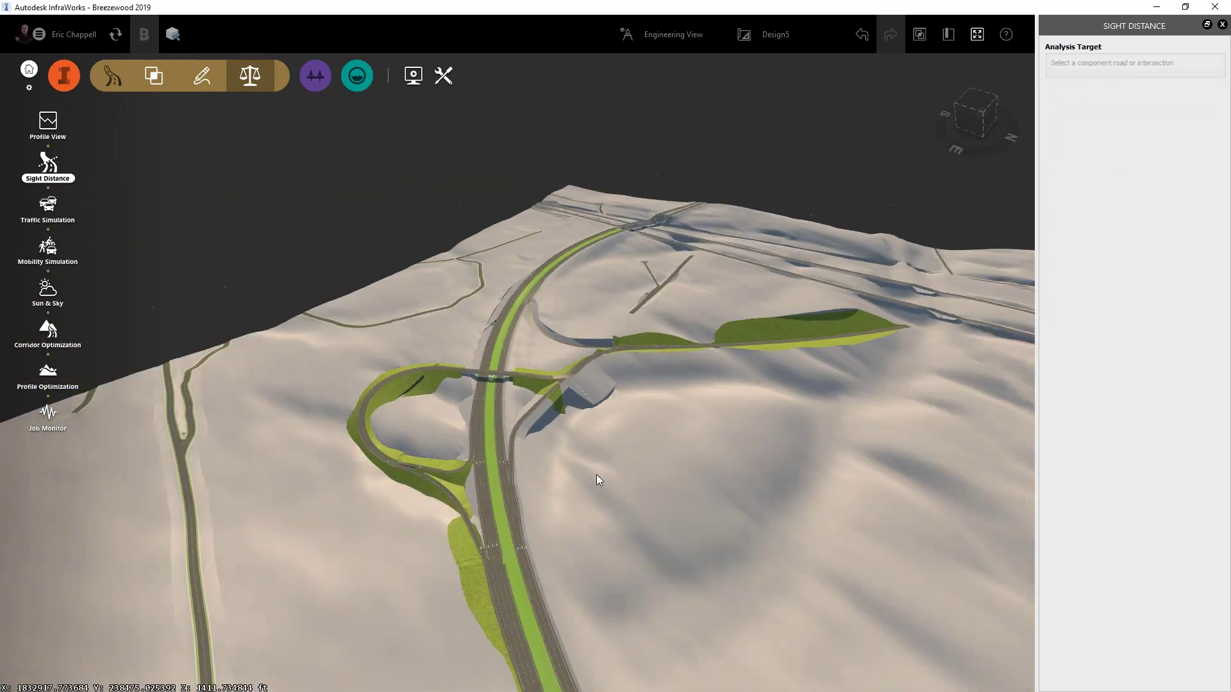
{"action": "middle_click_drag", "start_coordinate": [658, 494], "coordinate": [420, 317]}
{"action": "scroll", "coordinate": [518, 356], "scroll_direction": "up", "scroll_amount": 6}
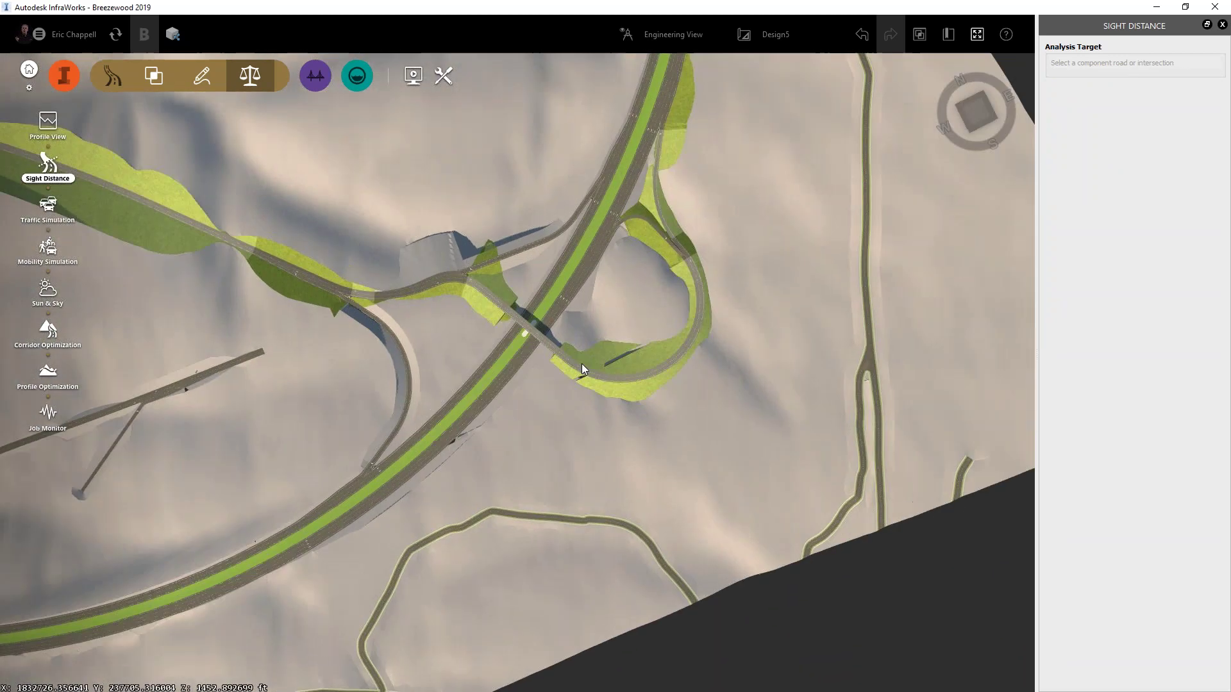
{"action": "left_click", "coordinate": [580, 369]}
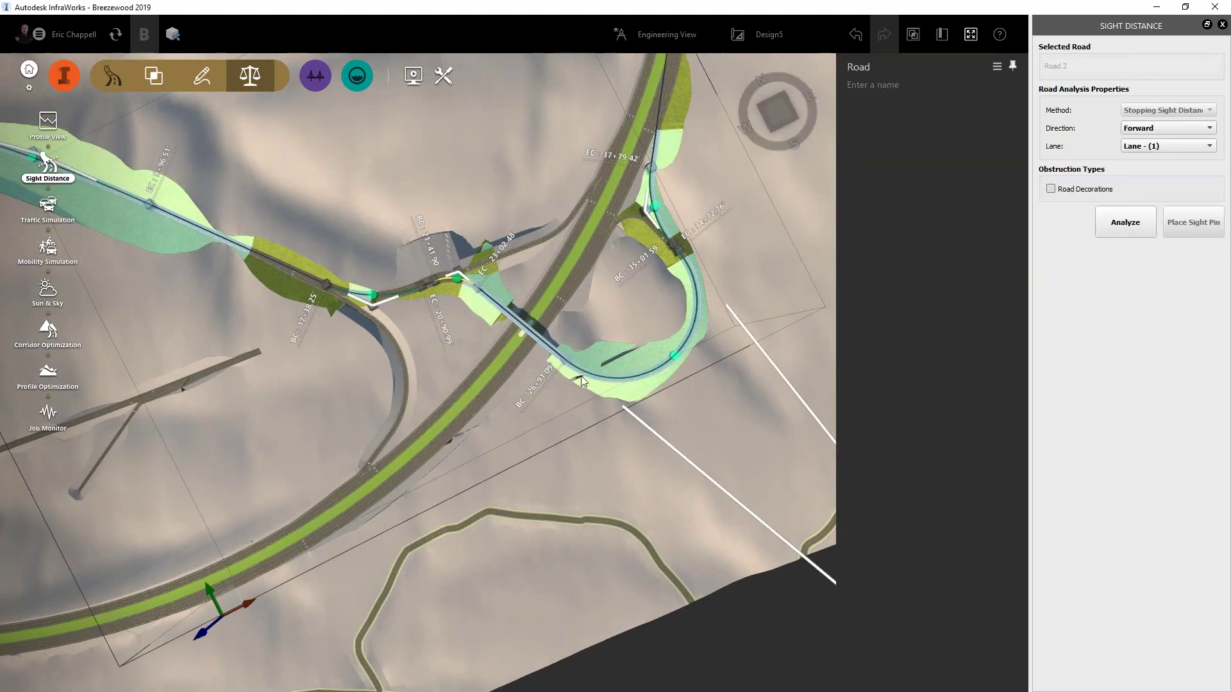
{"action": "left_click", "coordinate": [1221, 25]}
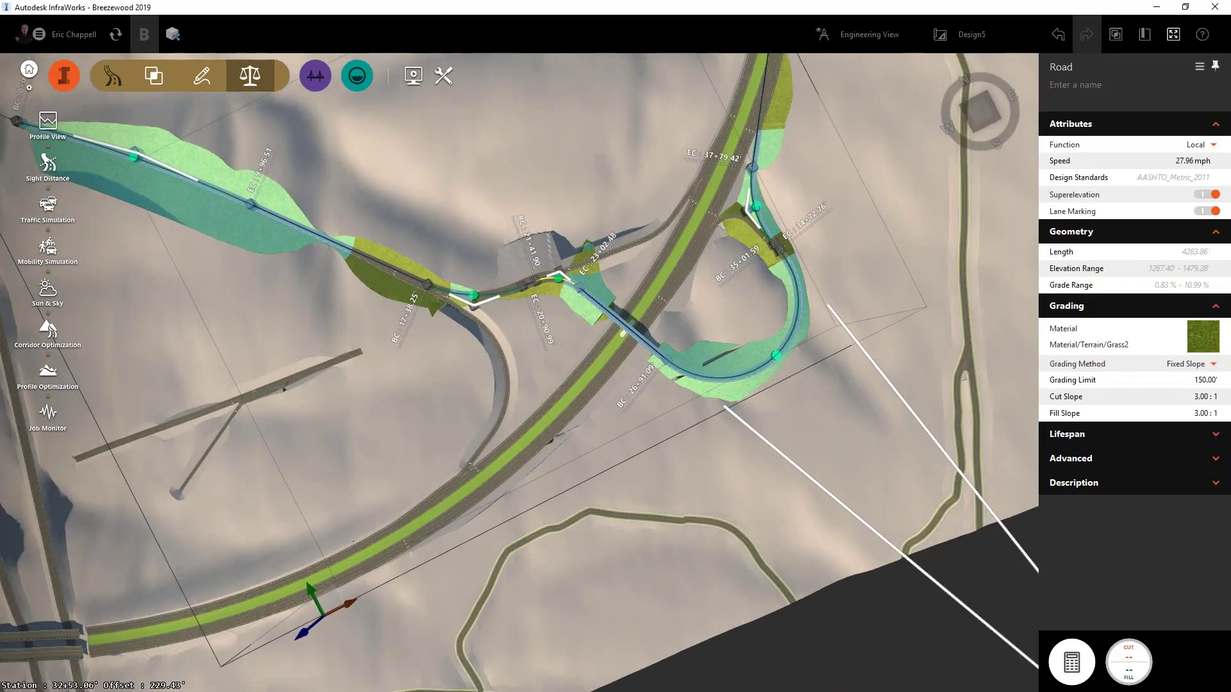
{"action": "left_click", "coordinate": [1077, 84]}
{"action": "type", "text": "Turnpike Connectore"}
{"action": "key", "text": "BackSpace"}
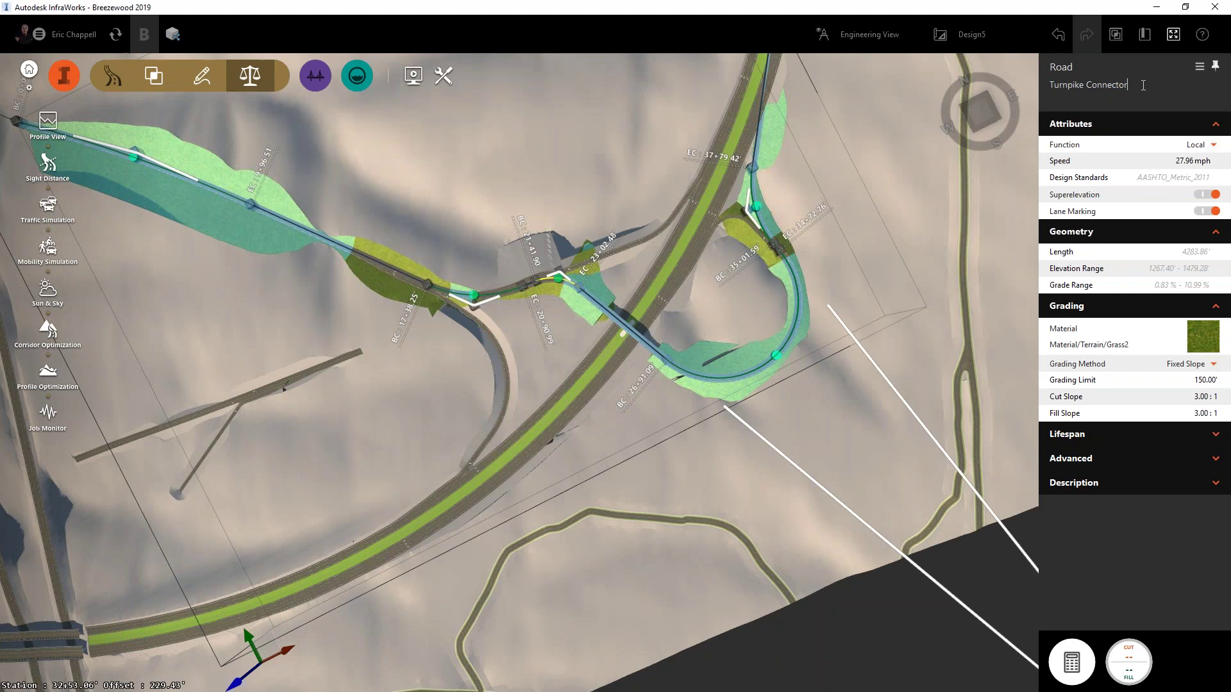
{"action": "left_click", "coordinate": [974, 270]}
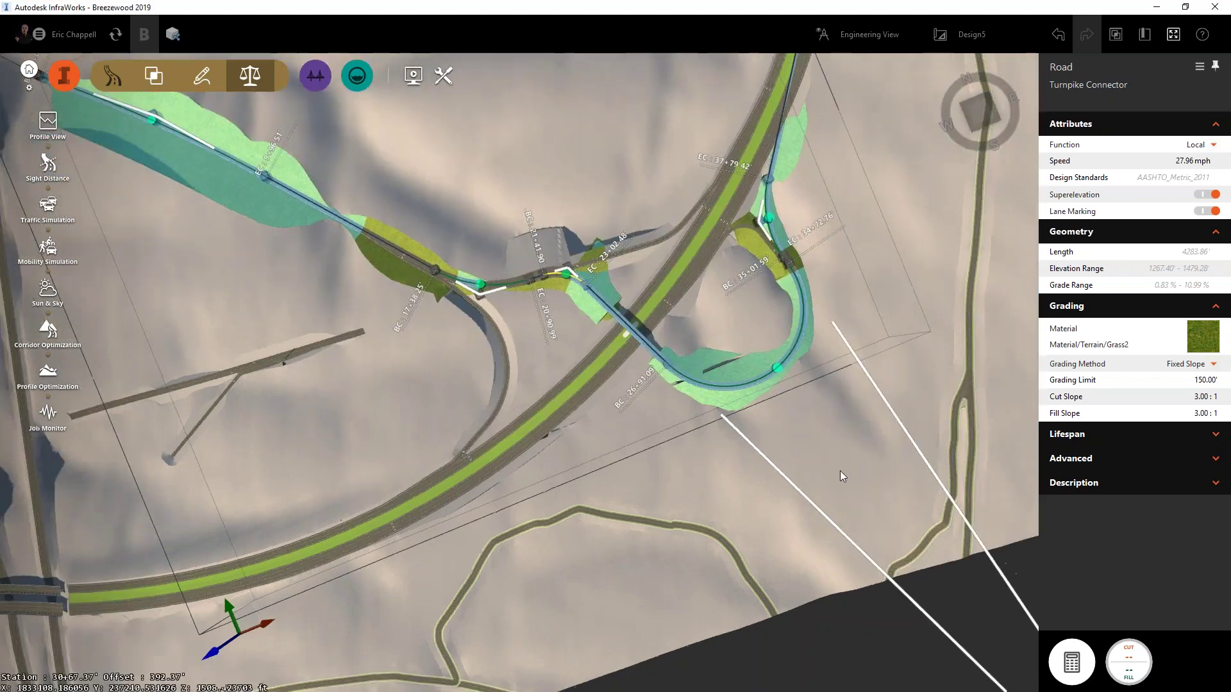
- Name the 871 ft ramp on the north side of the highway NE Ramp
{"action": "left_click_drag", "start_coordinate": [839, 471], "coordinate": [779, 499]}
{"action": "key", "text": "Escape"}
{"action": "left_click", "coordinate": [697, 270]}
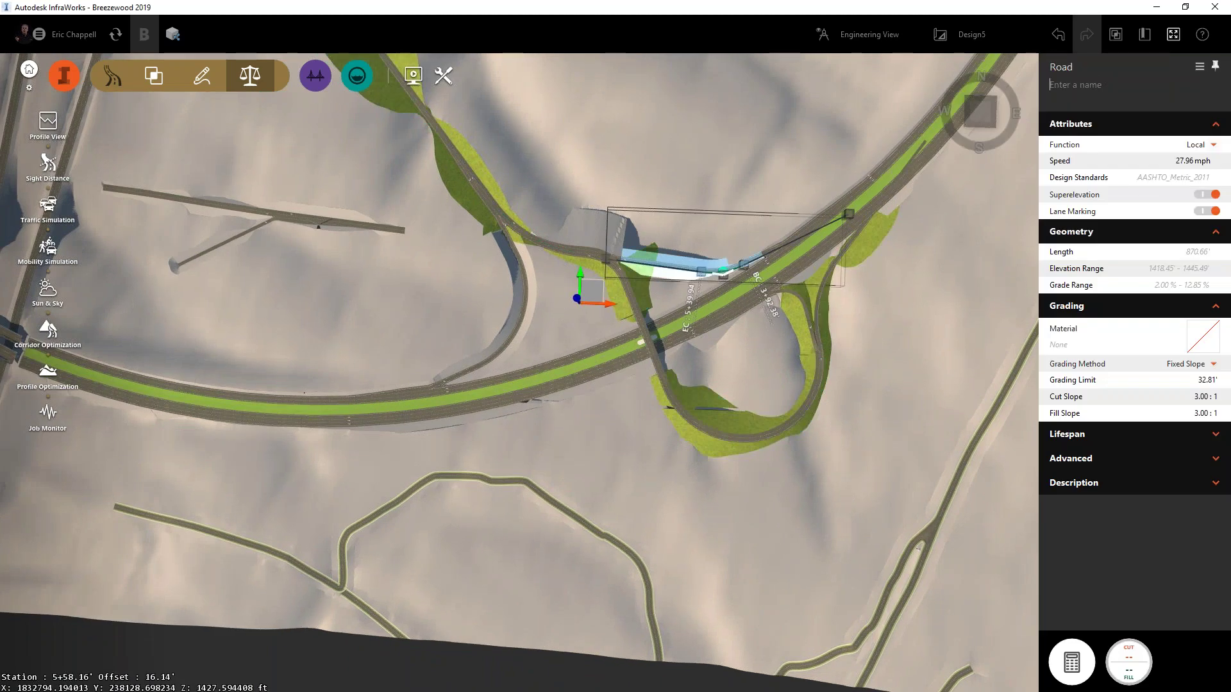
{"action": "type", "text": "NE Ramp"}
- Name the curved ramp west of the overpass SW Ramp, and reselect it to check the name
{"action": "left_click", "coordinate": [488, 361]}
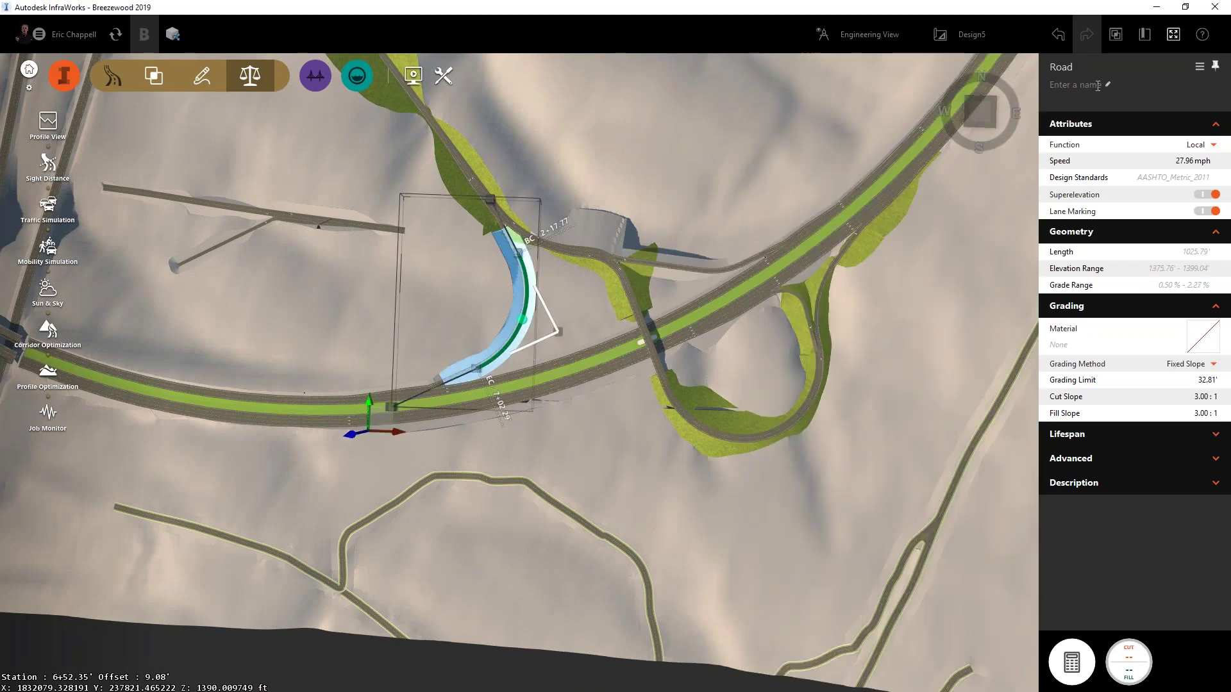
{"action": "type", "text": "SW Rampo"}
{"action": "key", "text": "BackSpace"}
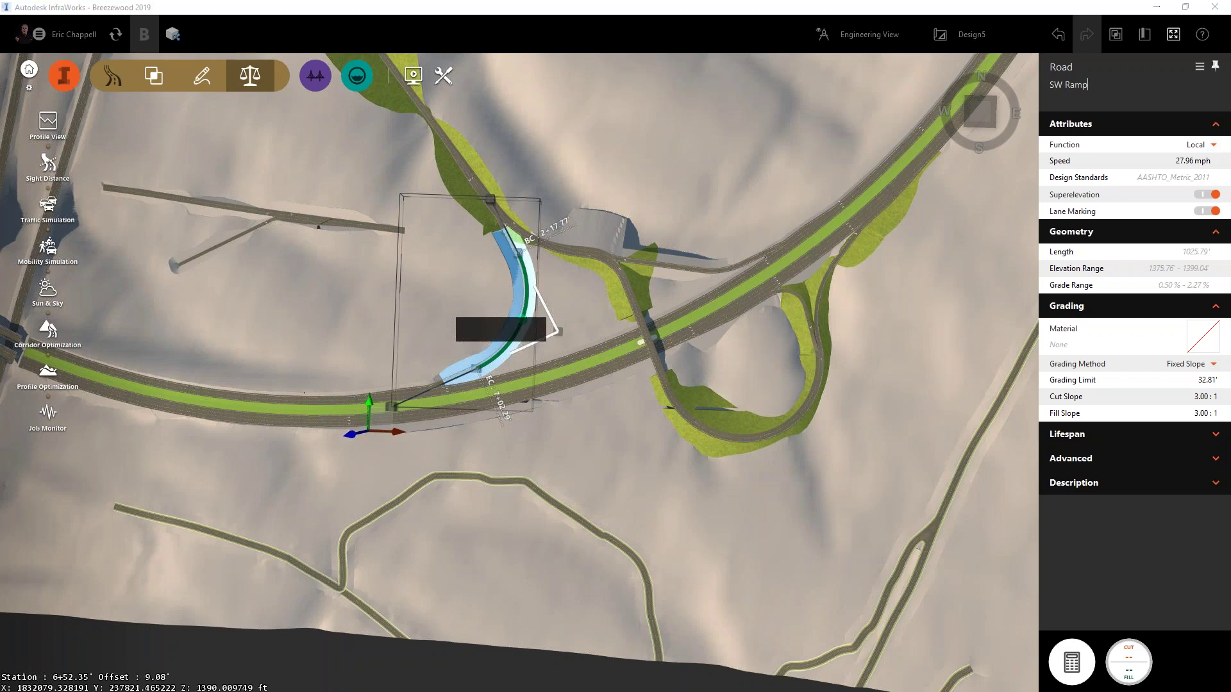
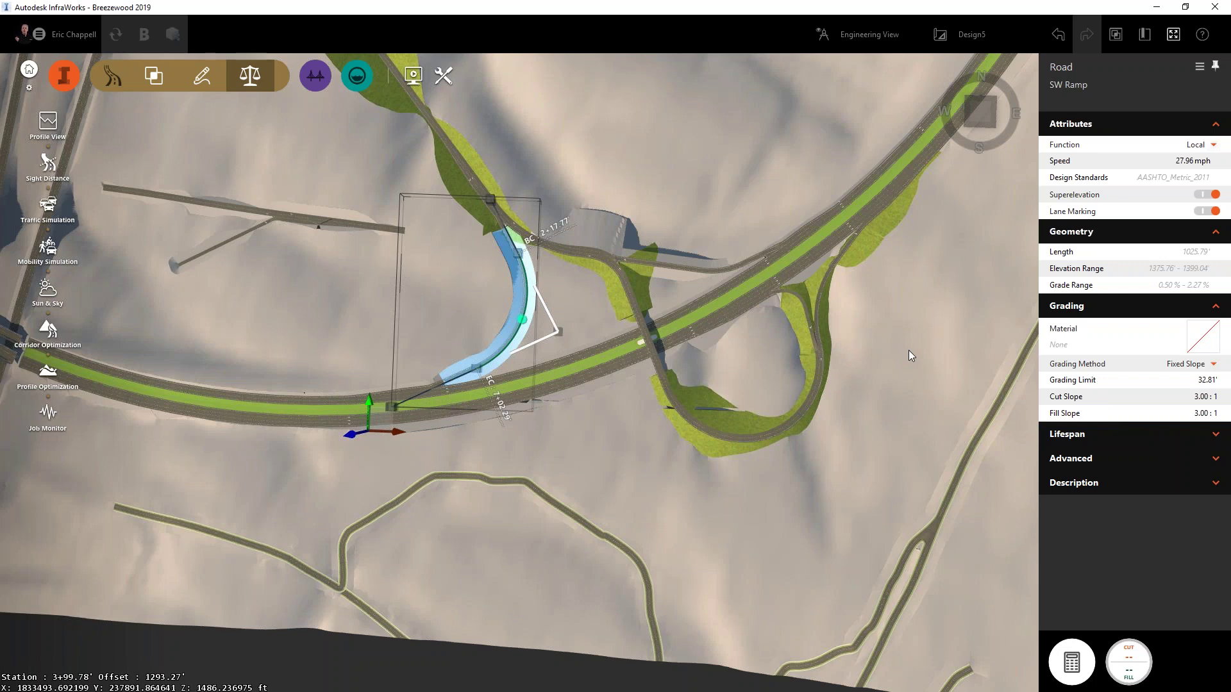
{"action": "left_click", "coordinate": [898, 356]}
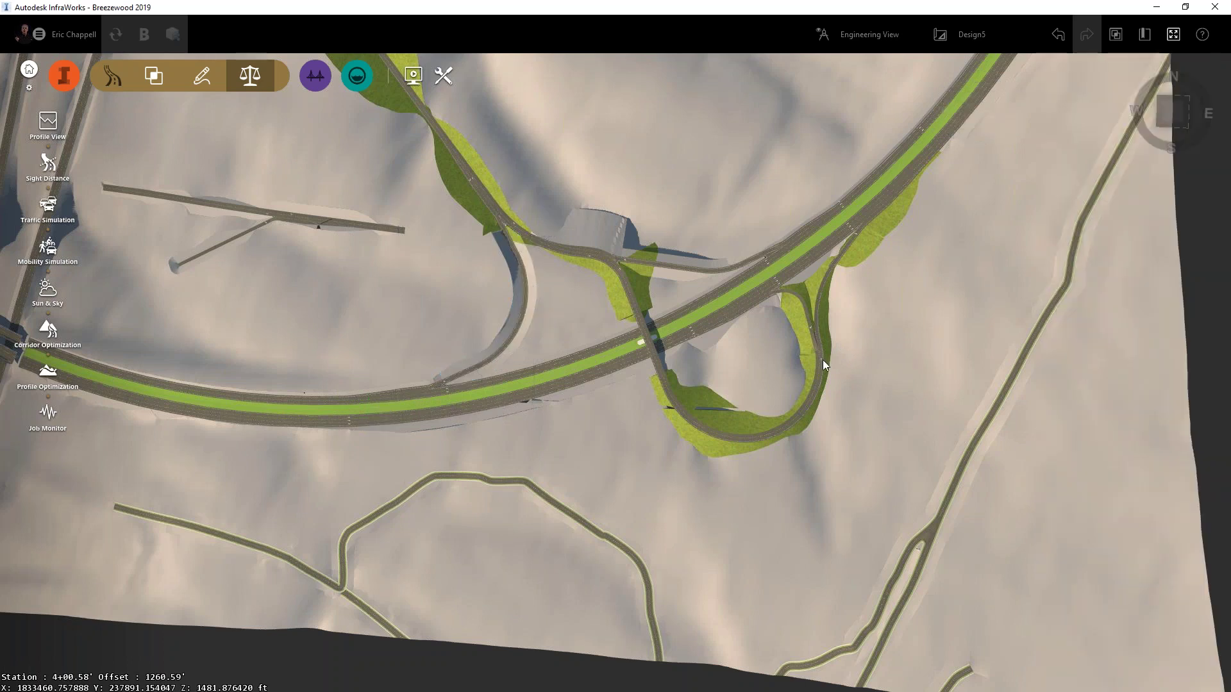
{"action": "left_click", "coordinate": [519, 328]}
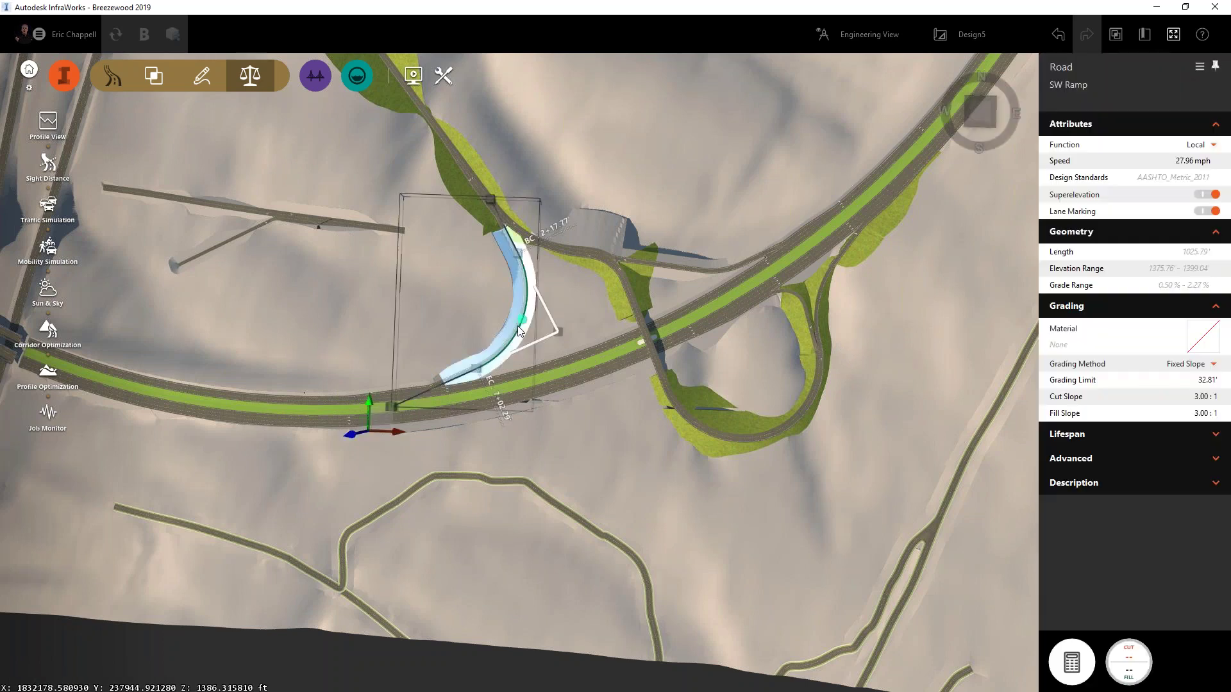
- Name the short ramp joining the loop south of the highway SE Ramp, and deselect it
{"action": "left_click", "coordinate": [795, 295]}
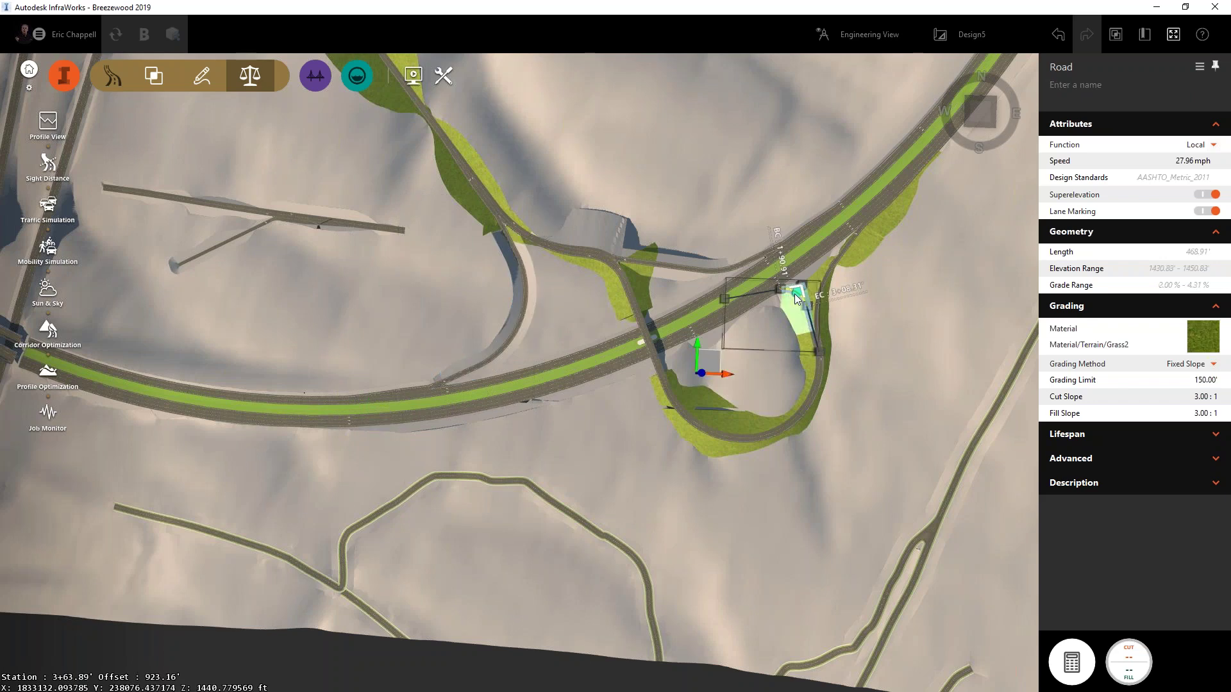
{"action": "left_click", "coordinate": [1087, 85]}
{"action": "type", "text": "SE Ramp"}
{"action": "key", "text": "Return"}
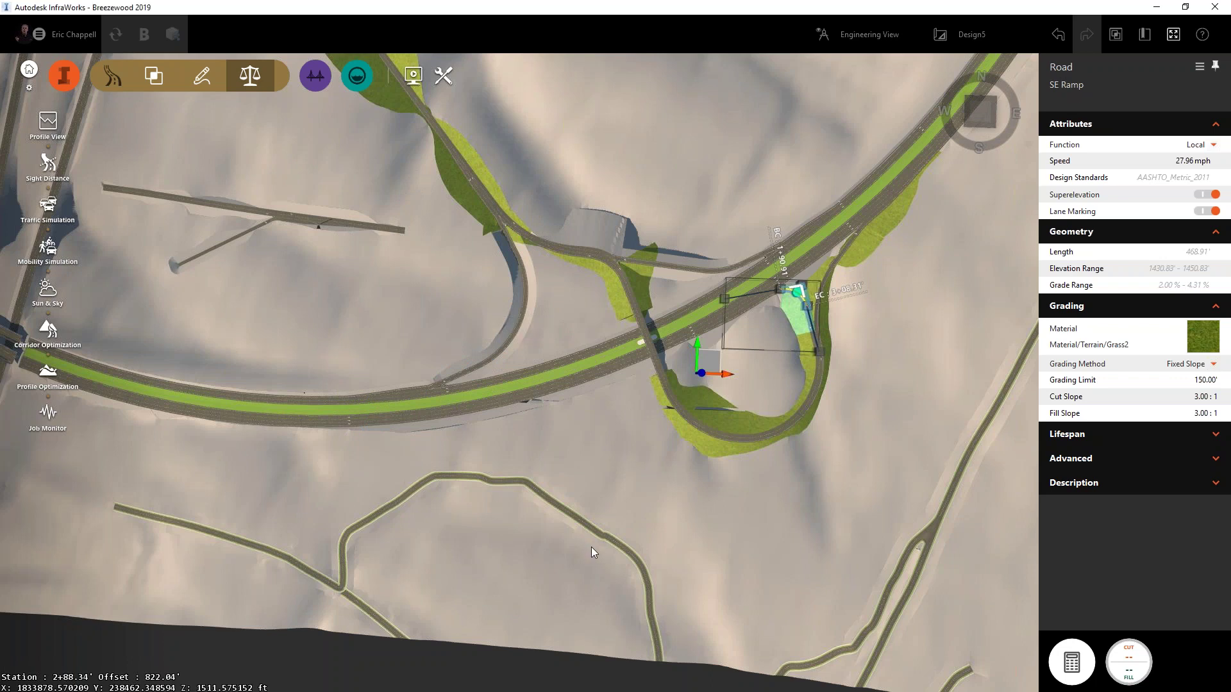
{"action": "scroll", "coordinate": [591, 548], "scroll_direction": "down", "scroll_amount": 3}
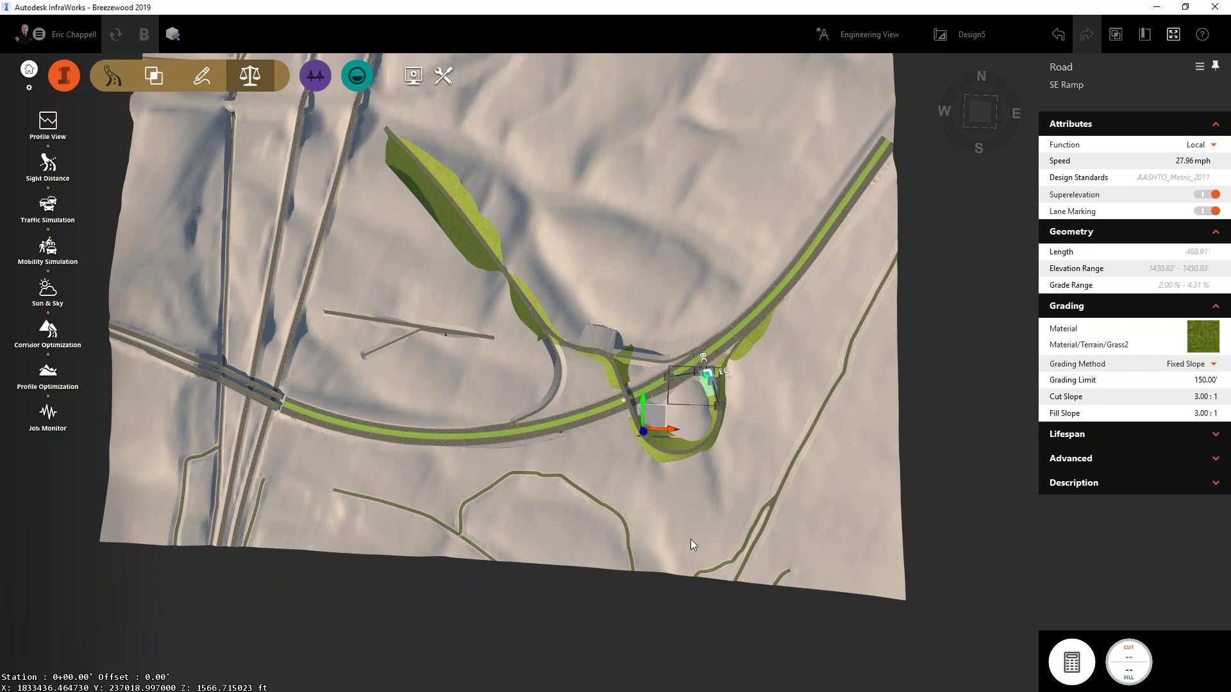
{"action": "key", "text": "Escape"}
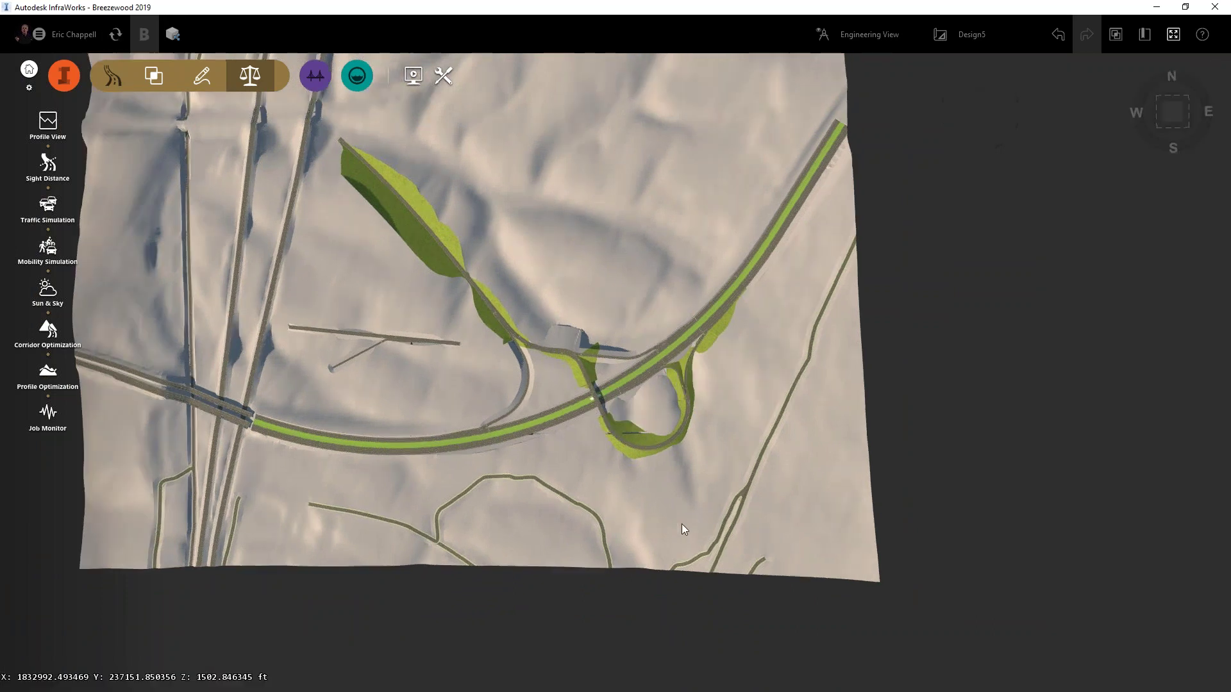
- Start an IMX export of the model with its extent defined interactively by polygon
{"action": "scroll", "coordinate": [670, 523], "scroll_direction": "down", "scroll_amount": 3}
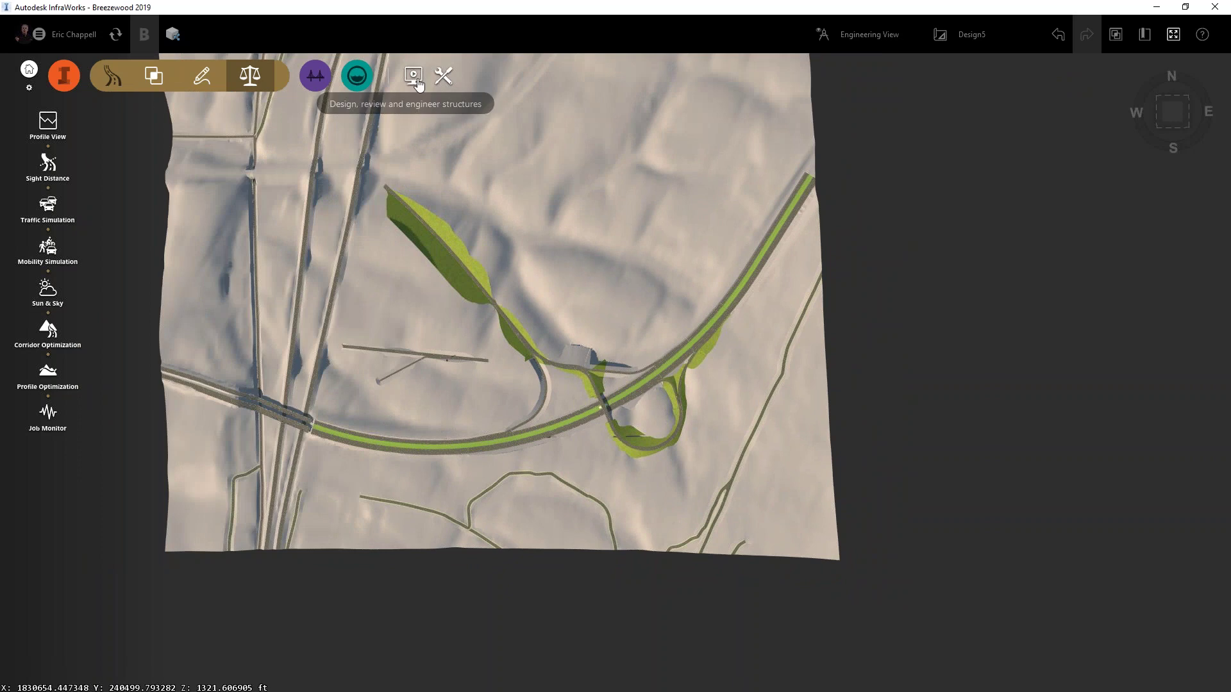
{"action": "left_click", "coordinate": [442, 79]}
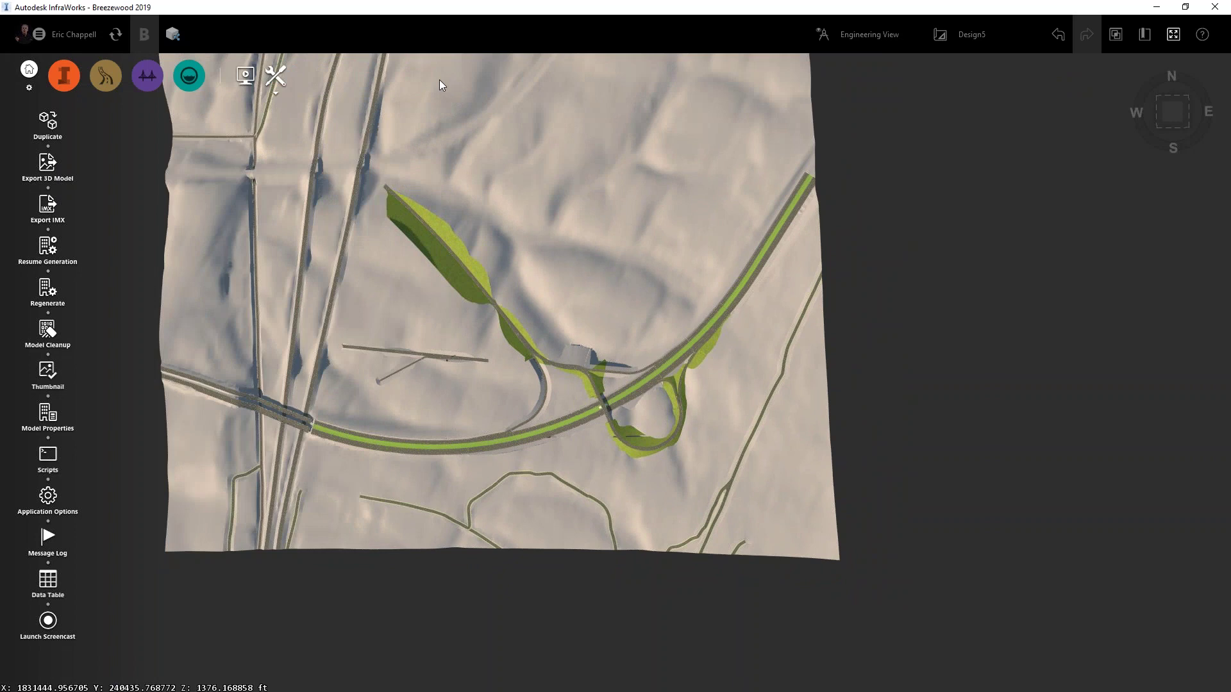
{"action": "left_click", "coordinate": [48, 205]}
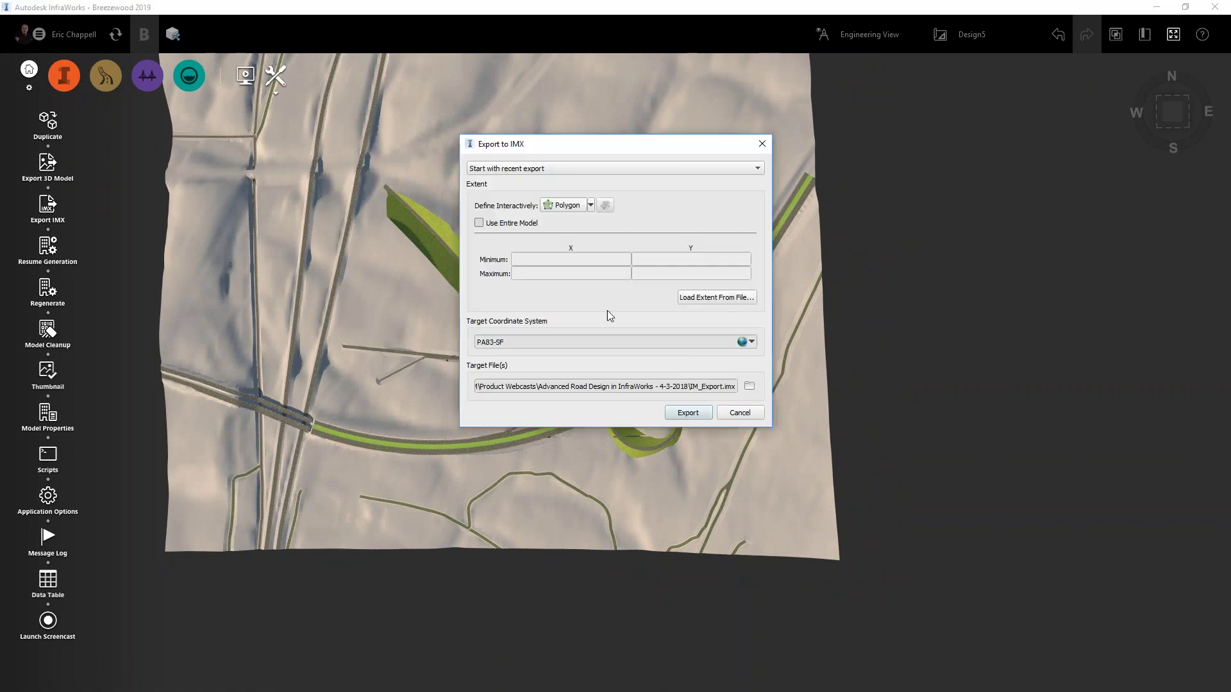
{"action": "left_click", "coordinate": [567, 205]}
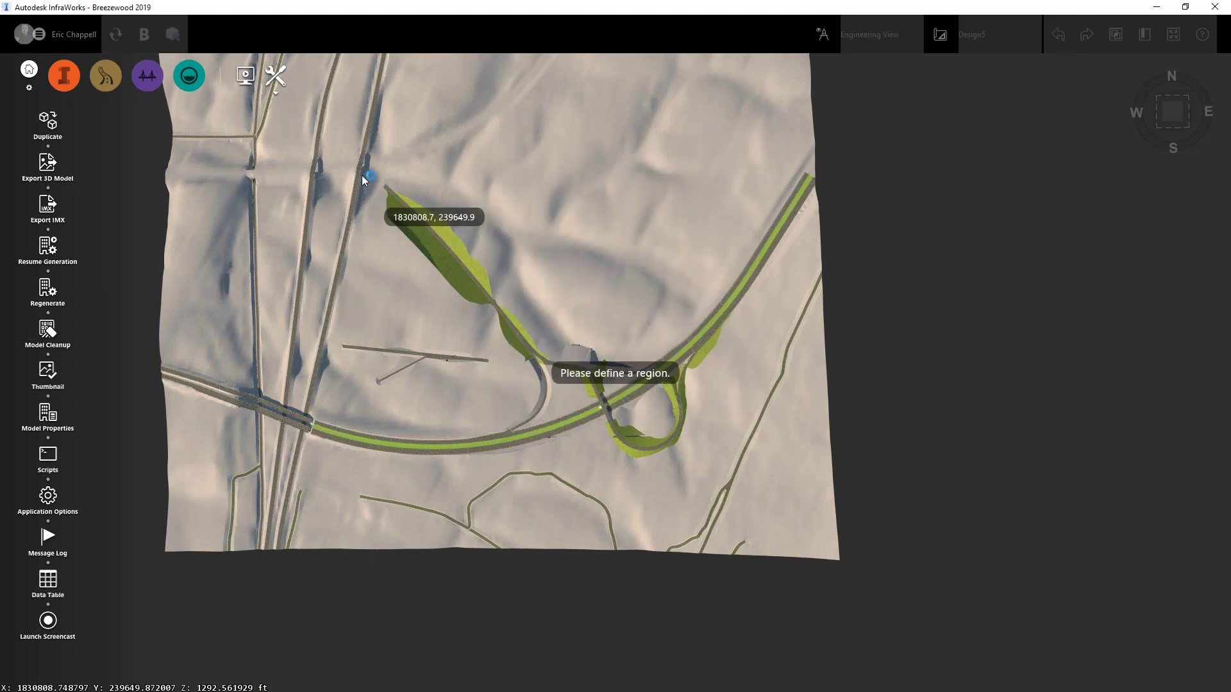
- Draw a polygon export extent enclosing the full connector road, its three ramps and the adjoining stretch of highway
{"action": "left_click", "coordinate": [378, 164]}
{"action": "left_click", "coordinate": [365, 240]}
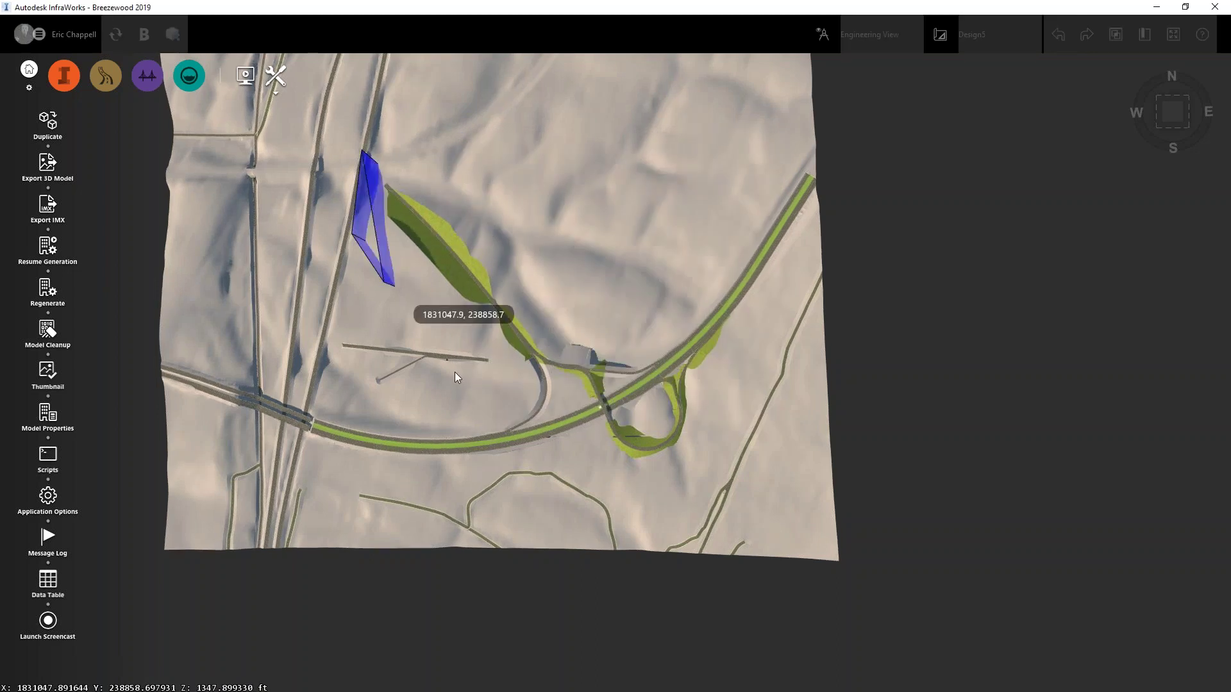
{"action": "left_click", "coordinate": [466, 396]}
{"action": "left_click", "coordinate": [448, 477]}
{"action": "left_click", "coordinate": [676, 510]}
{"action": "left_click", "coordinate": [725, 438]}
{"action": "left_click", "coordinate": [757, 324]}
{"action": "left_click", "coordinate": [764, 274]}
{"action": "left_click", "coordinate": [687, 244]}
{"action": "left_click", "coordinate": [582, 290]}
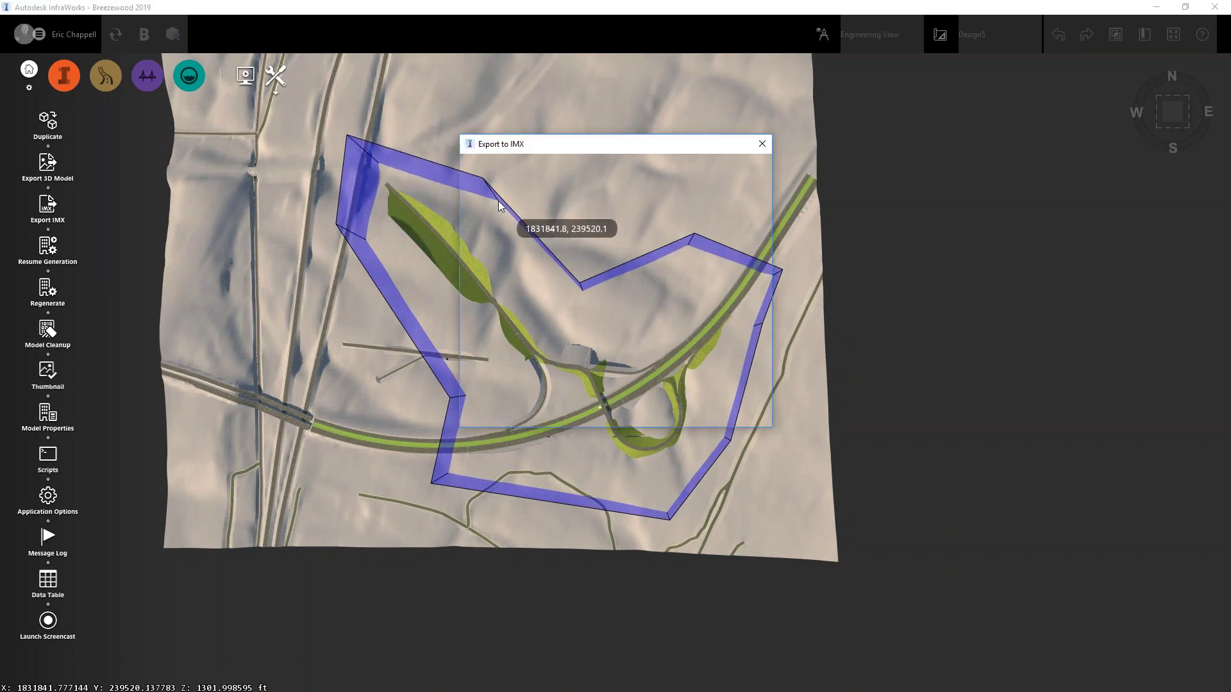
- Set the IMX export's target file to Turnpike Connector 2.imx in the Advanced Road Design webcast folder, and run the export
{"action": "left_click", "coordinate": [749, 386]}
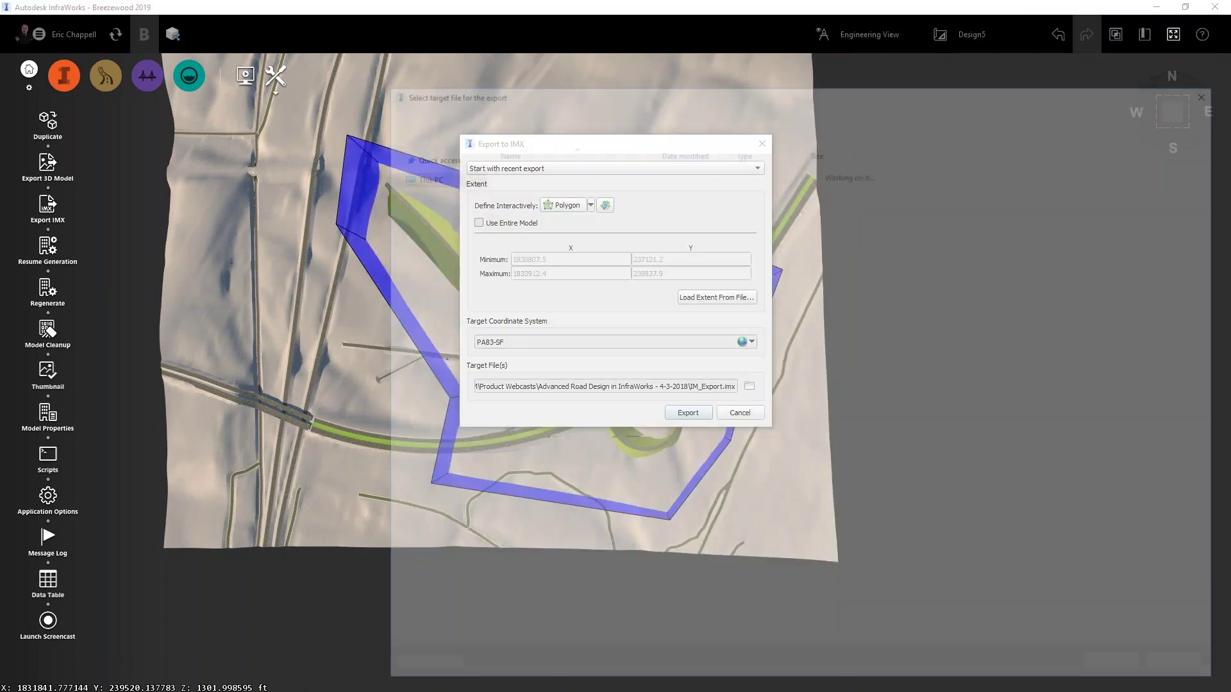
{"action": "left_click", "coordinate": [527, 169]}
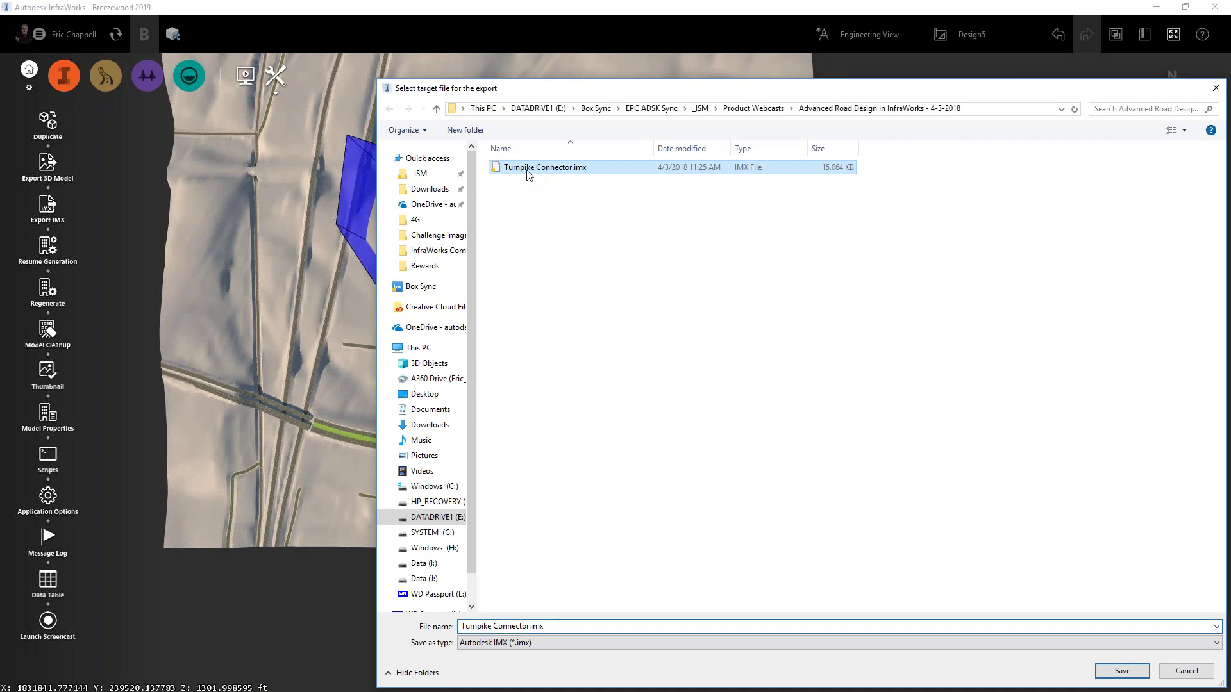
{"action": "left_click", "coordinate": [532, 626]}
{"action": "left_click", "coordinate": [533, 626]}
{"action": "type", "text": "2"}
{"action": "key", "text": "Return"}
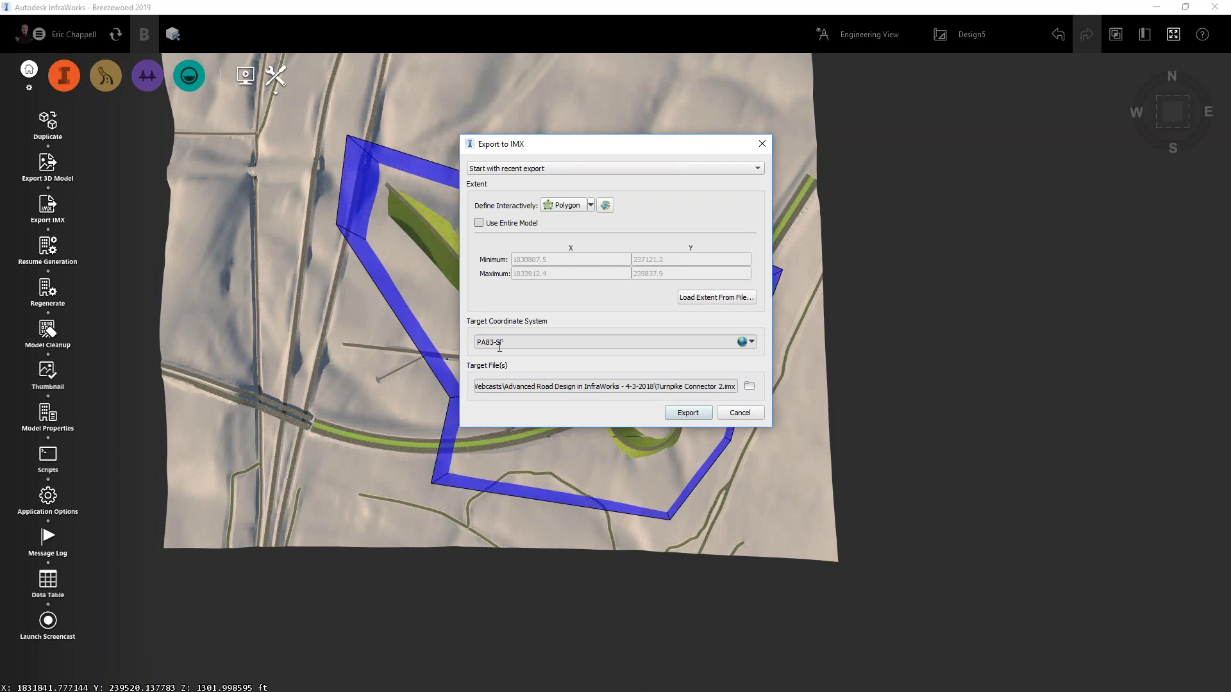
{"action": "left_click", "coordinate": [680, 413]}
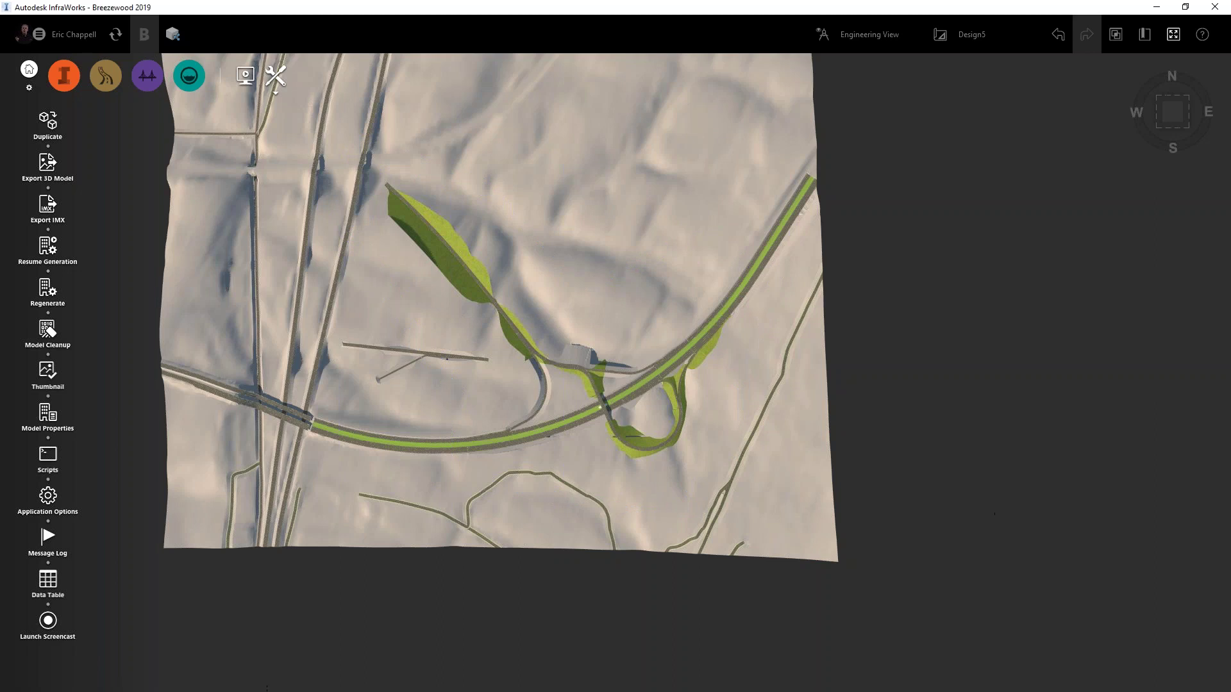
- Switch to the Turnpike Connector drawing in AutoCAD Civil 3D and start opening an InfraWorks model
{"action": "key", "text": "alt+Tab"}
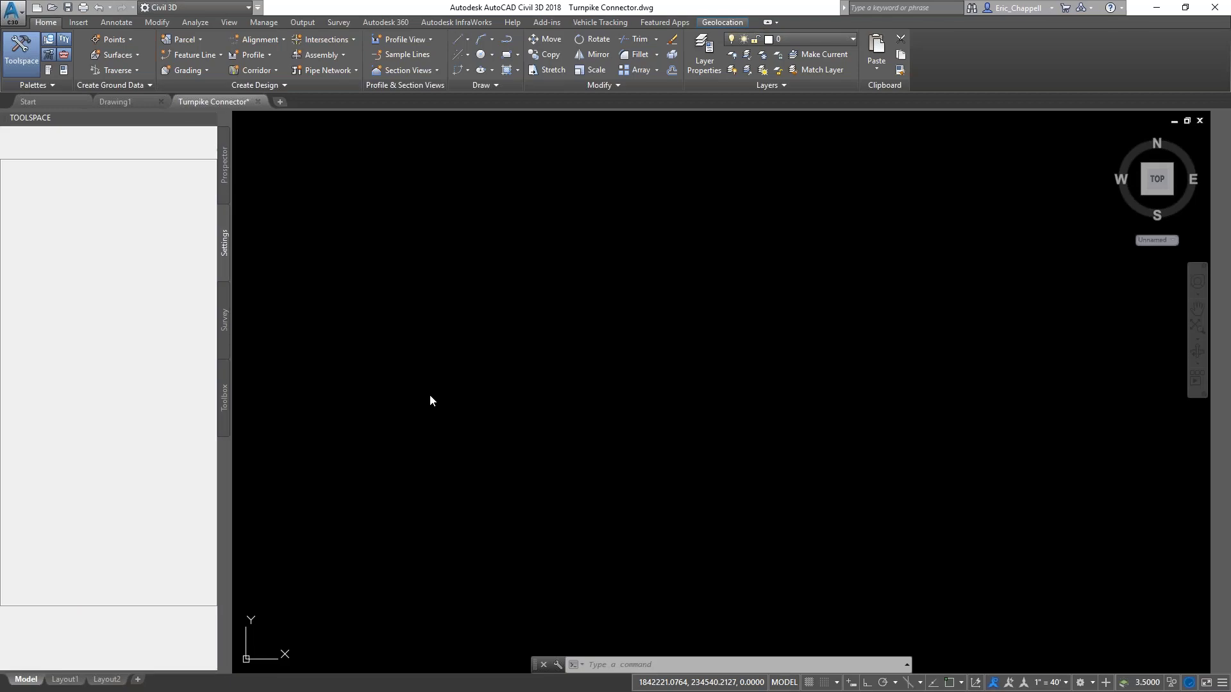
{"action": "left_click", "coordinate": [79, 23]}
{"action": "left_click", "coordinate": [221, 72]}
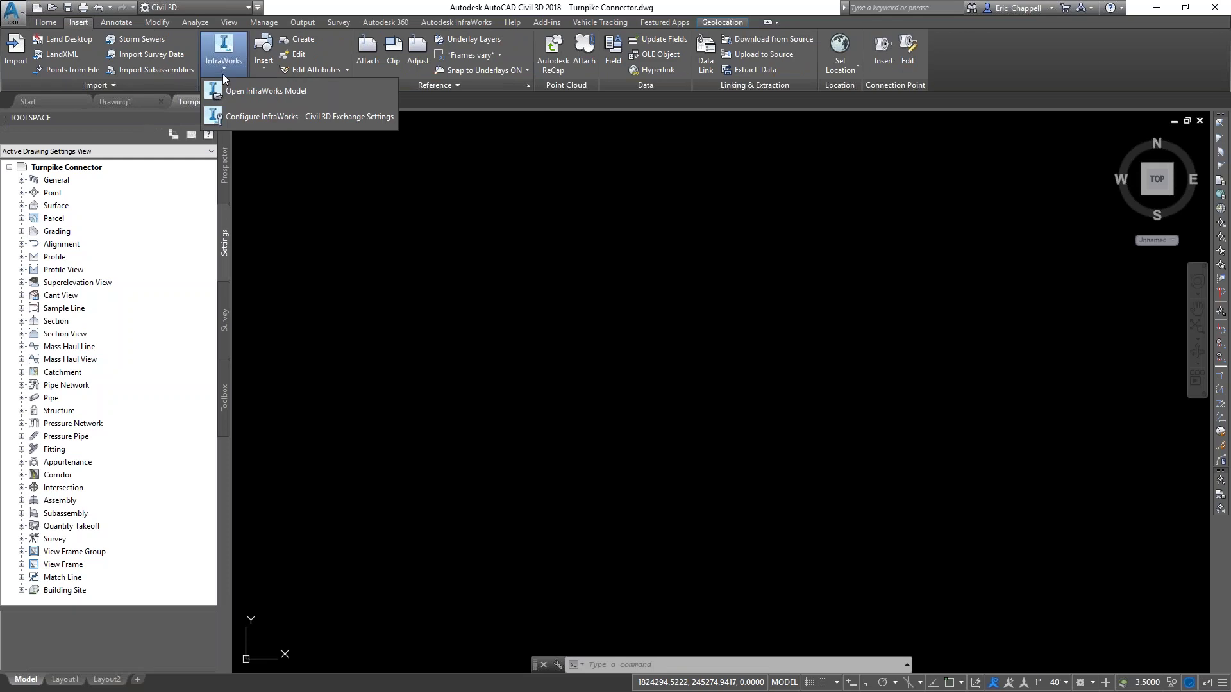
{"action": "left_click", "coordinate": [249, 90]}
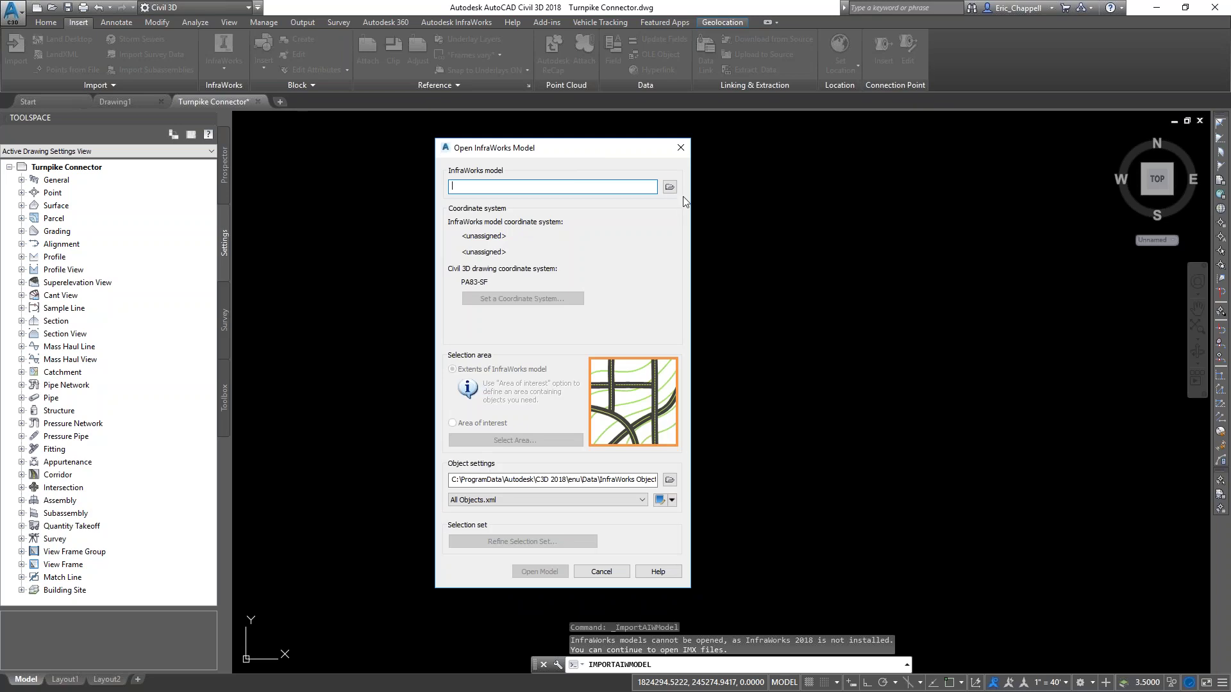
- Choose Turnpike Connector 2.imx as the InfraWorks model for import
{"action": "left_click", "coordinate": [669, 187]}
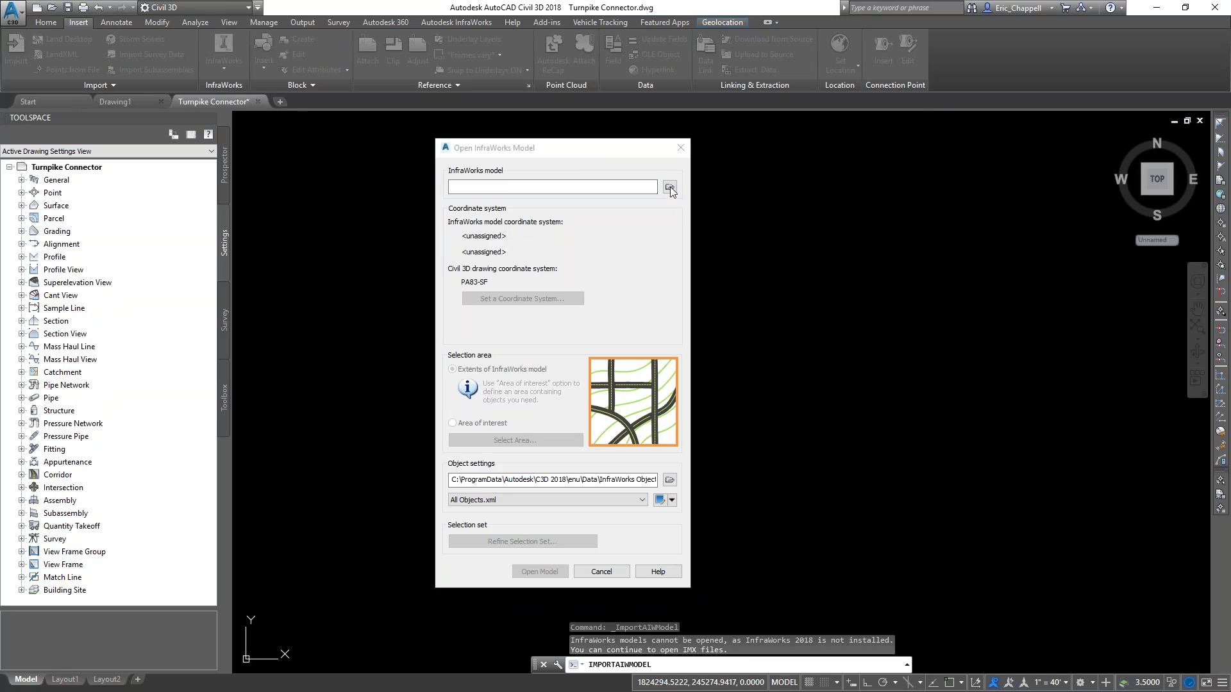
{"action": "left_click", "coordinate": [484, 479]}
{"action": "left_click", "coordinate": [484, 479]}
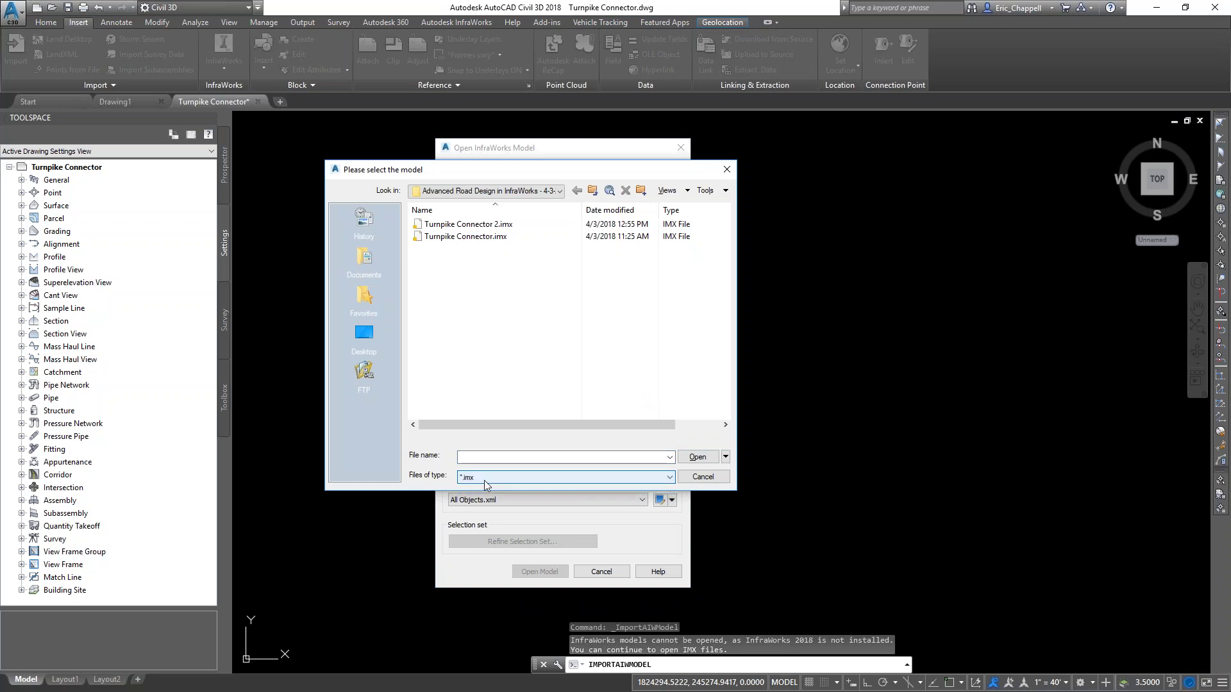
{"action": "left_click", "coordinate": [465, 237]}
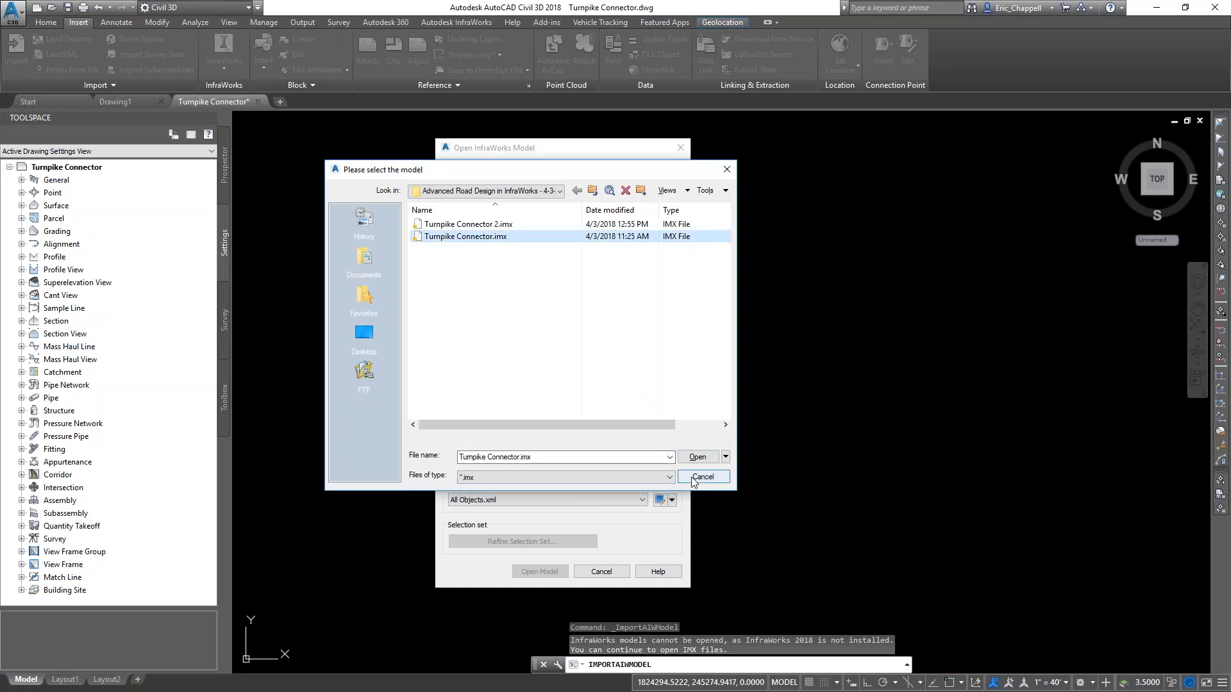
{"action": "left_click", "coordinate": [475, 224]}
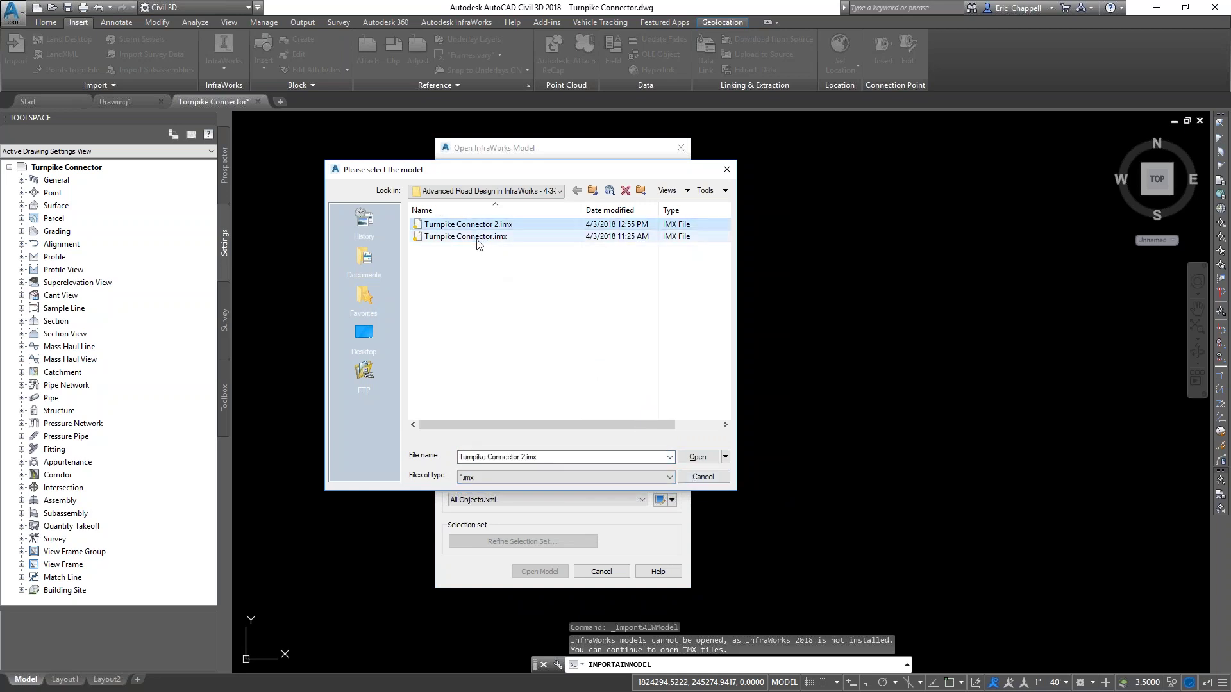
{"action": "left_click", "coordinate": [697, 456]}
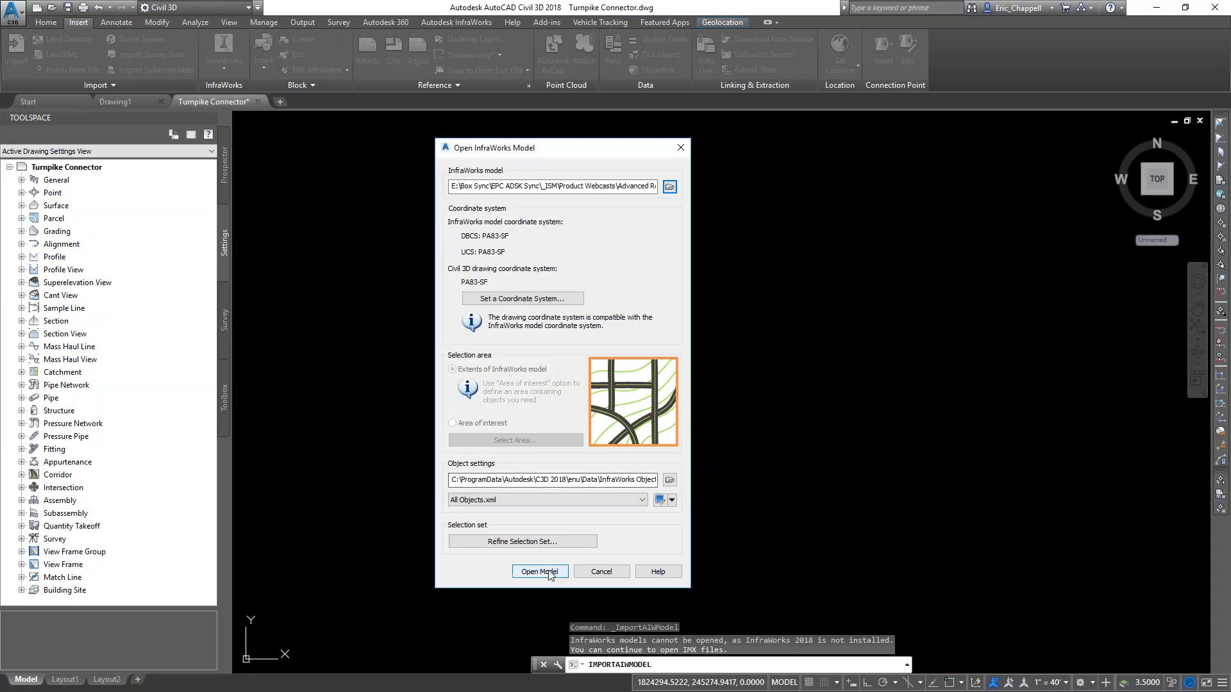
- Refine the selection set to exclude AIW_Existing_Transportation, AIW_Proposed_Ground, all planning roads and the unnamed design road
{"action": "left_click", "coordinate": [542, 542]}
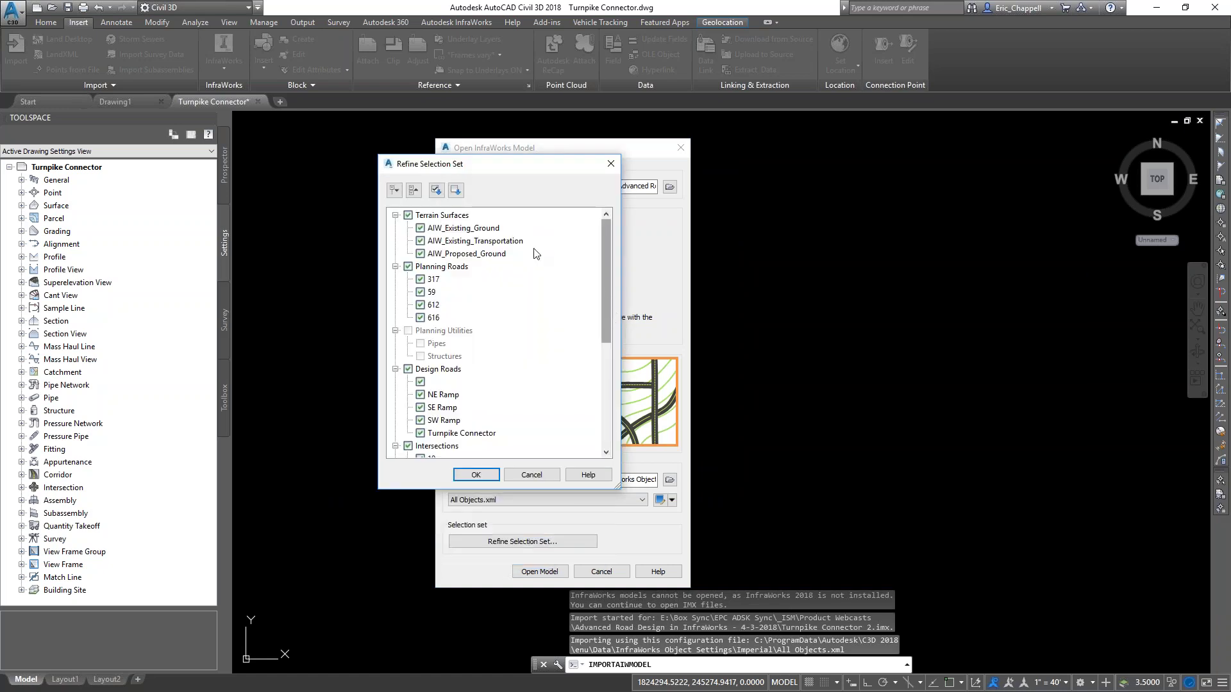
{"action": "left_click", "coordinate": [420, 241]}
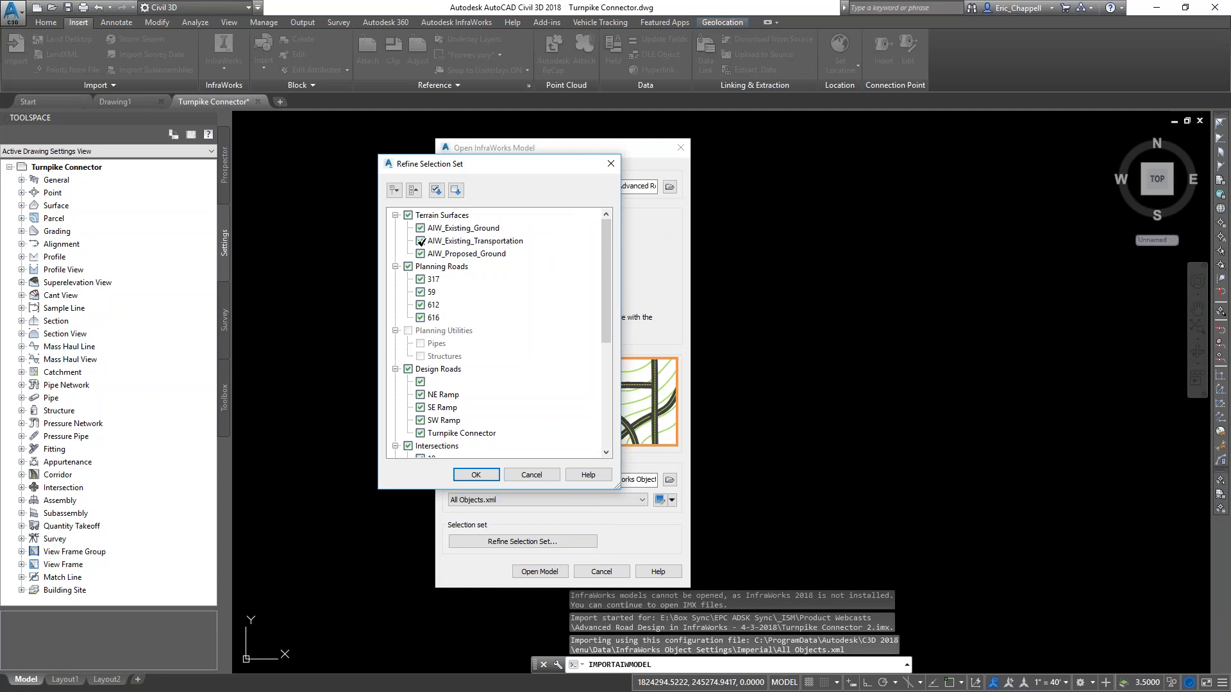
{"action": "left_click", "coordinate": [421, 253]}
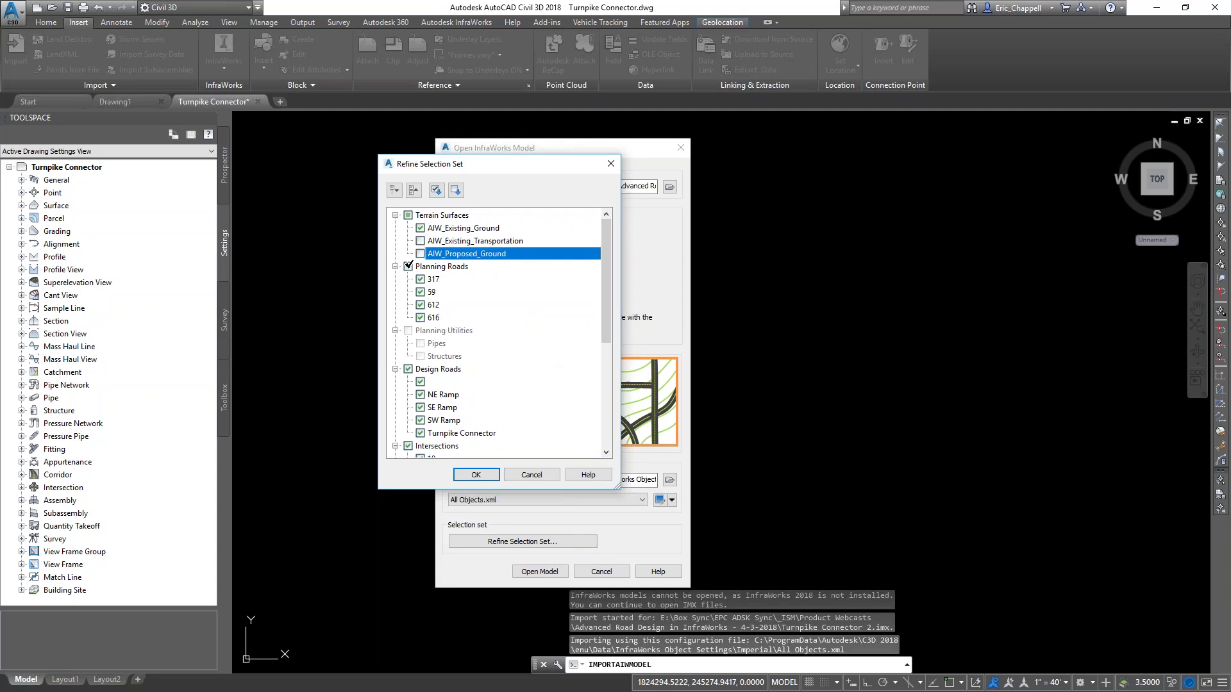
{"action": "left_click", "coordinate": [408, 266]}
{"action": "scroll", "coordinate": [610, 367], "scroll_direction": "down", "scroll_amount": 2}
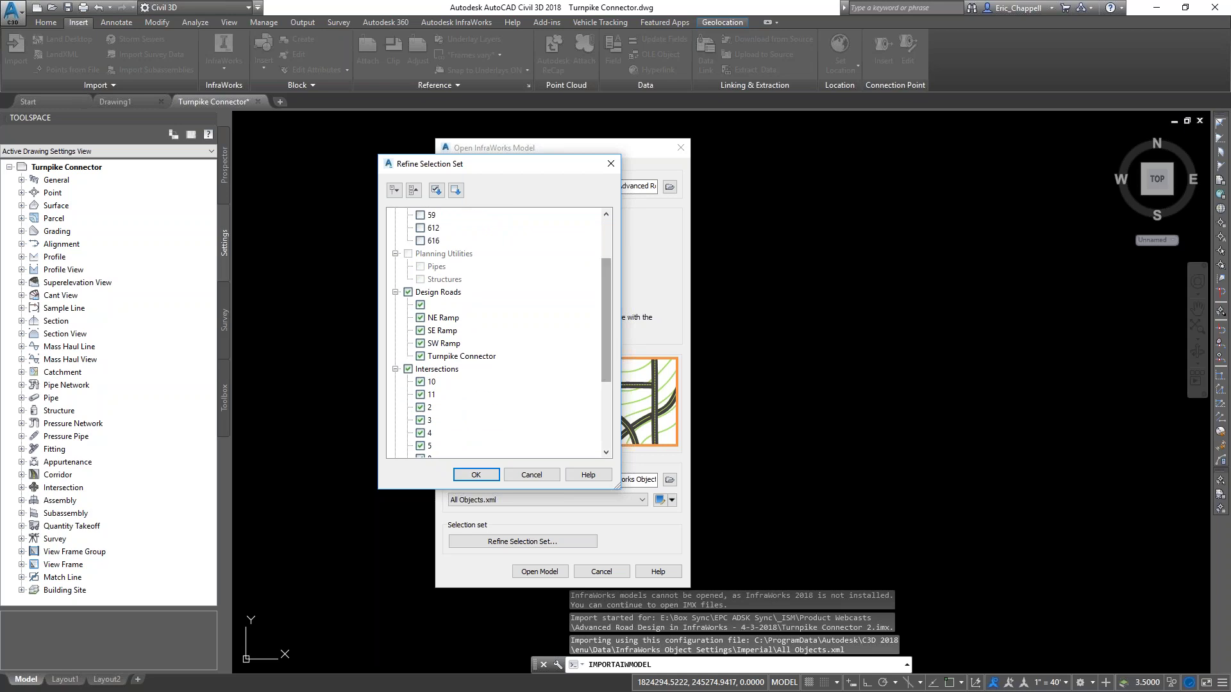
{"action": "left_click", "coordinate": [420, 305]}
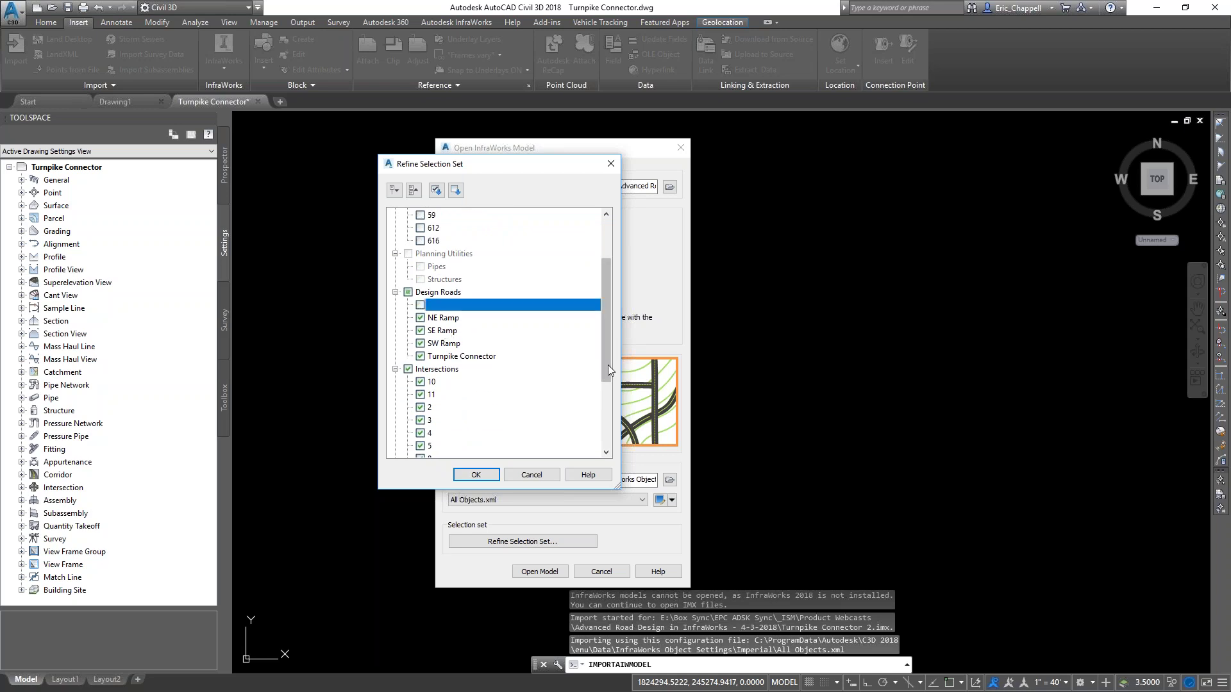
- Review the remaining intersections and bridges, accept the refined selection set, and open the model in the drawing
{"action": "left_click_drag", "start_coordinate": [610, 354], "coordinate": [612, 400]}
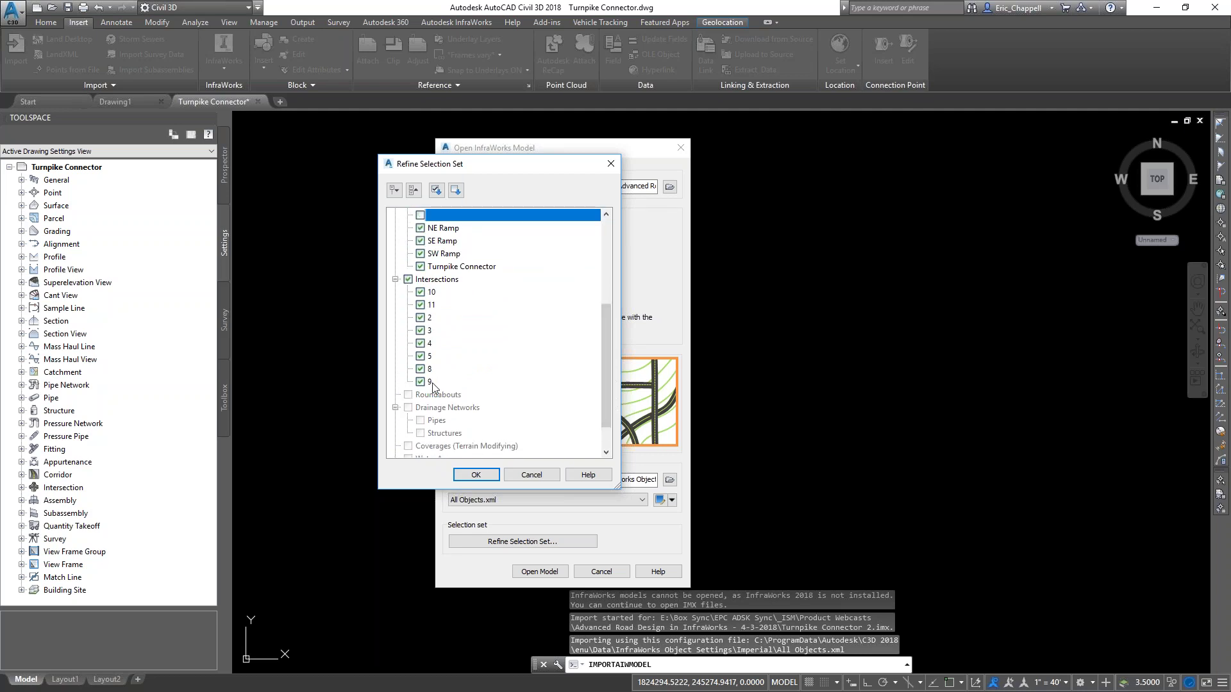
{"action": "scroll", "coordinate": [608, 417], "scroll_direction": "down", "scroll_amount": 1}
{"action": "left_click_drag", "start_coordinate": [607, 418], "coordinate": [607, 429]}
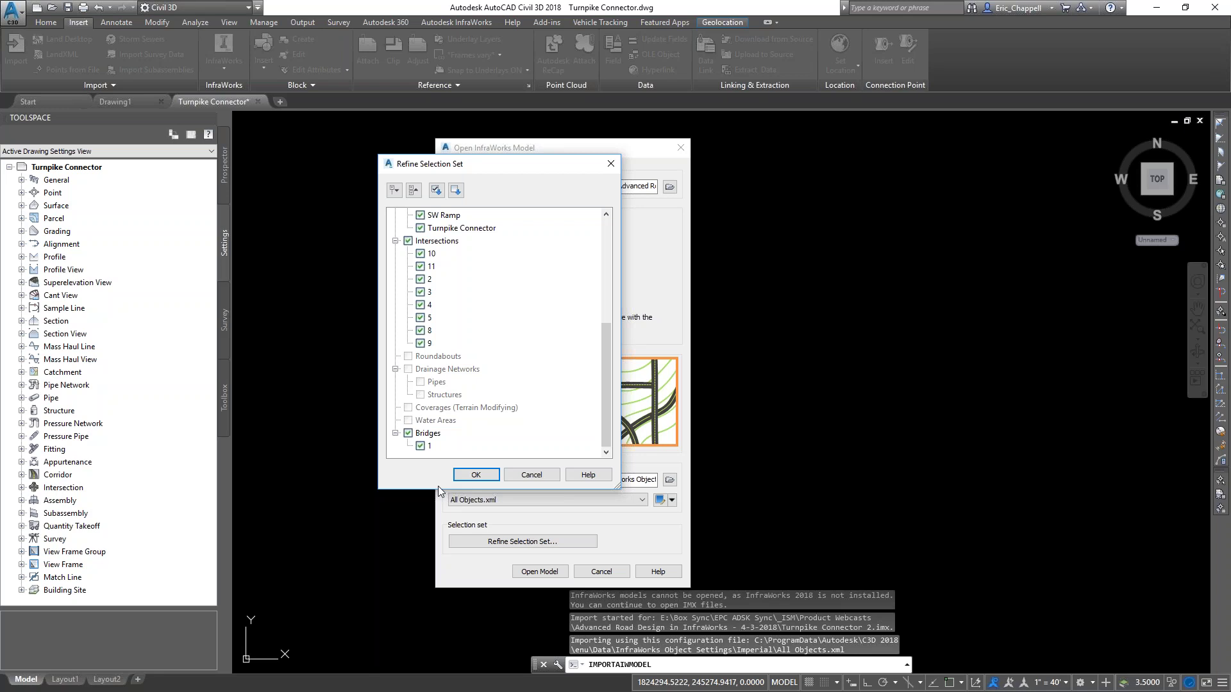
{"action": "left_click", "coordinate": [474, 475]}
{"action": "left_click", "coordinate": [542, 572]}
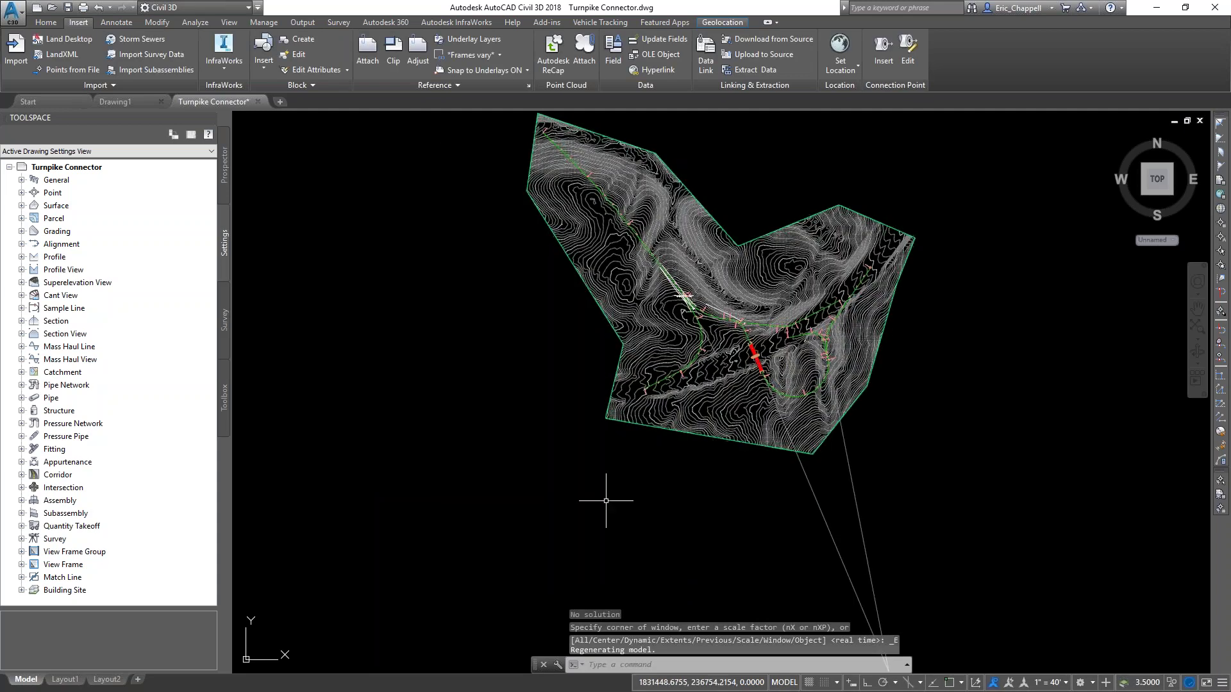
- Inspect the imported bridge over the highway in 3D with the Object Viewer, and close the viewer
{"action": "key", "text": "Escape"}
{"action": "middle_click_drag", "start_coordinate": [702, 404], "coordinate": [602, 507]}
{"action": "scroll", "coordinate": [612, 506], "scroll_direction": "up", "scroll_amount": 6}
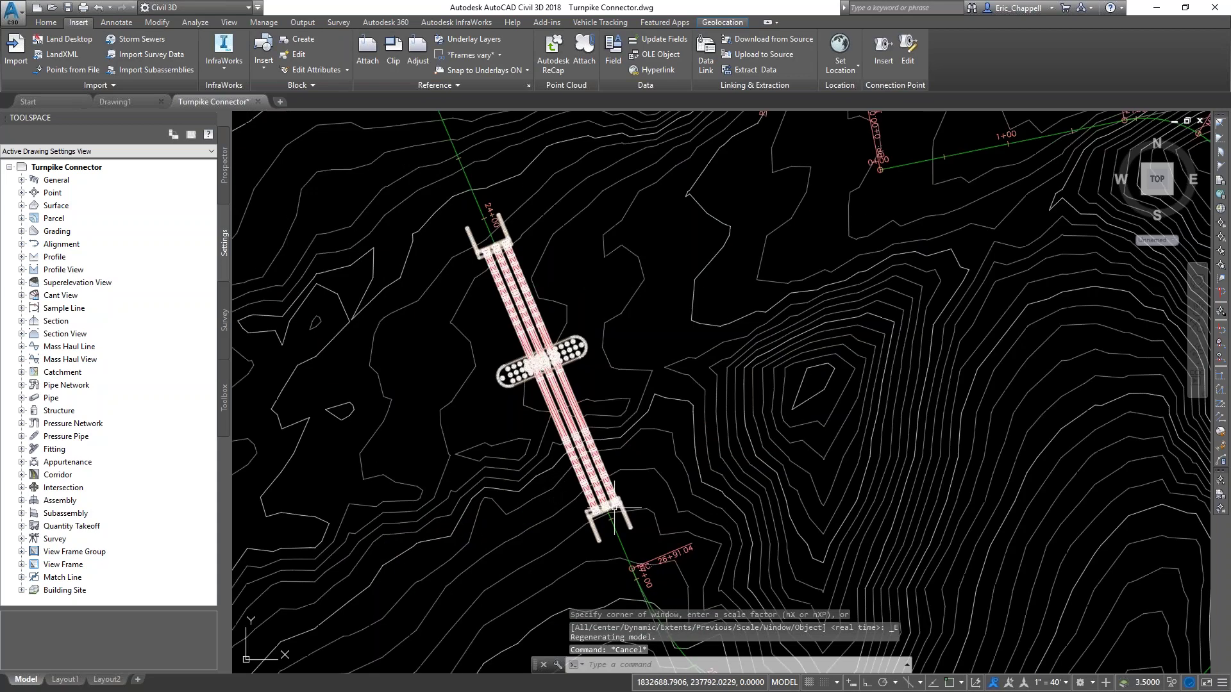
{"action": "left_click", "coordinate": [611, 492]}
{"action": "right_click", "coordinate": [611, 492]}
{"action": "left_click", "coordinate": [672, 626]}
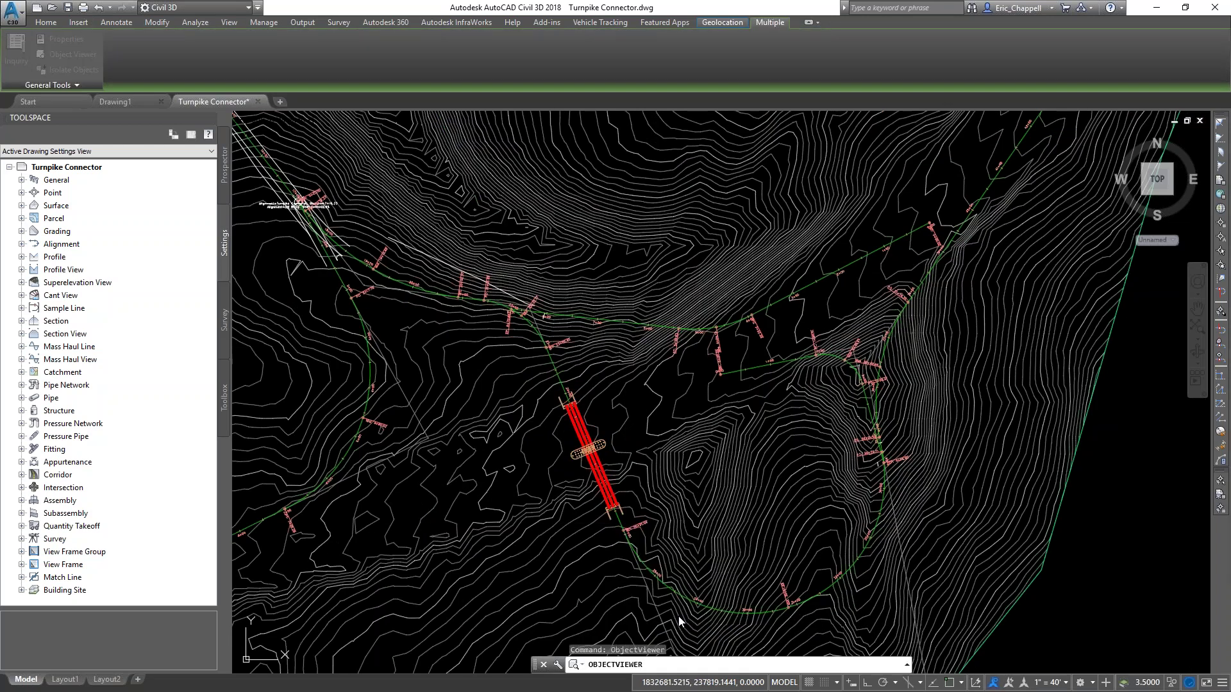
{"action": "left_click_drag", "start_coordinate": [1230, 149], "coordinate": [631, 169]}
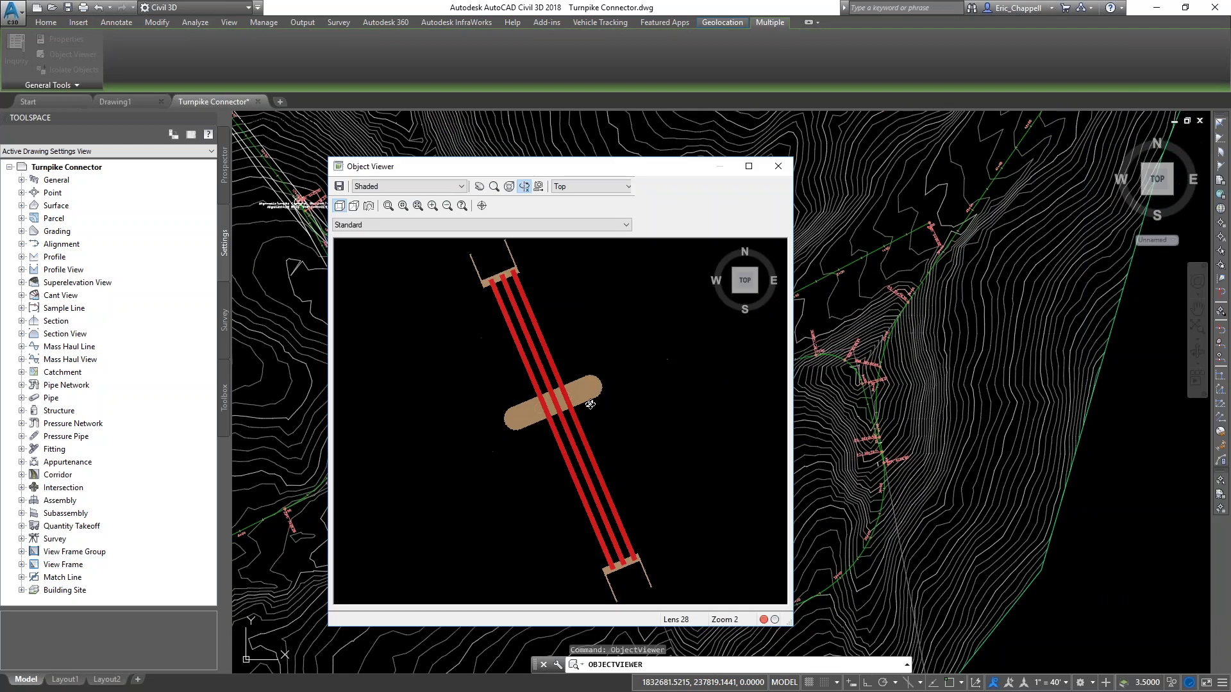
{"action": "left_click_drag", "start_coordinate": [589, 404], "coordinate": [555, 288]}
{"action": "left_click", "coordinate": [779, 171]}
- Create a profile view for the Turnpike Connector alignment in the Major Grids and HGP style, placed east of the surface
{"action": "scroll", "coordinate": [513, 429], "scroll_direction": "down", "scroll_amount": 5}
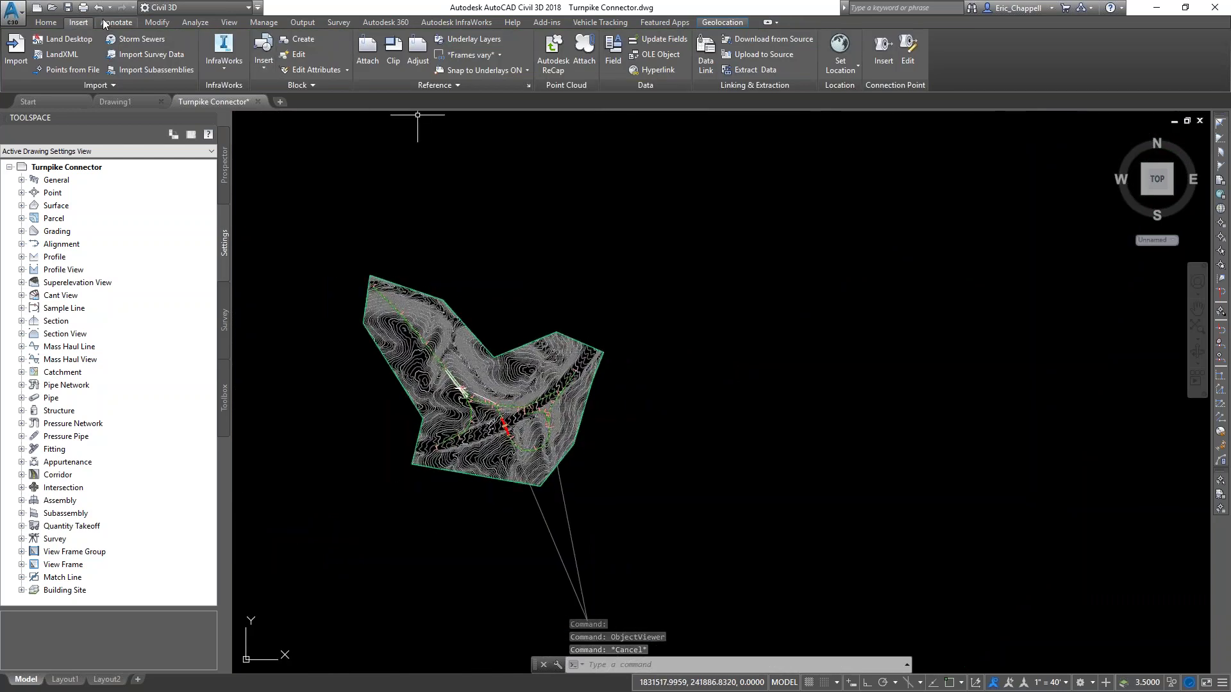
{"action": "left_click", "coordinate": [46, 22]}
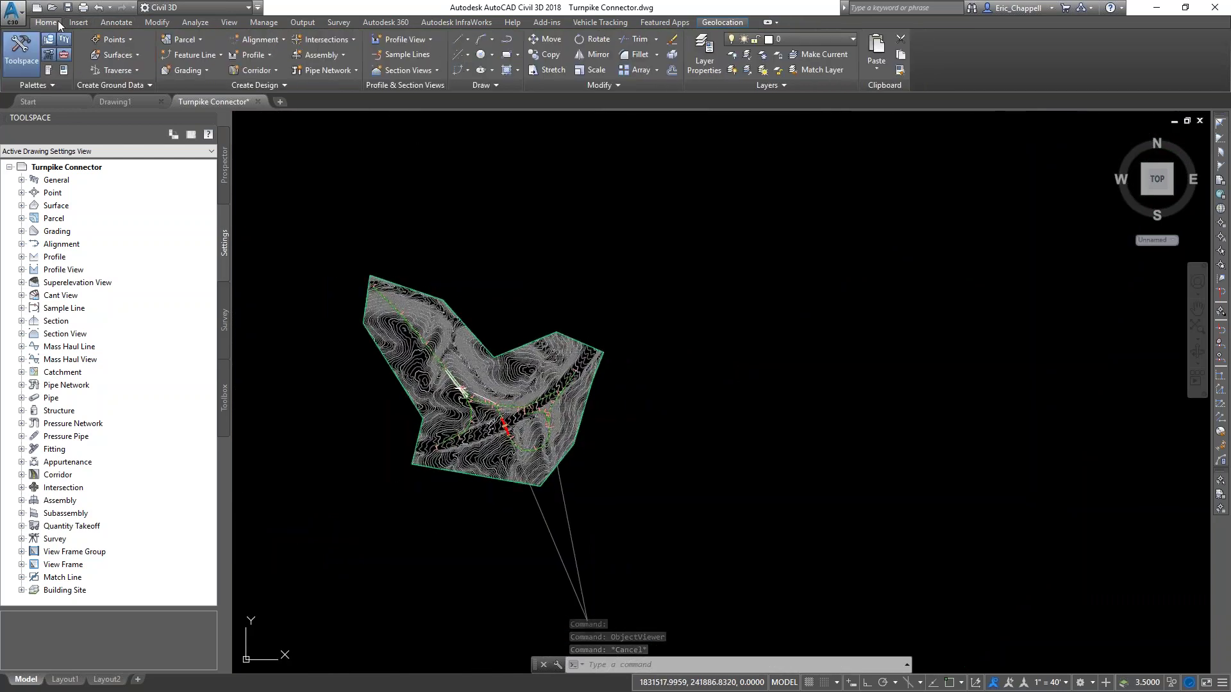
{"action": "left_click", "coordinate": [430, 39]}
{"action": "left_click", "coordinate": [435, 64]}
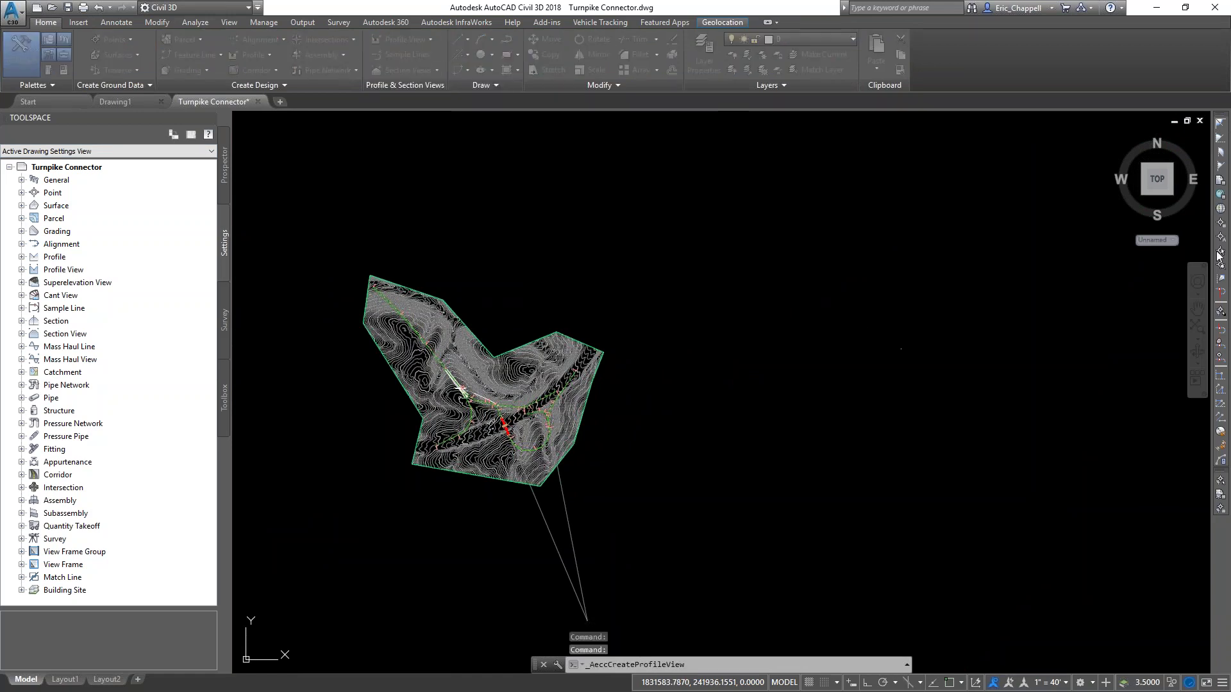
{"action": "left_click", "coordinate": [699, 236]}
{"action": "left_click", "coordinate": [689, 238]}
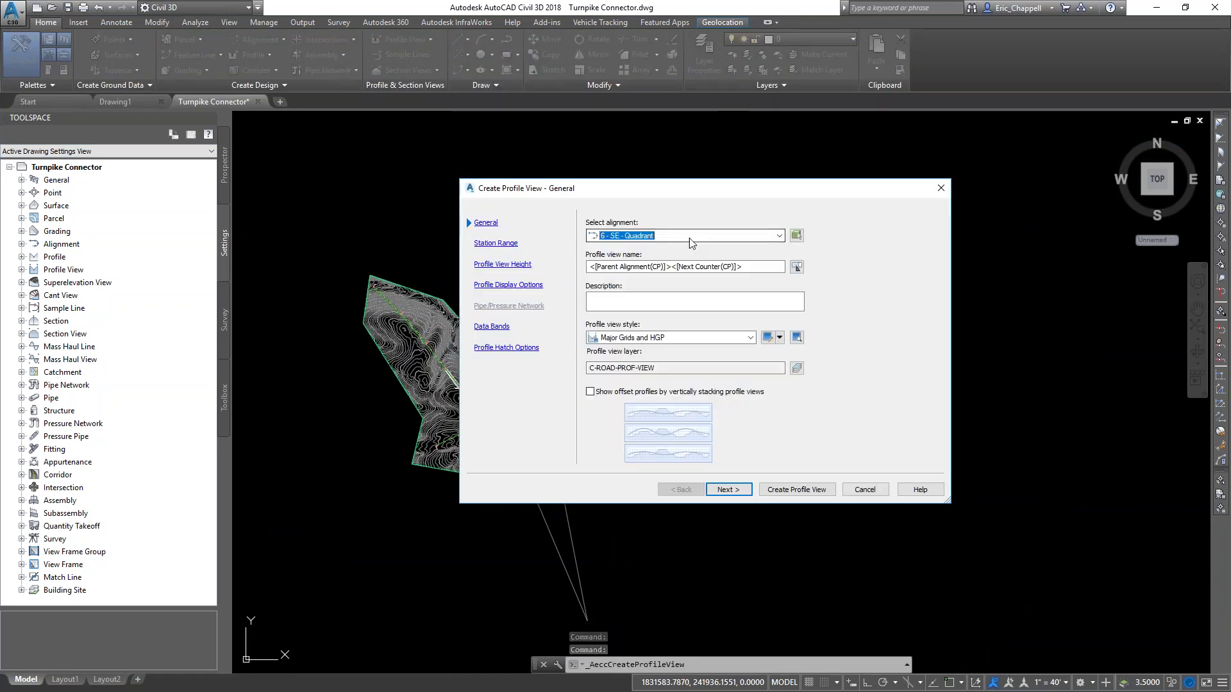
{"action": "left_click", "coordinate": [690, 237]}
{"action": "left_click", "coordinate": [660, 404]}
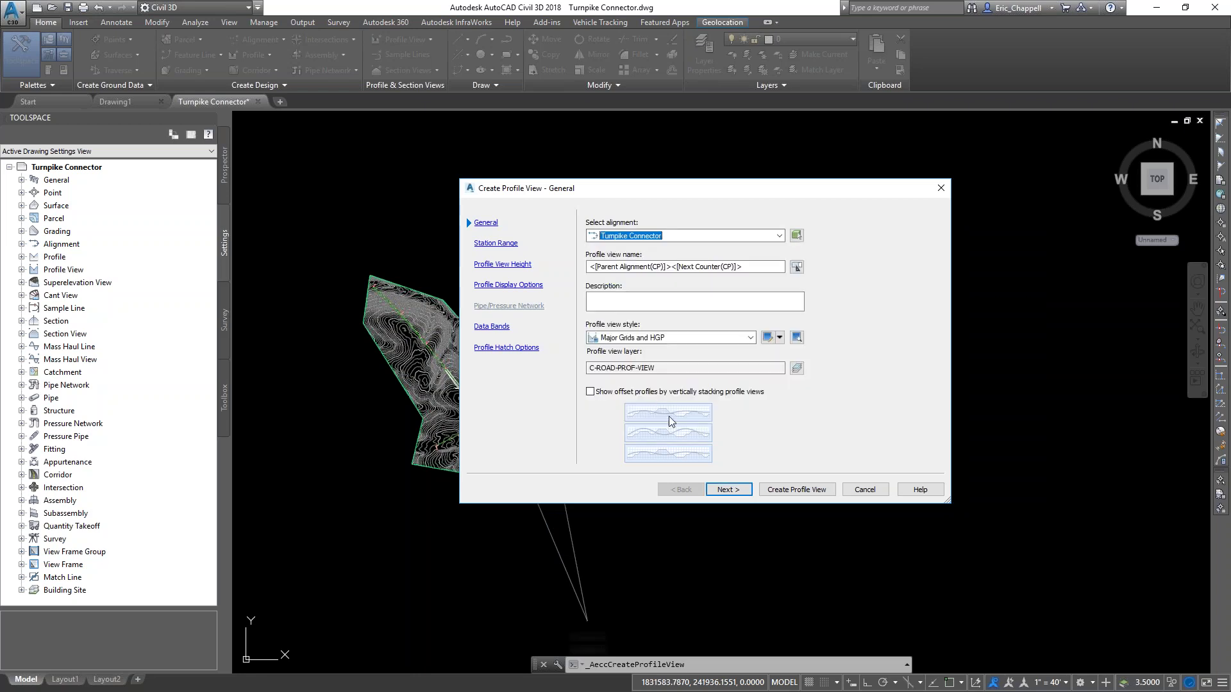
{"action": "left_click", "coordinate": [797, 489]}
{"action": "left_click", "coordinate": [702, 410]}
- Examine the connector's existing and design profiles in the profile view, and return to the interchange plan
{"action": "middle_click_drag", "start_coordinate": [865, 416], "coordinate": [580, 437]}
{"action": "scroll", "coordinate": [583, 390], "scroll_direction": "up", "scroll_amount": 5}
{"action": "middle_click_drag", "start_coordinate": [599, 387], "coordinate": [618, 577]}
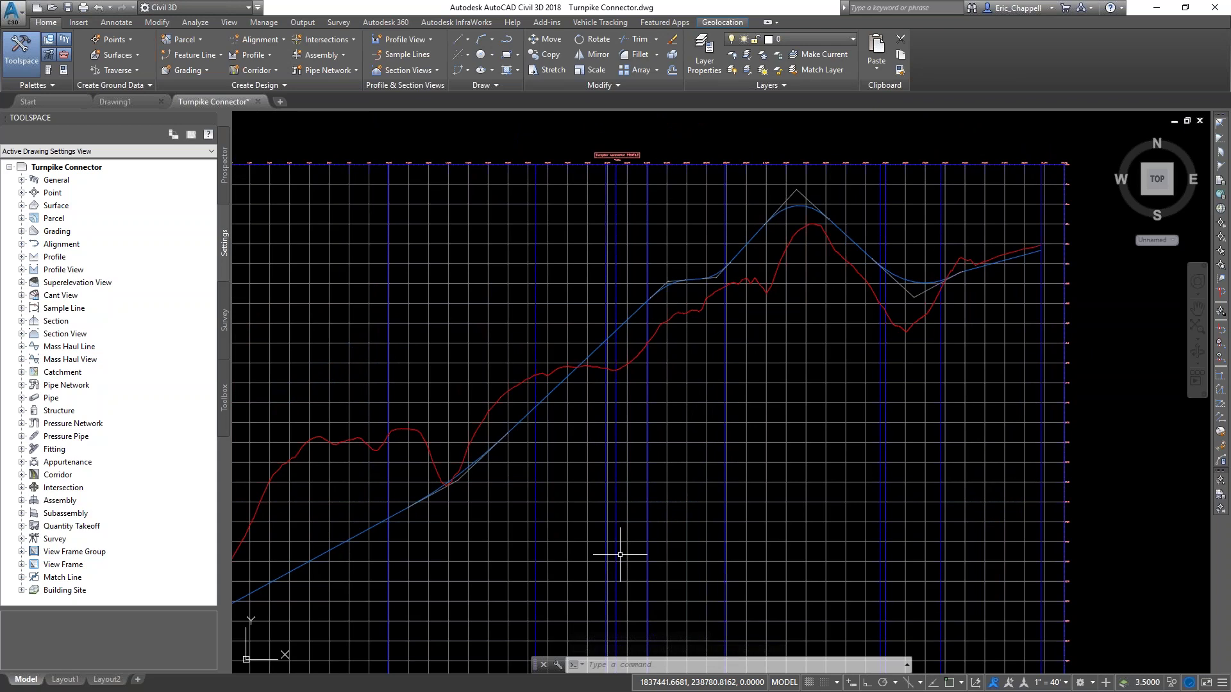
{"action": "scroll", "coordinate": [620, 550], "scroll_direction": "down", "scroll_amount": 6}
{"action": "scroll", "coordinate": [564, 494], "scroll_direction": "up", "scroll_amount": 6}
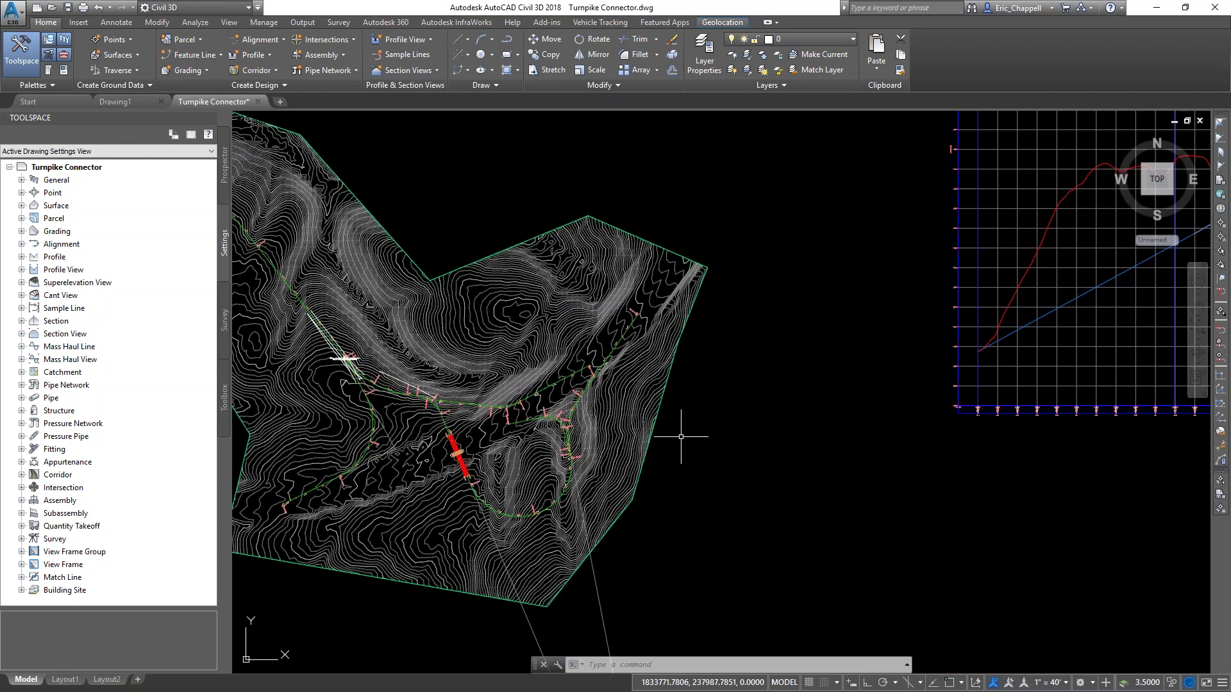
{"action": "middle_click_drag", "start_coordinate": [681, 437], "coordinate": [745, 442]}
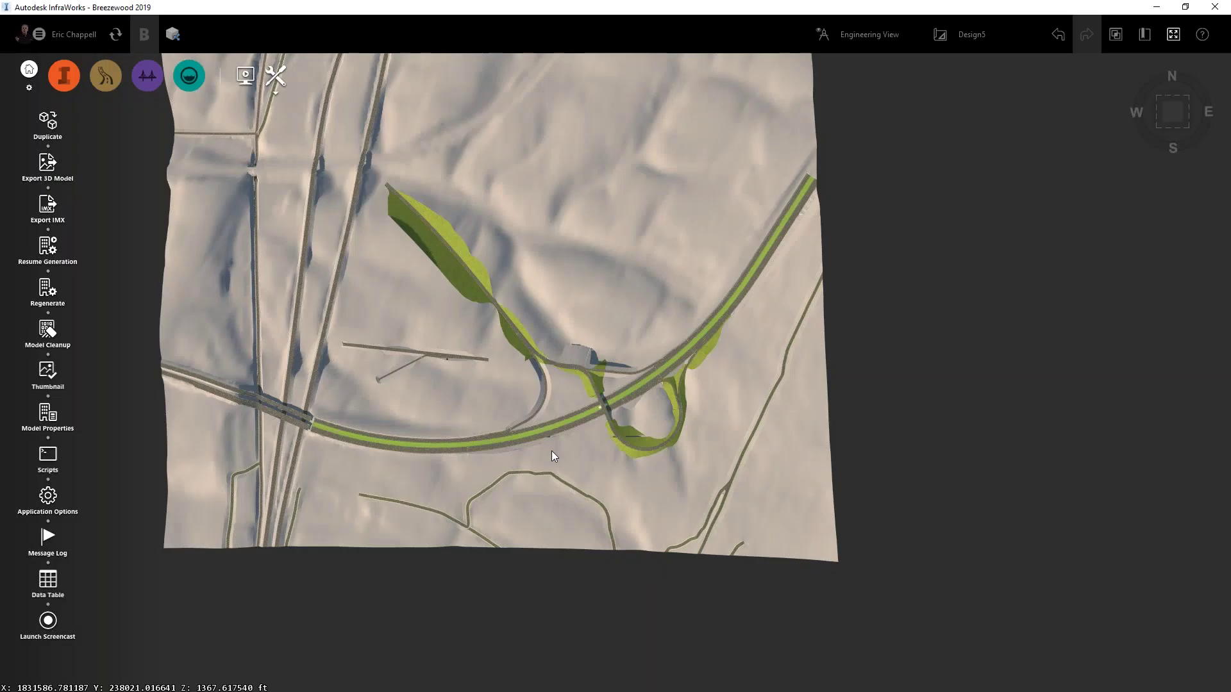
- Switch back to InfraWorks and select the SE Ramp's curve beside the highway to examine its curve geometry
{"action": "left_click_drag", "start_coordinate": [627, 401], "coordinate": [616, 406]}
{"action": "scroll", "coordinate": [617, 411], "scroll_direction": "up", "scroll_amount": 5}
{"action": "left_click_drag", "start_coordinate": [565, 474], "coordinate": [727, 447]}
{"action": "middle_click_drag", "start_coordinate": [622, 412], "coordinate": [624, 602]}
{"action": "scroll", "coordinate": [630, 428], "scroll_direction": "up", "scroll_amount": 5}
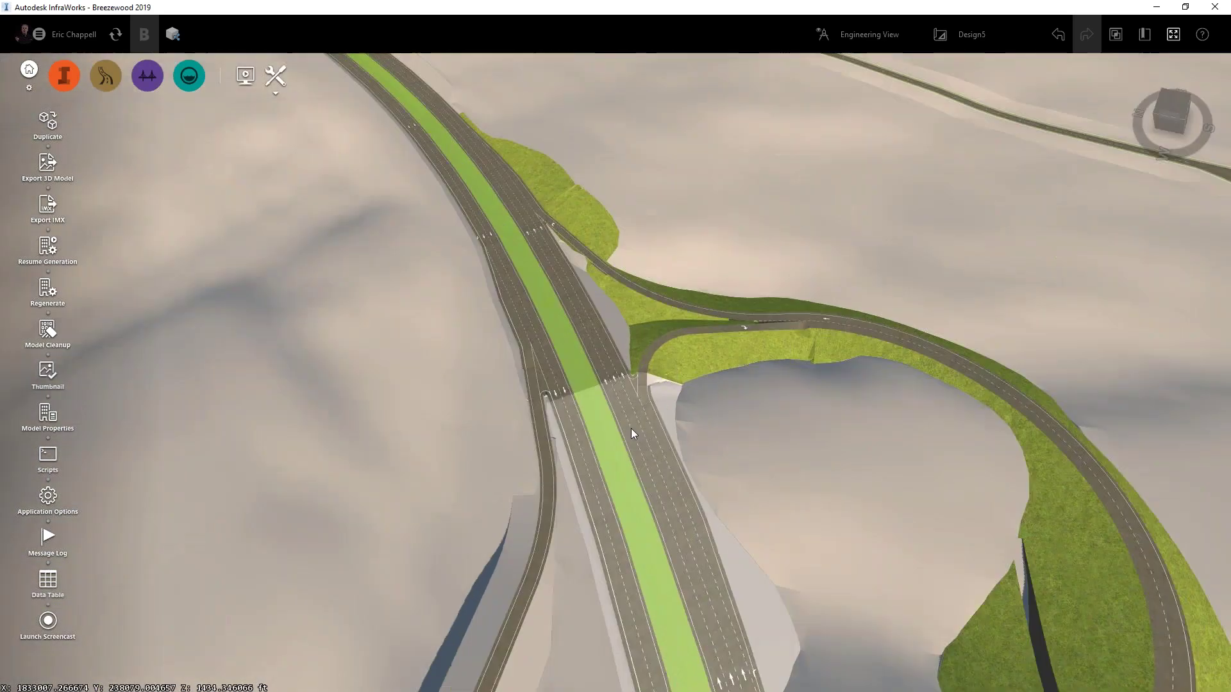
{"action": "left_click_drag", "start_coordinate": [659, 366], "coordinate": [793, 590]}
{"action": "scroll", "coordinate": [635, 456], "scroll_direction": "up", "scroll_amount": 5}
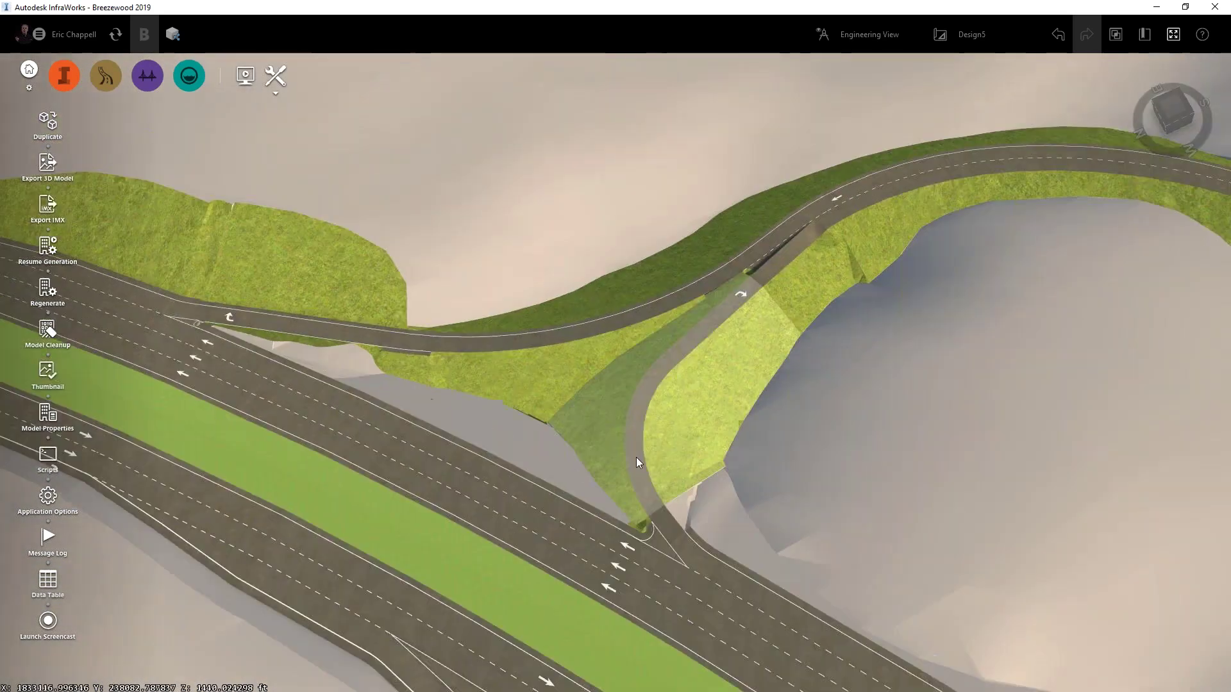
{"action": "left_click_drag", "start_coordinate": [750, 529], "coordinate": [712, 379]}
{"action": "left_click", "coordinate": [628, 455]}
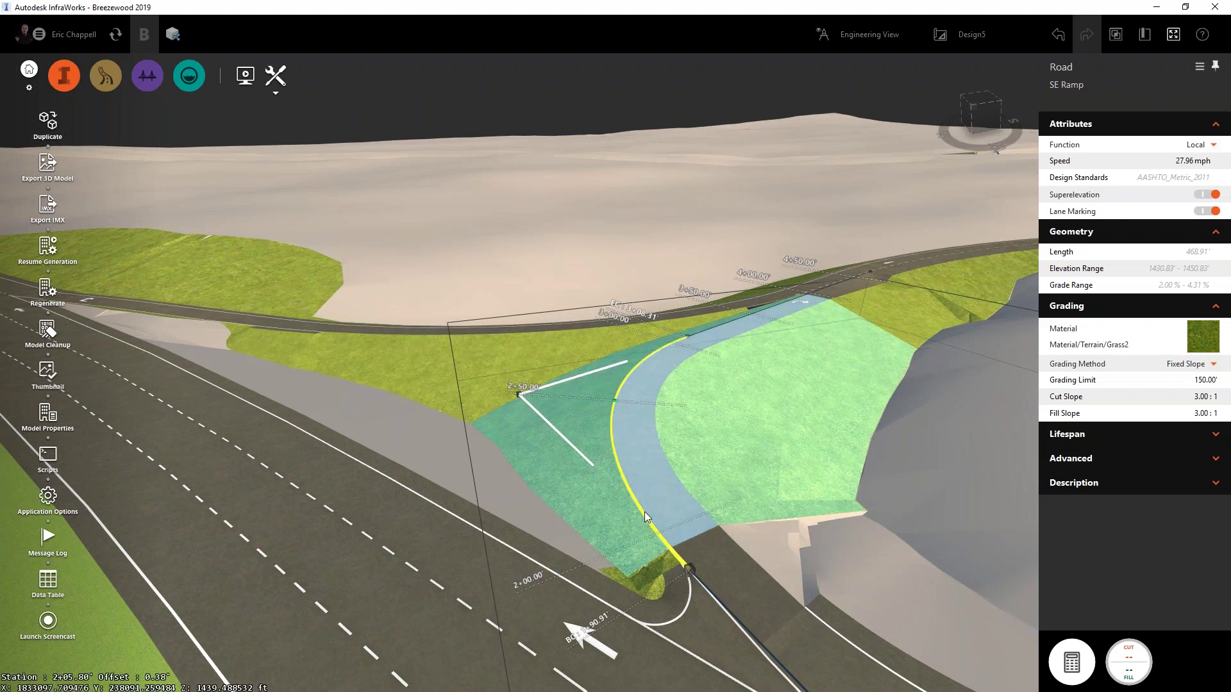
{"action": "left_click", "coordinate": [654, 481]}
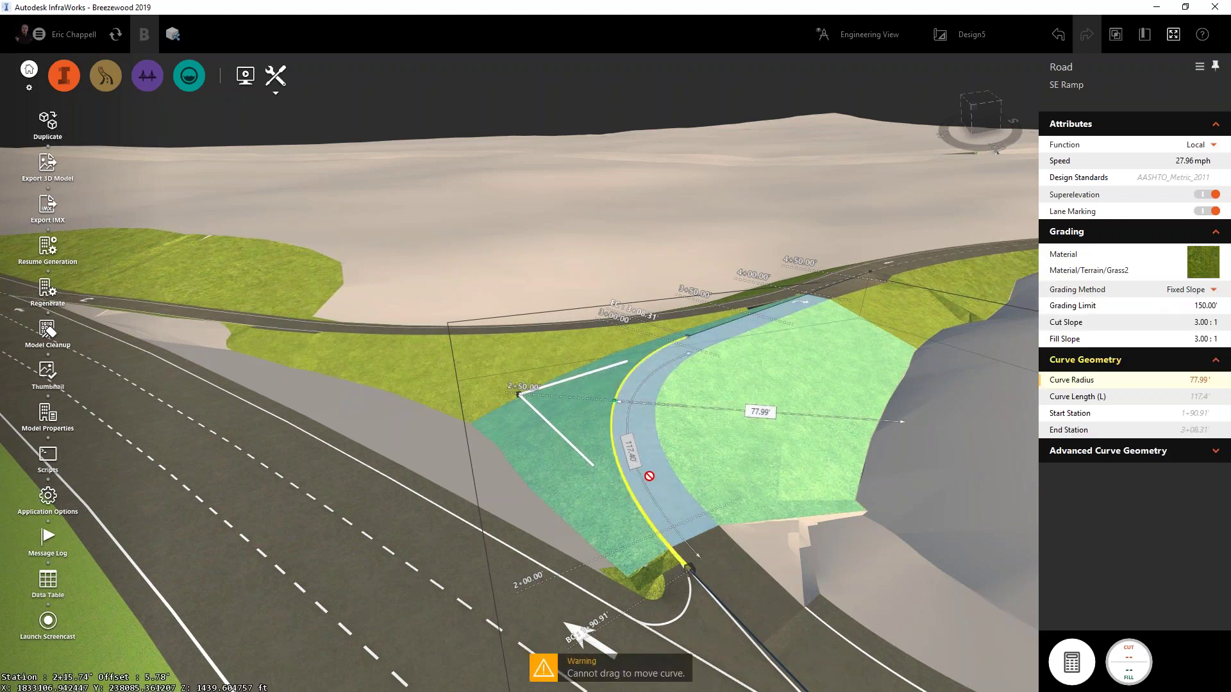
- Reselect the whole SE Ramp and start placing road decorations on it
{"action": "key", "text": "Escape"}
{"action": "left_click", "coordinate": [624, 426]}
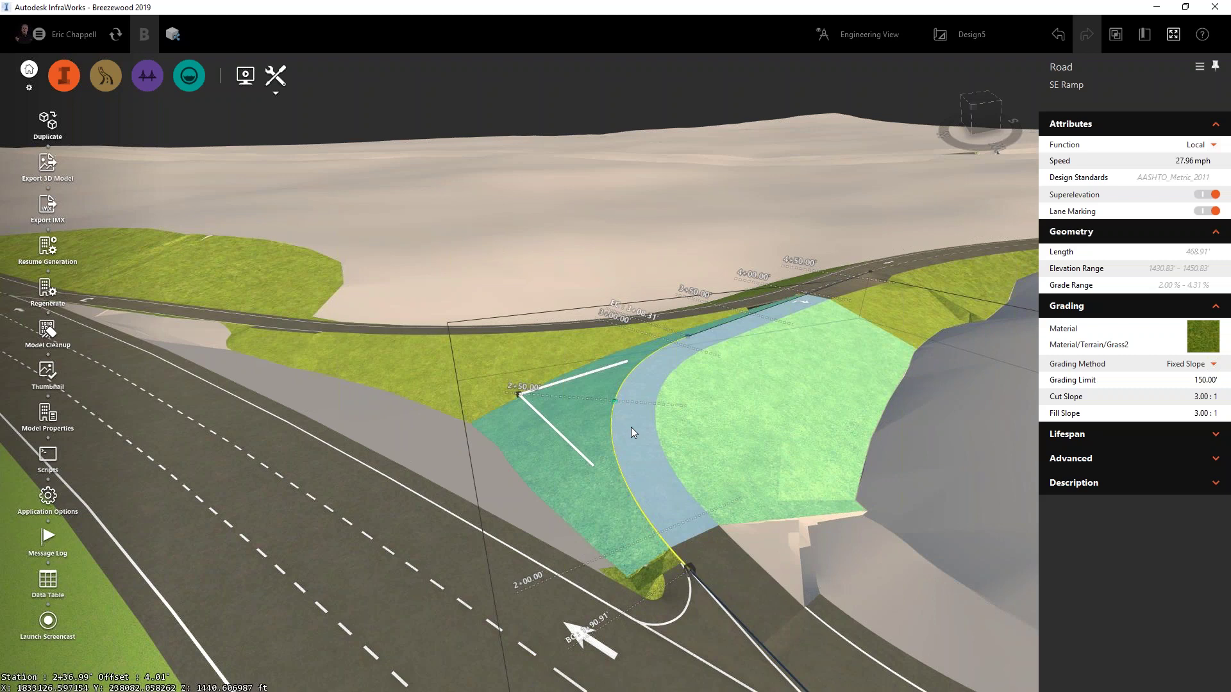
{"action": "right_click", "coordinate": [632, 429]}
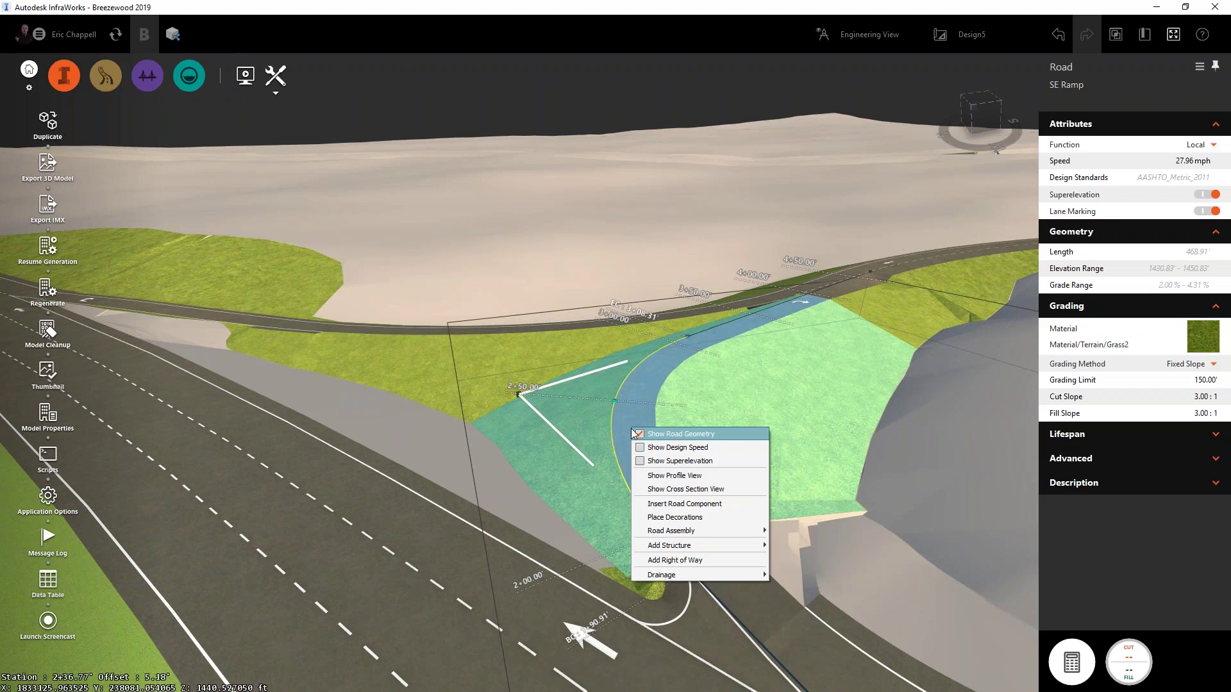
{"action": "left_click", "coordinate": [726, 518]}
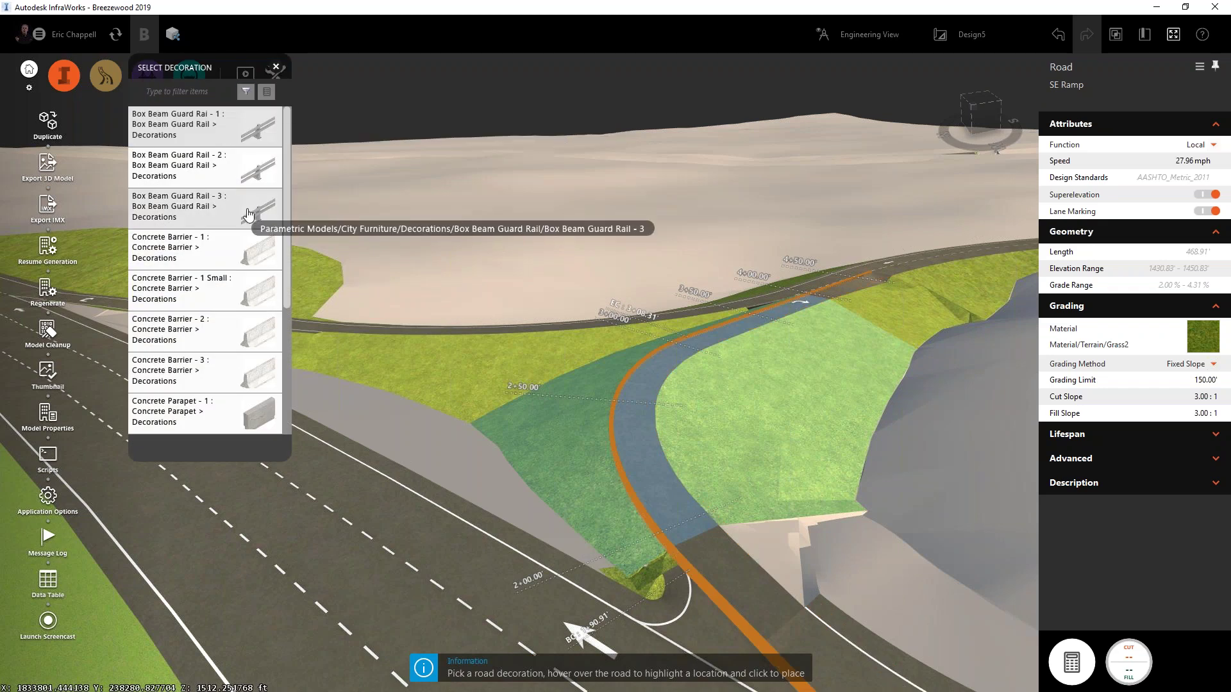
- Add 3D models to the decoration list with the type filter, and restore the parametric models only
{"action": "left_click", "coordinate": [246, 93]}
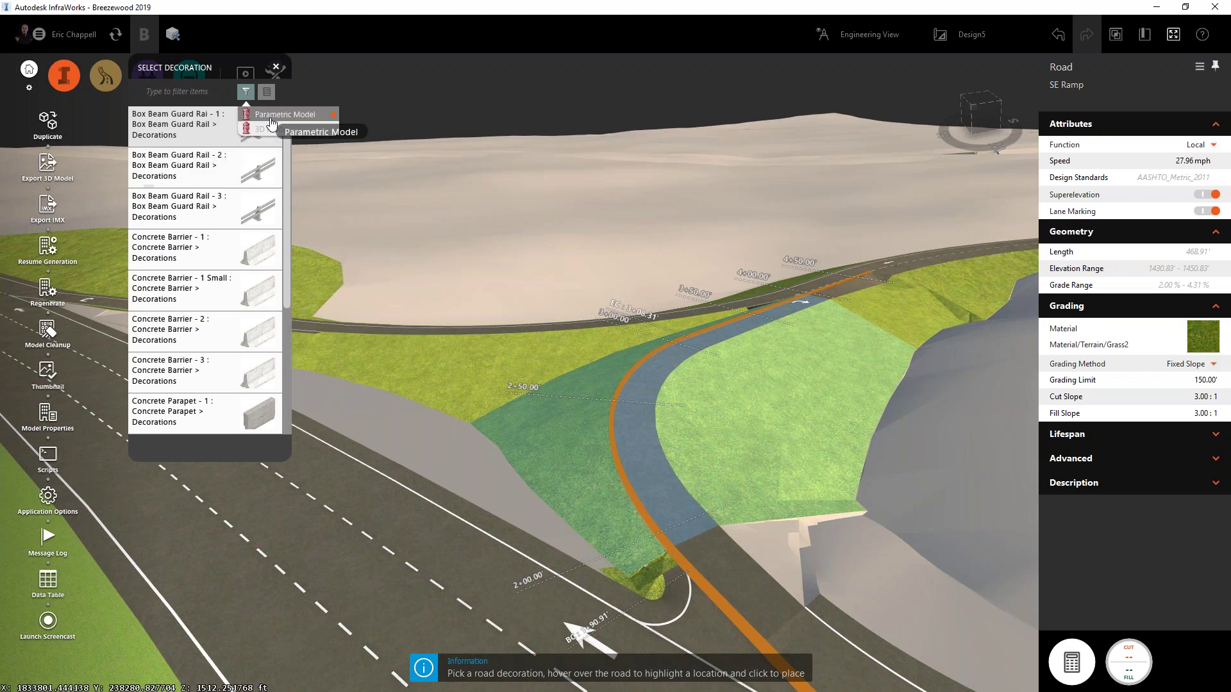
{"action": "left_click", "coordinate": [272, 130]}
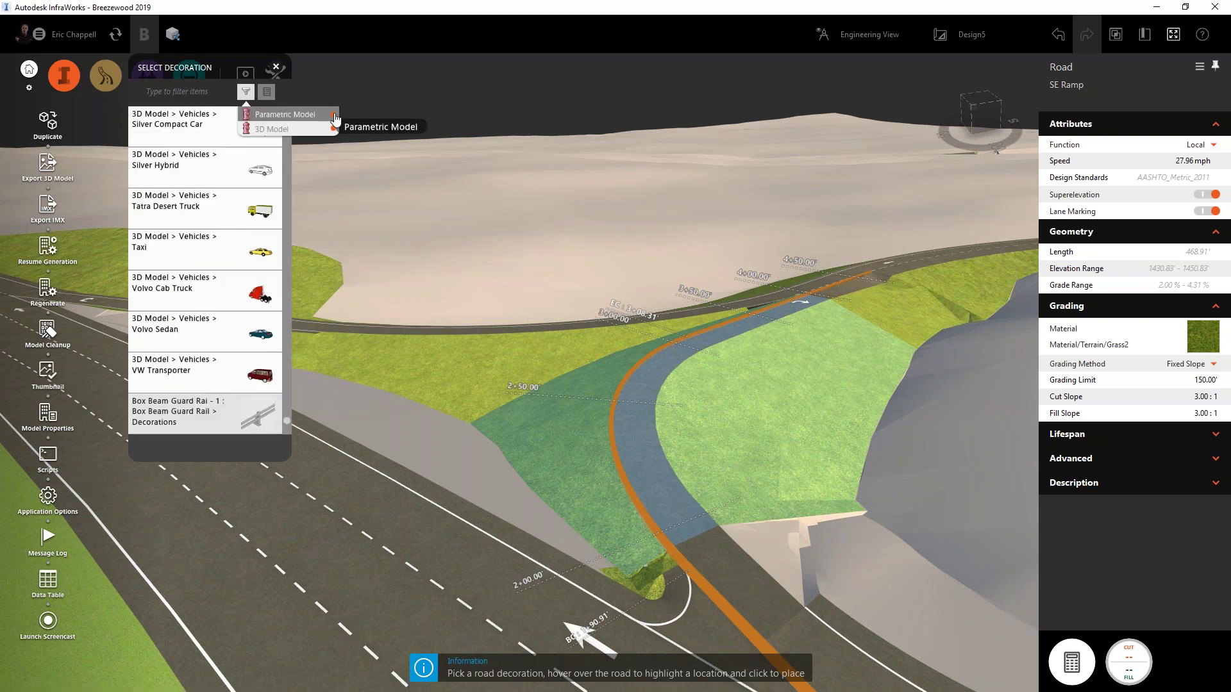
{"action": "left_click", "coordinate": [282, 114]}
{"action": "left_click", "coordinate": [272, 129]}
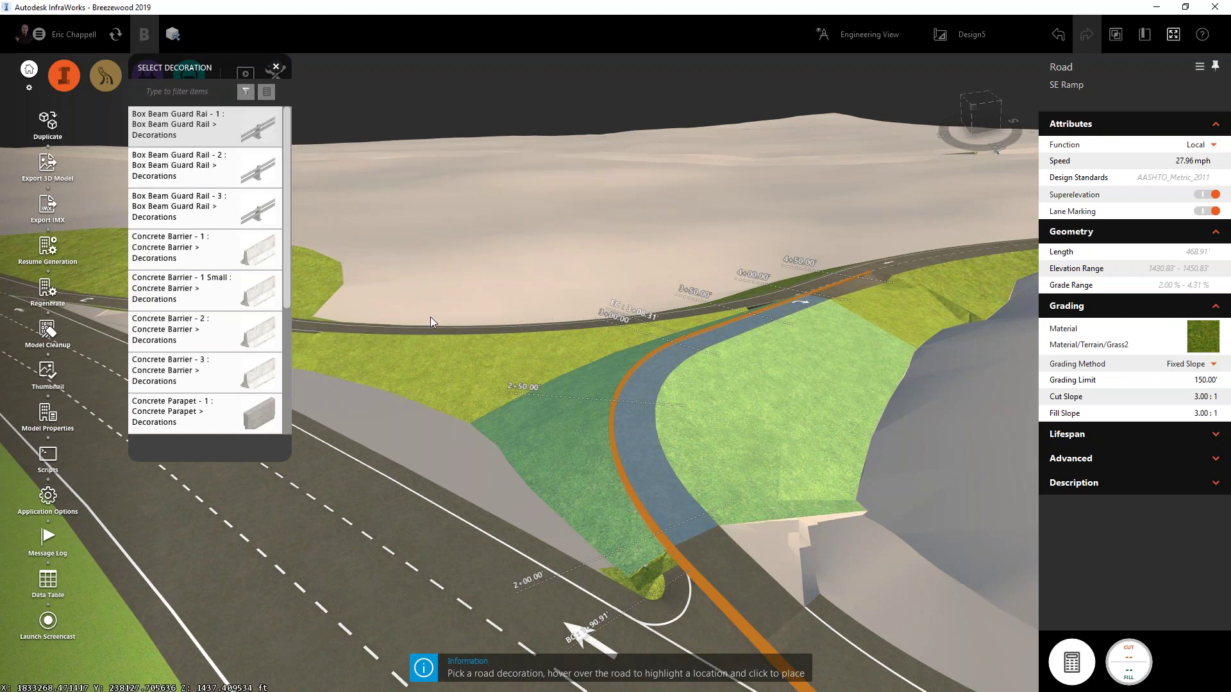
- Place the first Box Beam Guard Rail decoration along the outer edge of the SE Ramp
{"action": "left_click", "coordinate": [260, 131]}
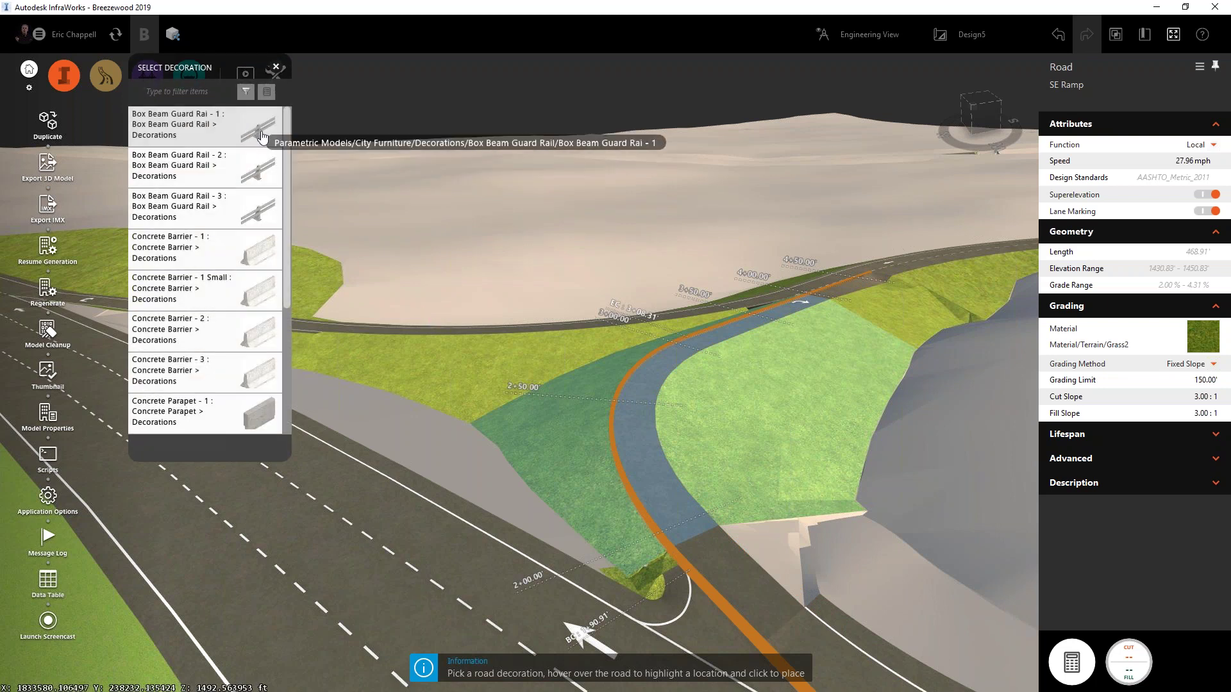
{"action": "left_click", "coordinate": [610, 433]}
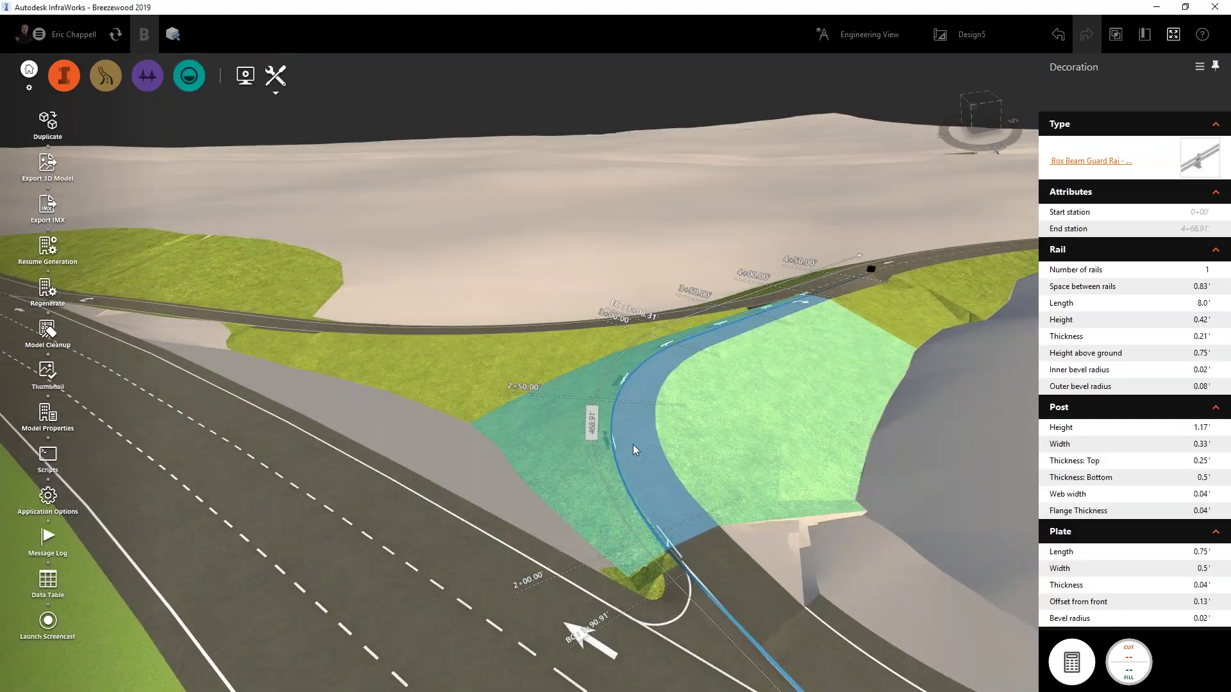
- Set the guard rail's spacing to 8' and turn on tilting
{"action": "scroll", "coordinate": [633, 444], "scroll_direction": "up", "scroll_amount": 5}
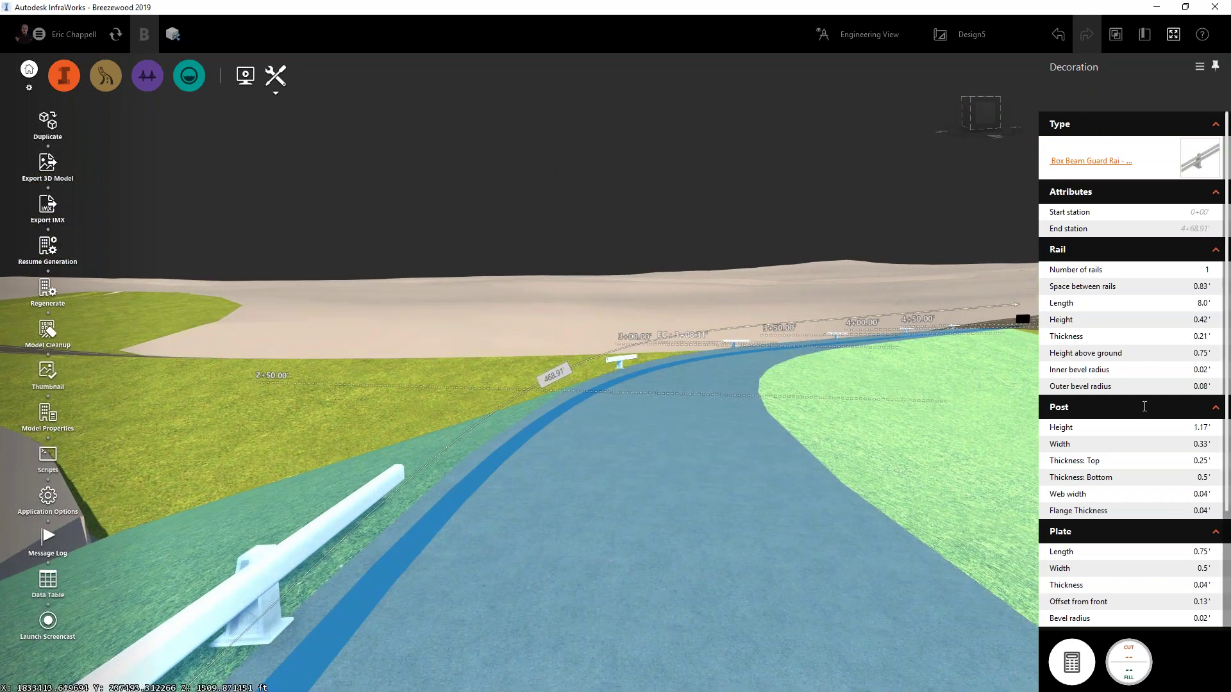
{"action": "scroll", "coordinate": [1128, 477], "scroll_direction": "down", "scroll_amount": 3}
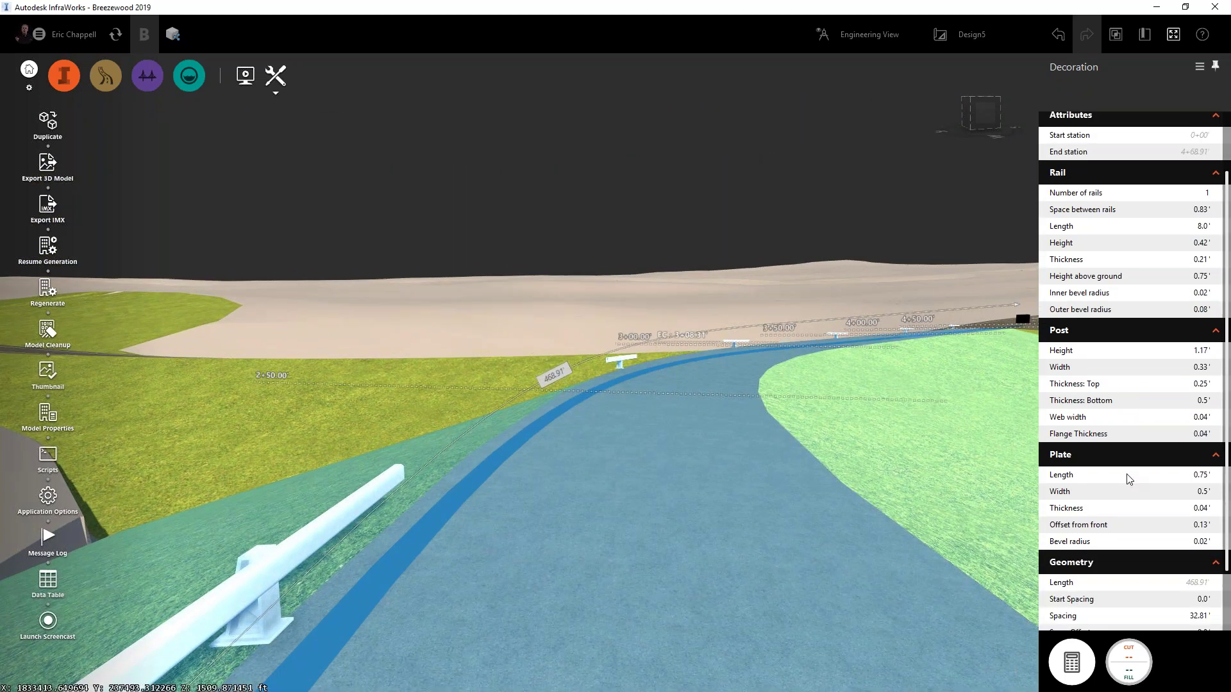
{"action": "scroll", "coordinate": [1128, 477], "scroll_direction": "down", "scroll_amount": 1}
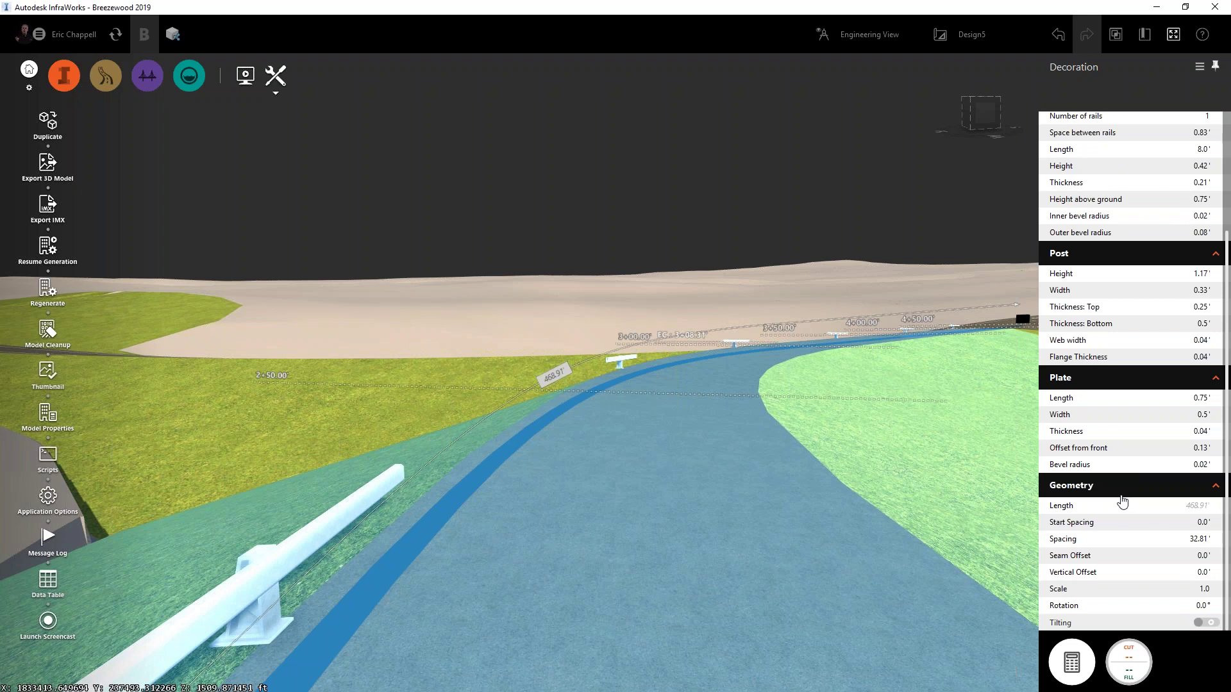
{"action": "left_click", "coordinate": [1200, 538]}
{"action": "type", "text": "8"}
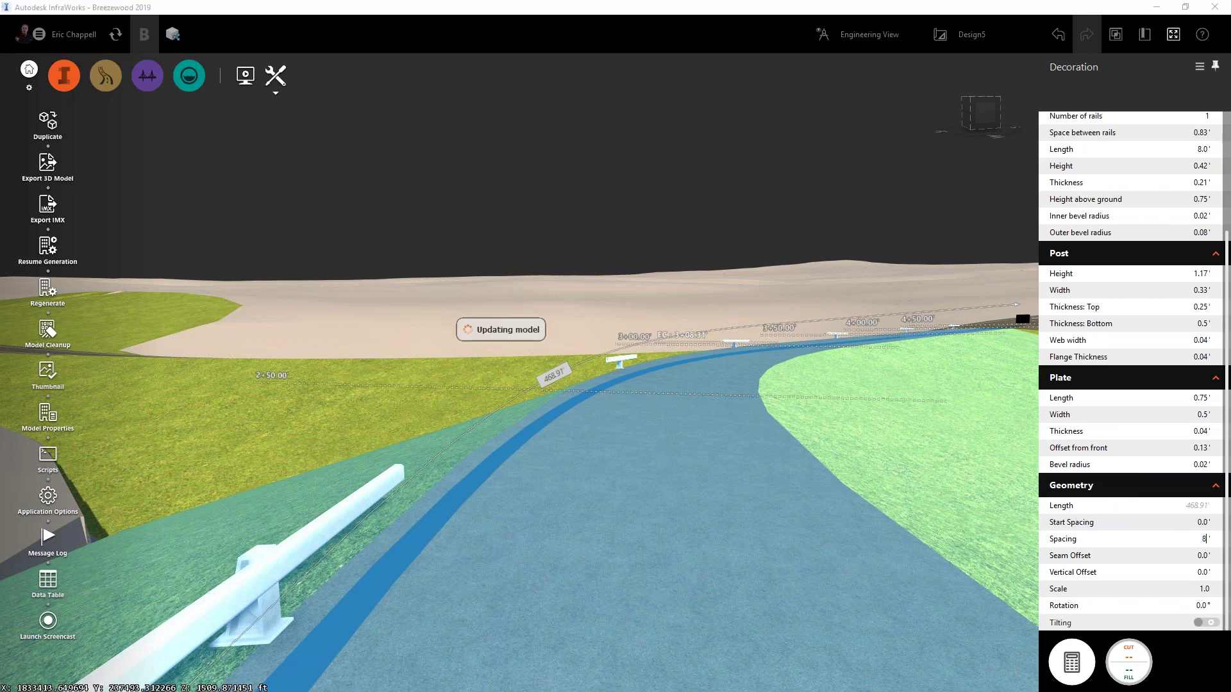
{"action": "key", "text": "Return"}
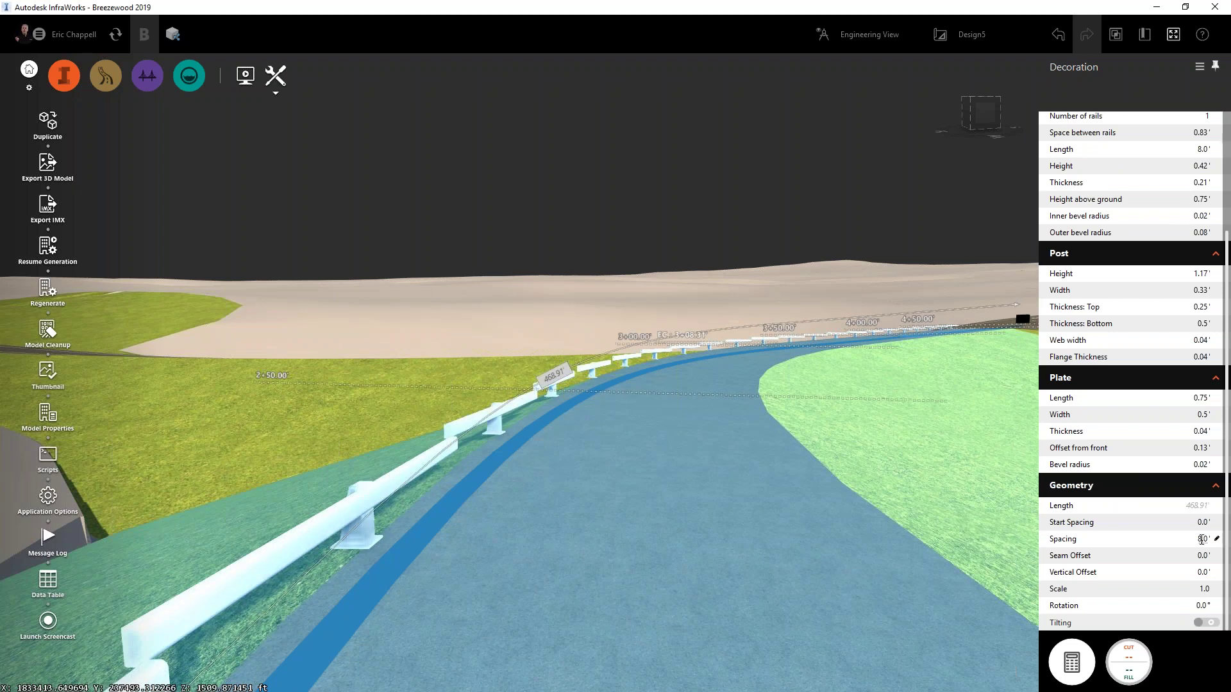
{"action": "left_click", "coordinate": [1210, 623]}
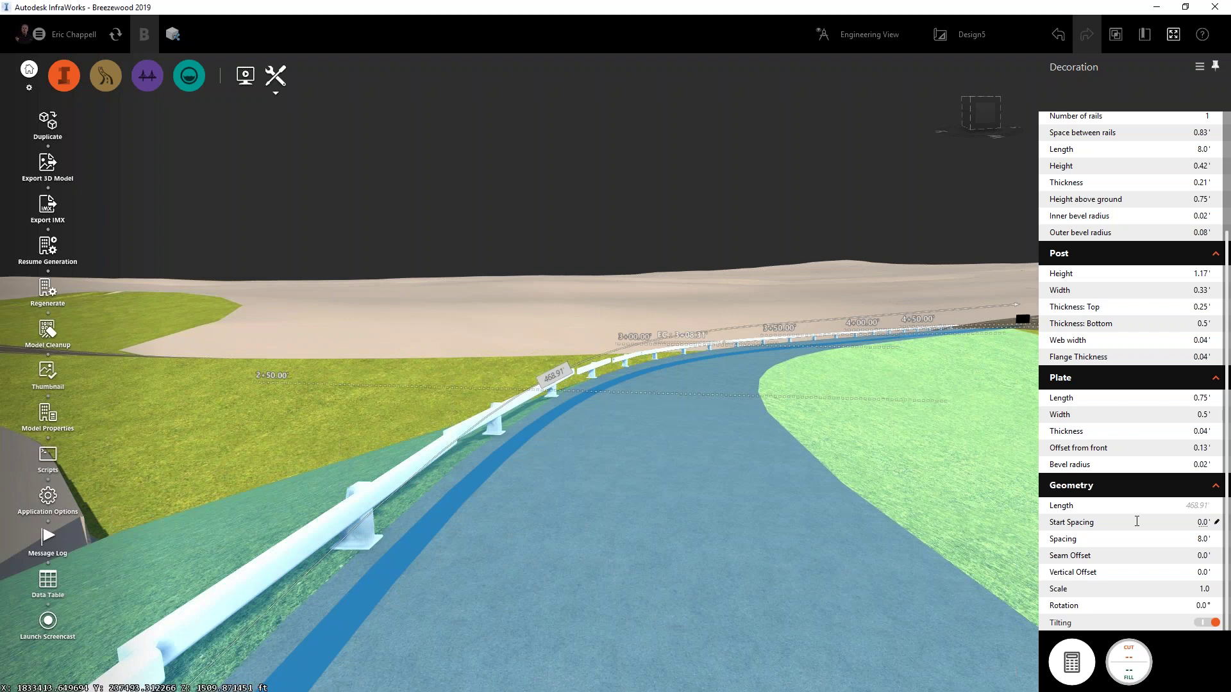
- Set the guard rail's rail length to 4' and its spacing to 4'
{"action": "left_click", "coordinate": [1201, 149]}
{"action": "type", "text": "4"}
{"action": "key", "text": "Return"}
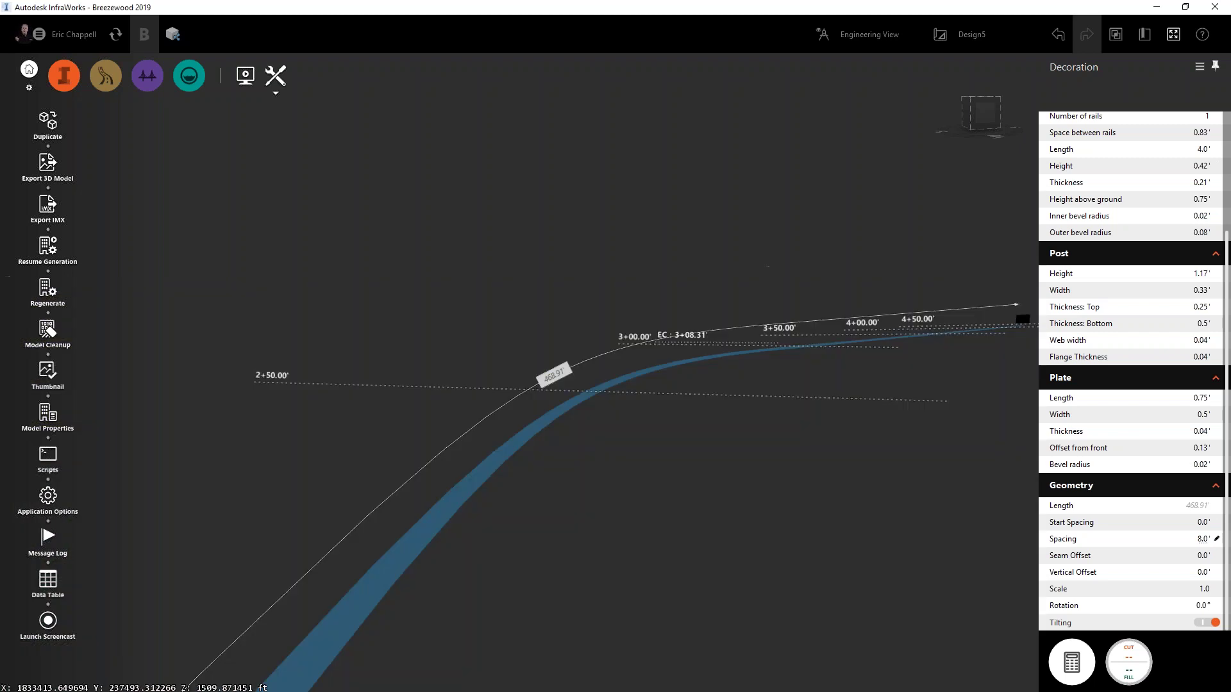
{"action": "left_click", "coordinate": [1204, 540]}
{"action": "type", "text": "4"}
{"action": "key", "text": "Return"}
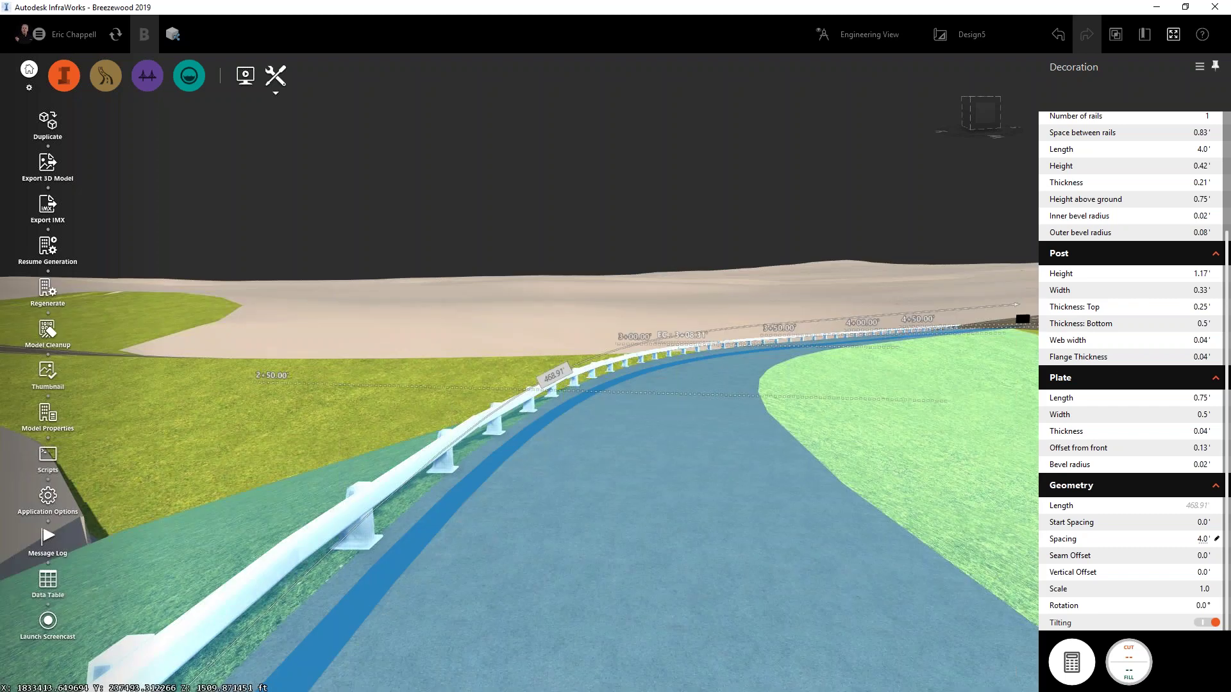
- Set the guard rail's number of rails to 3 and examine the railing along the ramp from both sides
{"action": "scroll", "coordinate": [1132, 426], "scroll_direction": "up", "scroll_amount": 3}
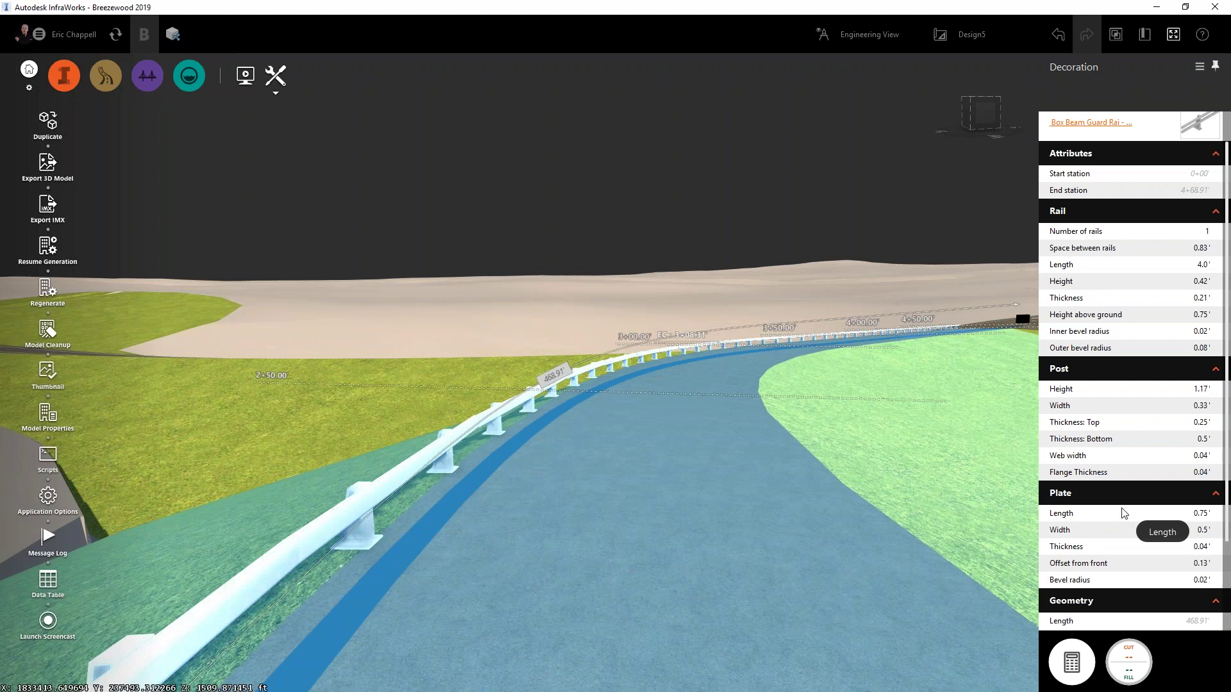
{"action": "left_click", "coordinate": [1214, 232]}
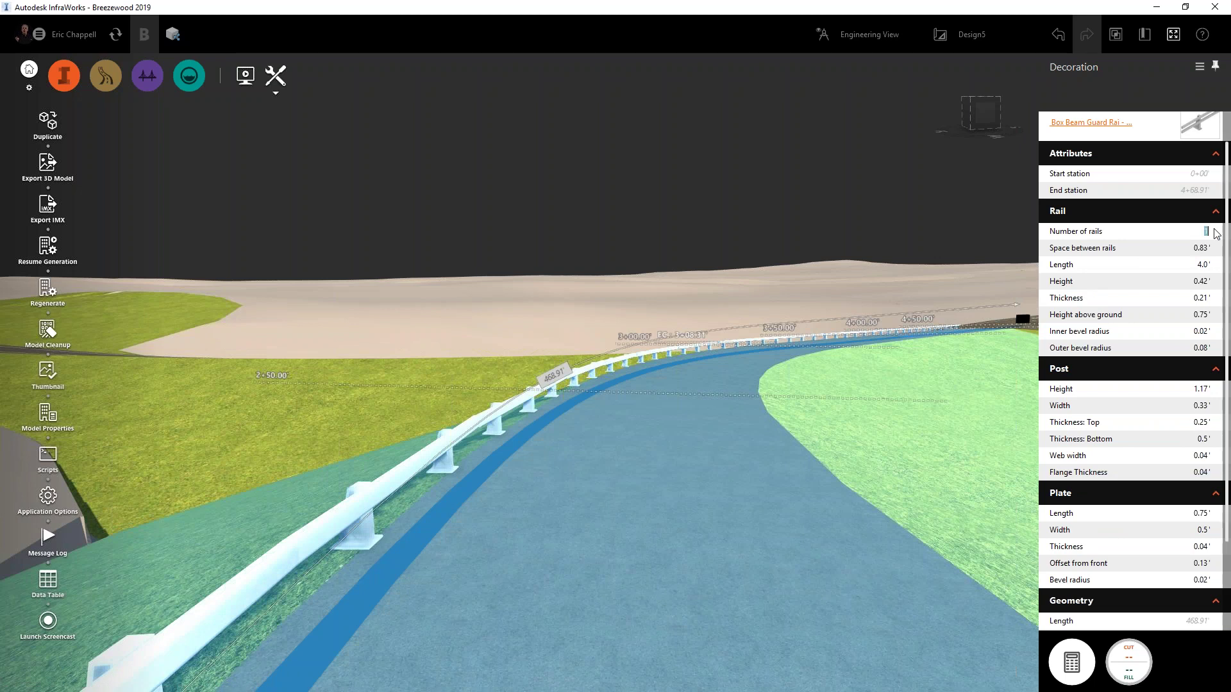
{"action": "type", "text": "3"}
{"action": "key", "text": "Return"}
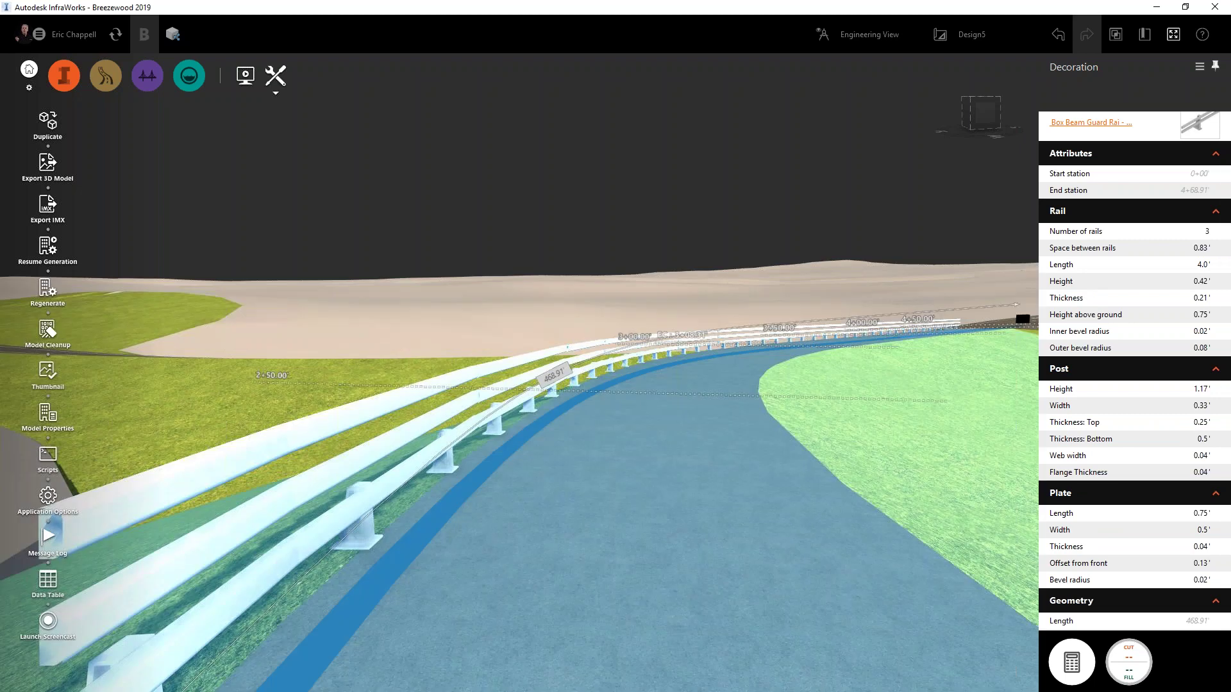
{"action": "scroll", "coordinate": [692, 540], "scroll_direction": "down", "scroll_amount": 4}
{"action": "scroll", "coordinate": [686, 542], "scroll_direction": "down", "scroll_amount": 2}
{"action": "left_click_drag", "start_coordinate": [678, 547], "coordinate": [769, 568]}
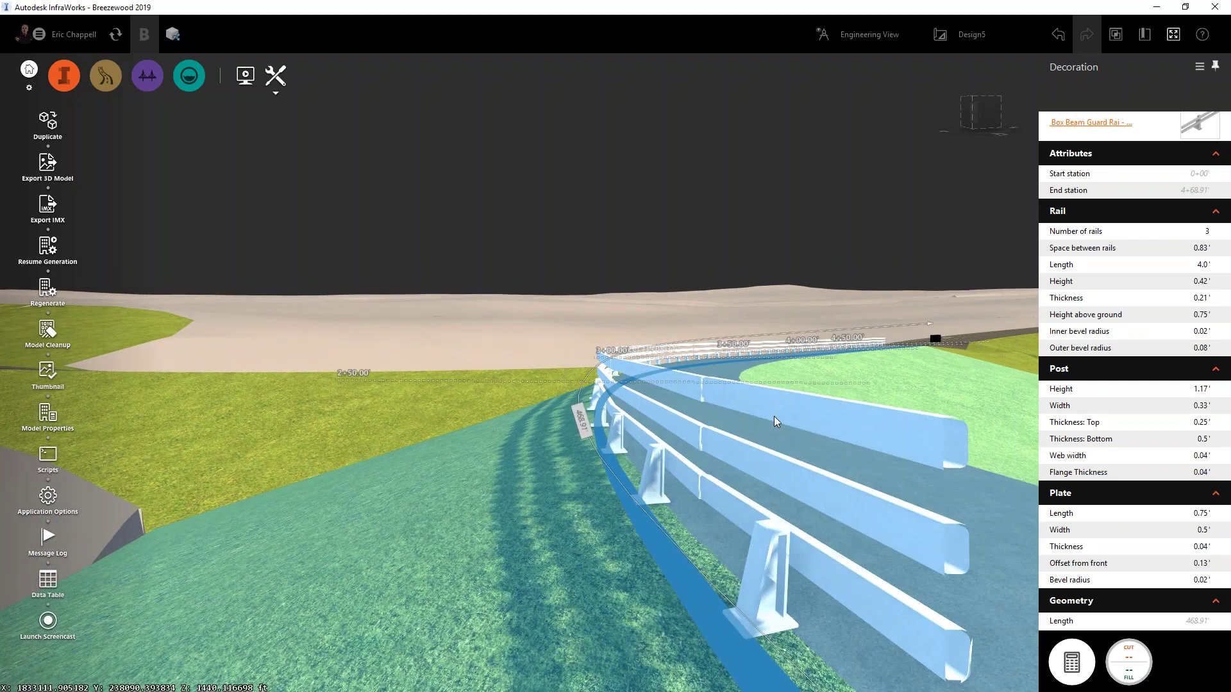
{"action": "scroll", "coordinate": [774, 417], "scroll_direction": "down", "scroll_amount": 3}
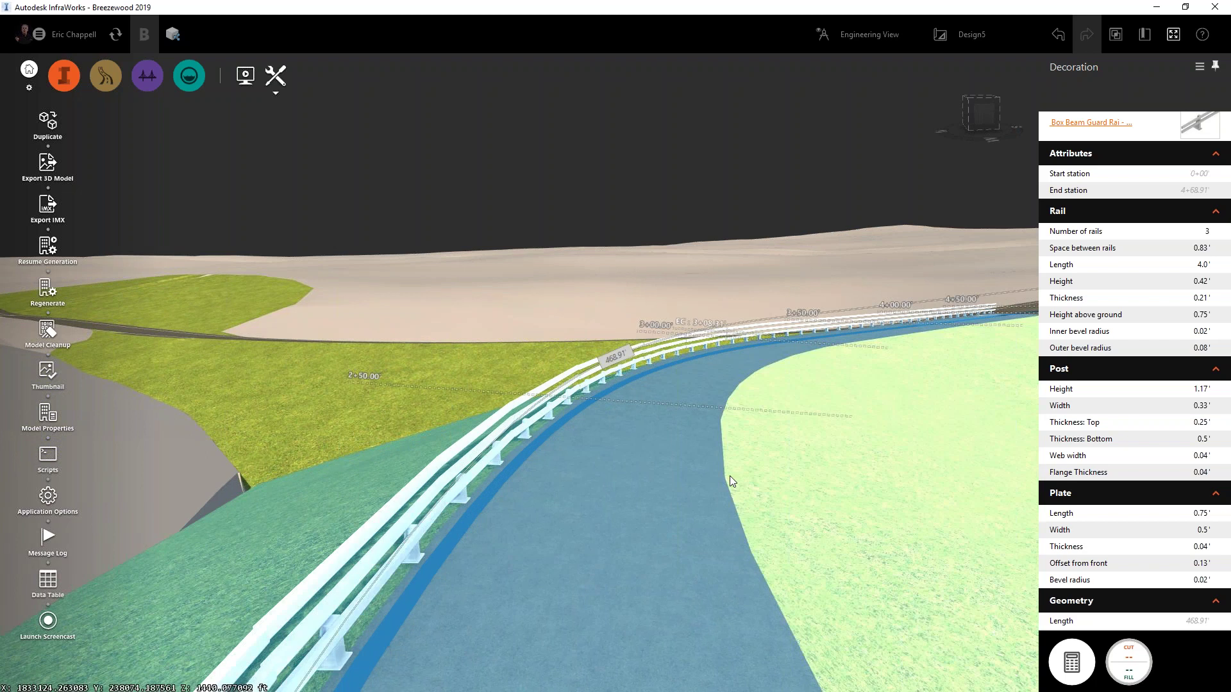
{"action": "left_click_drag", "start_coordinate": [728, 477], "coordinate": [715, 487]}
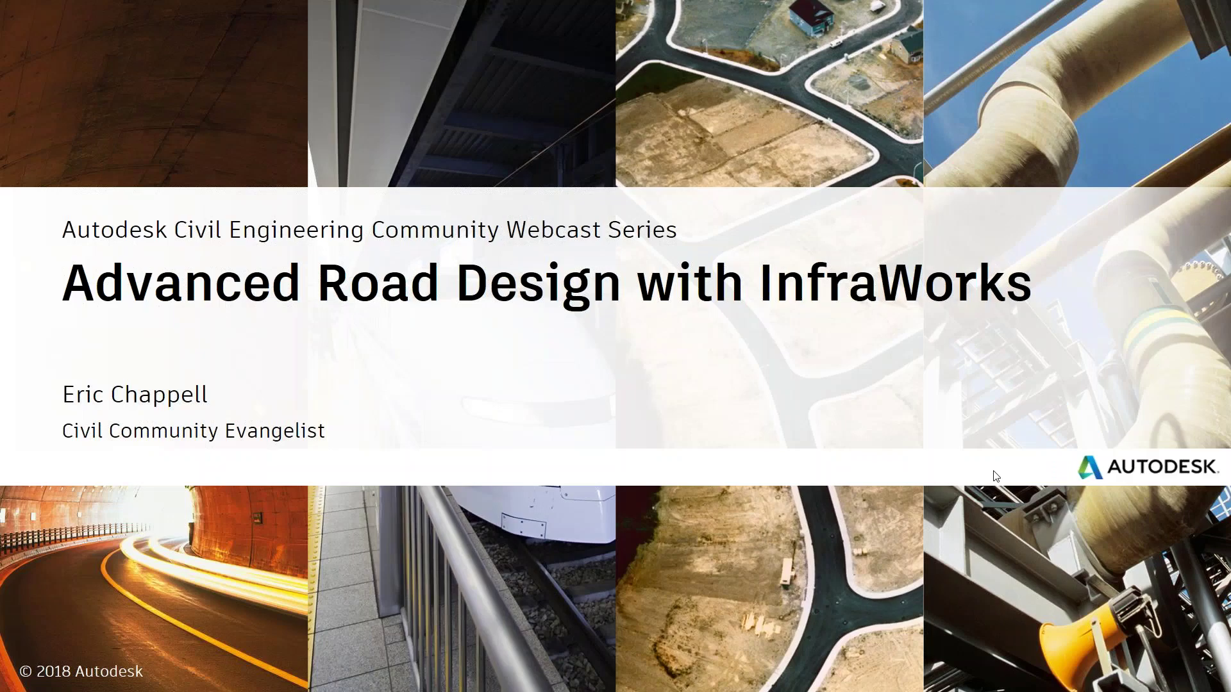
{"action": "key", "text": "Right"}
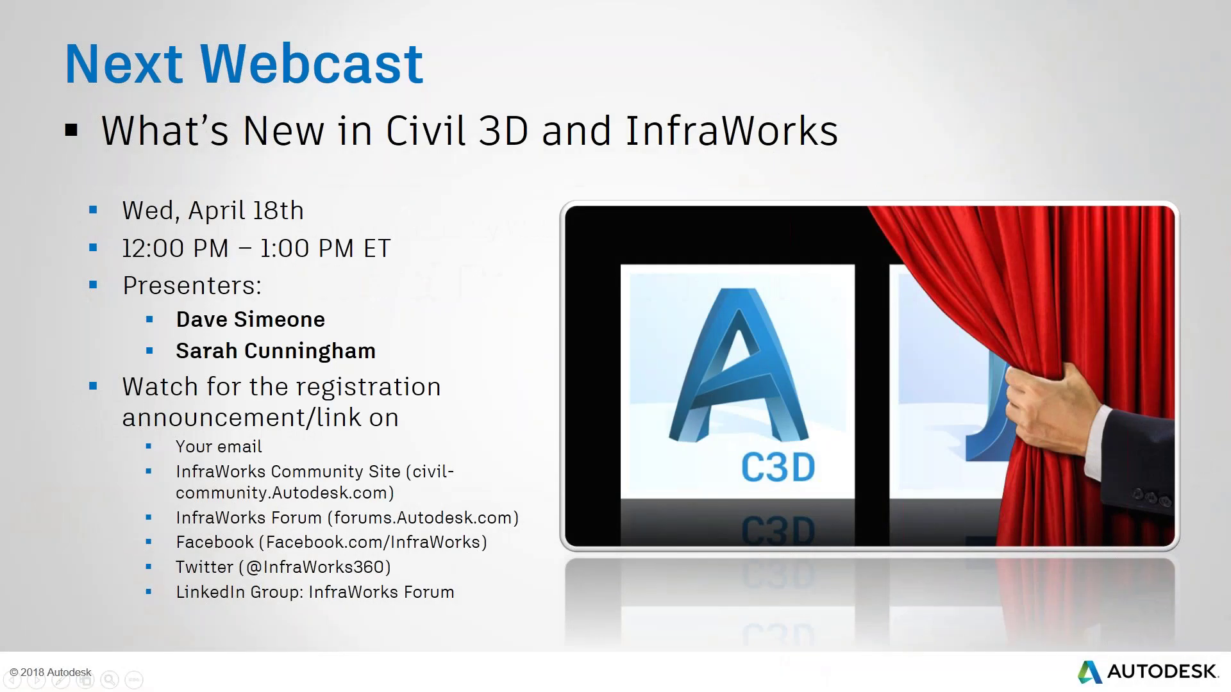